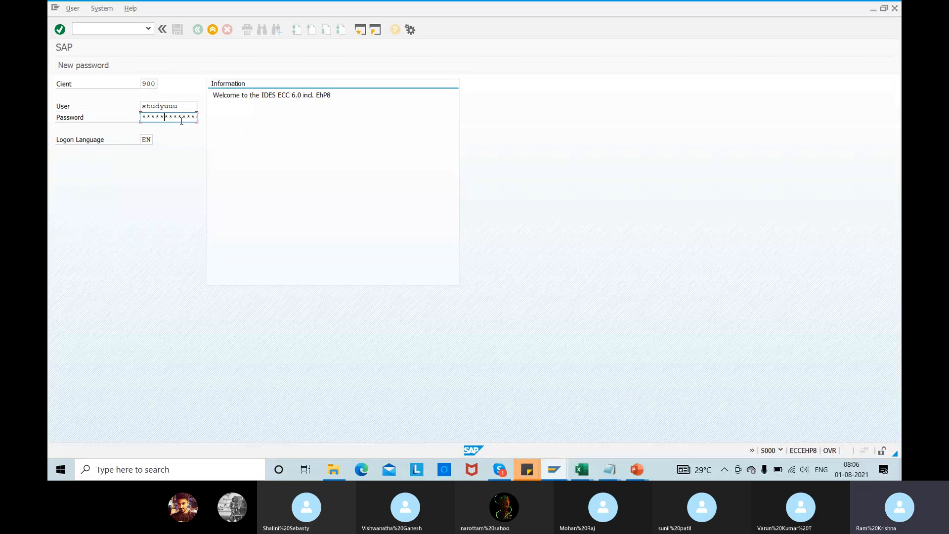
# - Log on to client 900 and start transaction MM01 for creating a material
pyautogui.press('Return')
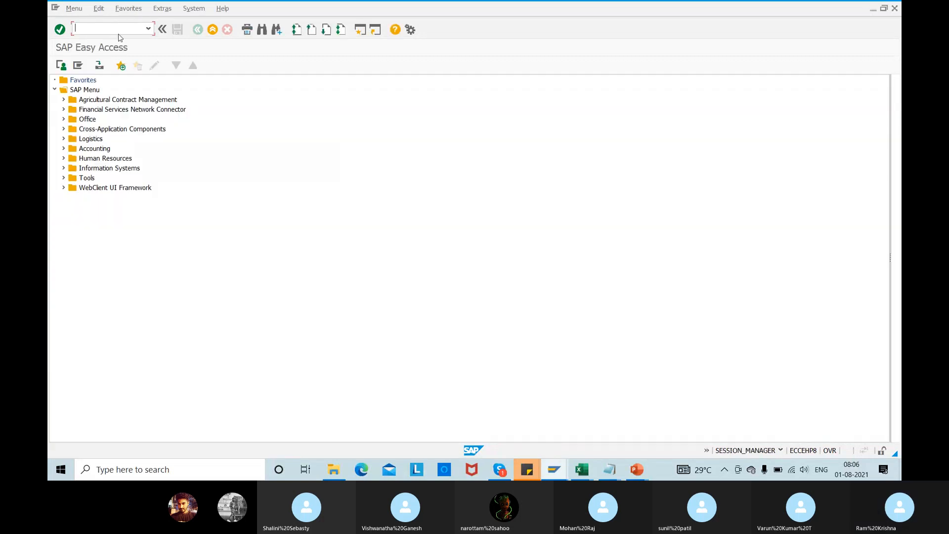
pyautogui.write('mm01')
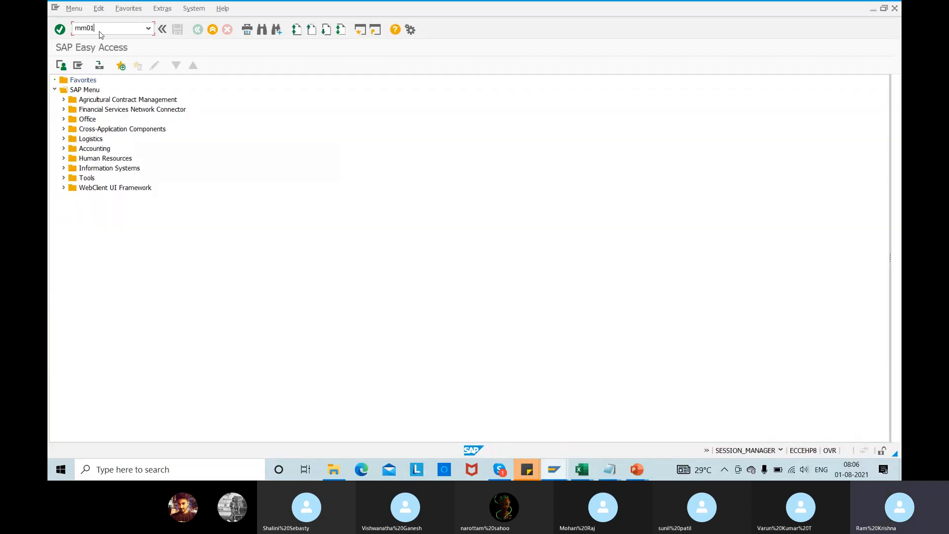
pyautogui.press('Return')
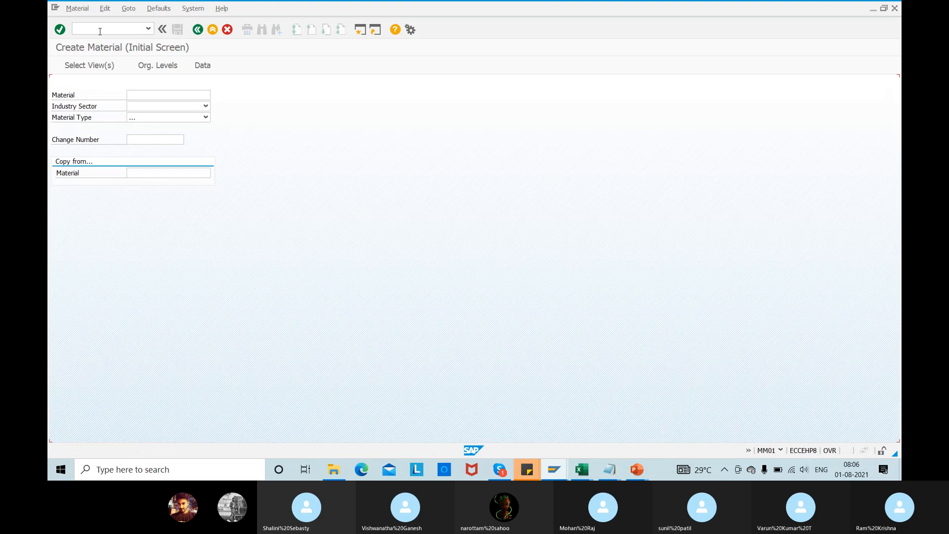
# - Start a ROH Raw material in the Mechanical Engineering sector, keeping the preselected views and entering plant 1000 as the organizational level
pyautogui.write('ROH Raw material')
pyautogui.press('Return')
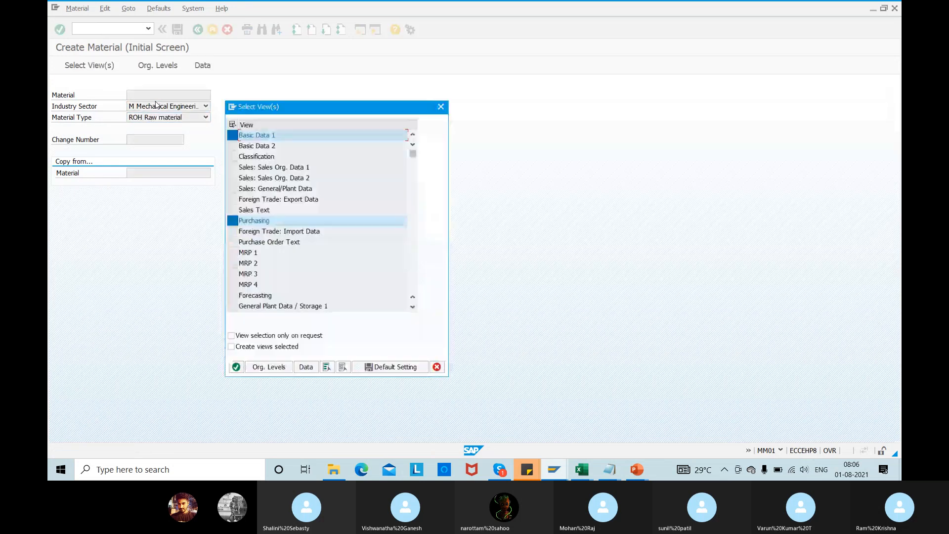
pyautogui.press('Return')
pyautogui.write('1000')
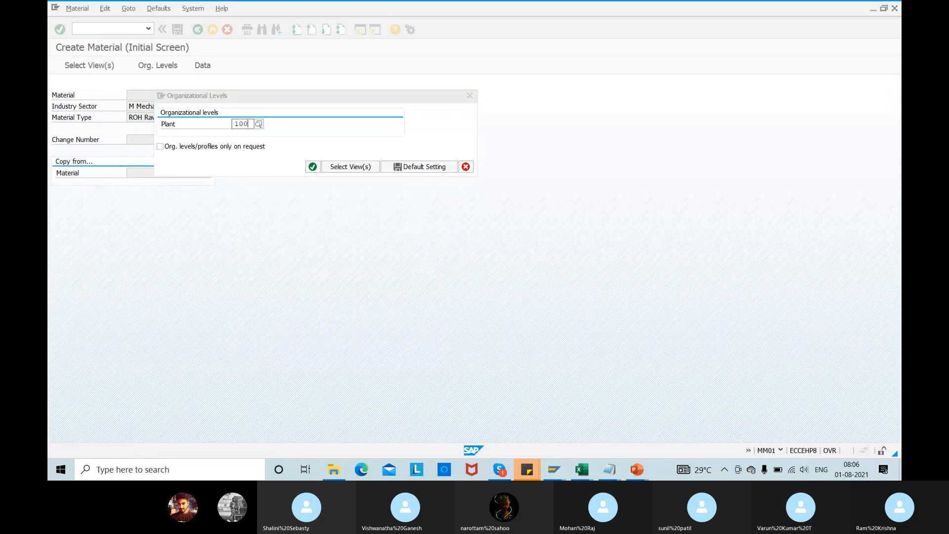
pyautogui.press('Return')
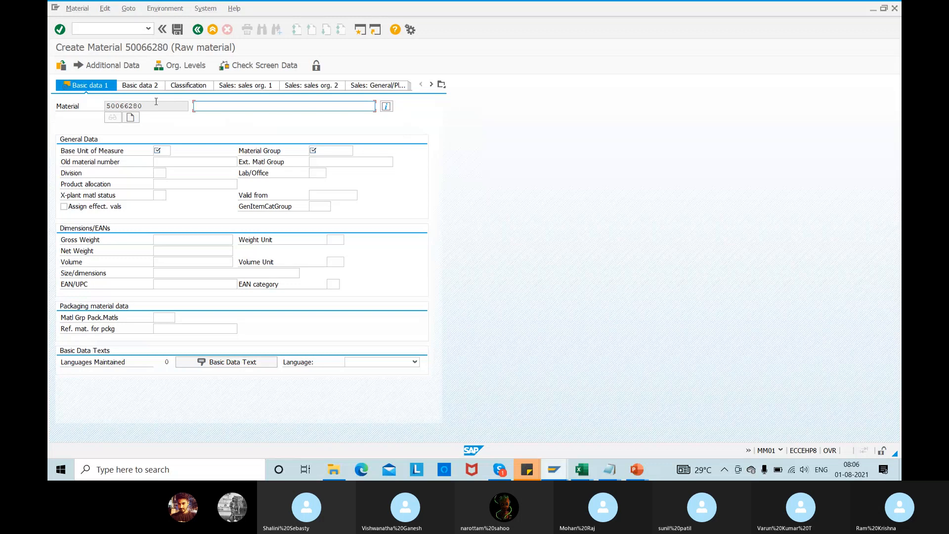
# - Give the material the description MAP, base unit PC, material group 001 and purchasing group 001
pyautogui.press('Tab')
pyautogui.write('PC')
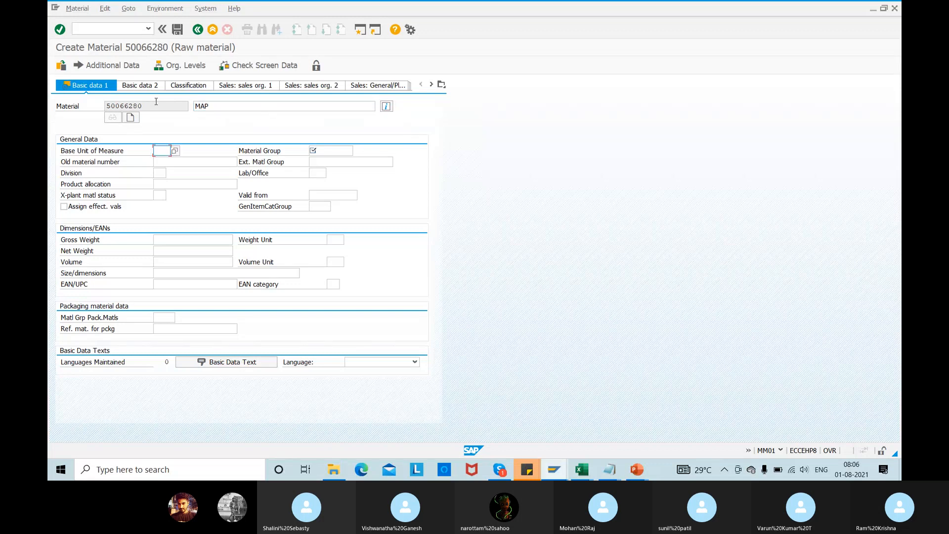
pyautogui.press('Tab')
pyautogui.write('001')
pyautogui.press('Return')
pyautogui.write('001')
pyautogui.press('Return')
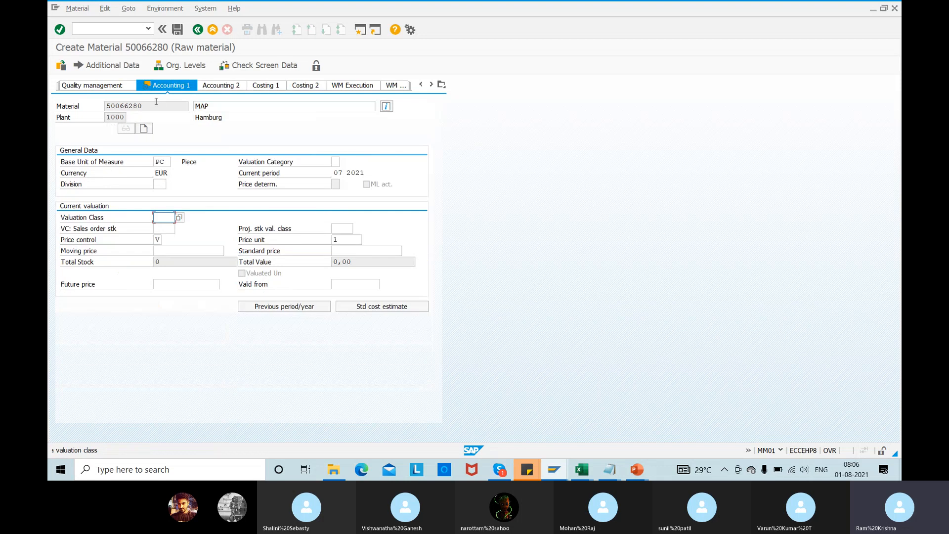
# - Set the material's valuation class to 3000 and its moving price to 10, and save the material
pyautogui.press('Down')
pyautogui.press('Return')
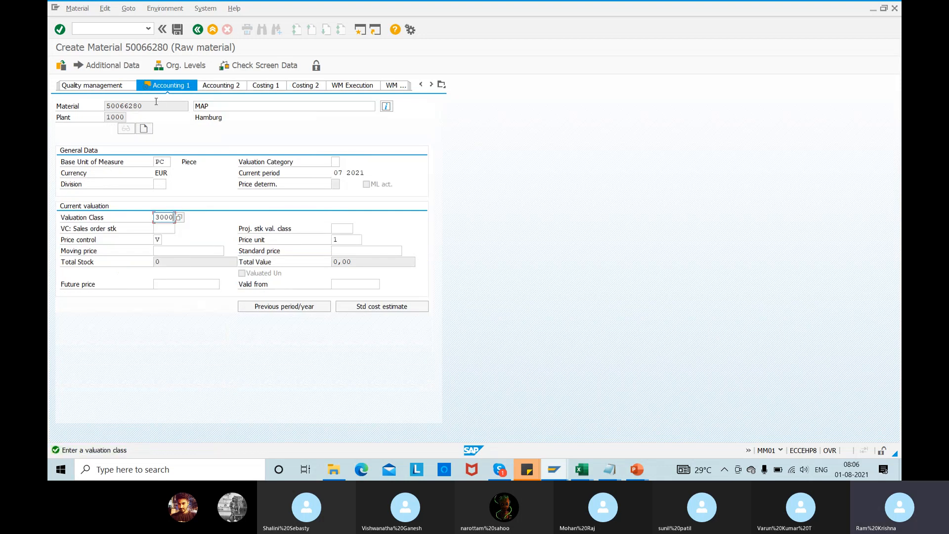
pyautogui.click(166, 250)
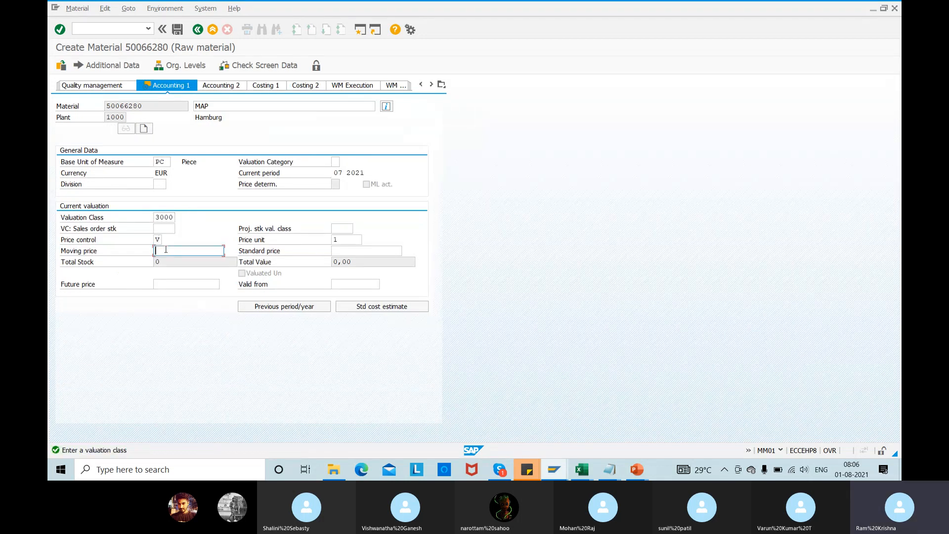
pyautogui.write('10')
pyautogui.press('Return')
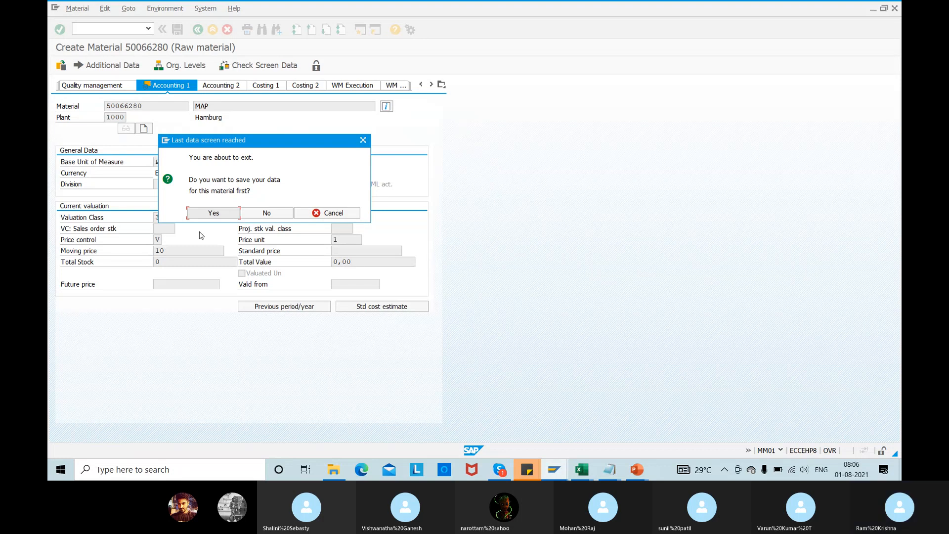
pyautogui.click(221, 218)
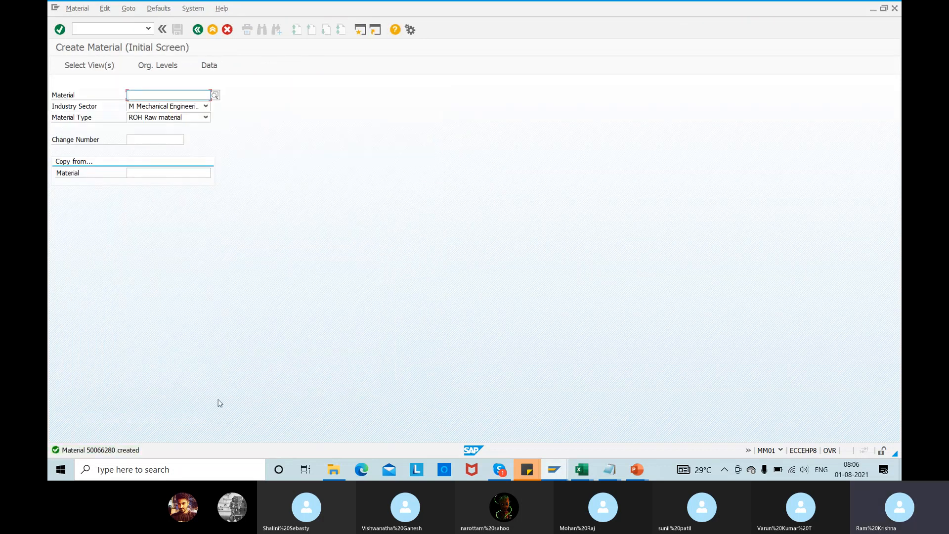
# - Start transaction ME51N in a new session for creating a purchase requisition
pyautogui.hotkey('alt', 'Tab')
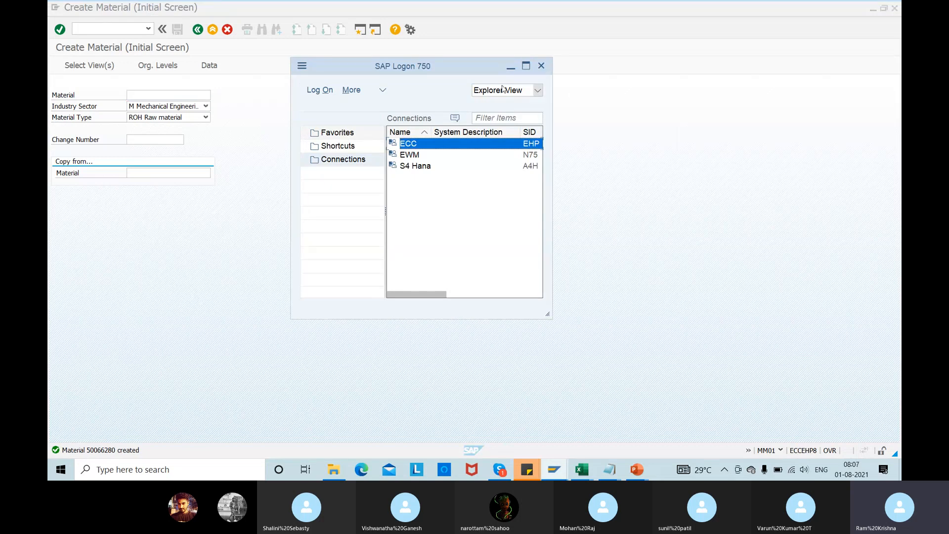
pyautogui.hotkey('alt', 'Tab')
pyautogui.click(103, 30)
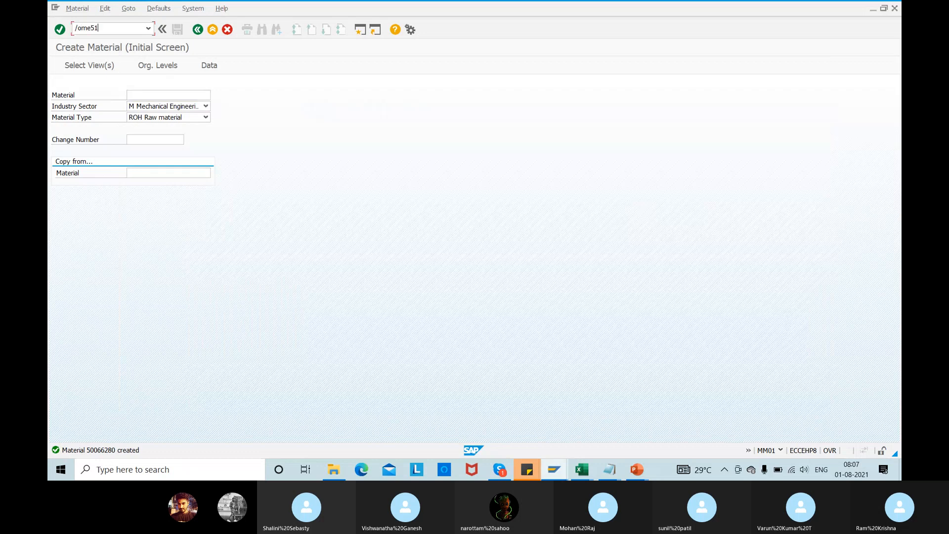
pyautogui.press('Return')
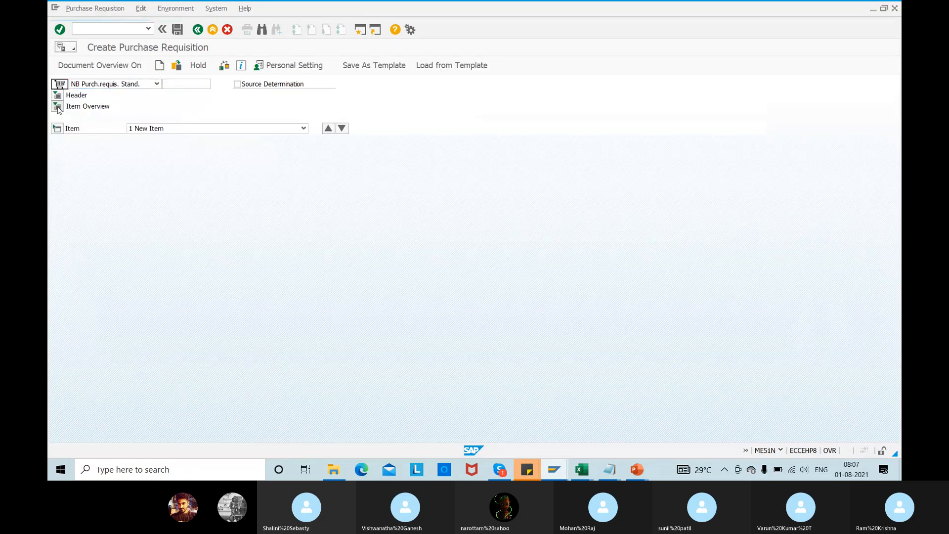
# - Add a requisition item for material 50066280 in plant 1000
pyautogui.click(157, 131)
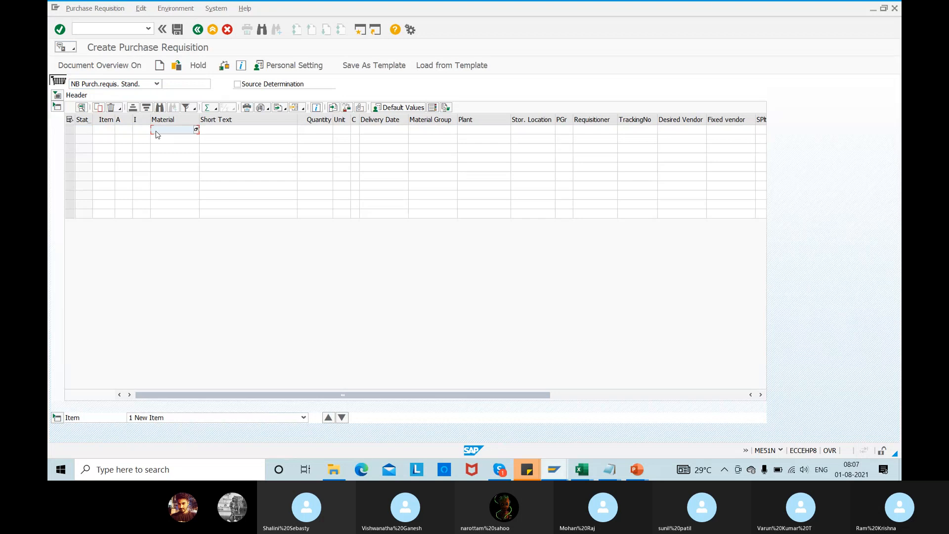
pyautogui.write('50066280')
pyautogui.click(471, 129)
pyautogui.write('1')
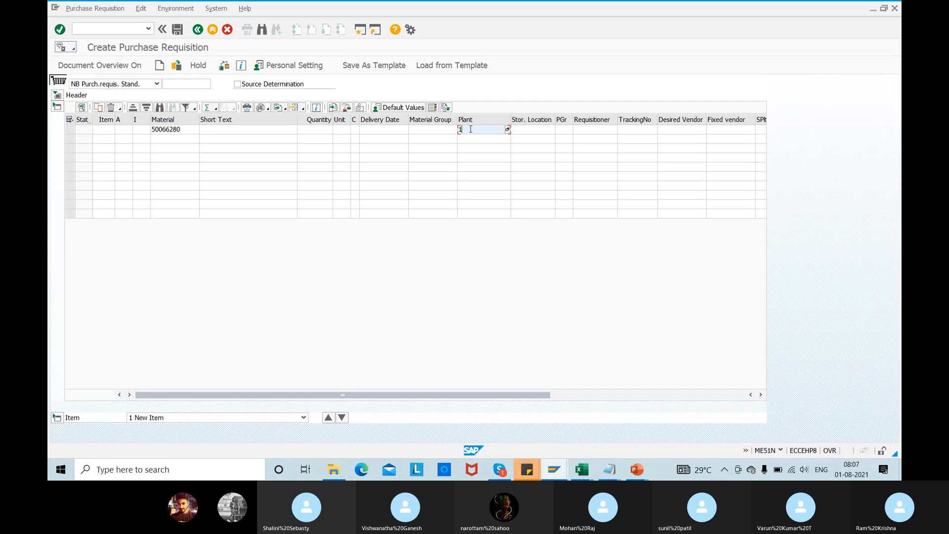
pyautogui.write('000')
pyautogui.press('Return')
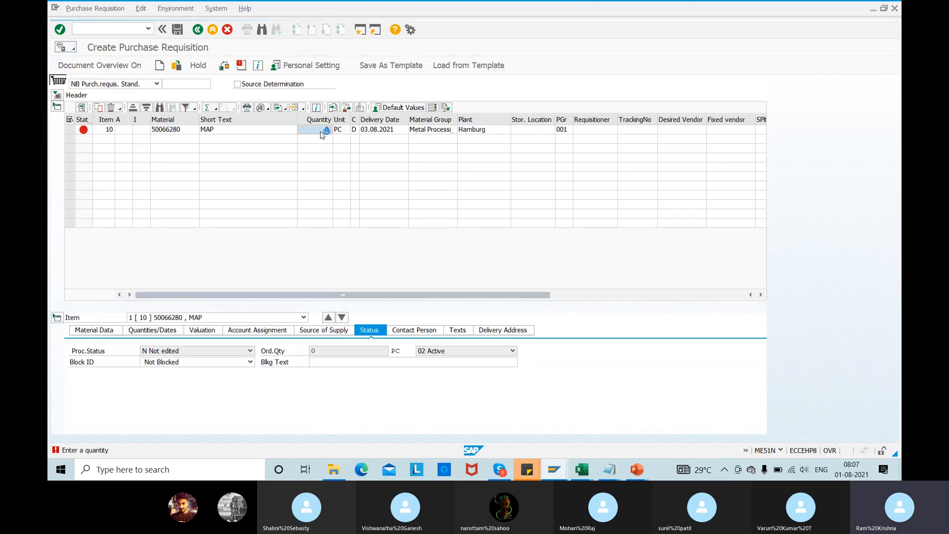
# - Set the requisition item's quantity to 10 and save the purchase requisition
pyautogui.click(320, 130)
pyautogui.write('10')
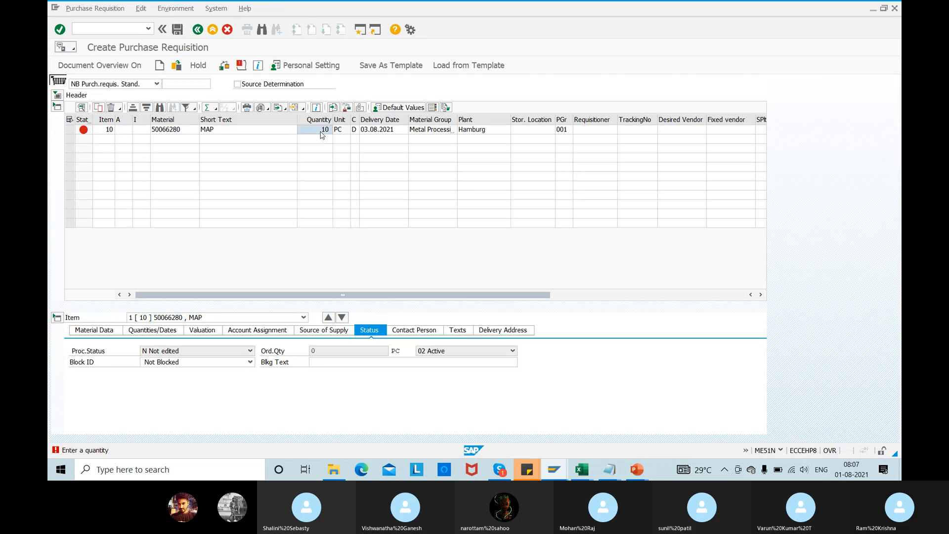
pyautogui.press('Return')
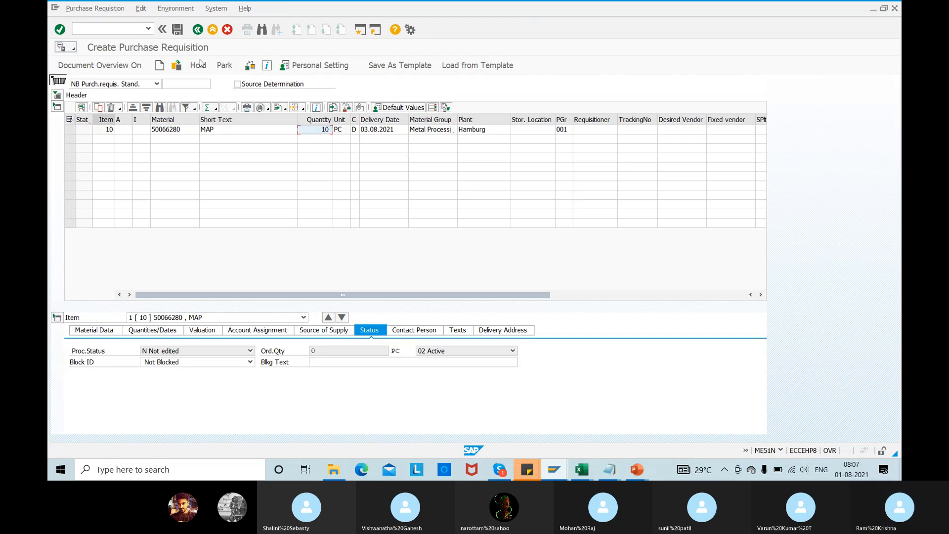
pyautogui.click(199, 65)
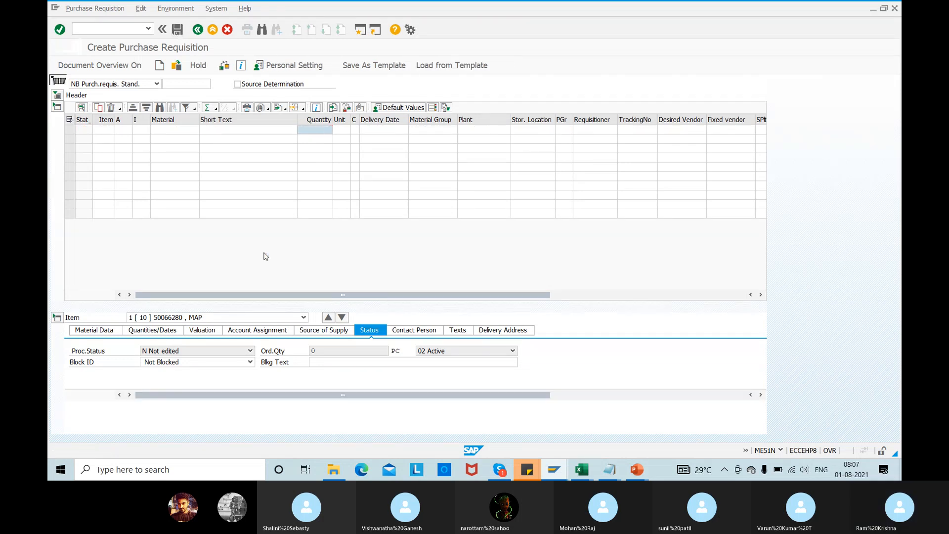
# - Reopen the newly created purchase requisition and examine the valuation price of its MAP item
pyautogui.click(176, 66)
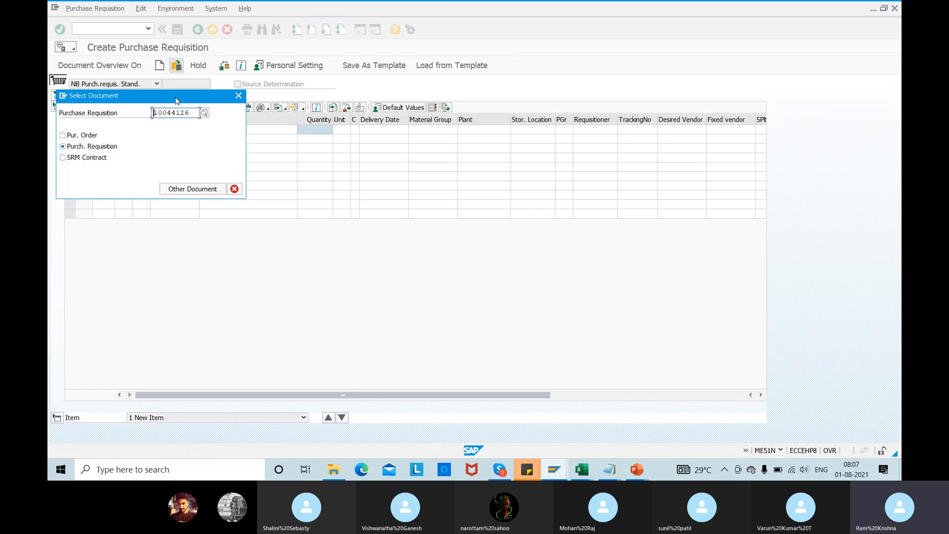
pyautogui.press('Return')
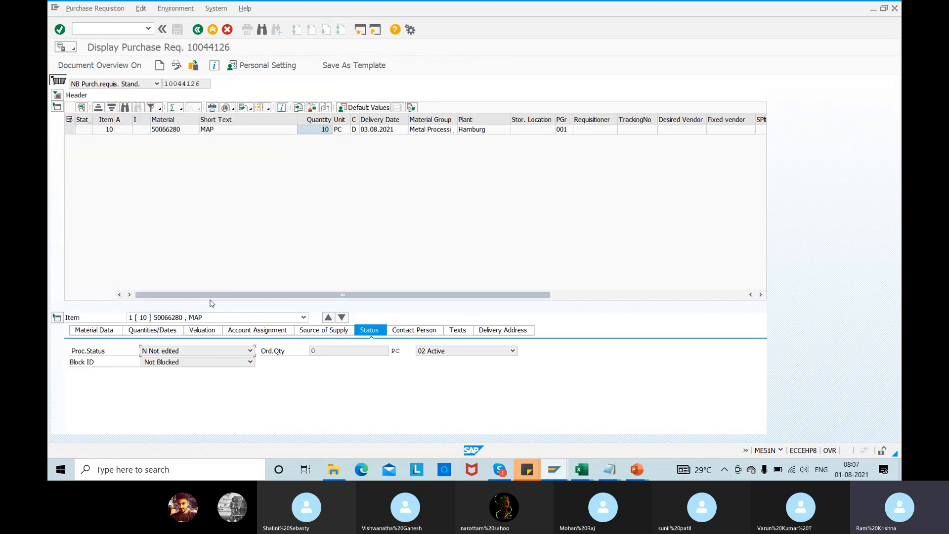
pyautogui.click(201, 330)
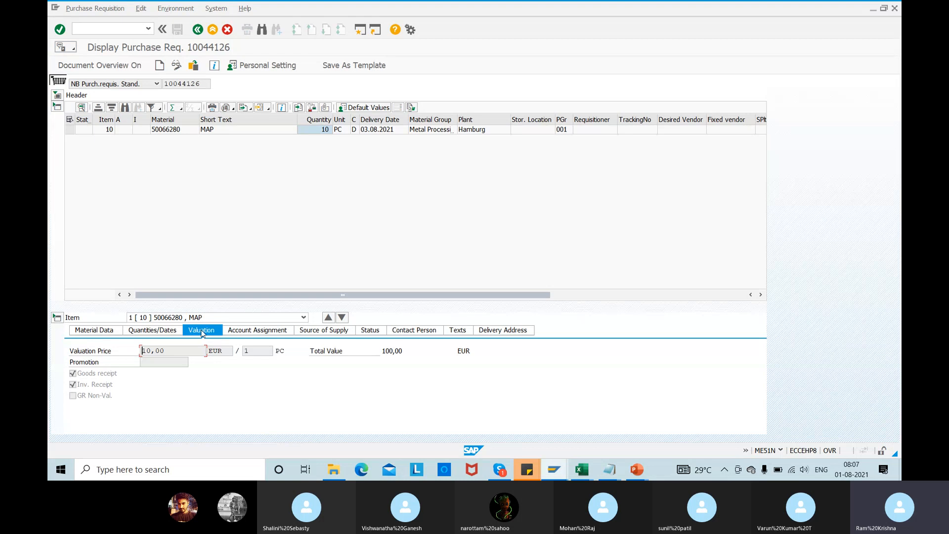
pyautogui.moveTo(128, 349); pyautogui.dragTo(50, 370)
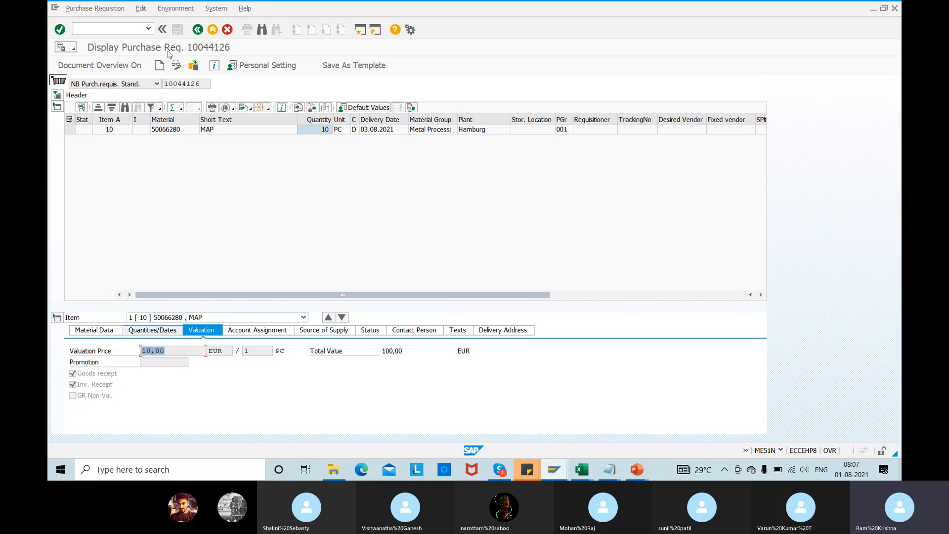
# - Select the displayed requisition's number and start transaction ME21N in the same session to create a purchase order
pyautogui.click(204, 86)
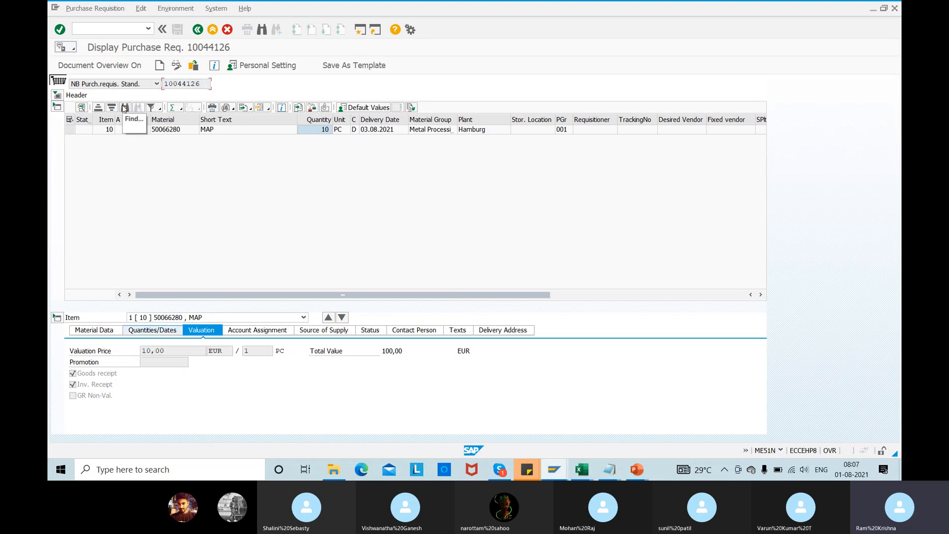
pyautogui.click(90, 28)
pyautogui.write('/')
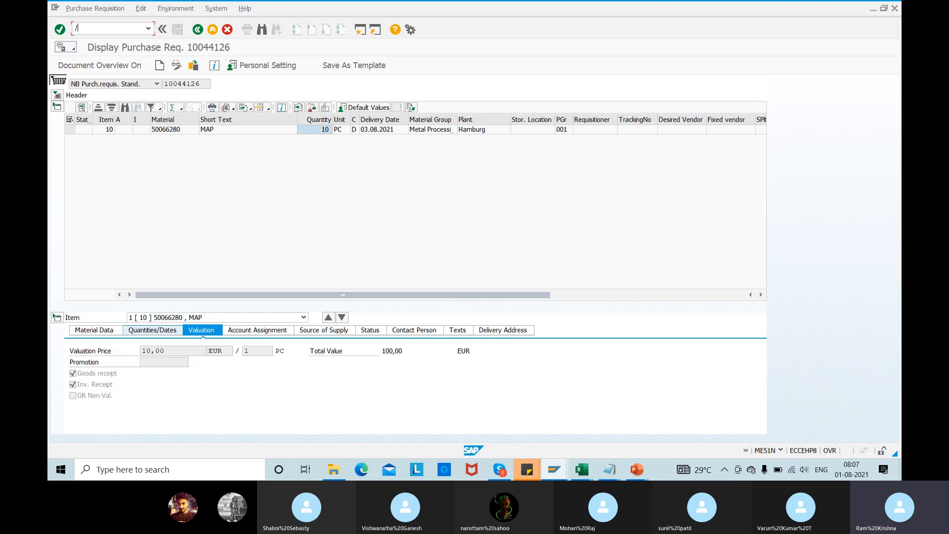
pyautogui.write('nme21')
pyautogui.press('Return')
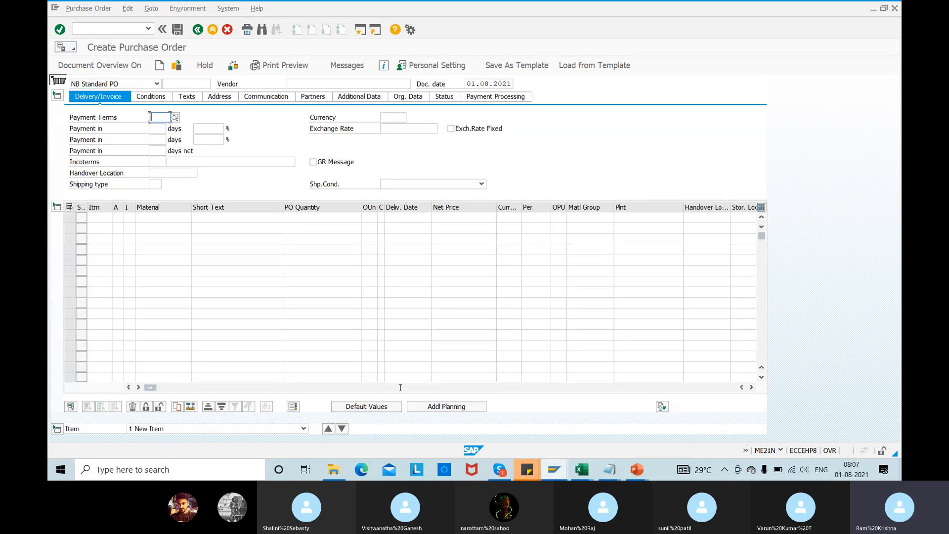
# - Enter the created requisition's number as the purchase requisition reference in the first order item and adopt its data
pyautogui.click(418, 387)
pyautogui.click(283, 218)
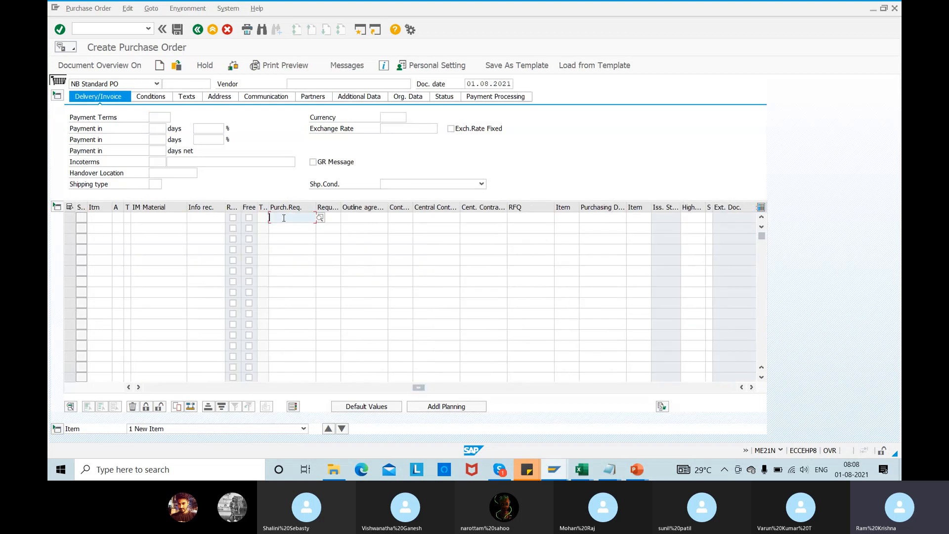
pyautogui.write('10014126')
pyautogui.click(150, 388)
pyautogui.press('Return')
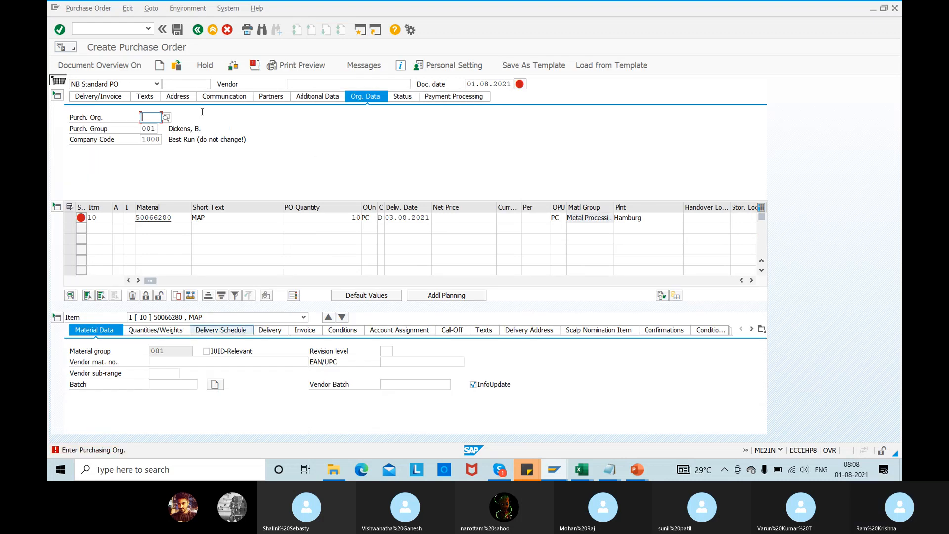
# - Set the purchase order's purchasing organization to 1000 and choose vendor 100630
pyautogui.write('1000')
pyautogui.press('Return')
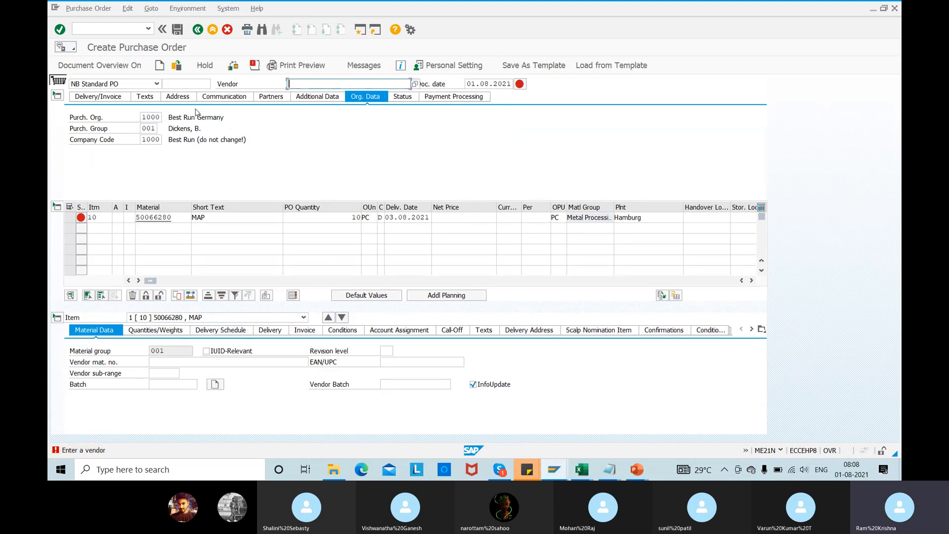
pyautogui.press('Down')
pyautogui.press('Down')
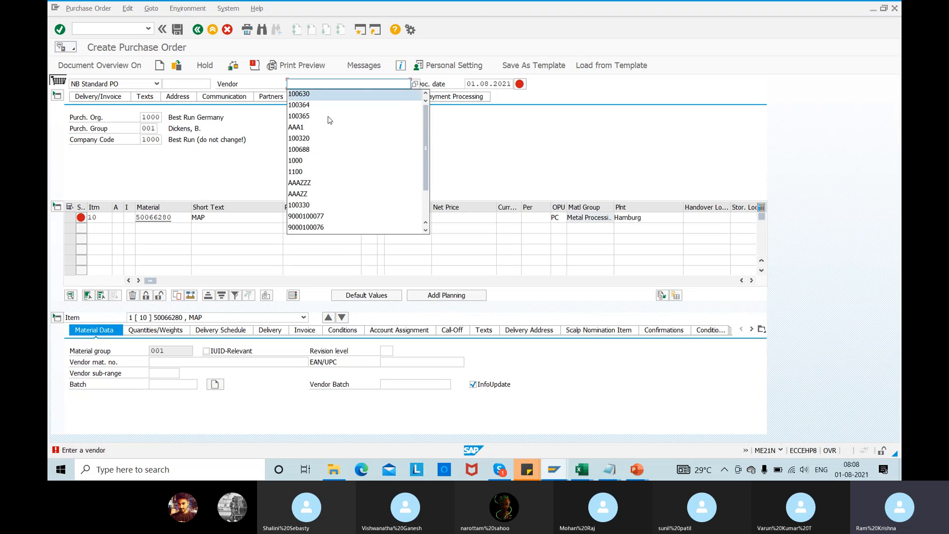
pyautogui.press('Return')
pyautogui.press('Return')
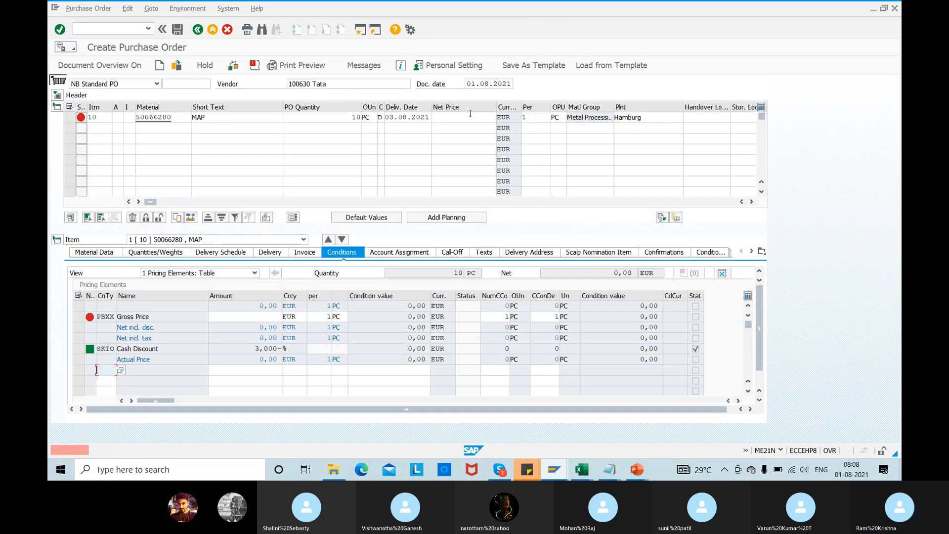
# - Set the MAP item's net price to 15 EUR and save the purchase order
pyautogui.click(465, 118)
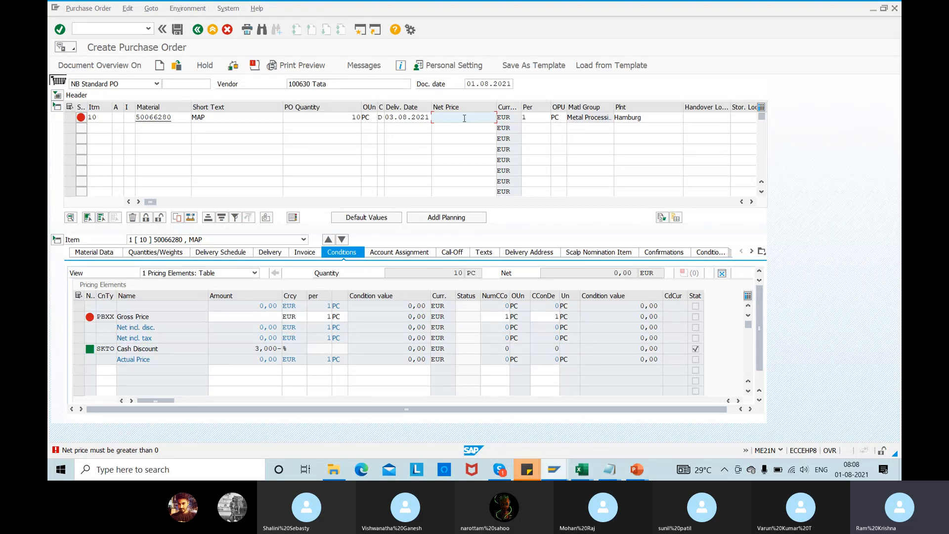
pyautogui.write('15')
pyautogui.hotkey('alt', 'Tab')
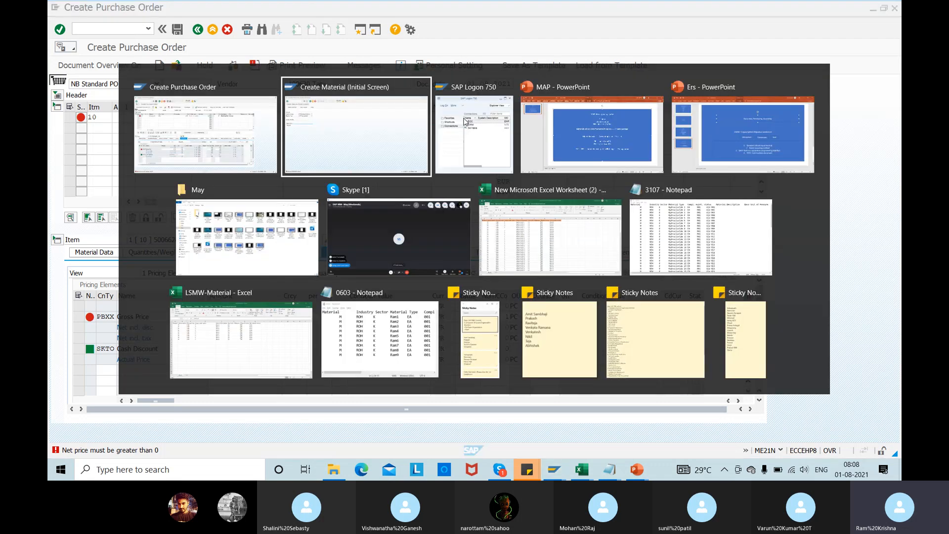
pyautogui.hotkey('alt', 'Tab')
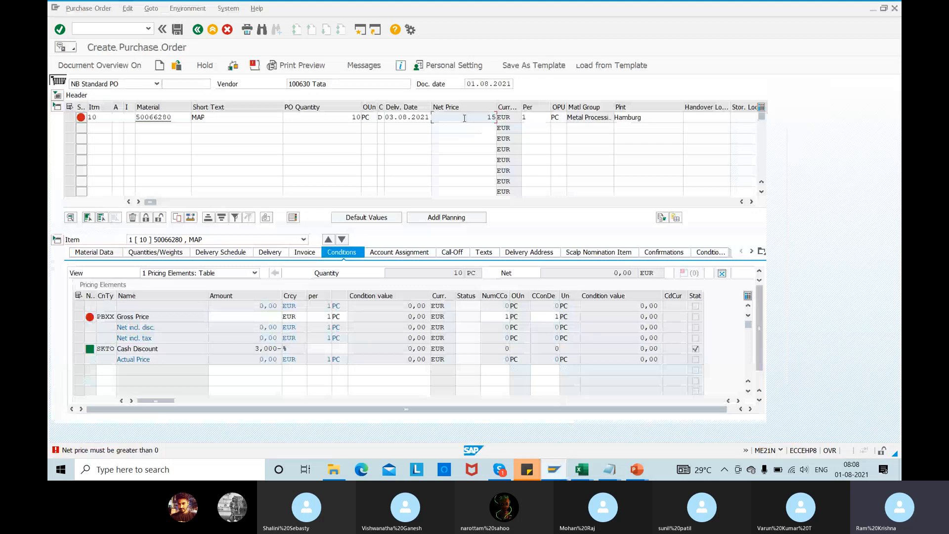
pyautogui.moveTo(464, 118); pyautogui.dragTo(500, 124)
pyautogui.press('Return')
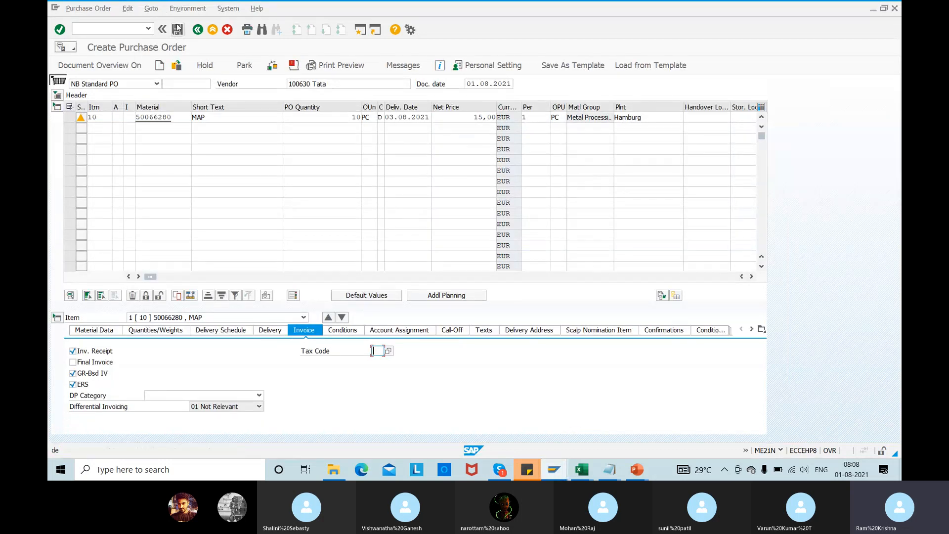
pyautogui.click(177, 29)
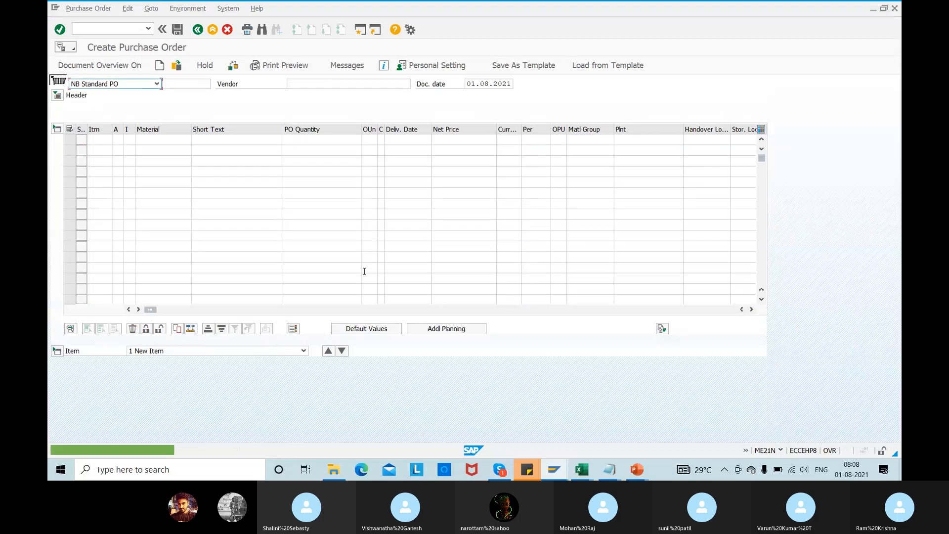
# - Display the newly created purchase order and copy its number
pyautogui.click(176, 68)
pyautogui.press('Return')
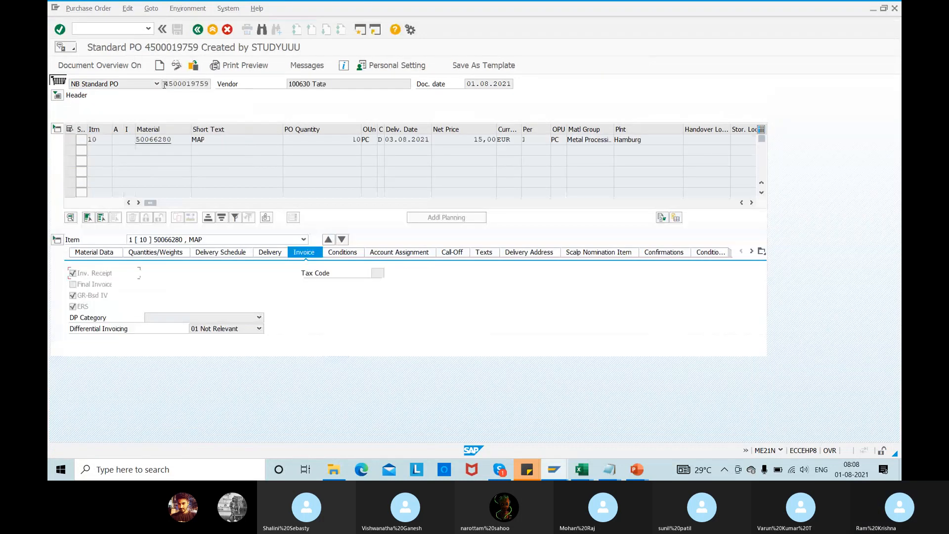
pyautogui.moveTo(164, 85); pyautogui.dragTo(255, 92)
pyautogui.hotkey('ctrl', 'c')
# - Switch to the Create Material session and start transaction MIGO in it
pyautogui.hotkey('alt', 'Tab')
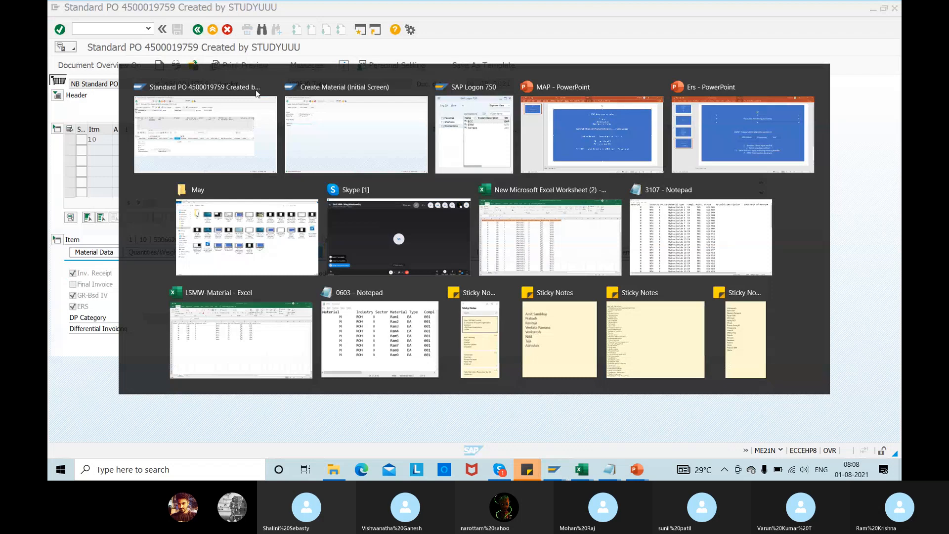
pyautogui.write('/nm')
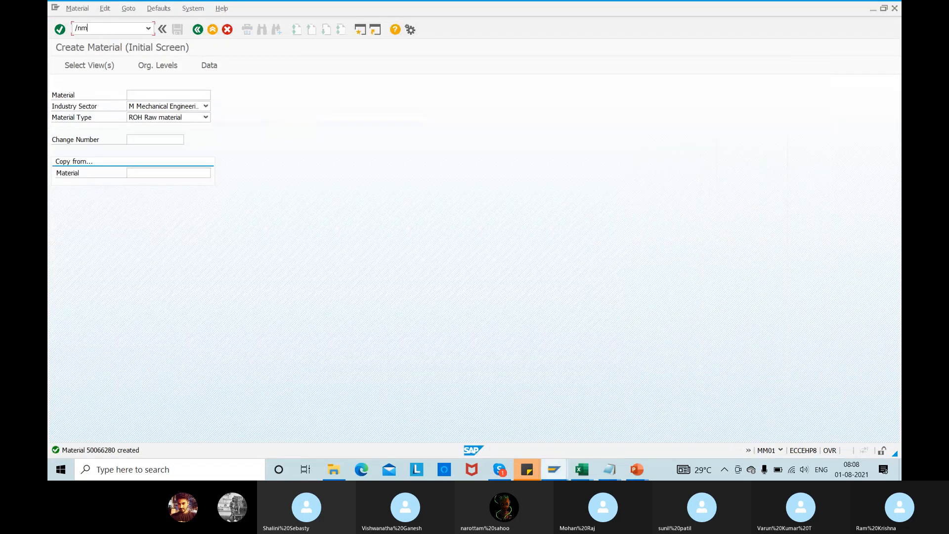
pyautogui.write('igo')
pyautogui.press('Return')
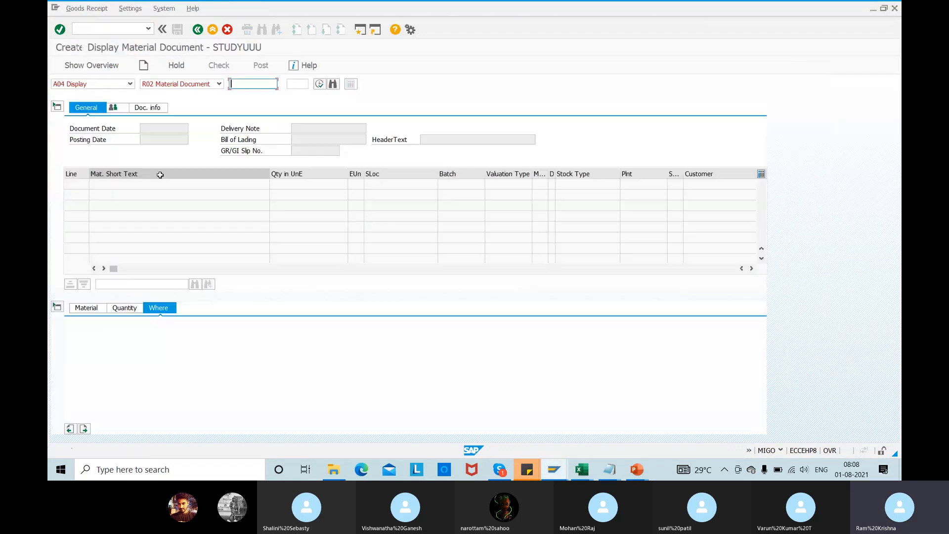
# - Choose Goods Receipt as the transaction and load the purchase order using its copied number
pyautogui.click(112, 87)
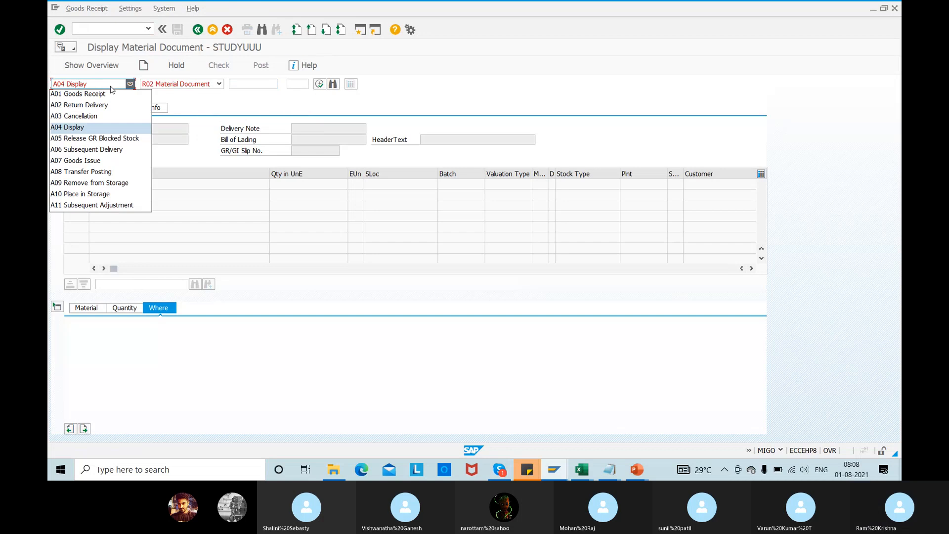
pyautogui.click(95, 94)
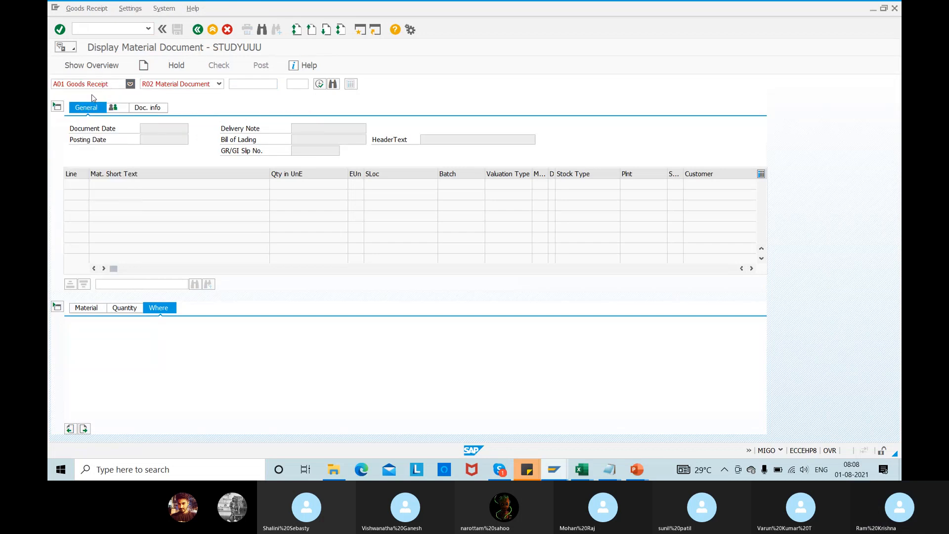
pyautogui.click(255, 85)
pyautogui.hotkey('ctrl', 'v')
pyautogui.click(390, 84)
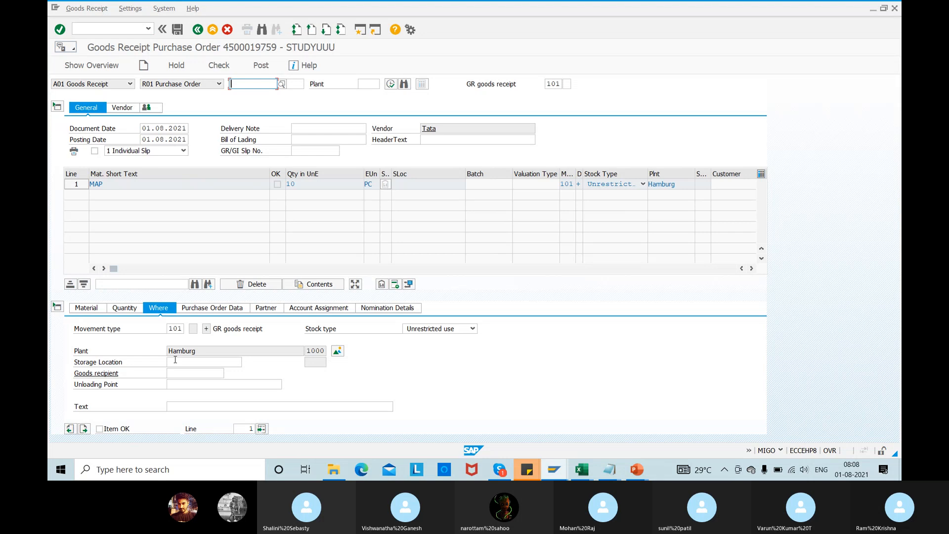
# - Assign storage location 0001 to the MAP item, mark the item as OK and check the goods receipt
pyautogui.click(176, 359)
pyautogui.write('0001')
pyautogui.press('Return')
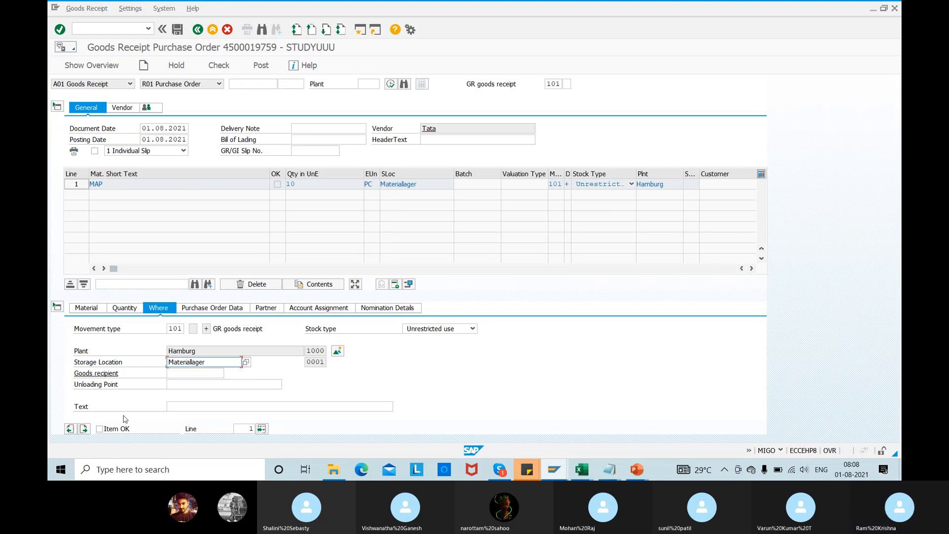
pyautogui.click(99, 428)
pyautogui.click(218, 65)
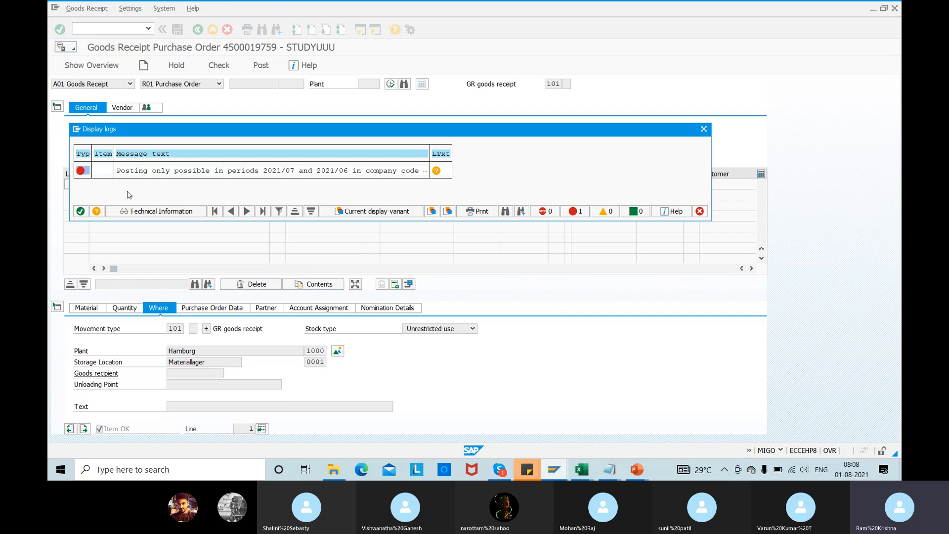
pyautogui.click(80, 211)
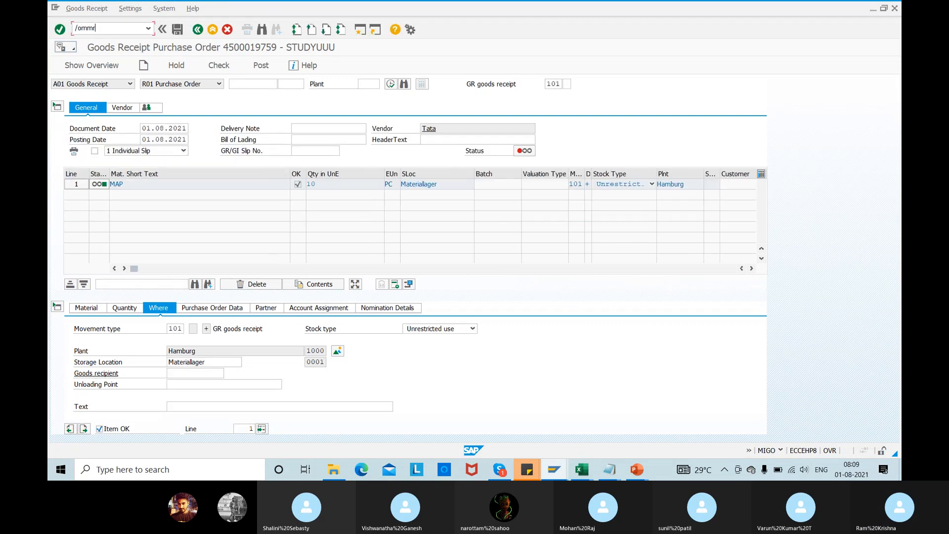
# - View company code 1000's posting periods with MMRV in a new session, and start transaction MMPV there
pyautogui.write('/ommrv')
pyautogui.press('Return')
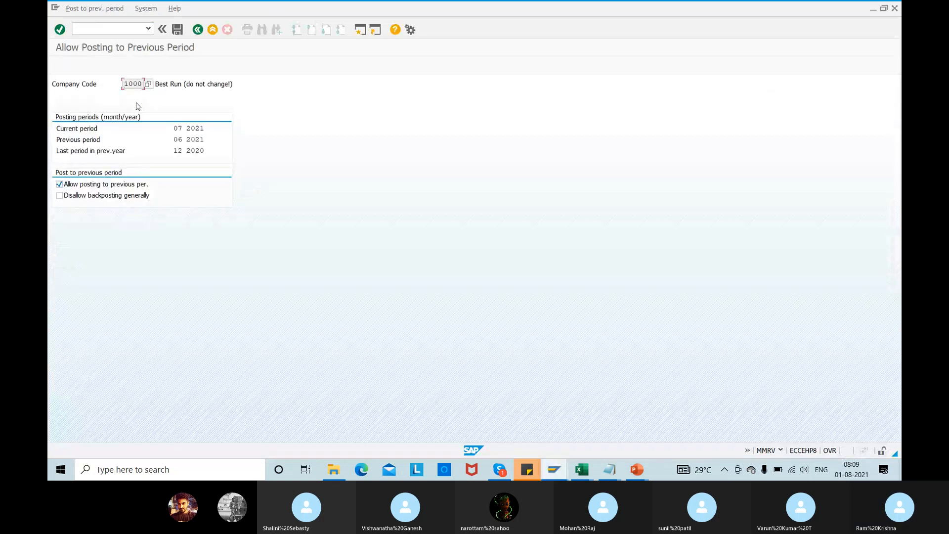
pyautogui.click(84, 28)
pyautogui.press('Return')
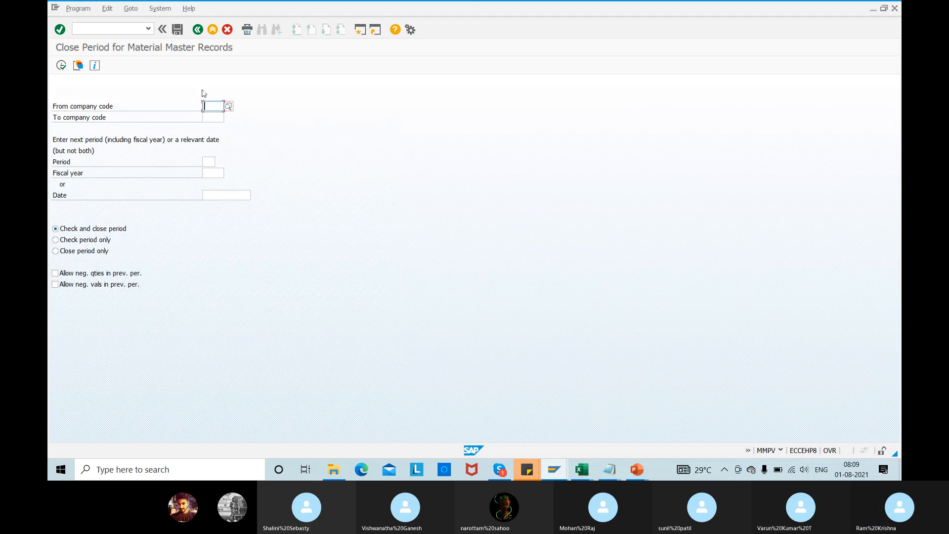
# - Run Check and close period for company code 1000 with period 07 and fiscal year 2021
pyautogui.write('1000')
pyautogui.press('Tab')
pyautogui.press('Tab')
pyautogui.write('0')
pyautogui.write('7')
pyautogui.press('Tab')
pyautogui.write('2021')
pyautogui.press('Return')
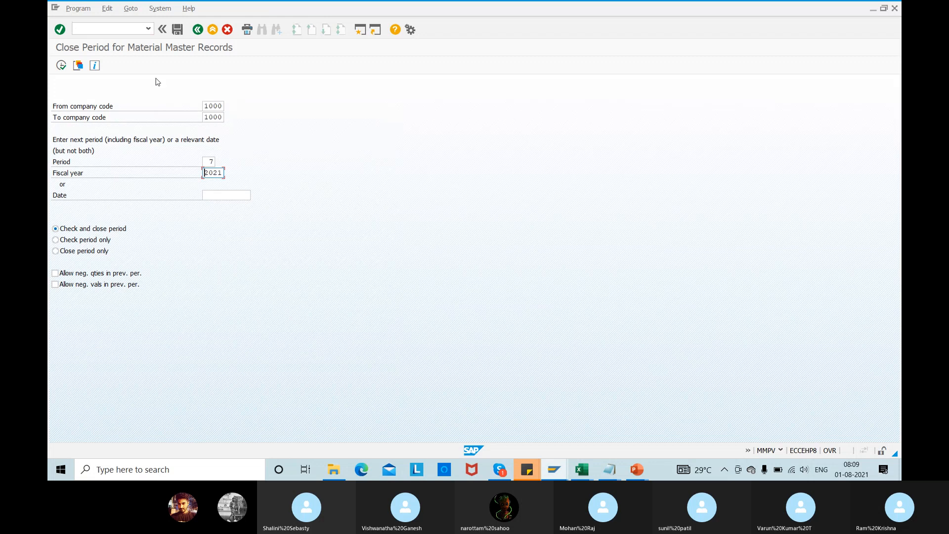
pyautogui.click(61, 66)
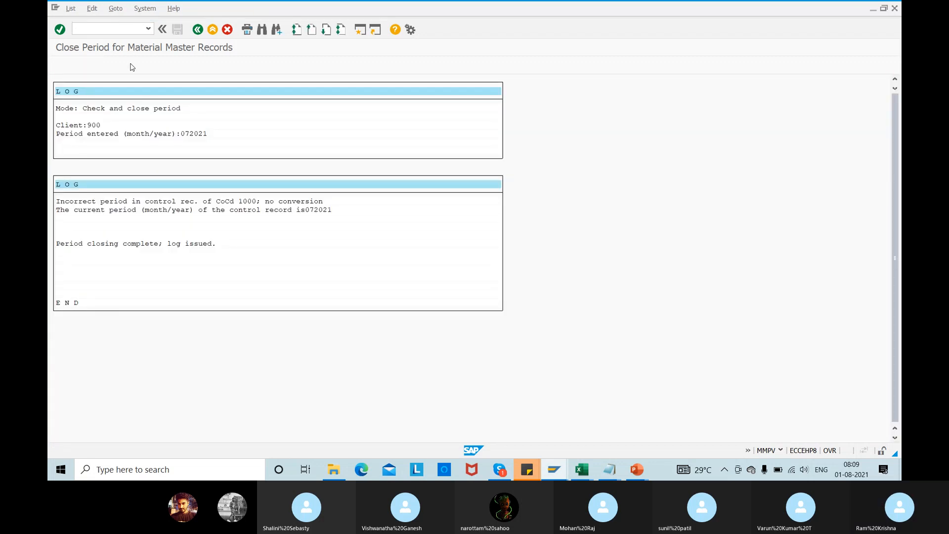
# - Check the goods receipt again in the MIGO session and return to the period closing log
pyautogui.hotkey('alt', 'Tab')
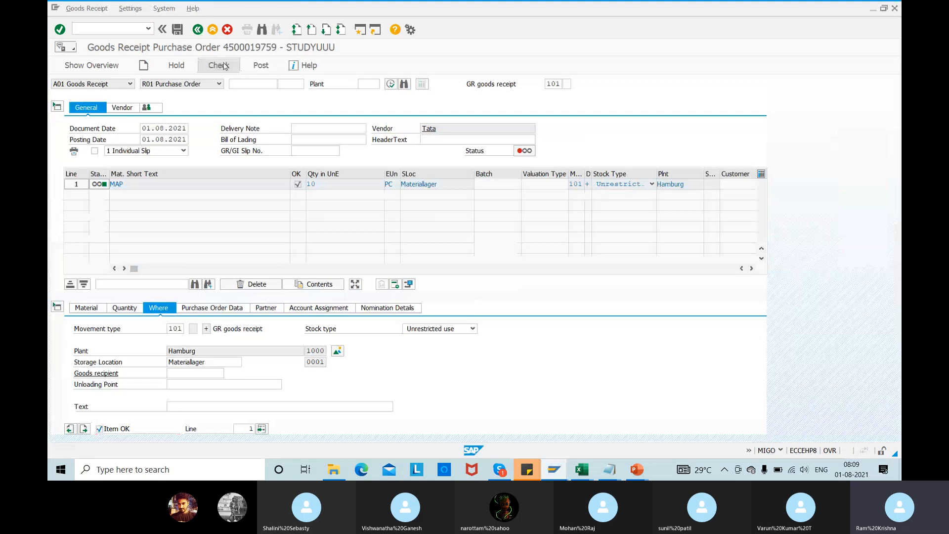
pyautogui.click(218, 65)
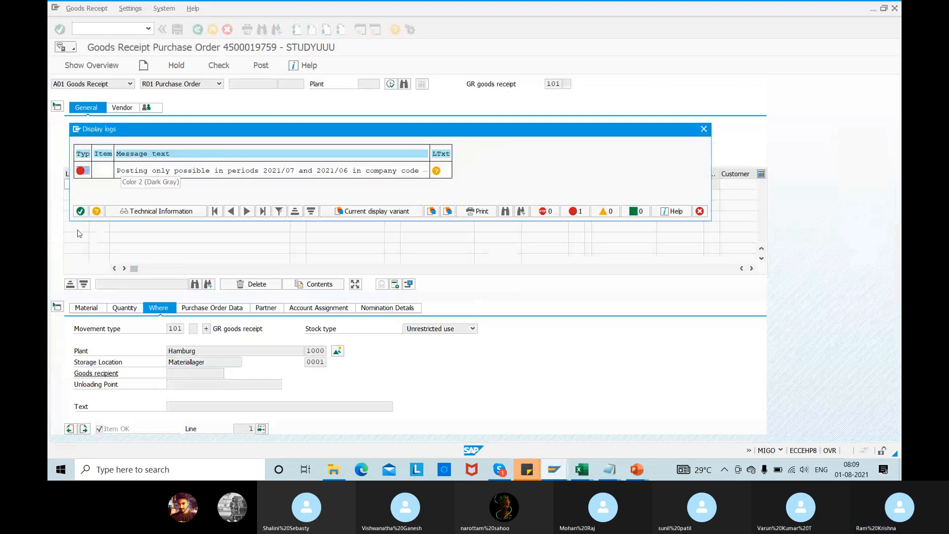
pyautogui.hotkey('alt', 'Tab')
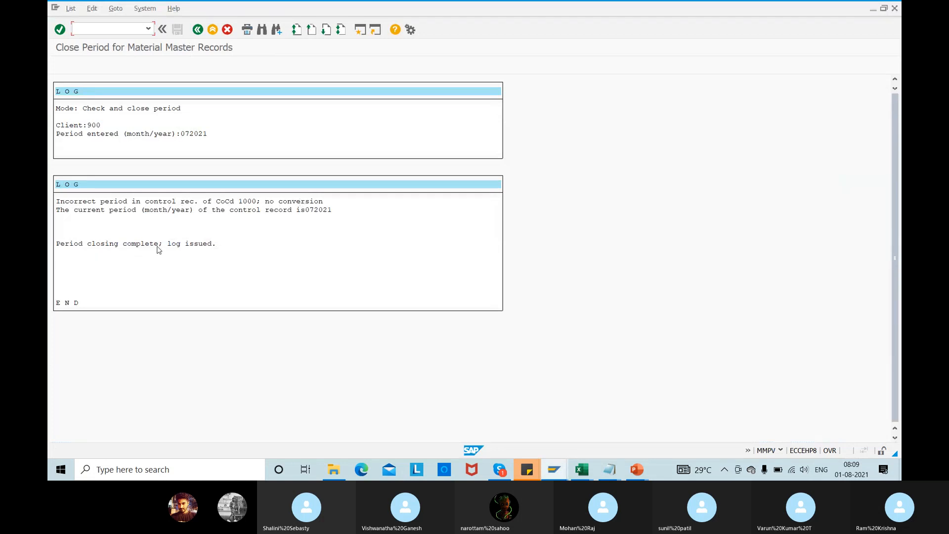
# - Rerun the period closing for company code 1000 with the same period and fiscal year
pyautogui.click(198, 30)
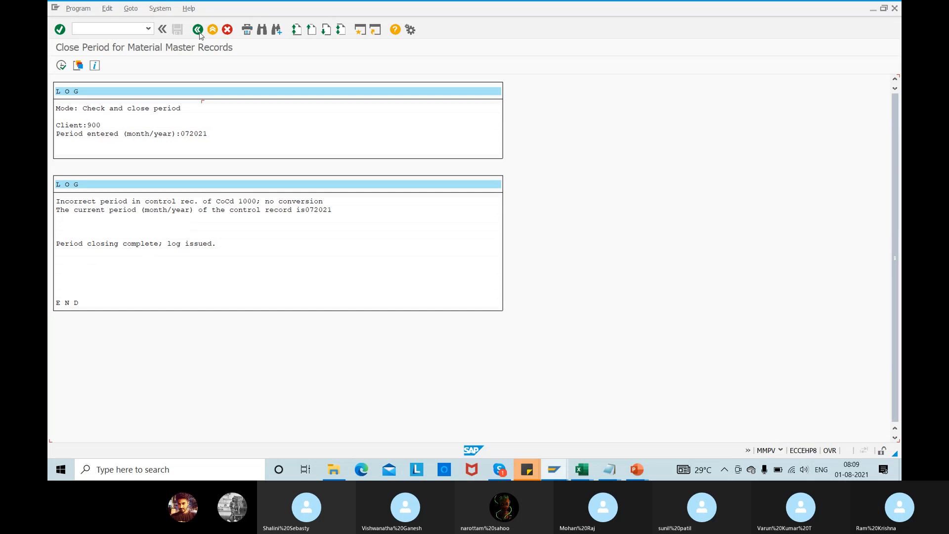
pyautogui.click(62, 67)
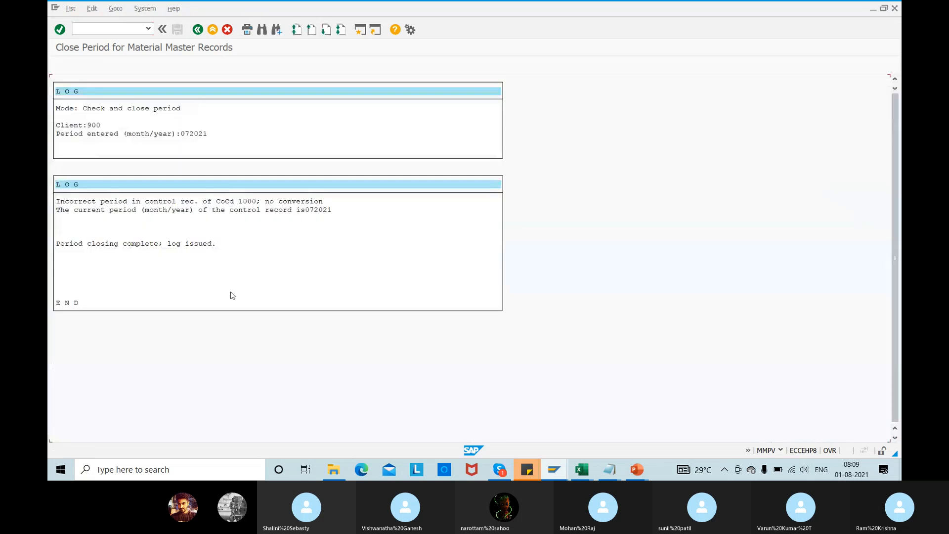
# - Change the period to 08 and run the period closing for company code 1000
pyautogui.click(197, 30)
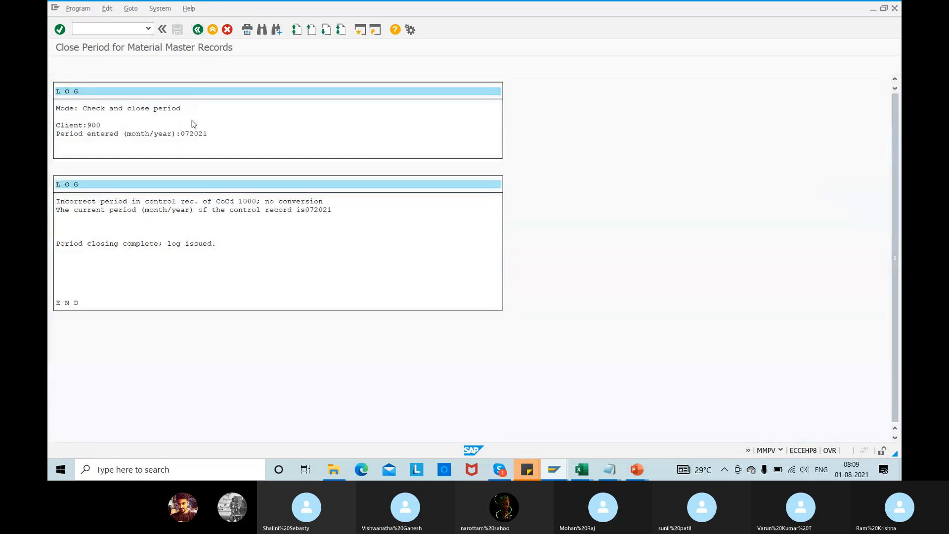
pyautogui.moveTo(208, 162); pyautogui.dragTo(228, 164)
pyautogui.press('BackSpace')
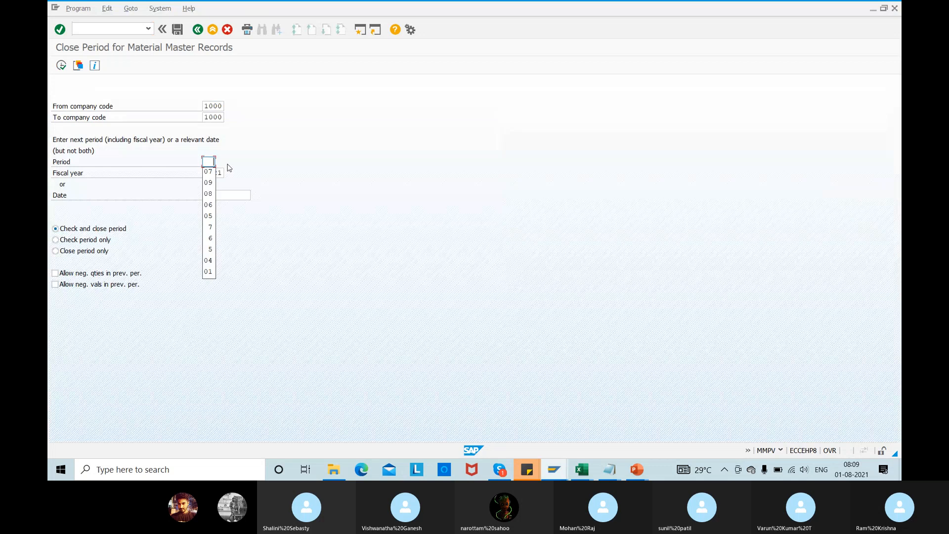
pyautogui.write('08')
pyautogui.click(61, 65)
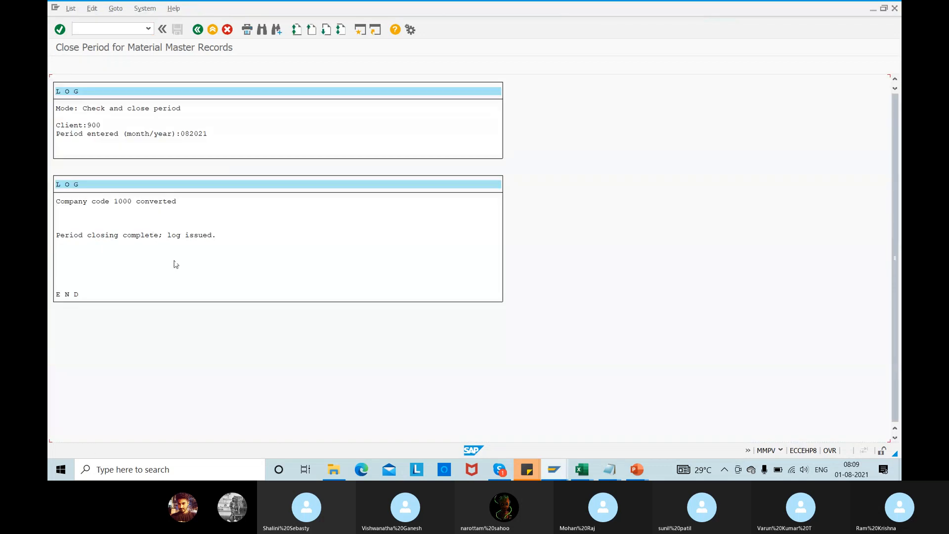
# - Return to the MIGO session and post the goods receipt, accepting the price change warning
pyautogui.hotkey('alt', 'Tab')
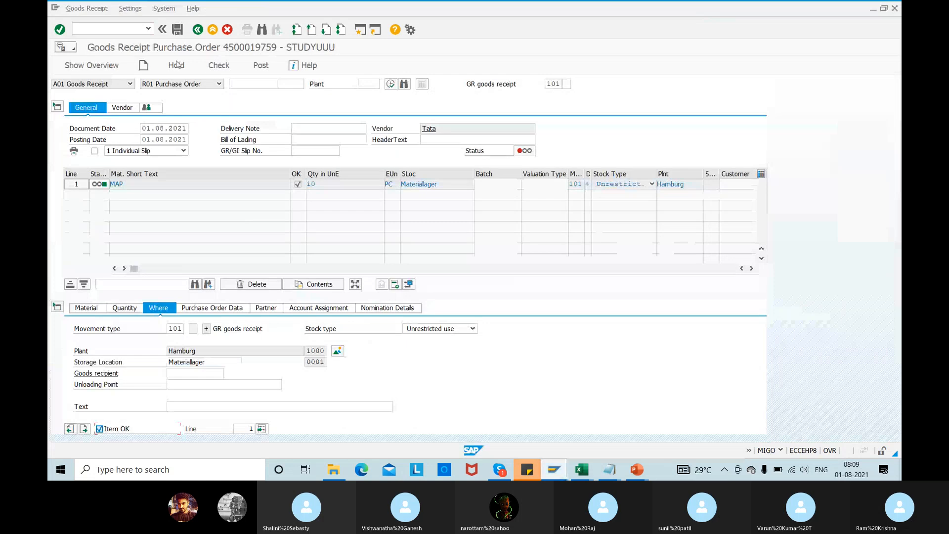
pyautogui.click(260, 67)
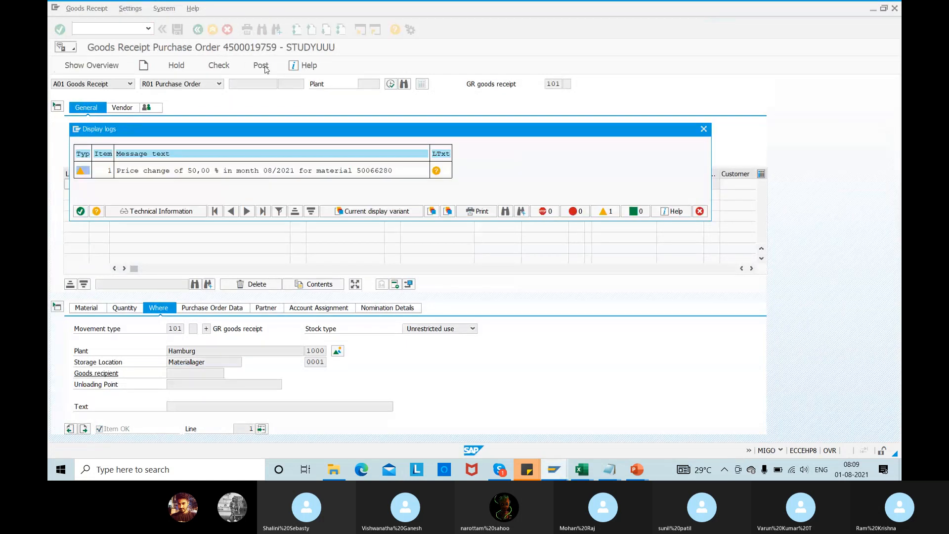
pyautogui.click(80, 211)
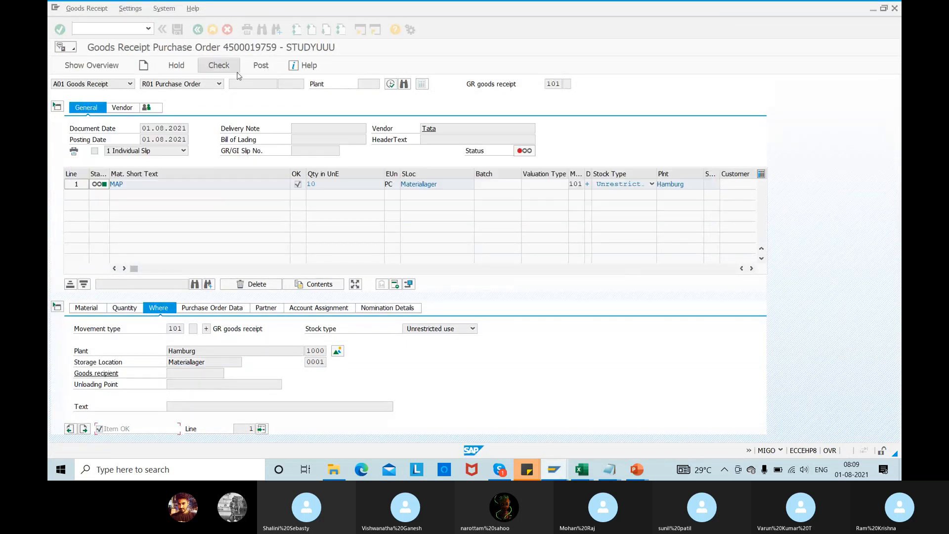
pyautogui.click(261, 65)
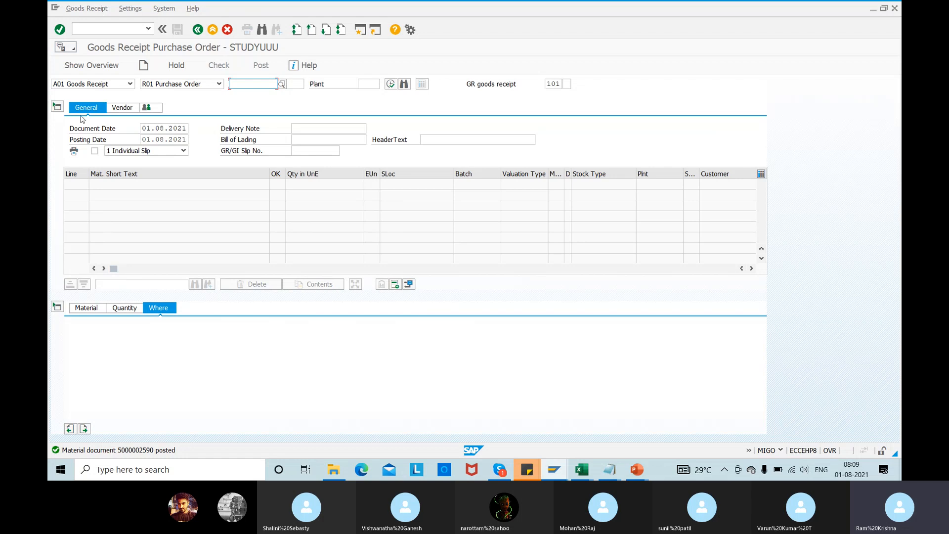
# - Switch MIGO to the A04 Display action for the posted material document
pyautogui.click(89, 84)
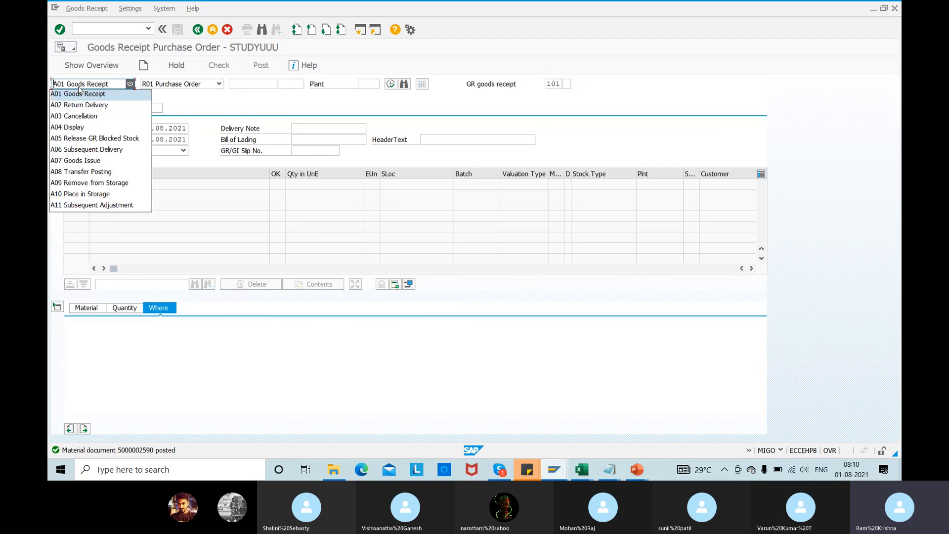
pyautogui.click(89, 120)
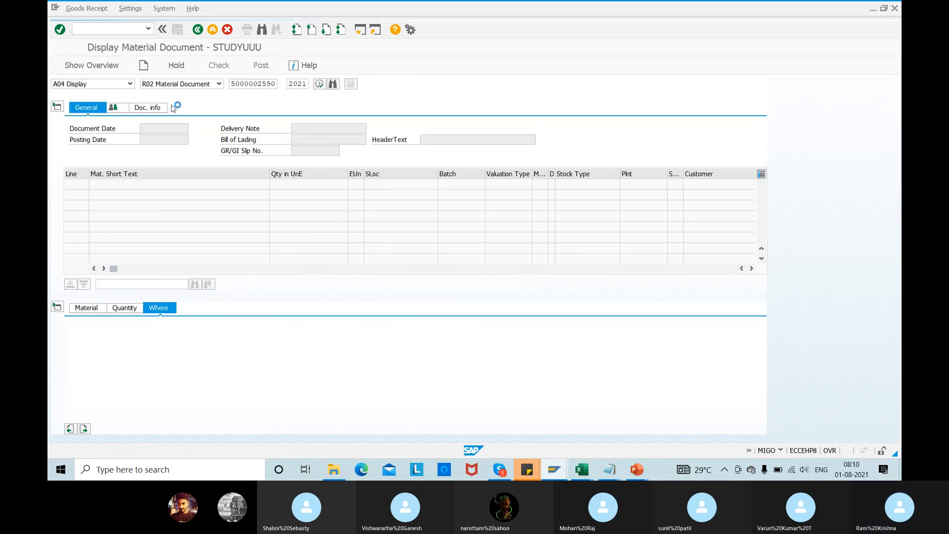
# - Switch to the period closing session, leave it and start the Display Material transaction MM03
pyautogui.hotkey('alt', 'Tab')
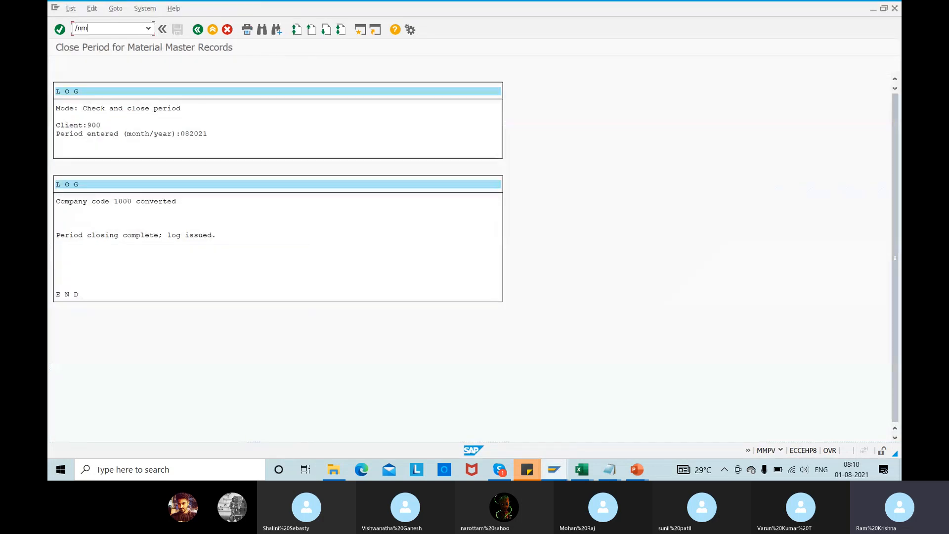
pyautogui.write('/nm01')
pyautogui.press('Return')
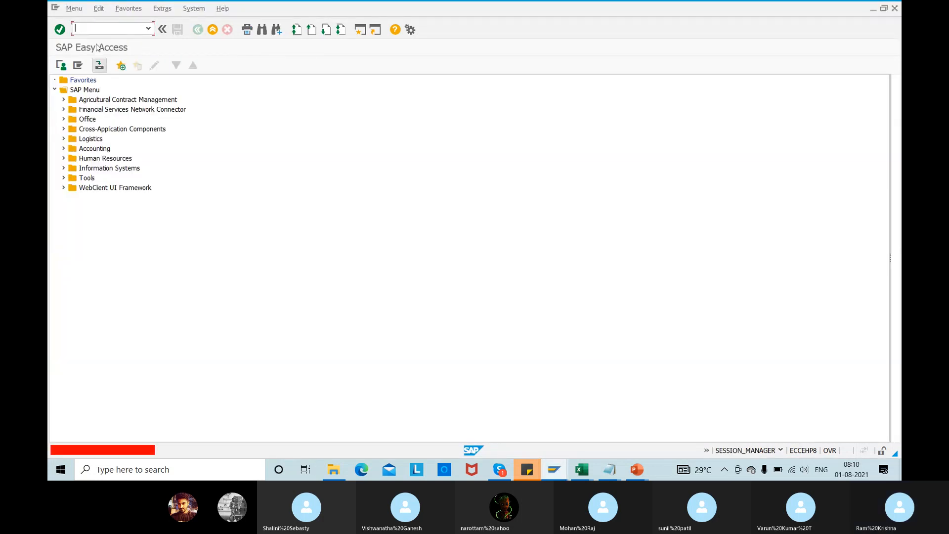
pyautogui.write('mm03')
pyautogui.press('Return')
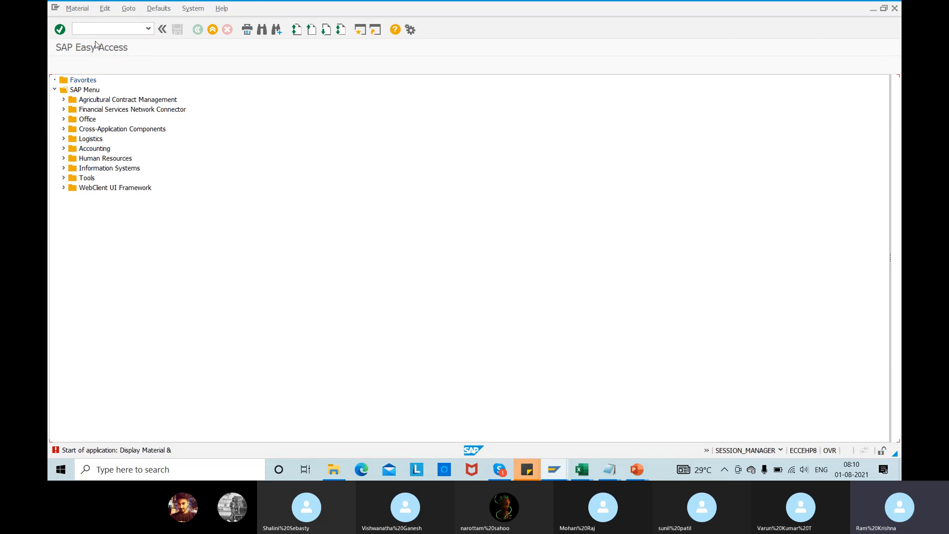
# - Display the Accounting 1 view of material 50066280 for plant 1000 and check its moving price
pyautogui.hotkey('alt', 'Tab')
pyautogui.hotkey('alt', 'Tab')
pyautogui.hotkey('alt', 'Tab')
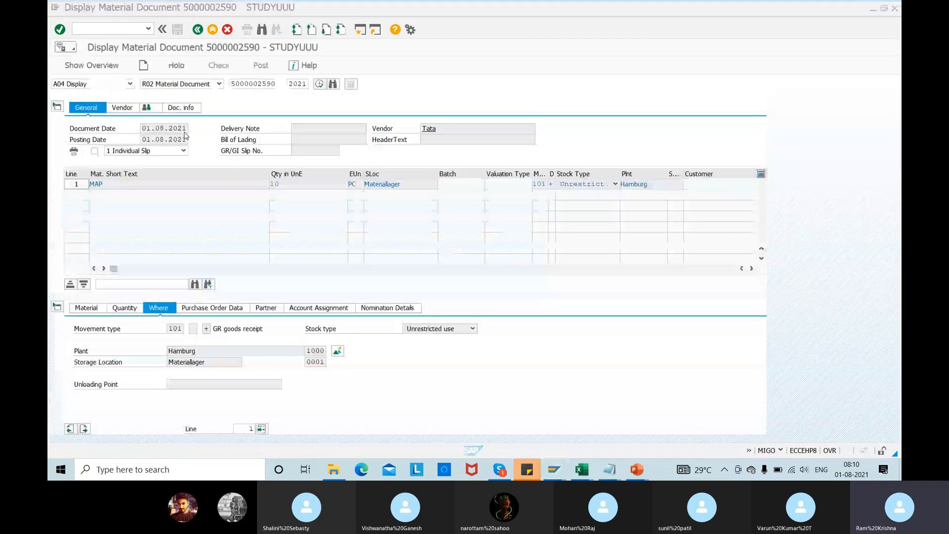
pyautogui.hotkey('alt', 'Tab')
pyautogui.press('Return')
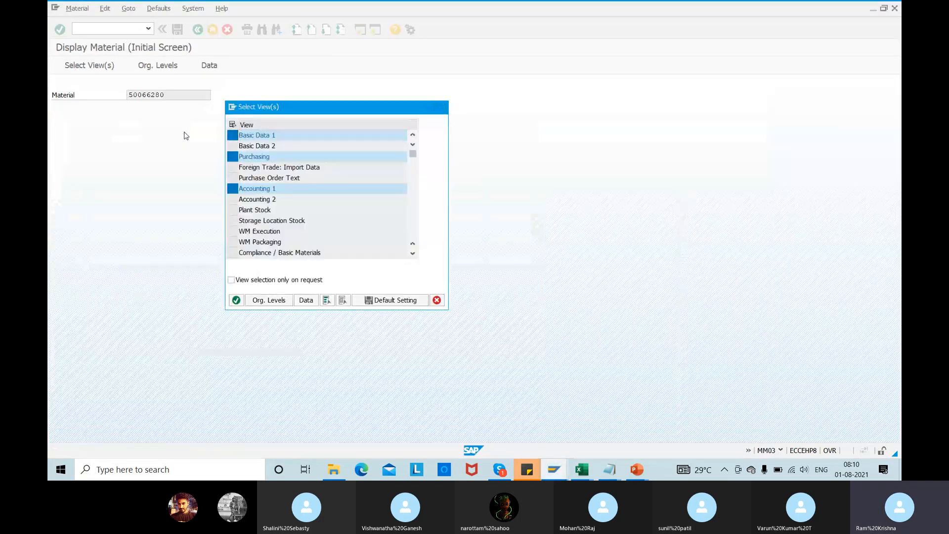
pyautogui.press('Return')
pyautogui.write('1000')
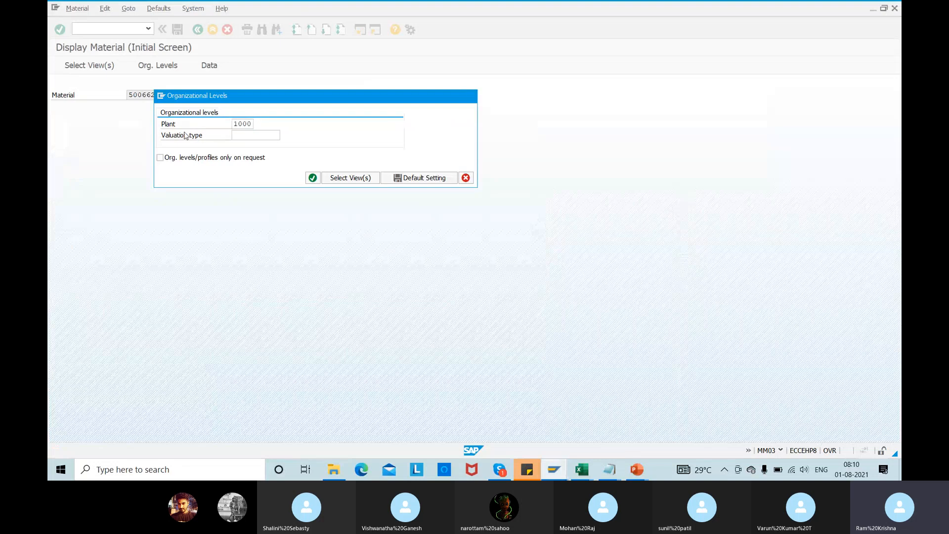
pyautogui.press('Return')
pyautogui.press('Return')
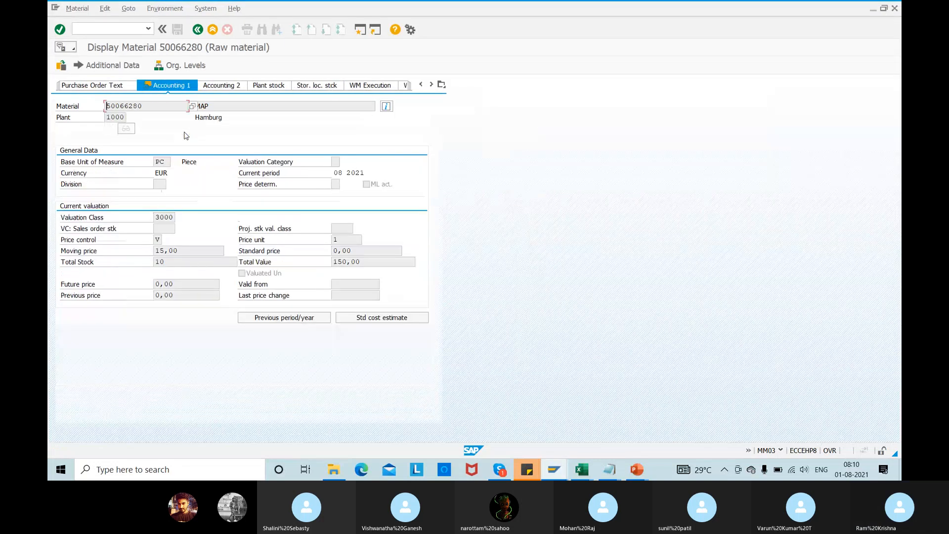
pyautogui.moveTo(183, 251); pyautogui.dragTo(155, 251)
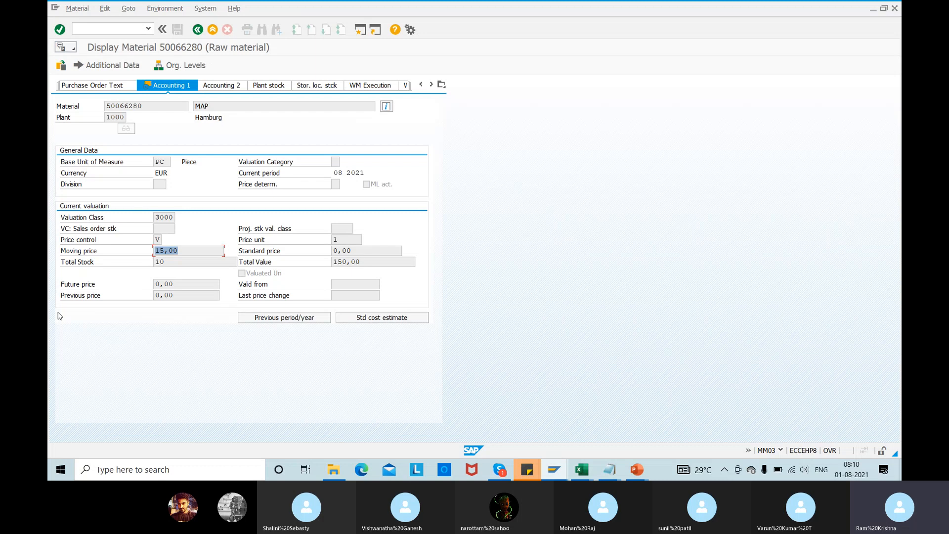
# - Switch to PowerPoint, open the MAP presentation from the desktop and add a new slide after the first one
pyautogui.moveTo(636, 470)
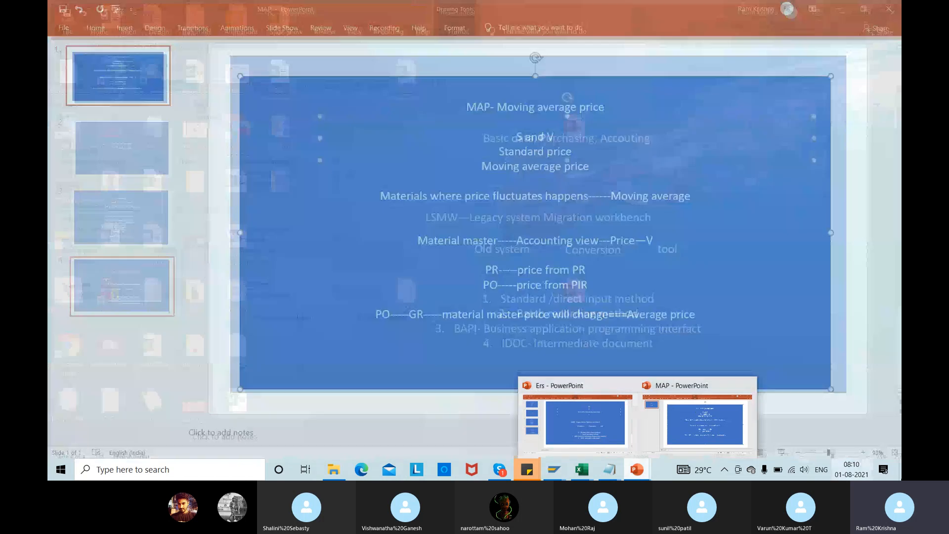
pyautogui.click(900, 469)
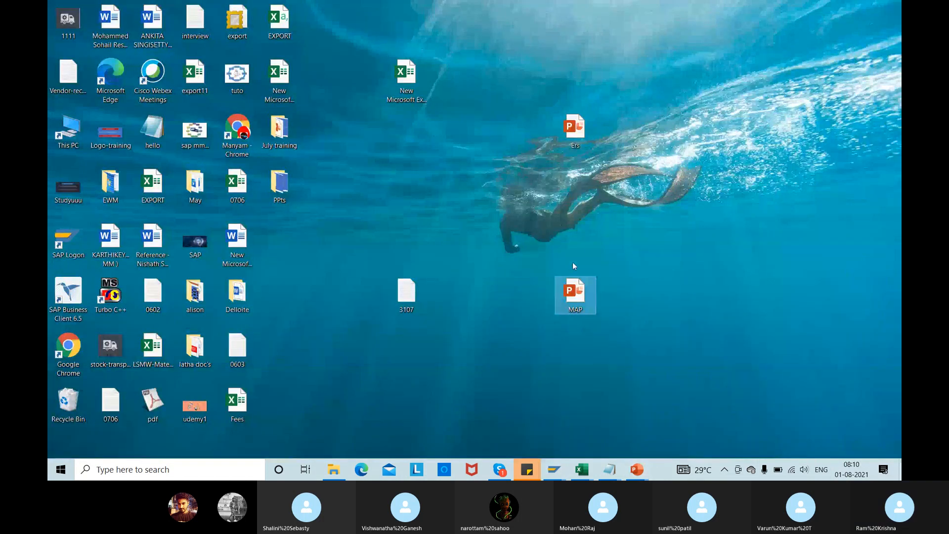
pyautogui.doubleClick(573, 290)
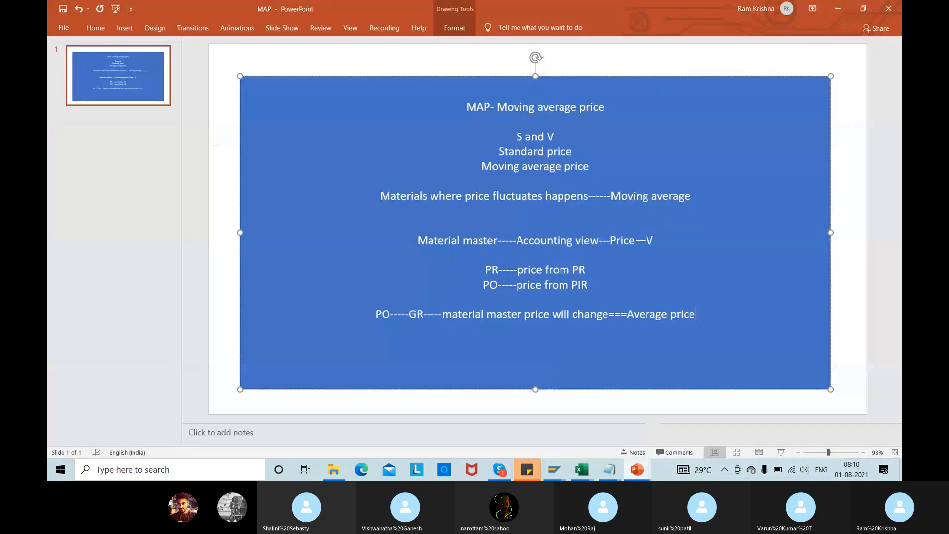
pyautogui.click(95, 27)
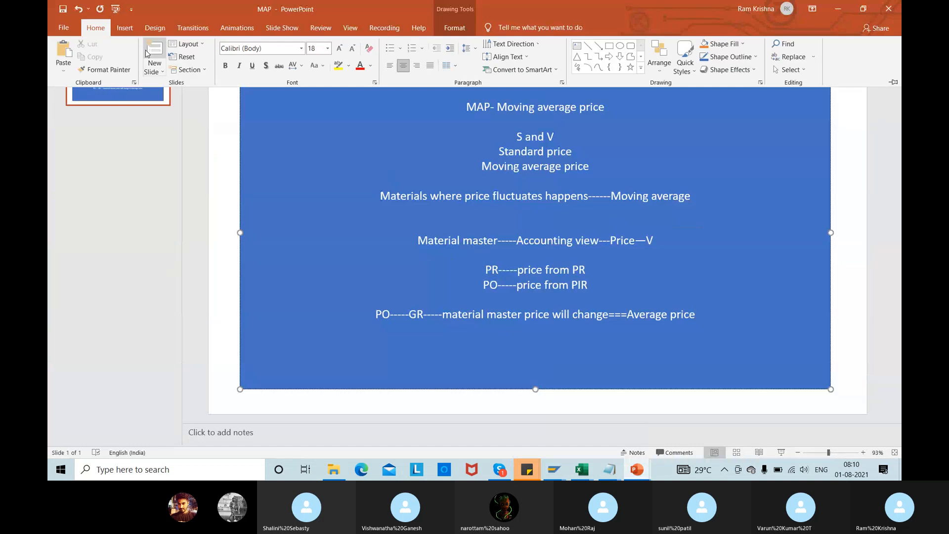
pyautogui.click(147, 52)
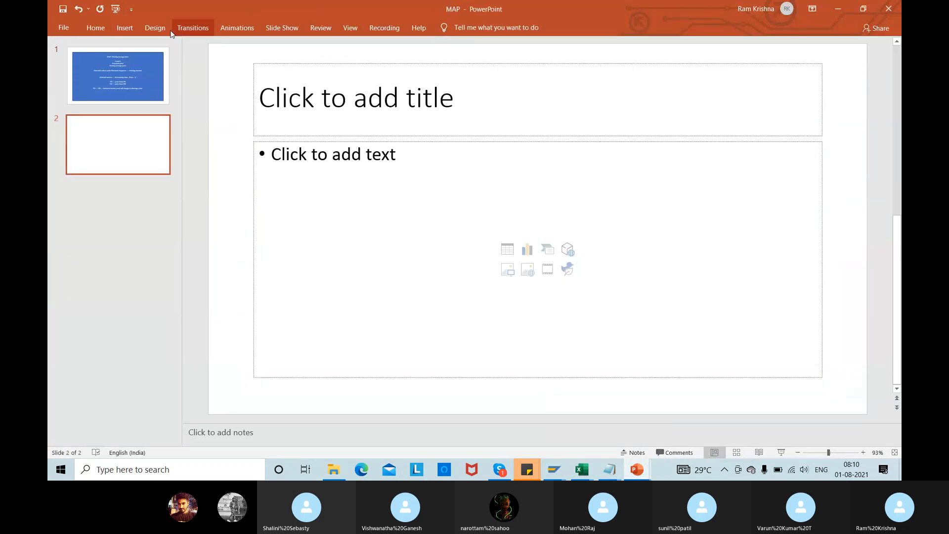
# - Draw a large rectangle covering most of the new slide and enter the text "MAP =" in it
pyautogui.click(95, 27)
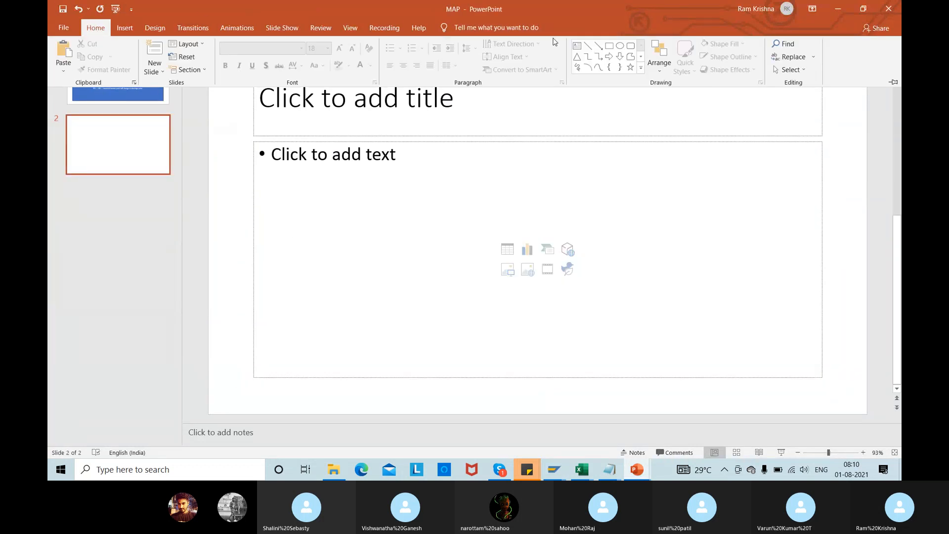
pyautogui.click(608, 49)
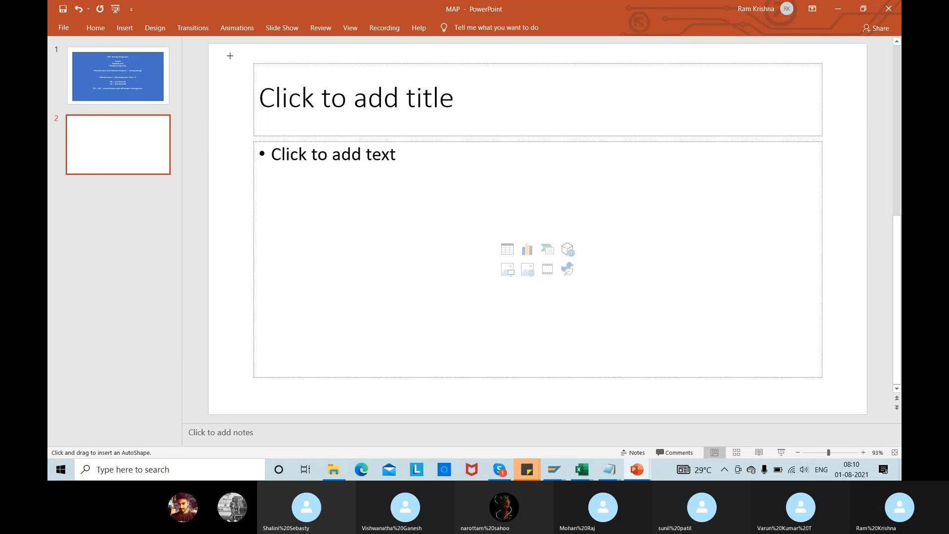
pyautogui.moveTo(230, 55); pyautogui.dragTo(833, 400)
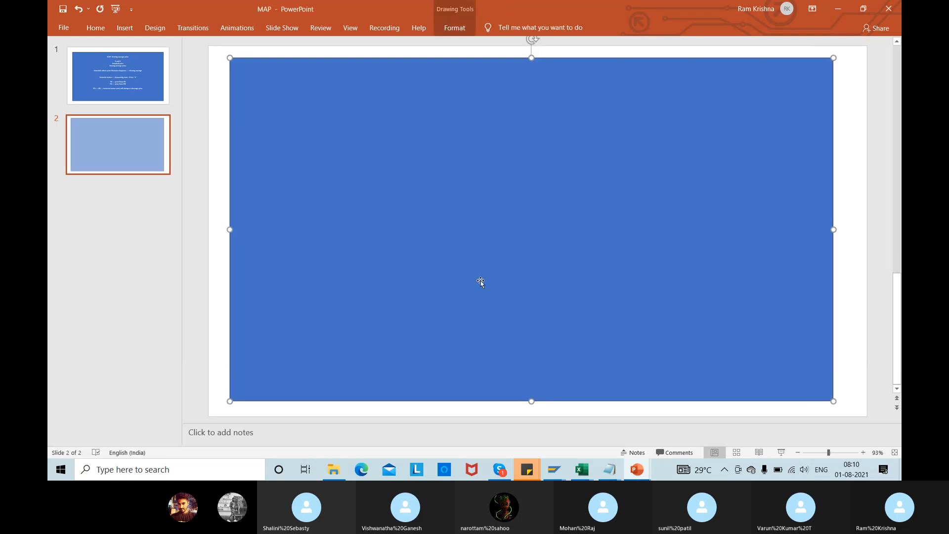
pyautogui.write('MAP =')
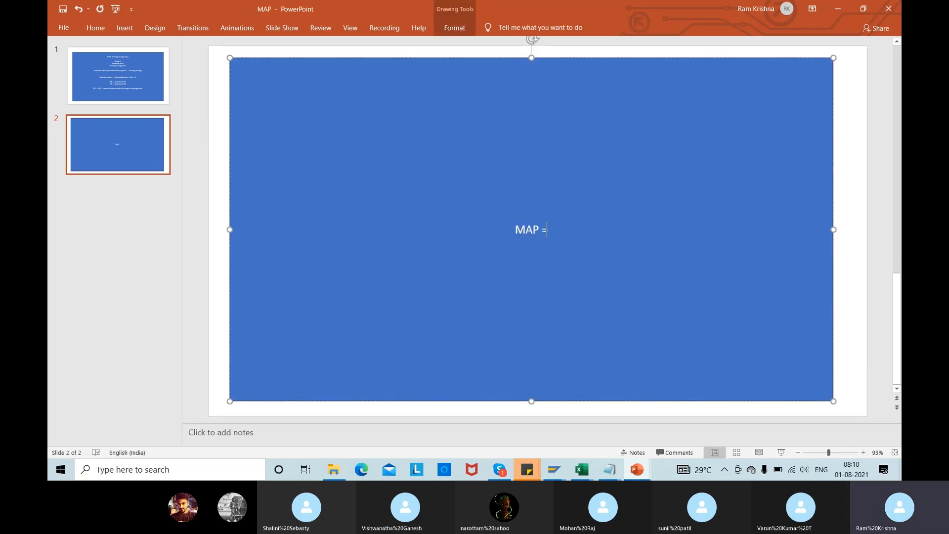
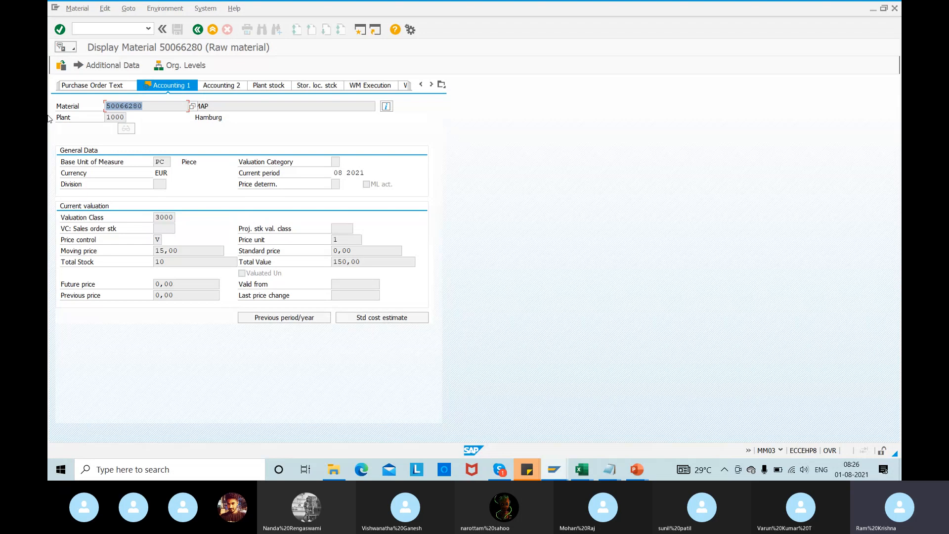
# - In the SAP MI01 session, try to continue the physical inventory document and open material document number ranges from the error's help
pyautogui.hotkey('alt', 'Tab')
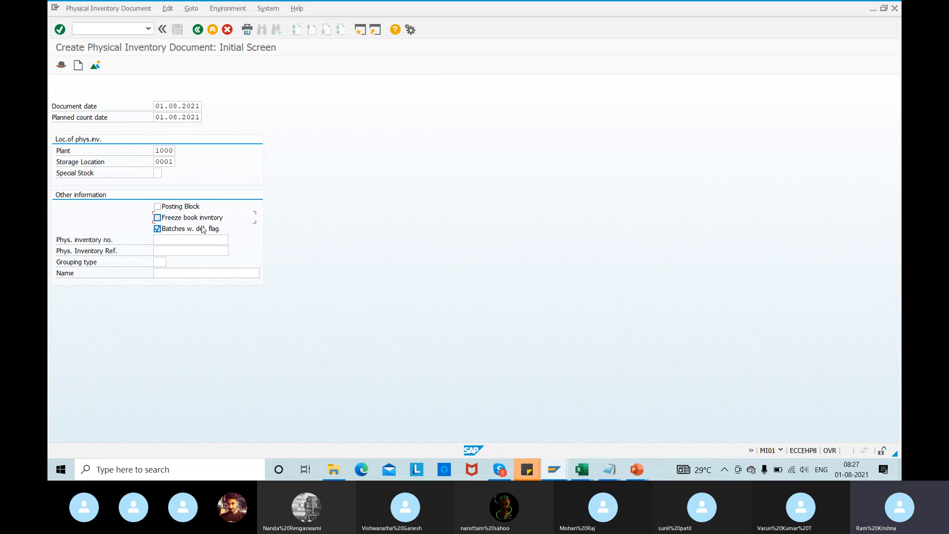
pyautogui.press('Return')
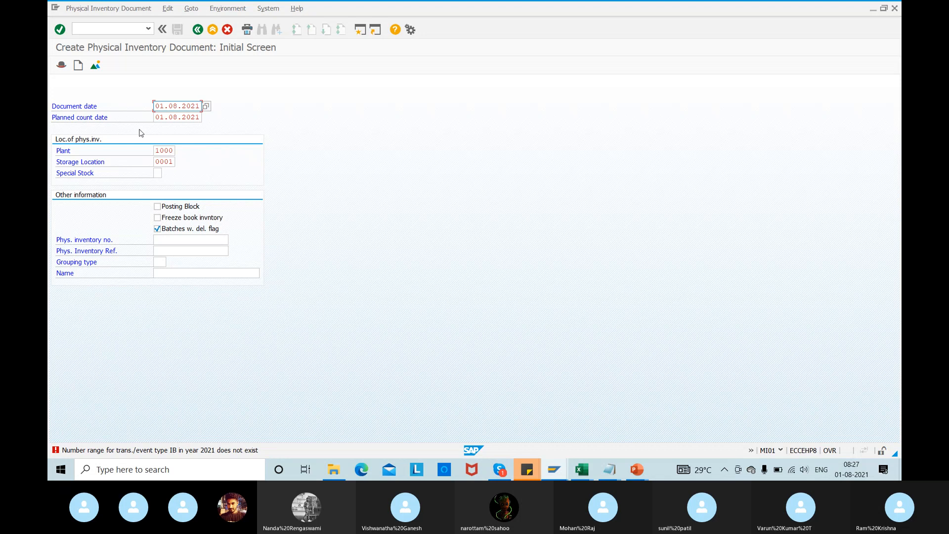
pyautogui.doubleClick(132, 453)
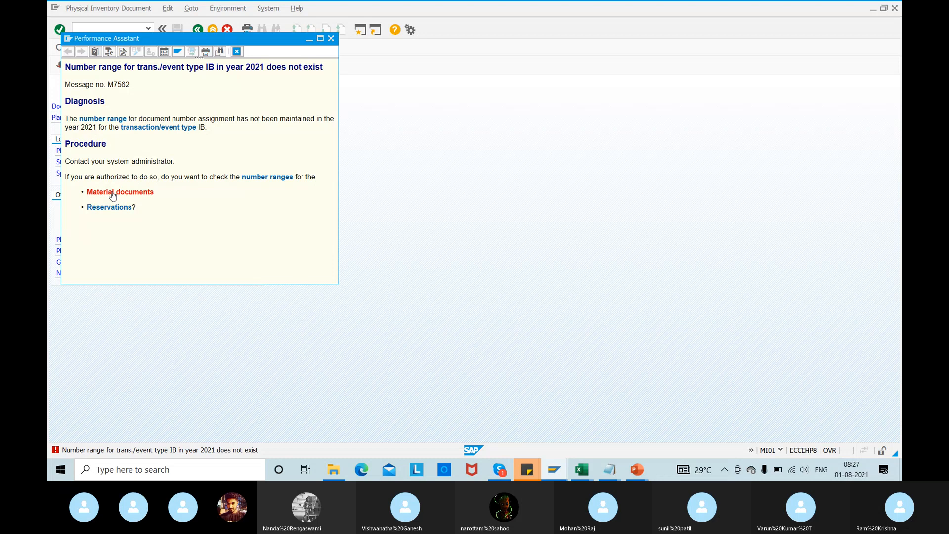
pyautogui.click(113, 194)
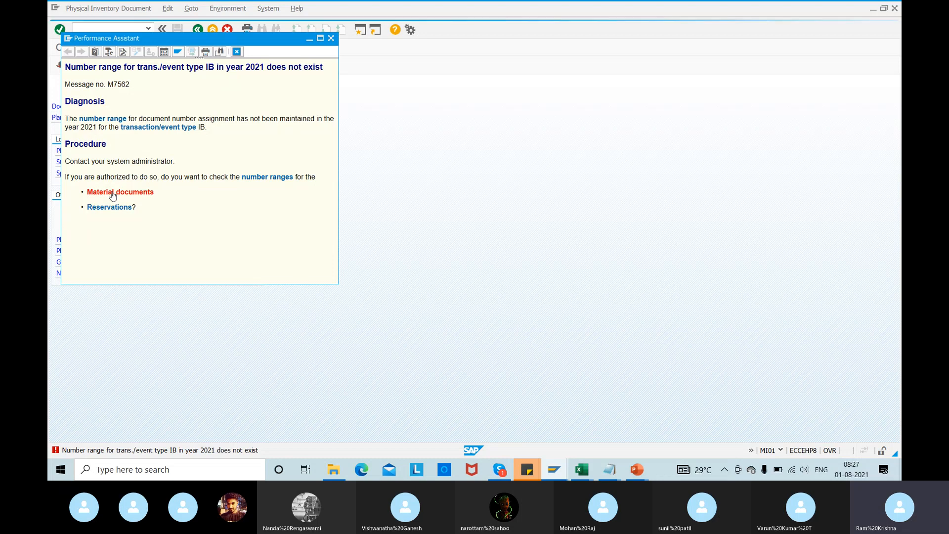
# - Enter group maintenance for the material document number ranges and open the intervals of the Phys. inventory documents group for editing
pyautogui.click(189, 105)
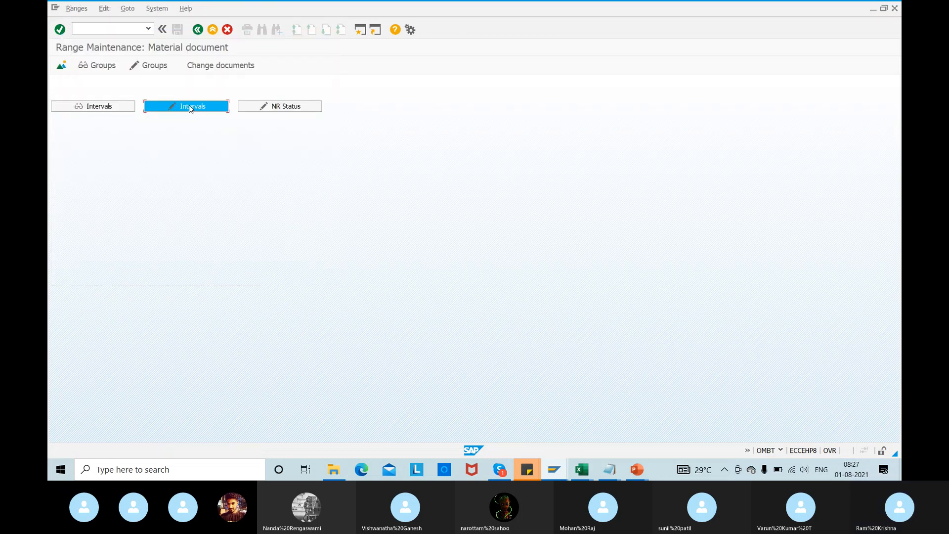
pyautogui.click(198, 29)
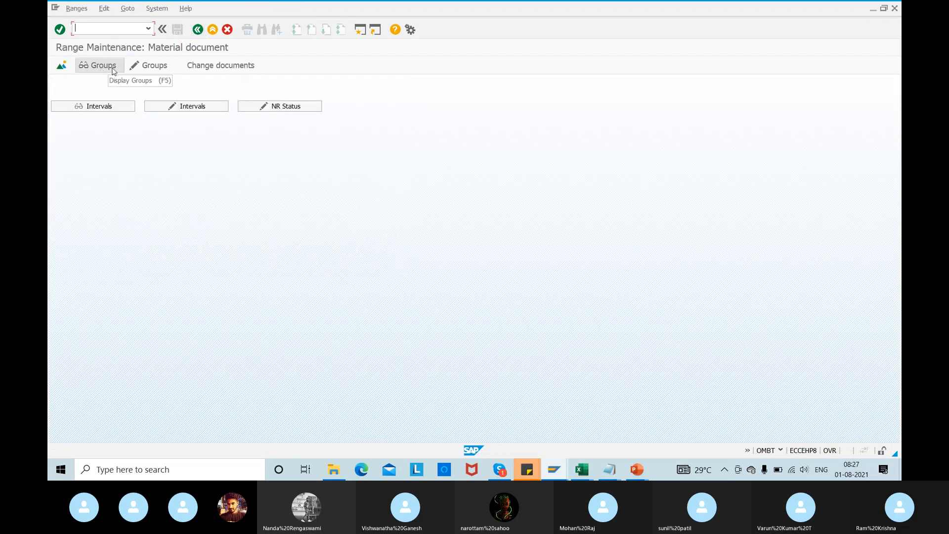
pyautogui.click(138, 67)
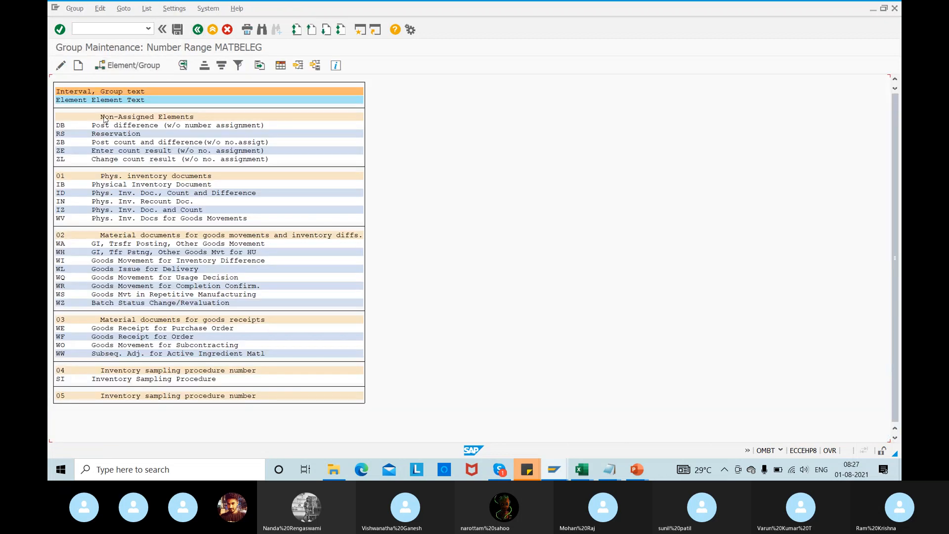
pyautogui.doubleClick(102, 185)
pyautogui.click(342, 254)
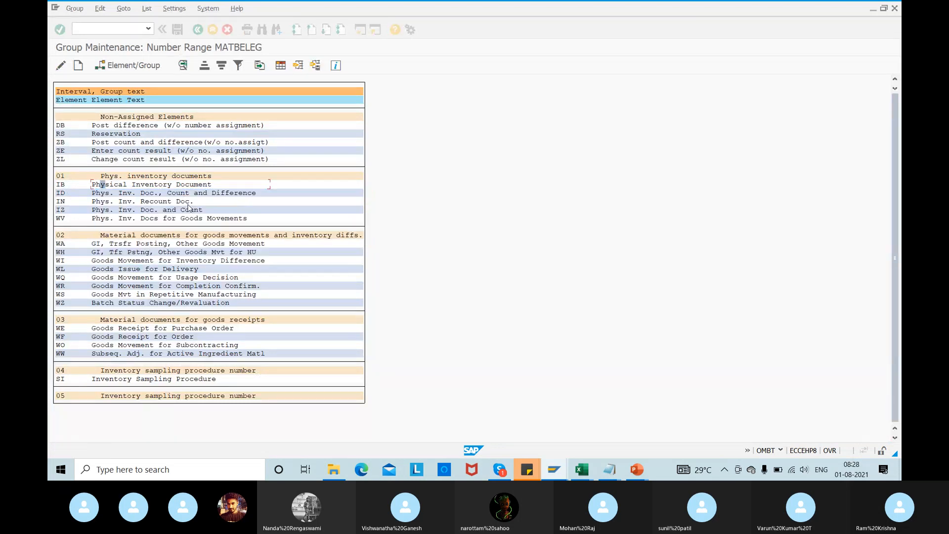
pyautogui.click(121, 176)
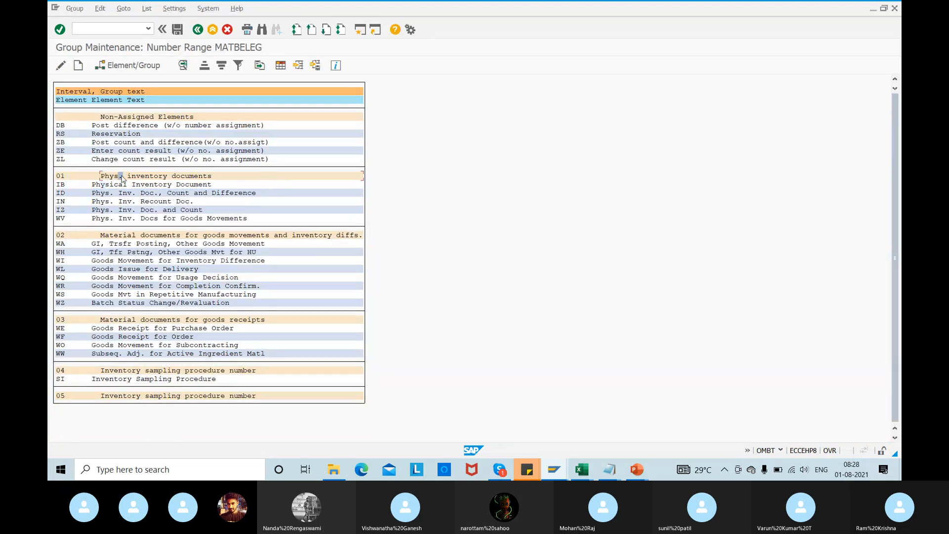
pyautogui.click(61, 65)
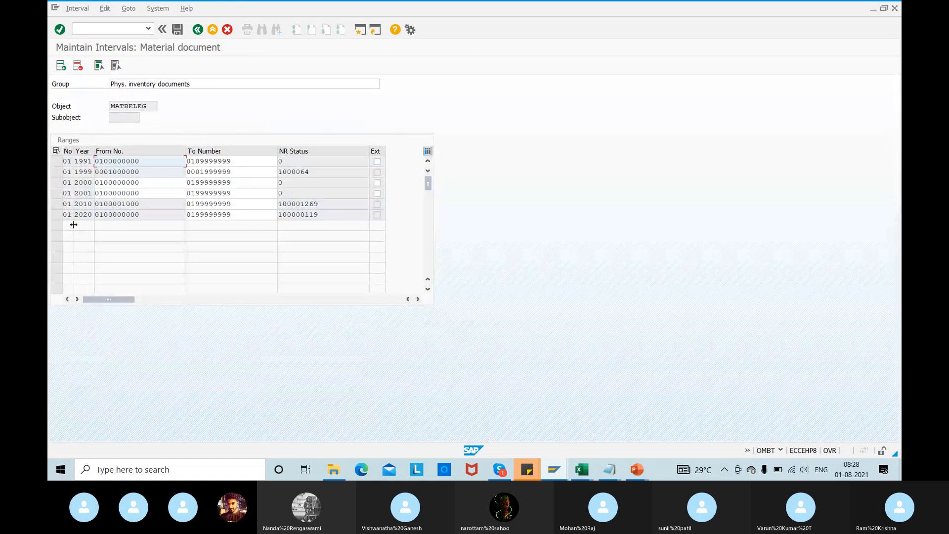
pyautogui.click(60, 66)
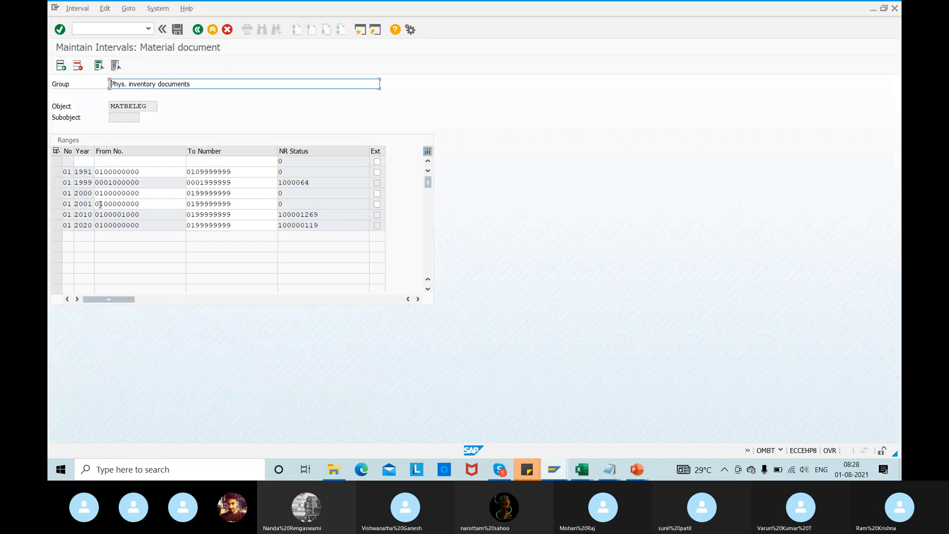
pyautogui.click(82, 161)
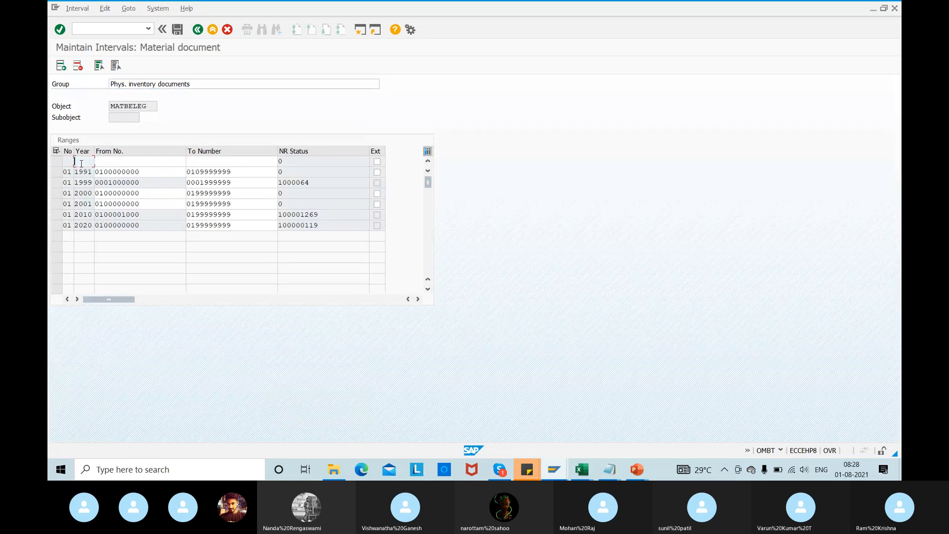
pyautogui.write('2021')
pyautogui.press('Tab')
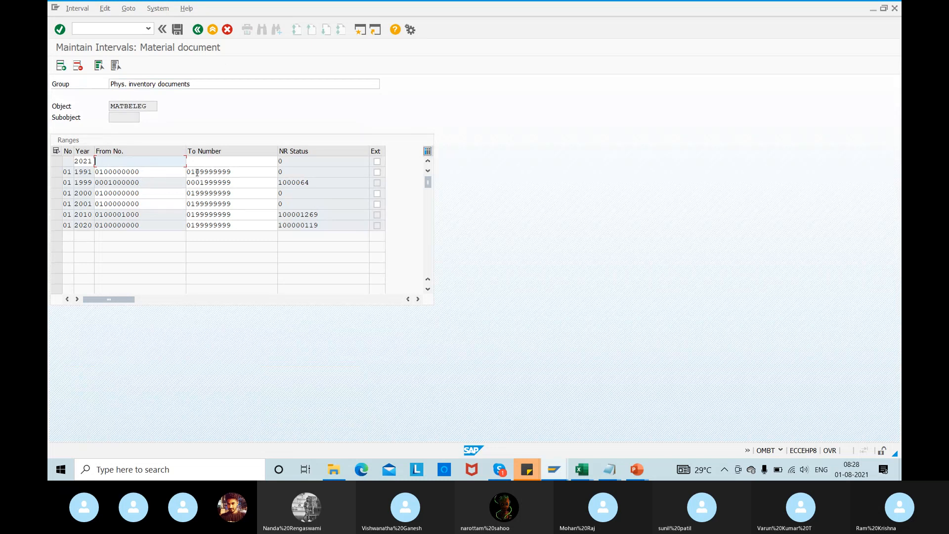
pyautogui.click(228, 171)
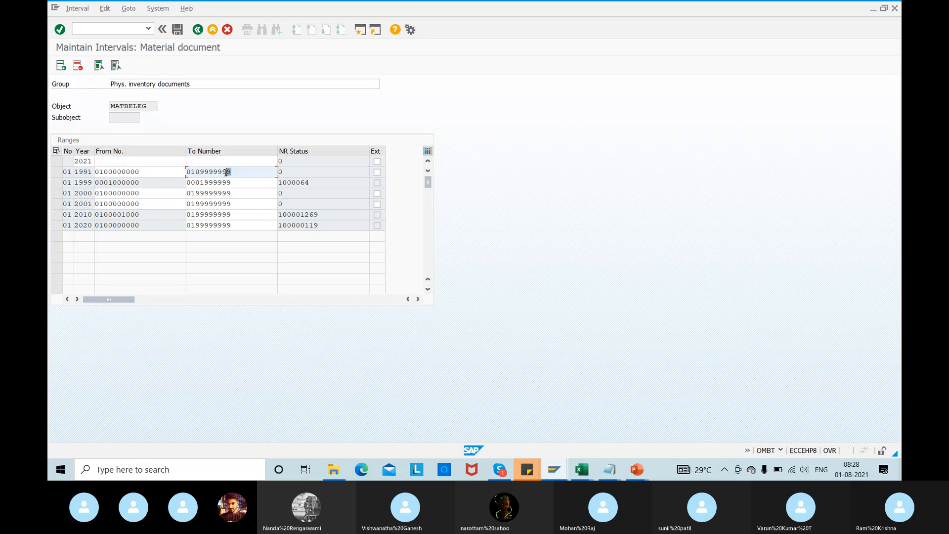
pyautogui.click(112, 164)
pyautogui.write('20')
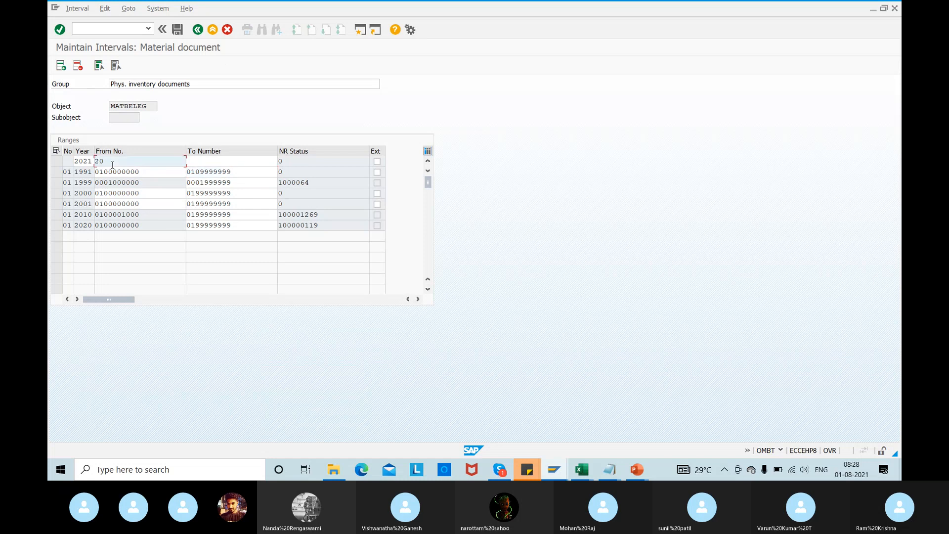
pyautogui.write('00000000')
# - Fill in the end number of the 2021 interval with an adjusted pasted value ending in 9 and save the intervals
pyautogui.click(216, 161)
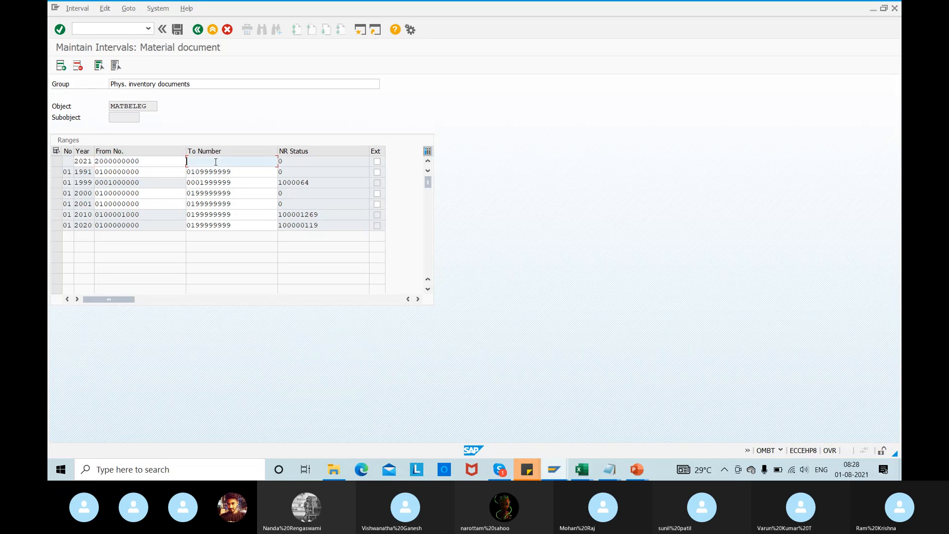
pyautogui.hotkey('ctrl', 'v')
pyautogui.press('BackSpace')
pyautogui.press('BackSpace')
pyautogui.press('BackSpace')
pyautogui.write('9')
pyautogui.hotkey('ctrl', 's')
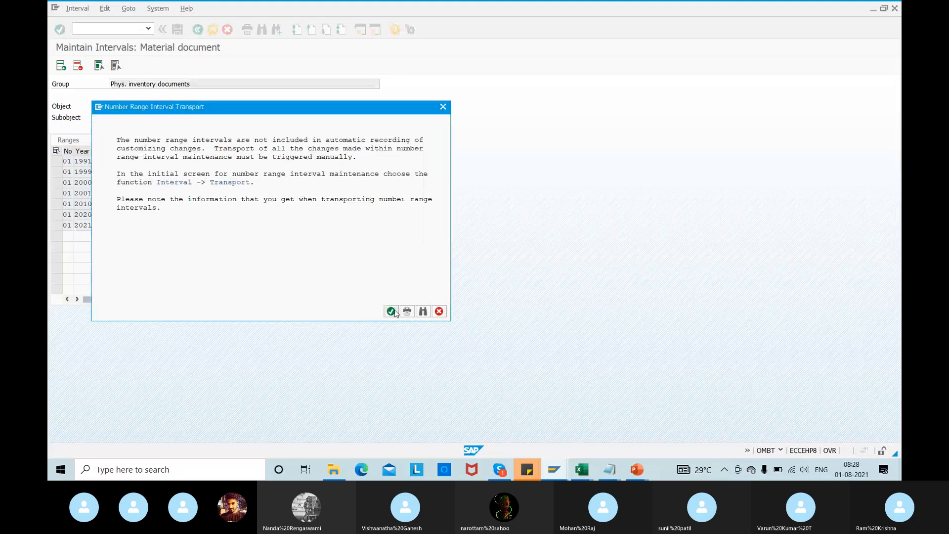
# - Accept the interval transport notice, leave number range maintenance and close the error help to return to the physical inventory document
pyautogui.click(393, 311)
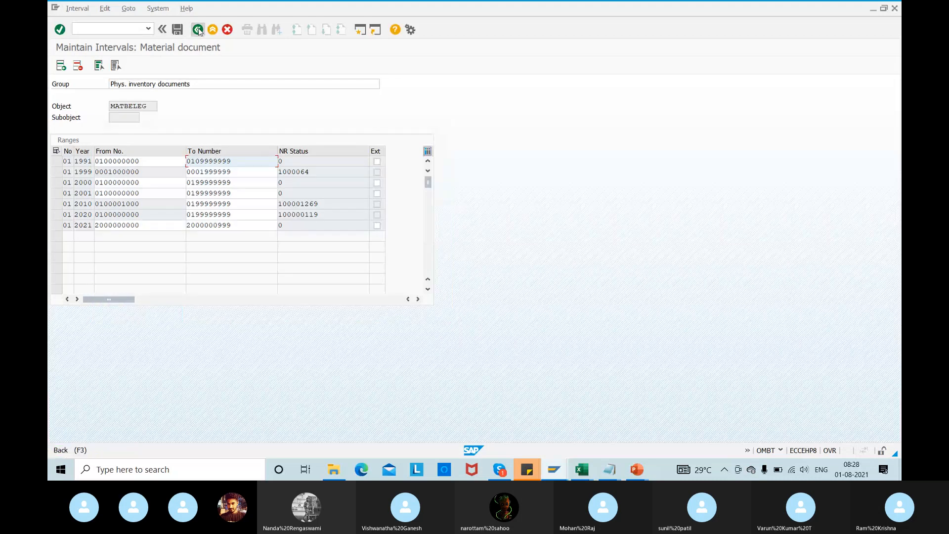
pyautogui.click(198, 31)
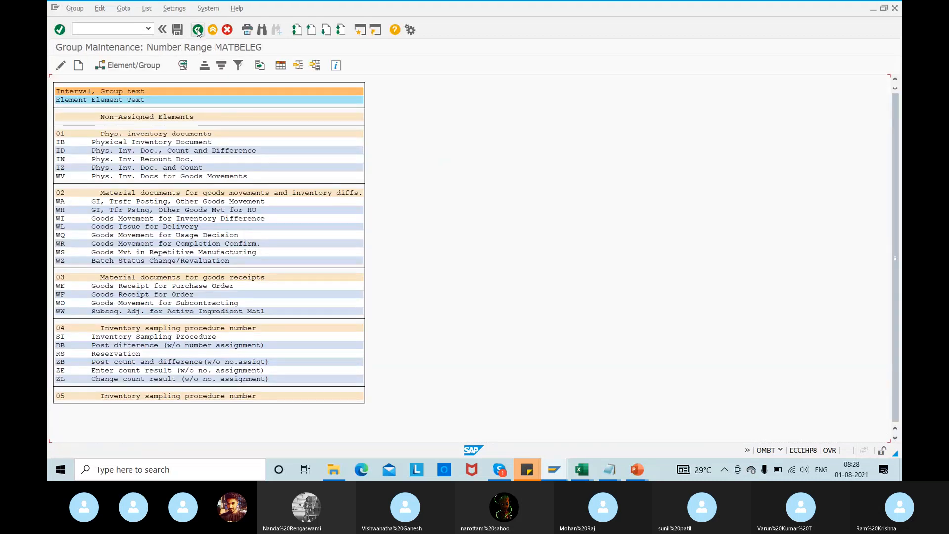
pyautogui.click(197, 30)
pyautogui.click(198, 31)
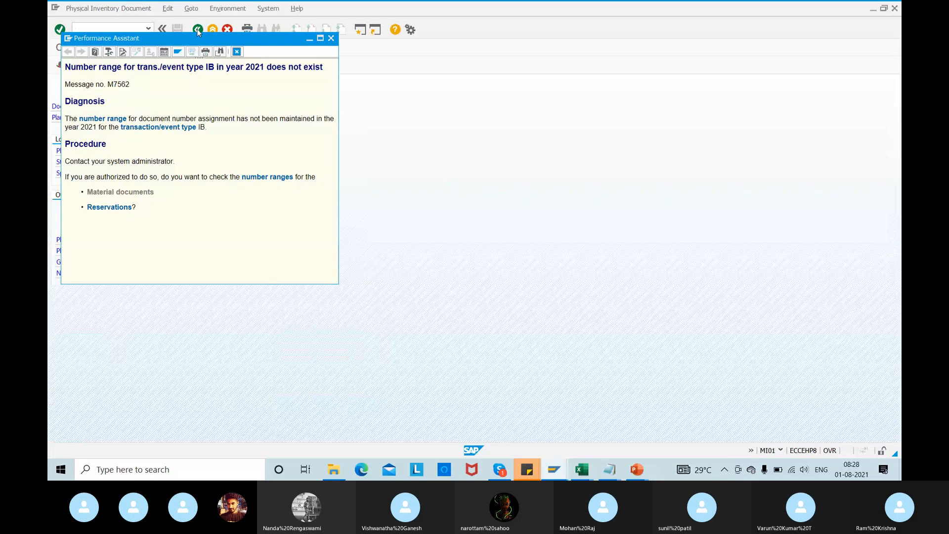
pyautogui.click(331, 39)
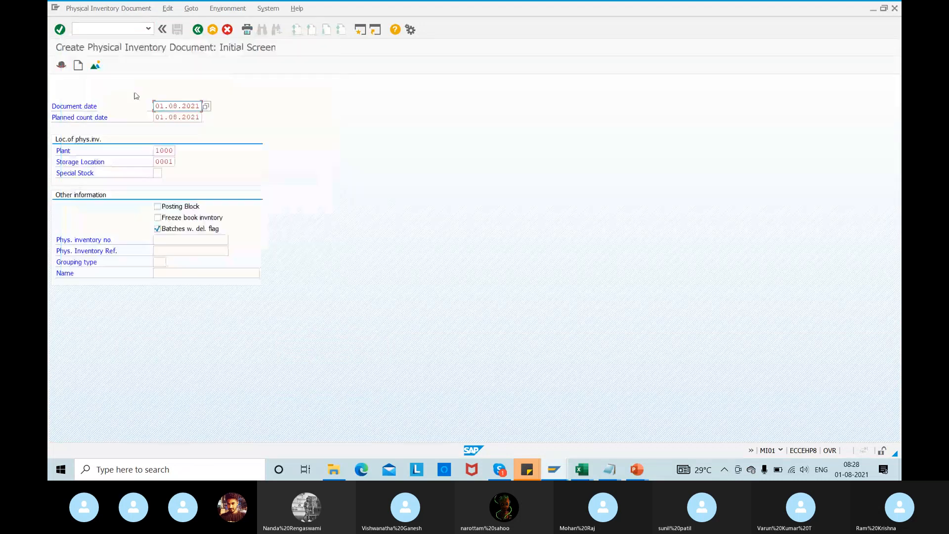
# - Create the physical inventory document for plant 1000, storage location 0001, with material 50066280 as the first item, and save it
pyautogui.press('Return')
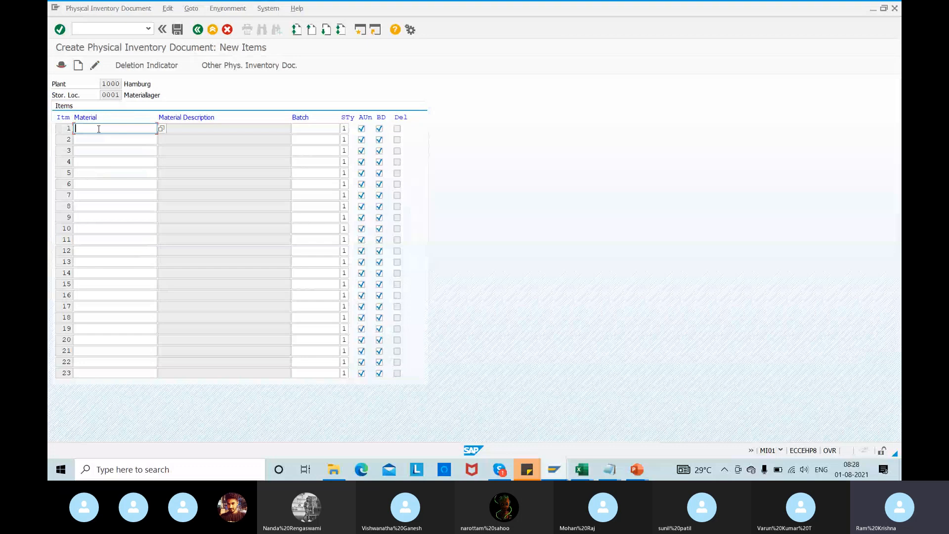
pyautogui.hotkey('alt', 'Tab')
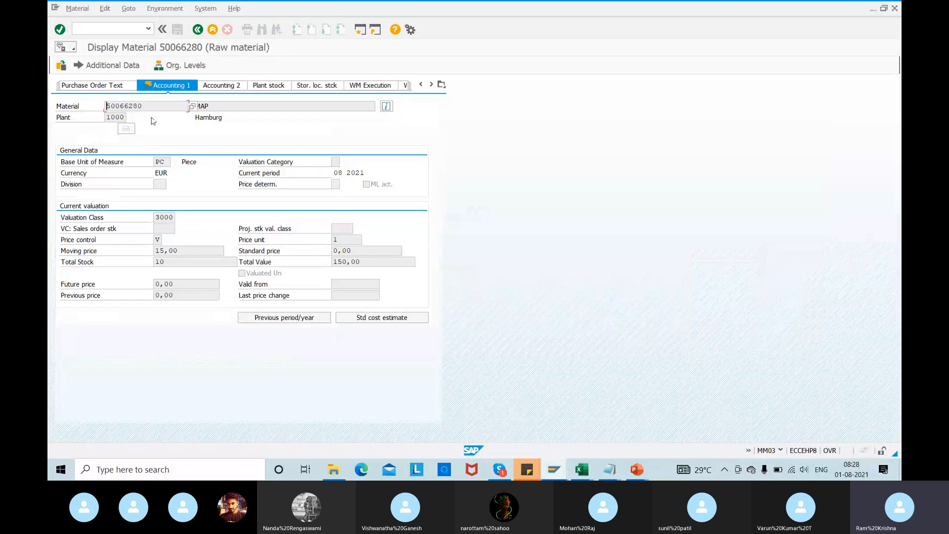
pyautogui.hotkey('alt', 'Tab')
pyautogui.write('50066280')
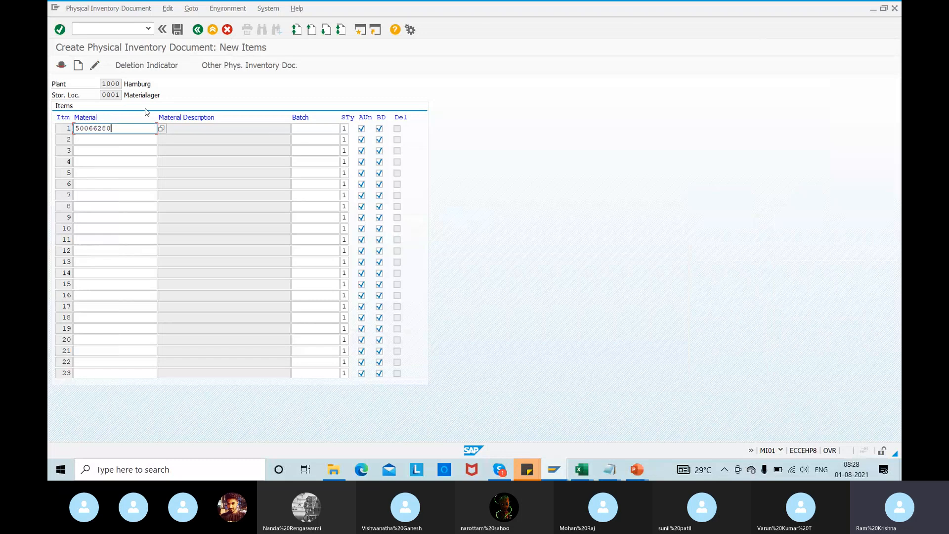
pyautogui.press('Return')
pyautogui.click(177, 30)
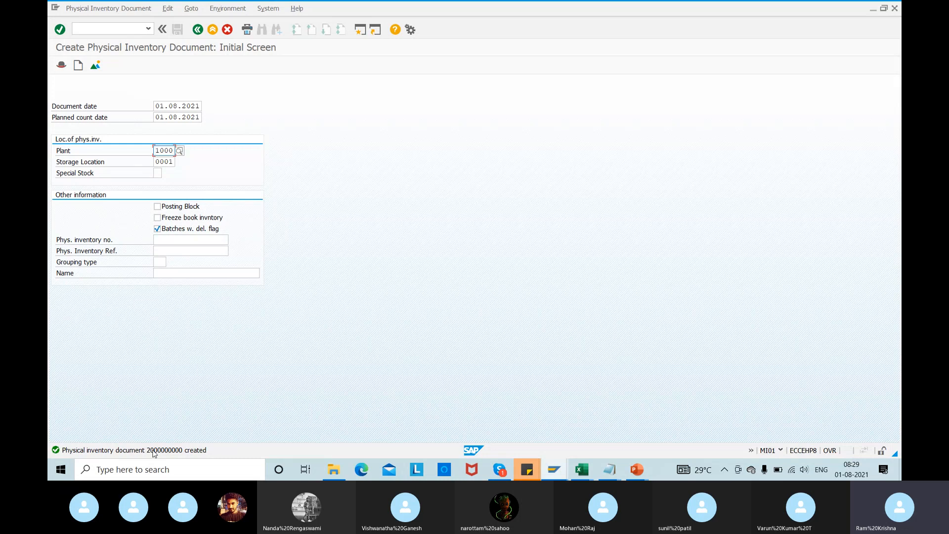
# - Check the transaction code for sending a copy on the PowerPoint slide and open transaction MI21 in SAP
pyautogui.click(90, 26)
pyautogui.write('/nmi21')
pyautogui.hotkey('alt', 'Tab')
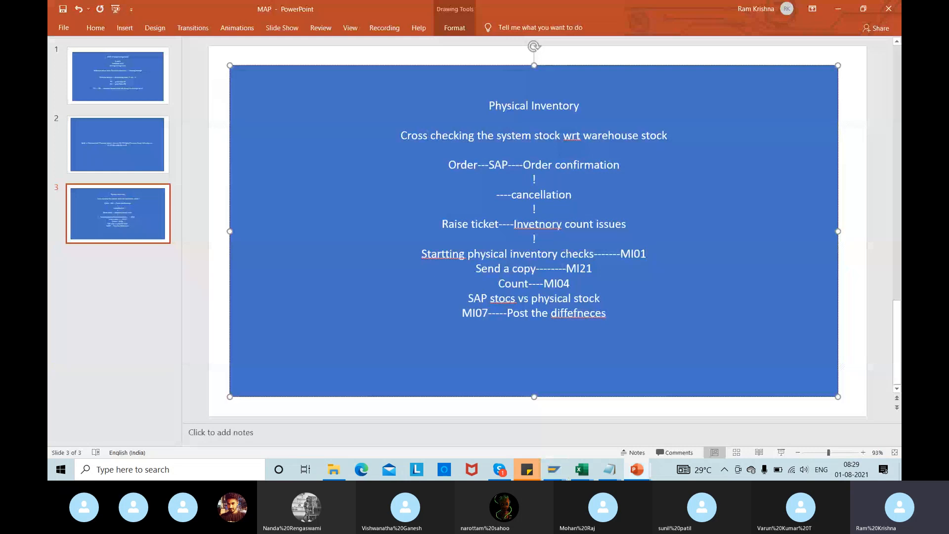
pyautogui.moveTo(566, 268); pyautogui.dragTo(593, 269)
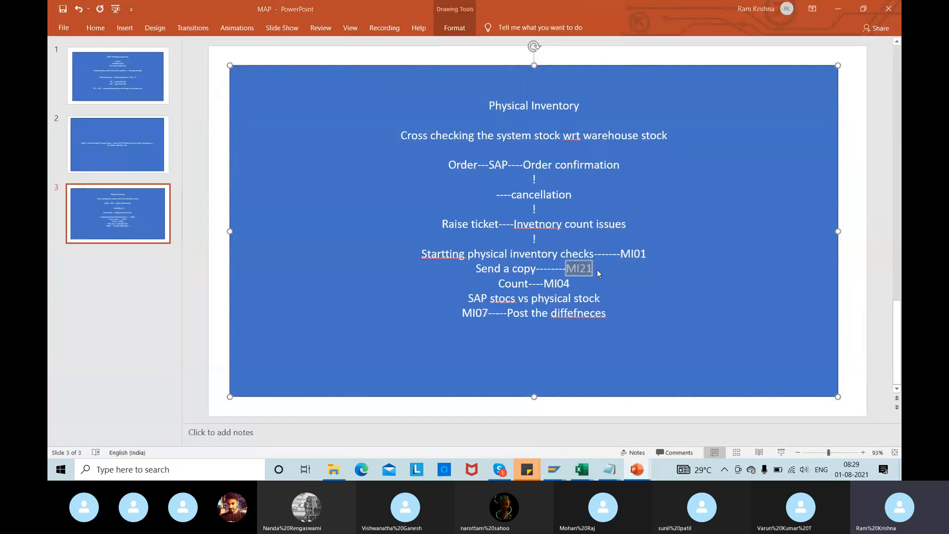
pyautogui.hotkey('alt', 'Tab')
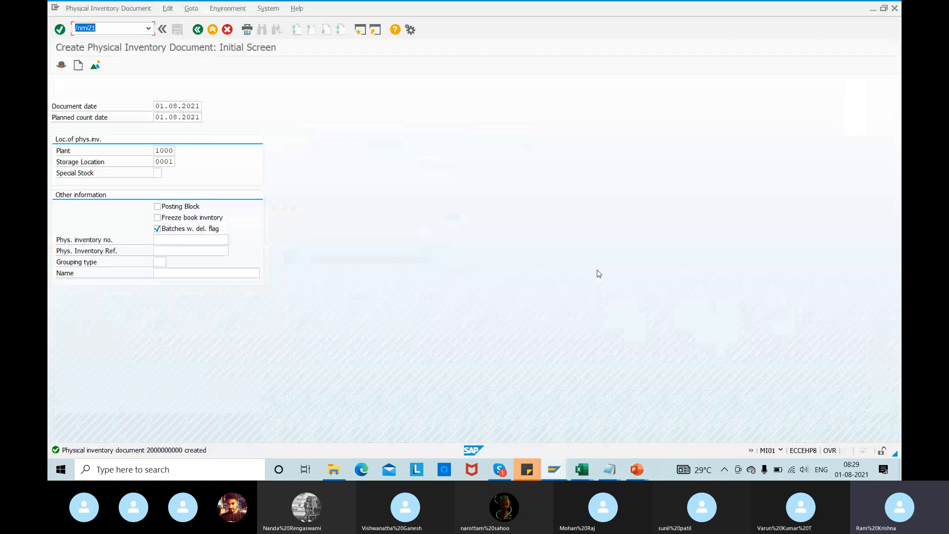
pyautogui.press('Return')
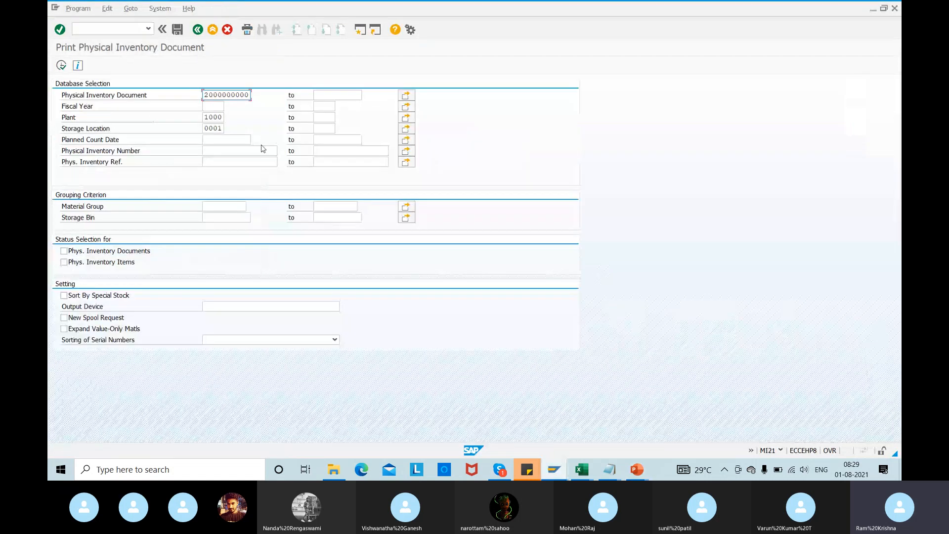
pyautogui.moveTo(205, 96); pyautogui.dragTo(288, 93)
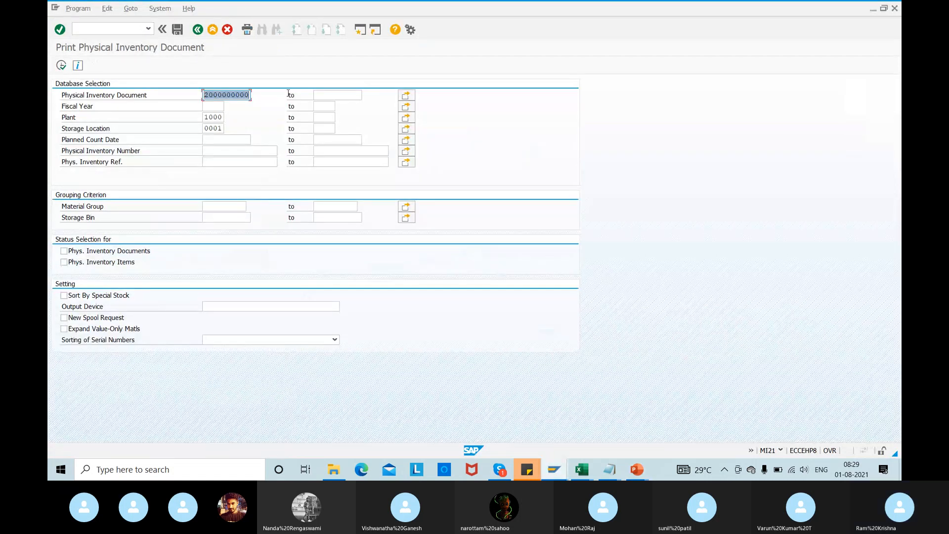
pyautogui.click(61, 65)
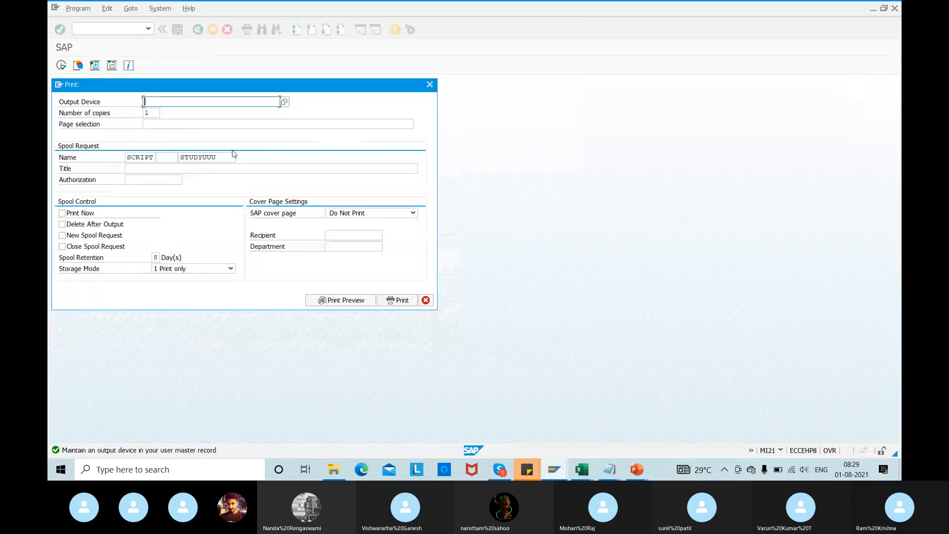
pyautogui.write('lp01')
pyautogui.click(331, 302)
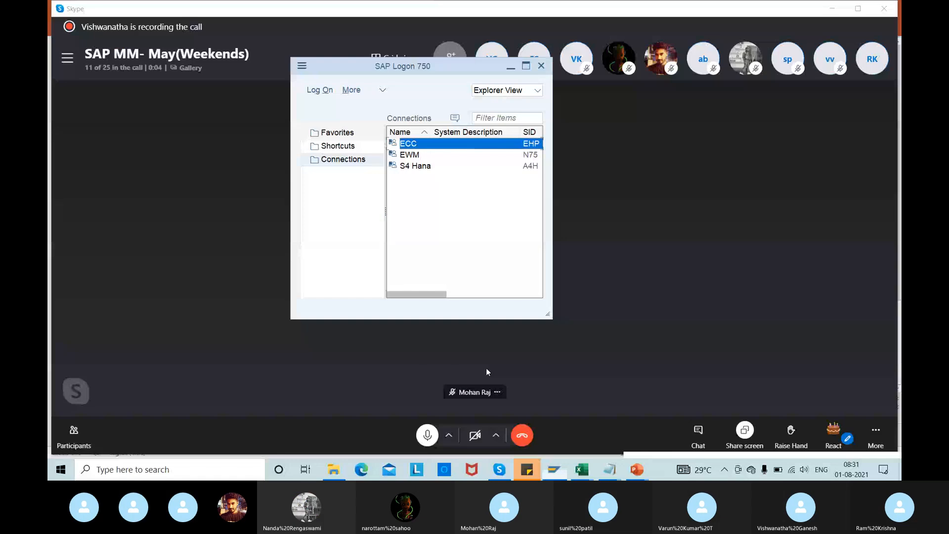
# - Dismiss the McAfee renewal pop-up over the Skype call and restore the call window to its normal size
pyautogui.click(684, 285)
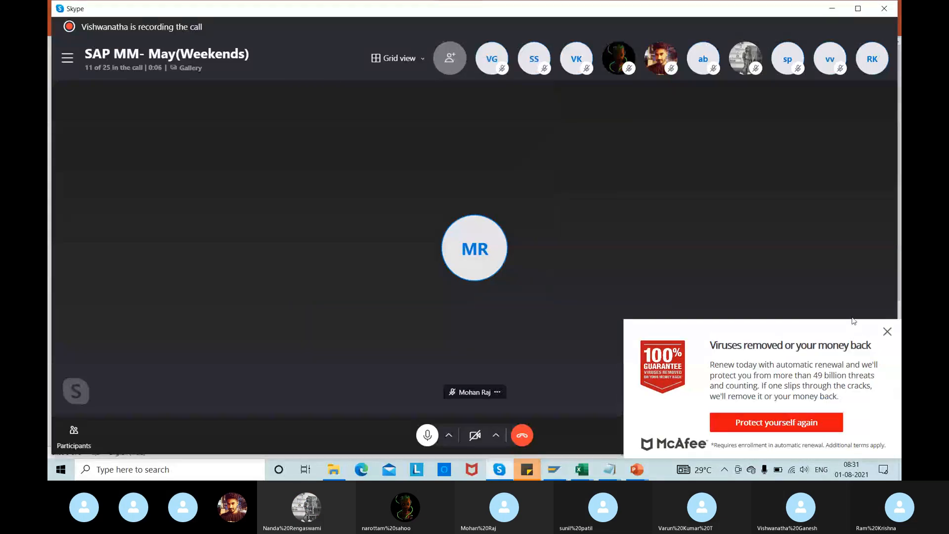
pyautogui.click(887, 332)
pyautogui.doubleClick(885, 330)
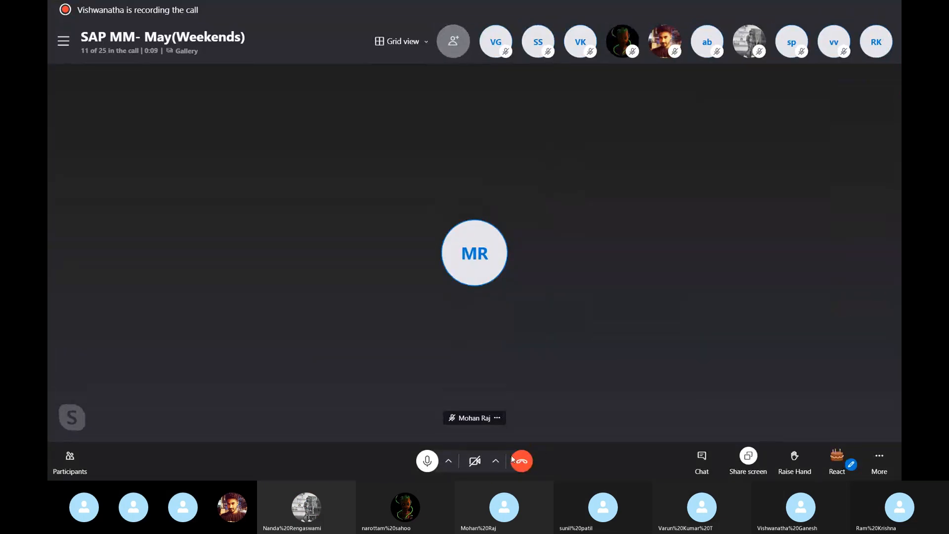
pyautogui.doubleClick(781, 178)
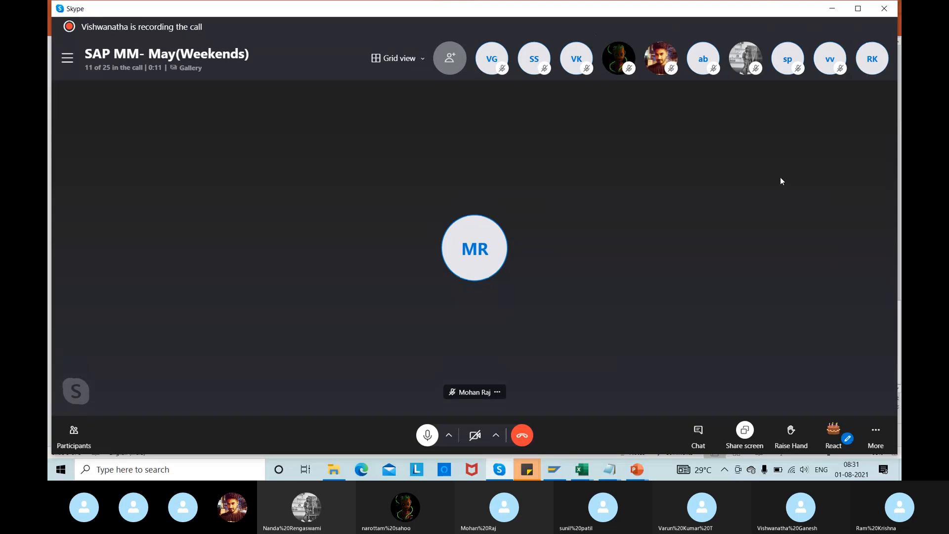
# - Log on to the ECC system from SAP Logon with the user ID and account password, continuing past the multiple-logon dialog
pyautogui.click(554, 469)
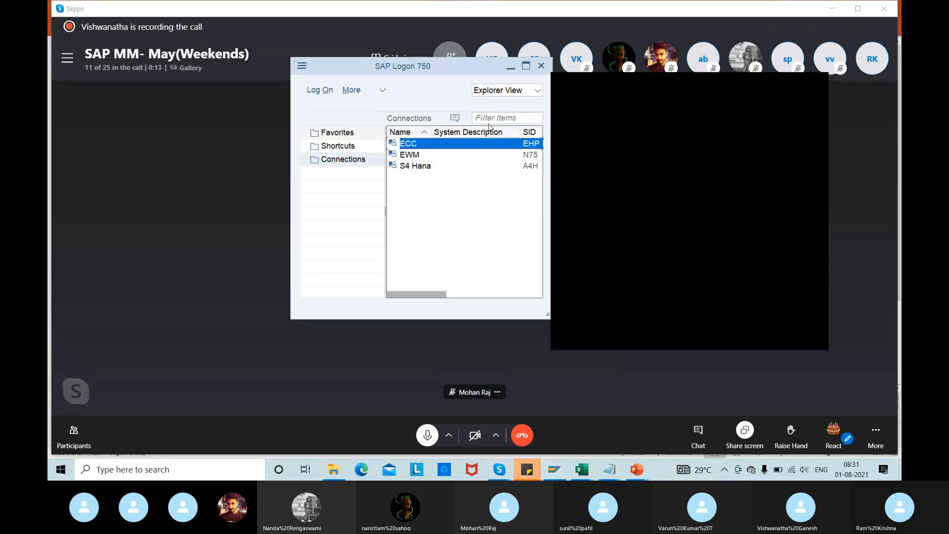
pyautogui.doubleClick(417, 148)
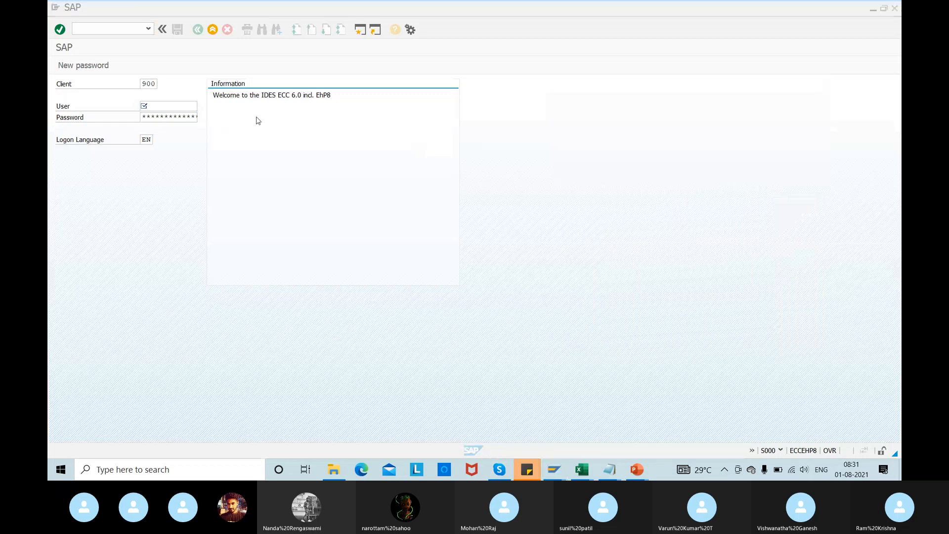
pyautogui.click(164, 105)
pyautogui.write('studyuuu')
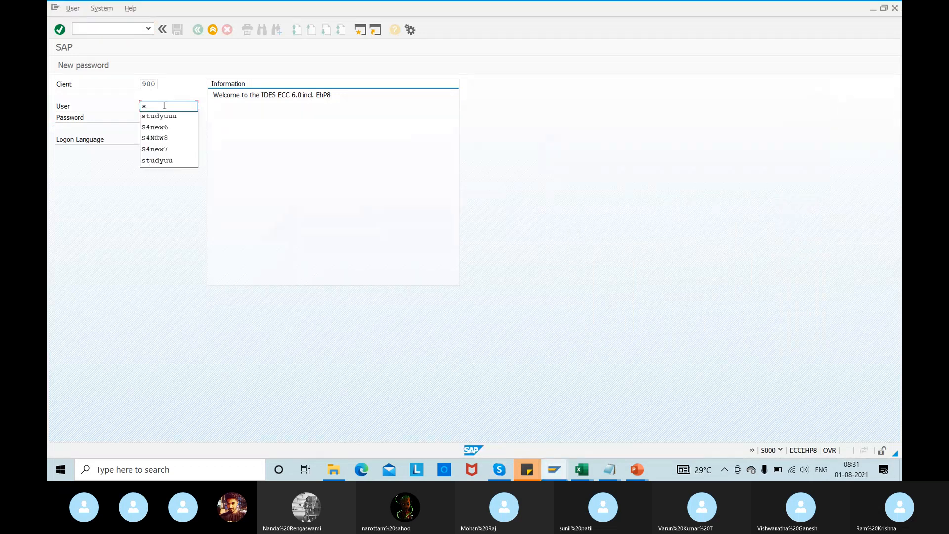
pyautogui.press('Tab')
pyautogui.write('*********')
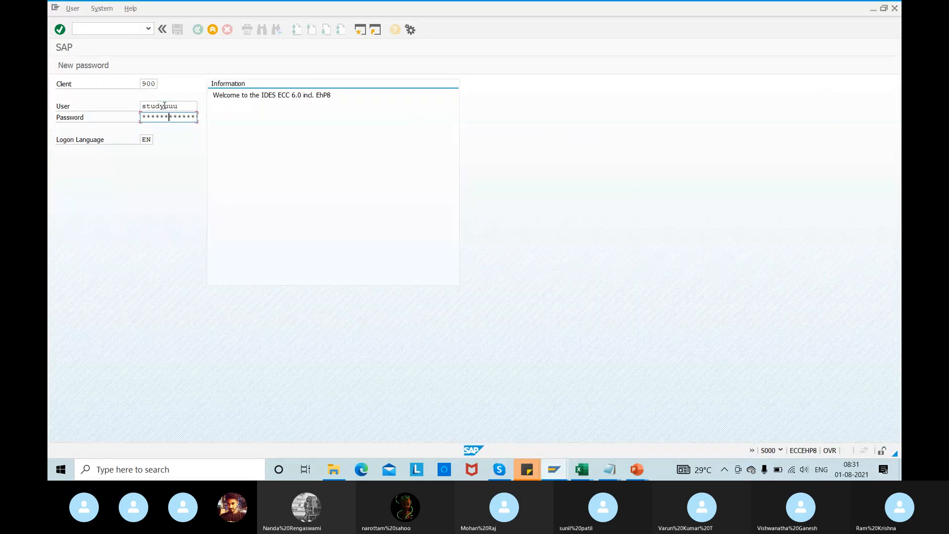
pyautogui.press('Return')
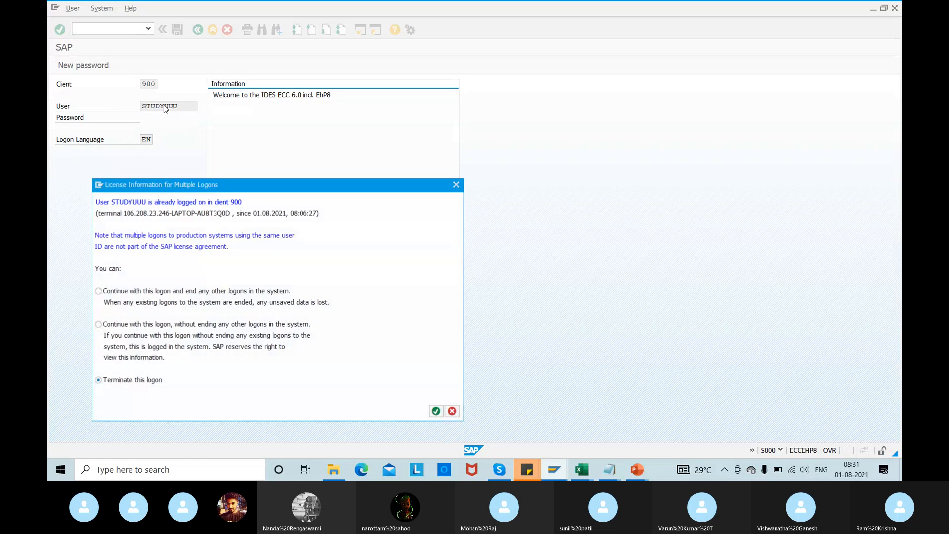
pyautogui.click(436, 410)
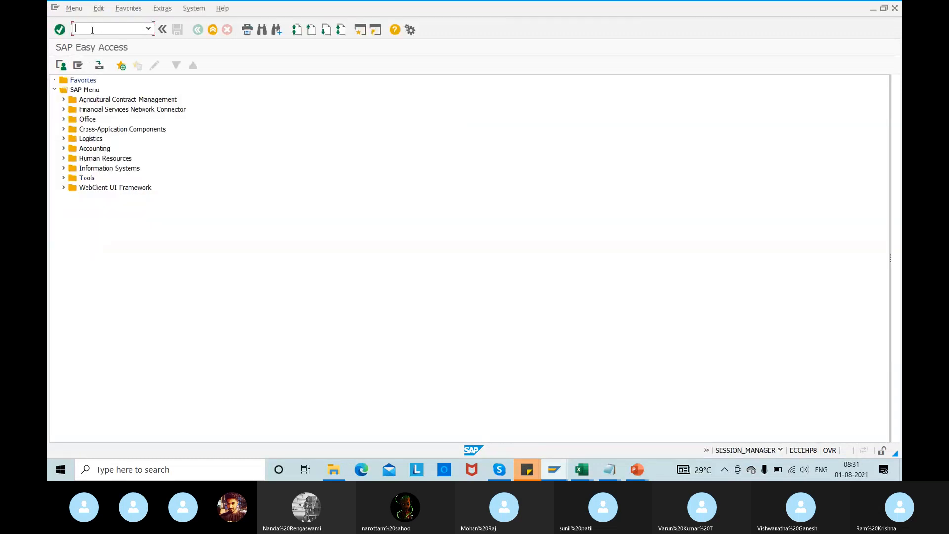
pyautogui.write('mi21')
pyautogui.press('Return')
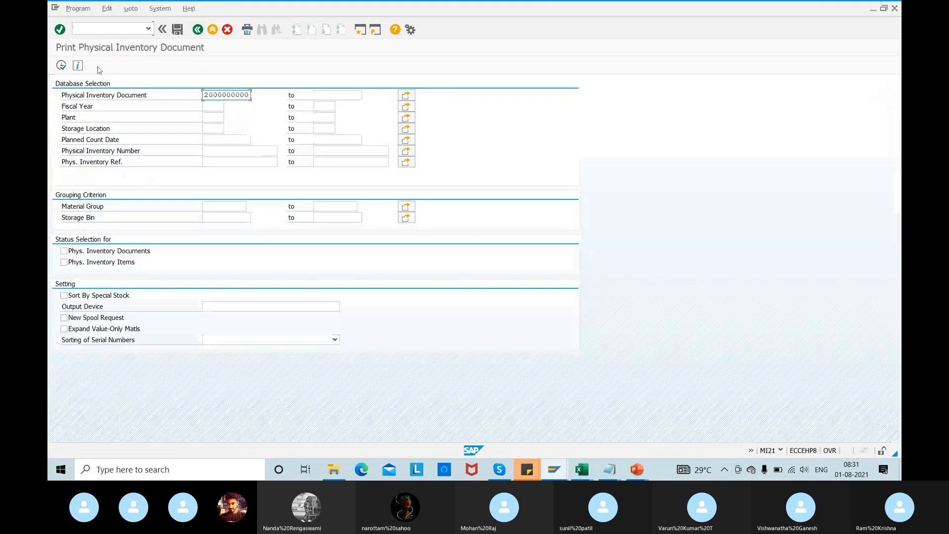
pyautogui.click(61, 66)
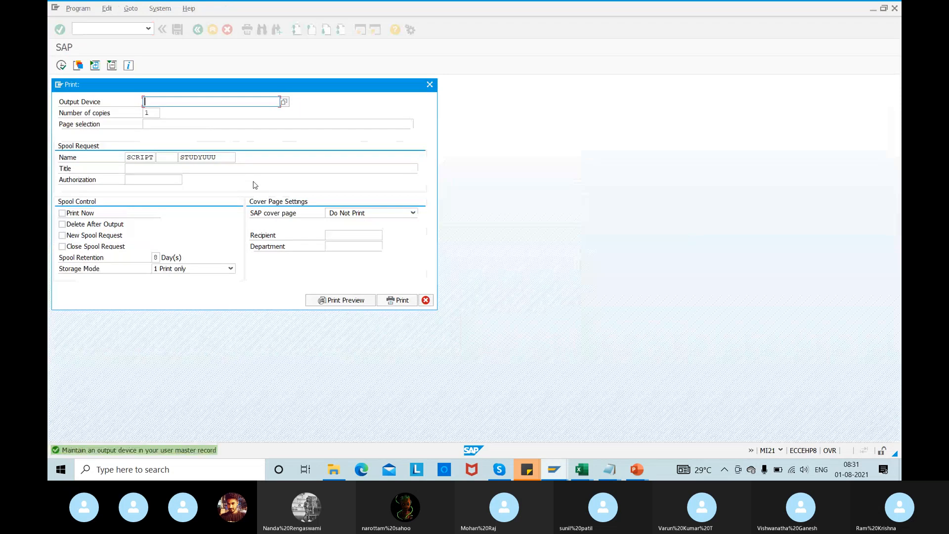
pyautogui.write('lp01')
pyautogui.press('Return')
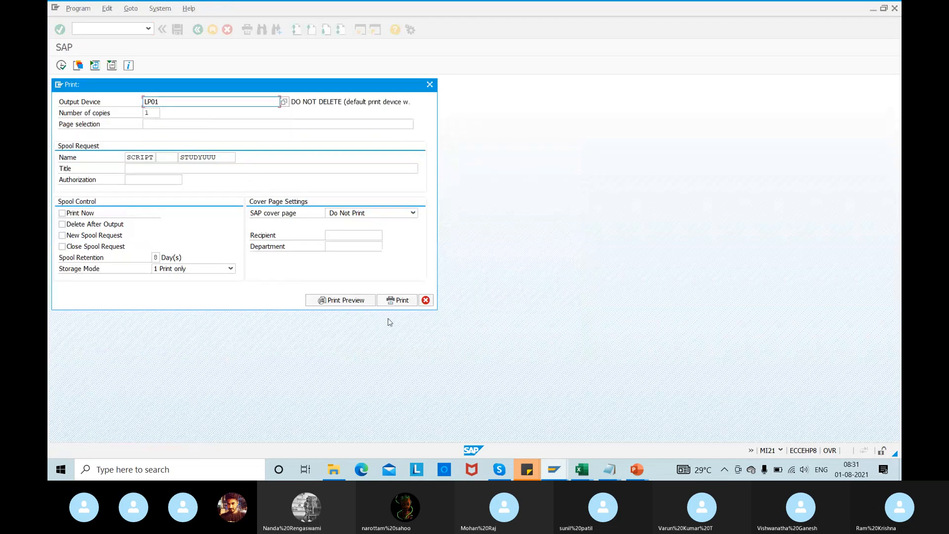
pyautogui.click(335, 304)
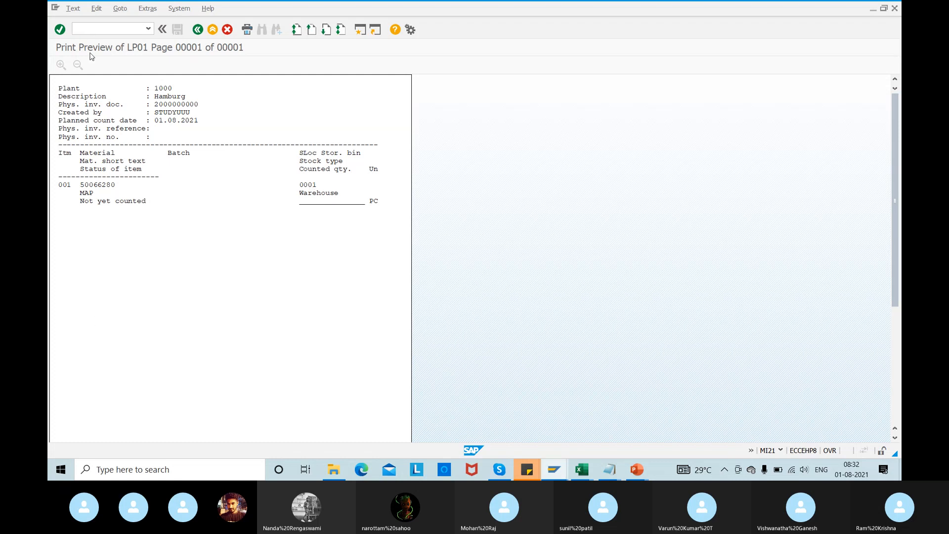
pyautogui.write('/nmi04')
pyautogui.press('Return')
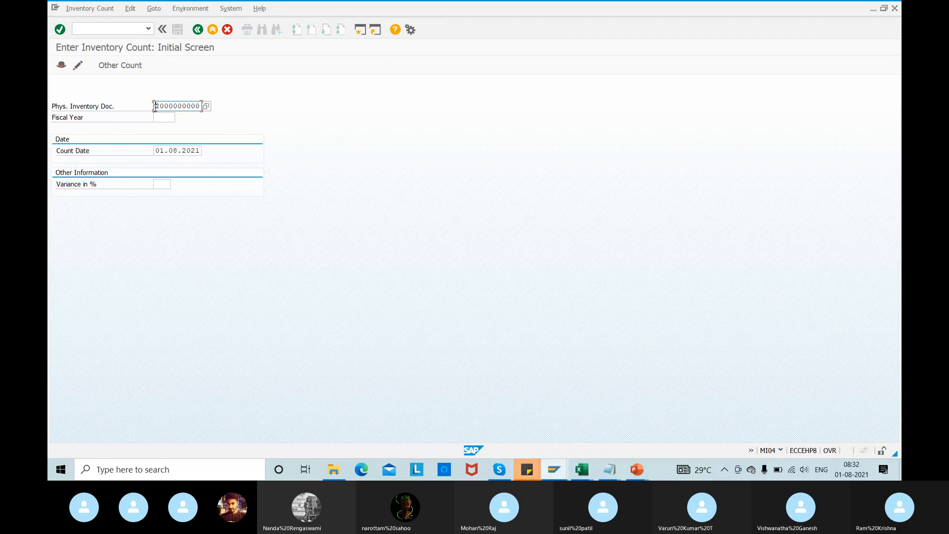
pyautogui.moveTo(154, 107); pyautogui.dragTo(232, 107)
pyautogui.click(158, 117)
pyautogui.write('2021')
pyautogui.press('Return')
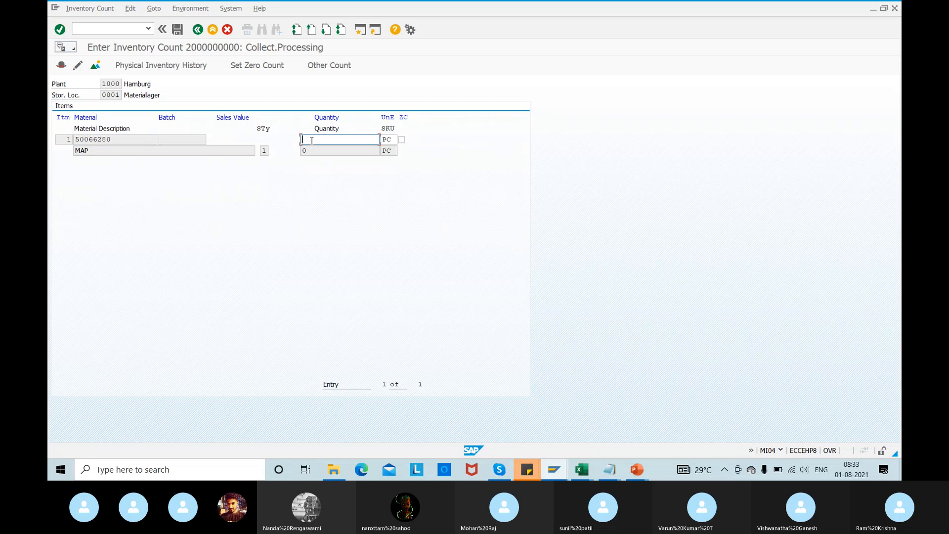
# - Enter a counted quantity of 20 PC for material 50066280 and save the inventory count
pyautogui.write('20')
pyautogui.press('Return')
pyautogui.click(176, 30)
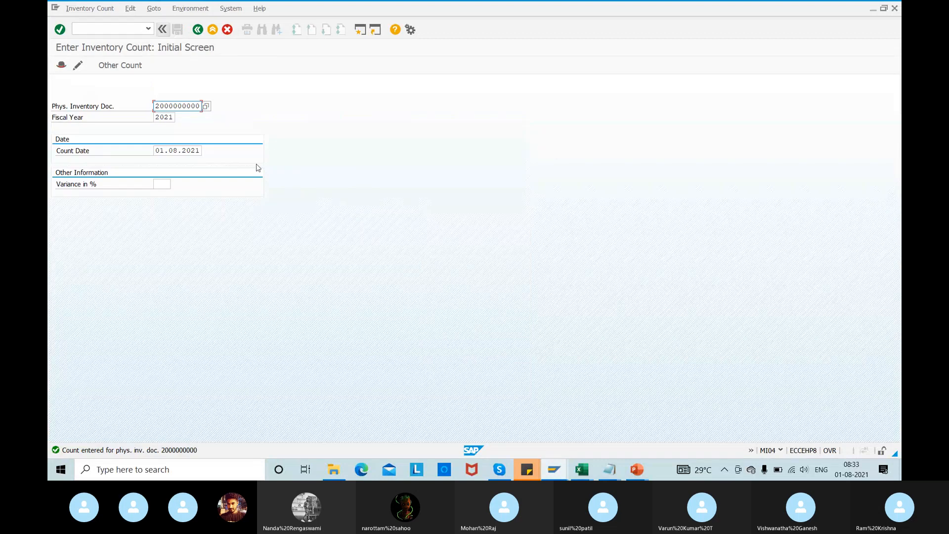
# - Open the counted document for fiscal year 2021 in transaction MI07 and inspect the difference quantity of material 50066280
pyautogui.click(82, 29)
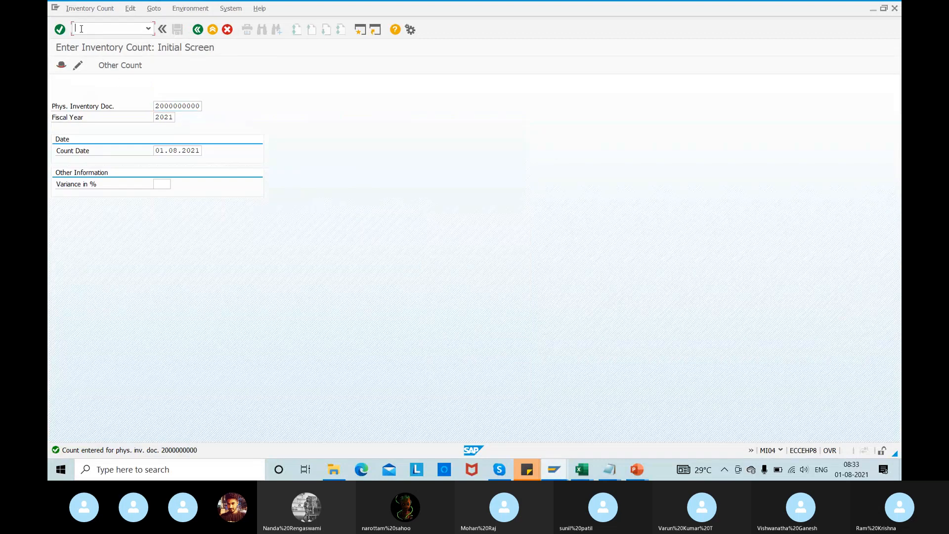
pyautogui.write('/nmi07')
pyautogui.press('Return')
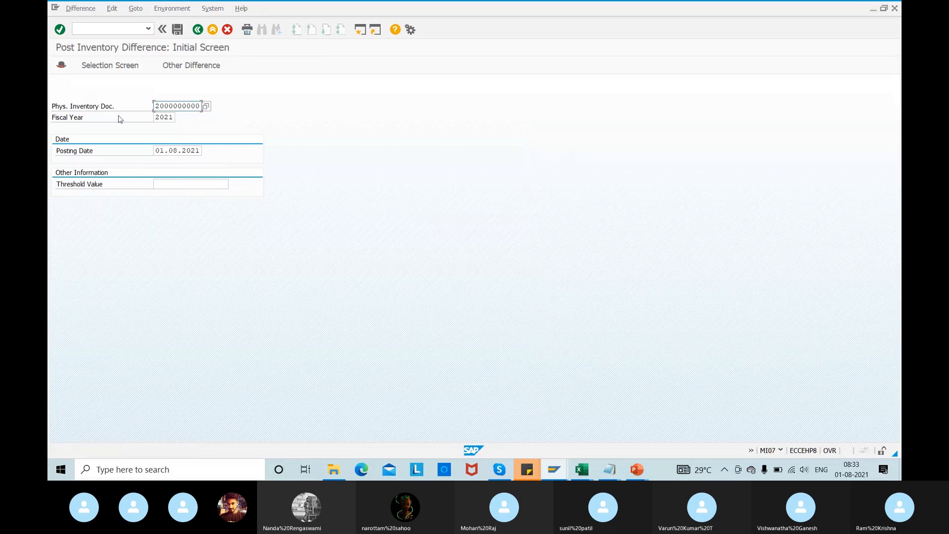
pyautogui.press('Return')
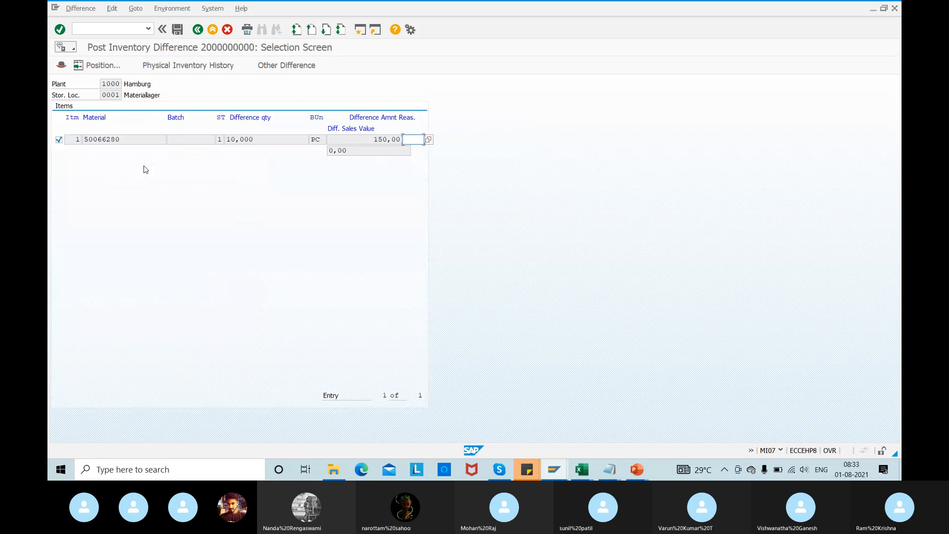
pyautogui.click(236, 140)
pyautogui.moveTo(235, 140); pyautogui.dragTo(191, 141)
# - Open the MMBE stock overview in a separate session, then return to the MI07 inventory difference screen
pyautogui.hotkey('alt', 'Tab')
pyautogui.hotkey('alt', 'Tab')
pyautogui.click(111, 26)
pyautogui.write('/ommbe')
pyautogui.press('Return')
pyautogui.hotkey('alt', 'Tab')
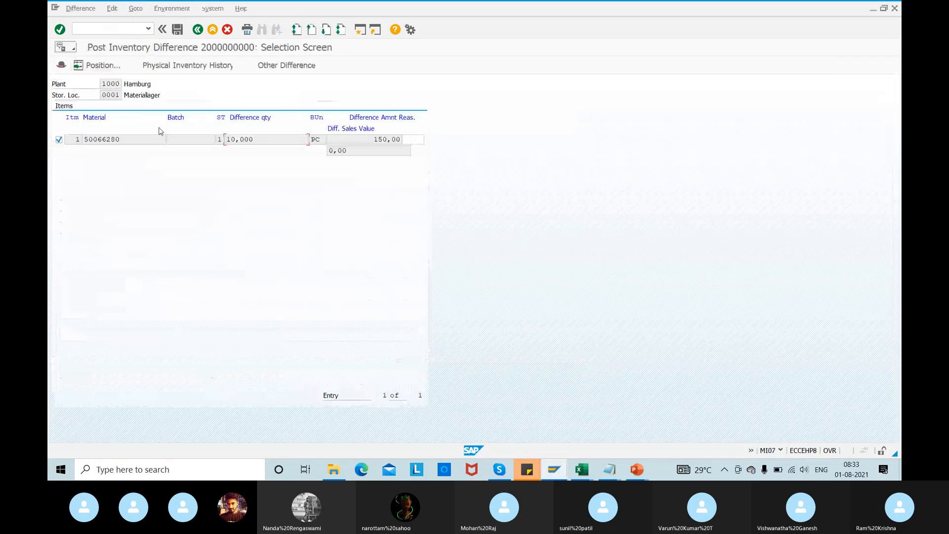
# - Display the MMBE stock overview for material 50066280 in plant 1000, storage location 0001
pyautogui.moveTo(121, 140); pyautogui.dragTo(52, 141)
pyautogui.hotkey('ctrl', 'c')
pyautogui.hotkey('alt', 'Tab')
pyautogui.hotkey('ctrl', 'v')
pyautogui.press('Tab')
pyautogui.write('1000')
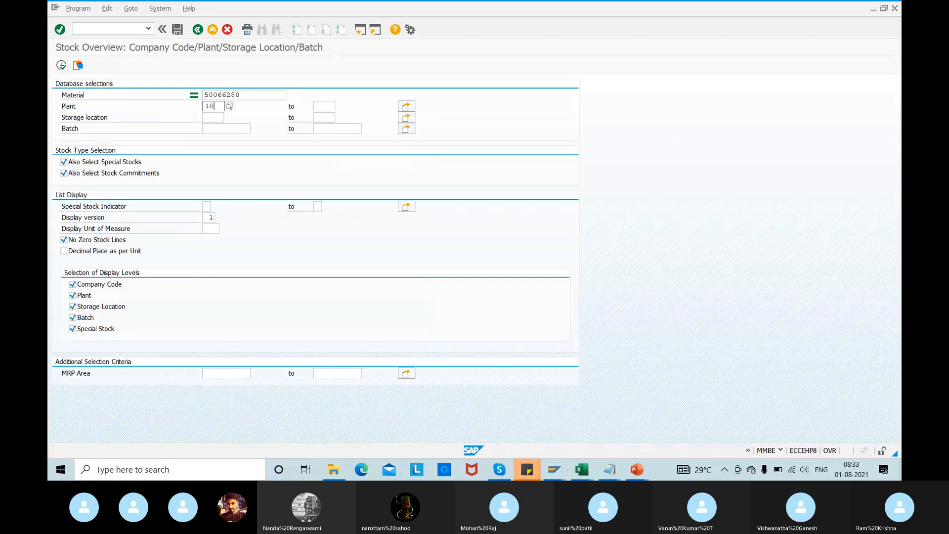
pyautogui.press('Tab')
pyautogui.write('0')
pyautogui.press('BackSpace')
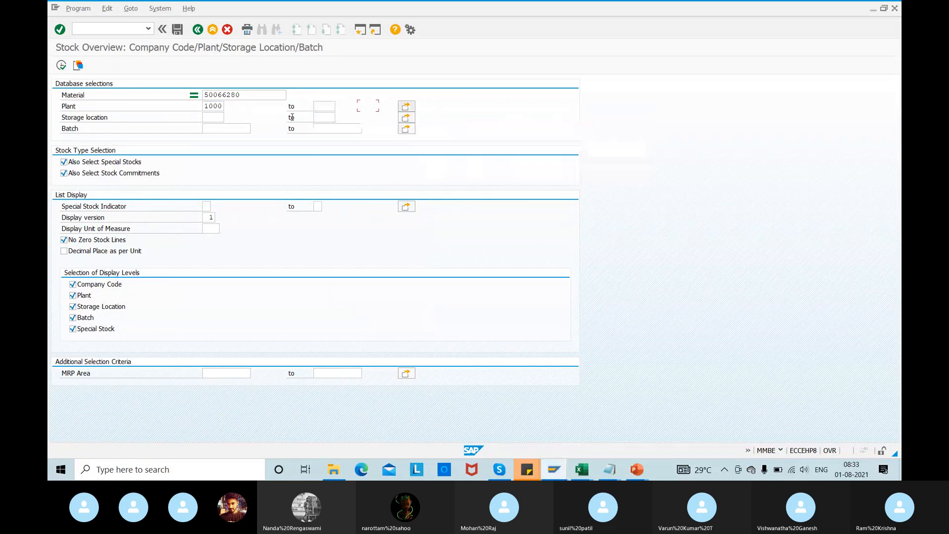
pyautogui.press('Tab')
pyautogui.write('0001')
pyautogui.press('Return')
pyautogui.click(64, 69)
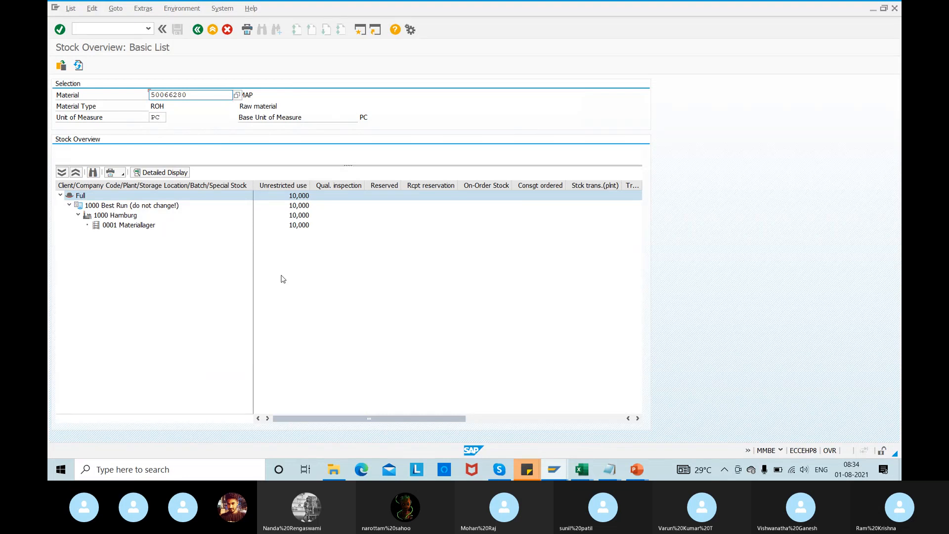
# - Return to the MI07 session, open the document in MI05 and save a changed count of 25 PC for material 50066280
pyautogui.hotkey('alt', 'Tab')
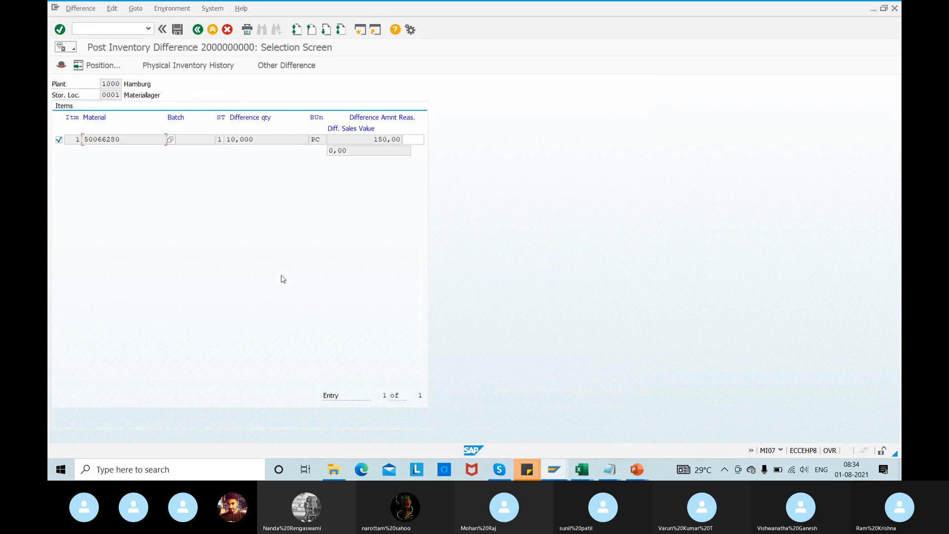
pyautogui.click(123, 29)
pyautogui.write('/nmi05')
pyautogui.press('Return')
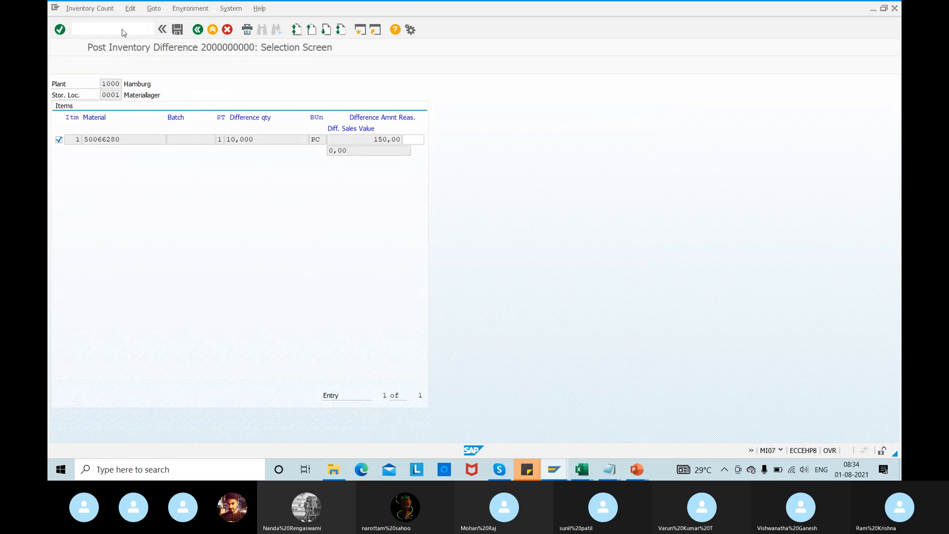
pyautogui.press('Return')
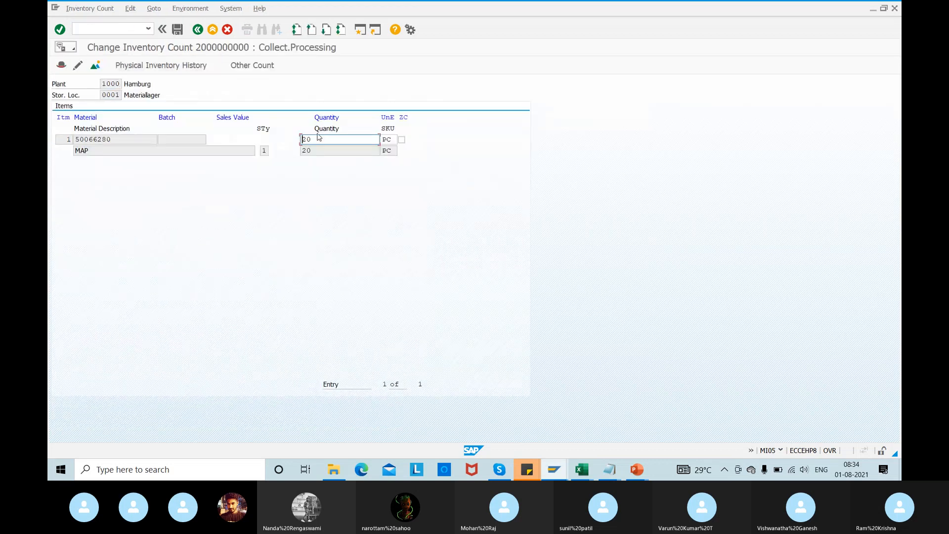
pyautogui.doubleClick(312, 139)
pyautogui.write('25')
pyautogui.press('Return')
pyautogui.click(177, 30)
# - Open the physical inventory document in transaction MI07 and examine the difference quantity of material 50066280
pyautogui.click(93, 31)
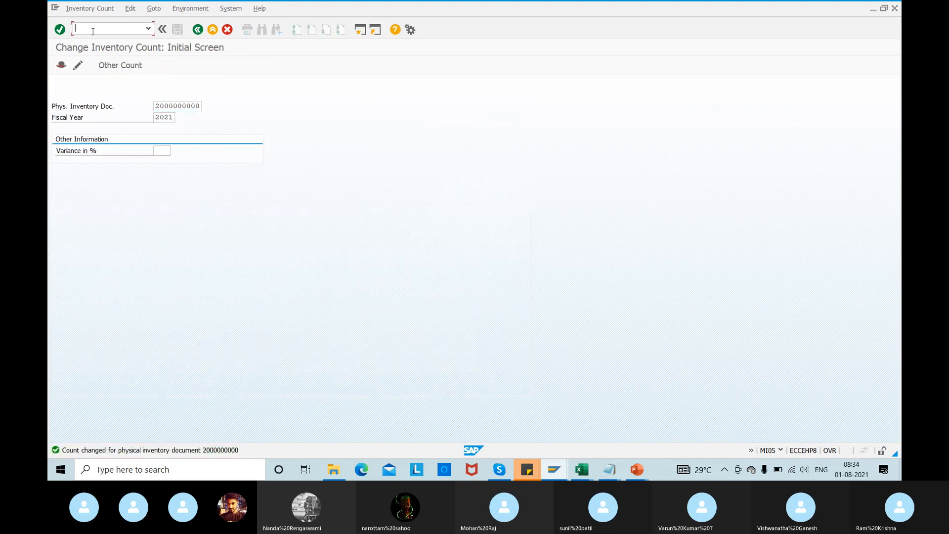
pyautogui.write('/nmi05')
pyautogui.press('BackSpace')
pyautogui.write('7')
pyautogui.press('Return')
pyautogui.press('Return')
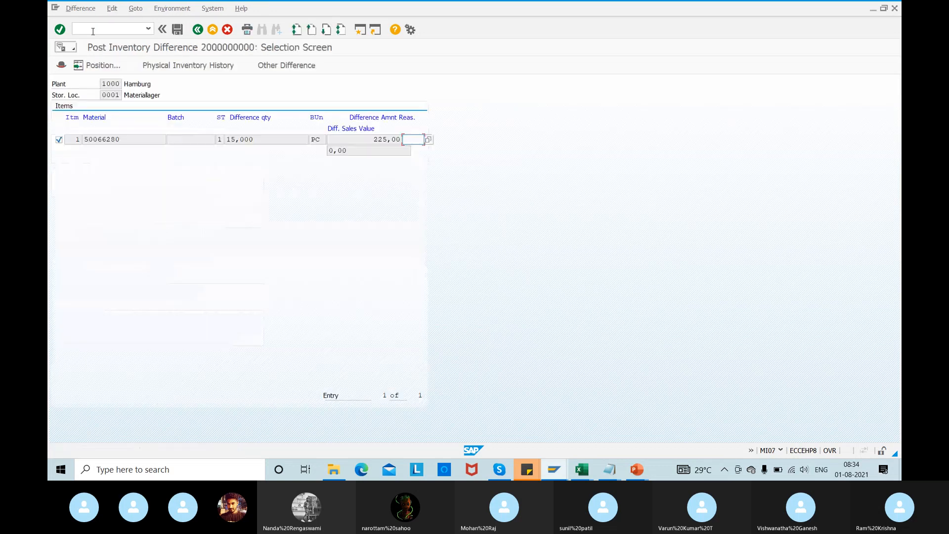
pyautogui.click(234, 140)
pyautogui.moveTo(233, 140); pyautogui.dragTo(212, 140)
# - Open the physical inventory document in MI05, change the counted quantity of material 50066280 to 5 PC and save
pyautogui.click(91, 28)
pyautogui.write('/nmi05')
pyautogui.press('Return')
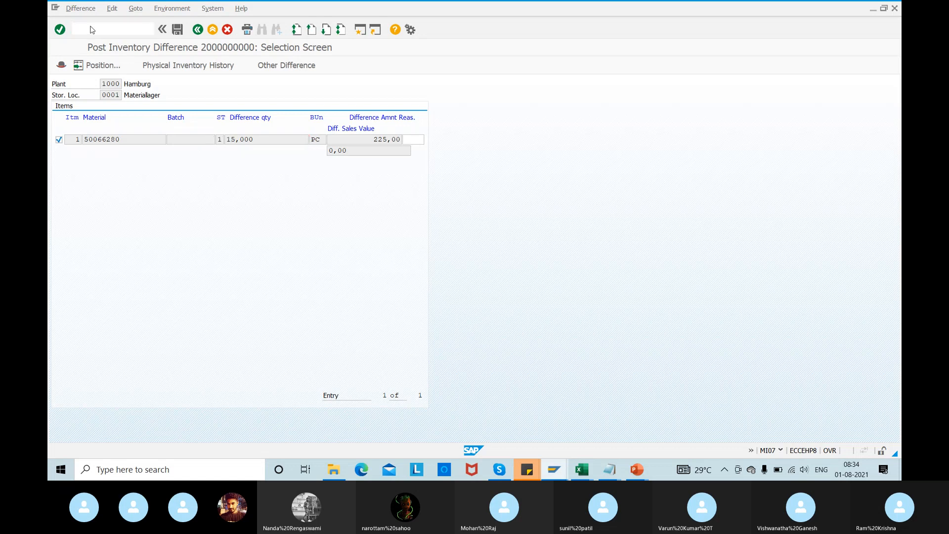
pyautogui.press('Return')
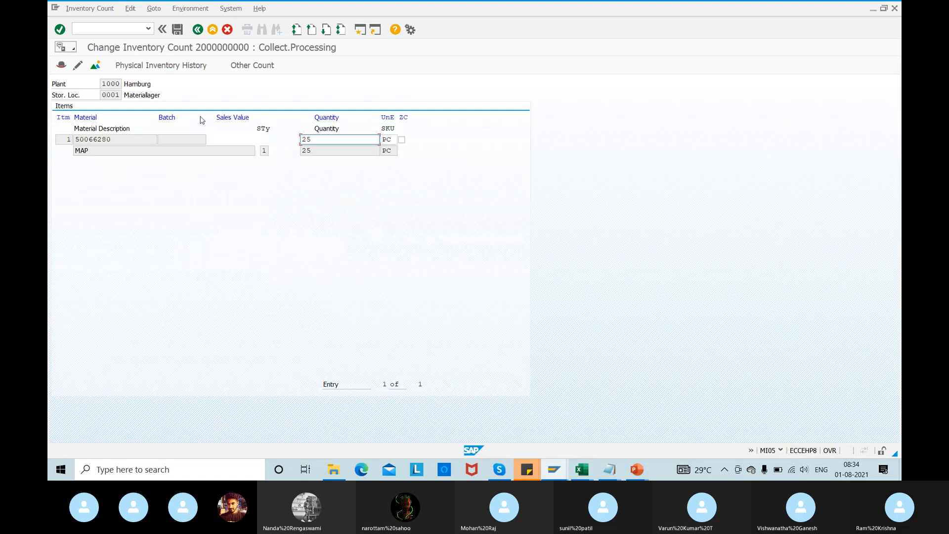
pyautogui.moveTo(321, 141); pyautogui.dragTo(250, 148)
pyautogui.write('5')
pyautogui.press('Return')
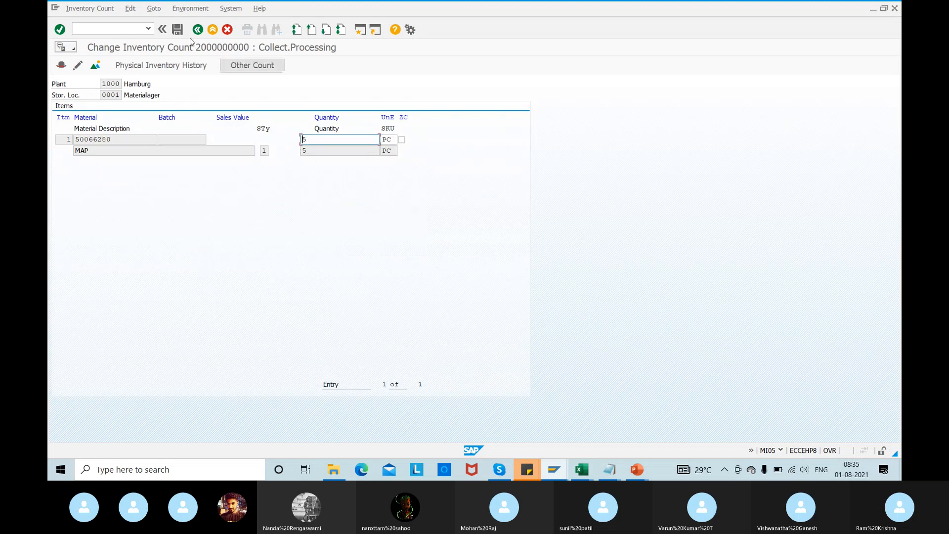
pyautogui.click(177, 32)
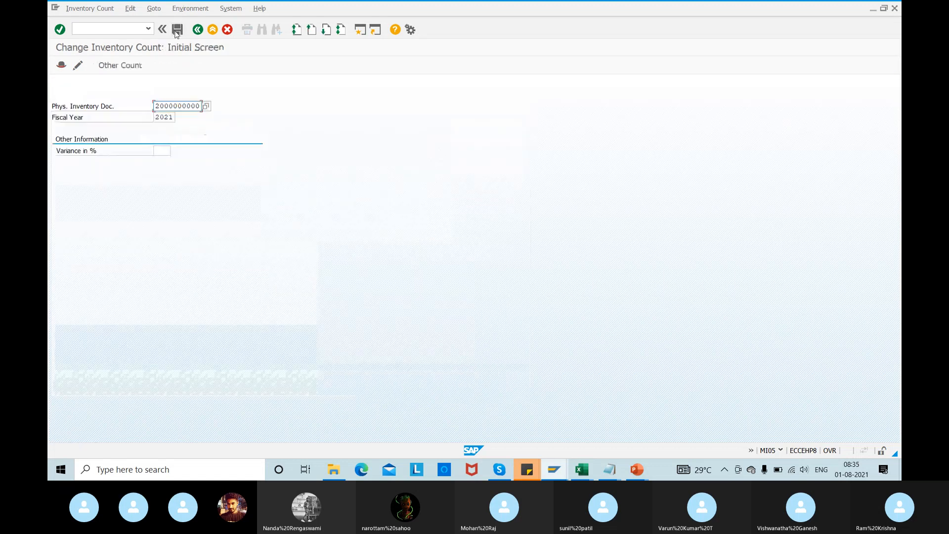
# - Reopen the physical inventory document in MI07 and check the difference resulting from the reduced count
pyautogui.click(111, 28)
pyautogui.write('/nmi07')
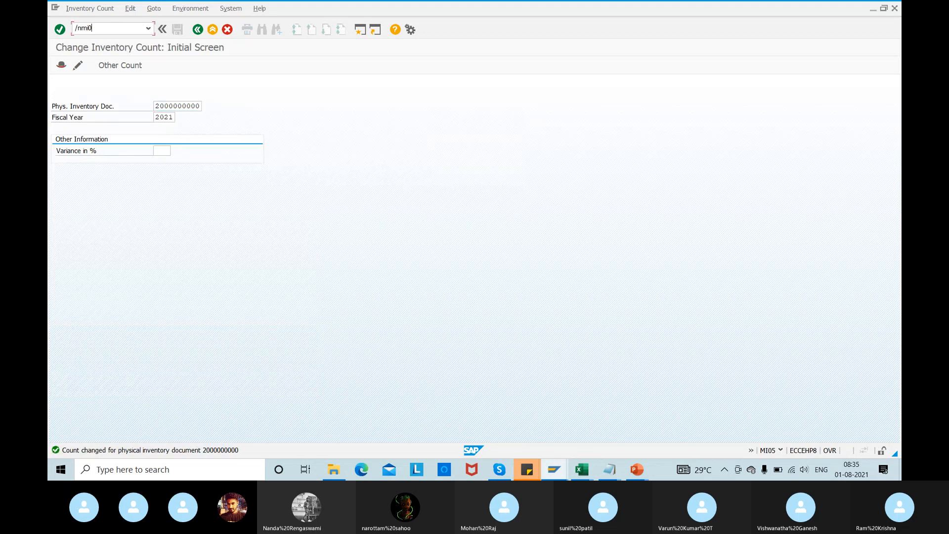
pyautogui.press('Return')
pyautogui.press('Return')
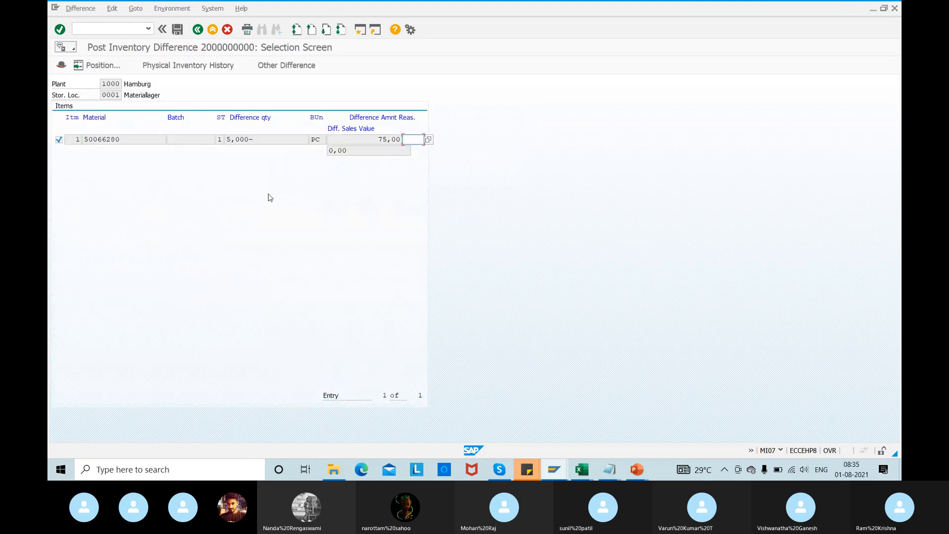
pyautogui.moveTo(259, 140); pyautogui.dragTo(85, 158)
pyautogui.click(499, 468)
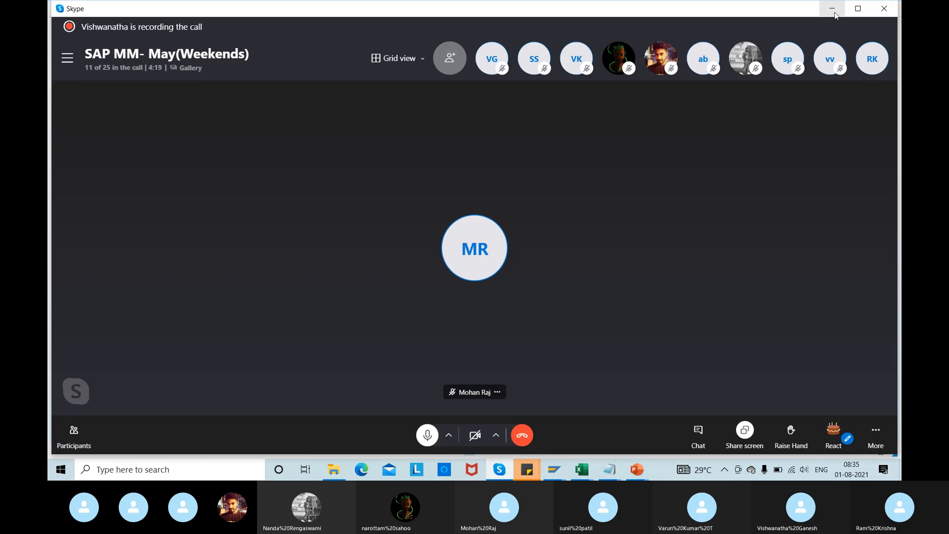
pyautogui.click(832, 9)
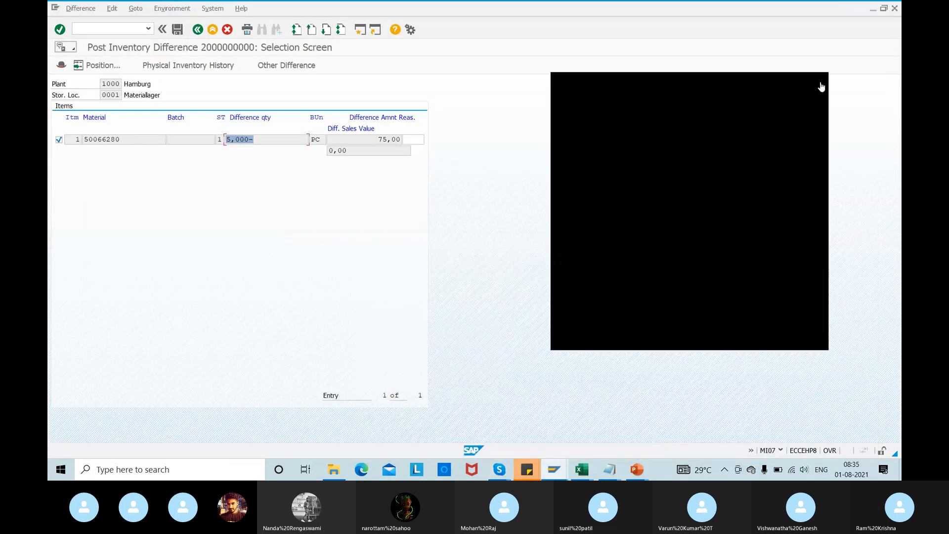
pyautogui.click(821, 86)
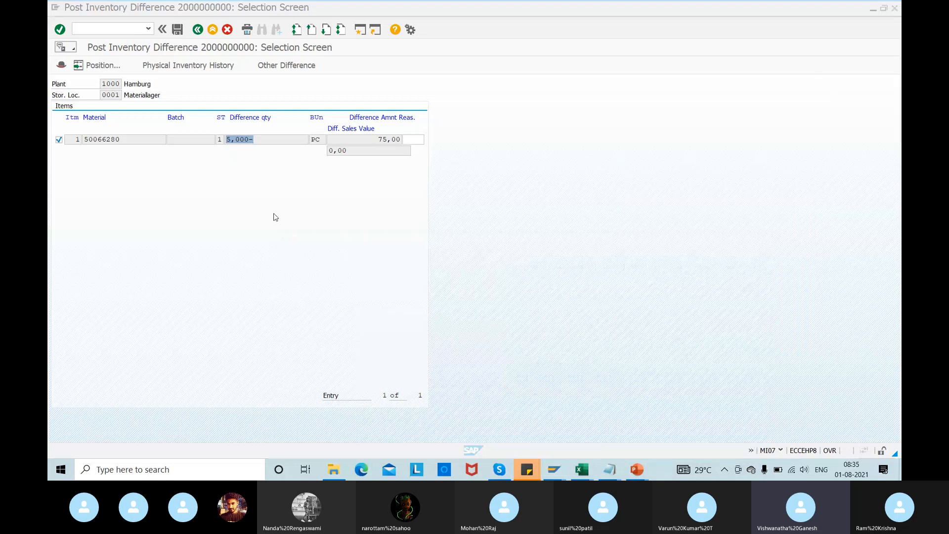
pyautogui.click(164, 148)
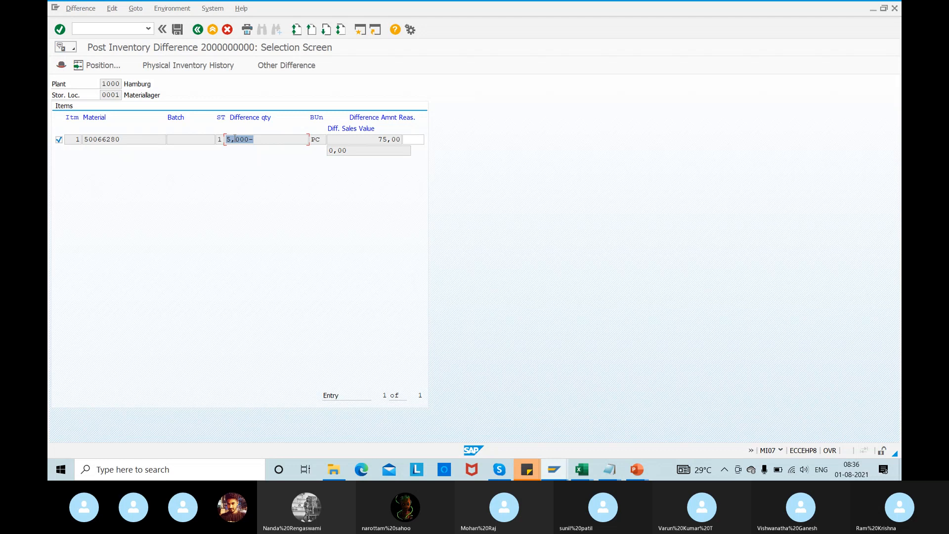
pyautogui.click(110, 28)
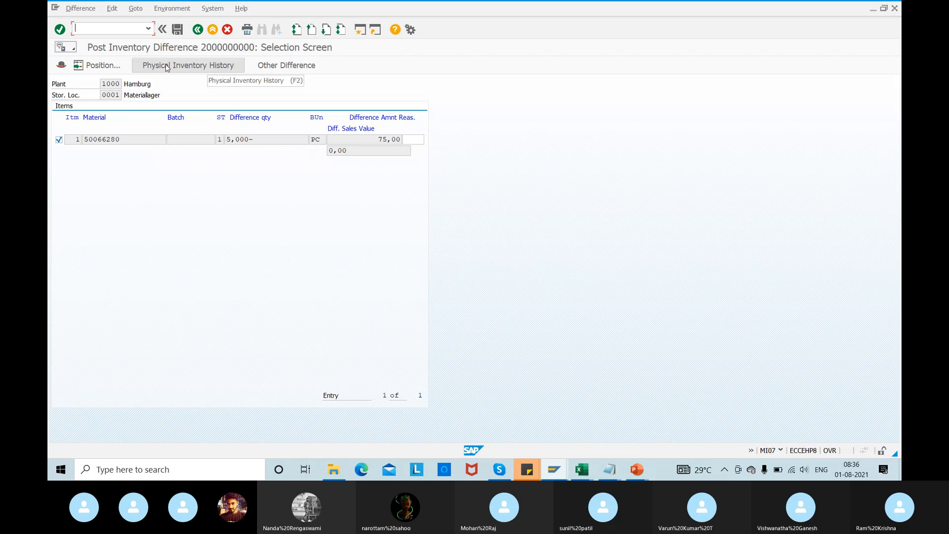
# - Try to assign movement reason 0001, Poor quality, to the inventory difference of material 50066280
pyautogui.click(417, 139)
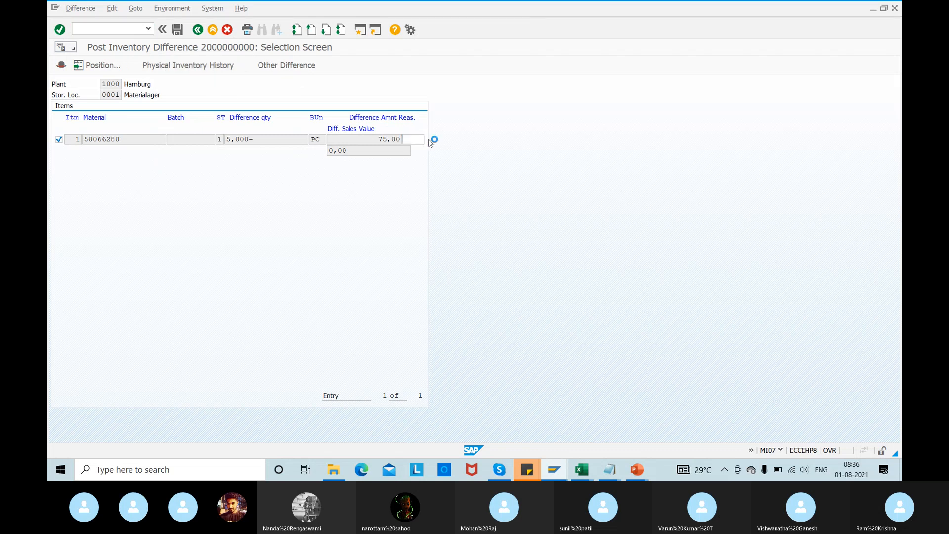
pyautogui.click(429, 140)
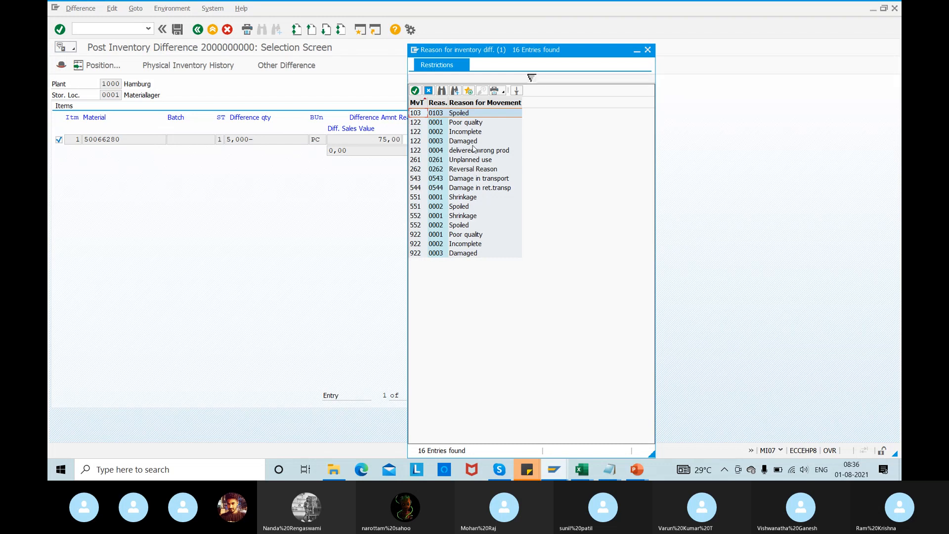
pyautogui.doubleClick(462, 123)
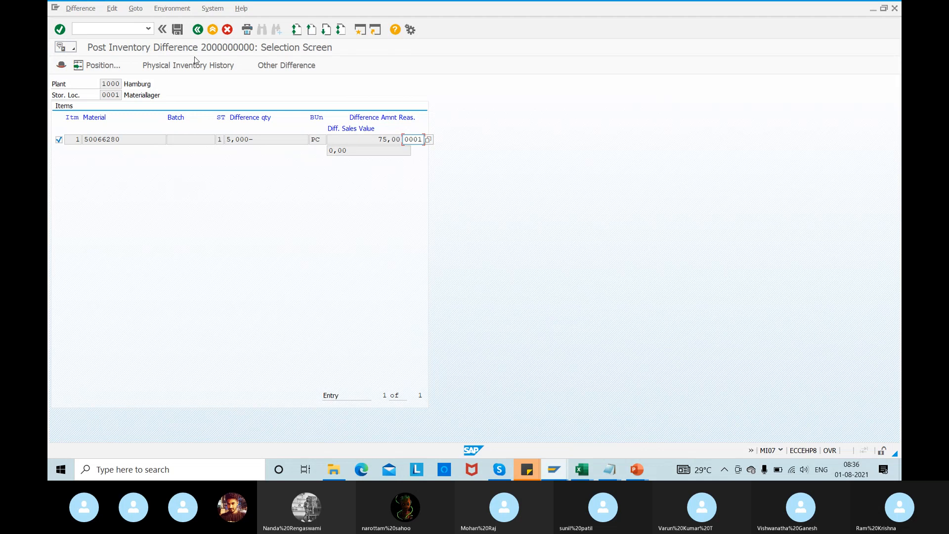
pyautogui.press('Return')
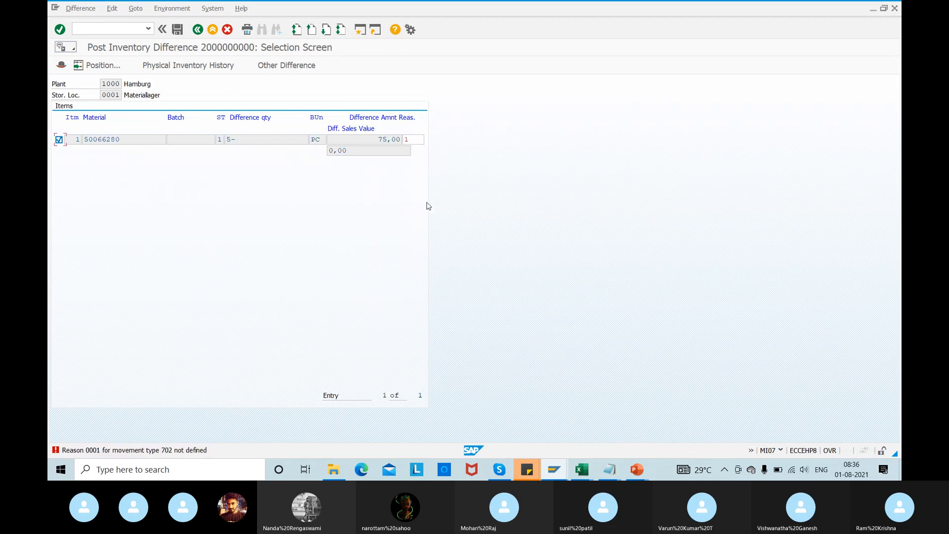
# - Clear the reason code of the difference item and post the inventory difference
pyautogui.moveTo(412, 141); pyautogui.dragTo(346, 143)
pyautogui.press('BackSpace')
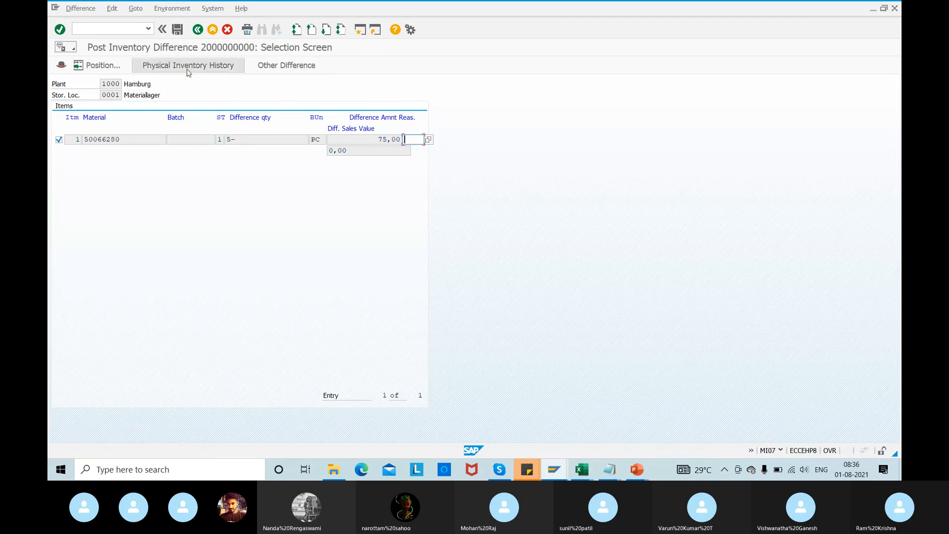
pyautogui.click(178, 31)
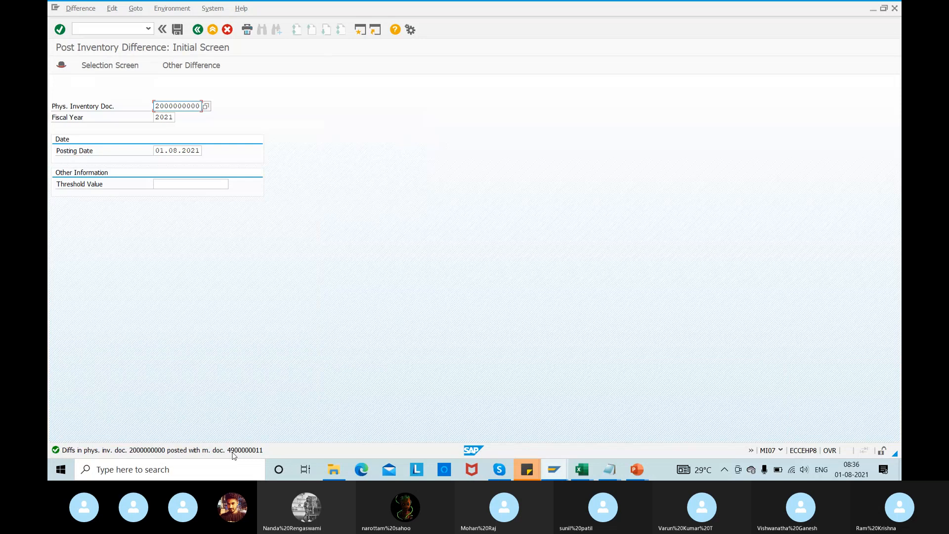
# - Switch to the MMBE session and refresh the stock overview of material 50066280
pyautogui.hotkey('alt', 'Tab')
pyautogui.hotkey('alt', 'Tab')
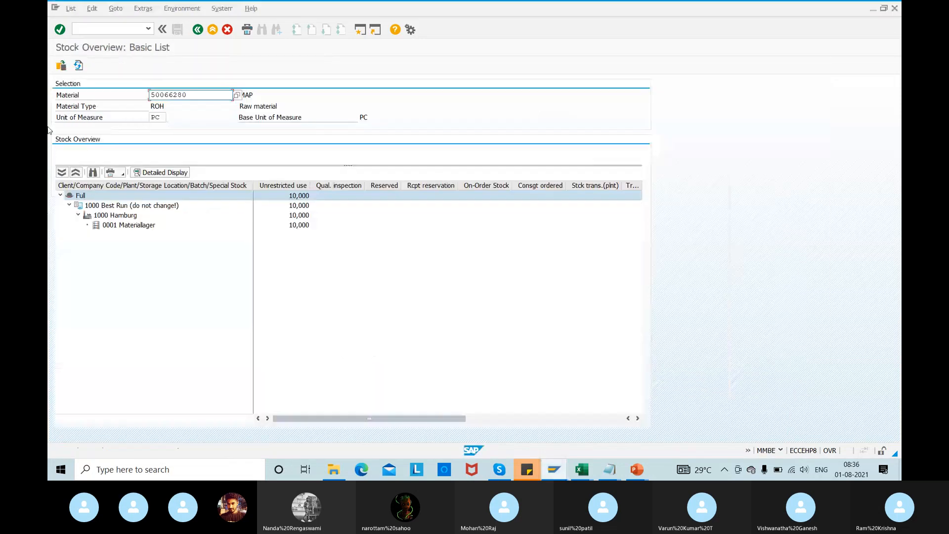
pyautogui.click(80, 66)
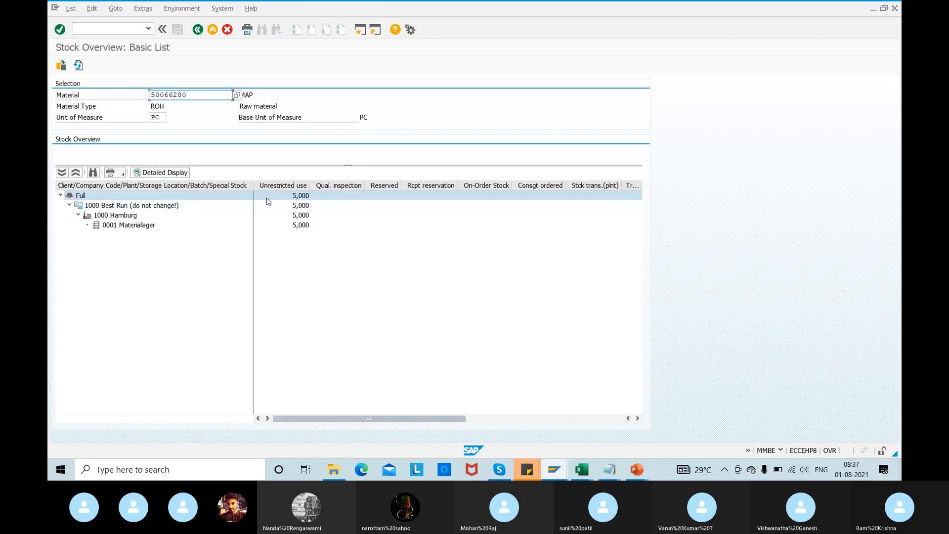
# - Try the Other Difference function in the MI07 session and return to the MMBE stock overview
pyautogui.hotkey('alt', 'Tab')
pyautogui.click(175, 71)
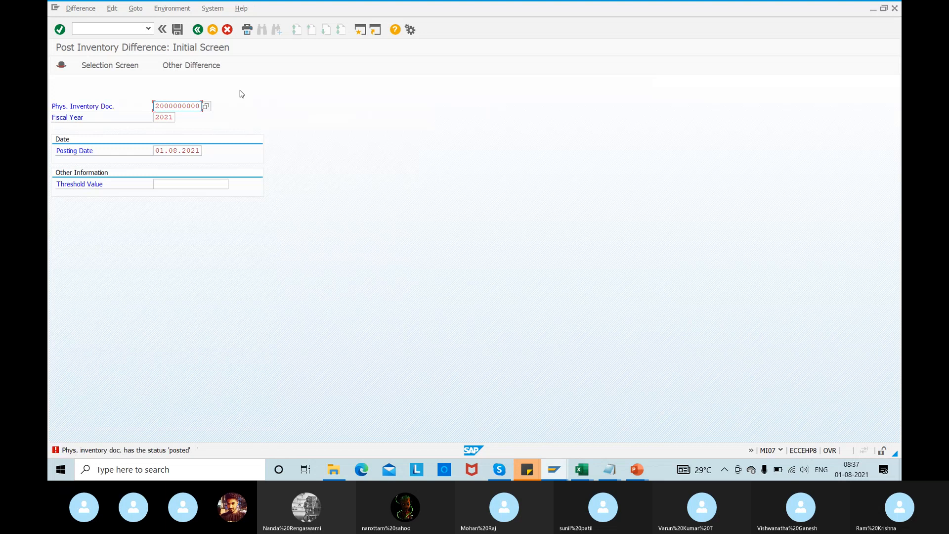
pyautogui.hotkey('alt', 'Tab')
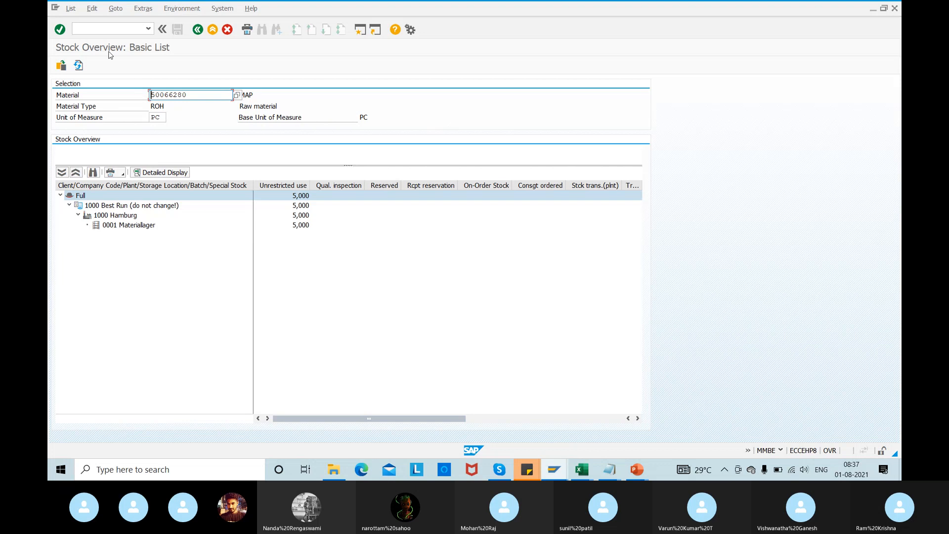
pyautogui.click(99, 29)
# - Switch to the PowerPoint presentation and add the line "Periodic" below the MI07 line on the Physical Inventory slide, separated by a blank line
pyautogui.hotkey('alt', 'Tab')
pyautogui.hotkey('alt', 'Tab')
pyautogui.hotkey('alt', 'Tab')
pyautogui.hotkey('alt', 'Tab')
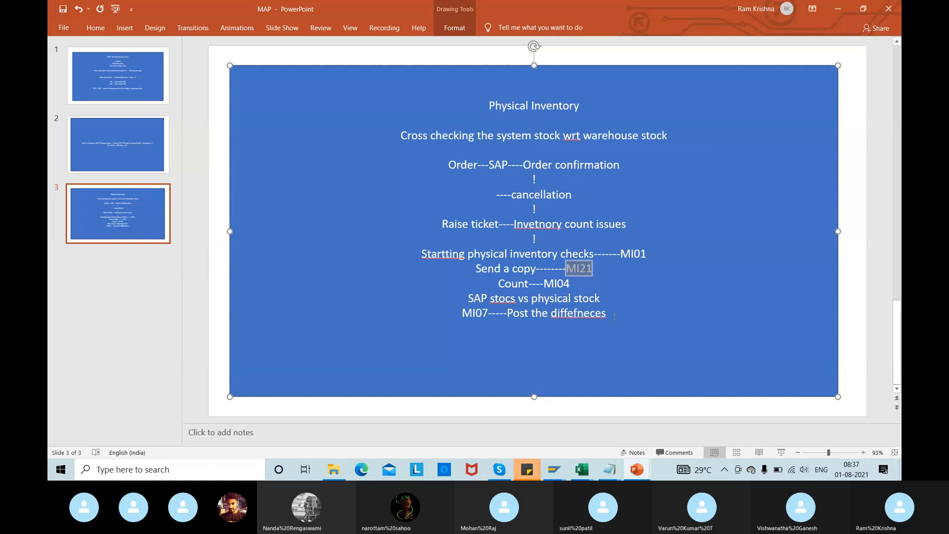
pyautogui.click(614, 316)
pyautogui.press('Return')
pyautogui.press('Return')
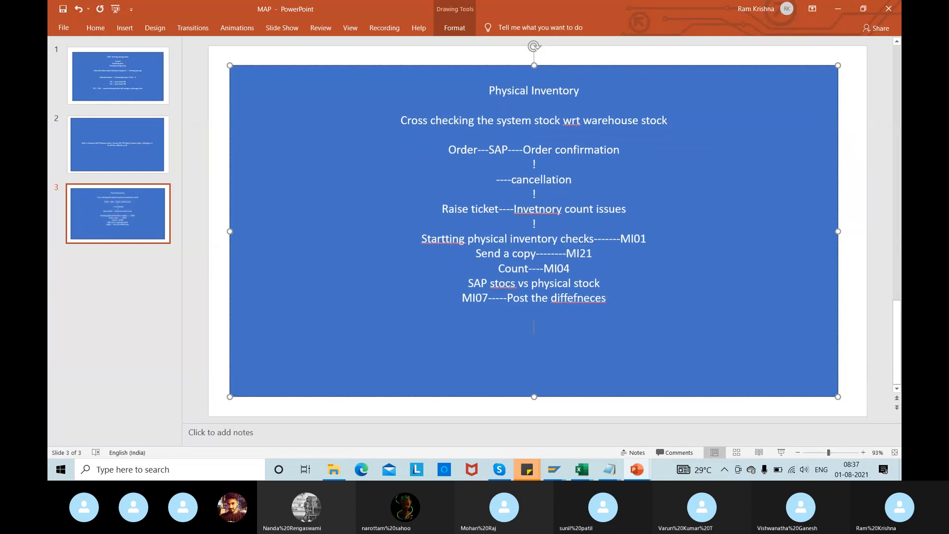
pyautogui.write('Peri')
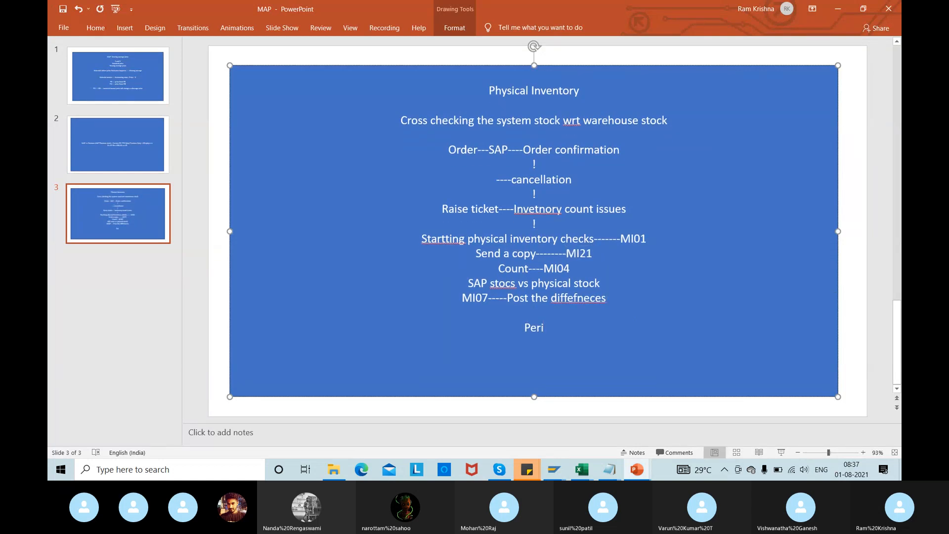
pyautogui.write('odic')
pyautogui.press('Return')
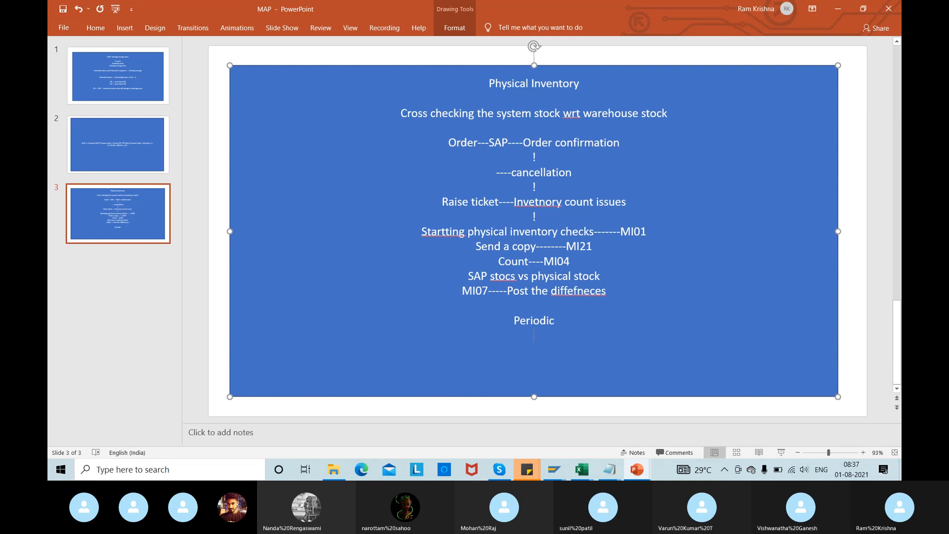
# - Add the lines "Cyclic", "Contionus" and "Sample" below "Periodic" on the Physical Inventory slide
pyautogui.write('Cyclic')
pyautogui.press('Return')
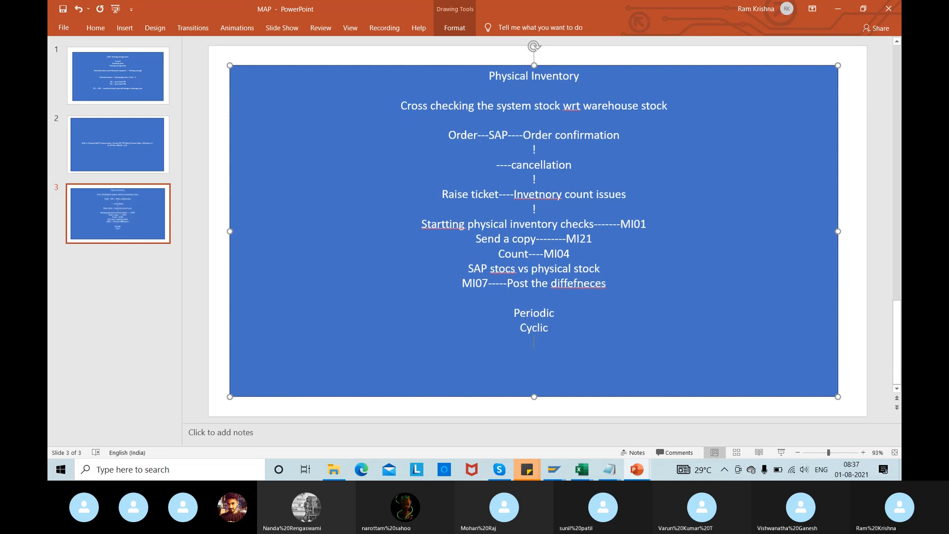
pyautogui.write('Contionus')
pyautogui.press('Return')
pyautogui.write('Sam')
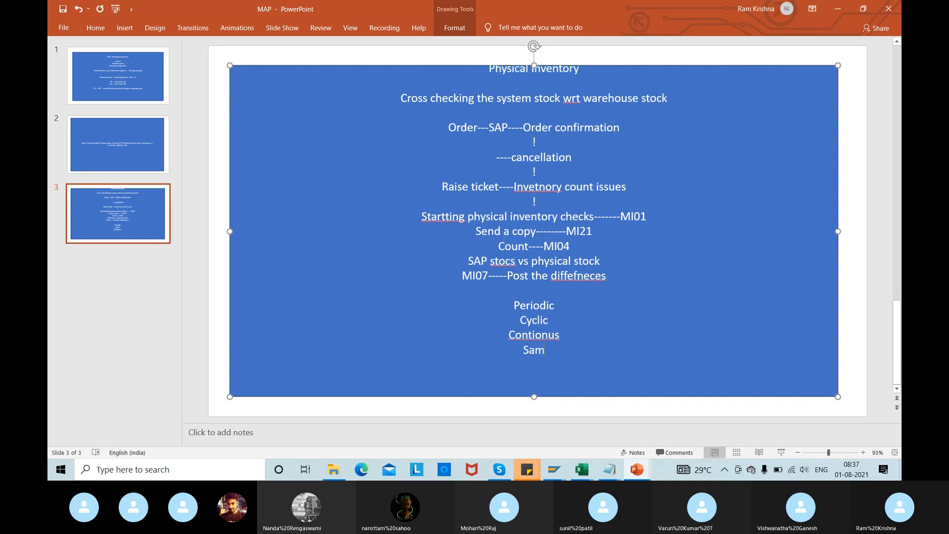
pyautogui.write('ple in')
pyautogui.press('BackSpace')
pyautogui.press('BackSpace')
pyautogui.press('BackSpace')
# - Switch to the SAP session showing MI07 and open transaction MI31
pyautogui.hotkey('alt', 'Tab')
pyautogui.press('Tab')
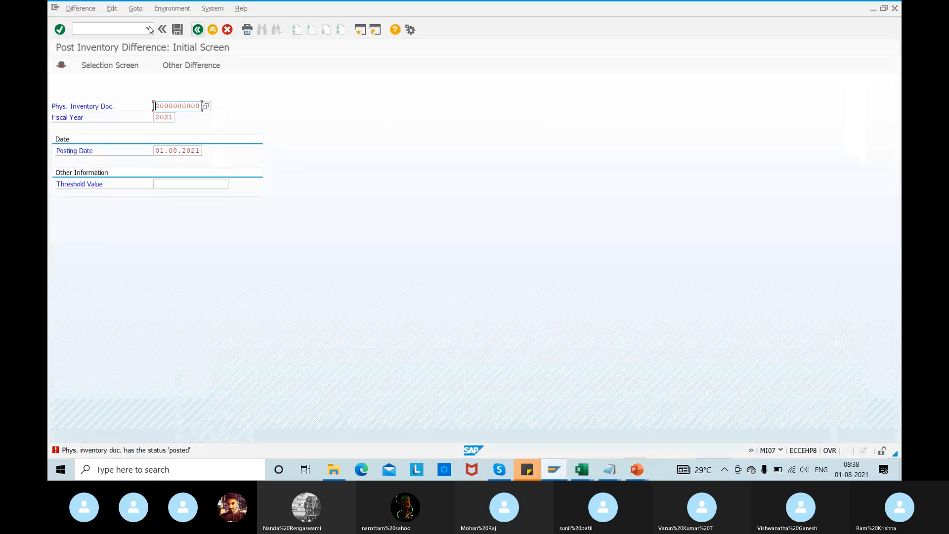
pyautogui.click(101, 25)
pyautogui.write('/n')
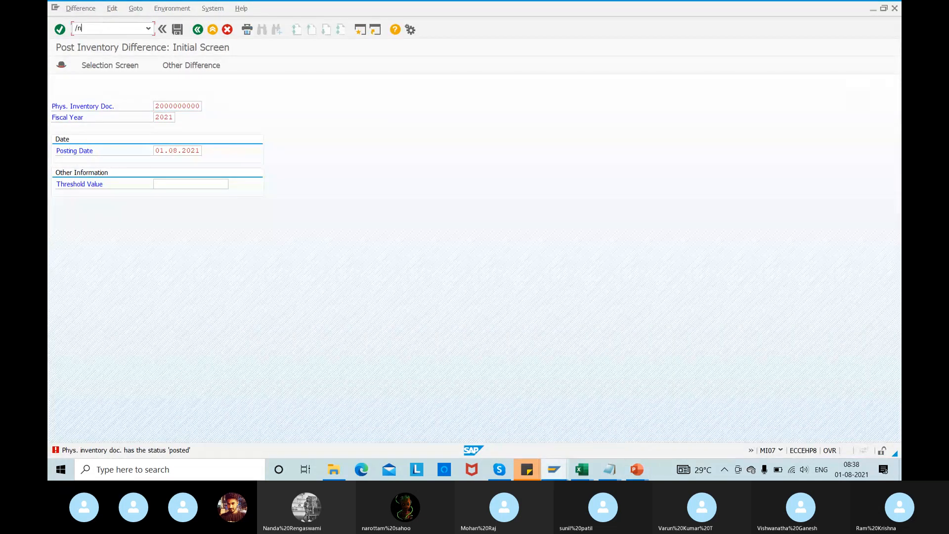
pyautogui.write('mi31')
pyautogui.press('Return')
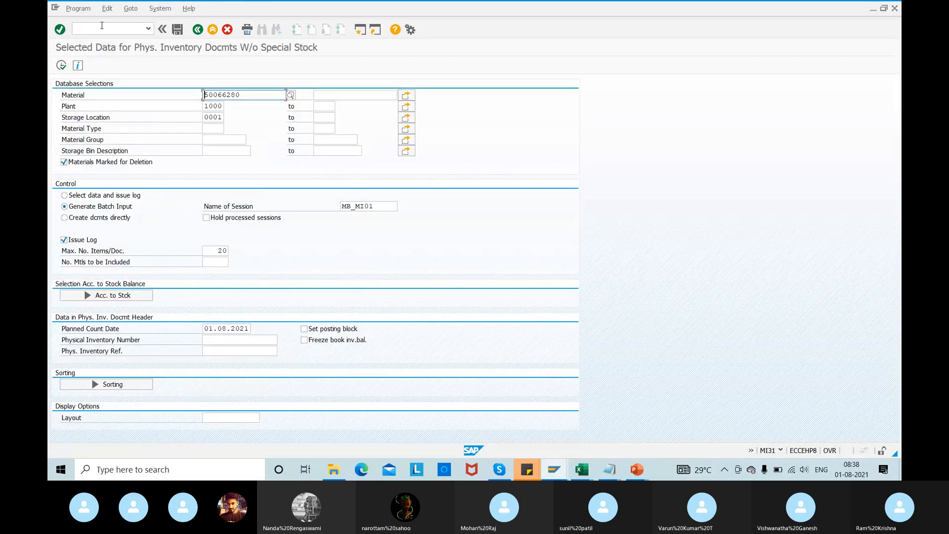
# - Clear the material selection and generate the batch input session MB_MI01 for plant 1000, storage location 0001
pyautogui.moveTo(250, 94); pyautogui.dragTo(127, 97)
pyautogui.press('BackSpace')
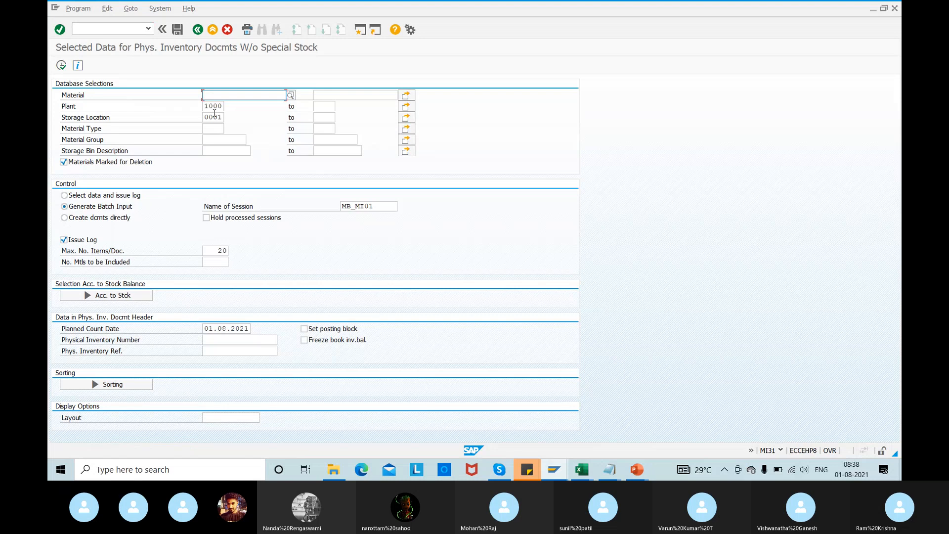
pyautogui.click(62, 67)
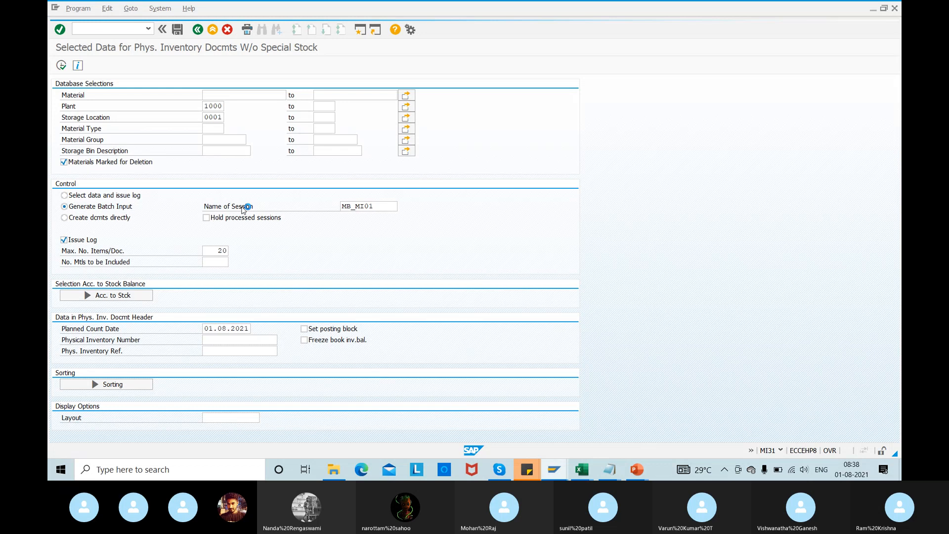
pyautogui.hotkey('alt', 'Tab')
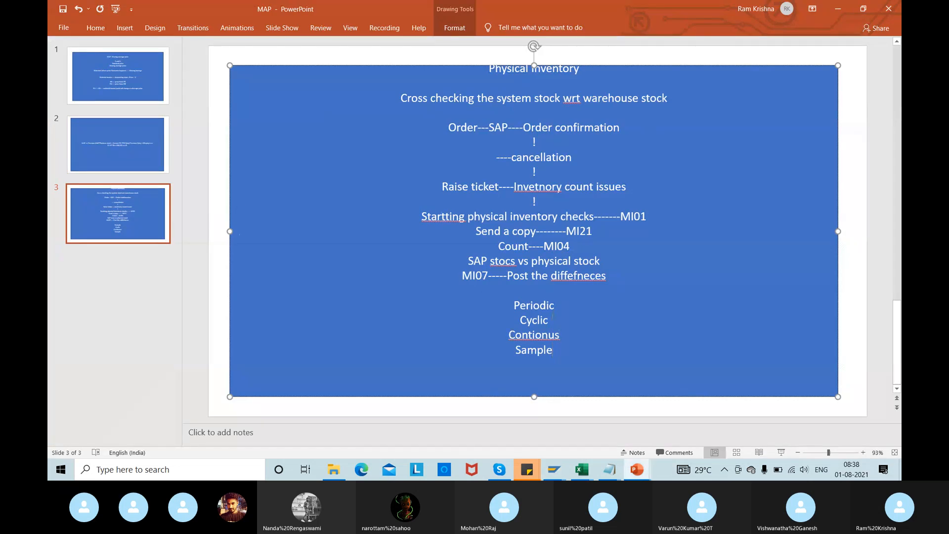
pyautogui.hotkey('alt', 'Tab')
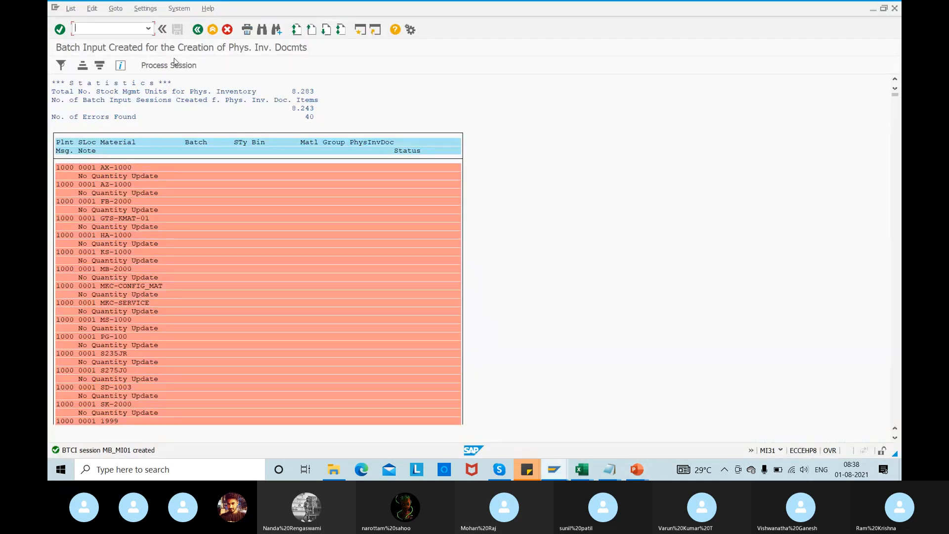
# - Switch to the PowerPoint presentation and append "-----" to the Cyclic line
pyautogui.hotkey('alt', 'Tab')
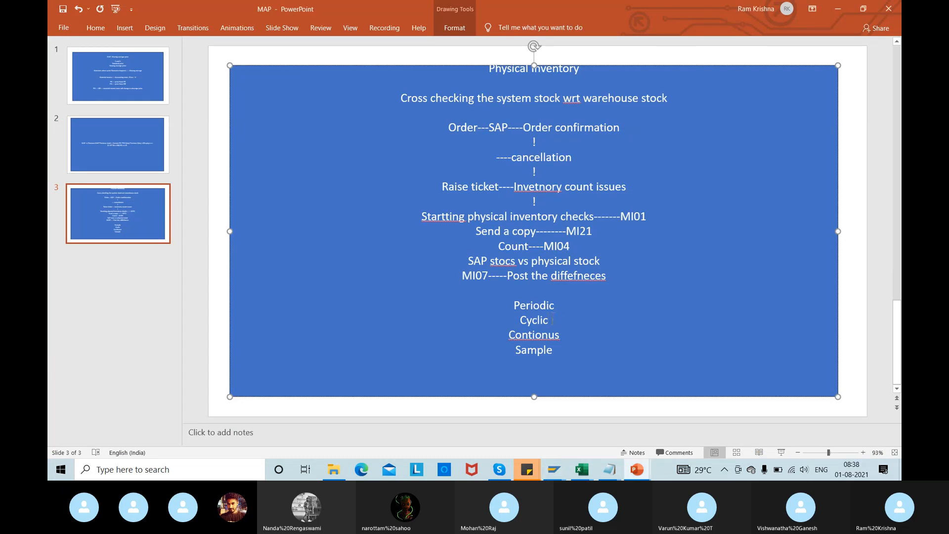
pyautogui.write('-----')
pyautogui.click(565, 330)
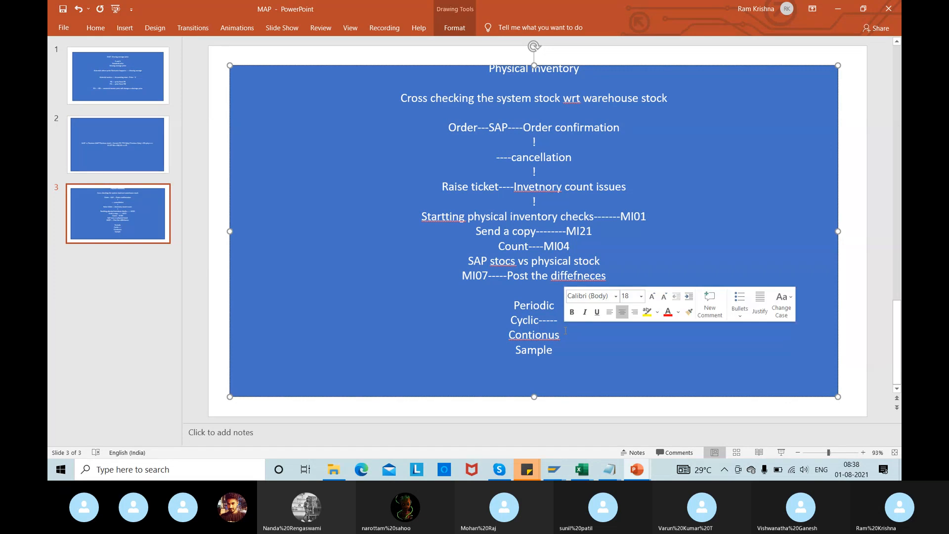
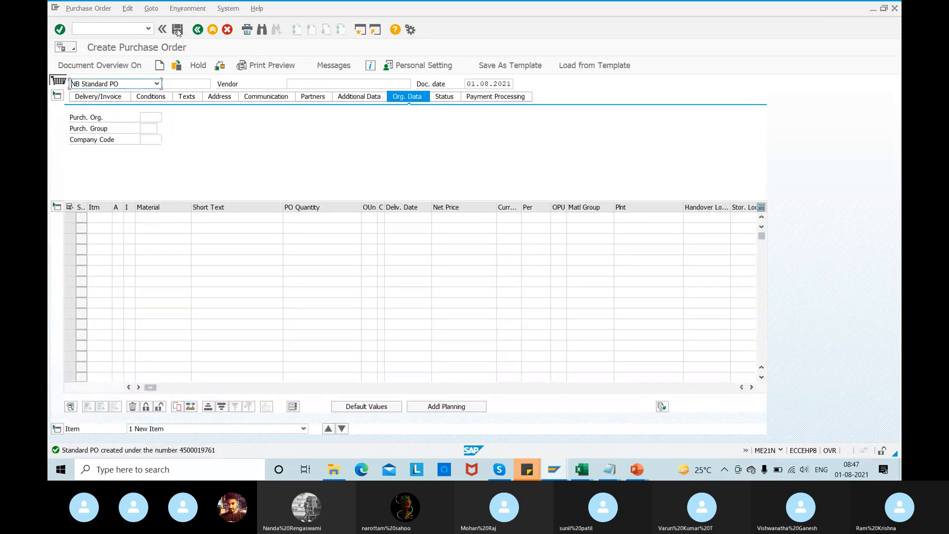
# - Display the newly created purchase order for material 50066280 and copy its purchase order number
pyautogui.click(176, 67)
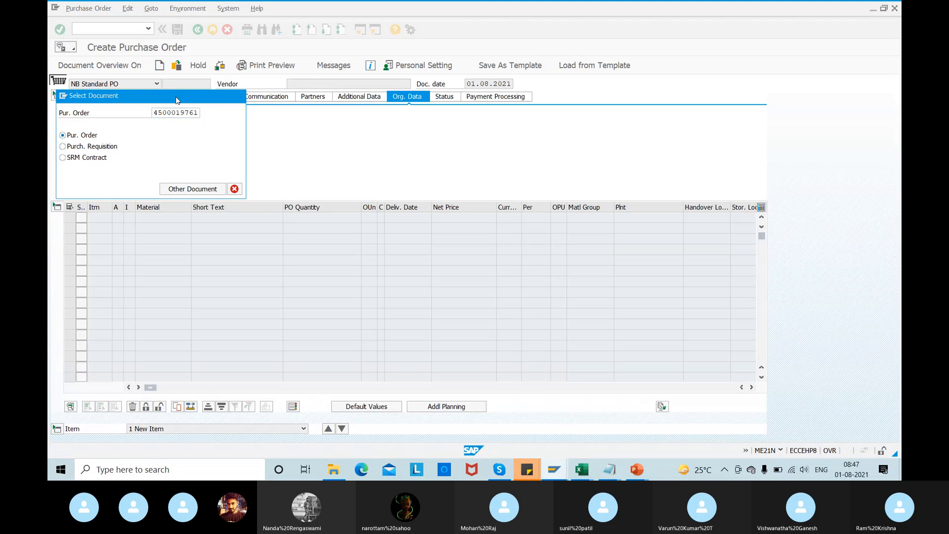
pyautogui.press('Return')
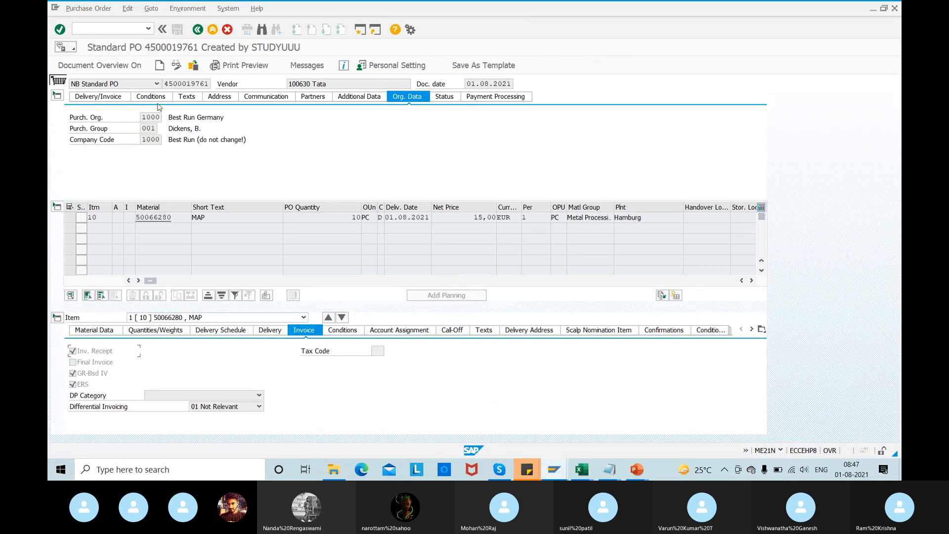
pyautogui.moveTo(164, 84); pyautogui.dragTo(246, 85)
pyautogui.hotkey('ctrl', 'c')
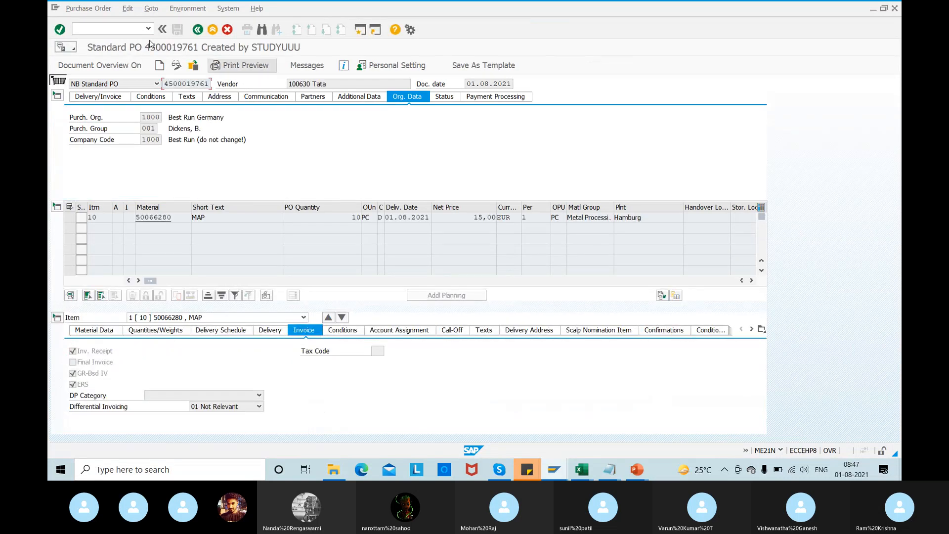
# - Switch to the MMBE session, open MIGO and load the copied purchase order number as a goods receipt
pyautogui.hotkey('alt', 'Tab')
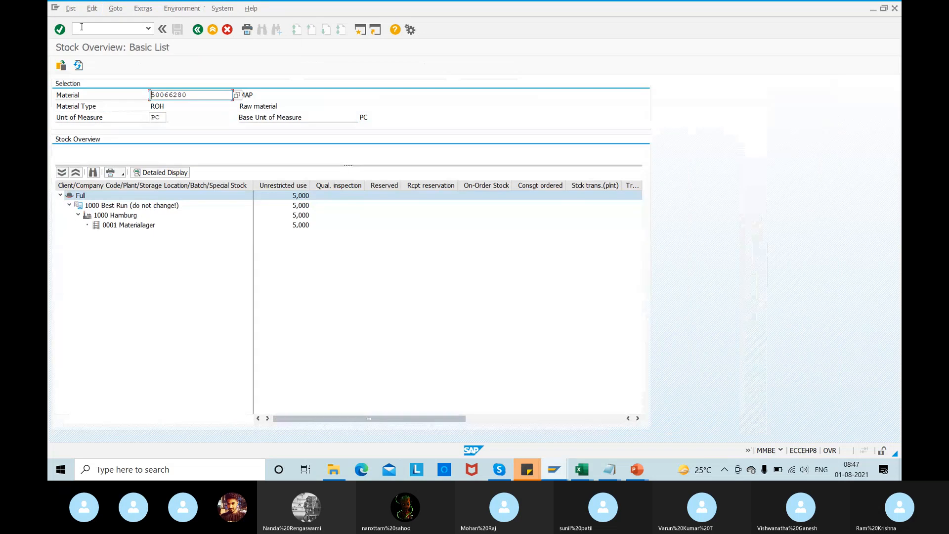
pyautogui.write('/nmigo')
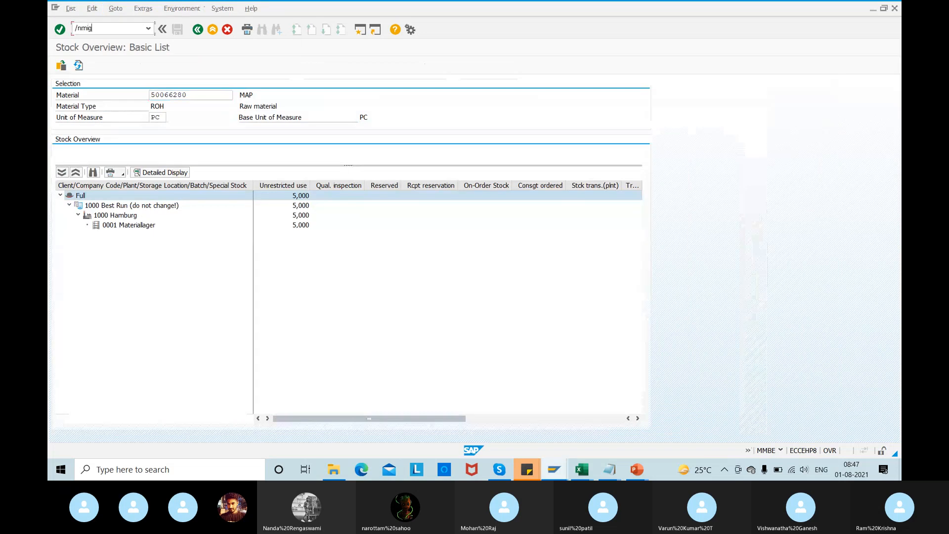
pyautogui.press('Return')
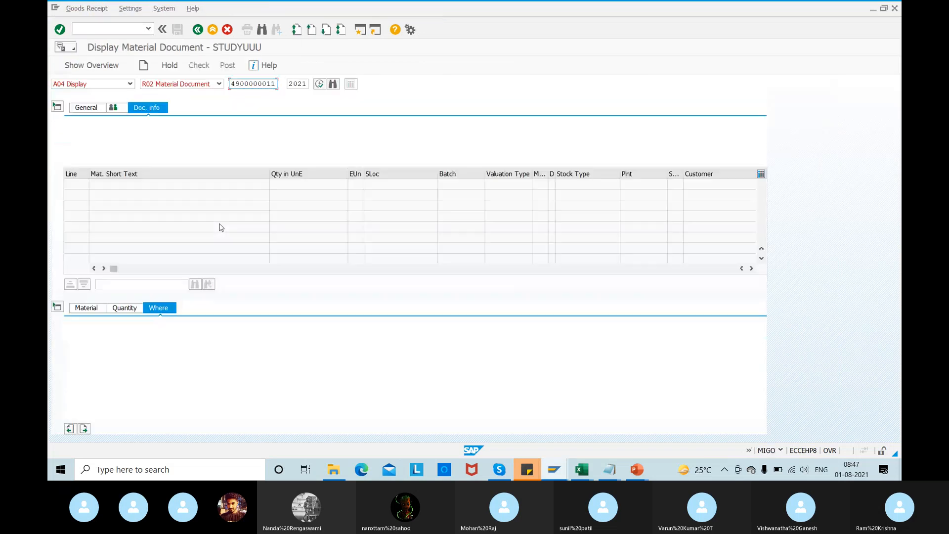
pyautogui.click(96, 86)
pyautogui.click(84, 94)
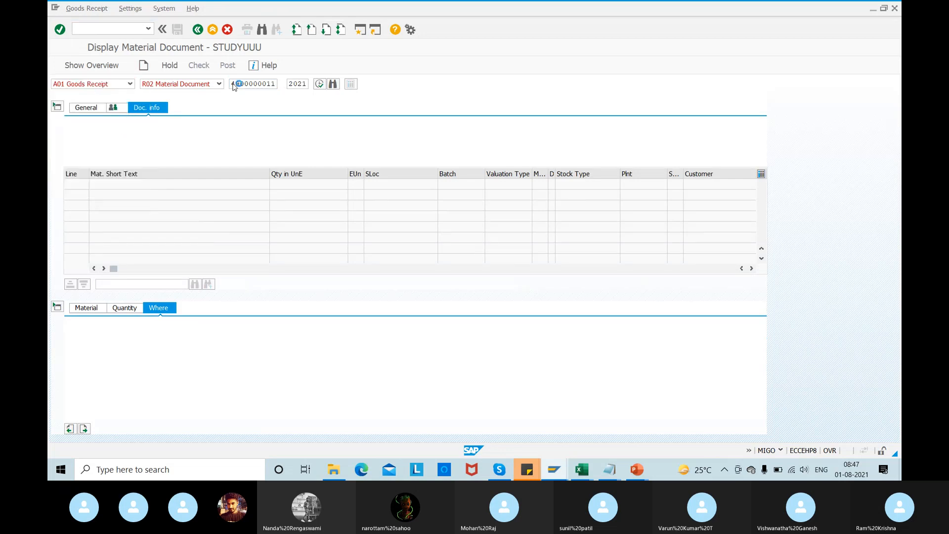
pyautogui.hotkey('ctrl', 'v')
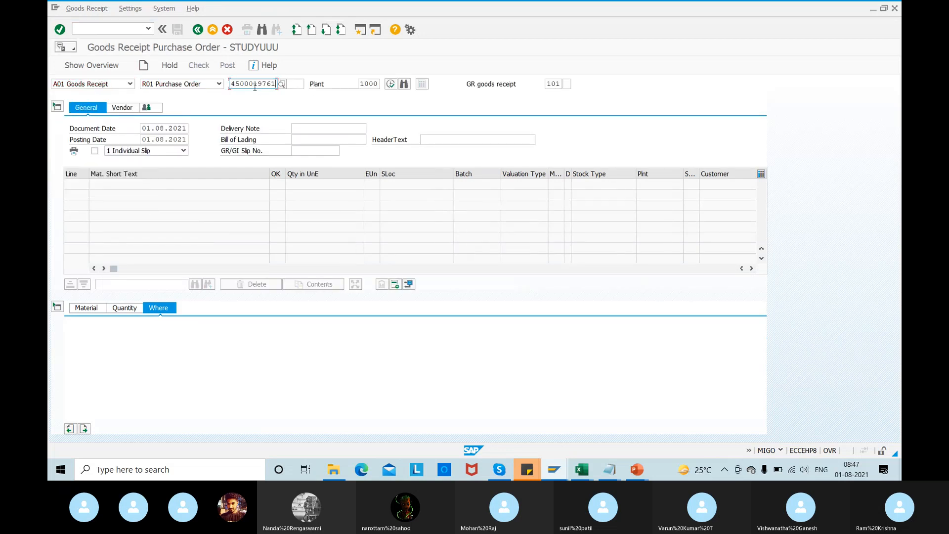
pyautogui.click(390, 84)
# - Review the item's quantity and try to change its movement type to 103 in the item details
pyautogui.click(110, 310)
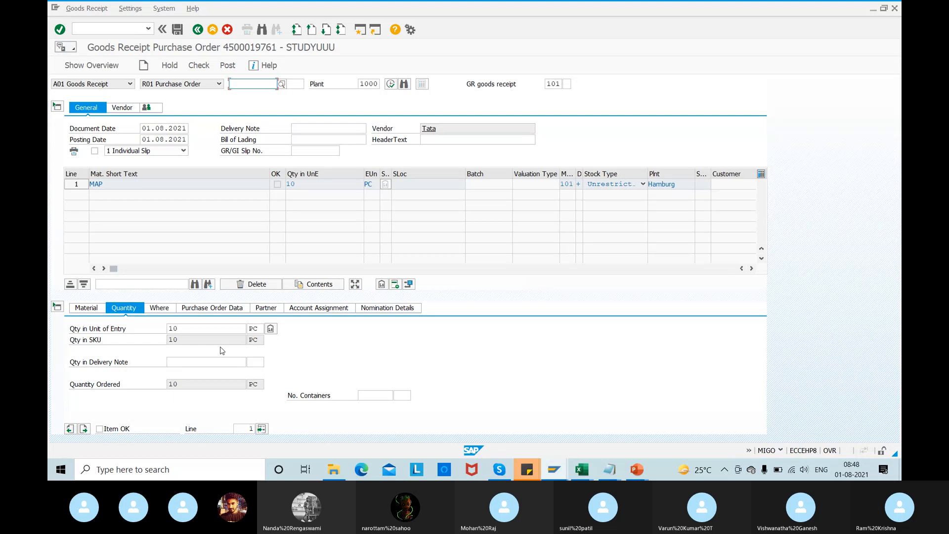
pyautogui.doubleClick(194, 329)
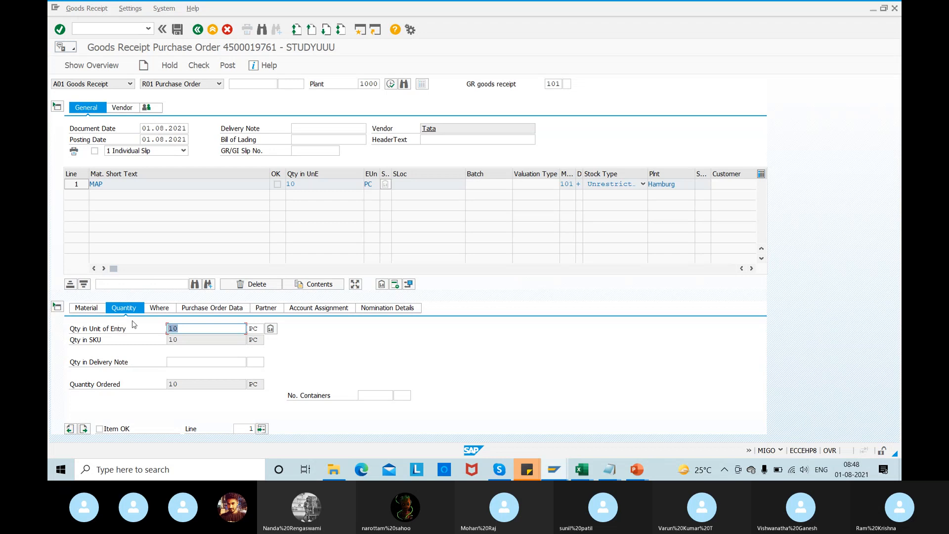
pyautogui.click(159, 309)
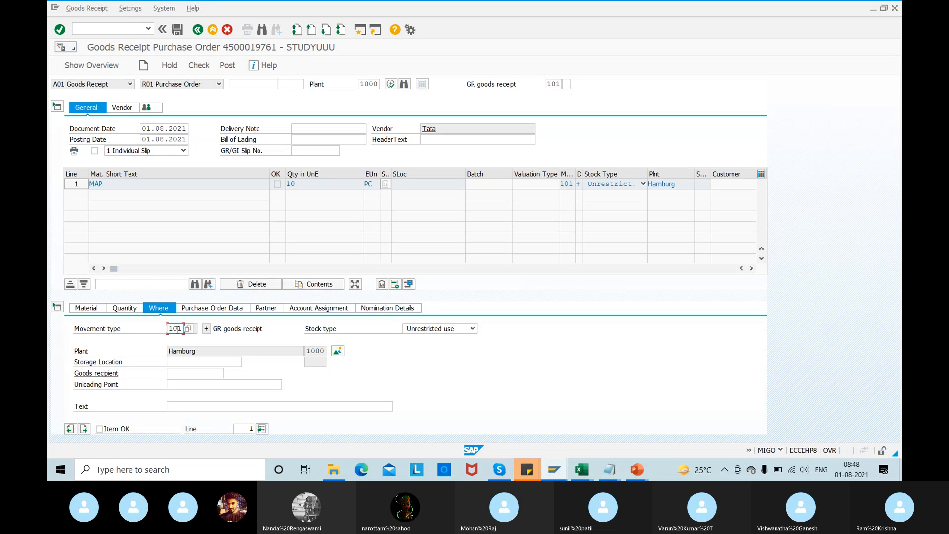
pyautogui.moveTo(178, 329); pyautogui.dragTo(193, 332)
pyautogui.write('3')
pyautogui.press('Return')
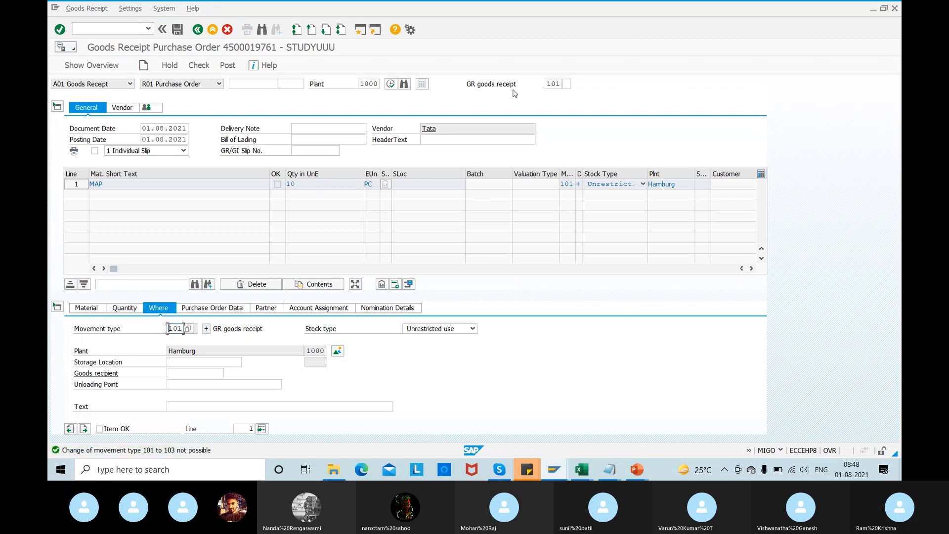
# - Set the default goods receipt movement type to 103 and try to apply it to the loaded item
pyautogui.click(557, 84)
pyautogui.write('3')
pyautogui.press('Return')
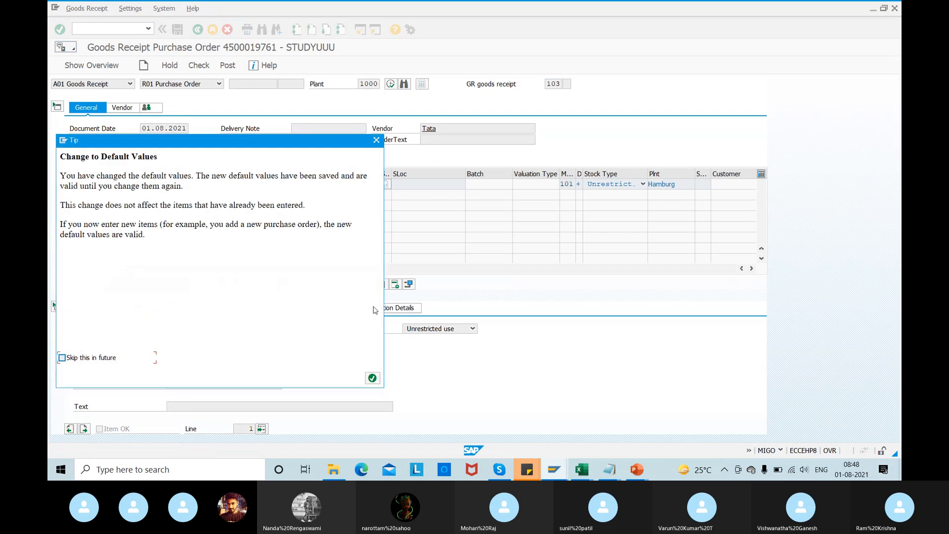
pyautogui.click(373, 377)
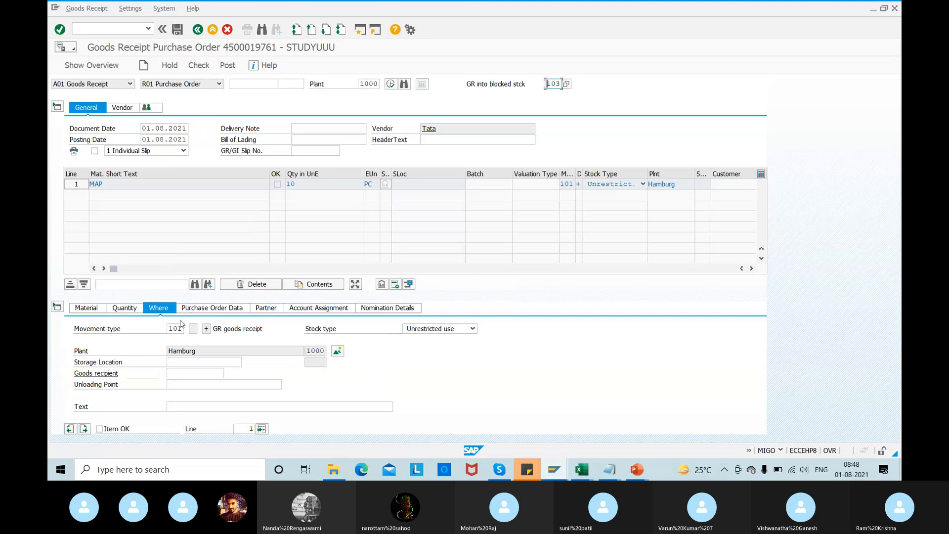
pyautogui.click(179, 328)
pyautogui.press('Return')
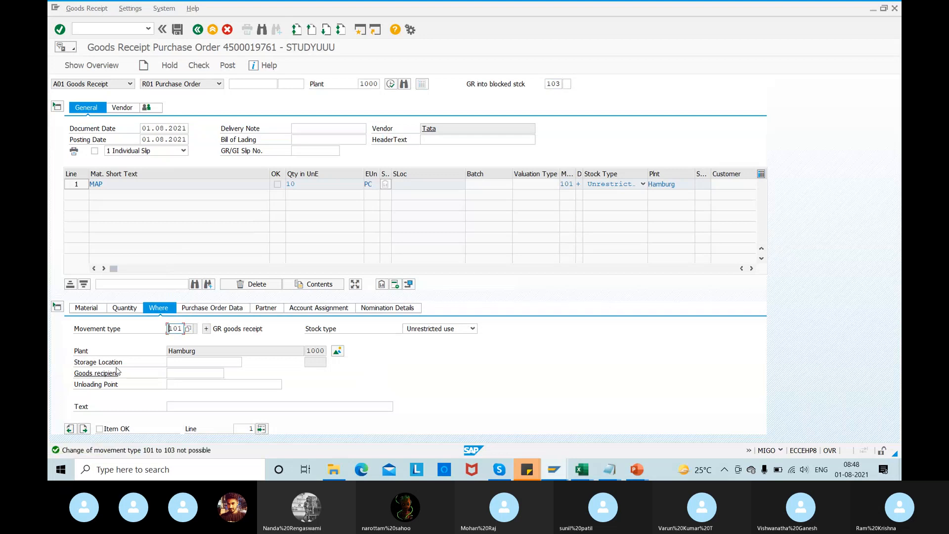
# - Restart MIGO with the copied purchase order, then mark the item OK and post its goods receipt with movement type 103
pyautogui.click(89, 27)
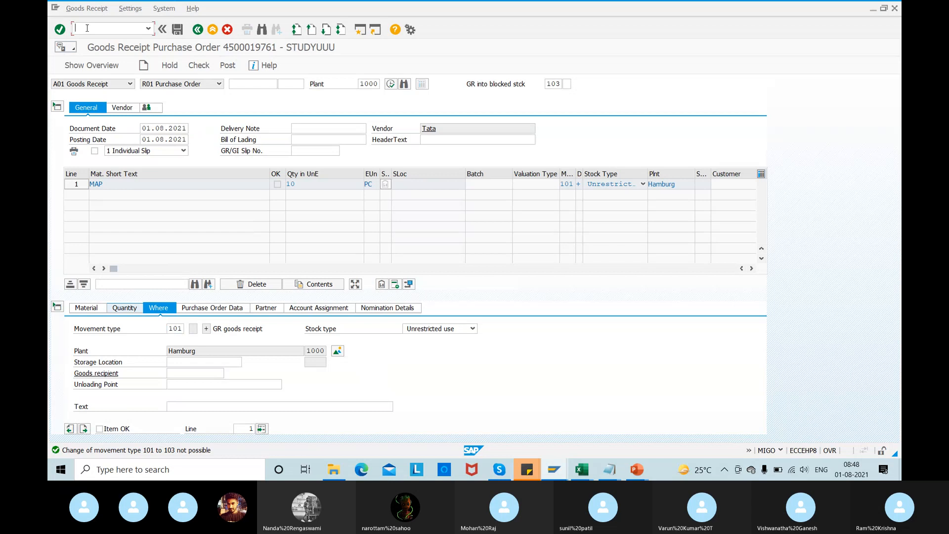
pyautogui.write('/nmigo')
pyautogui.press('Return')
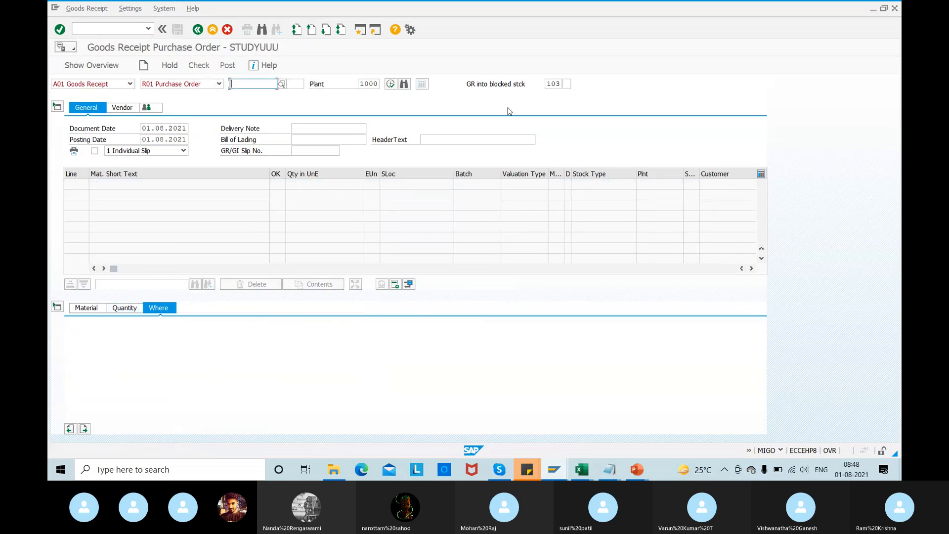
pyautogui.hotkey('ctrl', 'v')
pyautogui.click(390, 84)
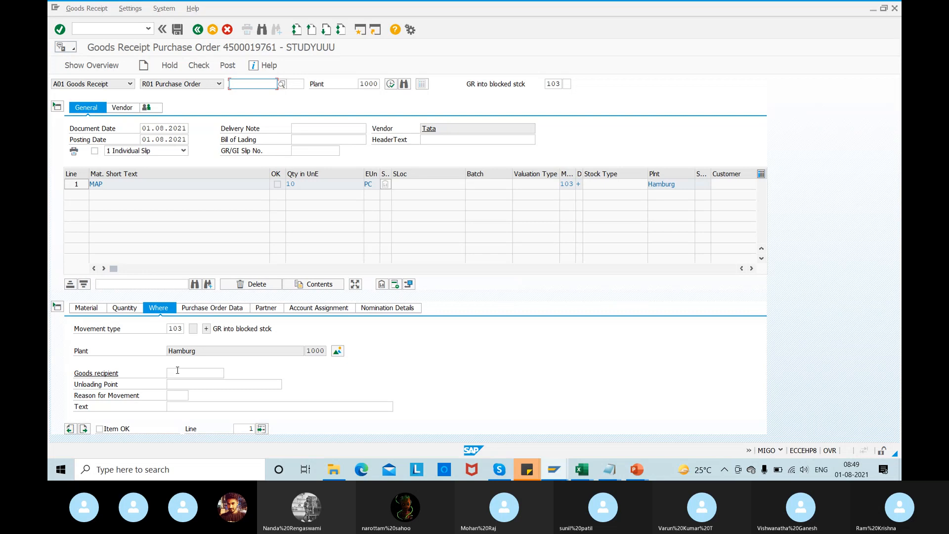
pyautogui.click(99, 428)
pyautogui.click(199, 66)
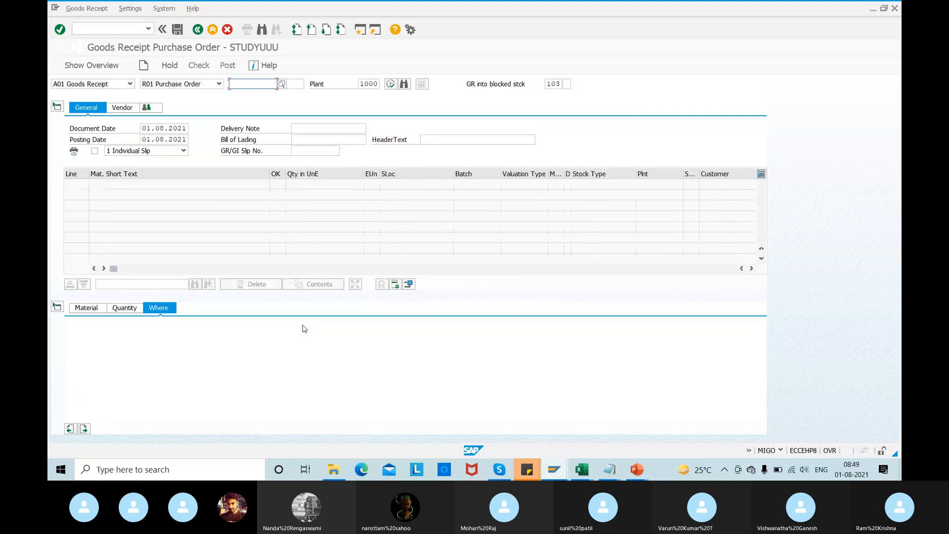
# - Switch to the session displaying the purchase order and open the MMBE stock overview
pyautogui.hotkey('alt', 'Tab')
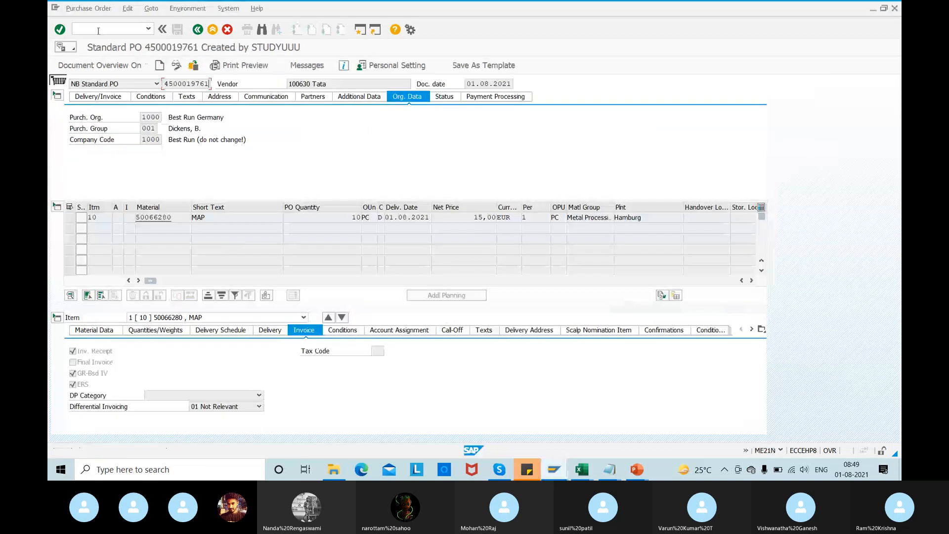
pyautogui.write('/nmrrl')
pyautogui.press('Return')
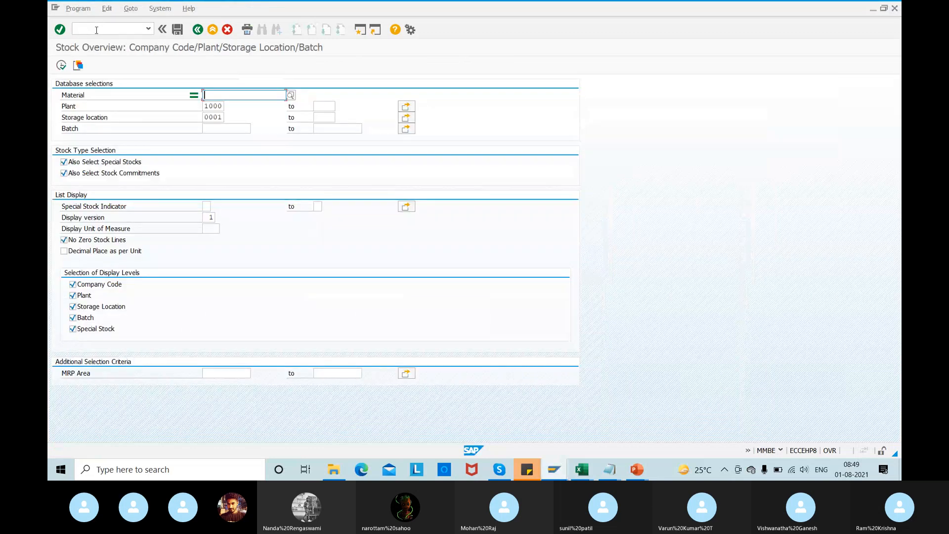
# - Return to the MIGO session and display the material document of the posted goods receipt
pyautogui.hotkey('alt', 'Tab')
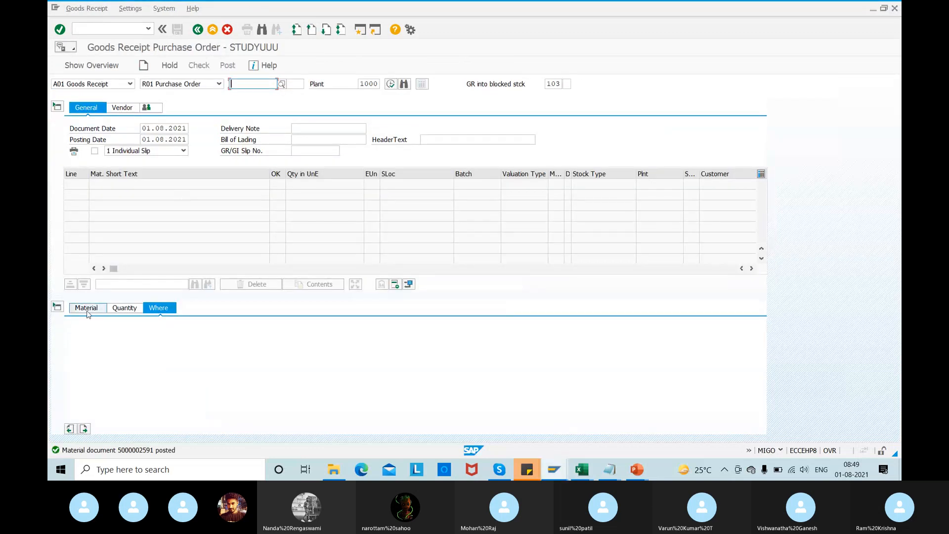
pyautogui.click(114, 86)
pyautogui.click(101, 120)
pyautogui.click(320, 84)
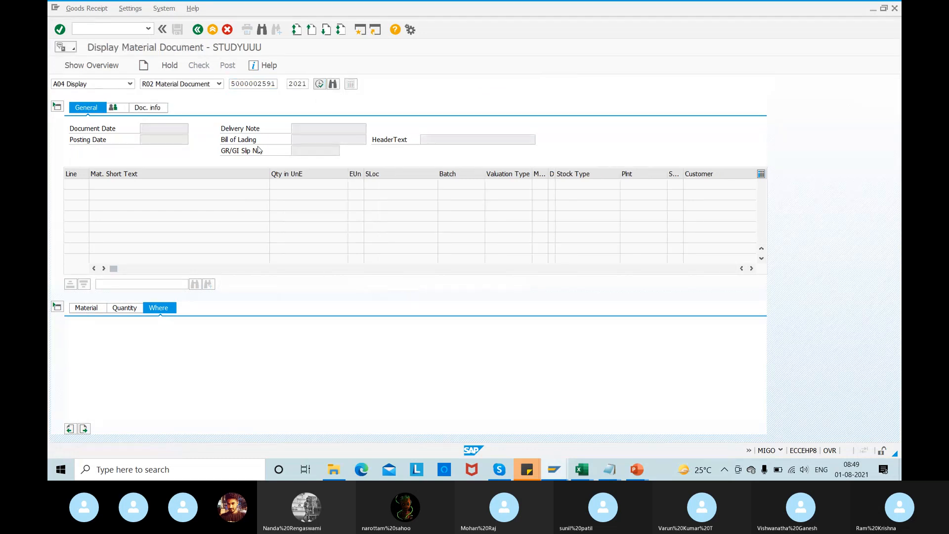
# - Run the MMBE stock overview for material 50066280, taken from the displayed material document, and examine its GR blocked stock
pyautogui.click(87, 307)
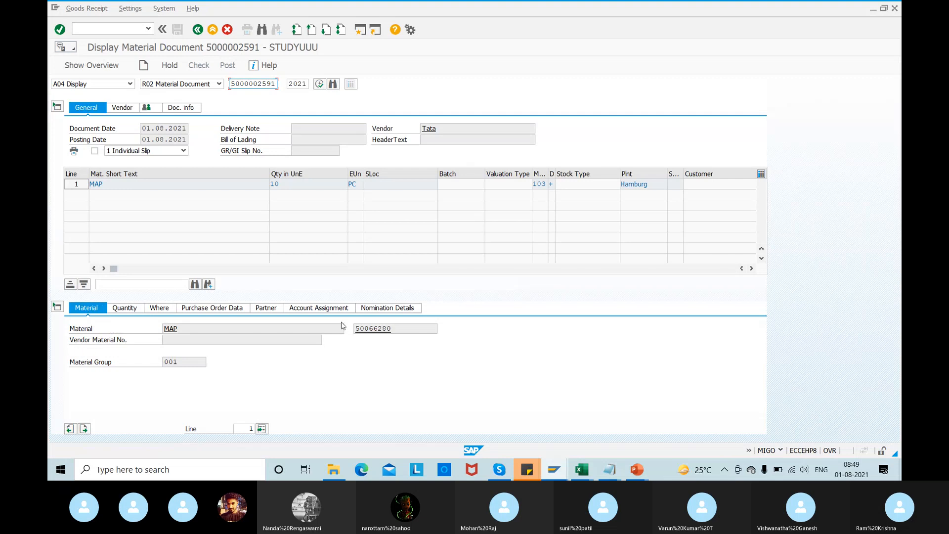
pyautogui.click(361, 328)
pyautogui.hotkey('alt', 'Tab')
pyautogui.write('50066280')
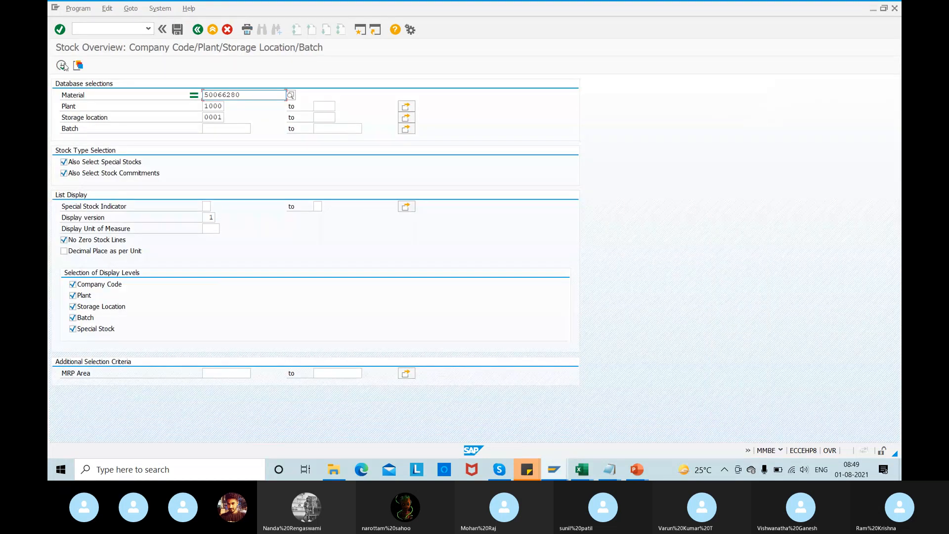
pyautogui.click(61, 65)
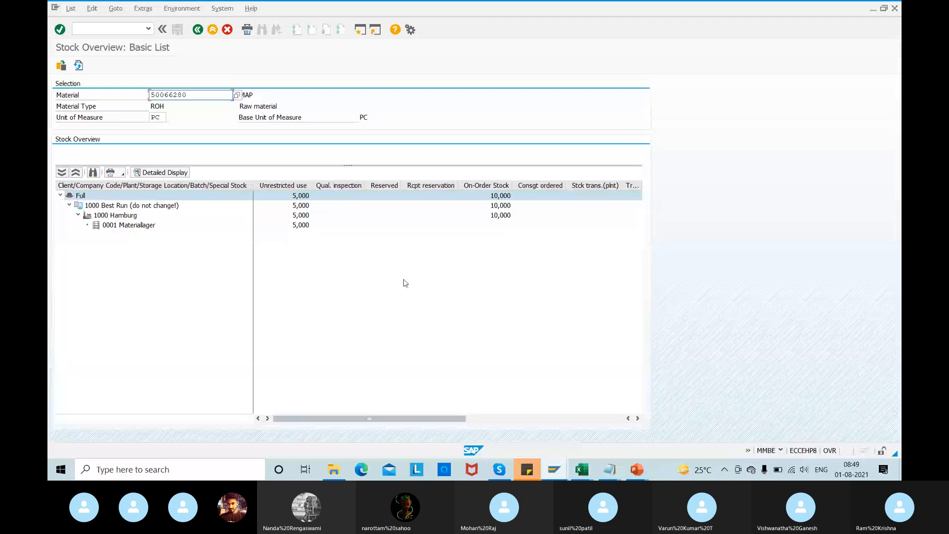
pyautogui.moveTo(422, 422); pyautogui.dragTo(600, 426)
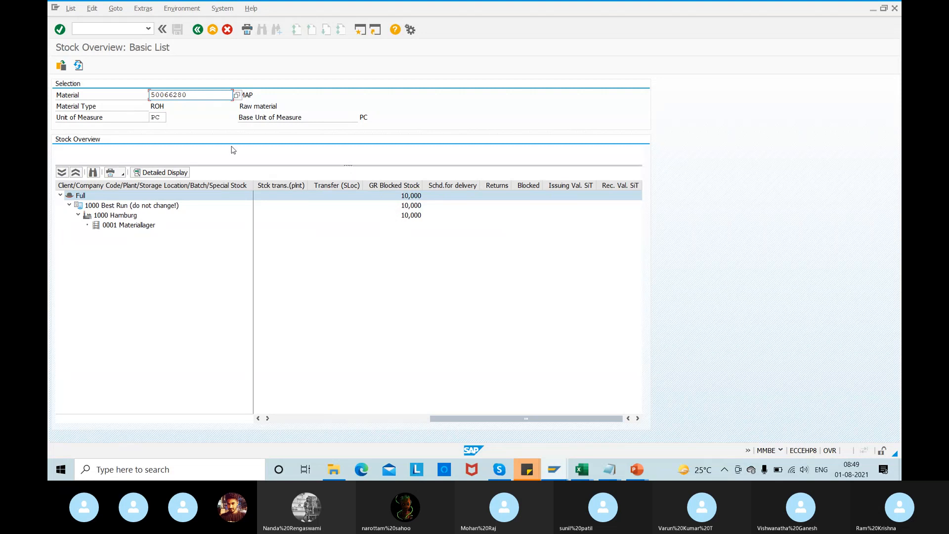
pyautogui.hotkey('alt', 'Tab')
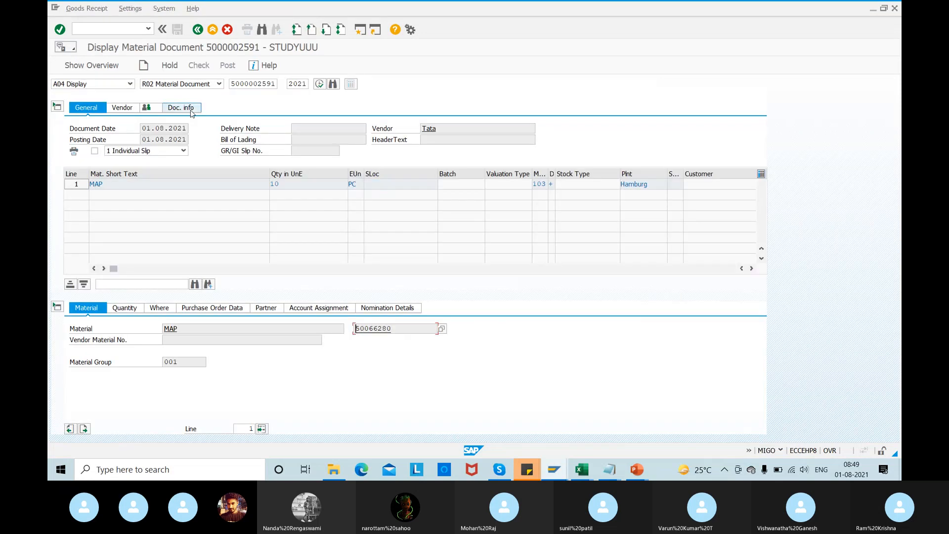
pyautogui.click(233, 85)
pyautogui.doubleClick(233, 85)
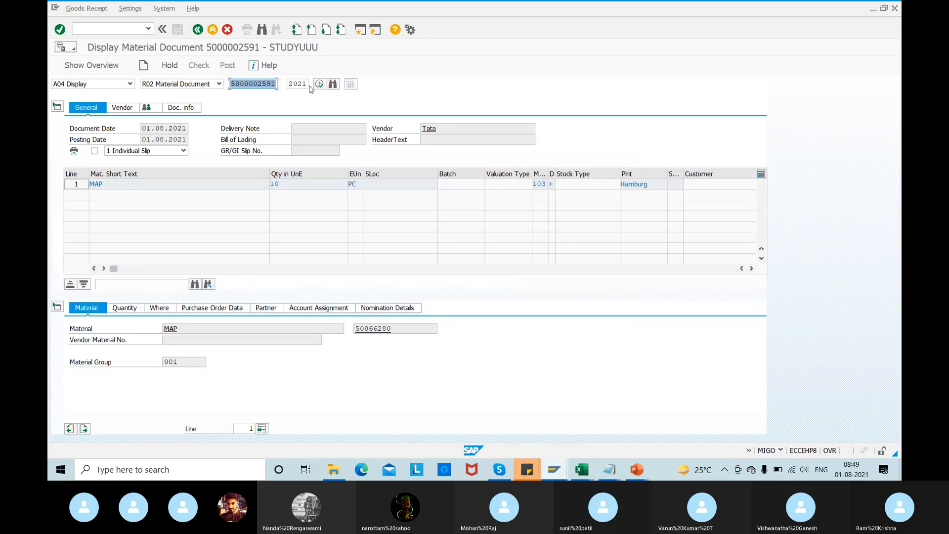
pyautogui.hotkey('ctrl', 'c')
pyautogui.click(87, 85)
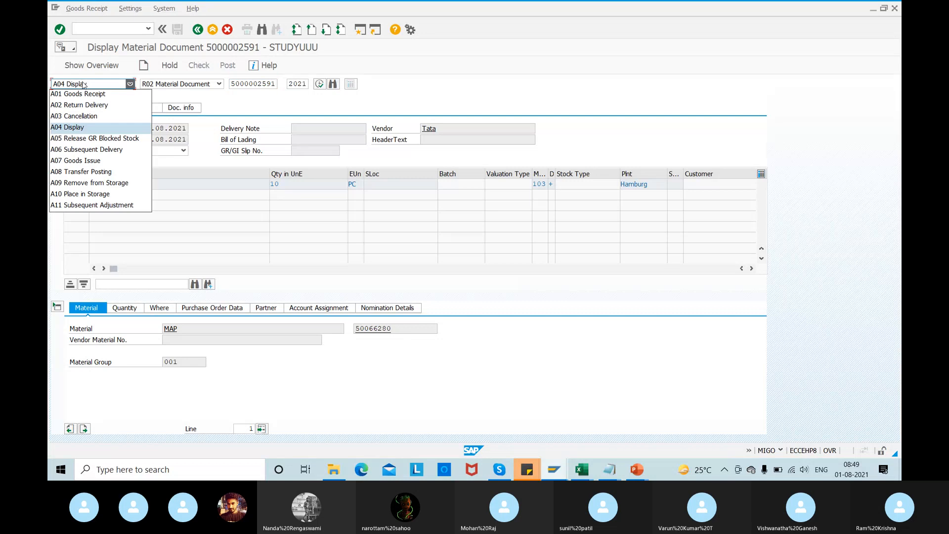
pyautogui.click(78, 95)
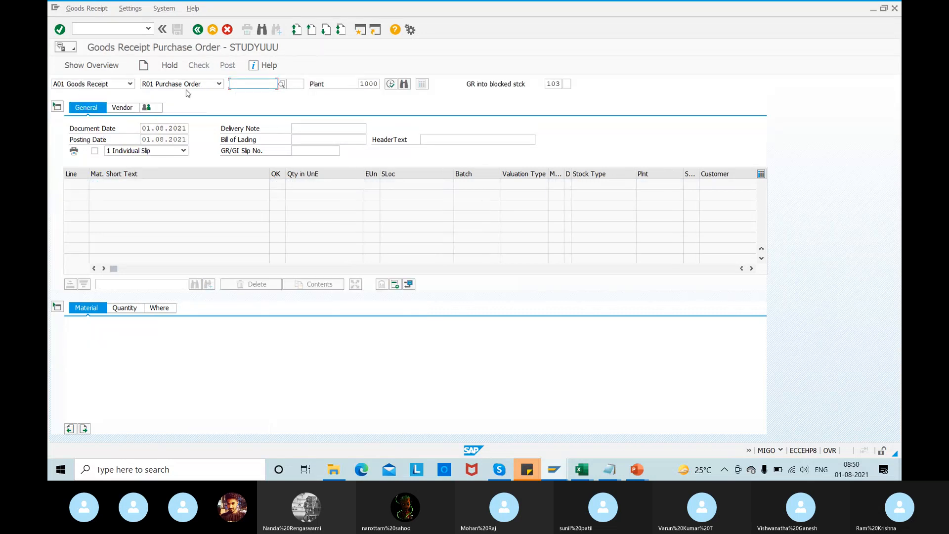
pyautogui.click(218, 84)
pyautogui.click(168, 102)
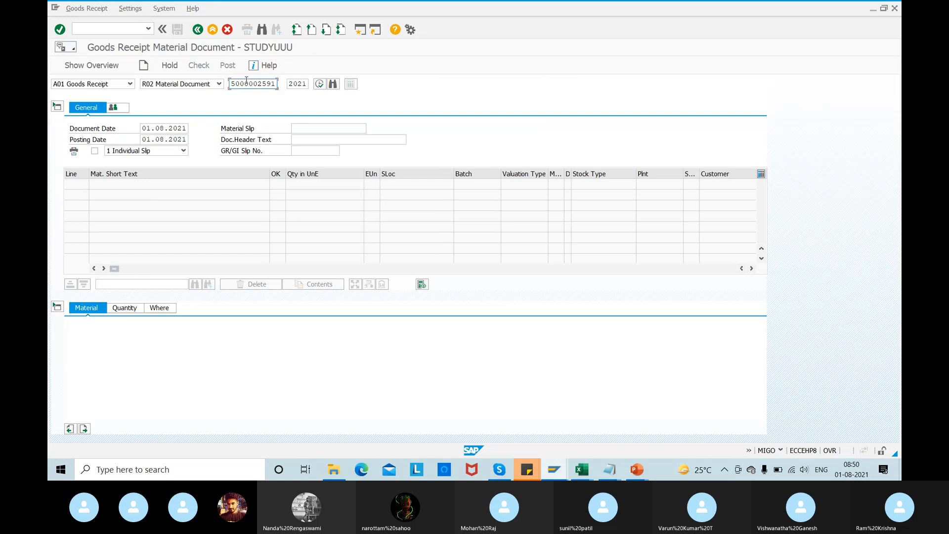
pyautogui.click(319, 83)
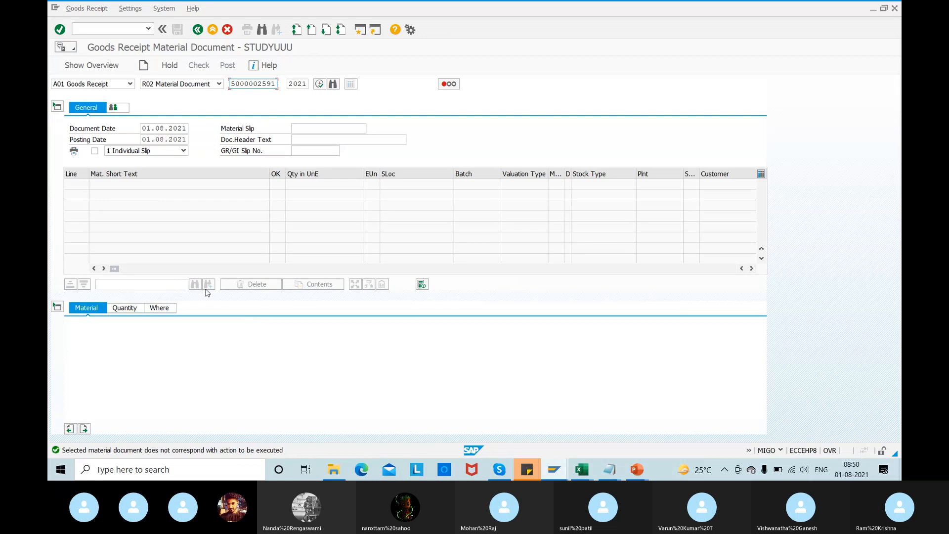
# - Set the MIGO goods receipt reference to R01 Purchase Order and bring up the previously used order numbers
pyautogui.click(104, 86)
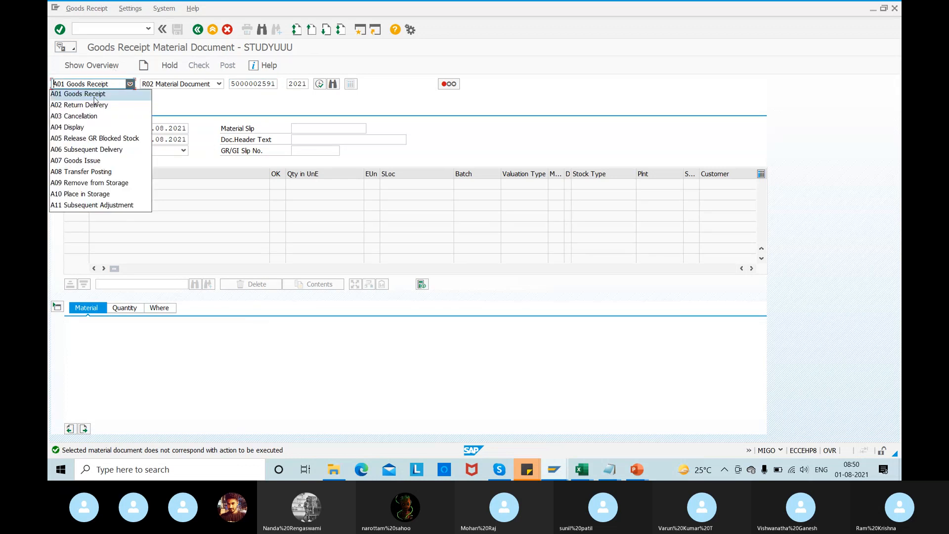
pyautogui.click(95, 95)
pyautogui.click(178, 84)
pyautogui.click(159, 95)
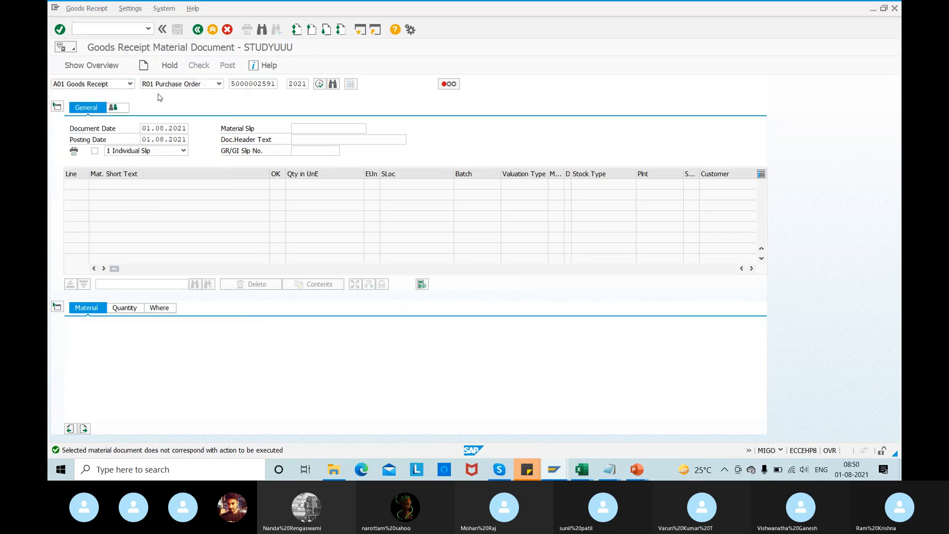
pyautogui.click(250, 87)
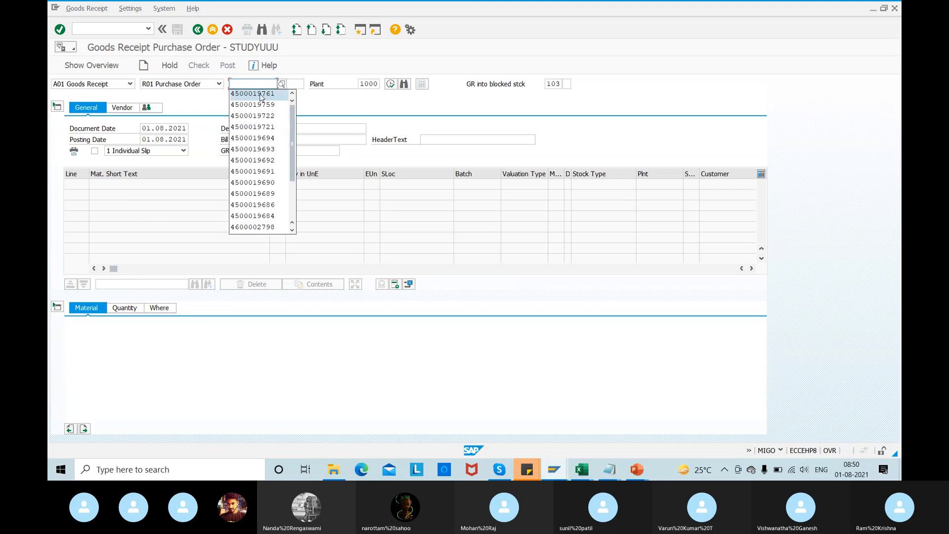
pyautogui.hotkey('alt', 'Tab')
pyautogui.hotkey('alt', 'Tab')
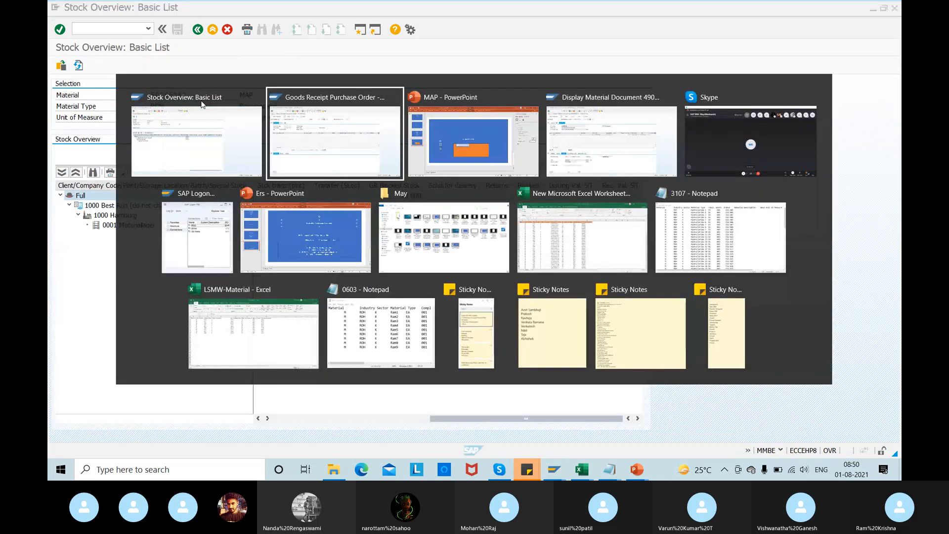
pyautogui.hotkey('alt', 'Tab')
pyautogui.hotkey('alt', 'Tab')
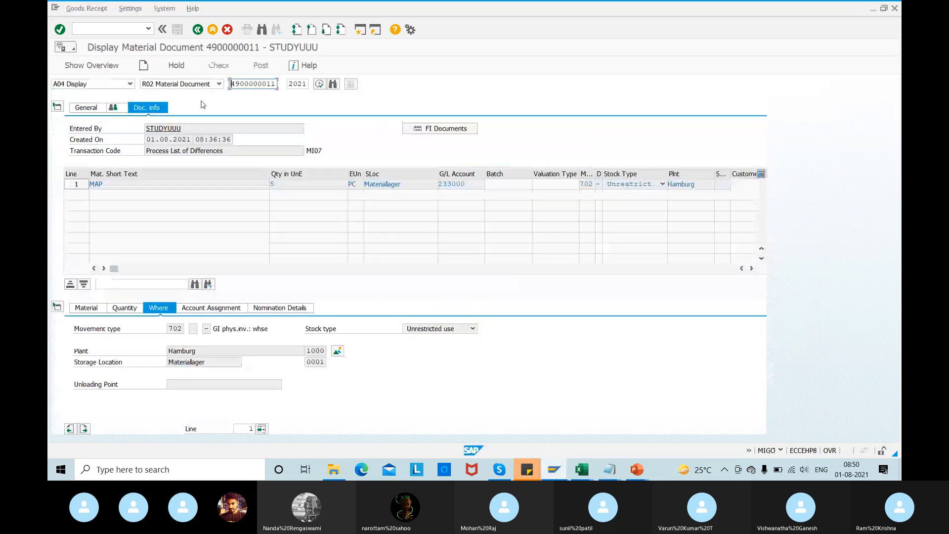
pyautogui.click(87, 308)
pyautogui.click(124, 308)
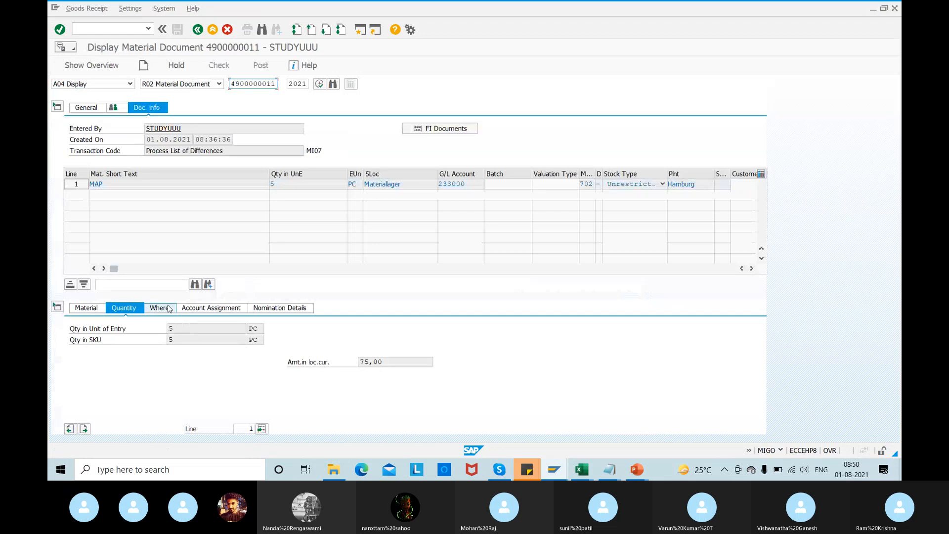
pyautogui.click(98, 309)
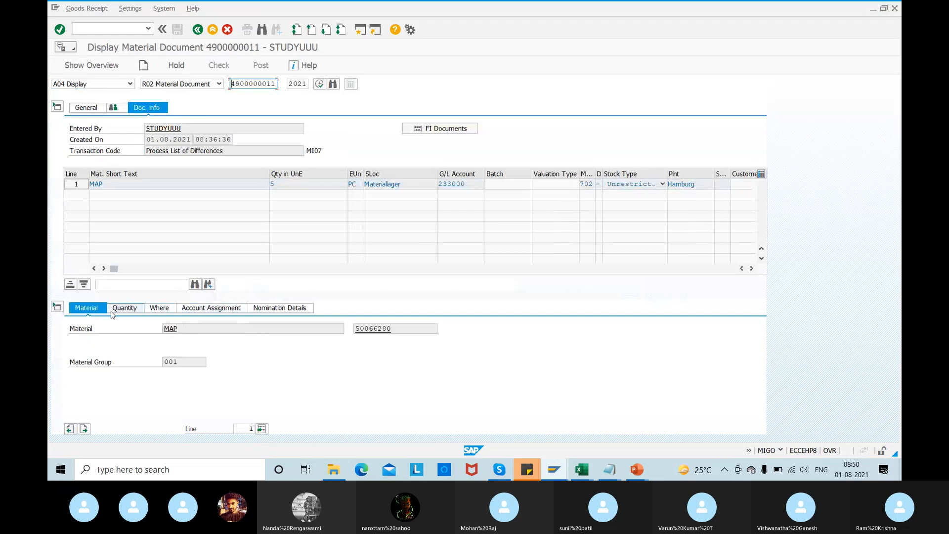
pyautogui.click(131, 310)
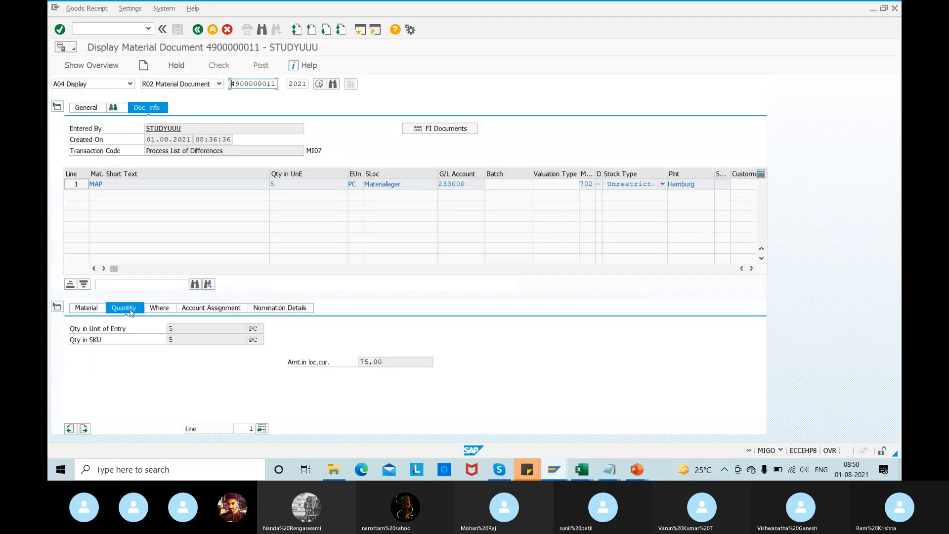
pyautogui.click(164, 309)
pyautogui.click(211, 308)
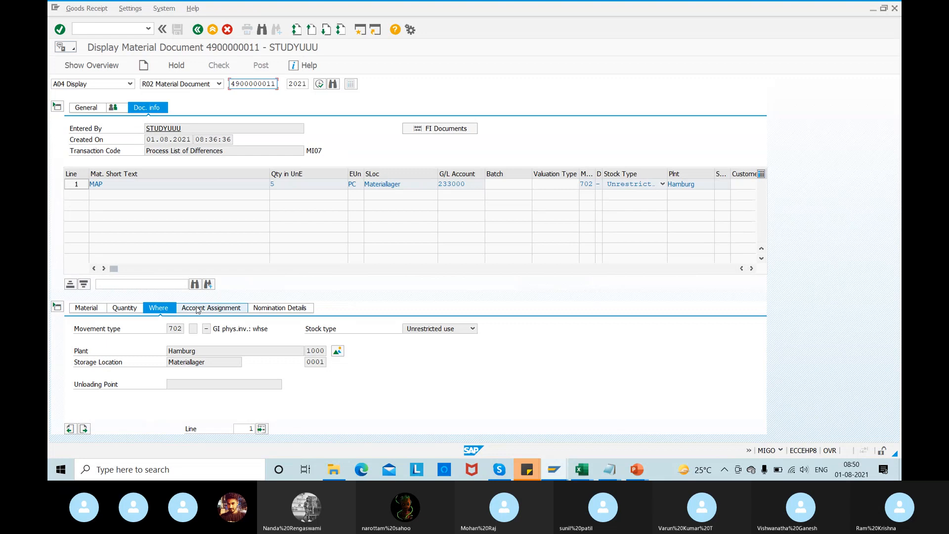
pyautogui.click(267, 307)
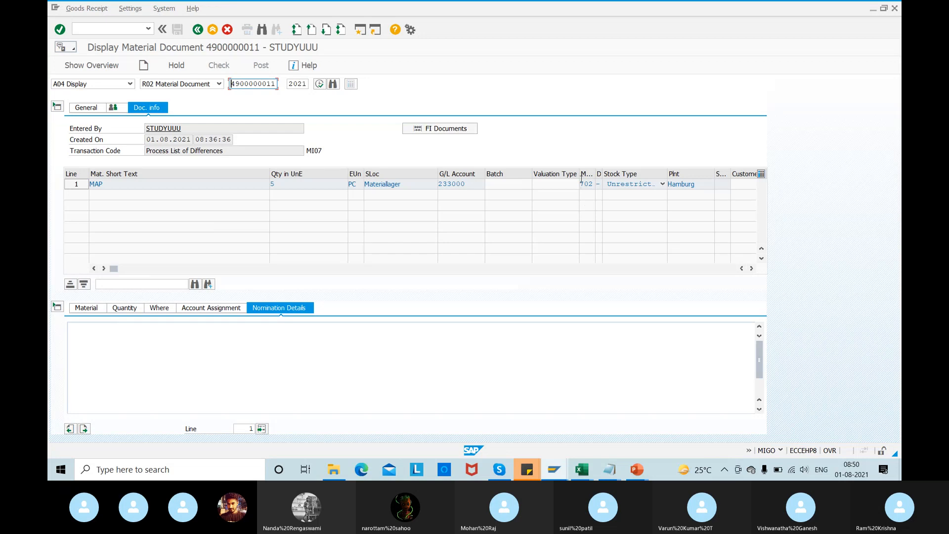
pyautogui.click(199, 30)
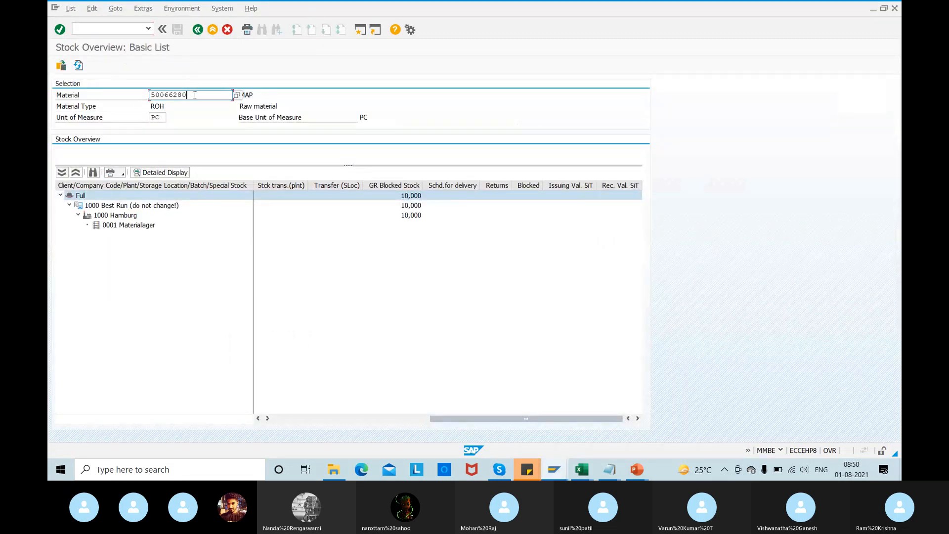
# - Copy the material number from the stock overview and open the MB51 material document list in a new session
pyautogui.moveTo(187, 94); pyautogui.dragTo(85, 94)
pyautogui.hotkey('ctrl', 'c')
pyautogui.click(81, 29)
pyautogui.write('/o')
pyautogui.write('51')
pyautogui.press('Return')
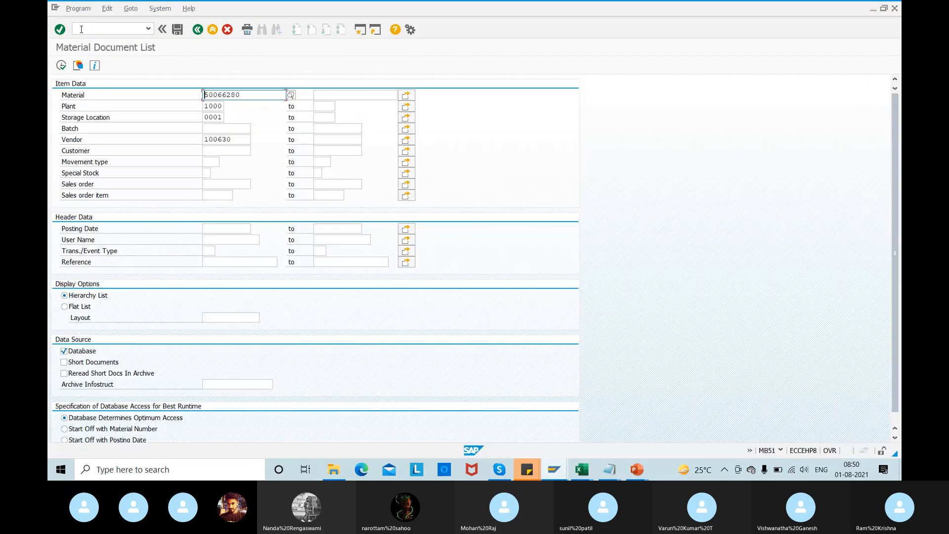
# - List the documents for material 50066280 with the vendor filter cleared and open the movement type 101 document
pyautogui.moveTo(245, 94); pyautogui.dragTo(65, 87)
pyautogui.hotkey('ctrl', 'v')
pyautogui.moveTo(231, 134); pyautogui.dragTo(172, 137)
pyautogui.press('Delete')
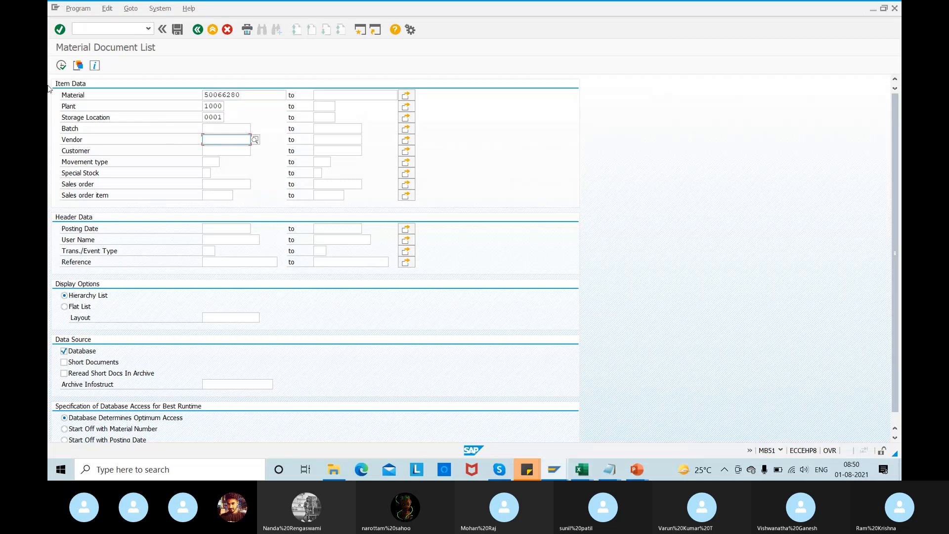
pyautogui.click(61, 64)
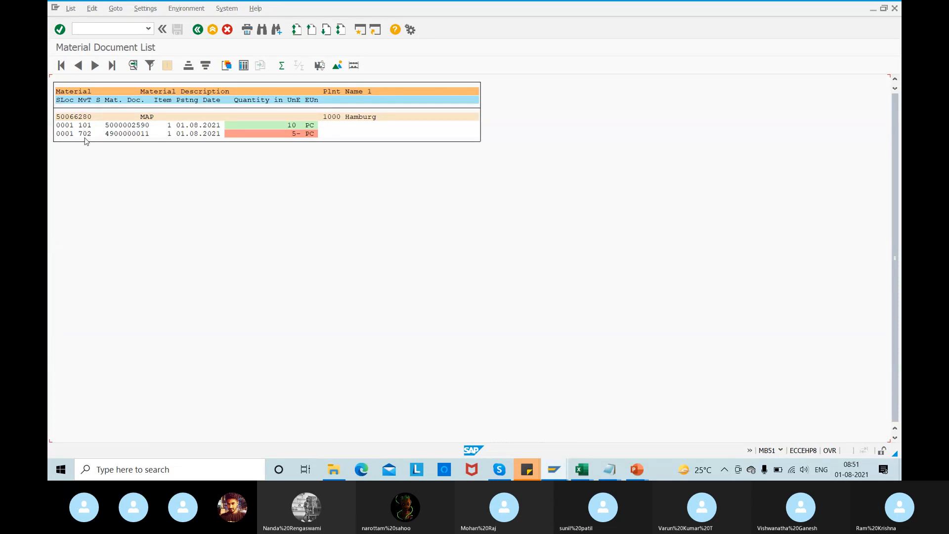
pyautogui.doubleClick(126, 127)
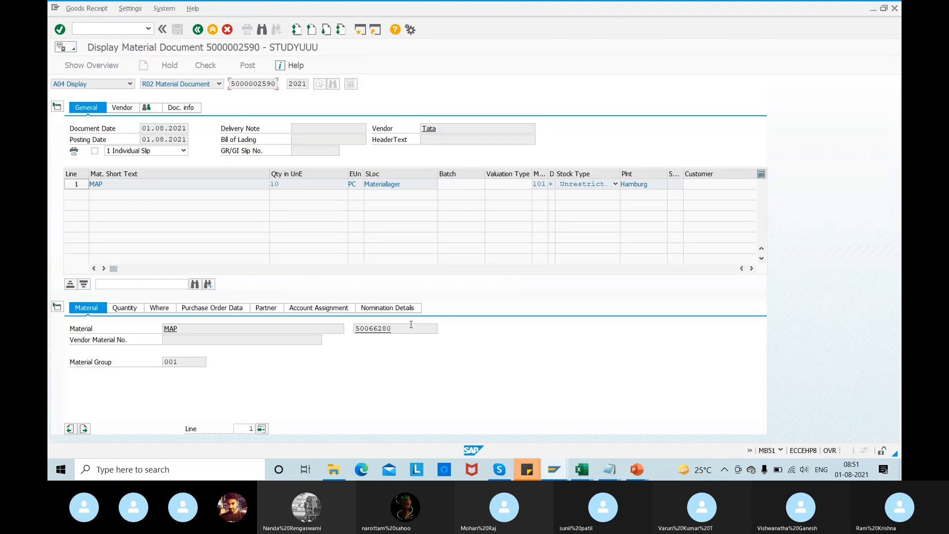
# - Switch to PowerPoint and look through the slides of the Ers and MAP presentations, including slide 4 of MAP
pyautogui.click(639, 472)
pyautogui.click(592, 426)
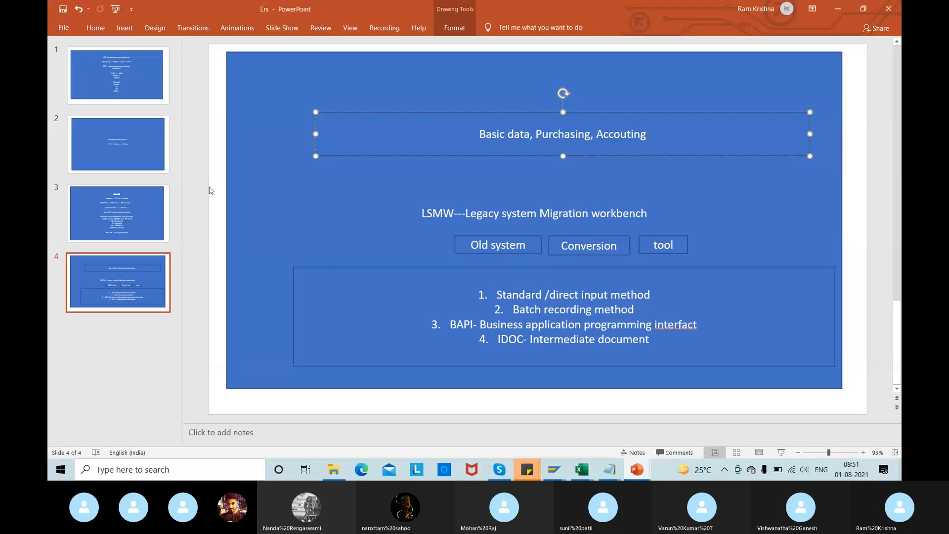
pyautogui.click(128, 221)
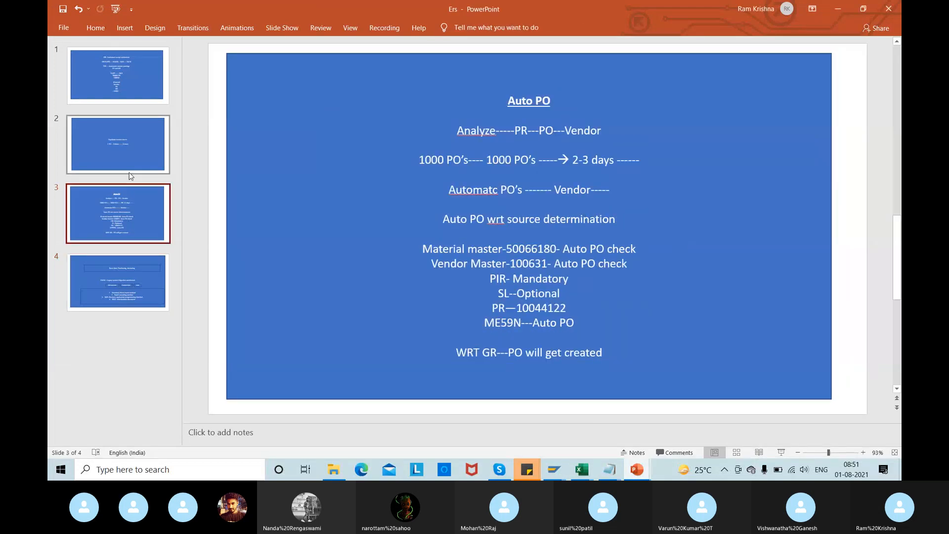
pyautogui.moveTo(629, 468)
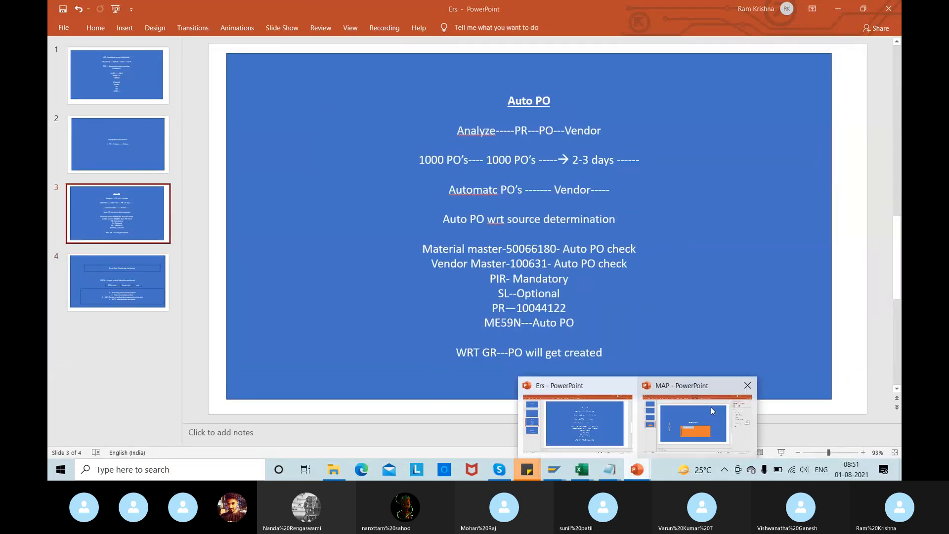
pyautogui.click(711, 407)
pyautogui.click(141, 172)
pyautogui.click(123, 220)
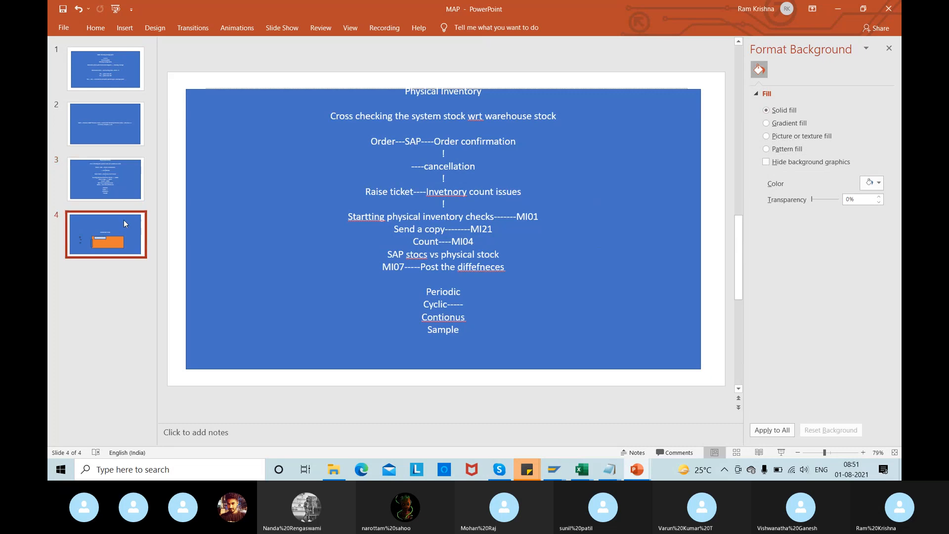
# - Return to the SAP material document display, copy its purchase order number and examine the item's quantity details
pyautogui.hotkey('alt', 'Tab')
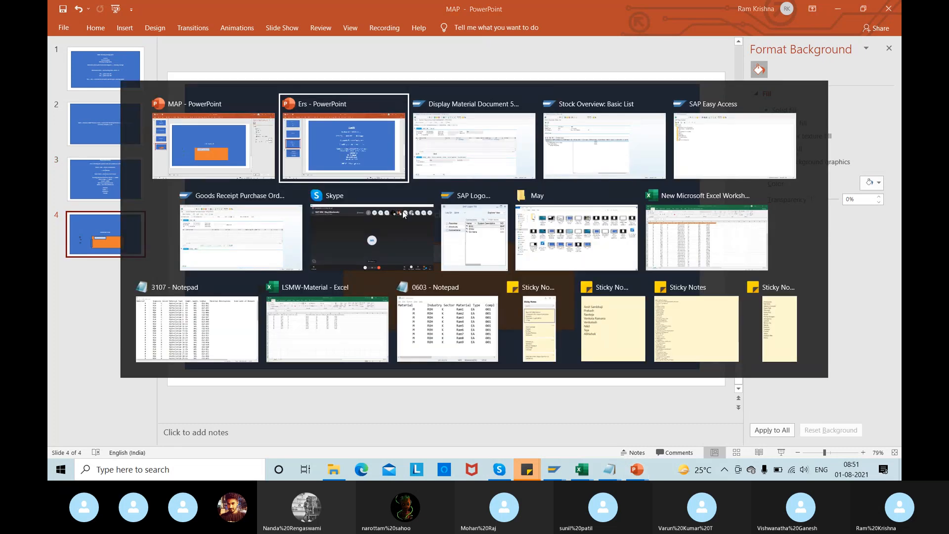
pyautogui.hotkey('alt', 'Tab')
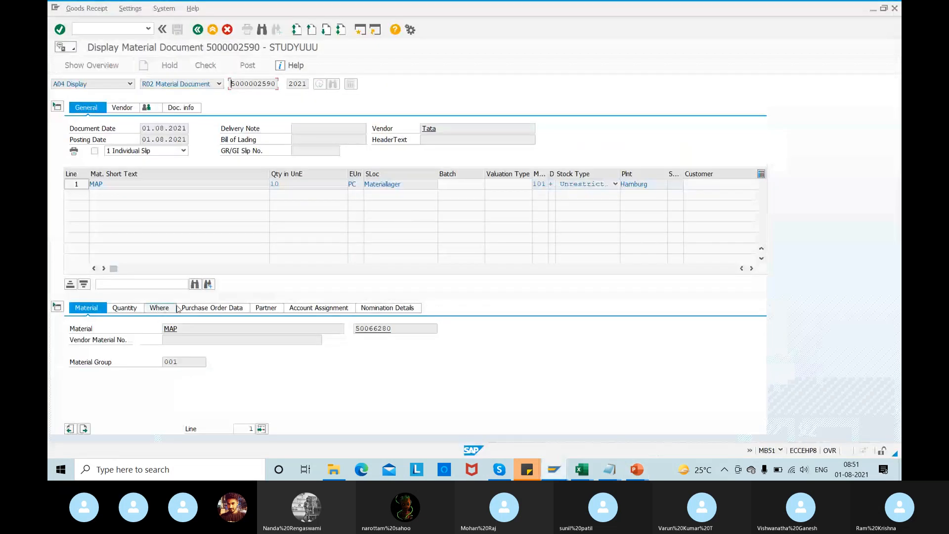
pyautogui.click(202, 308)
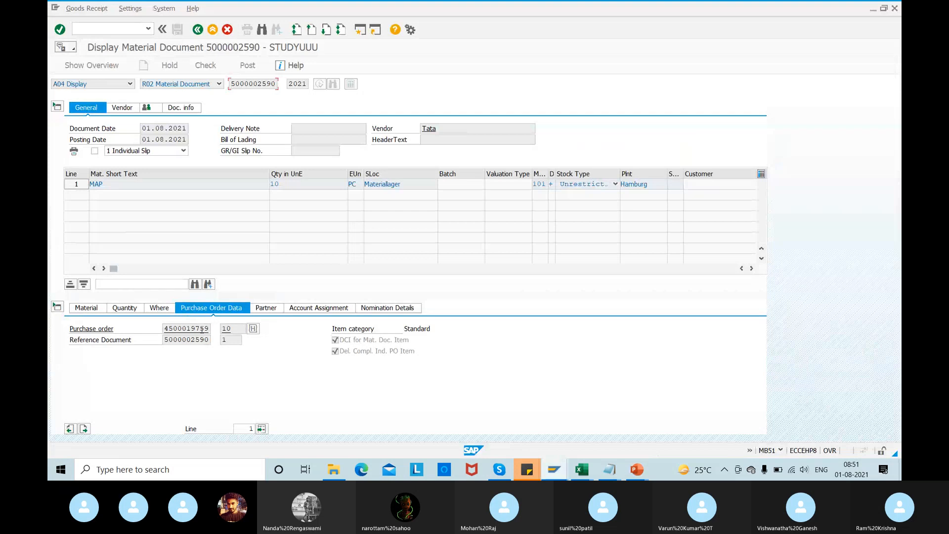
pyautogui.moveTo(165, 329); pyautogui.dragTo(252, 331)
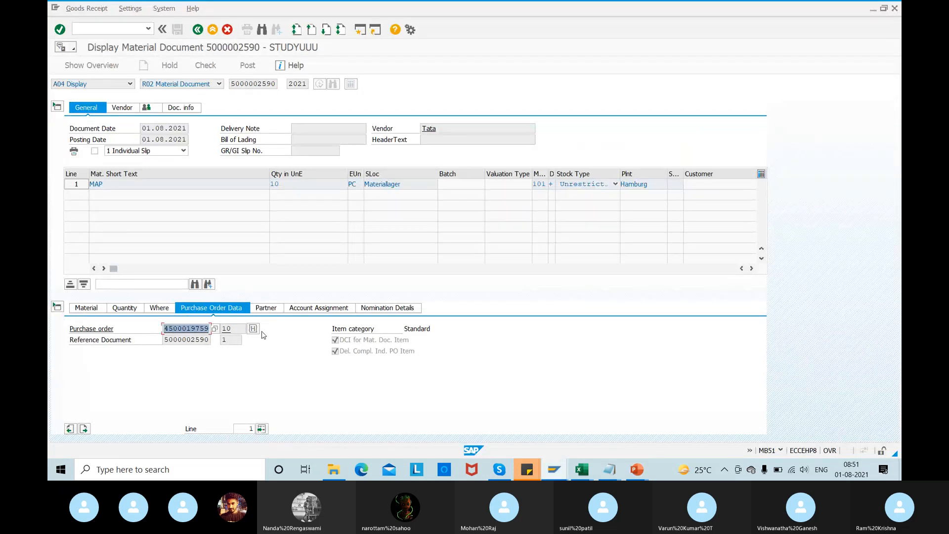
pyautogui.hotkey('ctrl', 'c')
pyautogui.click(159, 310)
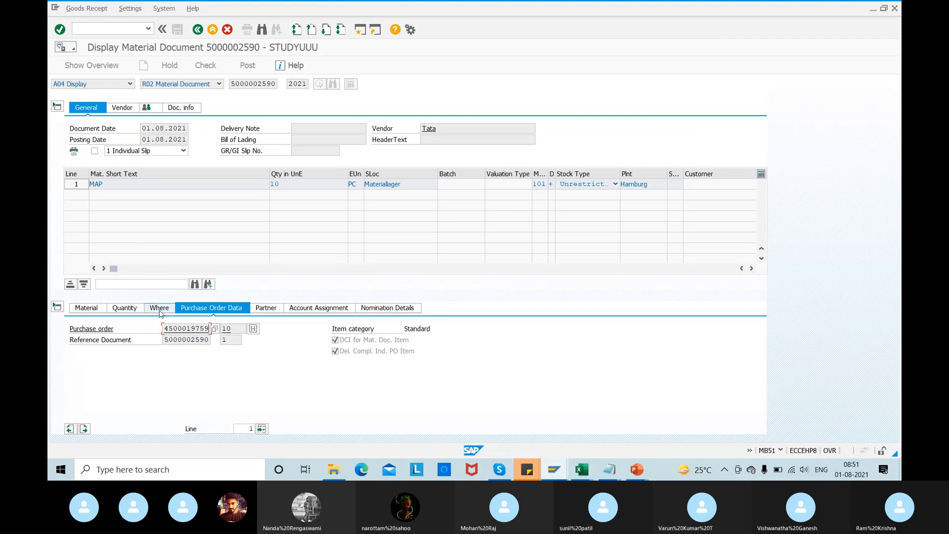
pyautogui.click(128, 313)
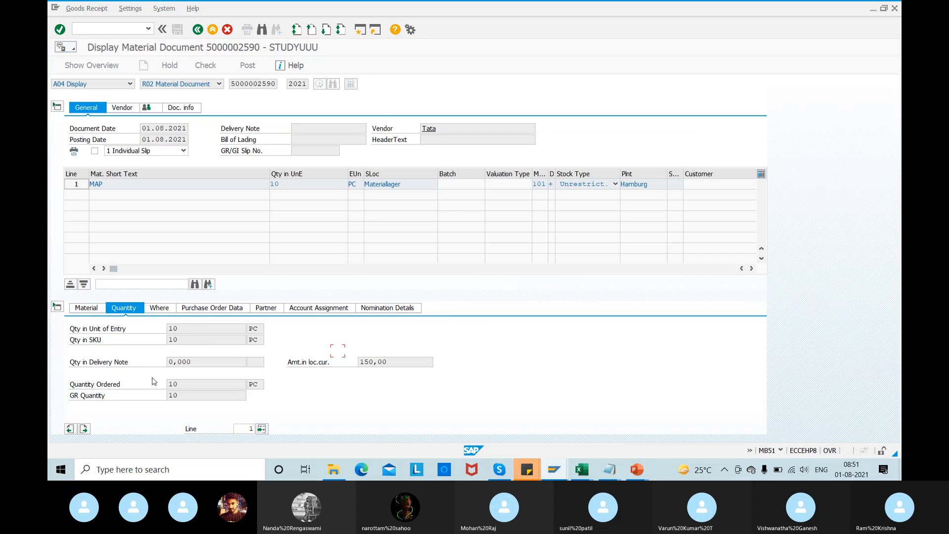
# - Switch to the stock overview, select its material number and return to the material document display
pyautogui.hotkey('alt', 'Tab')
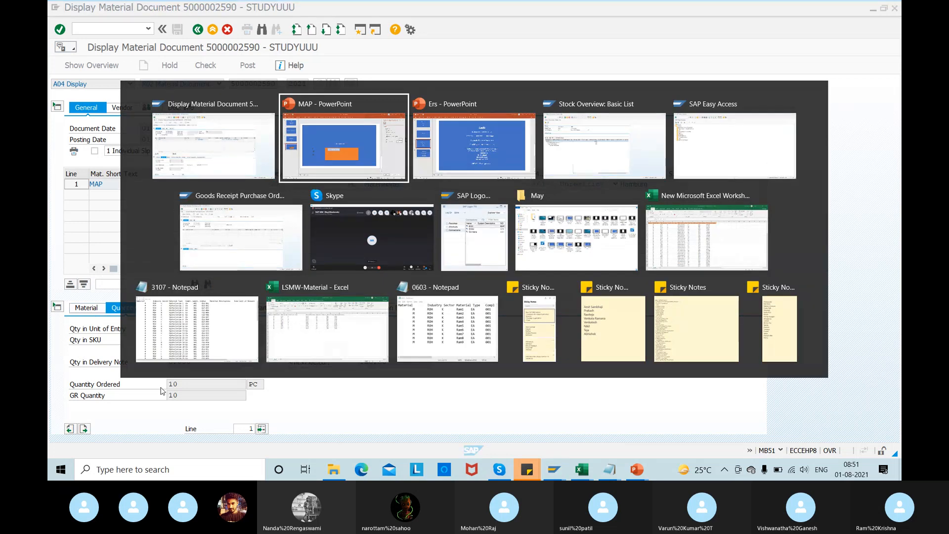
pyautogui.hotkey('alt', 'Tab')
pyautogui.hotkey('alt', 'shift', 'Tab')
pyautogui.hotkey('alt', 'shift', 'Tab')
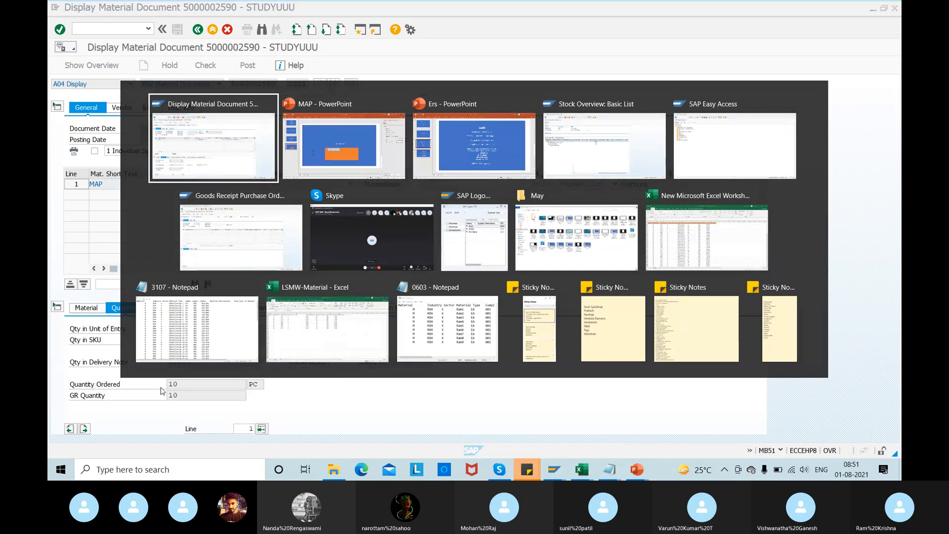
pyautogui.hotkey('alt', 'Tab')
pyautogui.hotkey('alt', 'Tab')
pyautogui.hotkey('alt', 'Tab')
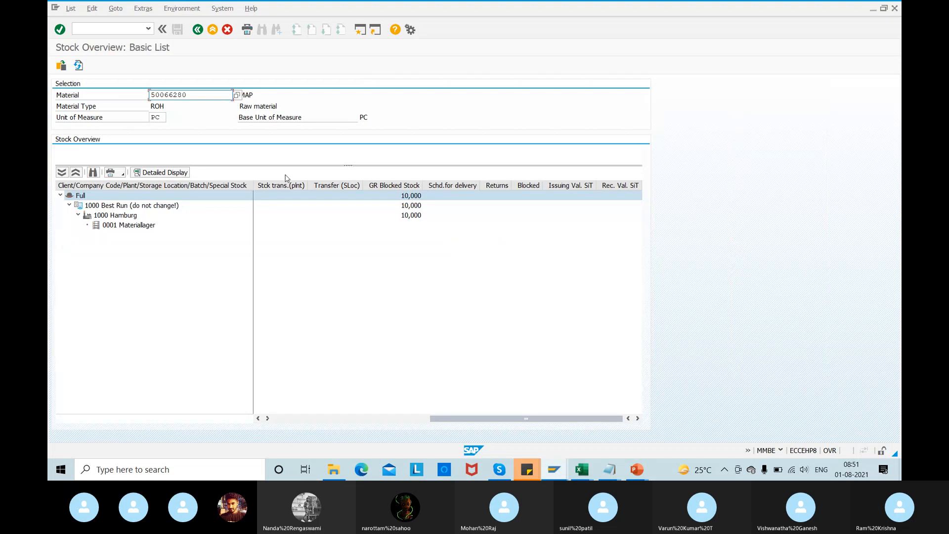
pyautogui.moveTo(201, 94); pyautogui.dragTo(73, 94)
pyautogui.click(72, 94)
pyautogui.hotkey('alt', 'Tab')
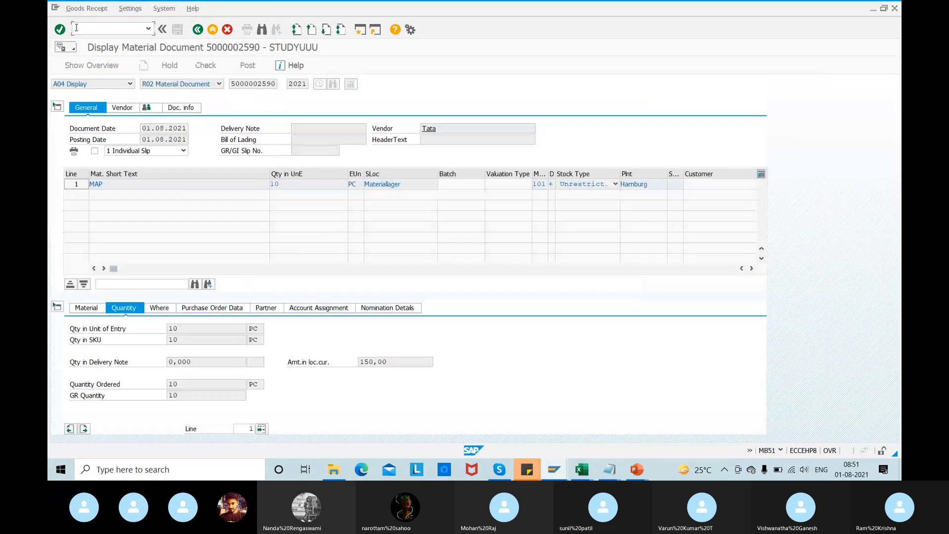
# - Reopen the movement type 101 document of material 50066280 from a fresh MB51 list and copy its document number
pyautogui.write('/nmb51')
pyautogui.press('Return')
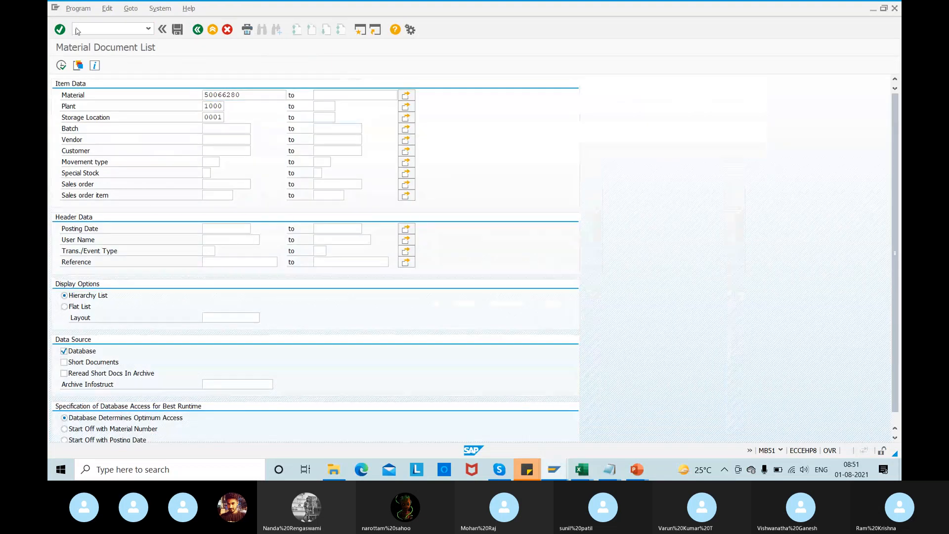
pyautogui.click(61, 65)
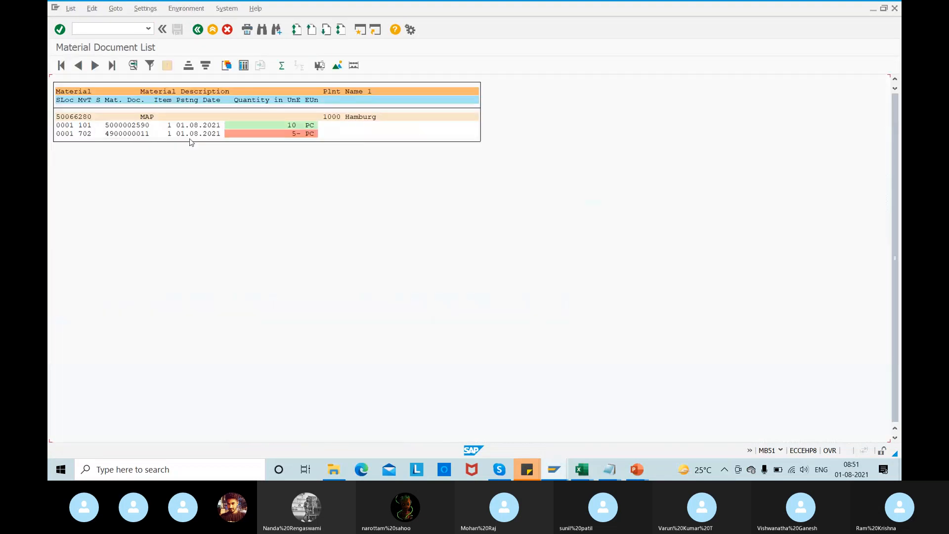
pyautogui.doubleClick(130, 127)
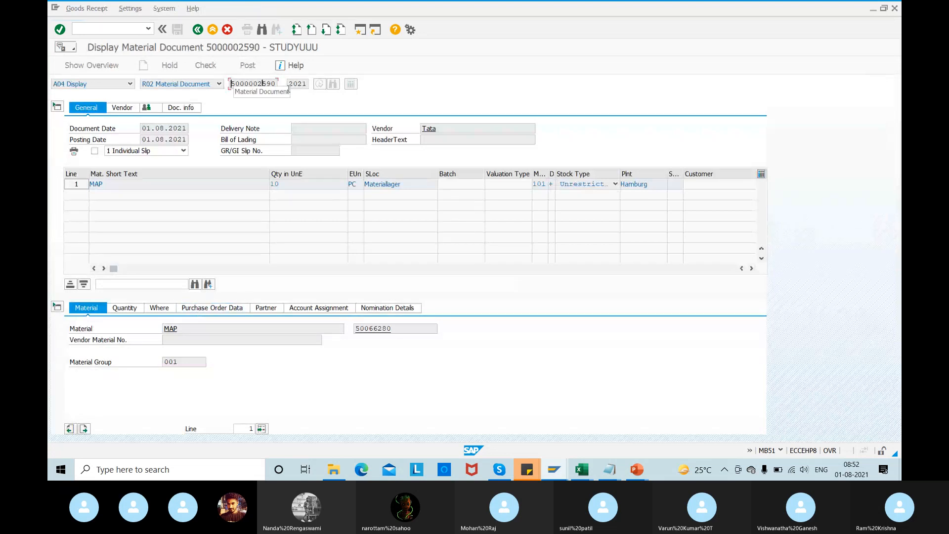
pyautogui.moveTo(231, 84); pyautogui.dragTo(309, 92)
pyautogui.hotkey('ctrl', 'c')
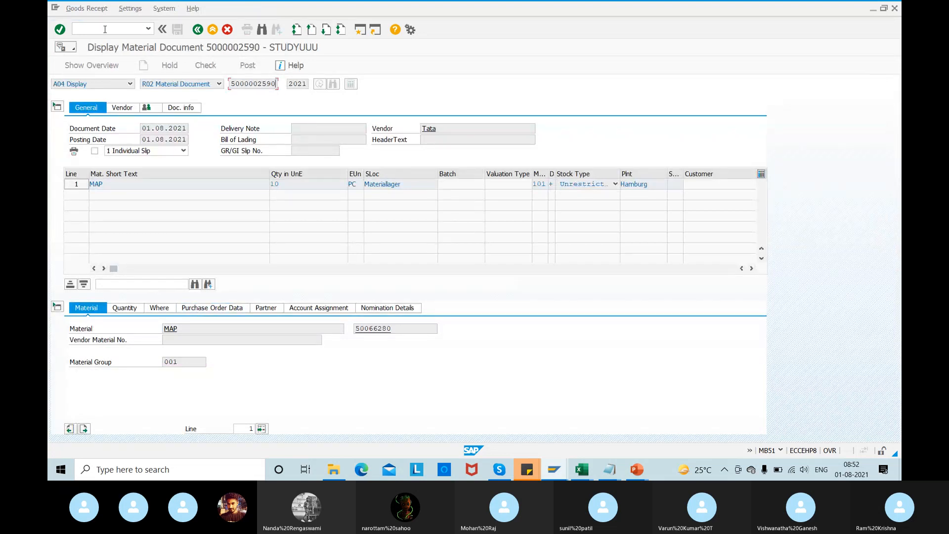
# - Start MIGO in the SAP Easy Access session and set the default movement type to 105
pyautogui.hotkey('alt', 'Tab')
pyautogui.hotkey('alt', 'Tab')
pyautogui.hotkey('alt', 'Tab')
pyautogui.hotkey('alt', 'Tab')
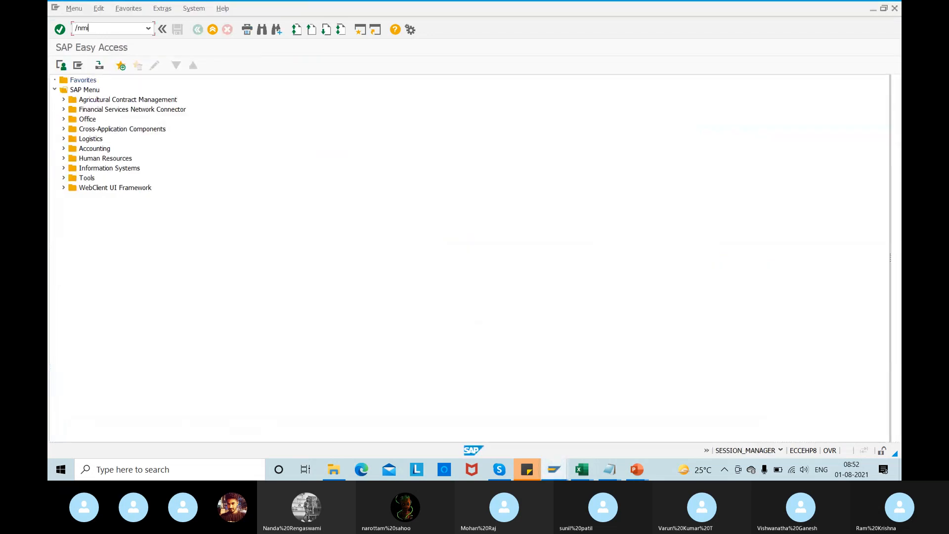
pyautogui.write('/nmigo')
pyautogui.press('Return')
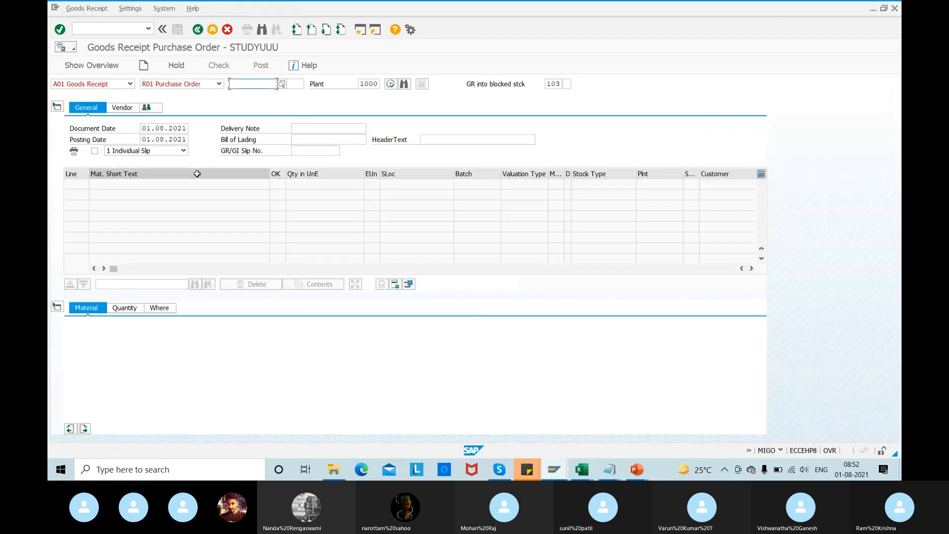
pyautogui.click(557, 83)
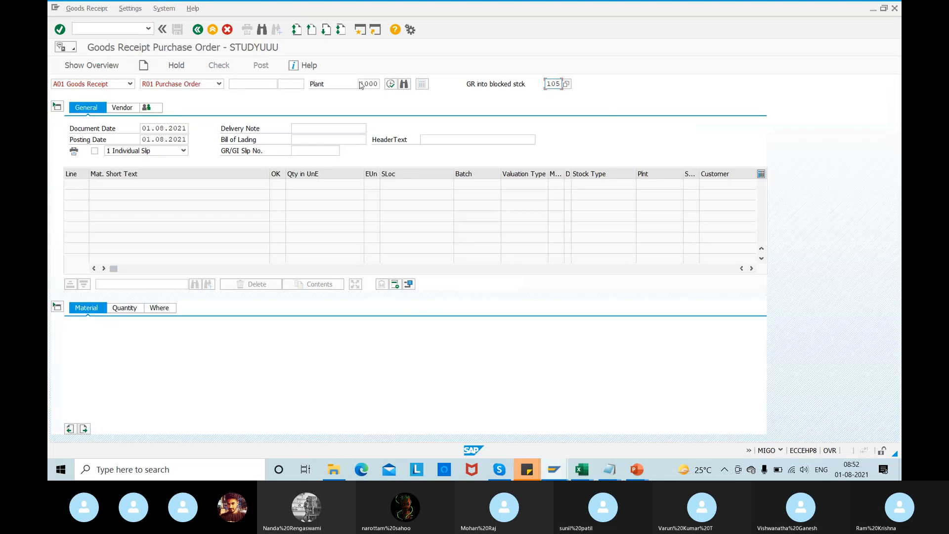
# - Try to load the purchase order of the 101 document into the movement type 105 goods receipt, after looking up its number
pyautogui.click(247, 83)
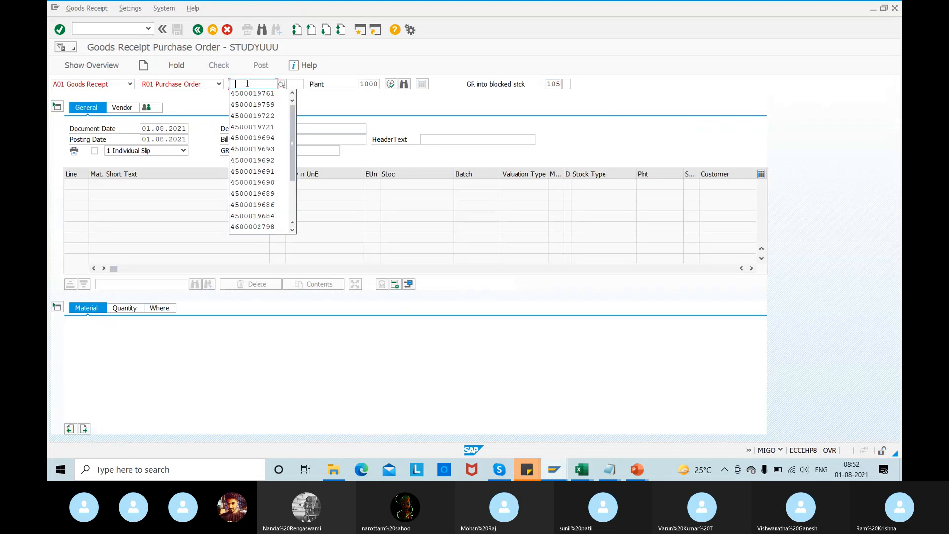
pyautogui.hotkey('alt', 'Tab')
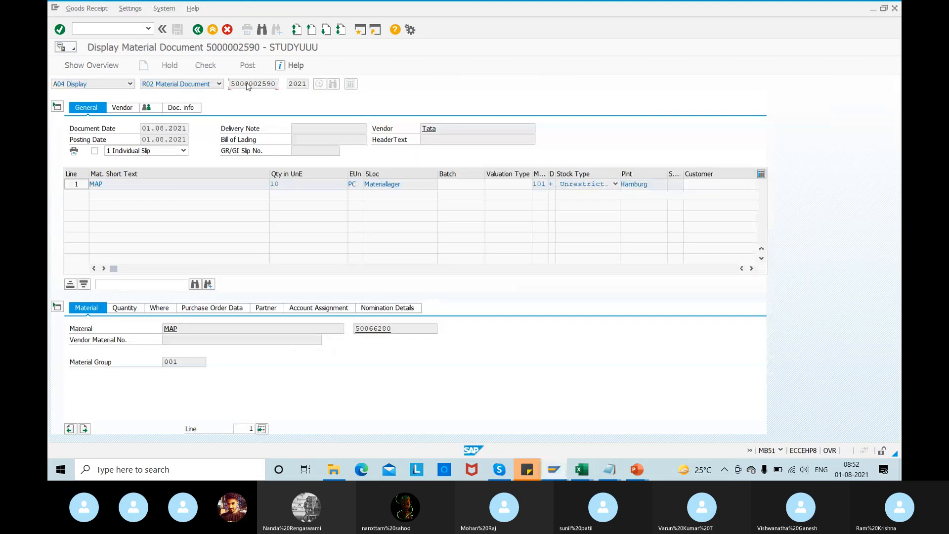
pyautogui.click(221, 308)
pyautogui.hotkey('alt', 'Tab')
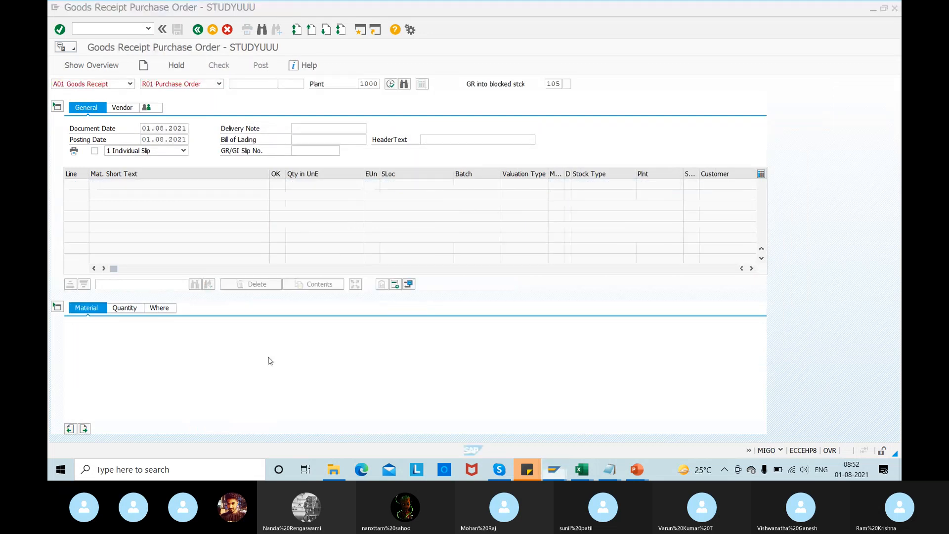
pyautogui.click(252, 83)
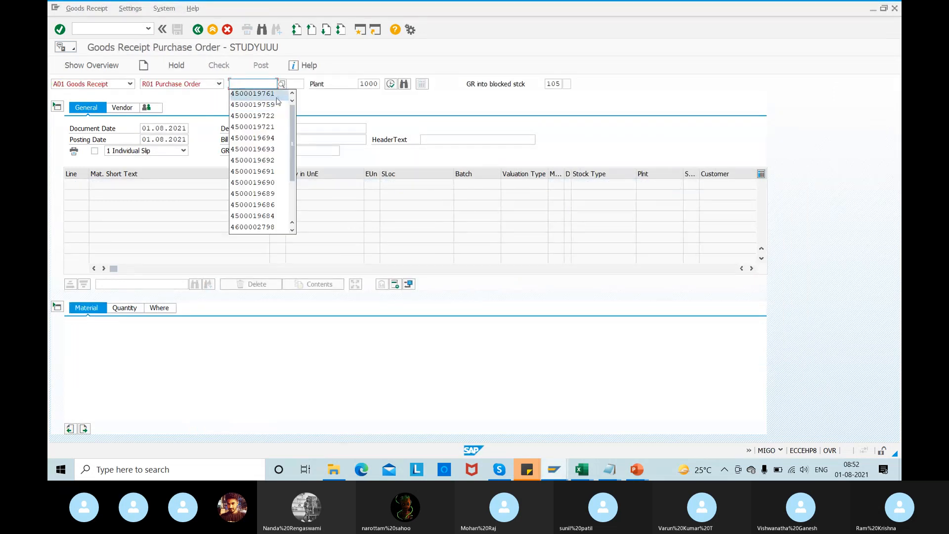
pyautogui.click(272, 109)
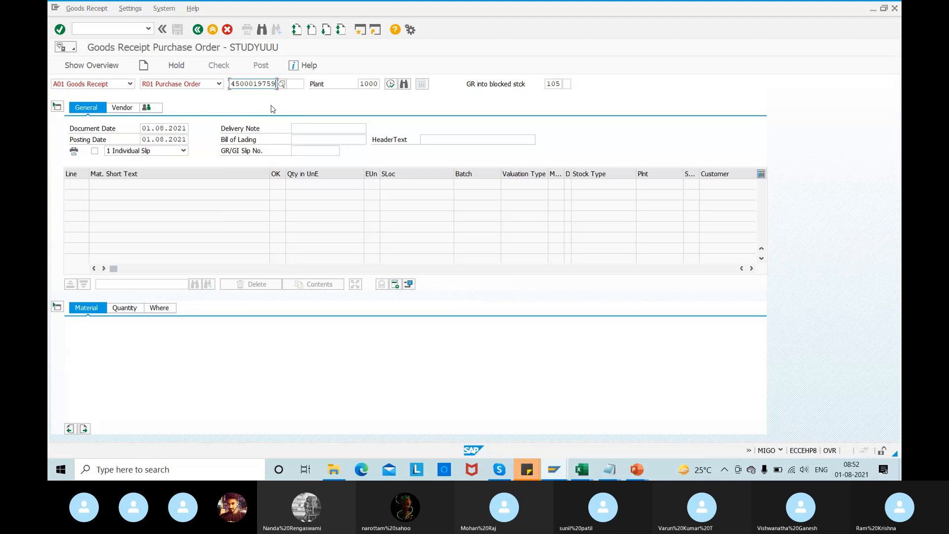
pyautogui.click(391, 83)
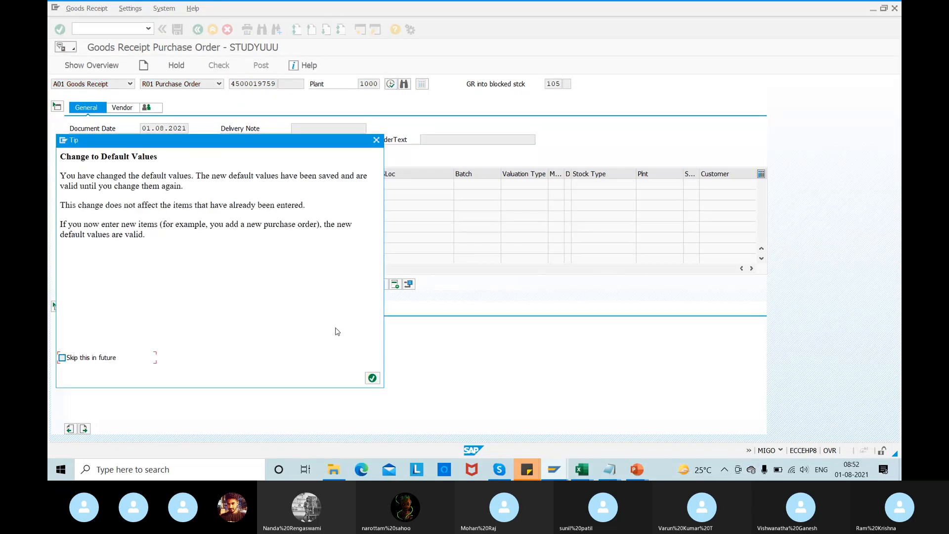
pyautogui.click(372, 378)
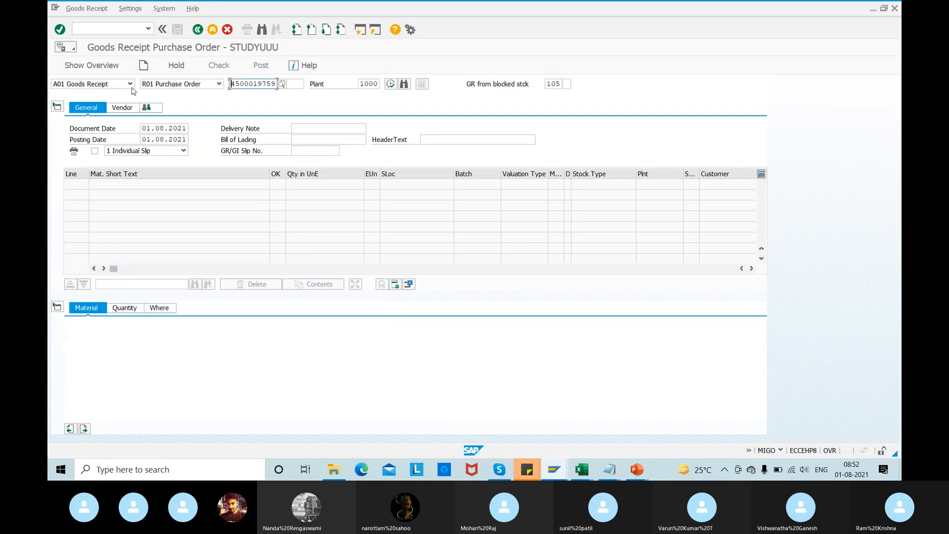
pyautogui.click(390, 83)
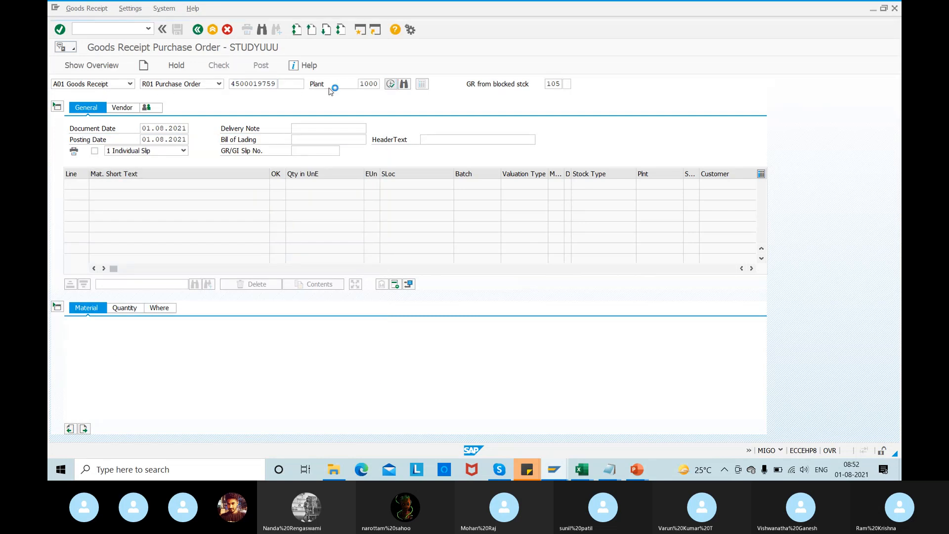
# - Try to load the goods receipt with the 101 material document as reference and look through the available MIGO actions
pyautogui.click(168, 84)
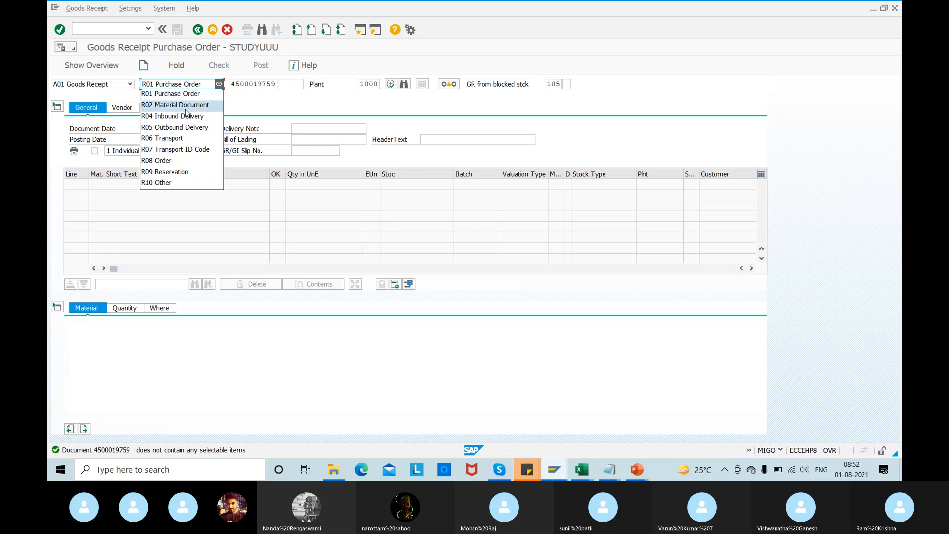
pyautogui.click(178, 104)
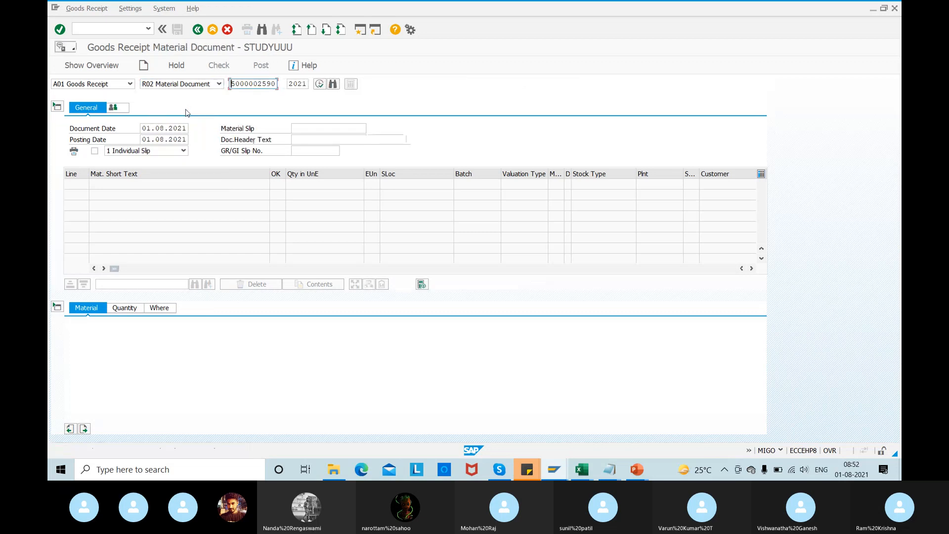
pyautogui.click(318, 84)
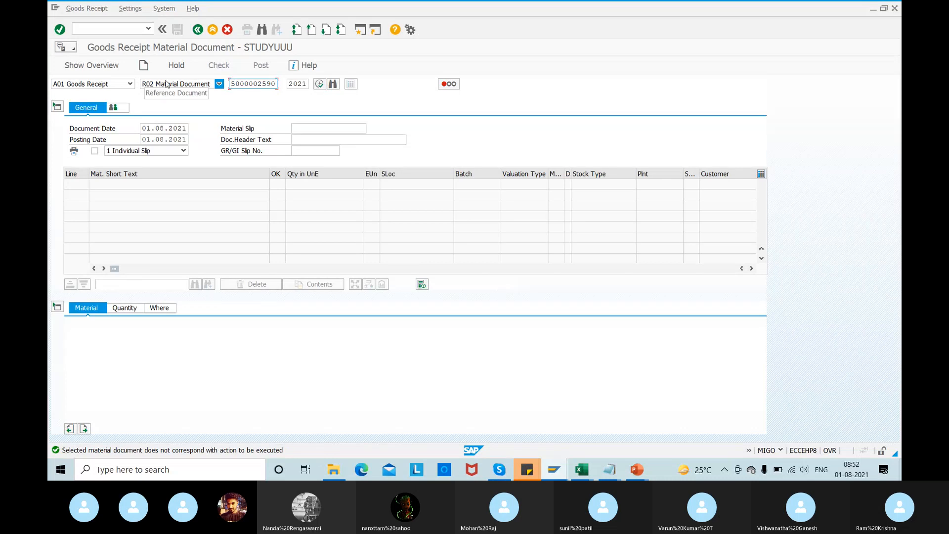
pyautogui.click(107, 84)
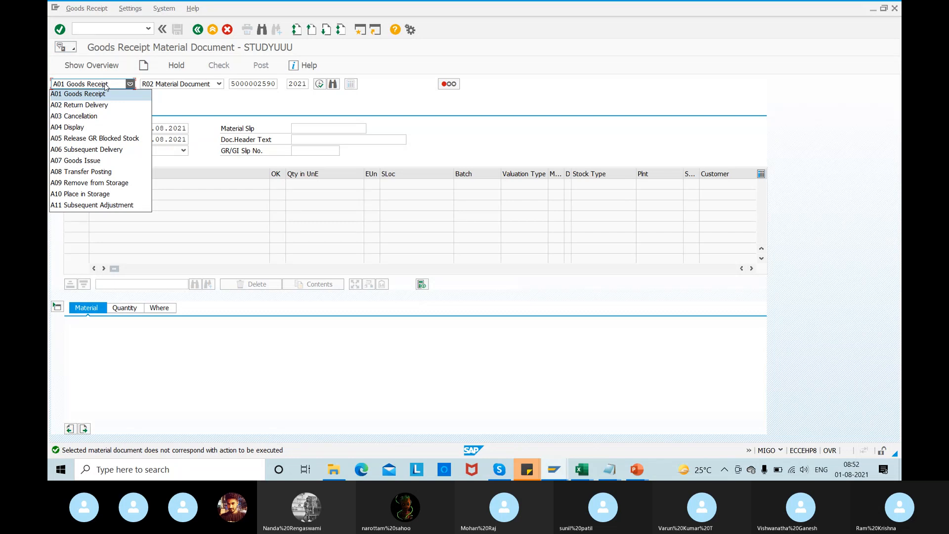
pyautogui.click(258, 154)
# - Start a new purchase order with ME21N and copy the material number from the stock overview for it
pyautogui.hotkey('alt', 'Tab')
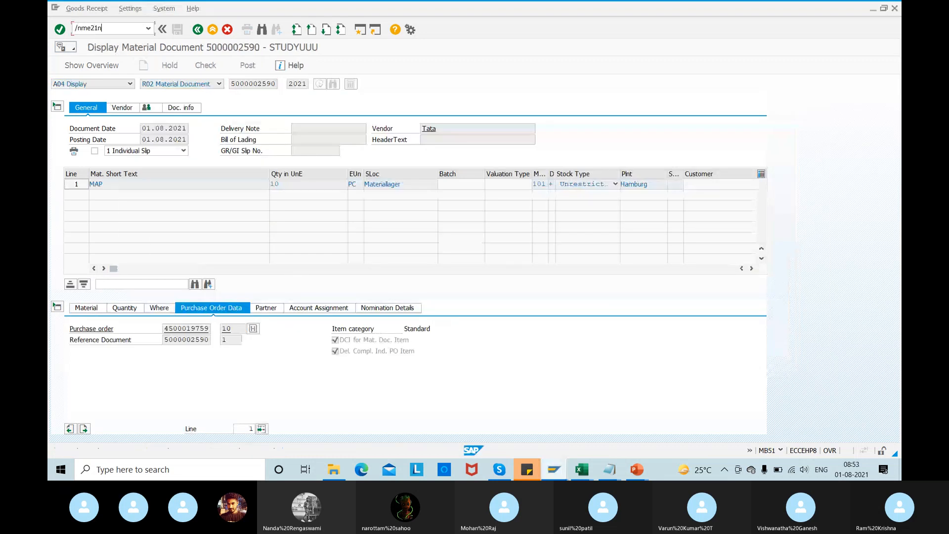
pyautogui.write('/nme21n')
pyautogui.press('Return')
pyautogui.hotkey('alt', 'Tab')
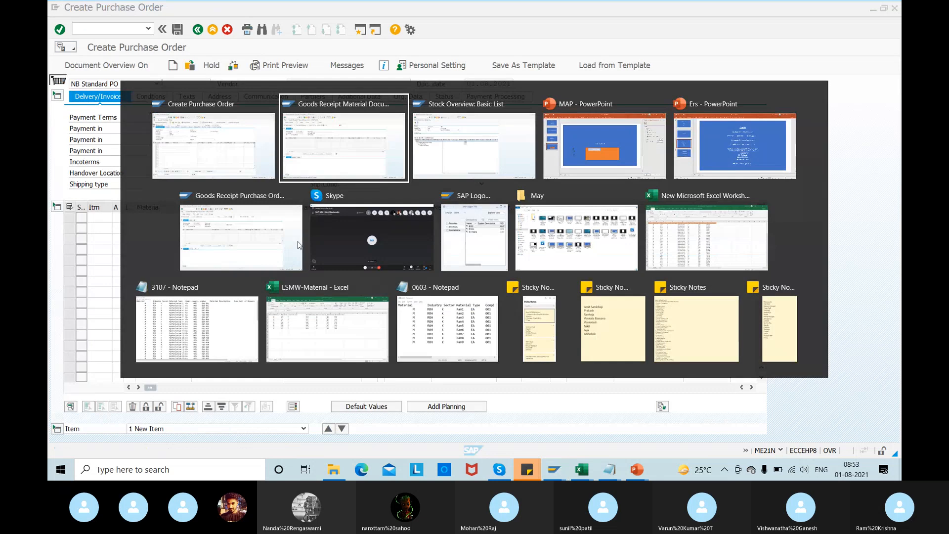
pyautogui.hotkey('alt', 'Tab')
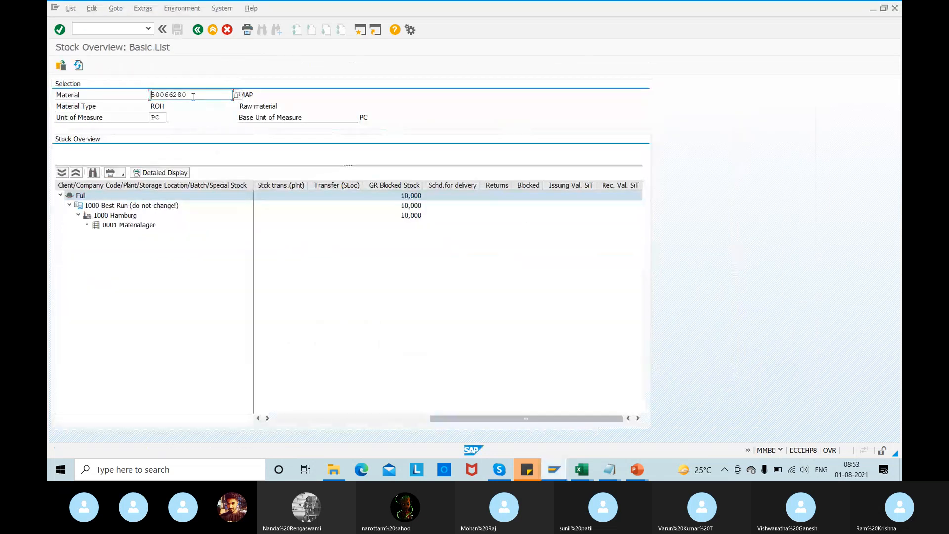
pyautogui.hotkey('ctrl', 'c')
pyautogui.hotkey('alt', 'Tab')
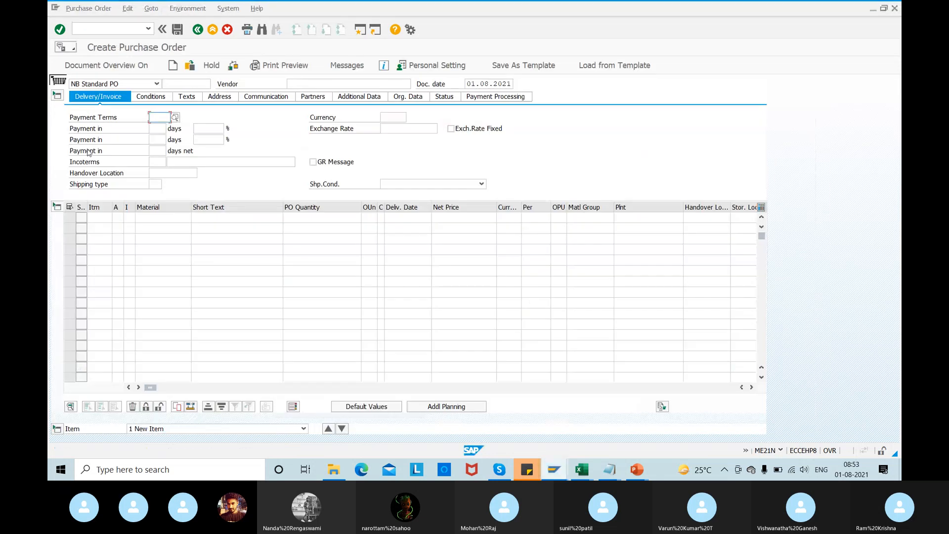
# - Enter material 50066280 as the first purchase order item, with plant 1000 and quantity 10
pyautogui.click(150, 224)
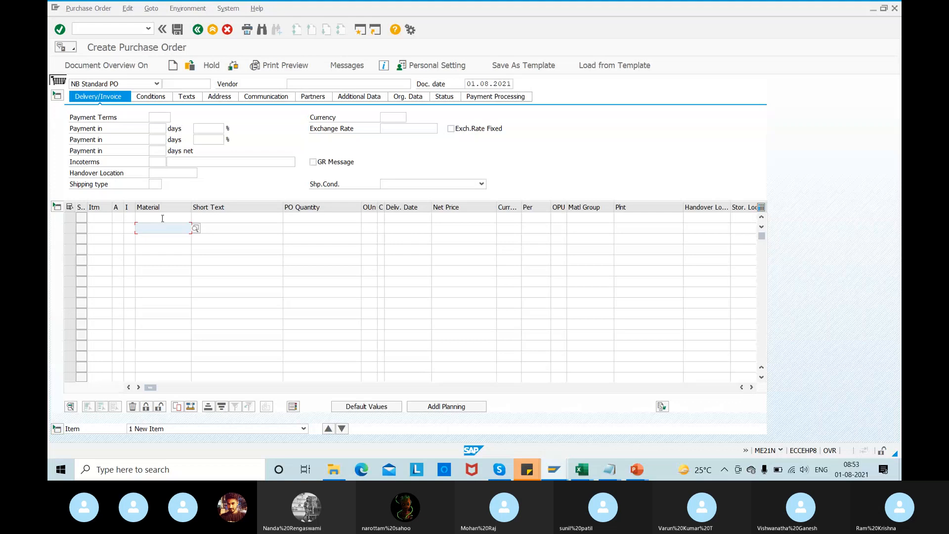
pyautogui.click(162, 218)
pyautogui.hotkey('ctrl', 'v')
pyautogui.click(640, 218)
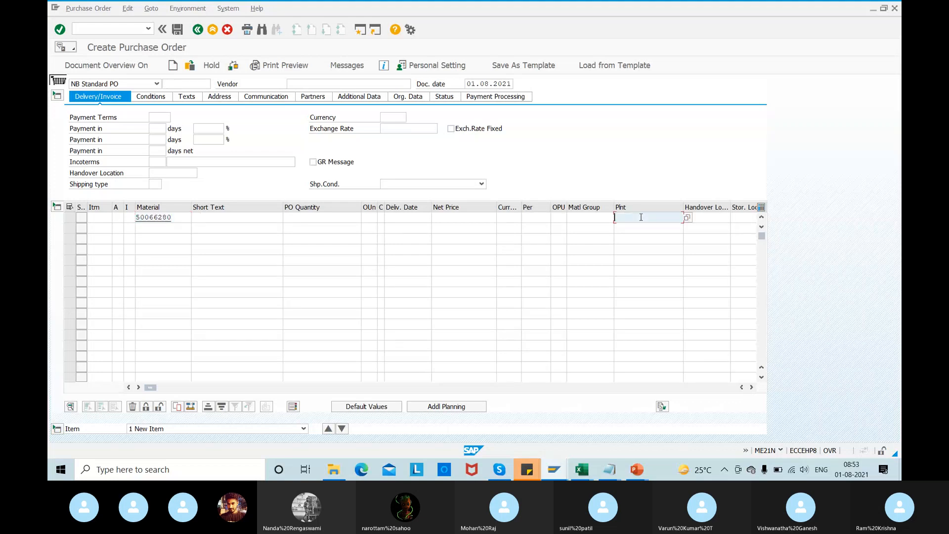
pyautogui.write('1000')
pyautogui.press('Return')
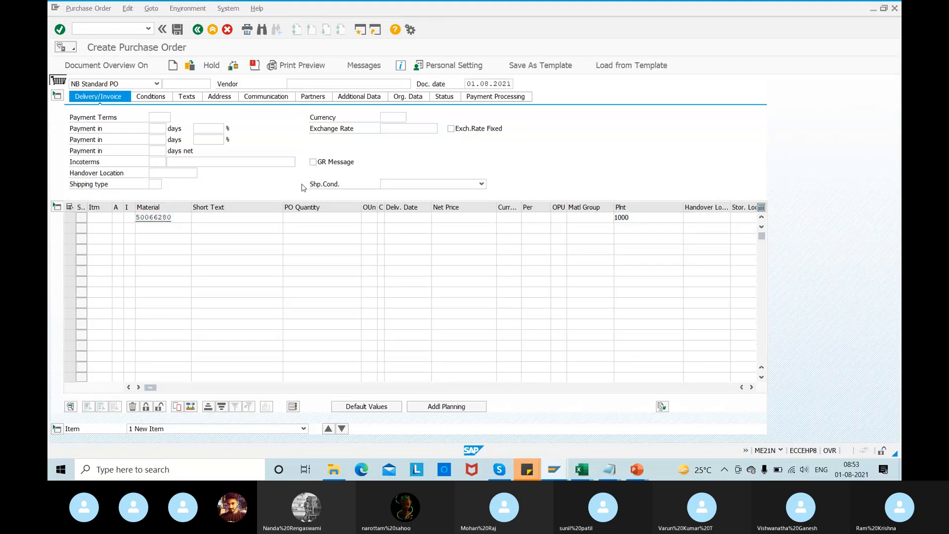
pyautogui.click(323, 218)
pyautogui.write('10')
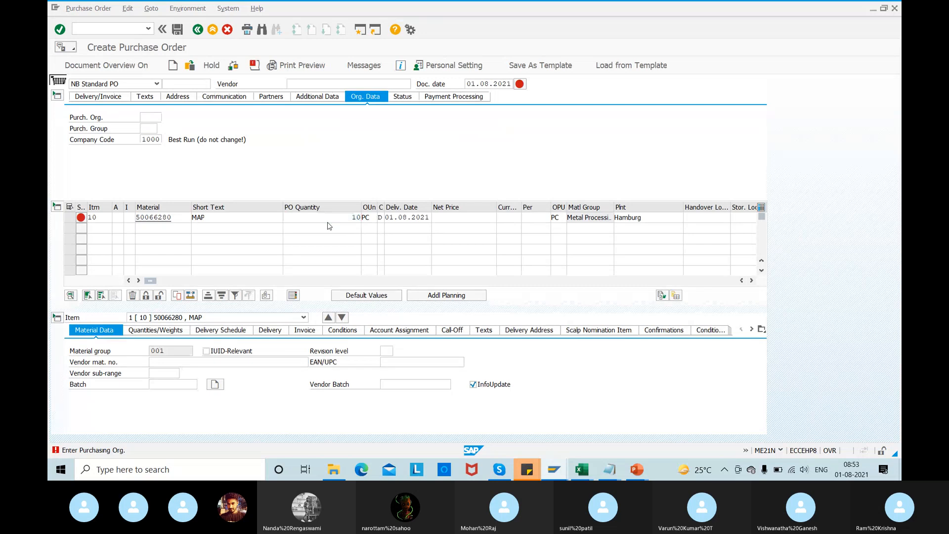
pyautogui.press('Return')
# - Enter purchasing organization 1000, purchasing group 100 and vendor Tata in the purchase order header, and save the order
pyautogui.write('1000')
pyautogui.press('Tab')
pyautogui.write('1')
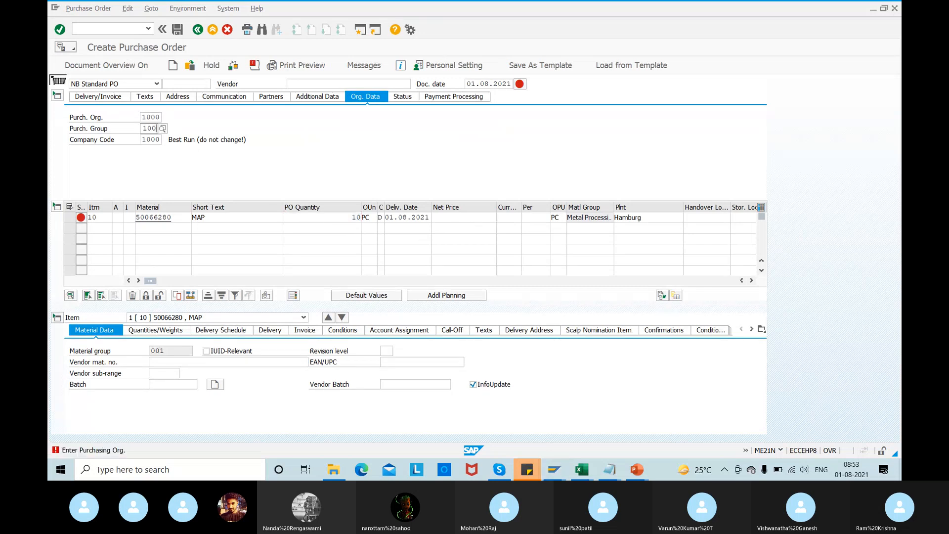
pyautogui.press('Return')
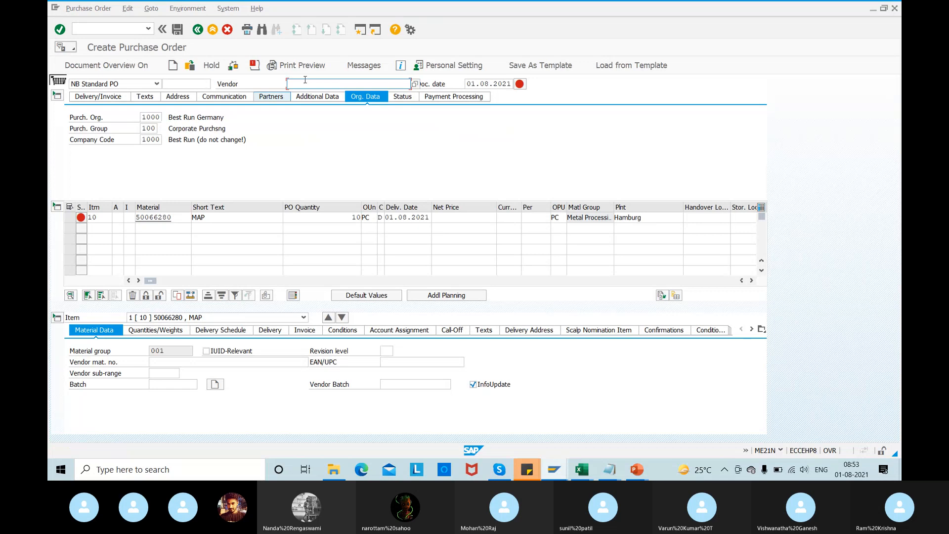
pyautogui.write('100630')
pyautogui.press('Return')
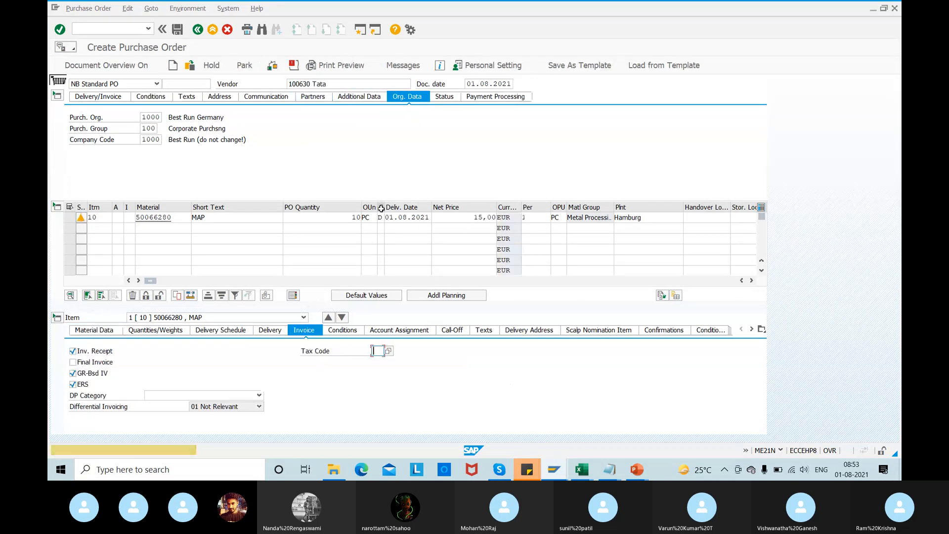
pyautogui.click(177, 29)
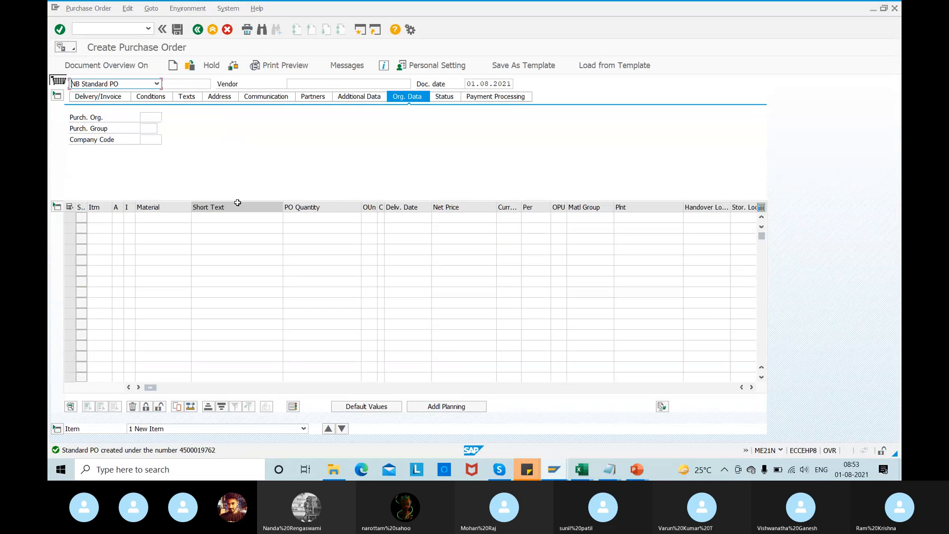
# - Open the newly saved purchase order for display
pyautogui.click(190, 67)
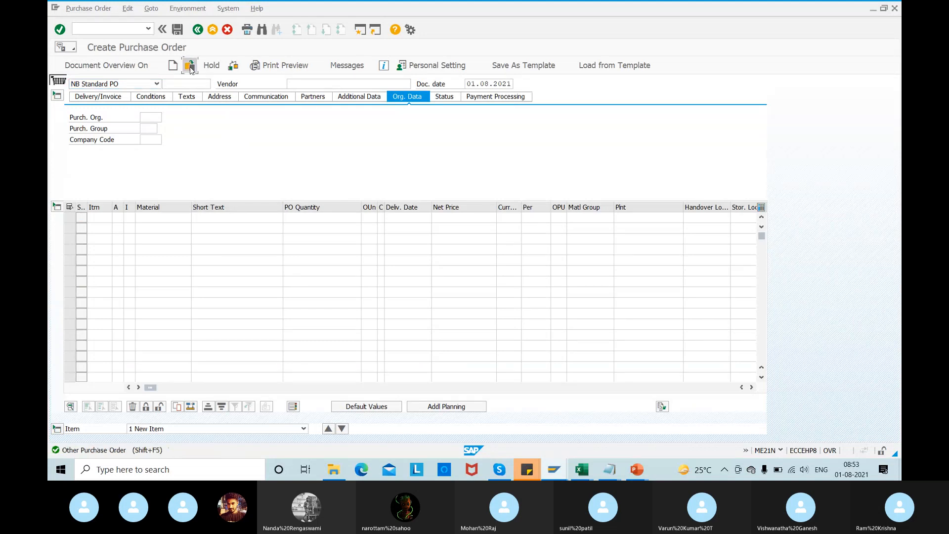
pyautogui.press('Return')
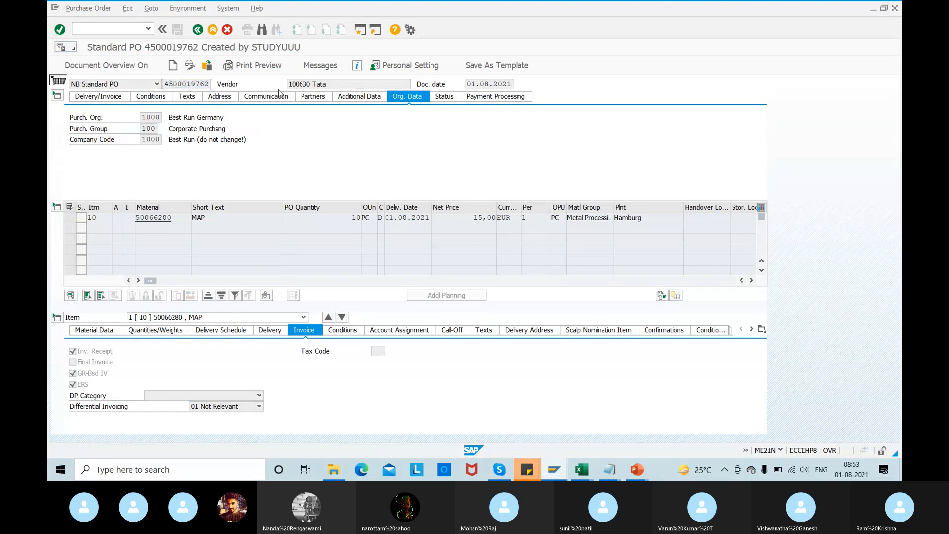
# - Switch to the MIGO session and set it to A01 Goods Receipt with R01 Purchase Order as the reference
pyautogui.hotkey('alt', 'Tab')
pyautogui.hotkey('alt', 'Tab')
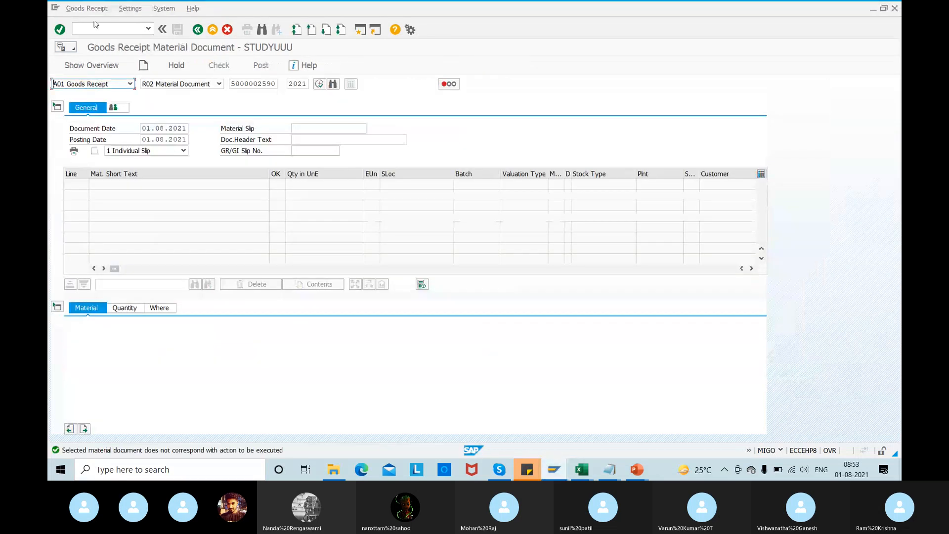
pyautogui.click(87, 84)
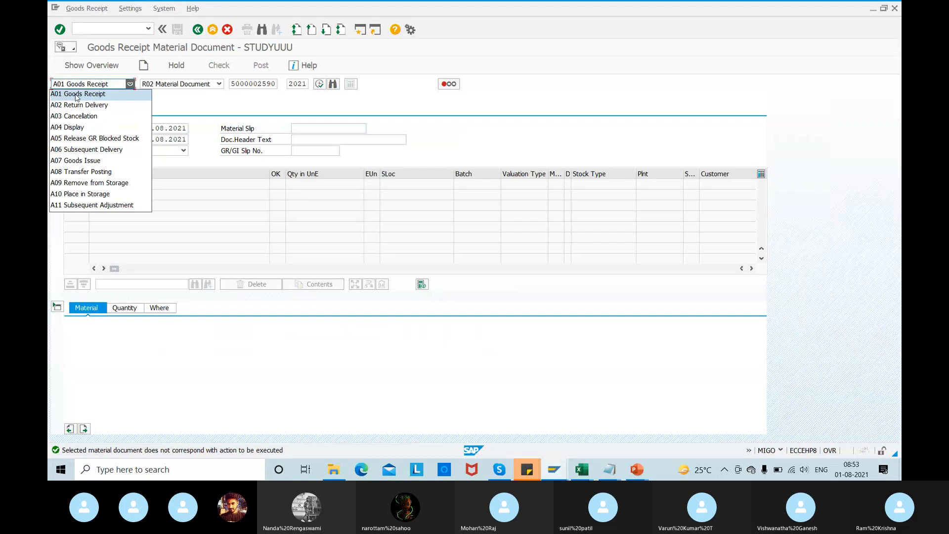
pyautogui.click(76, 97)
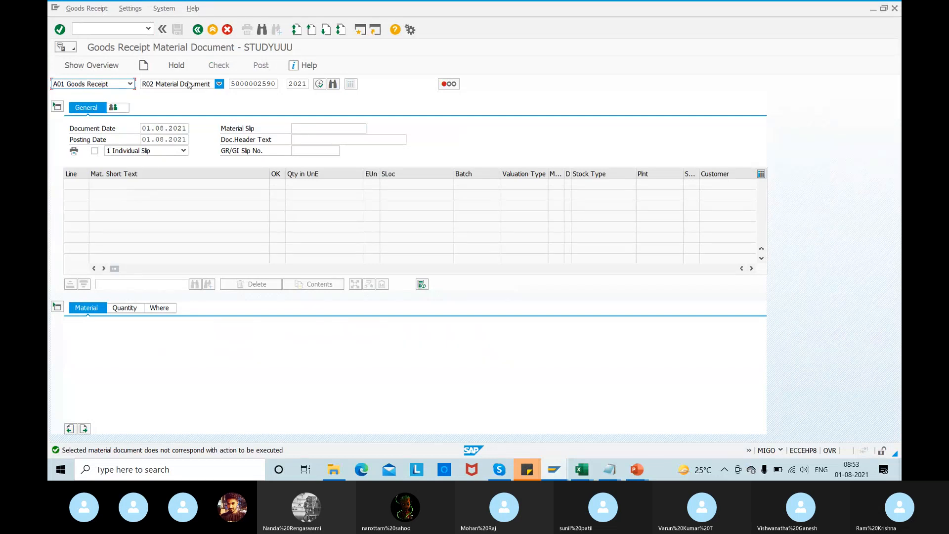
pyautogui.click(219, 83)
pyautogui.click(171, 97)
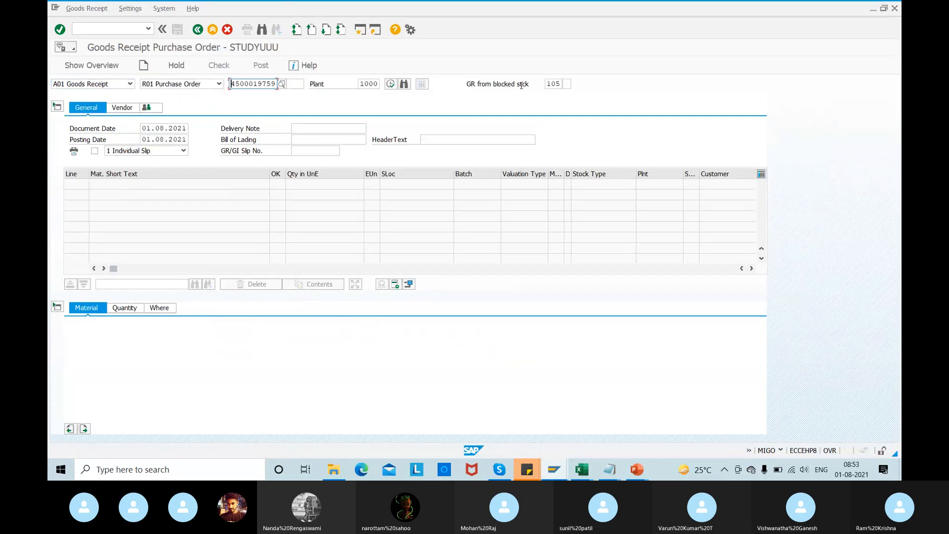
# - Set the movement type to 103, GR into blocked stock, and try to load the previously entered purchase order
pyautogui.click(556, 85)
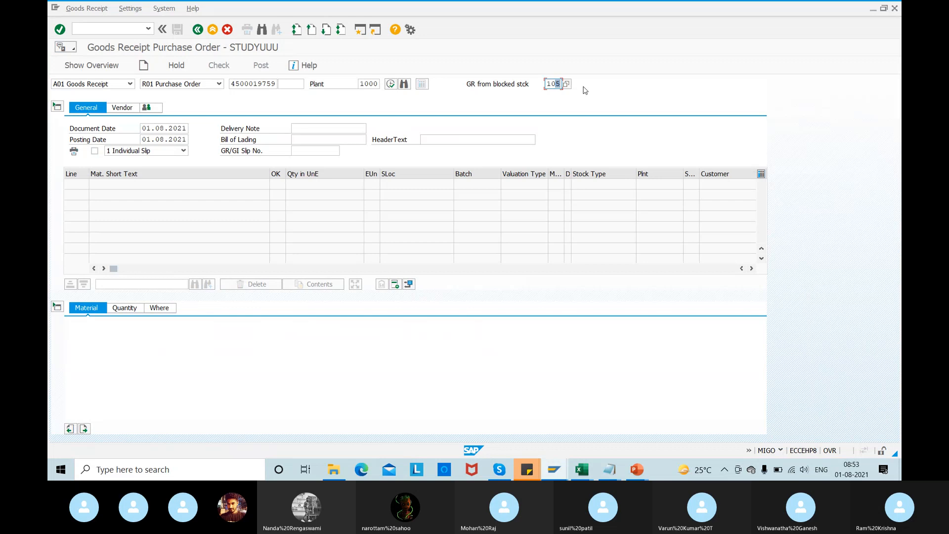
pyautogui.write('3')
pyautogui.press('Return')
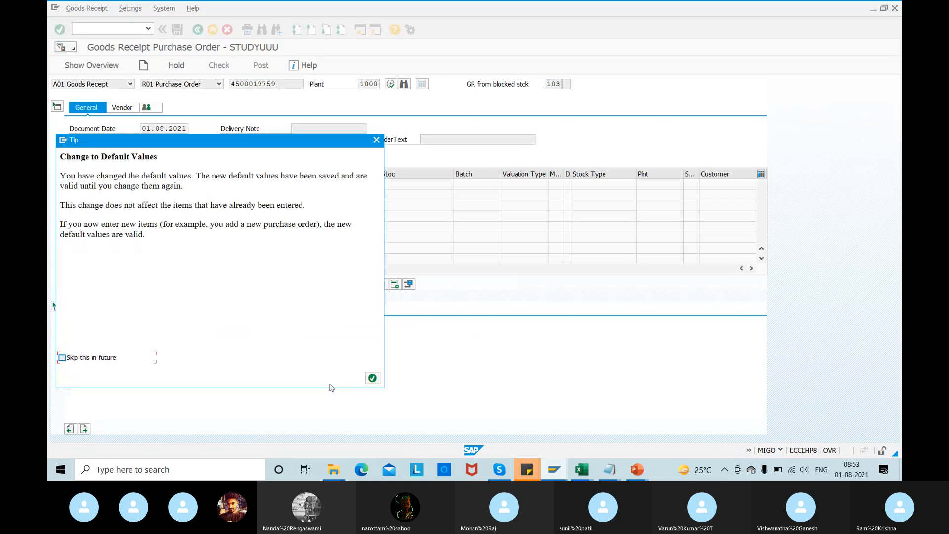
pyautogui.click(372, 378)
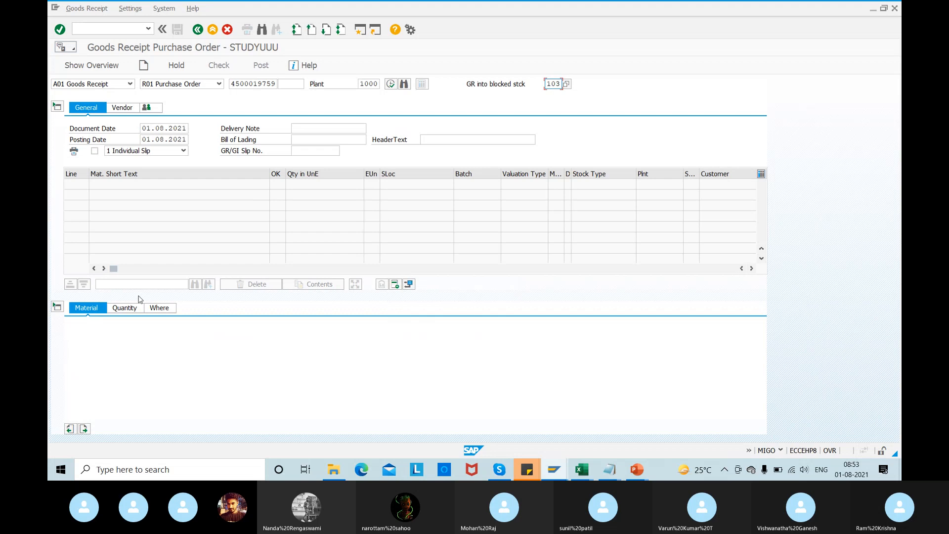
pyautogui.click(390, 84)
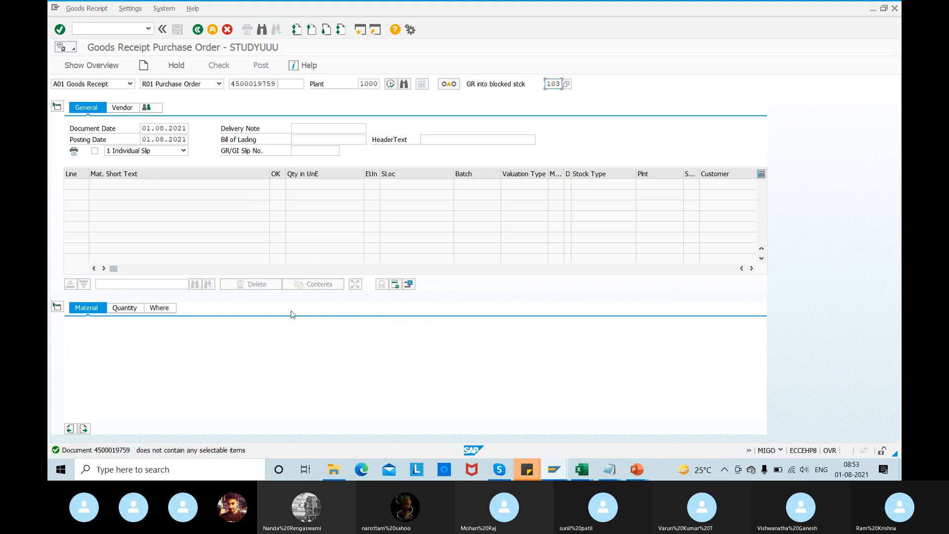
# - Replace the purchase order number in MIGO with the one copied from the new purchase order and load its items
pyautogui.doubleClick(235, 84)
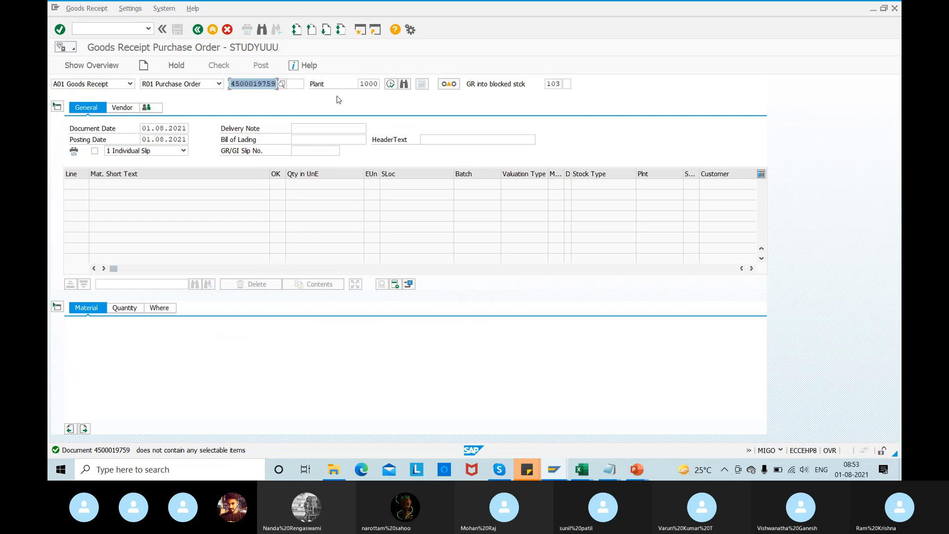
pyautogui.hotkey('alt', 'Tab')
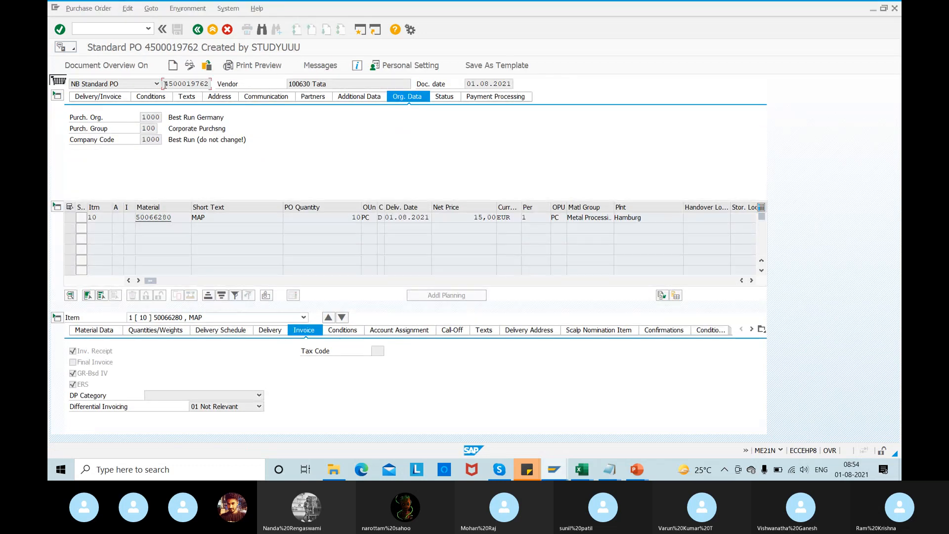
pyautogui.doubleClick(166, 85)
pyautogui.hotkey('ctrl', 'c')
pyautogui.hotkey('alt', 'Tab')
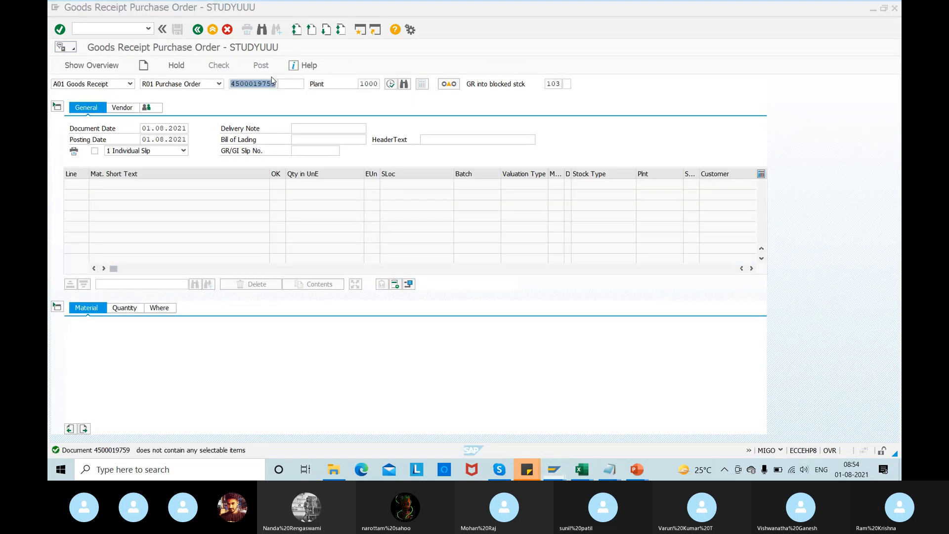
pyautogui.hotkey('ctrl', 'v')
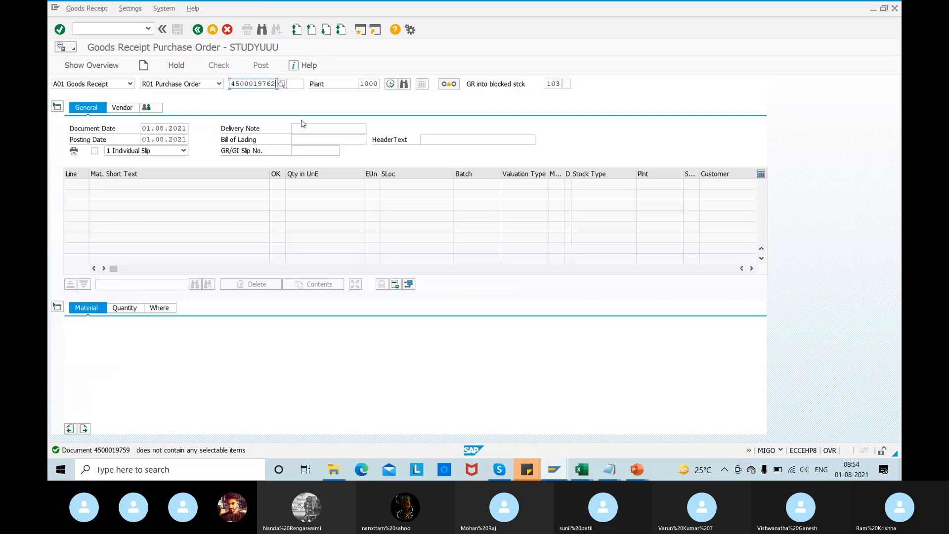
pyautogui.press('Return')
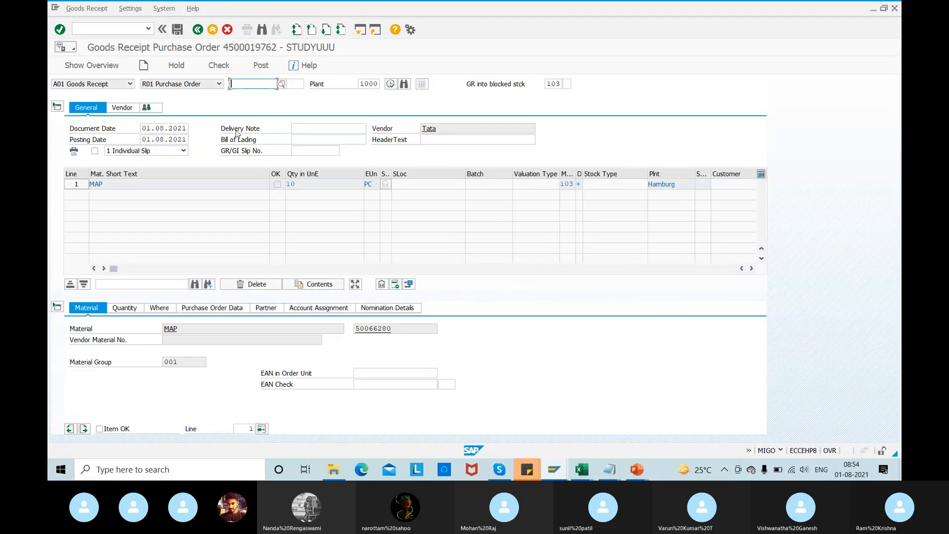
# - Mark the MAP item as OK on its location details, then check and post the 103 goods receipt
pyautogui.click(159, 308)
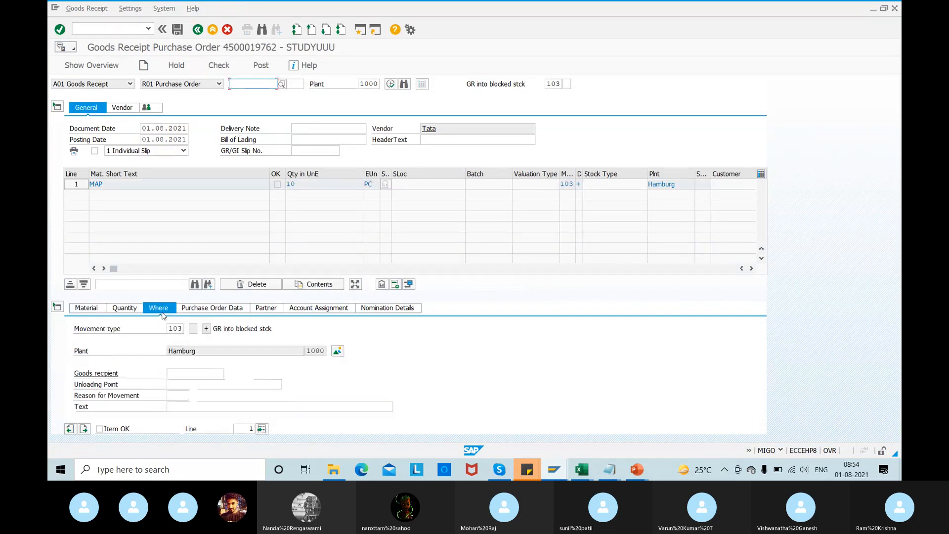
pyautogui.click(108, 430)
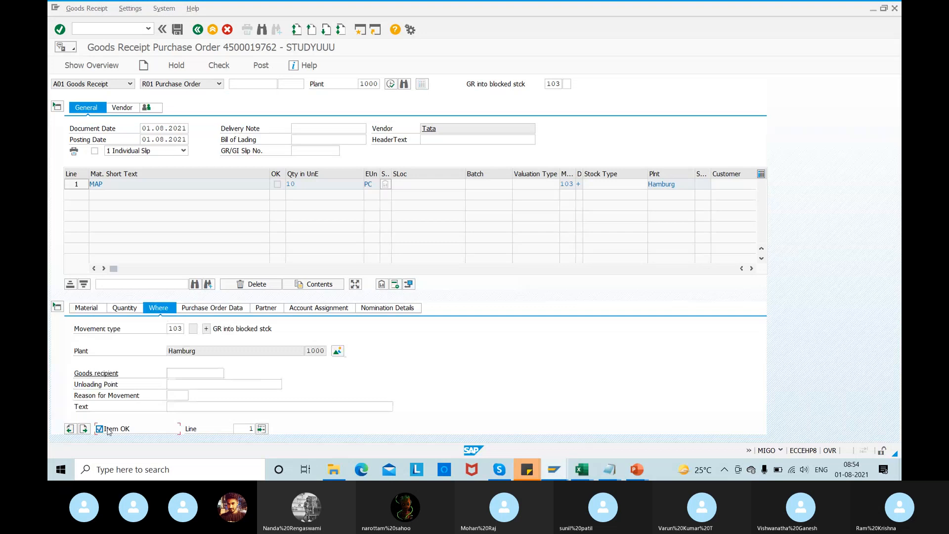
pyautogui.click(221, 66)
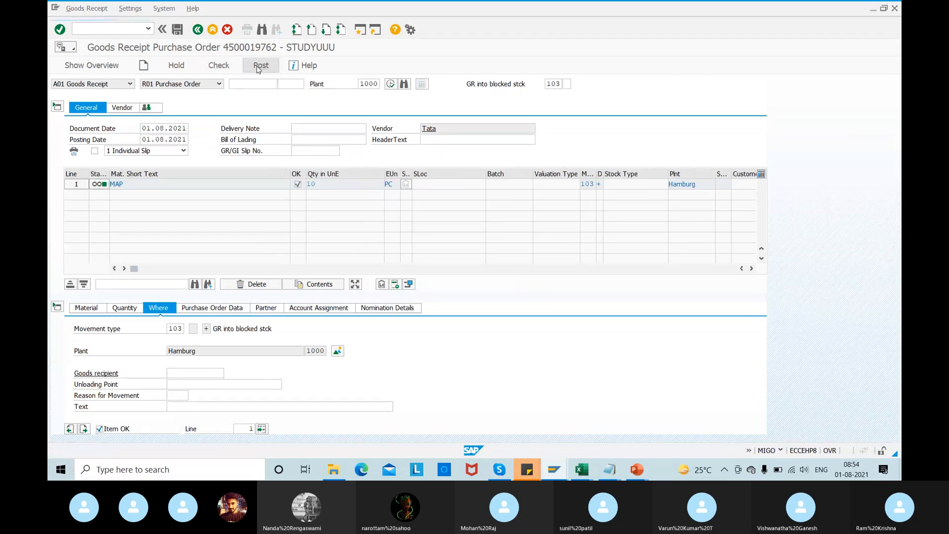
pyautogui.click(257, 66)
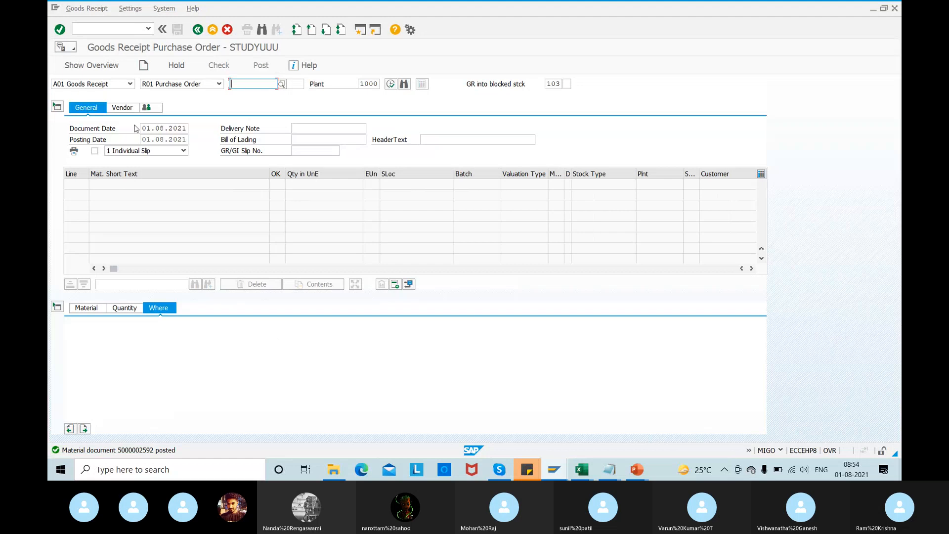
# - Change the MIGO action to A04 Display for the material document just posted
pyautogui.click(79, 83)
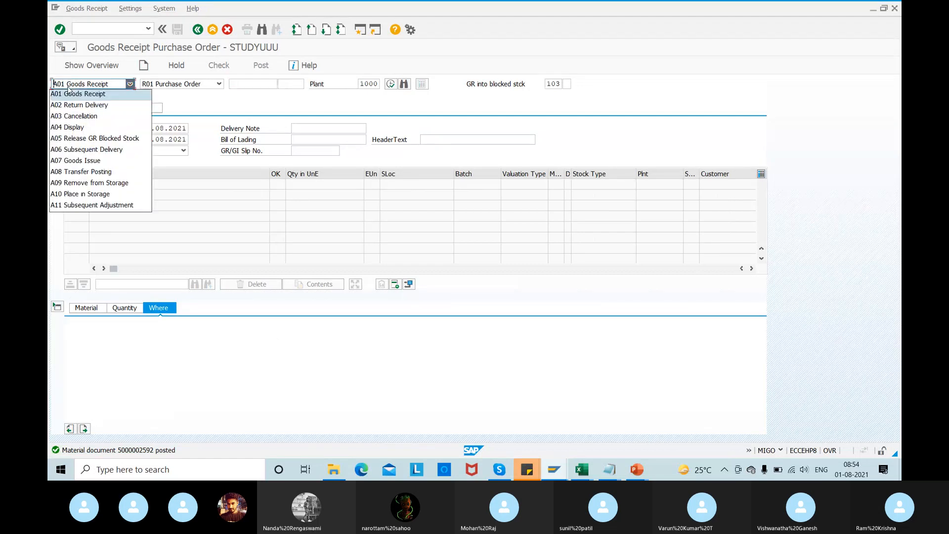
pyautogui.click(69, 127)
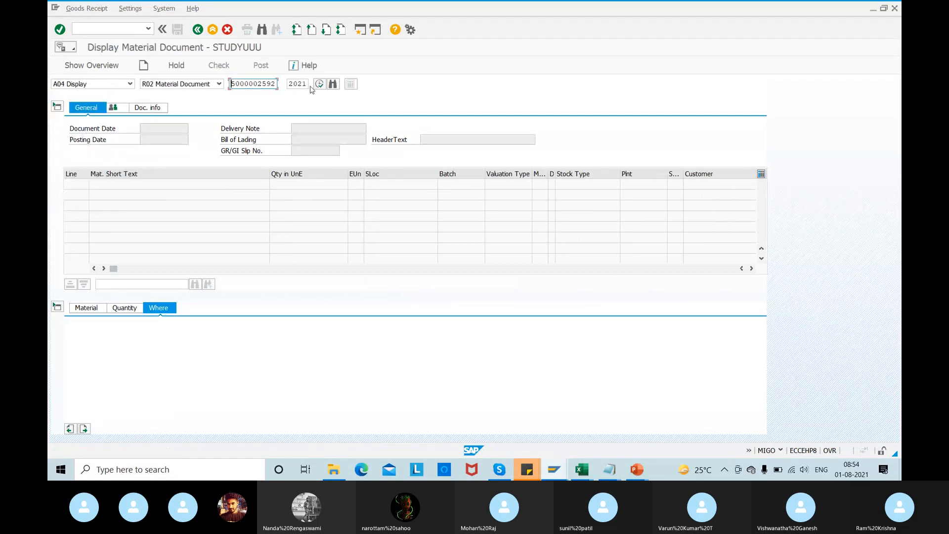
pyautogui.click(319, 84)
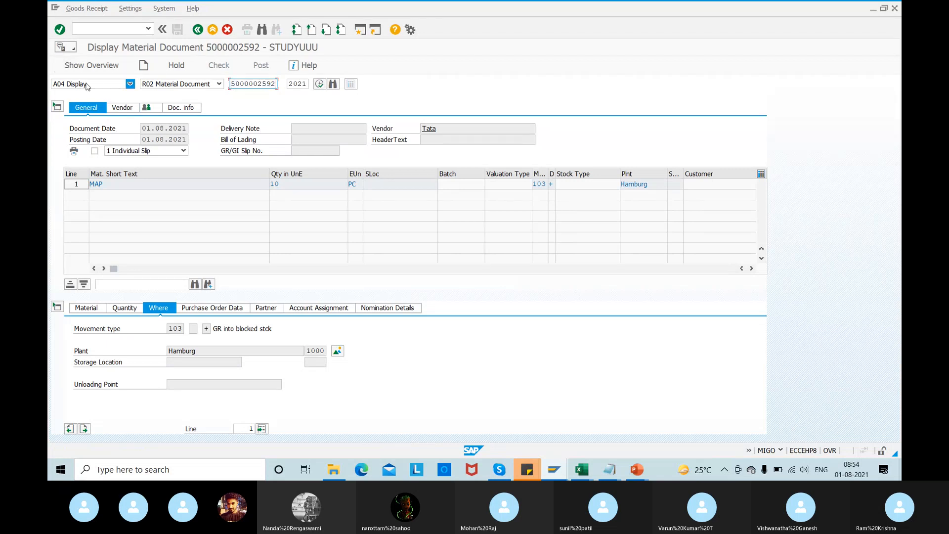
pyautogui.click(87, 86)
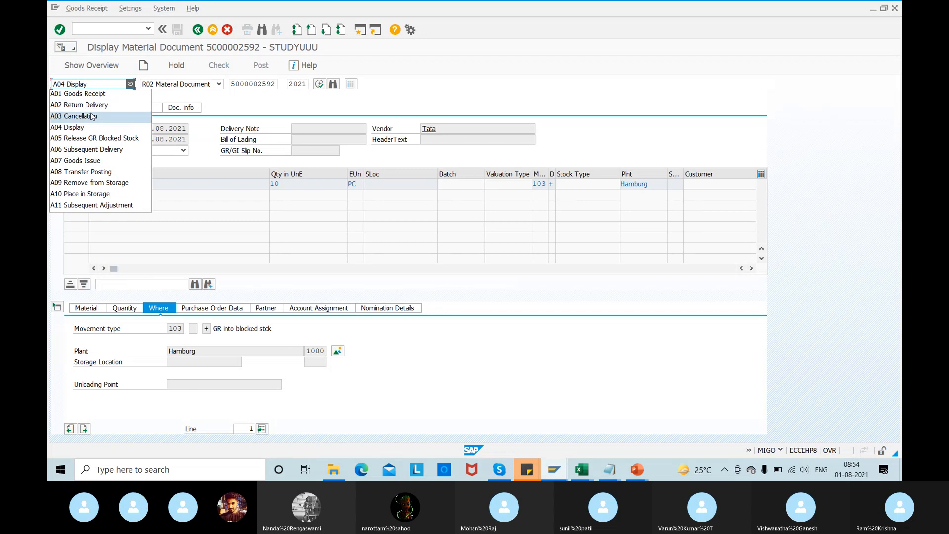
pyautogui.click(114, 139)
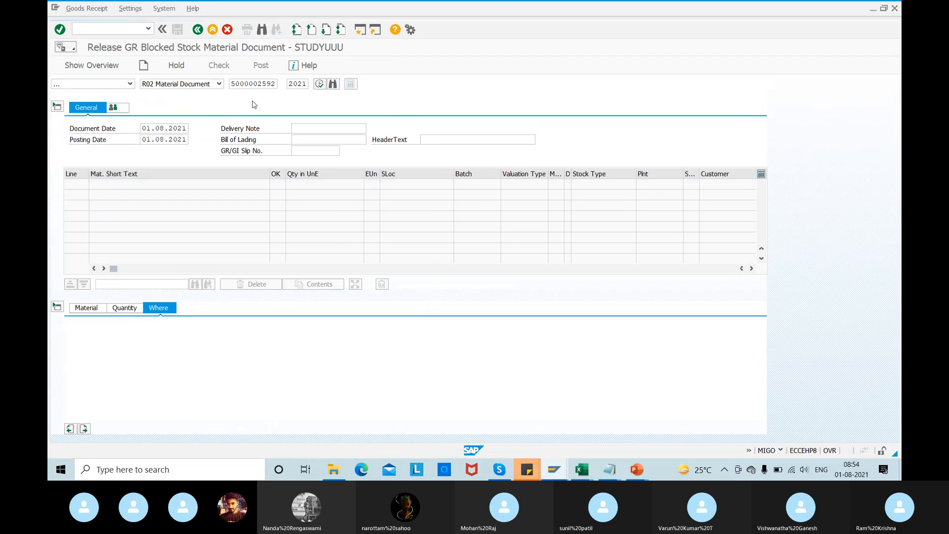
pyautogui.click(319, 85)
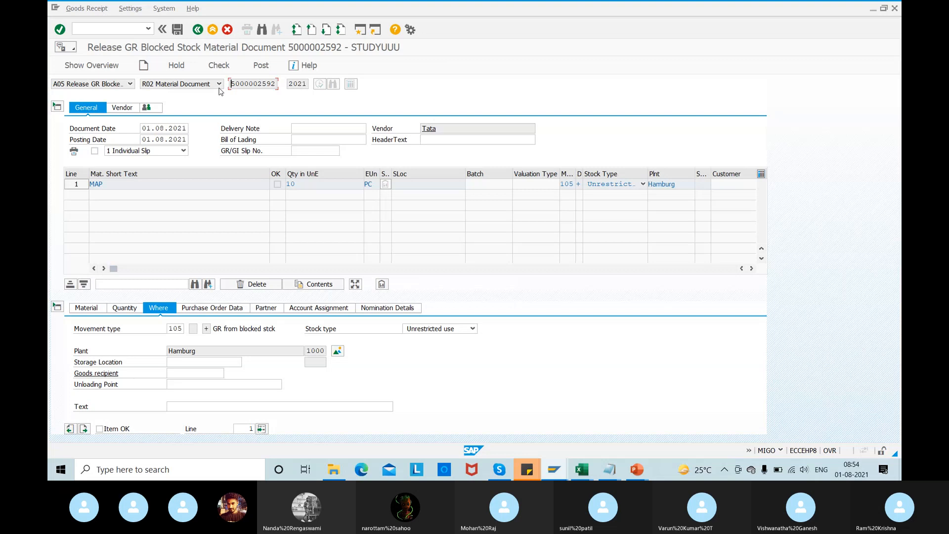
# - Post the blocked stock release into storage location 0001, with the item marked OK and the document checked
pyautogui.click(178, 363)
pyautogui.click(178, 364)
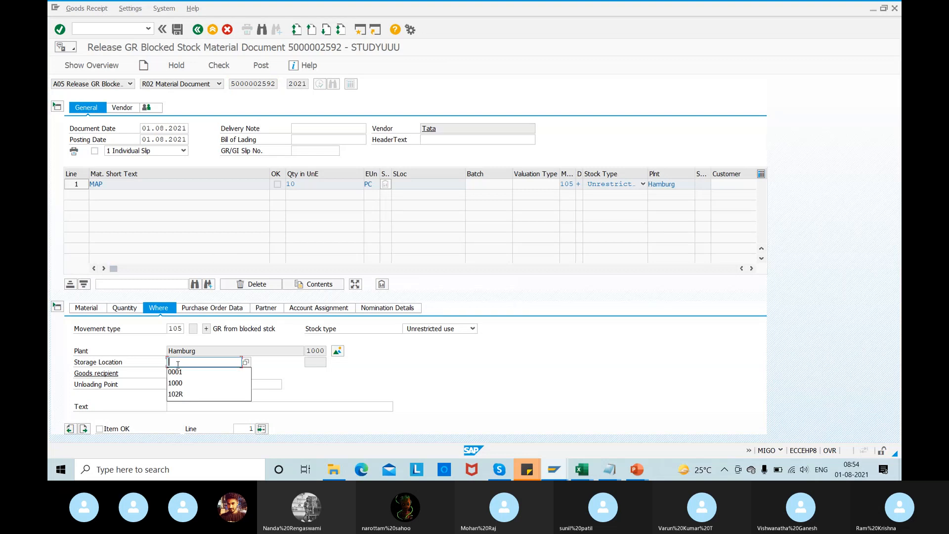
pyautogui.write('0001')
pyautogui.press('Return')
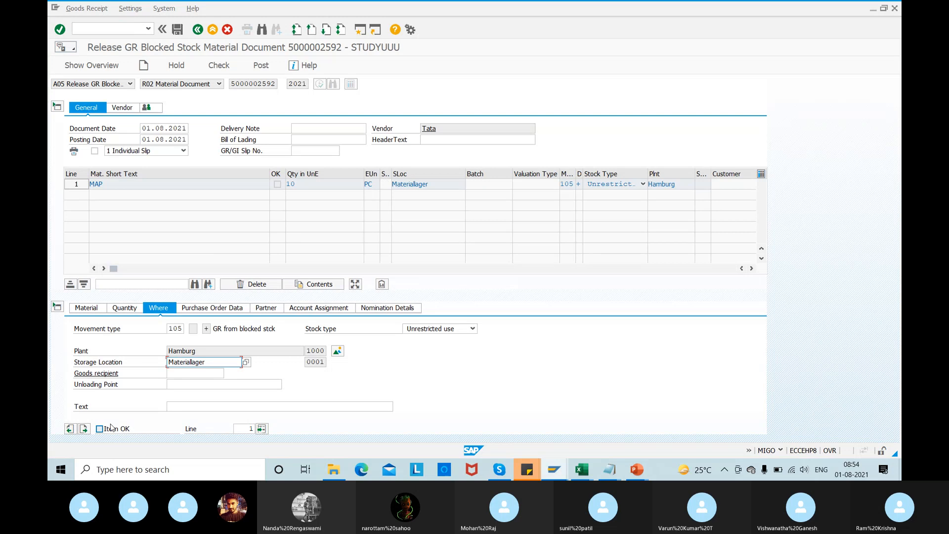
pyautogui.click(111, 427)
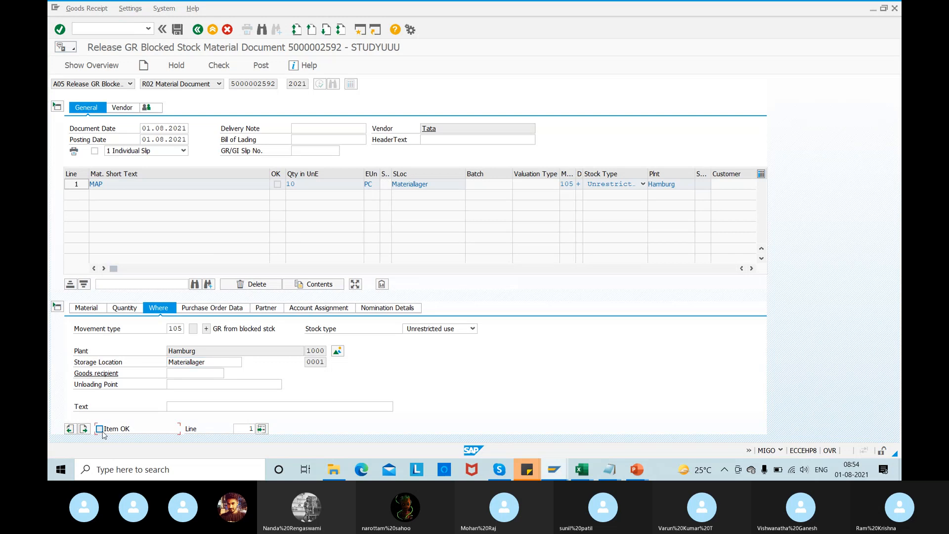
pyautogui.click(223, 68)
pyautogui.click(270, 65)
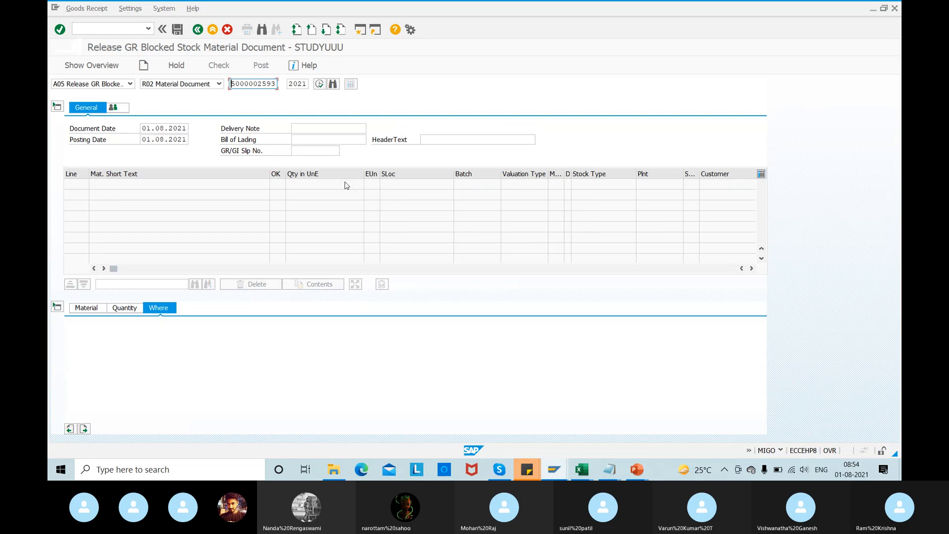
# - Refresh the stock overview for material 50066280 and examine its unrestricted-use and GR blocked stock against the purchase order
pyautogui.hotkey('alt', 'Tab')
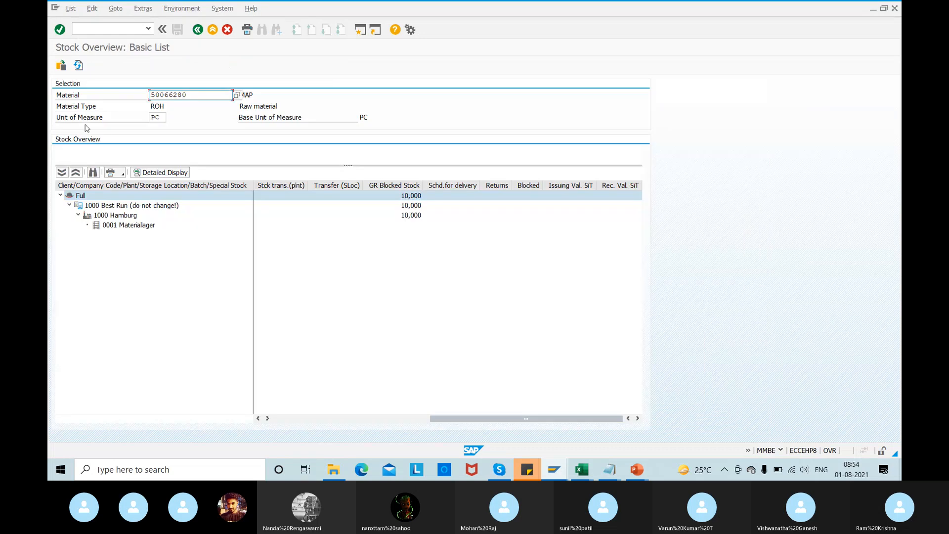
pyautogui.click(78, 66)
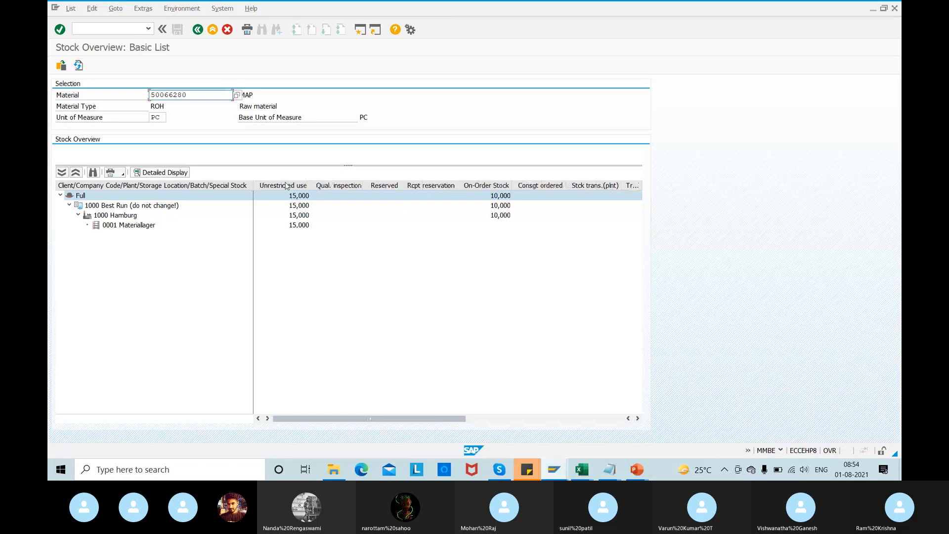
pyautogui.hotkey('alt', 'Tab')
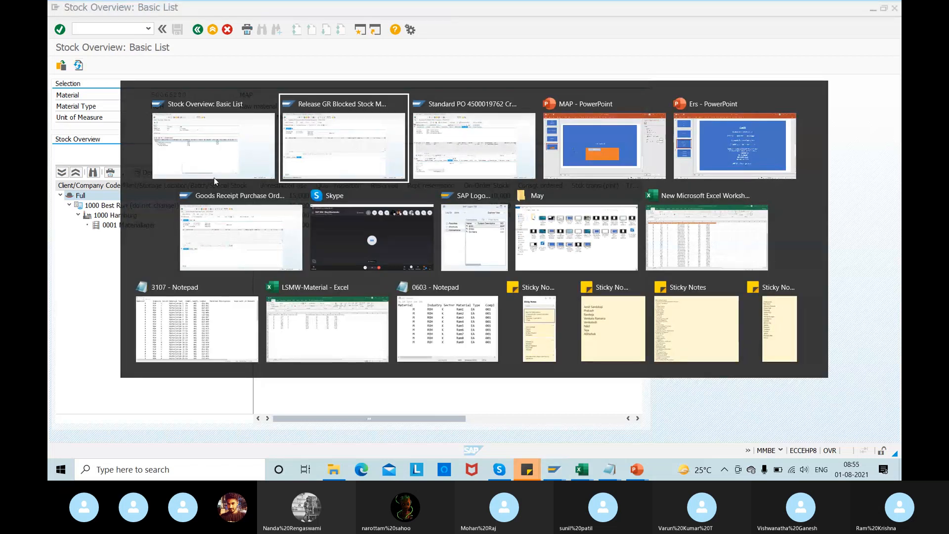
pyautogui.hotkey('alt', 'Tab')
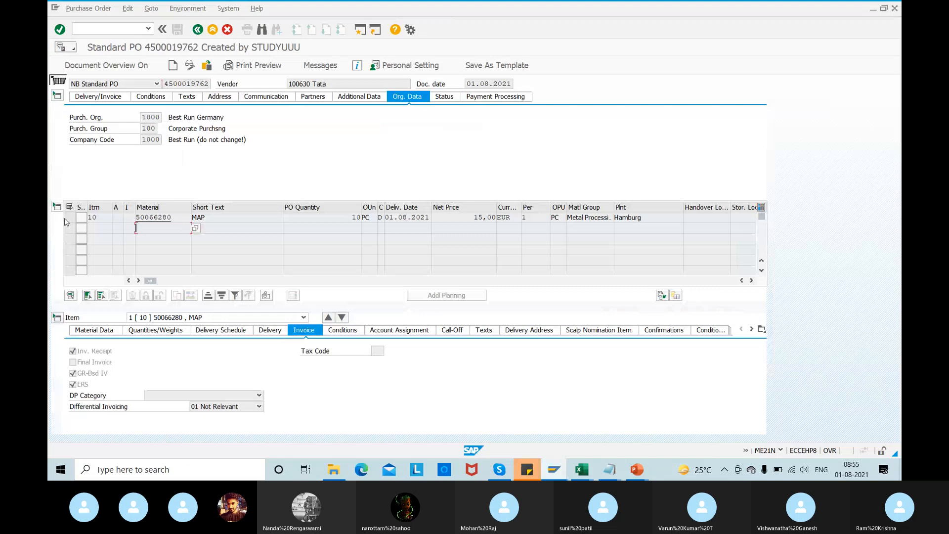
pyautogui.moveTo(186, 218); pyautogui.dragTo(69, 220)
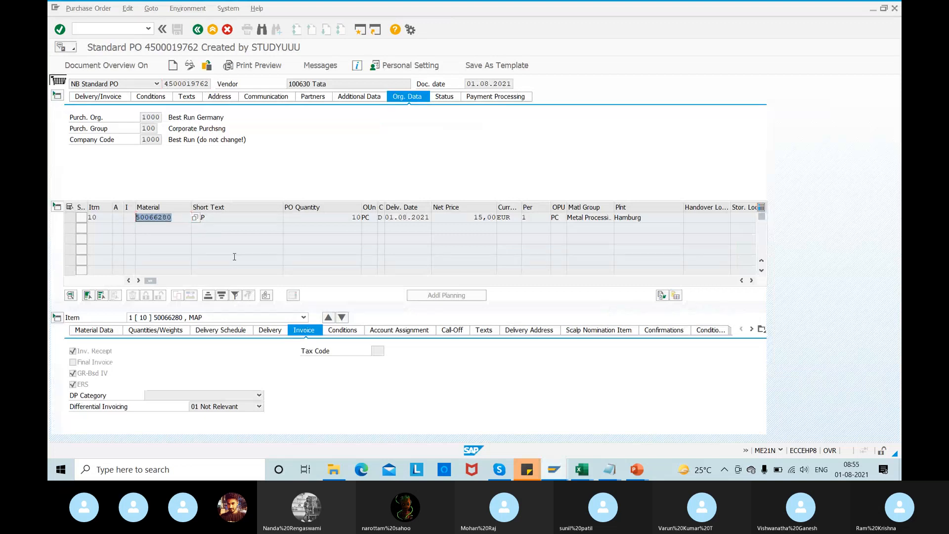
pyautogui.hotkey('alt', 'Tab')
pyautogui.hotkey('alt', 'Tab')
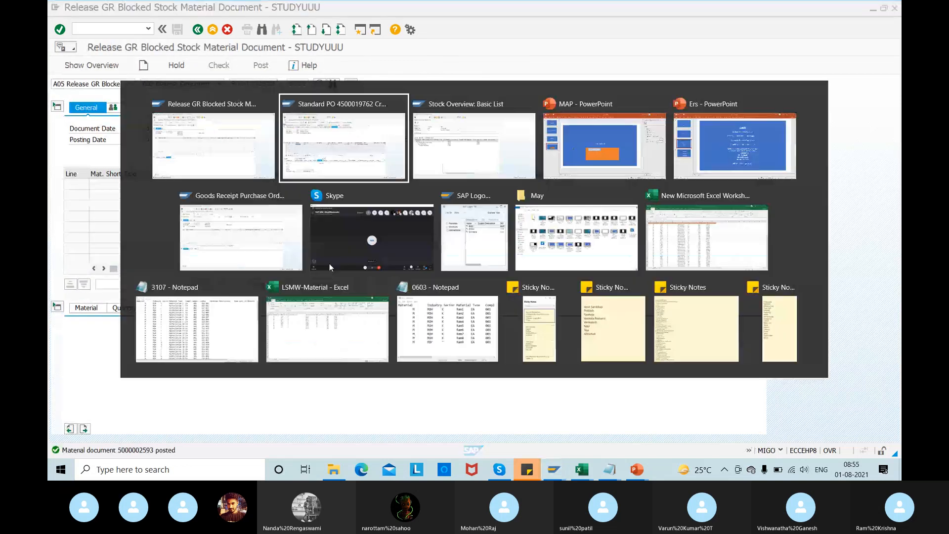
pyautogui.hotkey('alt', 'Tab')
pyautogui.click(505, 418)
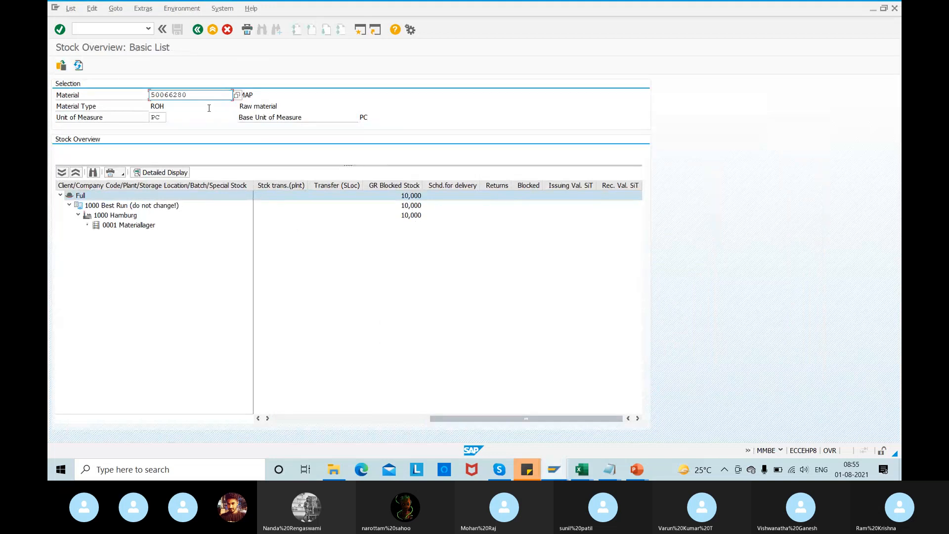
# - Copy the material number from the stock overview and switch to the Goods Receipt Purchase Order session
pyautogui.doubleClick(196, 99)
pyautogui.hotkey('ctrl', 'c')
pyautogui.hotkey('alt', 'Tab')
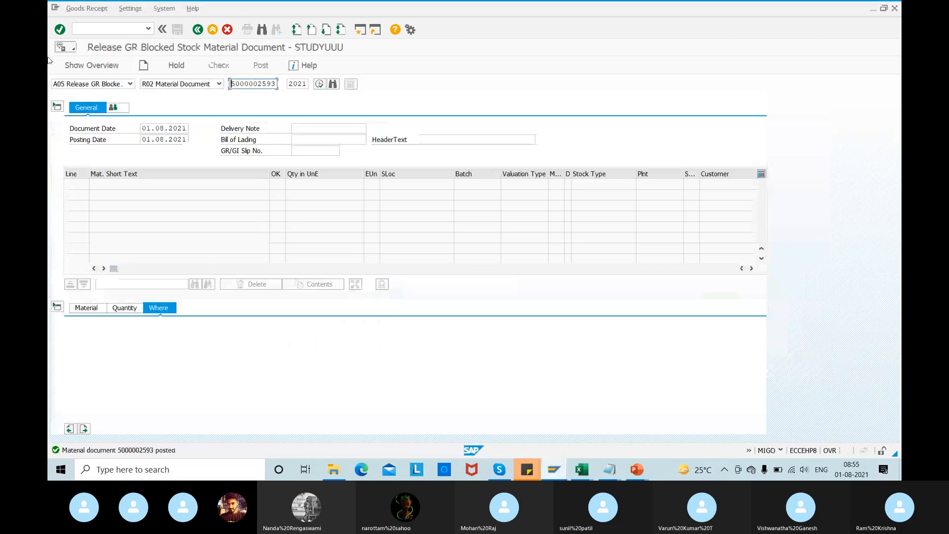
pyautogui.hotkey('alt', 'Tab')
pyautogui.hotkey('alt', 'Tab')
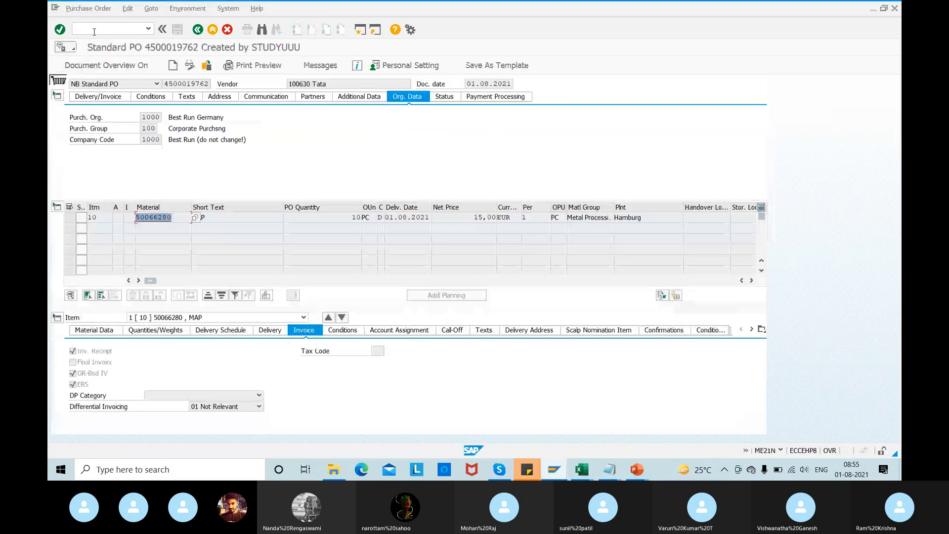
pyautogui.click(90, 30)
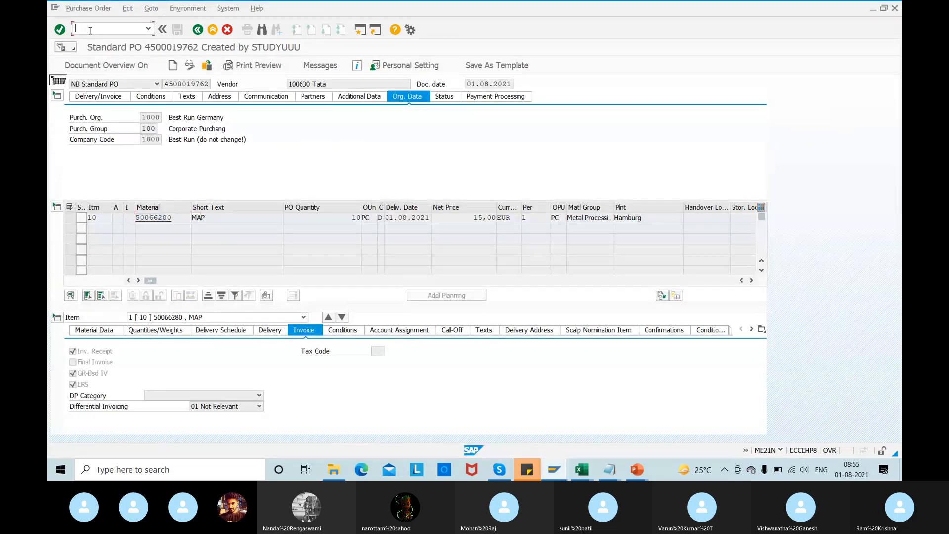
pyautogui.hotkey('alt', 'Tab')
pyautogui.hotkey('alt', 'Tab')
pyautogui.hotkey('alt', 'Tab')
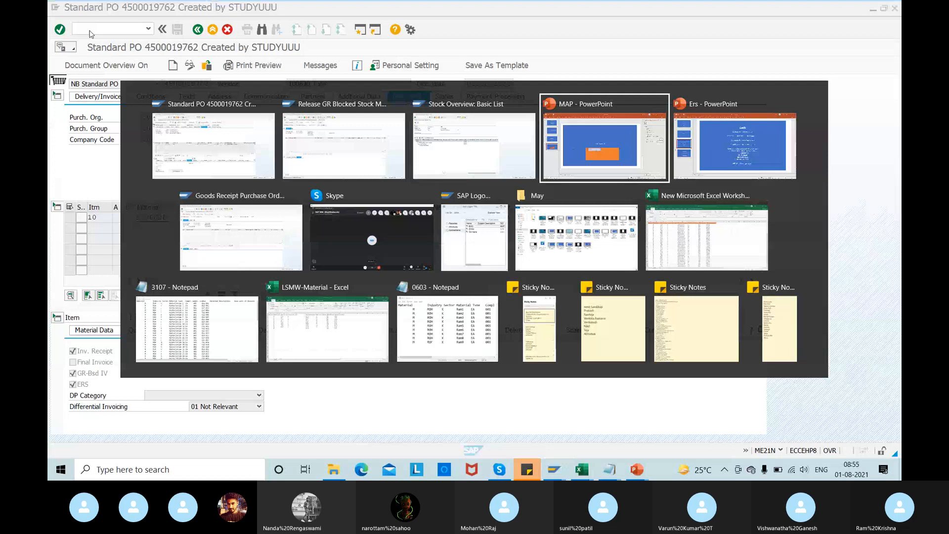
pyautogui.hotkey('alt', 'Tab')
pyautogui.hotkey('alt', 'Tab')
# - Open the material document list with /nmb51 and run it with the prefilled selection
pyautogui.write('/')
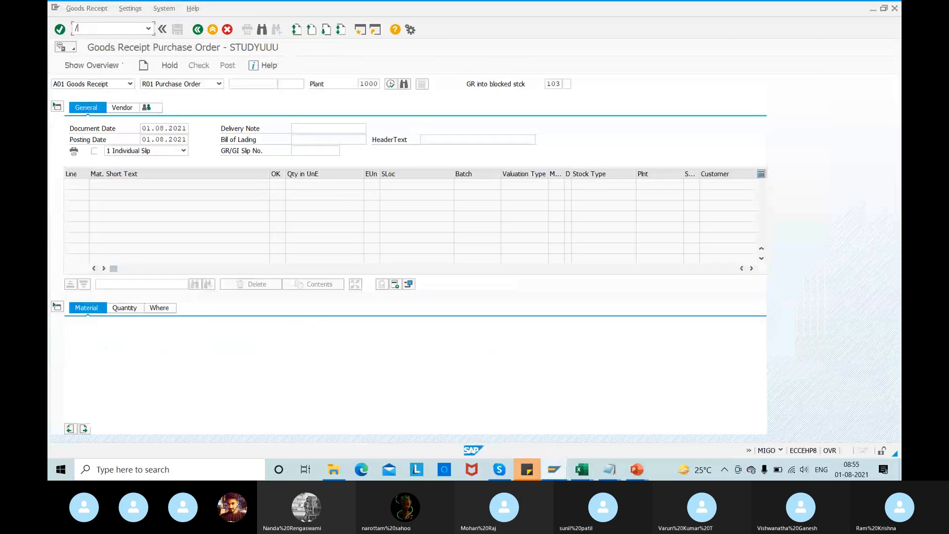
pyautogui.write('nmn5')
pyautogui.press('BackSpace')
pyautogui.press('BackSpace')
pyautogui.write('b51')
pyautogui.press('Return')
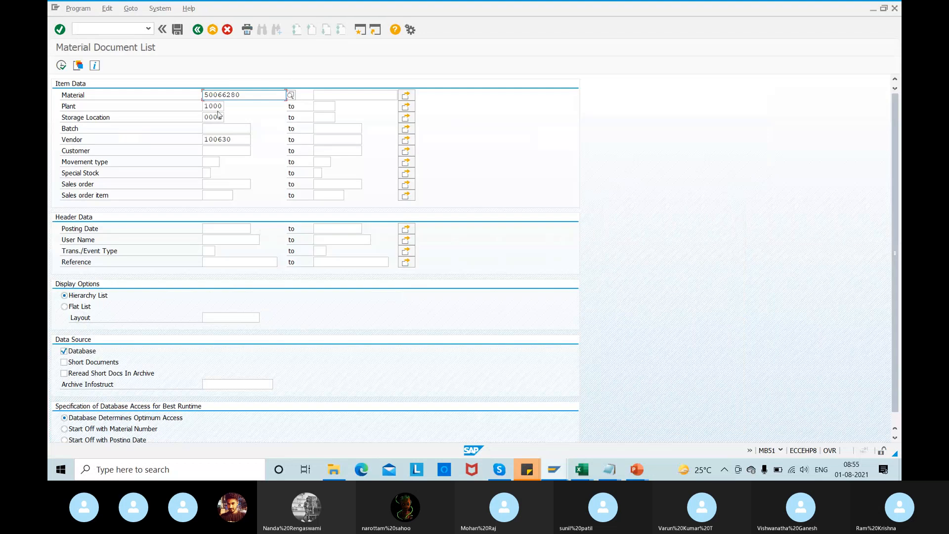
pyautogui.click(63, 66)
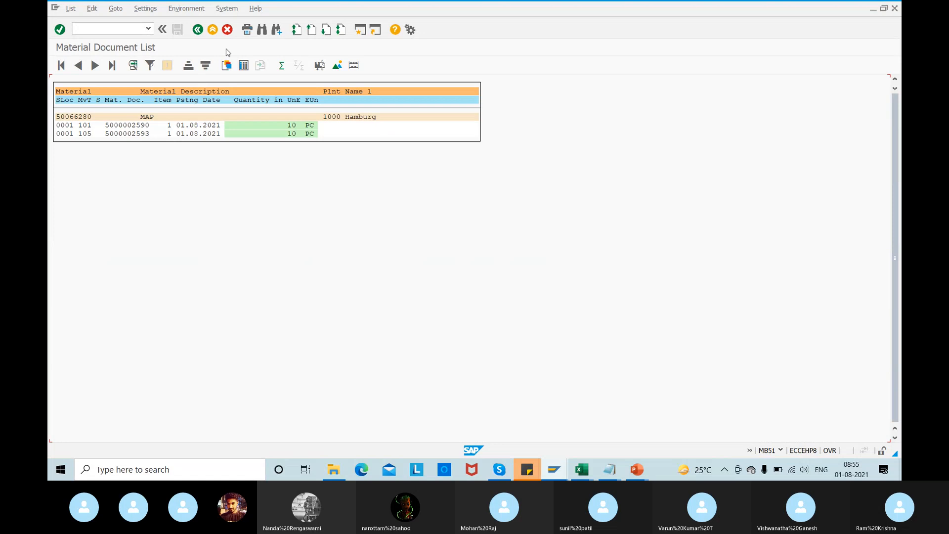
# - Return to the list's selection screen and re-enter material number 50066280 from the stock overview
pyautogui.click(197, 29)
pyautogui.hotkey('alt', 'Tab')
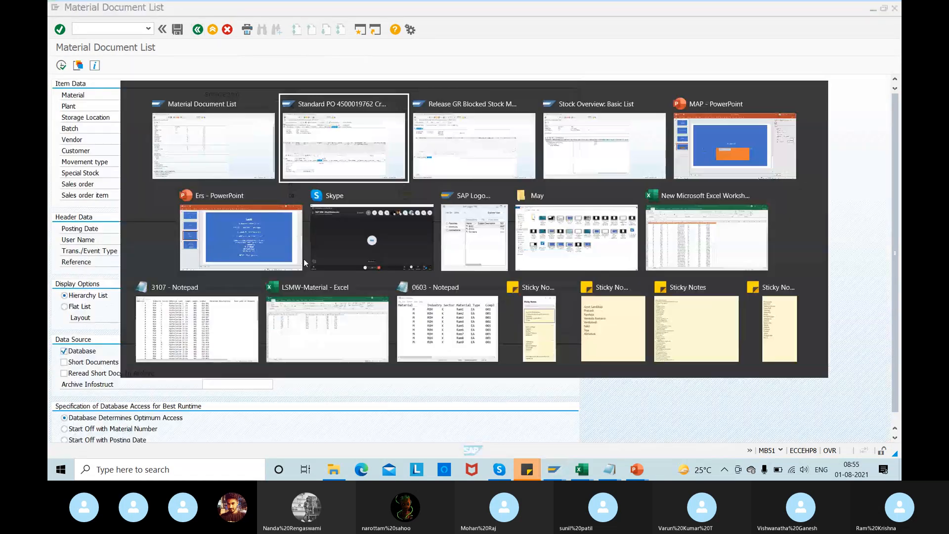
pyautogui.hotkey('alt', 'Tab')
pyautogui.hotkey('alt', 'Tab')
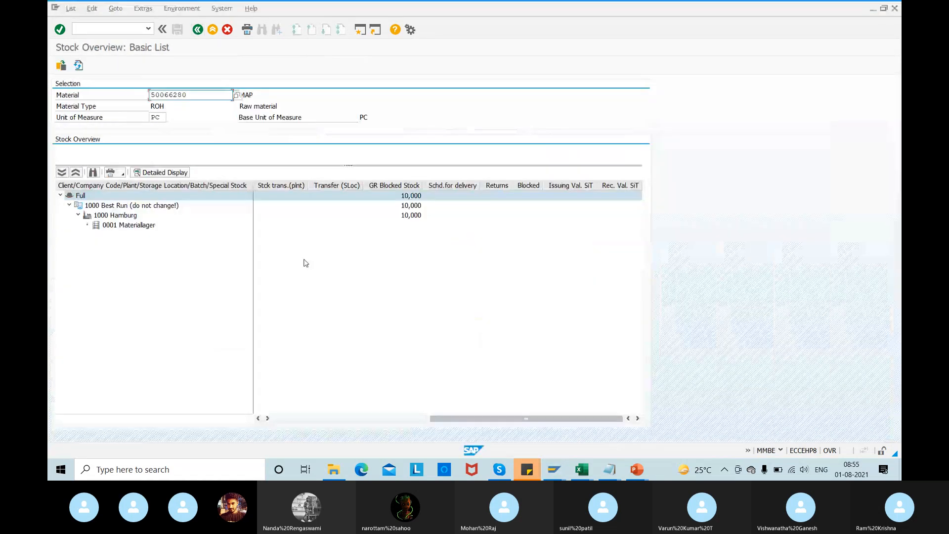
pyautogui.doubleClick(194, 94)
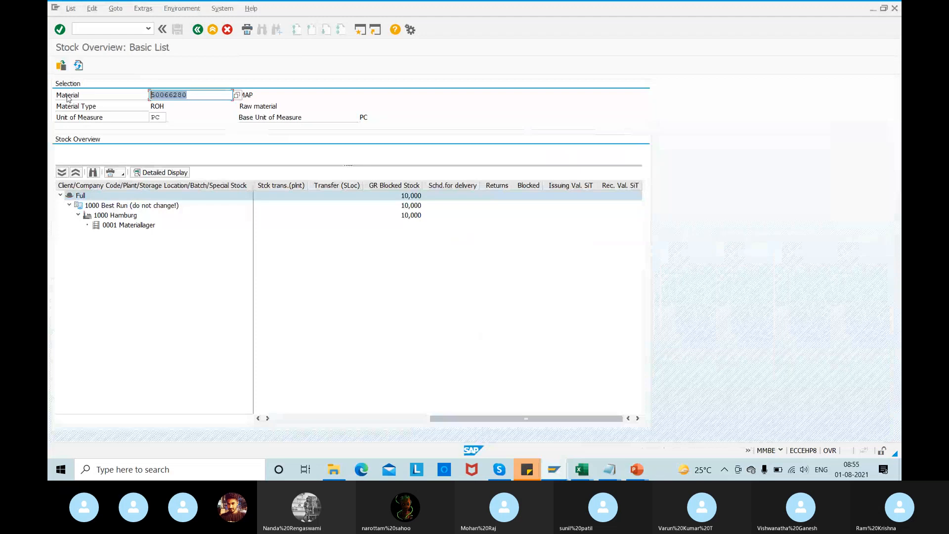
pyautogui.hotkey('alt', 'Tab')
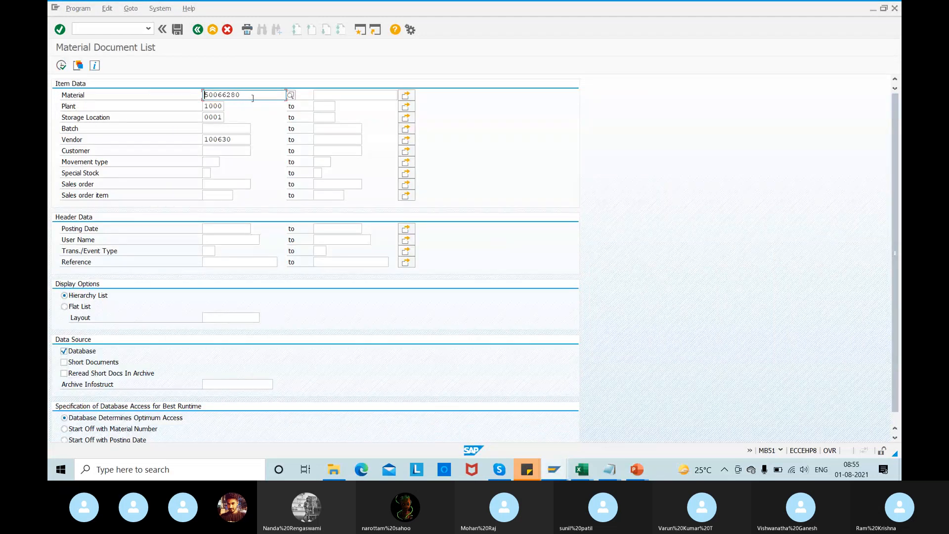
pyautogui.hotkey('ctrl', 'v')
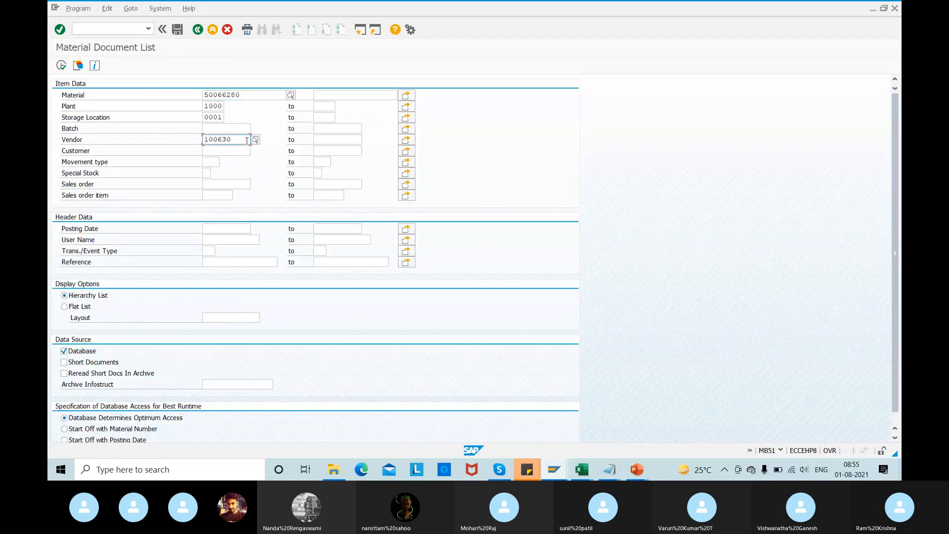
# - Clear the vendor filter and rerun the material document list
pyautogui.doubleClick(223, 139)
pyautogui.press('Delete')
pyautogui.click(61, 65)
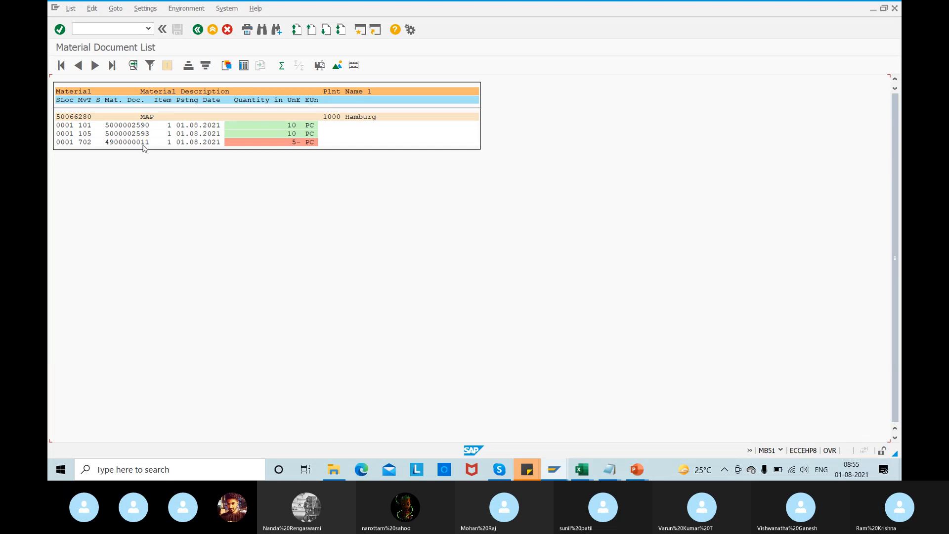
pyautogui.doubleClick(131, 125)
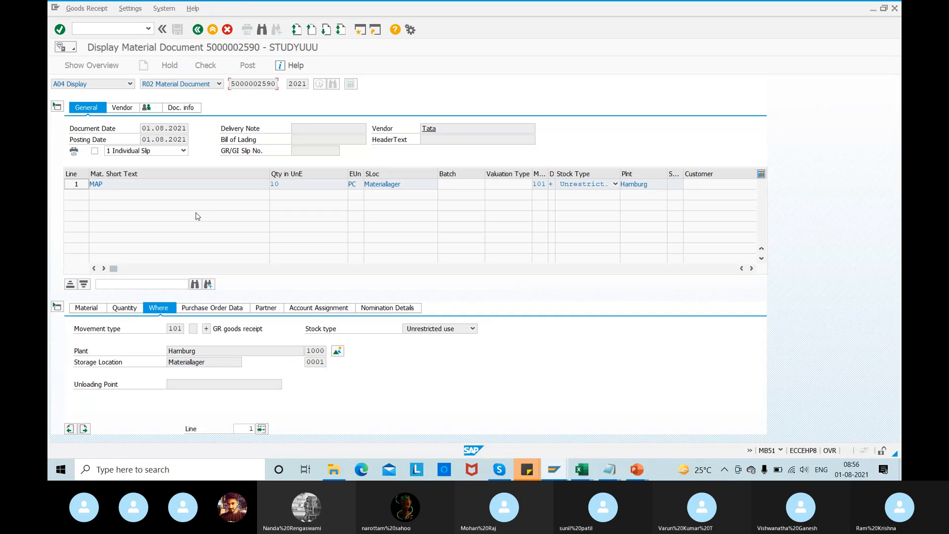
pyautogui.click(197, 30)
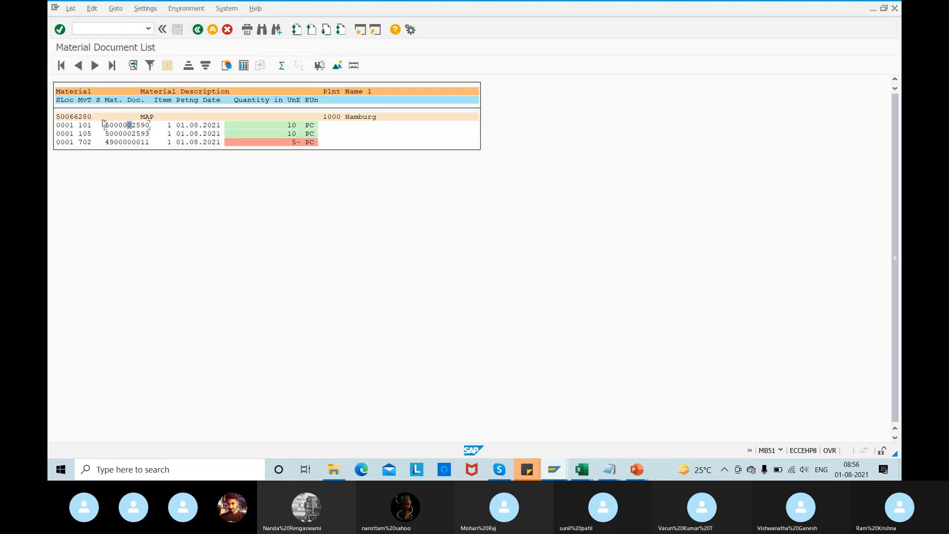
pyautogui.doubleClick(121, 134)
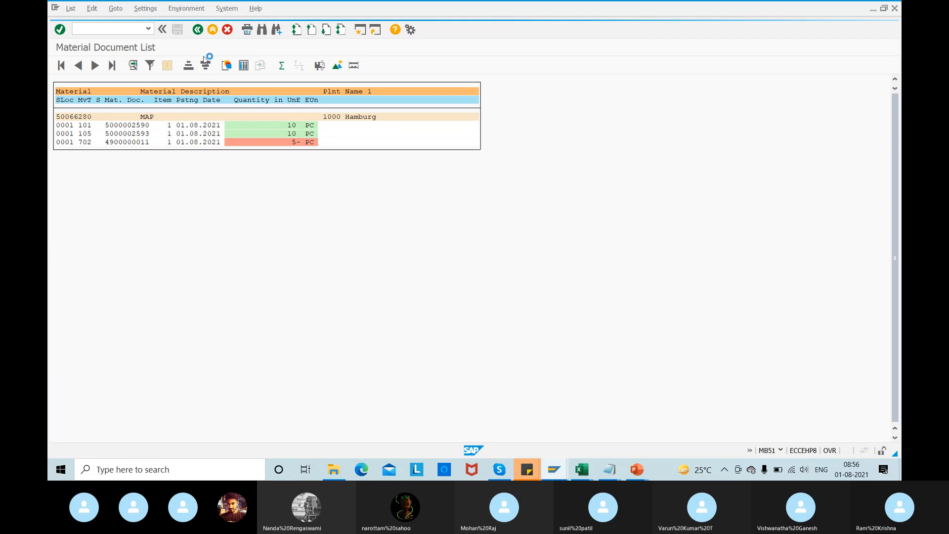
pyautogui.click(197, 30)
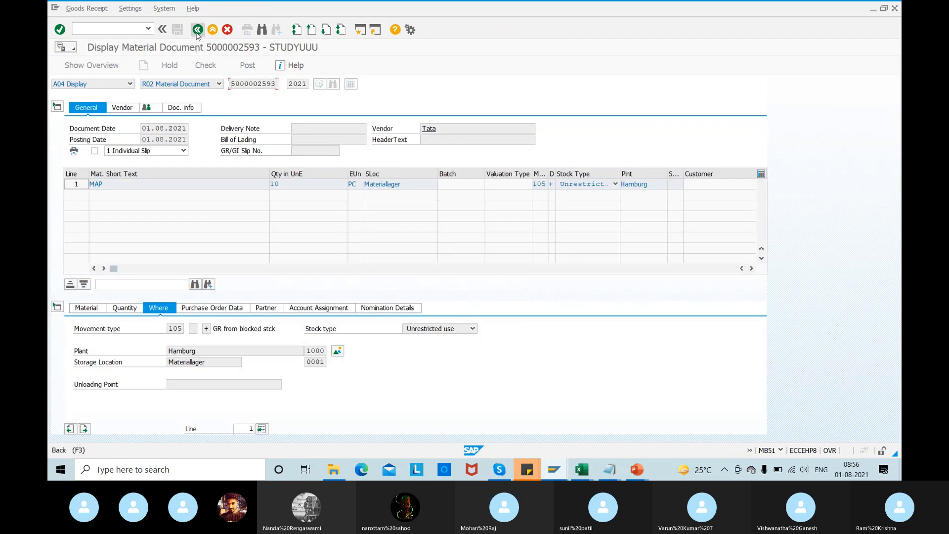
pyautogui.press('F3')
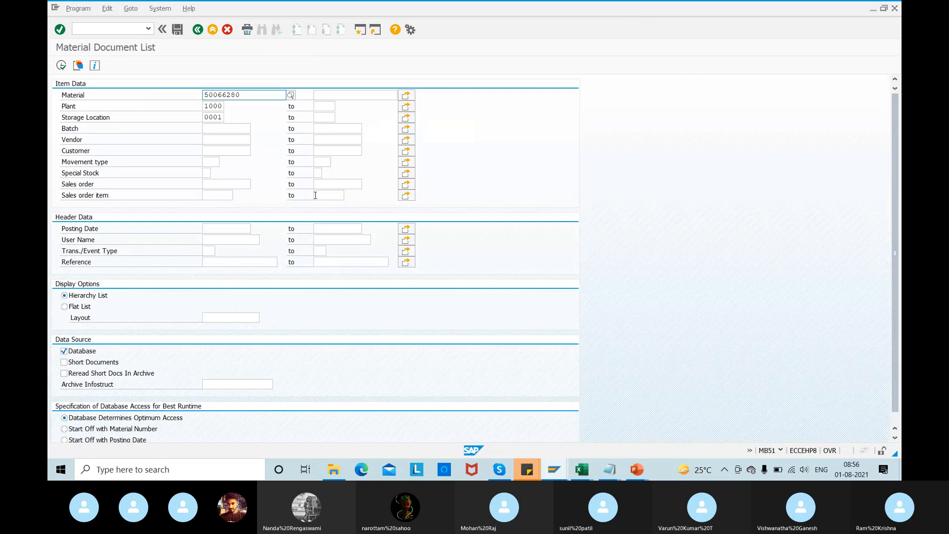
pyautogui.hotkey('alt', 'Tab')
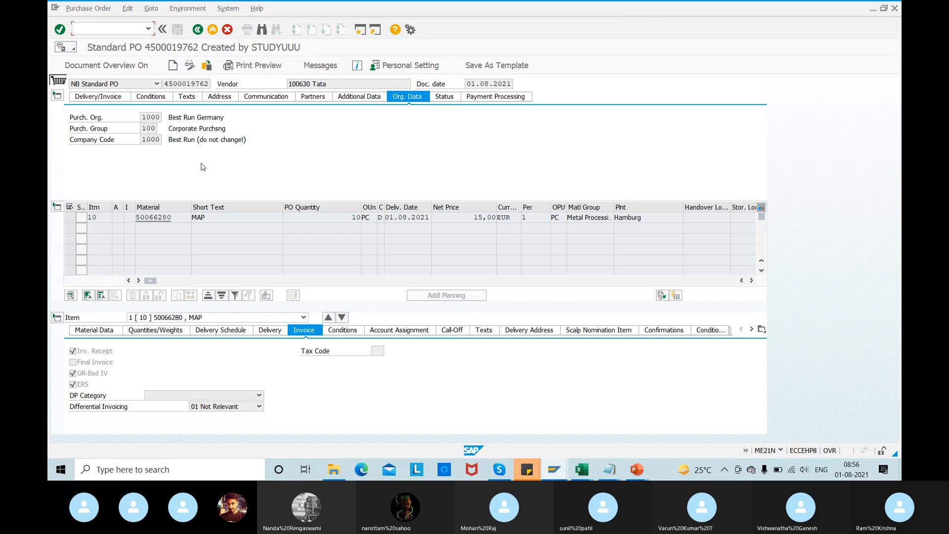
pyautogui.hotkey('alt', 'Tab')
pyautogui.hotkey('alt', 'Tab')
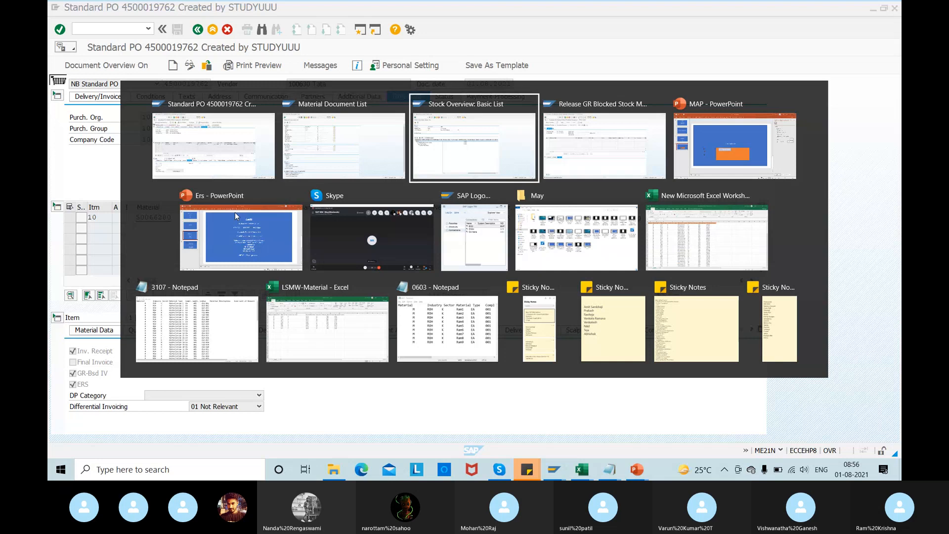
pyautogui.click(92, 85)
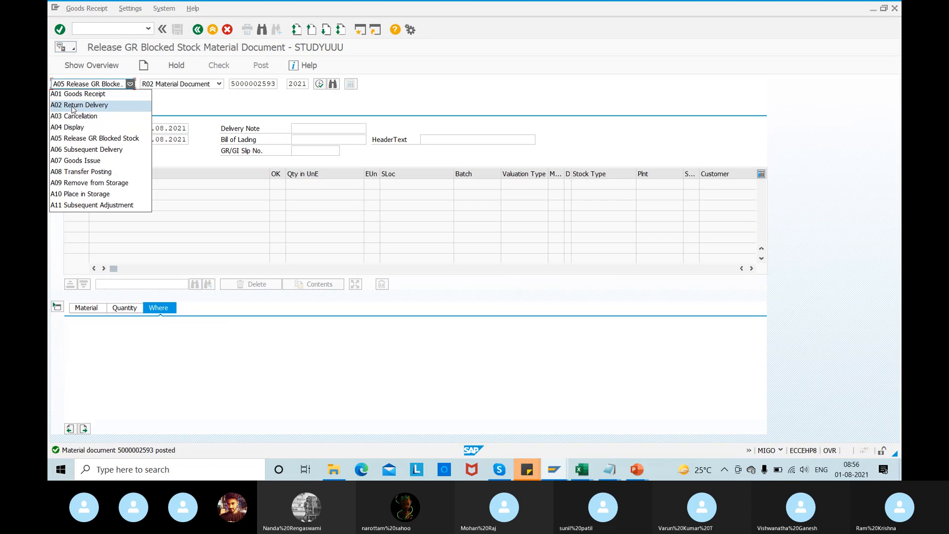
pyautogui.click(73, 106)
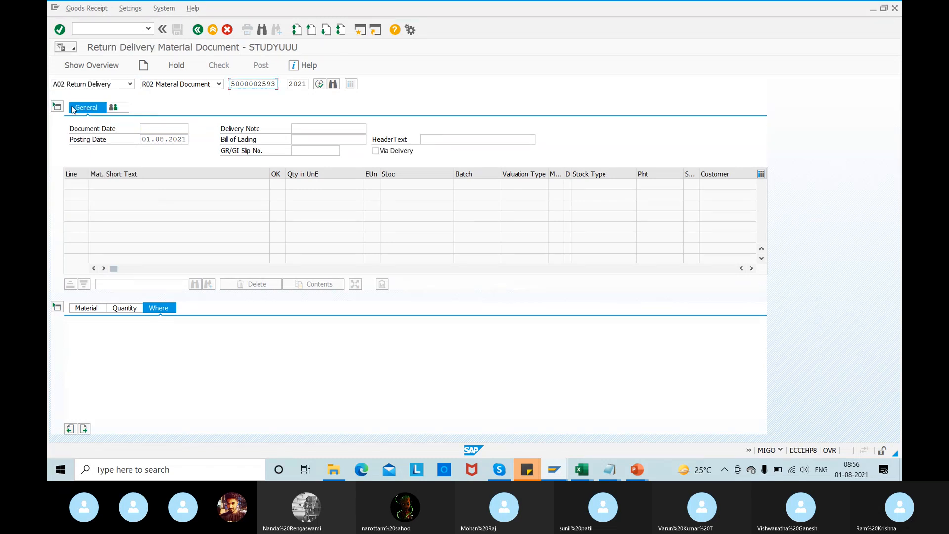
pyautogui.click(105, 85)
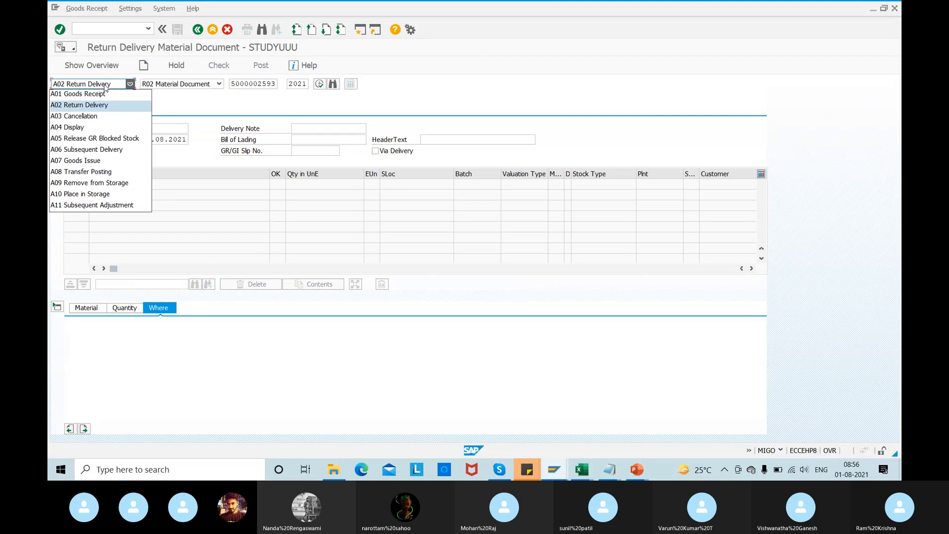
pyautogui.click(94, 105)
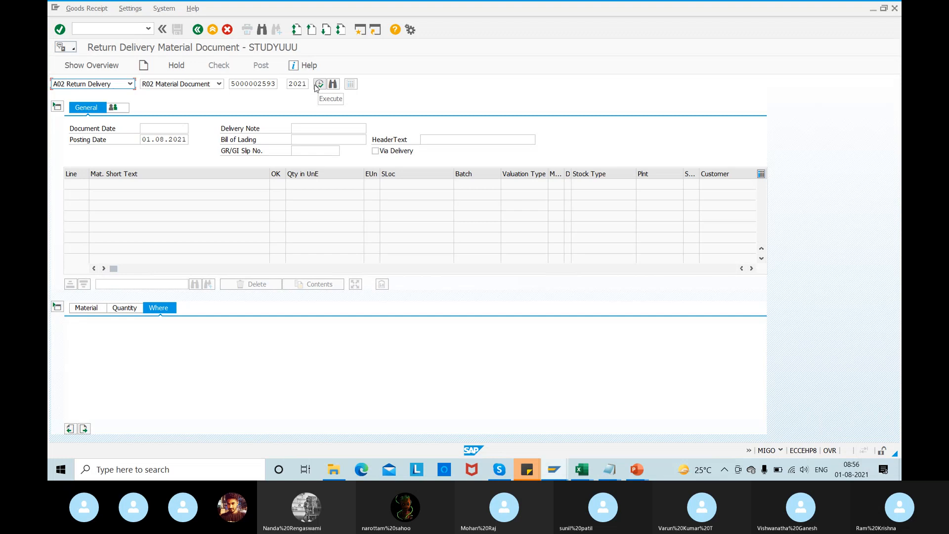
pyautogui.click(319, 85)
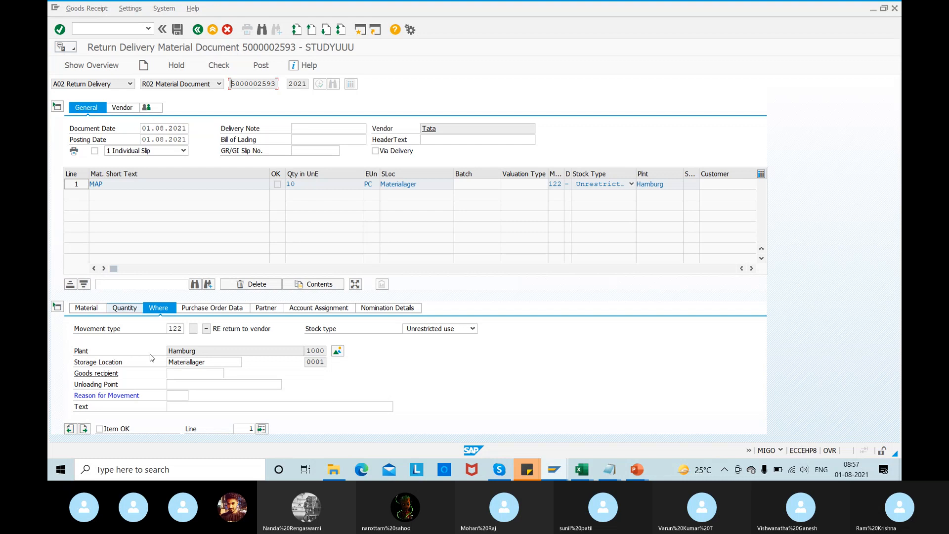
# - Mark the return delivery item as OK, check the document and close the log
pyautogui.click(99, 428)
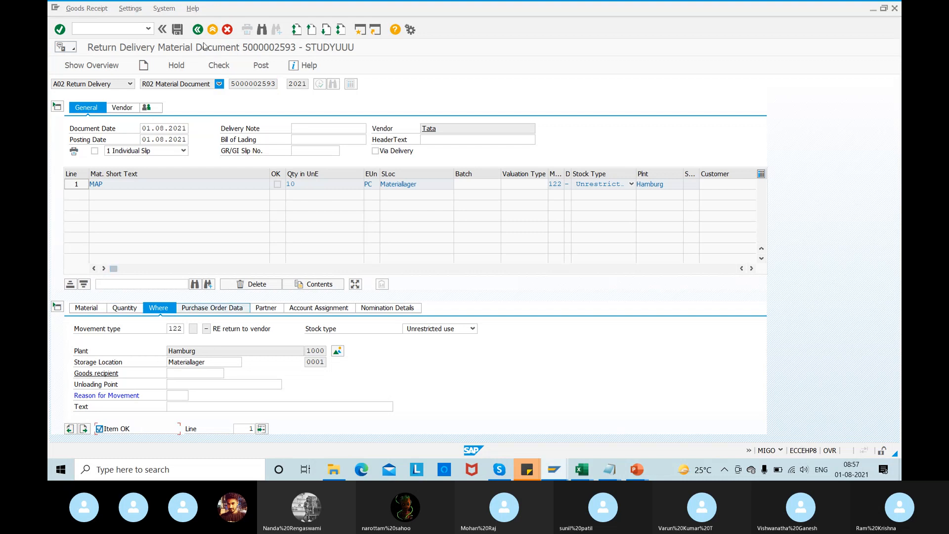
pyautogui.click(220, 69)
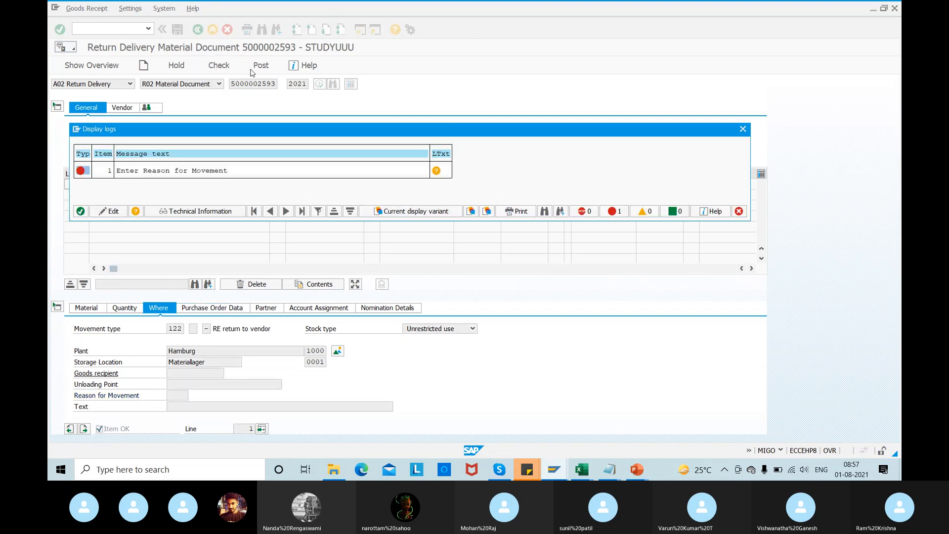
pyautogui.click(80, 212)
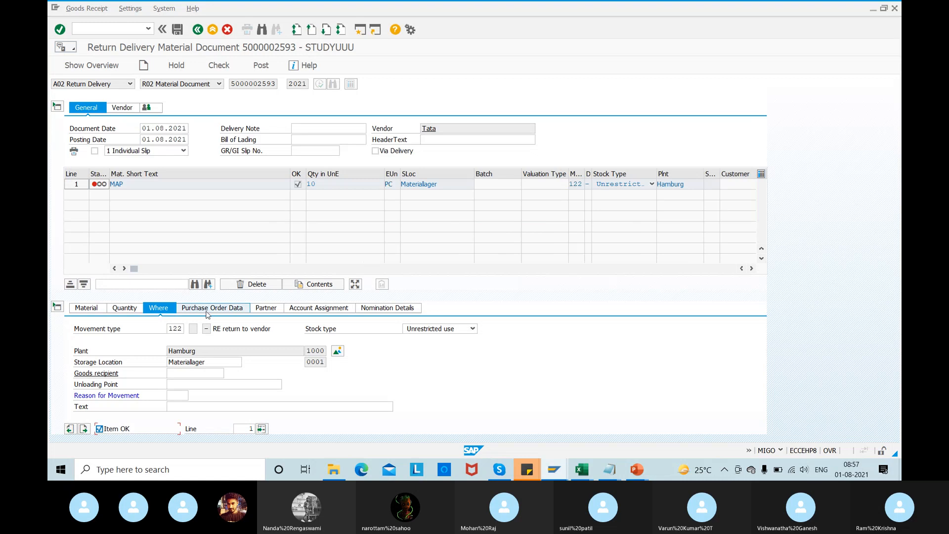
# - Set the reason for movement to 0001 Poor quality, recheck the return delivery and post it
pyautogui.click(182, 399)
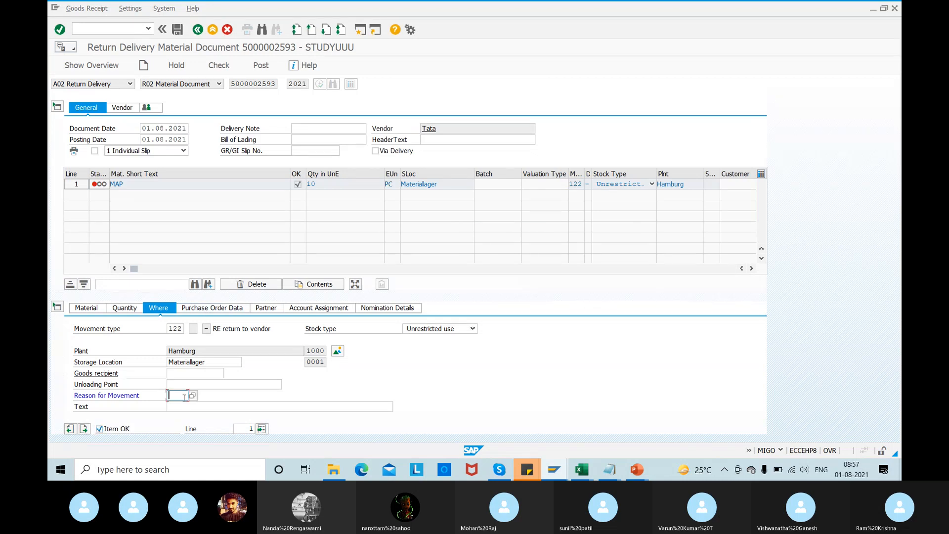
pyautogui.click(195, 396)
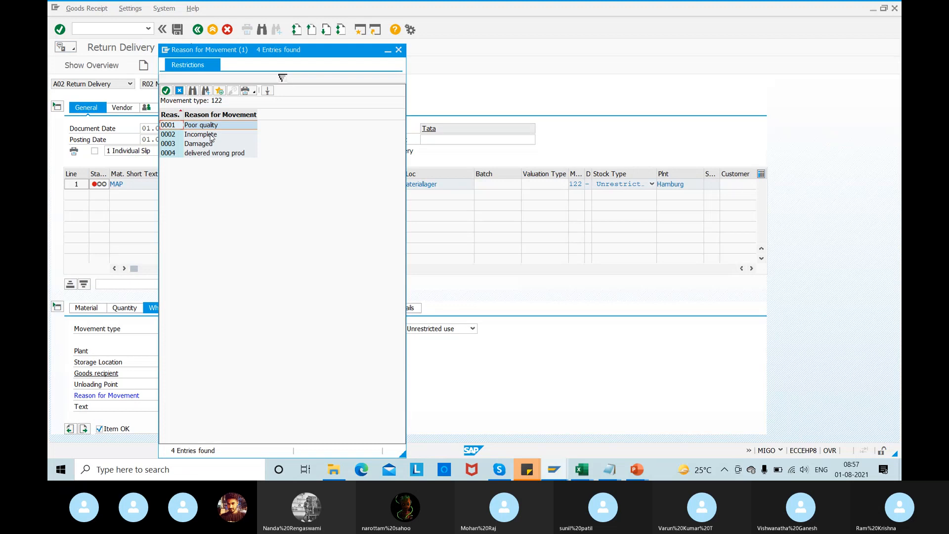
pyautogui.doubleClick(197, 125)
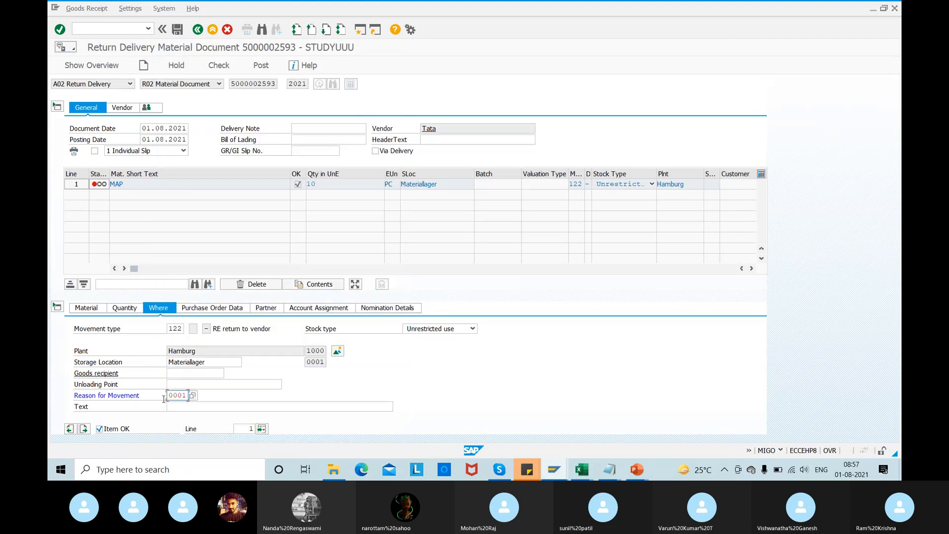
pyautogui.click(230, 66)
pyautogui.click(271, 67)
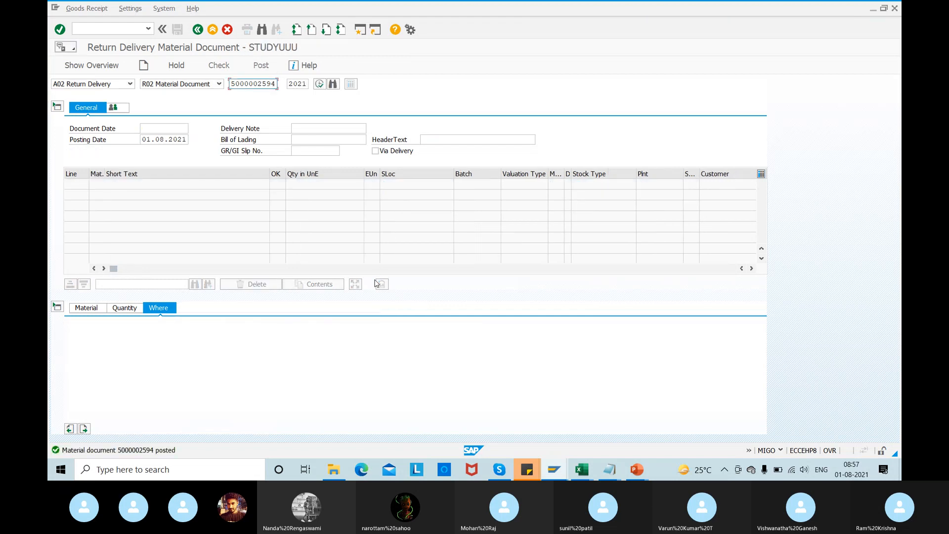
# - Rerun the material document list for material 50066280 and inspect the movement type 122 entry
pyautogui.hotkey('alt', 'Tab')
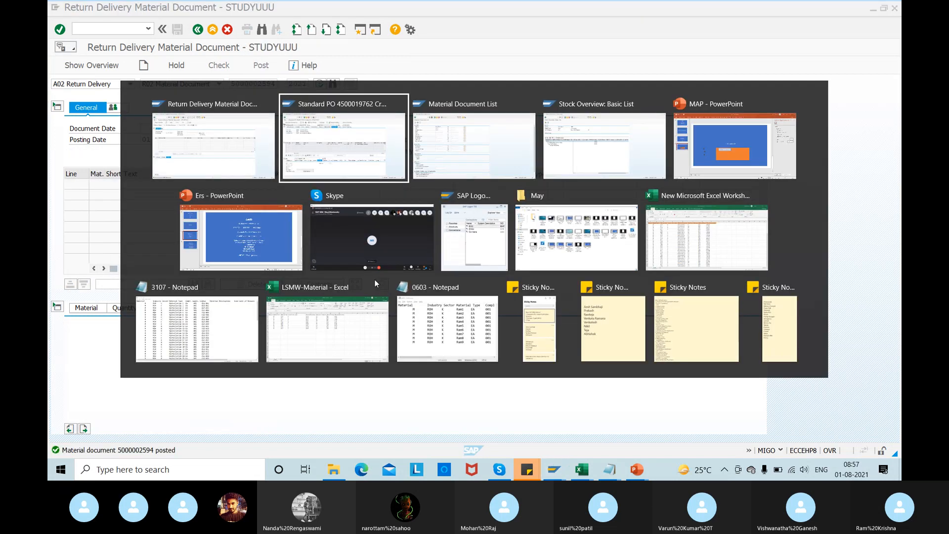
pyautogui.hotkey('alt', 'Tab')
pyautogui.click(58, 65)
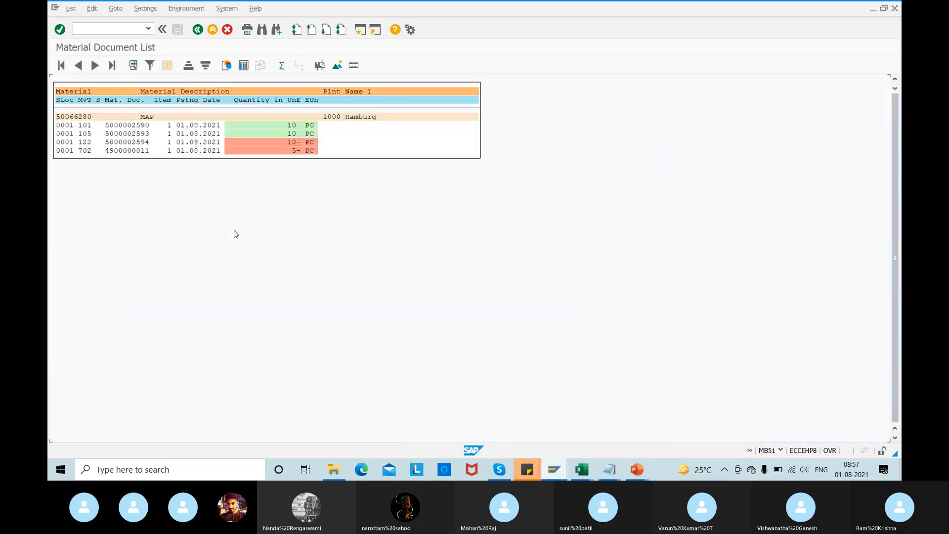
pyautogui.click(89, 144)
# - Switch to the stock overview for material 50066280 and refresh its quantities
pyautogui.hotkey('alt', 'Tab')
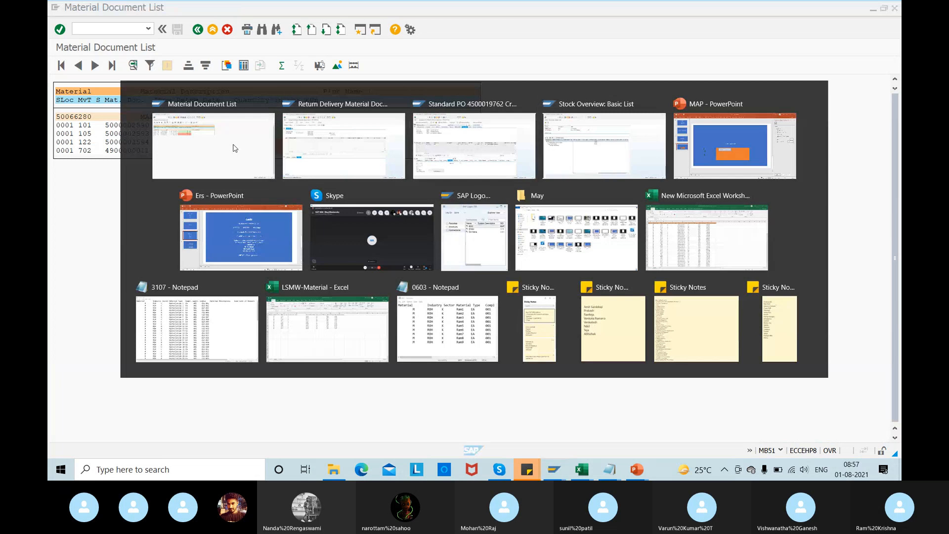
pyautogui.hotkey('alt', 'Tab')
pyautogui.click(278, 418)
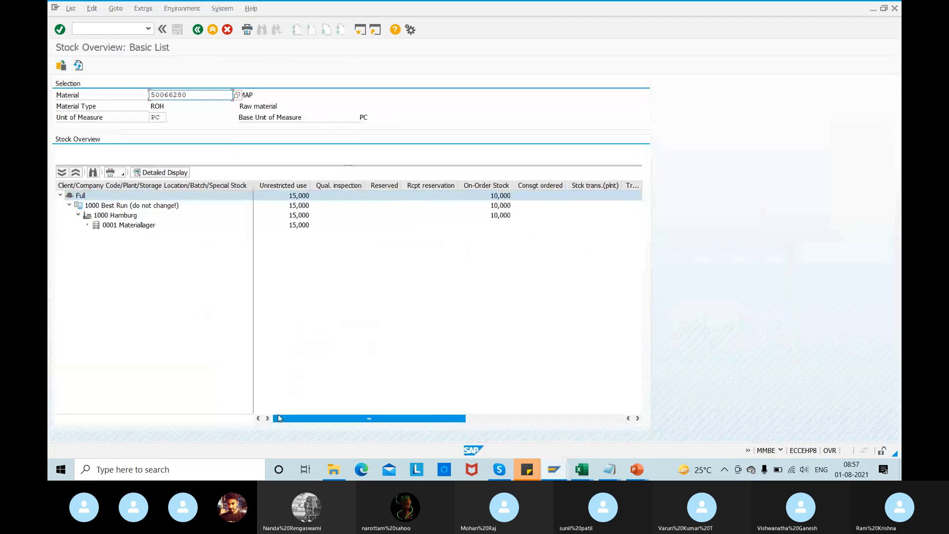
pyautogui.click(78, 65)
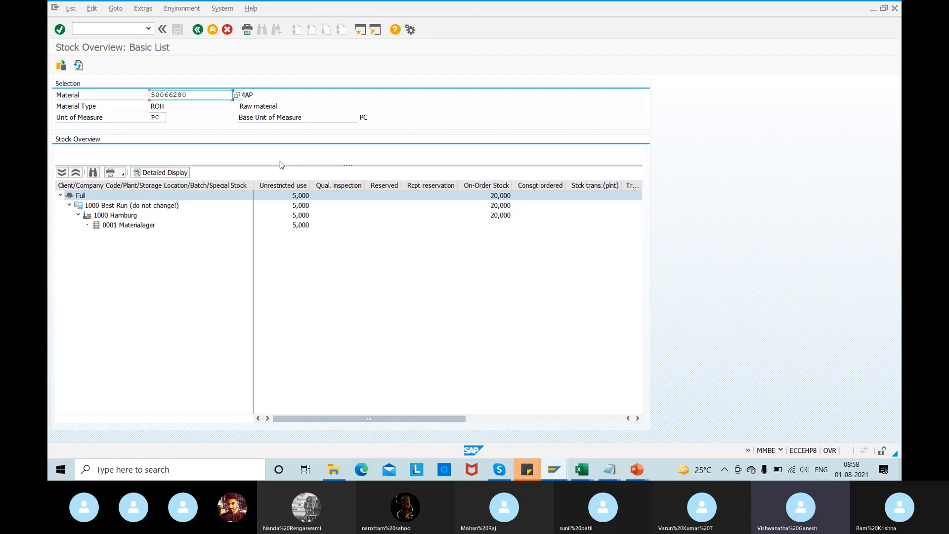
# - Switch to the MAP presentation in PowerPoint and add a new slide with the Title Slide layout after slide 4
pyautogui.click(636, 469)
pyautogui.click(692, 421)
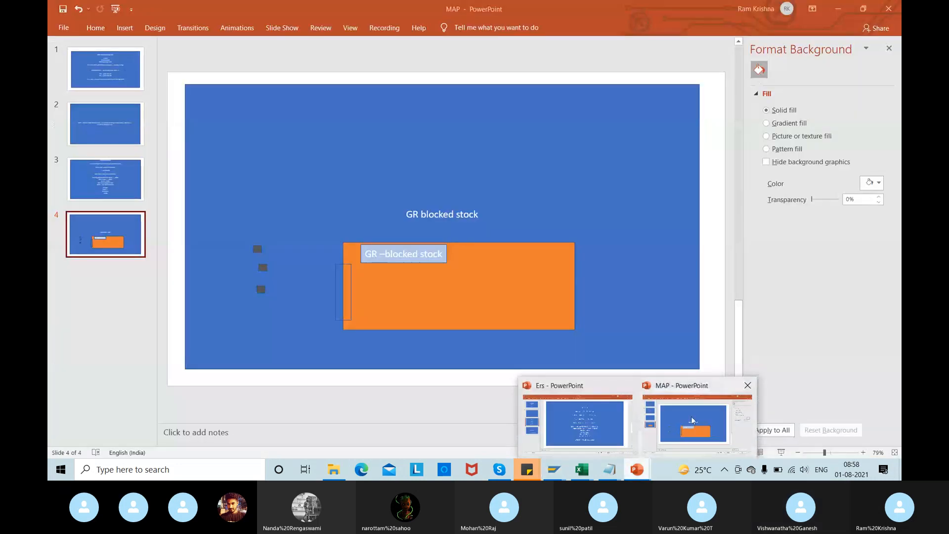
pyautogui.click(93, 32)
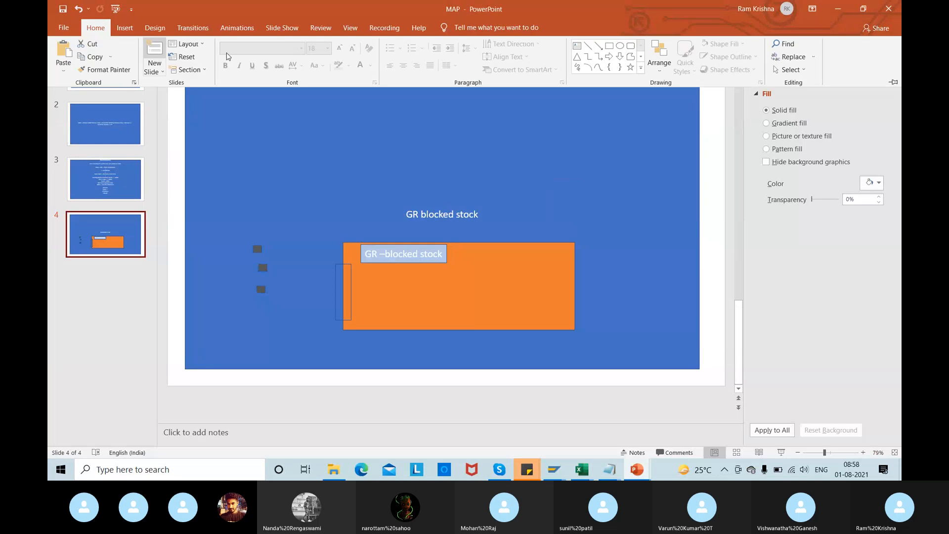
pyautogui.click(609, 47)
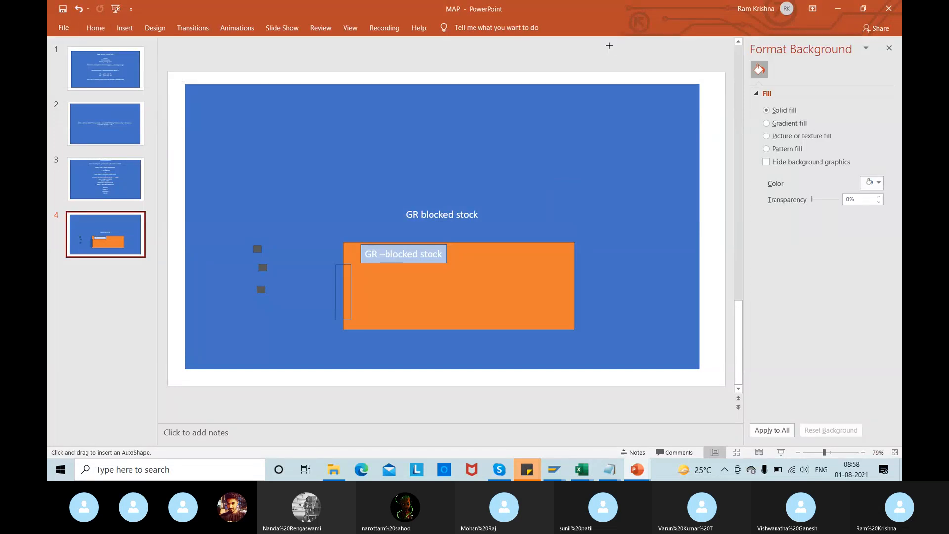
pyautogui.click(95, 28)
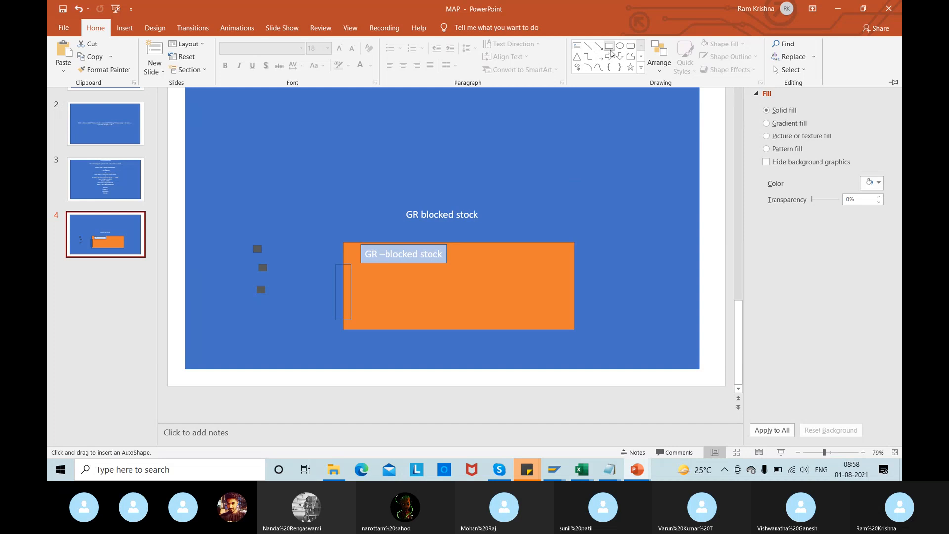
pyautogui.click(160, 64)
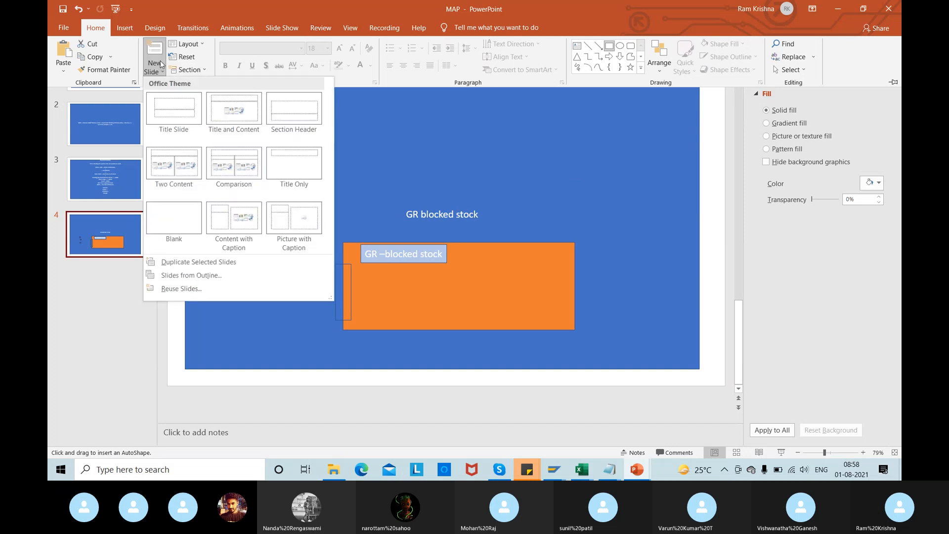
pyautogui.click(184, 111)
pyautogui.click(97, 29)
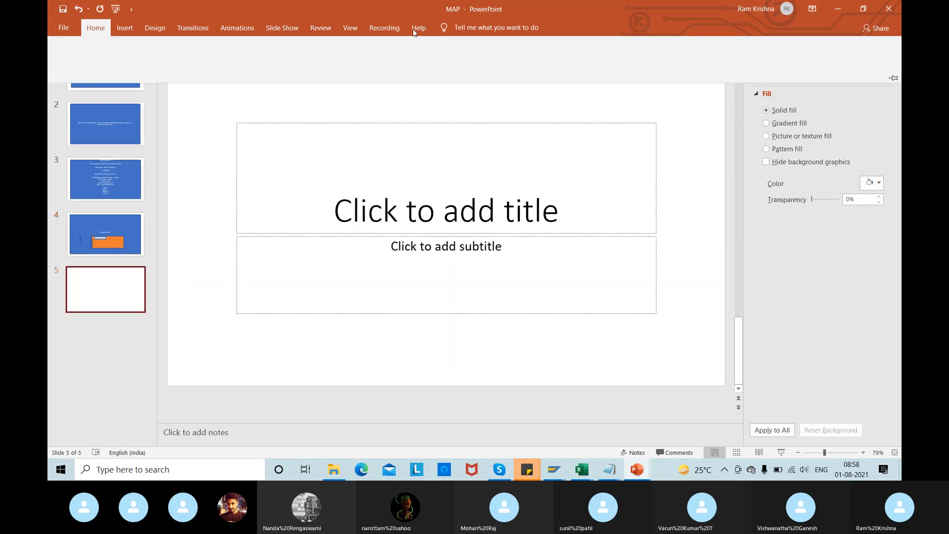
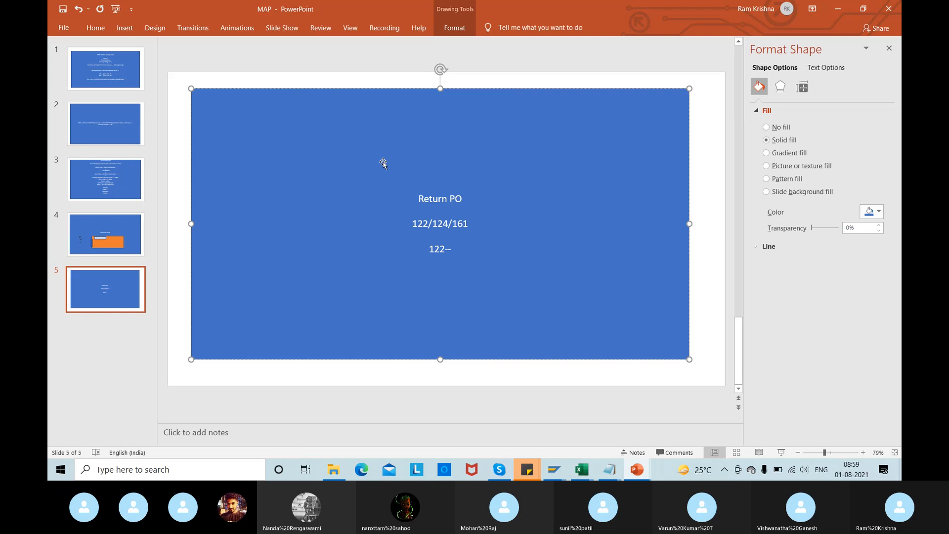
# - Review the stock overview of material 50066280 in SAP and return to the Return PO slide in PowerPoint
pyautogui.hotkey('alt', 'Tab')
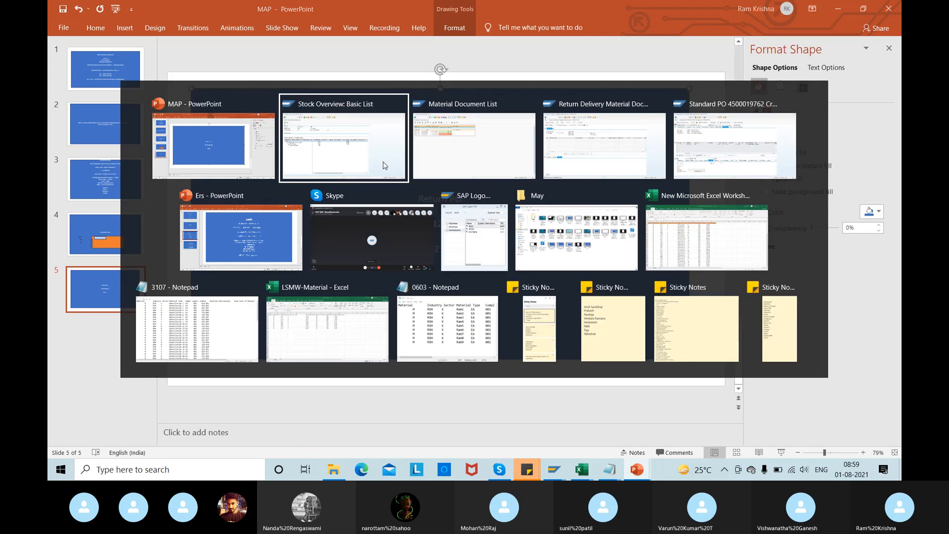
pyautogui.click(385, 165)
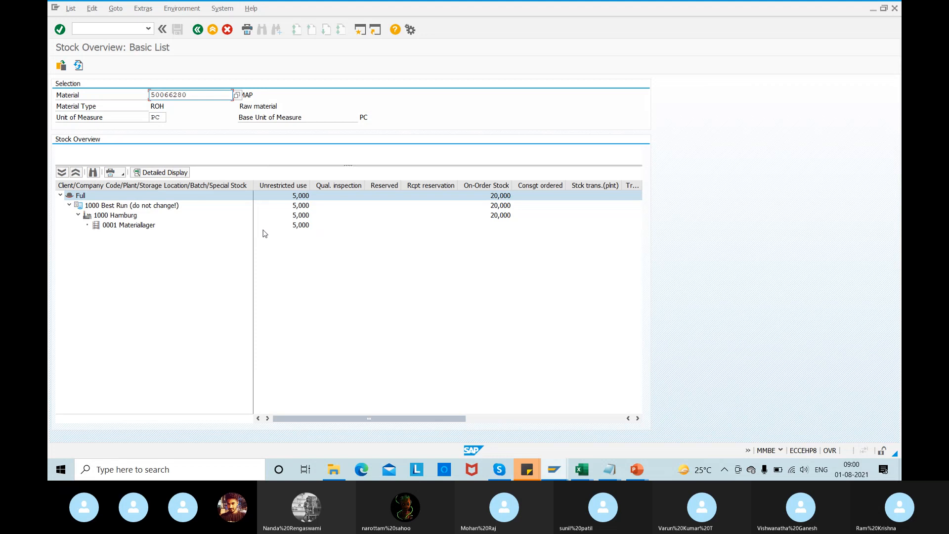
pyautogui.hotkey('alt', 'Tab')
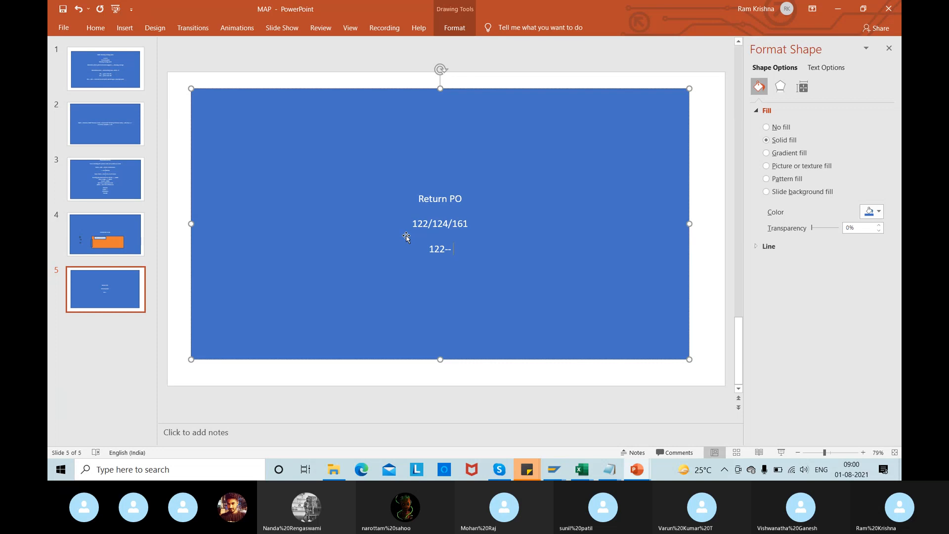
# - Add the line "124- GR blocked stovck" below the 122 line on the Return PO slide
pyautogui.press('Return')
pyautogui.write('12')
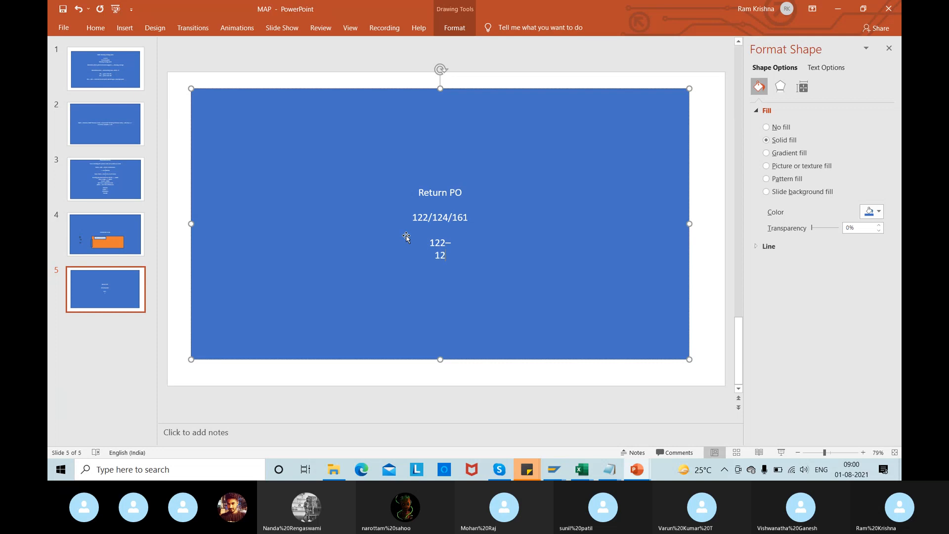
pyautogui.write('4- GR')
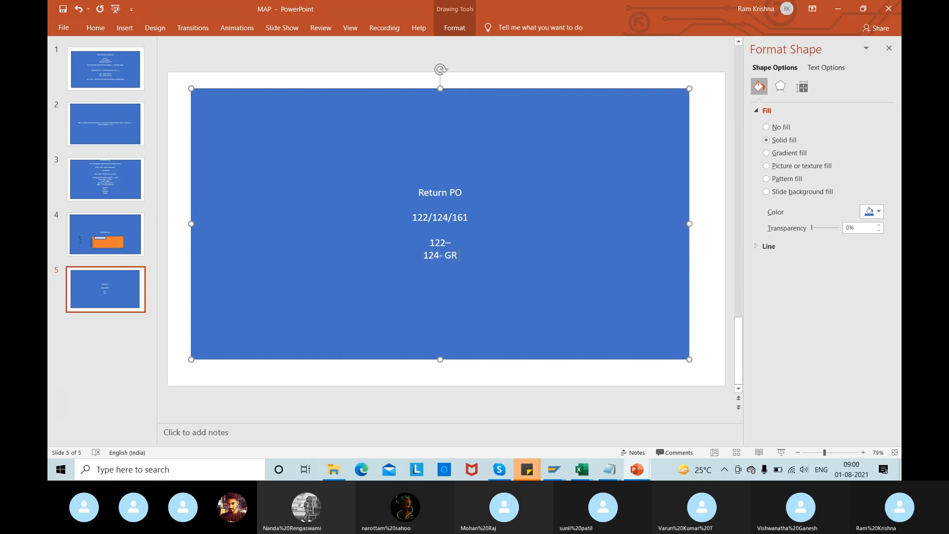
pyautogui.write(' blocked stovck')
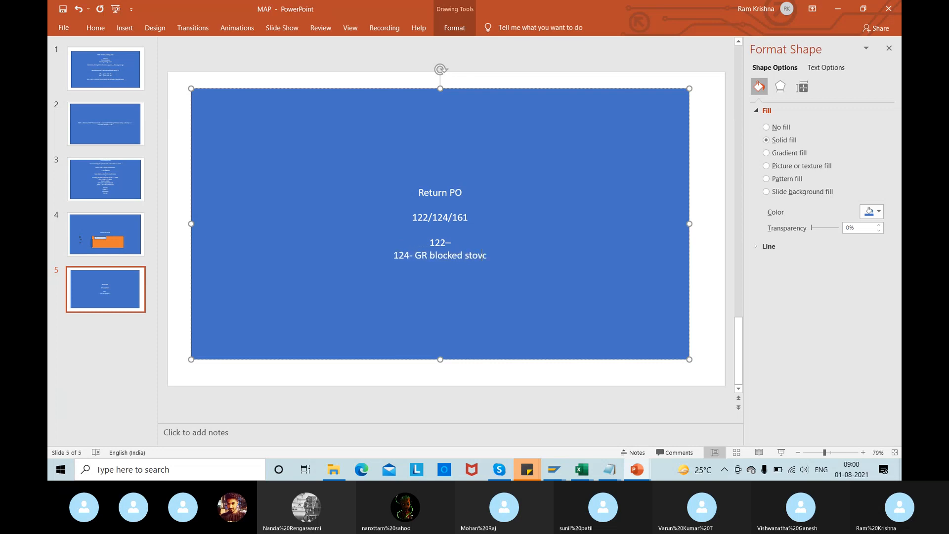
# - Complete the 122 line on the slide with the text "Material documets"
pyautogui.click(461, 243)
pyautogui.write('Material')
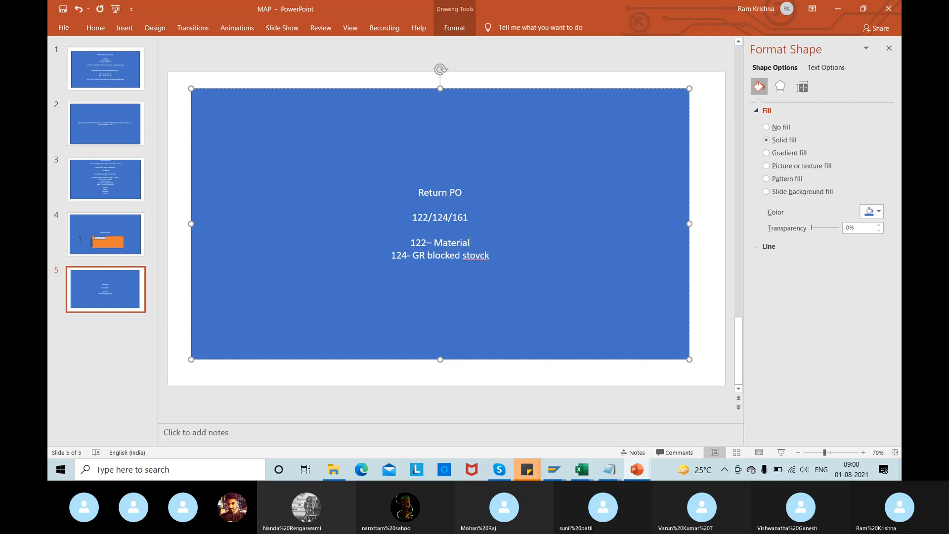
pyautogui.write(' documets')
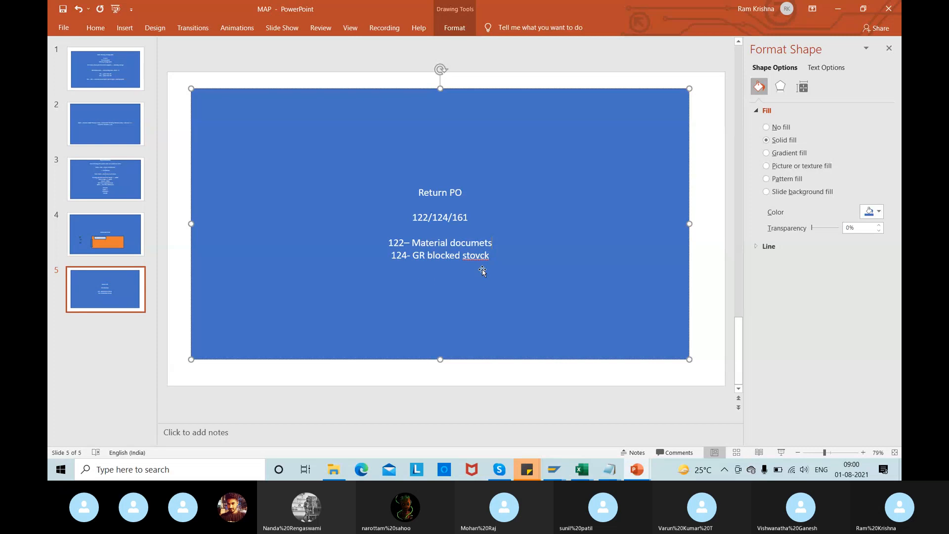
# - Add the line "161---New returns PO" below the 124 line on the Return PO slide
pyautogui.click(491, 256)
pyautogui.press('Return')
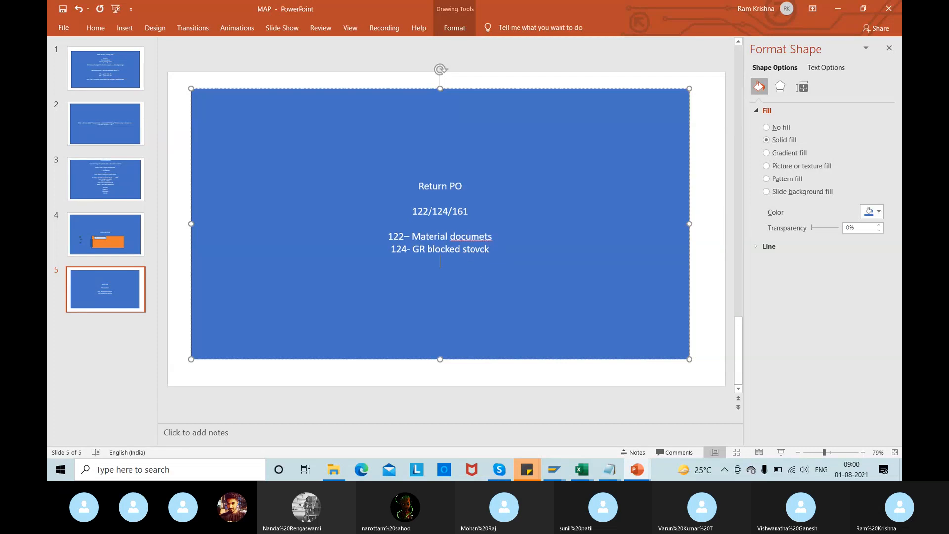
pyautogui.write('161---New returns PO')
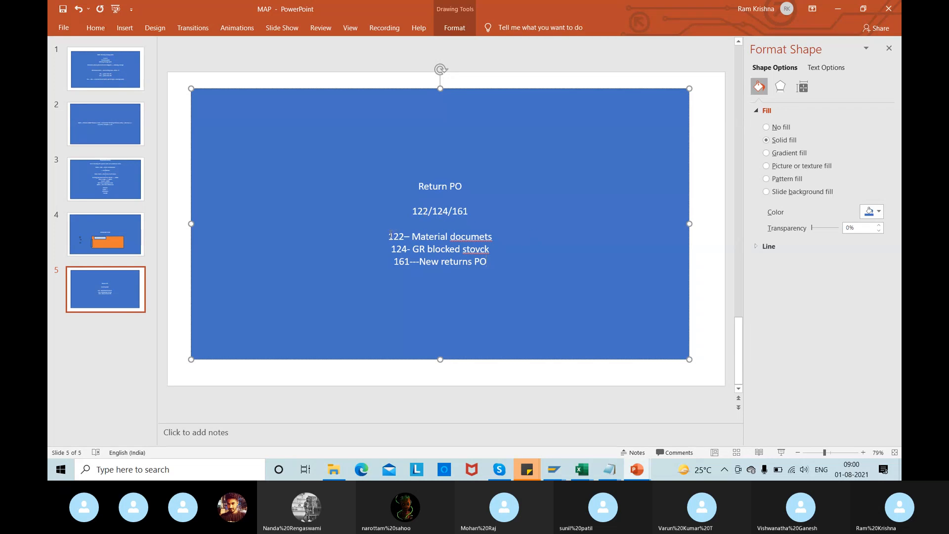
pyautogui.moveTo(390, 236); pyautogui.dragTo(493, 236)
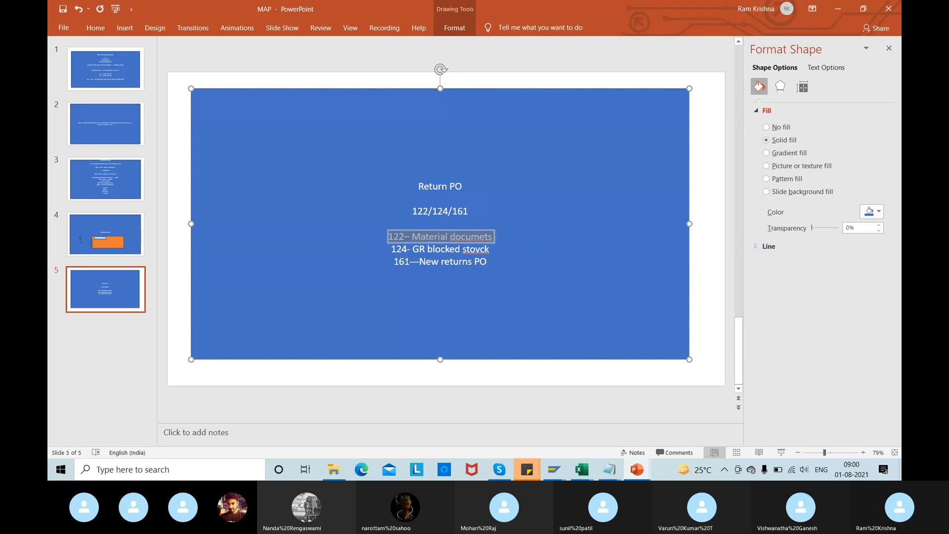
pyautogui.moveTo(394, 261); pyautogui.dragTo(490, 261)
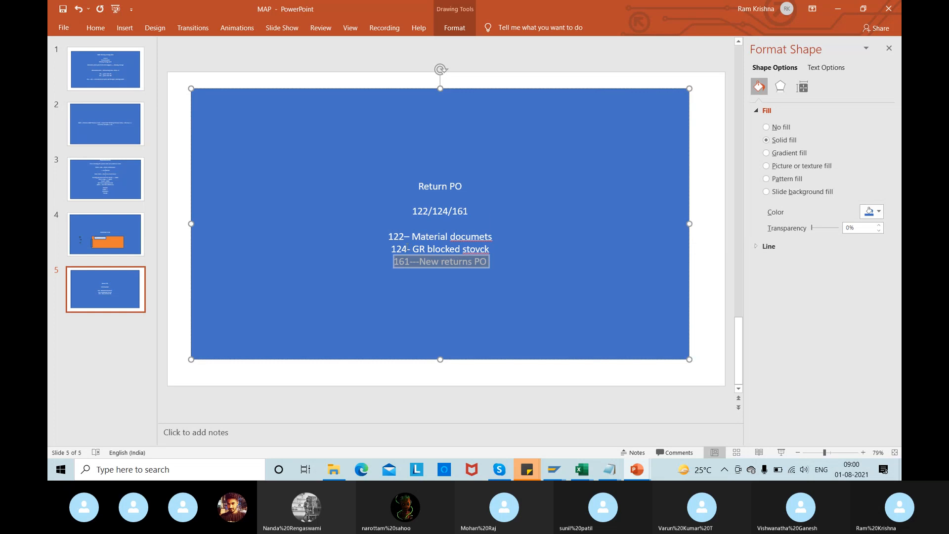
pyautogui.moveTo(390, 248); pyautogui.dragTo(492, 248)
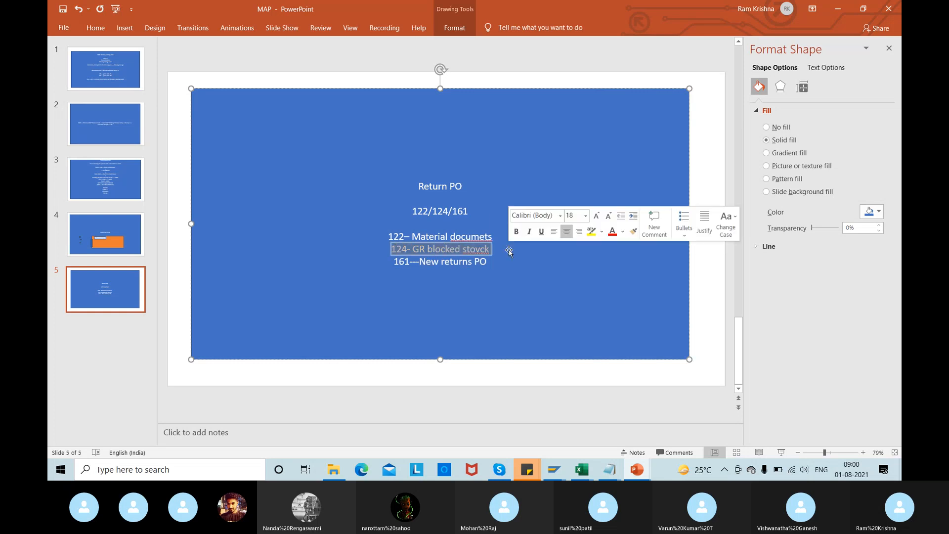
pyautogui.click(440, 269)
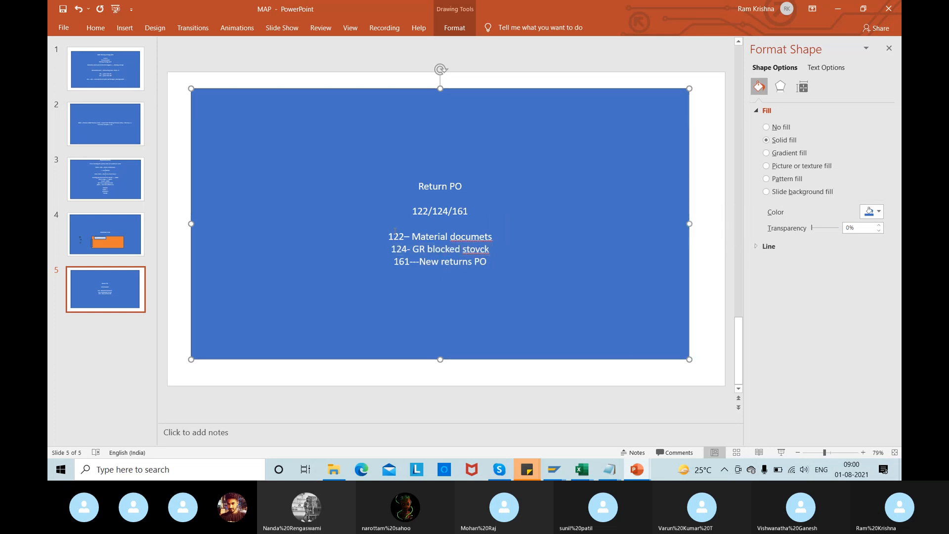
# - Switch to SAP, start a new purchase order with transaction ME21N, and enter vendor 100630
pyautogui.hotkey('alt', 'Tab')
pyautogui.press('Tab')
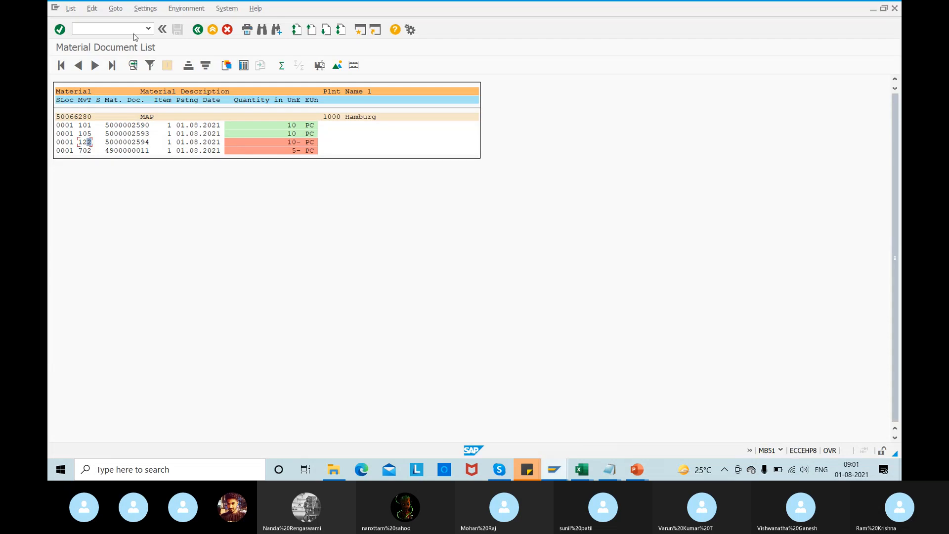
pyautogui.click(104, 25)
pyautogui.write('/')
pyautogui.write('nme21n')
pyautogui.press('Return')
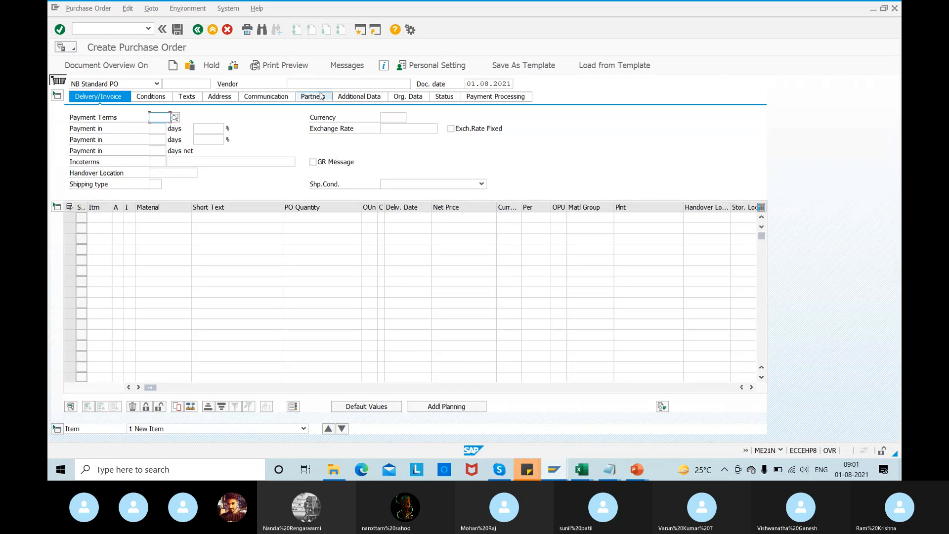
pyautogui.click(306, 83)
pyautogui.press('Return')
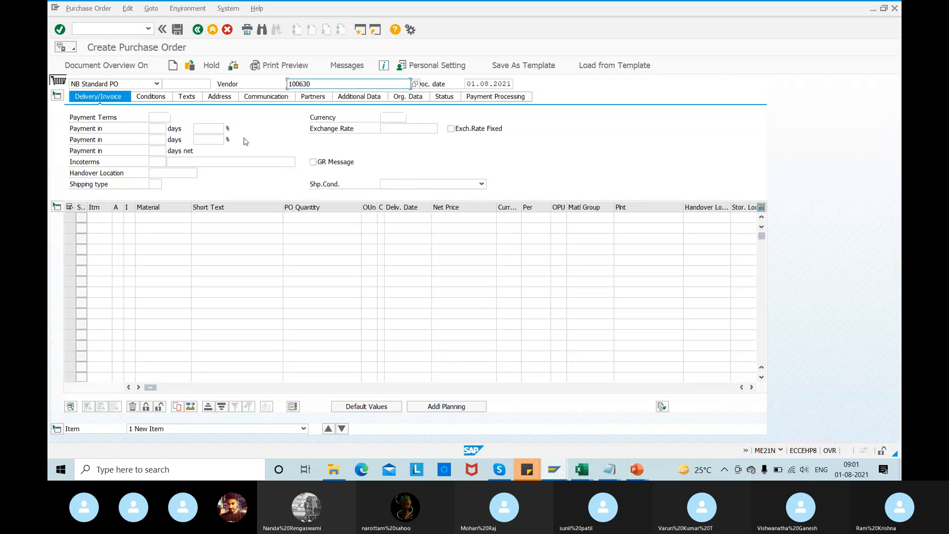
# - Add a purchase order item for material 50066280 with plant 1000 and a quantity of 10
pyautogui.click(156, 224)
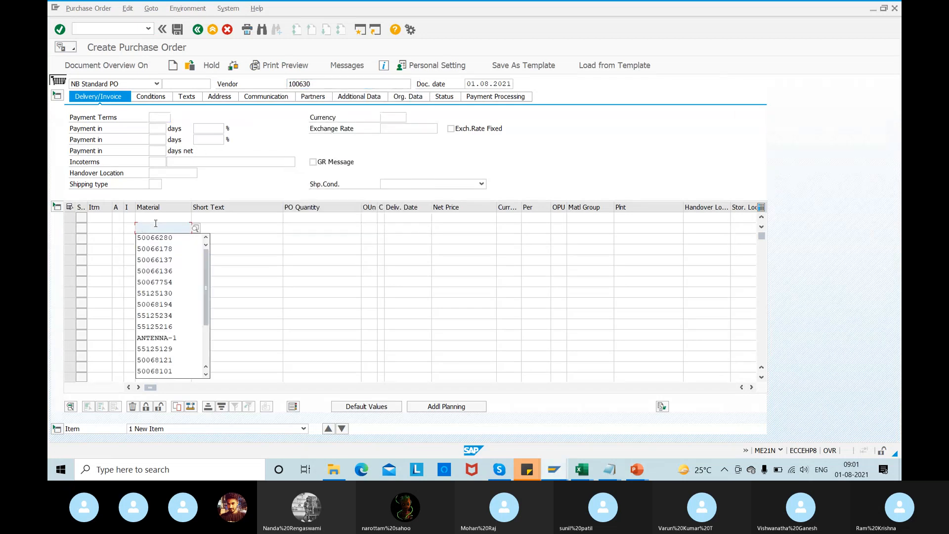
pyautogui.click(148, 218)
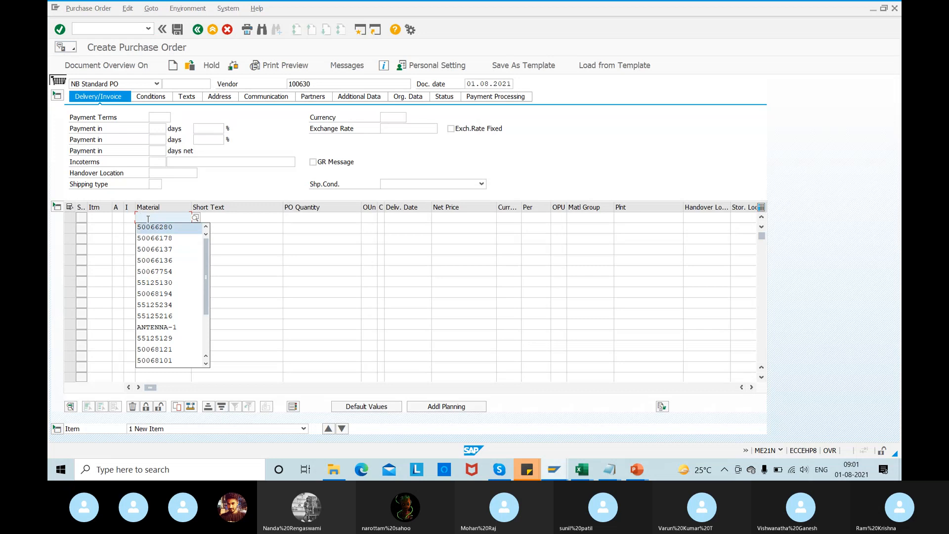
pyautogui.click(150, 227)
pyautogui.click(636, 217)
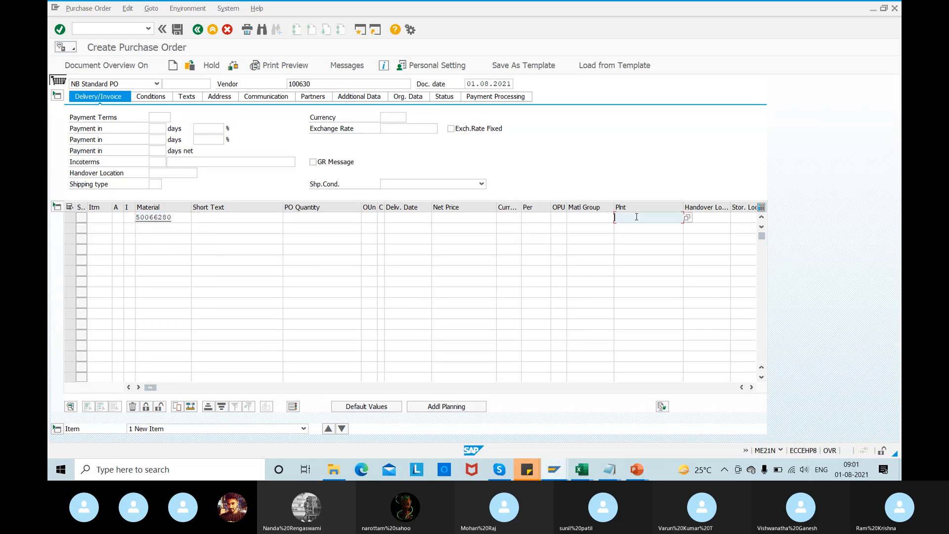
pyautogui.write('1000')
pyautogui.click(345, 218)
pyautogui.write('10')
pyautogui.press('Return')
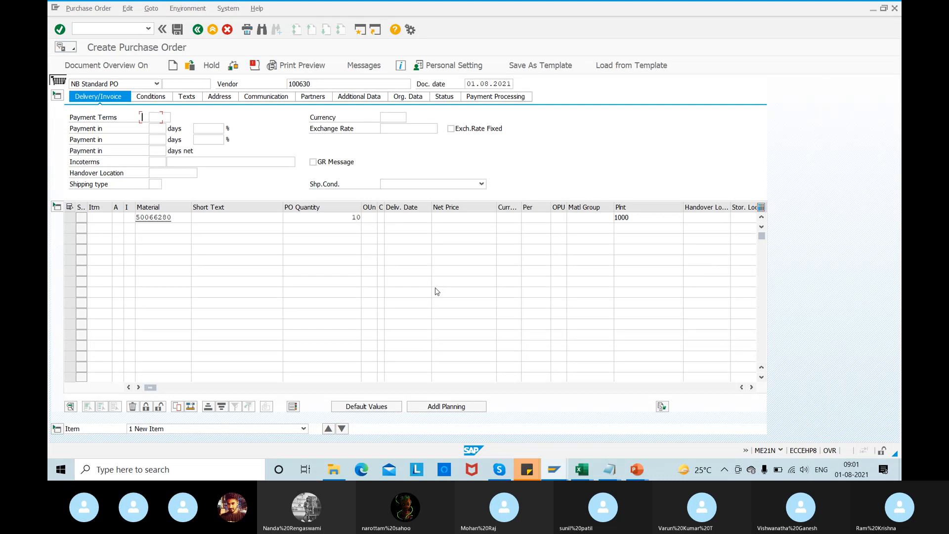
# - Assign purchasing organization 1000 and purchasing group 100, and save the purchase order
pyautogui.write('1000')
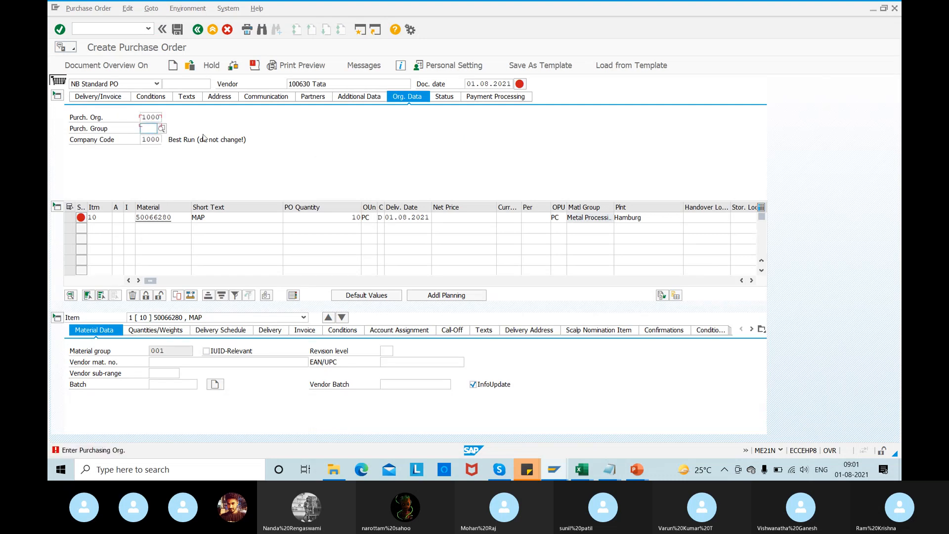
pyautogui.press('Return')
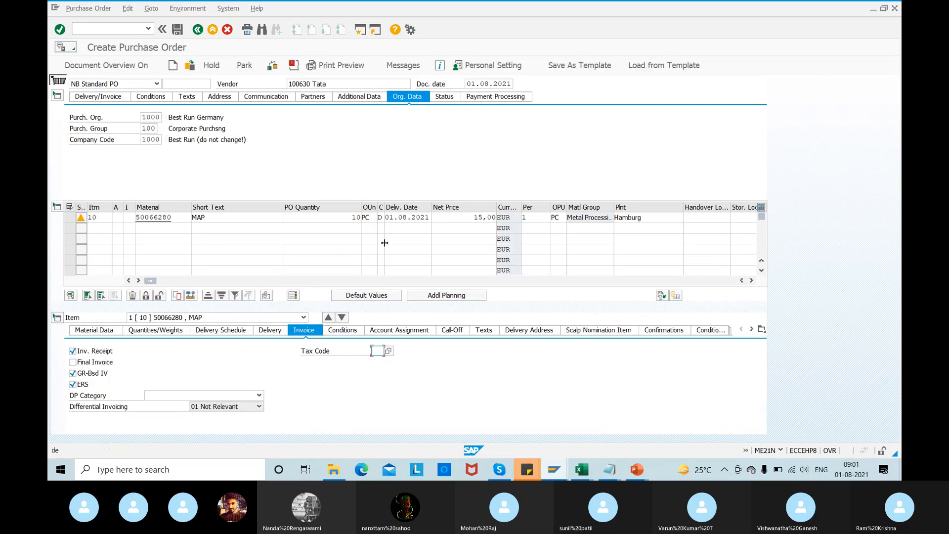
pyautogui.click(177, 30)
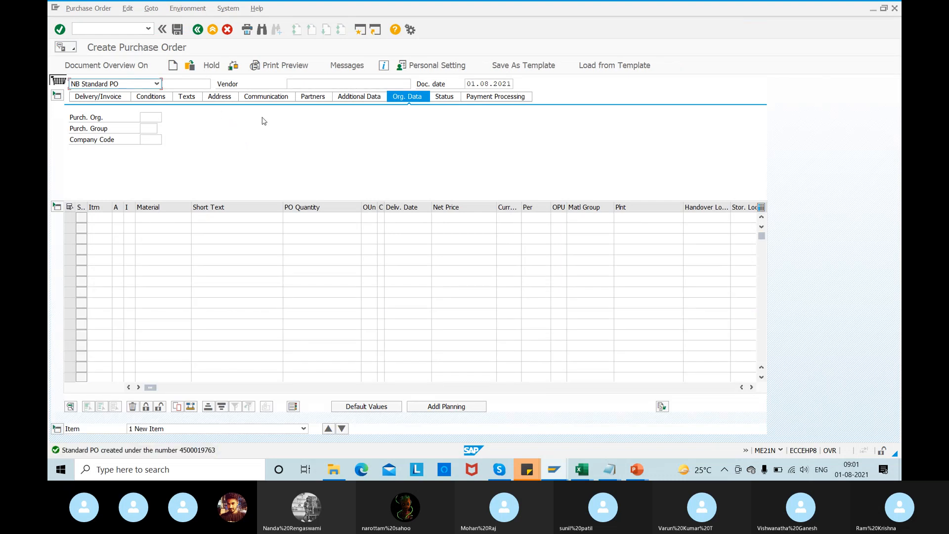
# - Open the newly created purchase order for display and select its document number
pyautogui.click(189, 66)
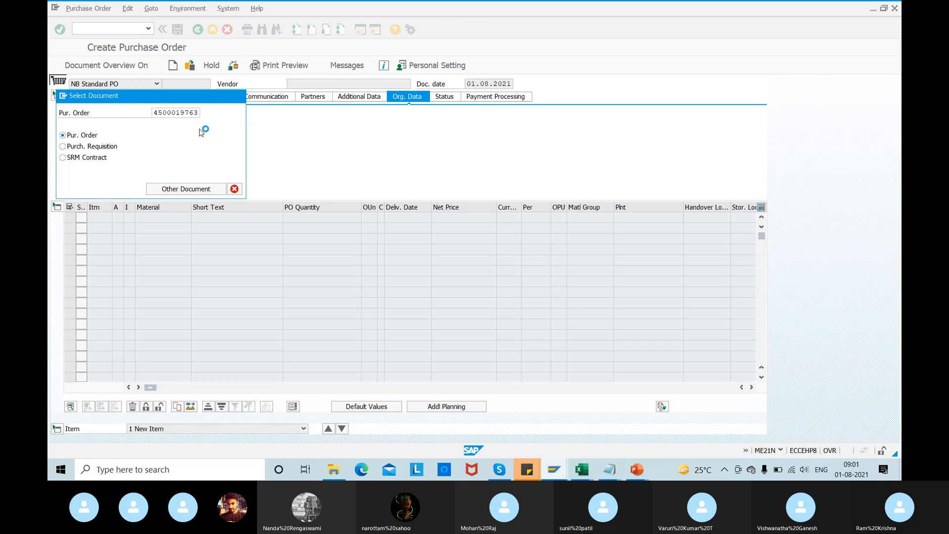
pyautogui.press('Return')
pyautogui.click(164, 84)
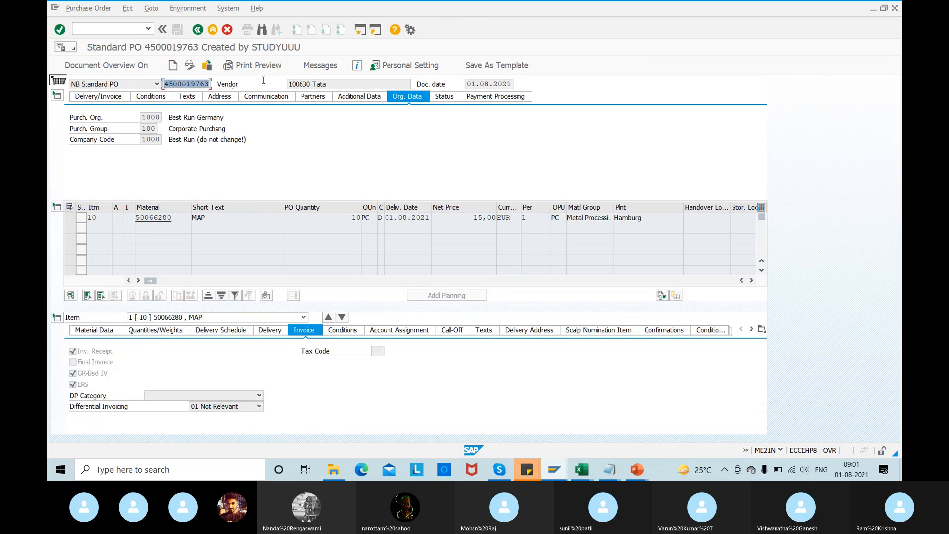
# - Start MIGO in a new session and load the new purchase order as A01 Goods Receipt with R01 Purchase Order
pyautogui.write('/omigo')
pyautogui.press('Return')
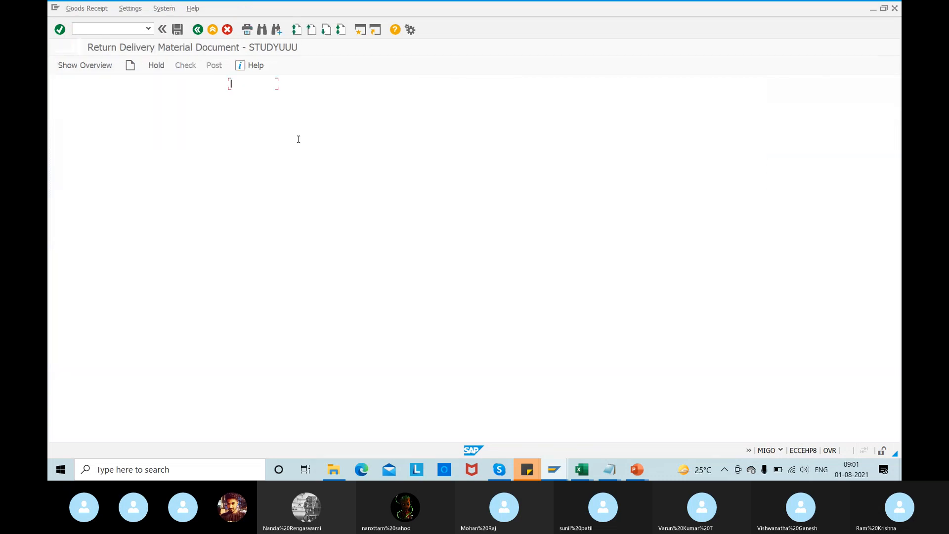
pyautogui.click(105, 85)
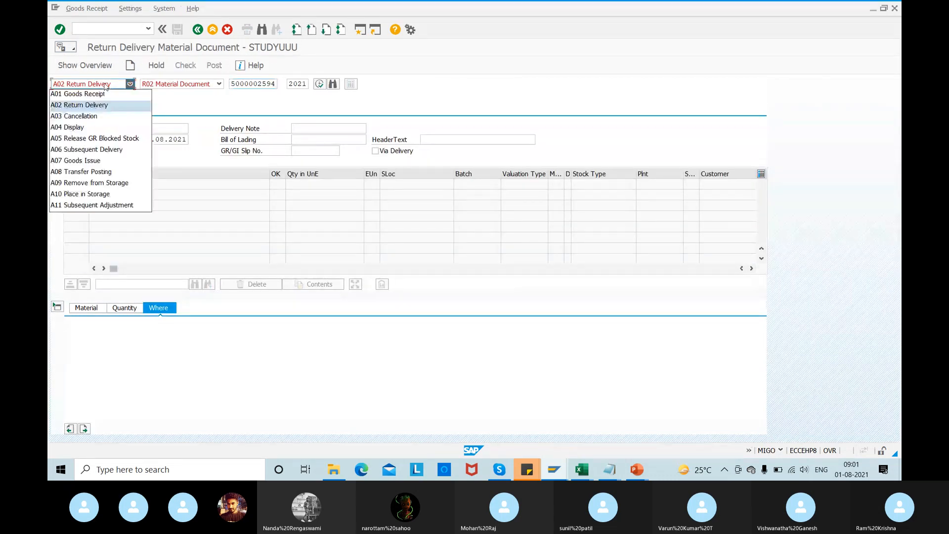
pyautogui.click(80, 94)
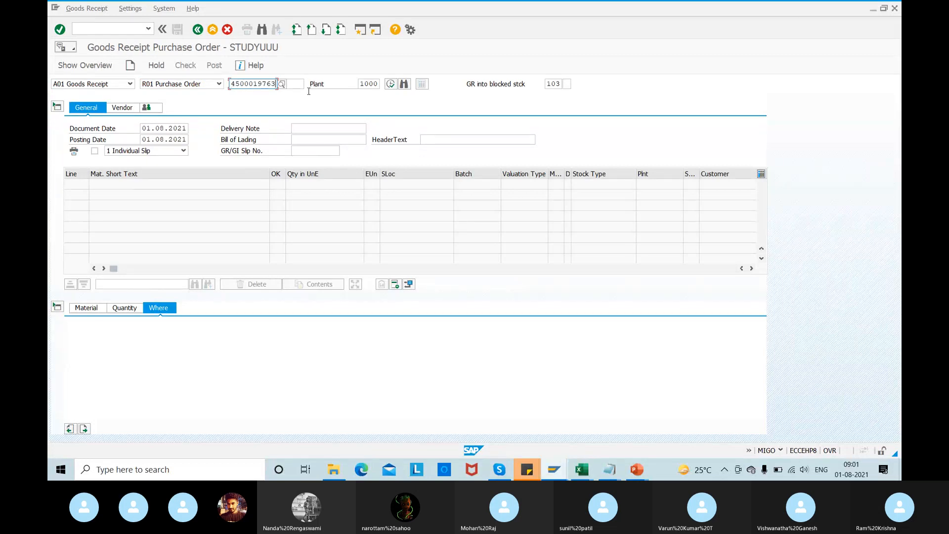
pyautogui.click(391, 84)
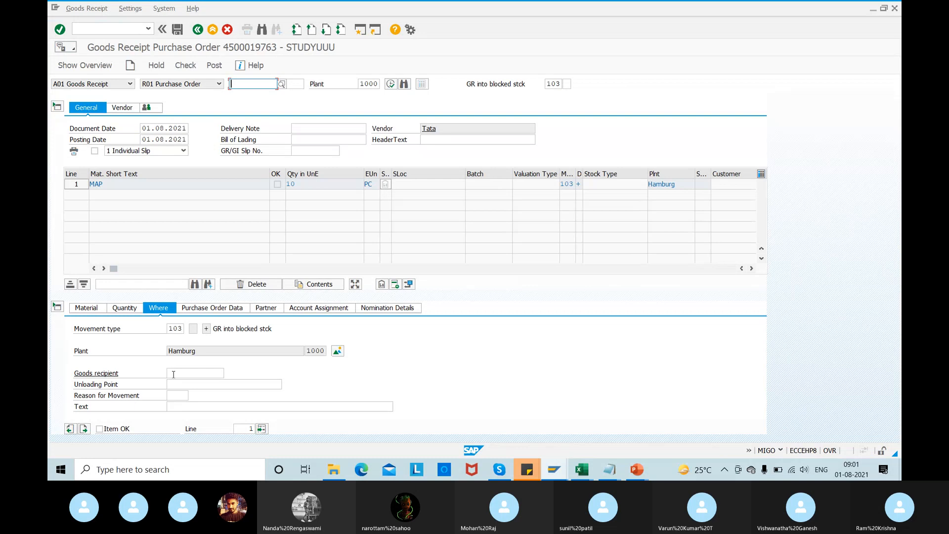
# - Mark the MAP item as OK, check the document, and post the goods receipt into blocked stock with movement type 103
pyautogui.click(104, 430)
pyautogui.click(186, 66)
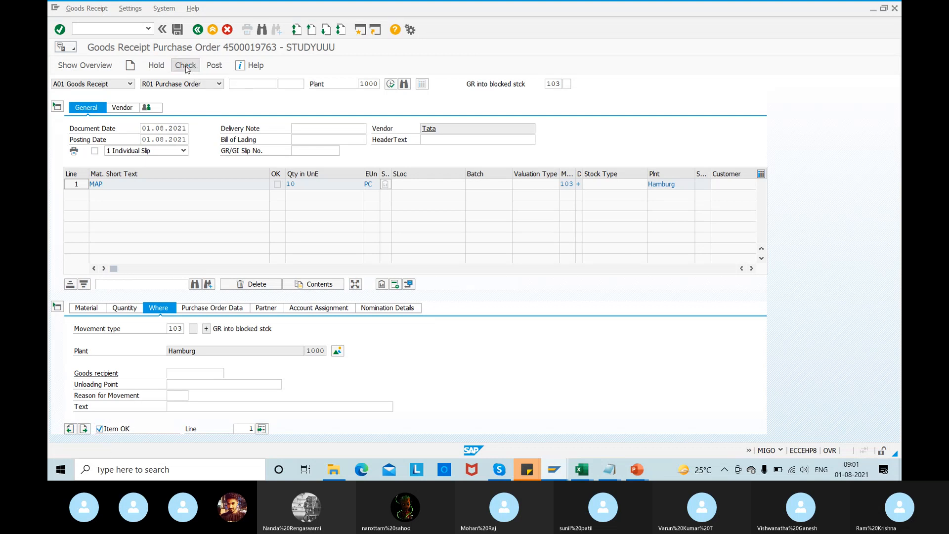
pyautogui.click(214, 66)
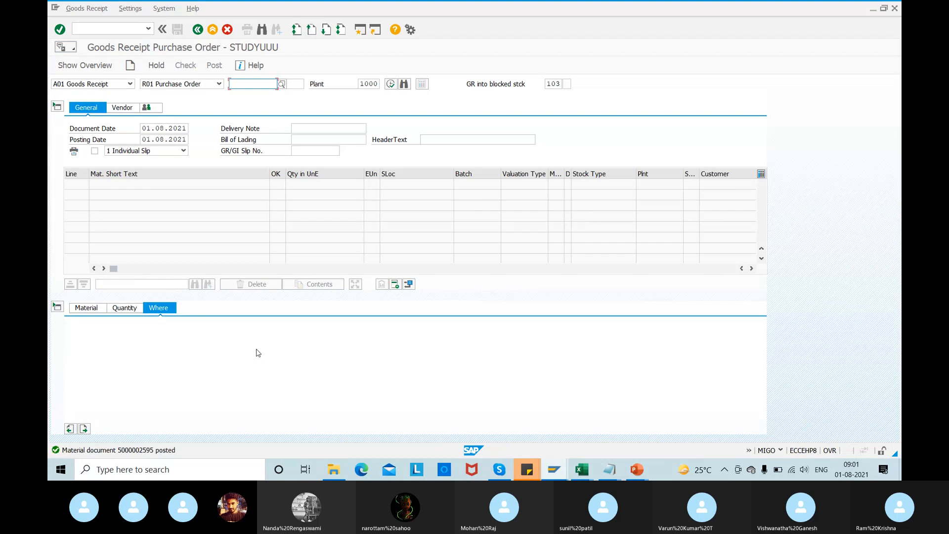
# - Review the stock overview of material 50066280 and return to the goods receipt session
pyautogui.hotkey('alt', 'Tab')
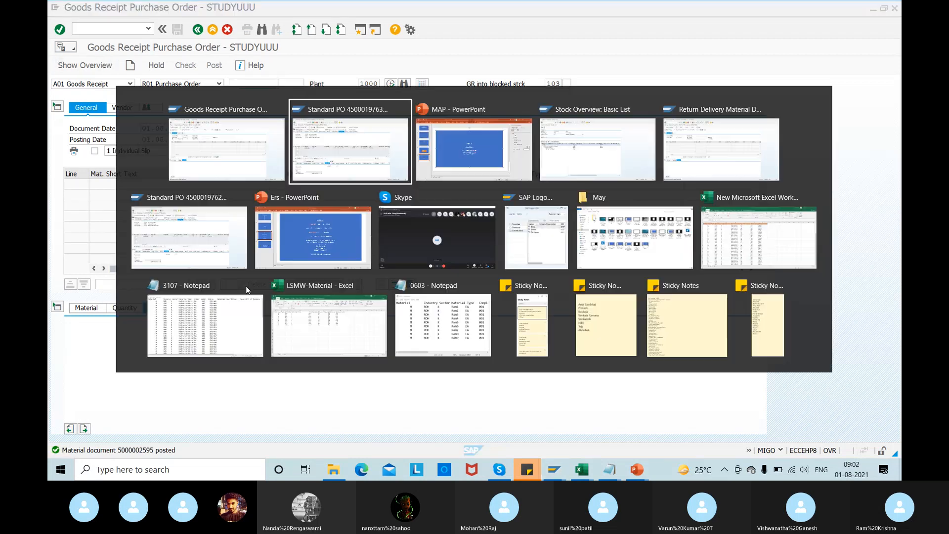
pyautogui.hotkey('alt', 'Tab')
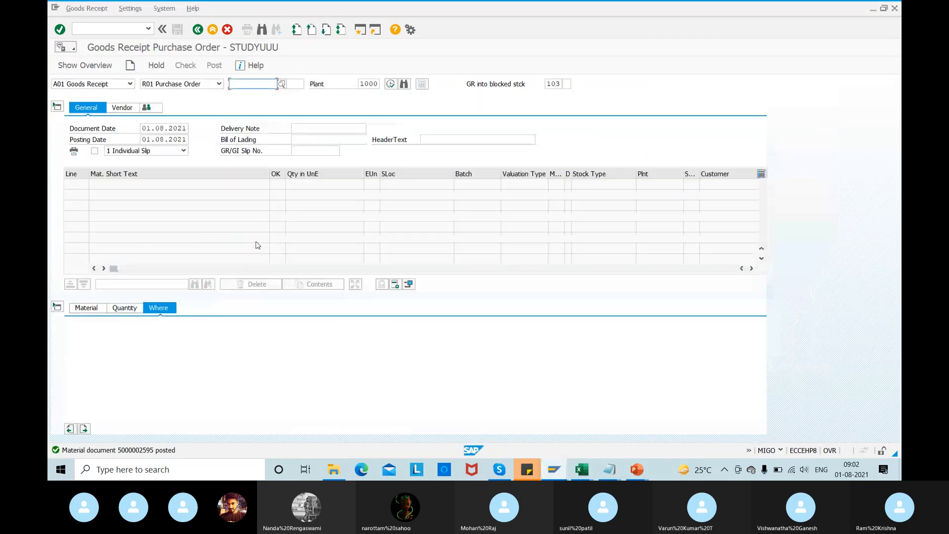
pyautogui.hotkey('alt', 'Tab')
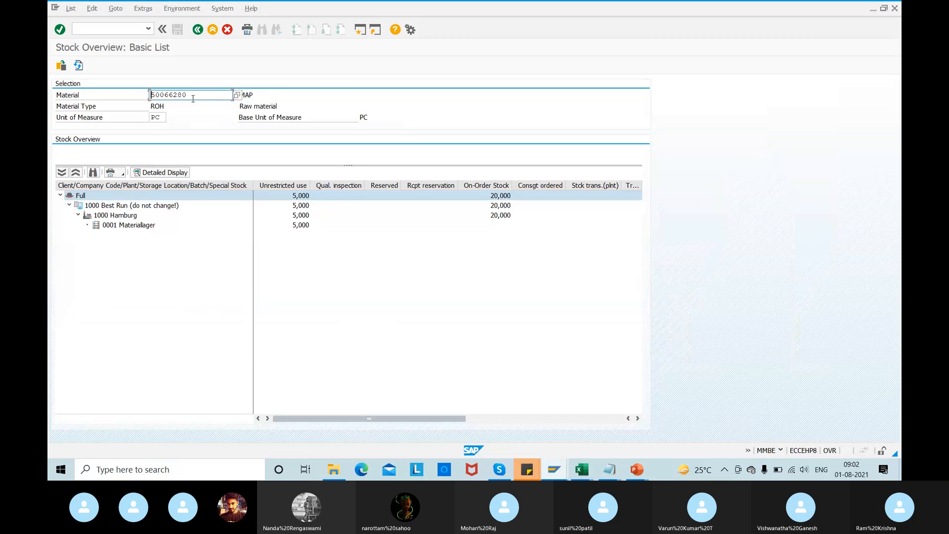
pyautogui.hotkey('alt', 'Tab')
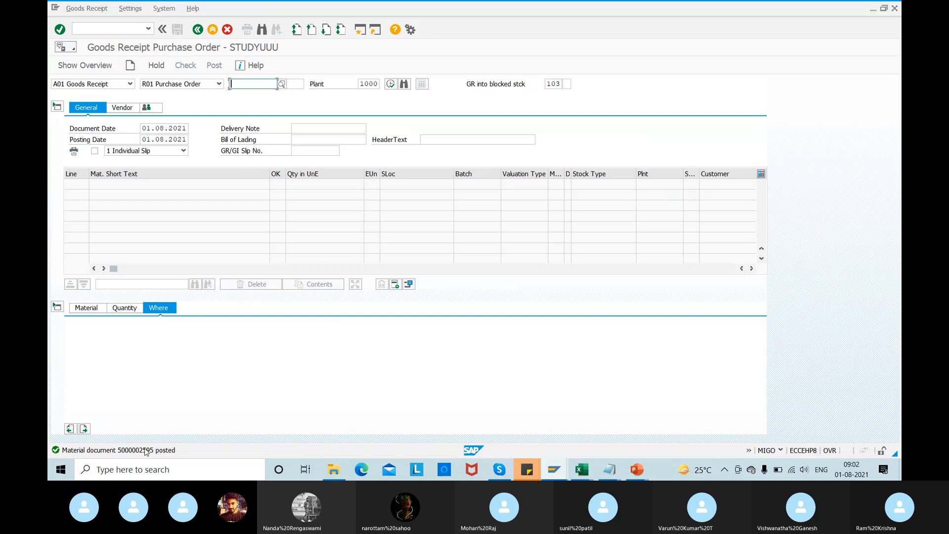
# - Reload the new purchase order in its session and examine the item's purchase order history
pyautogui.hotkey('alt', 'Tab')
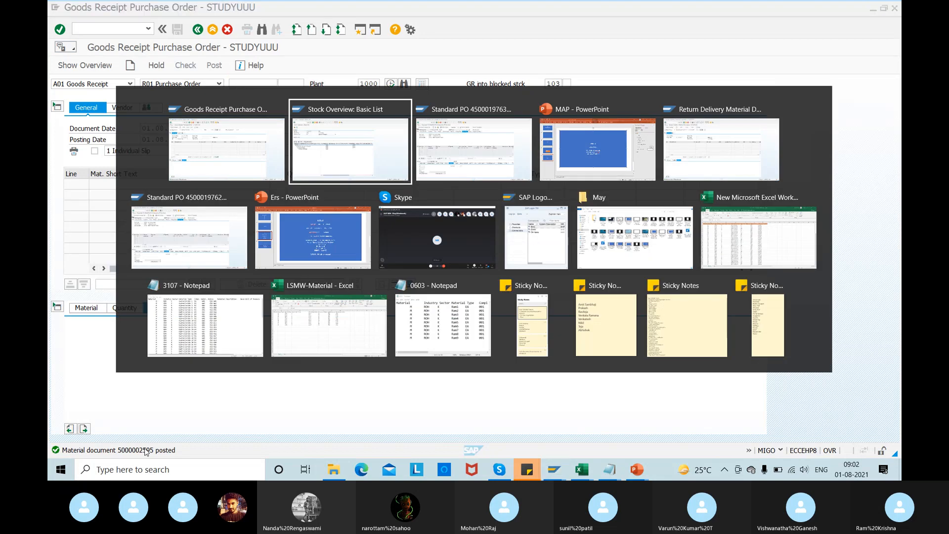
pyautogui.hotkey('alt', 'Tab')
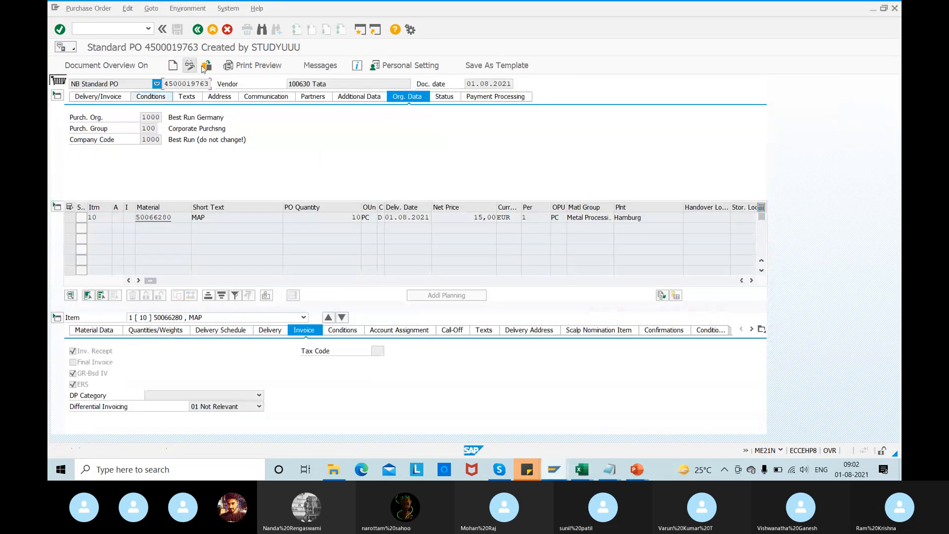
pyautogui.click(207, 68)
pyautogui.press('Return')
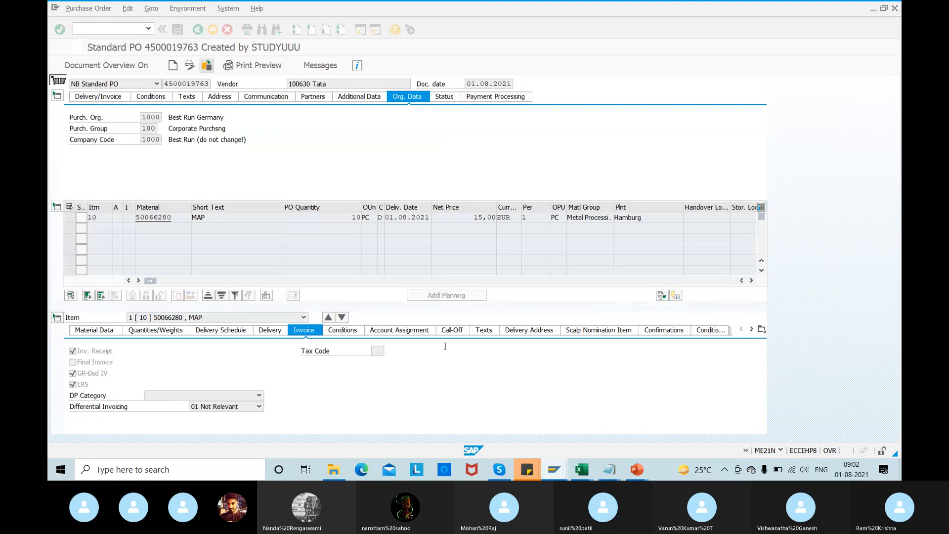
pyautogui.click(526, 328)
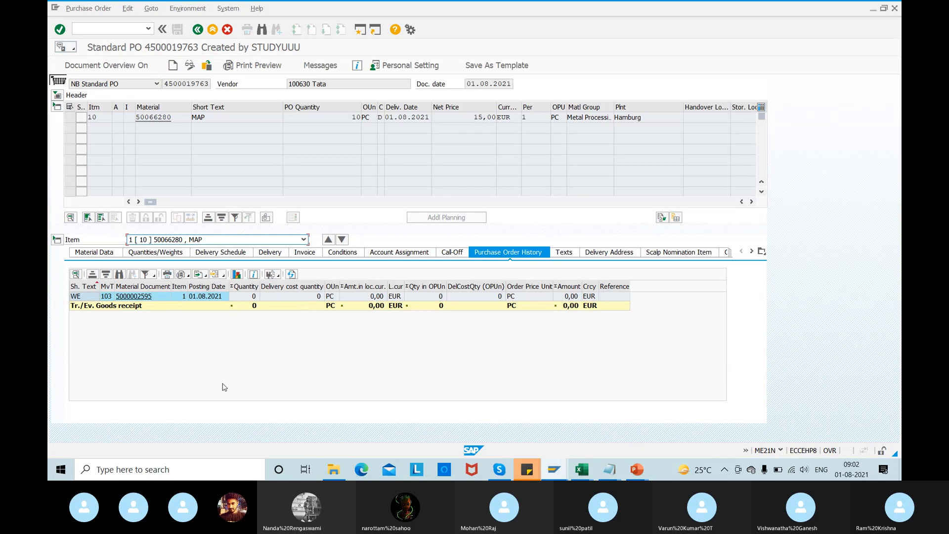
# - Return to the goods receipt session and try to load the new purchase order again with movement type 103
pyautogui.hotkey('alt', 'Tab')
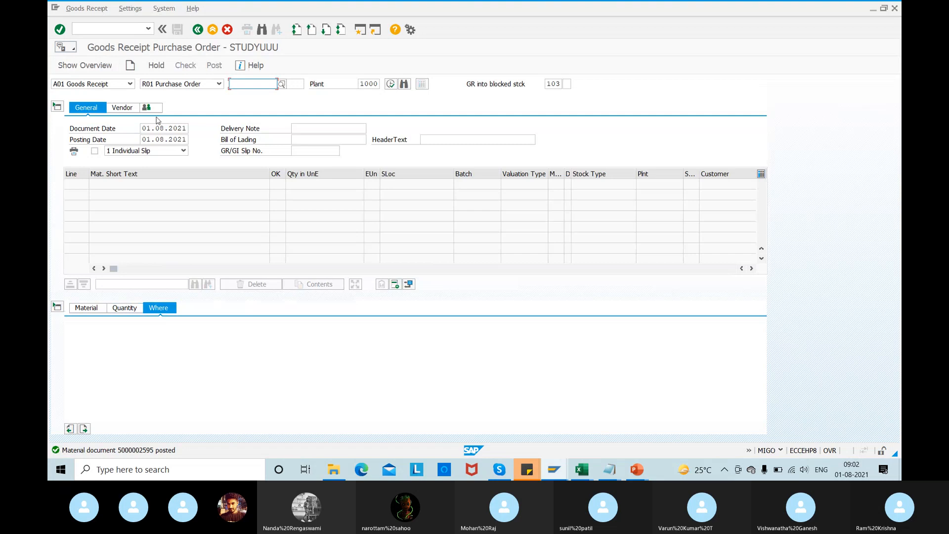
pyautogui.click(232, 84)
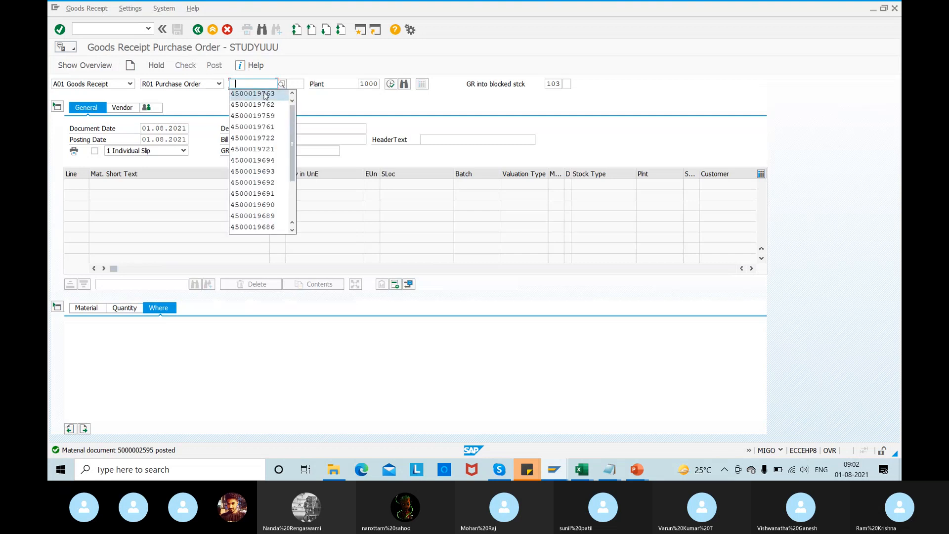
pyautogui.hotkey('alt', 'Tab')
pyautogui.hotkey('alt', 'Tab')
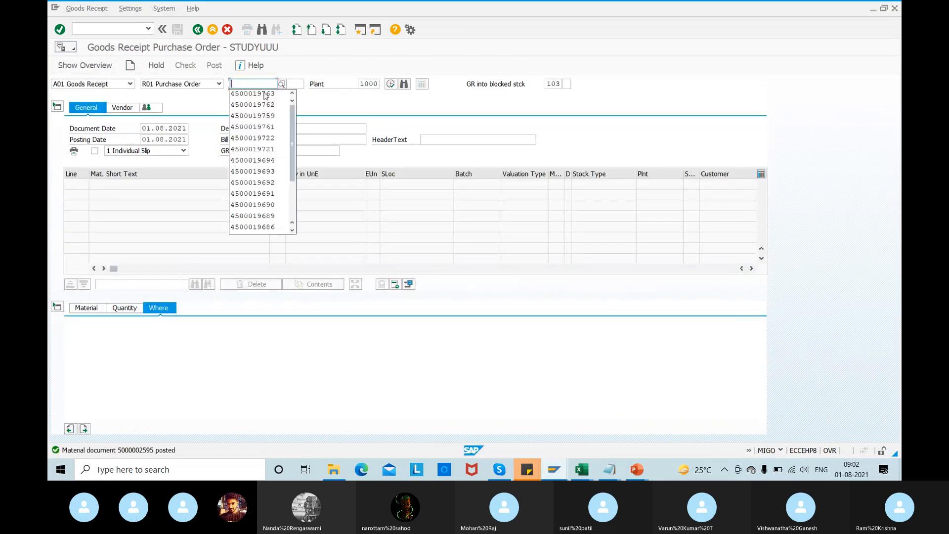
pyautogui.click(264, 94)
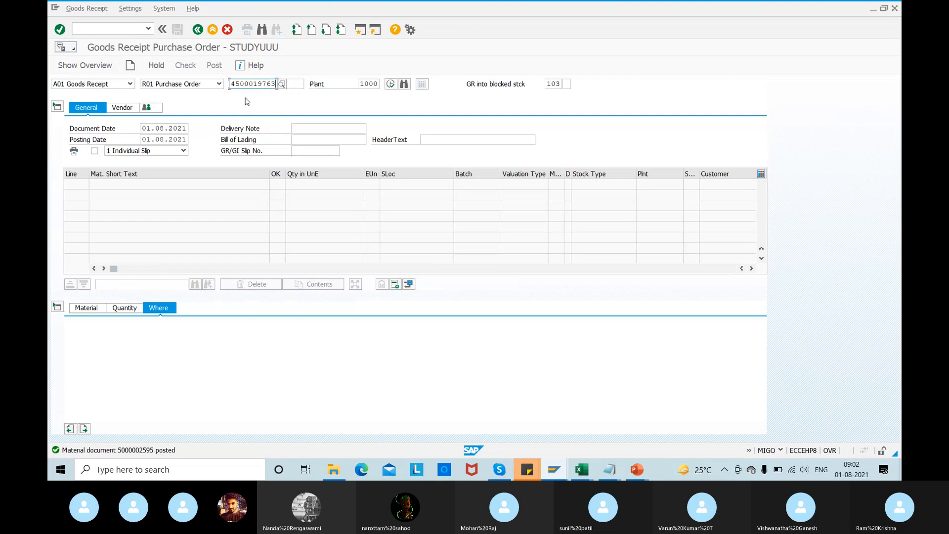
pyautogui.click(393, 85)
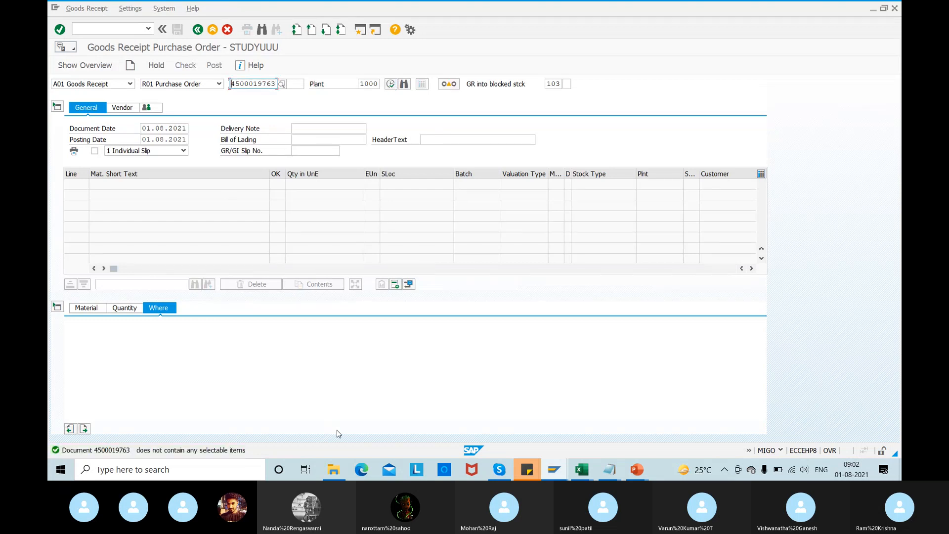
# - Switch to the purchase order session and put the new purchase order into change mode
pyautogui.hotkey('alt', 'Tab')
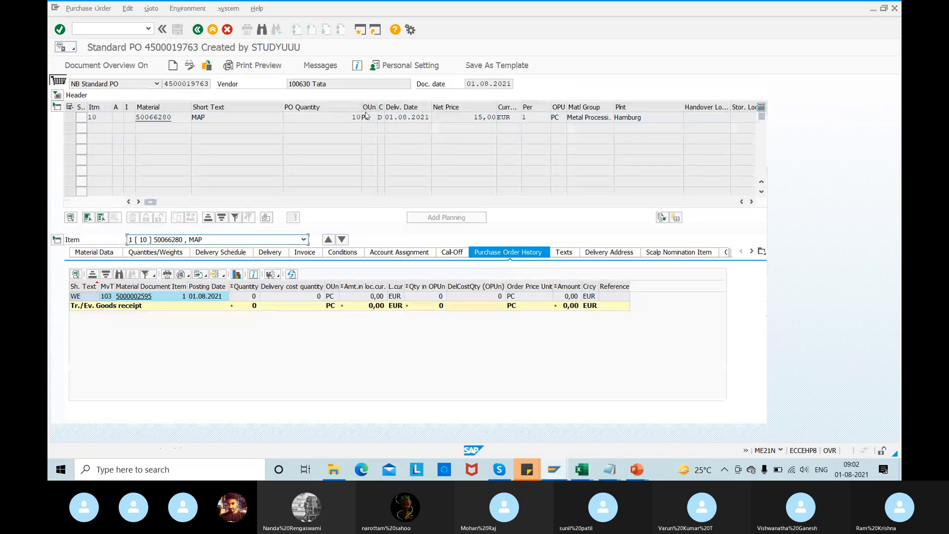
pyautogui.moveTo(175, 119); pyautogui.dragTo(101, 117)
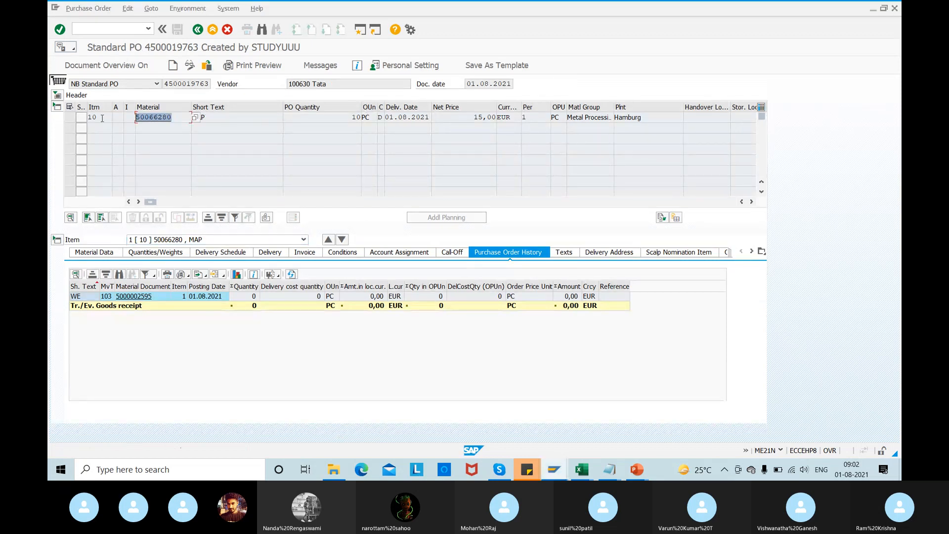
pyautogui.click(190, 66)
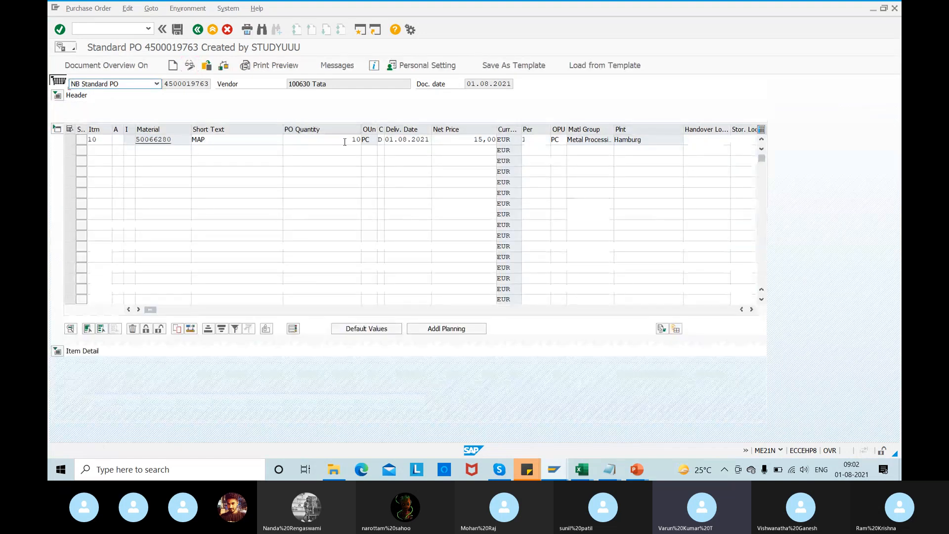
# - Set the default movement type to 101 in the goods receipt session and acknowledge the default values tip
pyautogui.hotkey('alt', 'Tab')
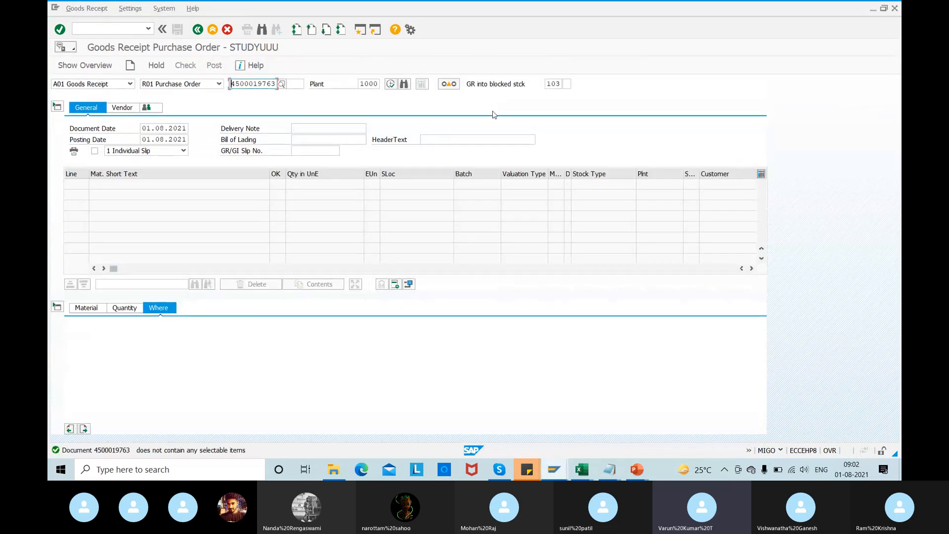
pyautogui.click(555, 84)
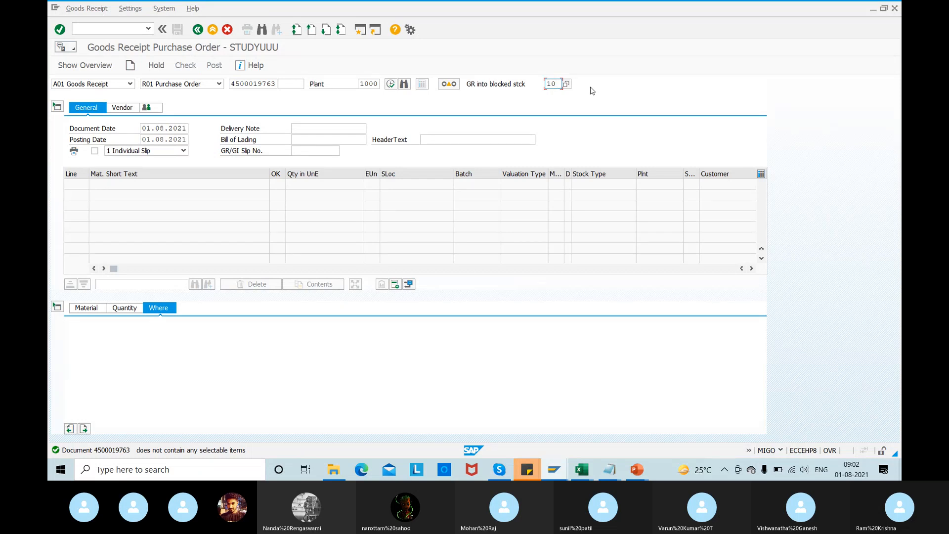
pyautogui.press('Return')
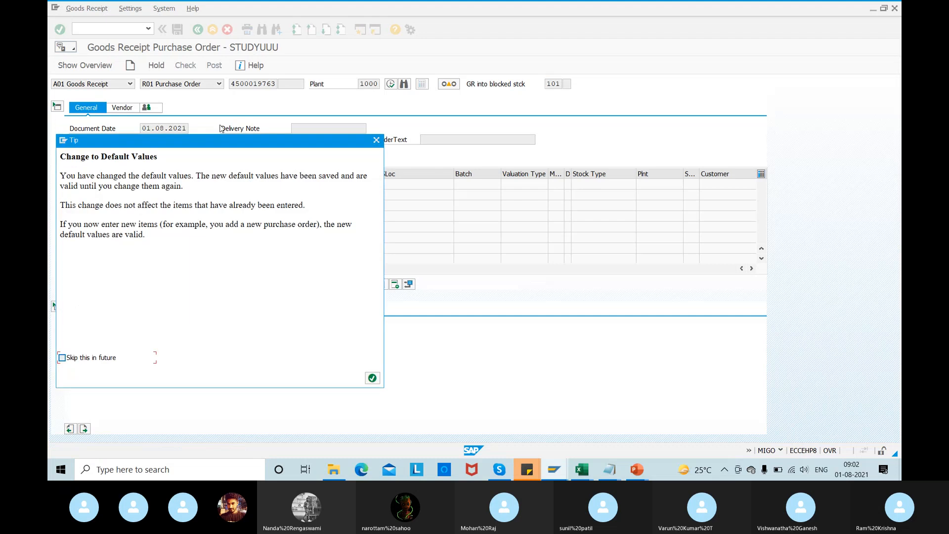
pyautogui.click(372, 378)
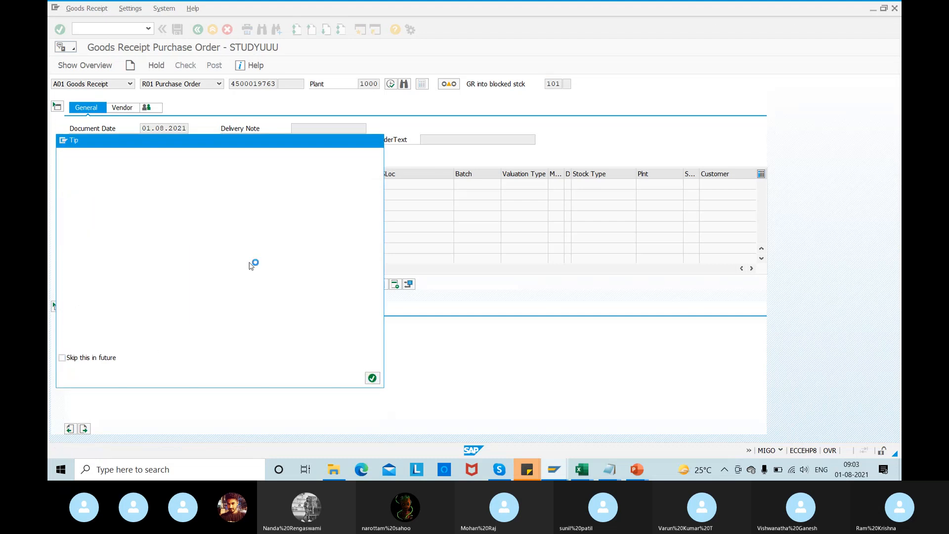
# - Set the MAP item's PO quantity to 20 in the purchase order and save the change
pyautogui.hotkey('alt', 'Tab')
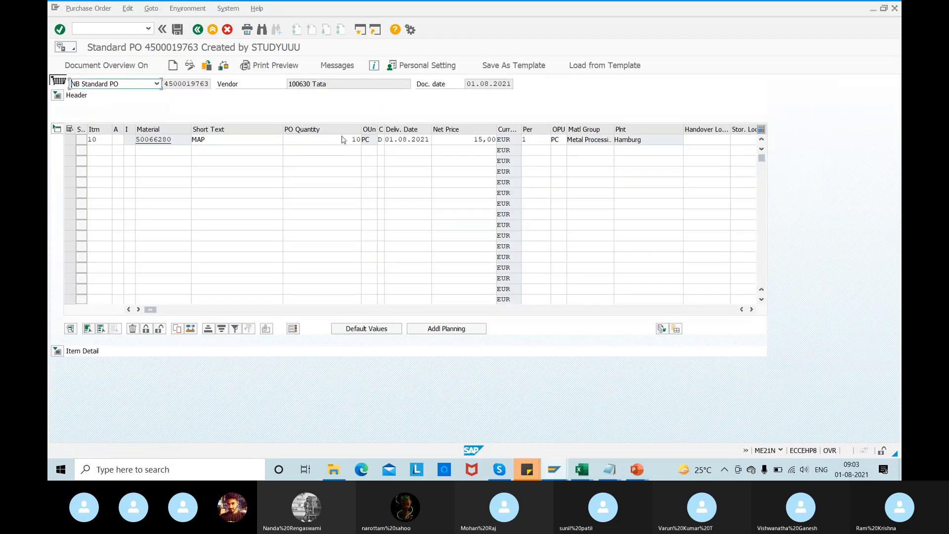
pyautogui.click(338, 138)
pyautogui.write('20')
pyautogui.press('Return')
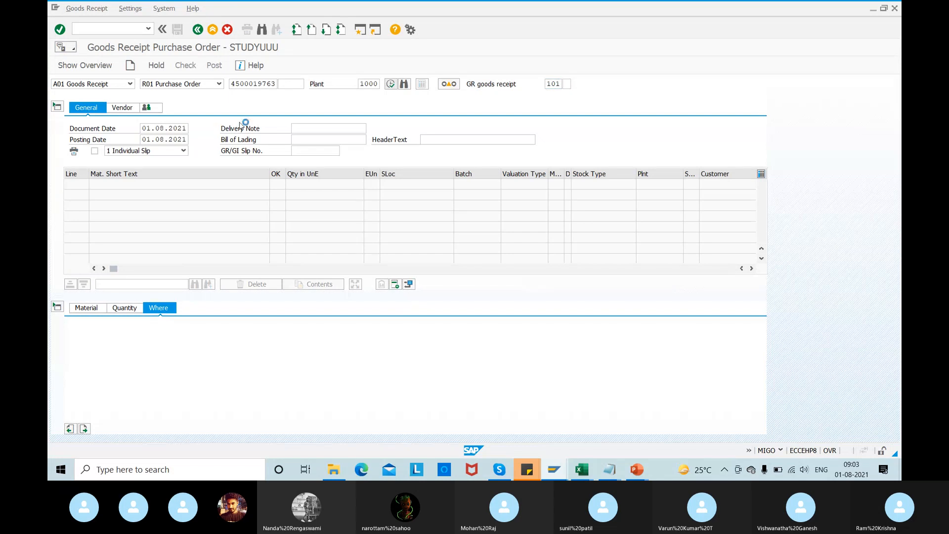
# - Restart MIGO with /nmigo and load the changed purchase order as A01 Goods Receipt with movement type 101
pyautogui.click(81, 29)
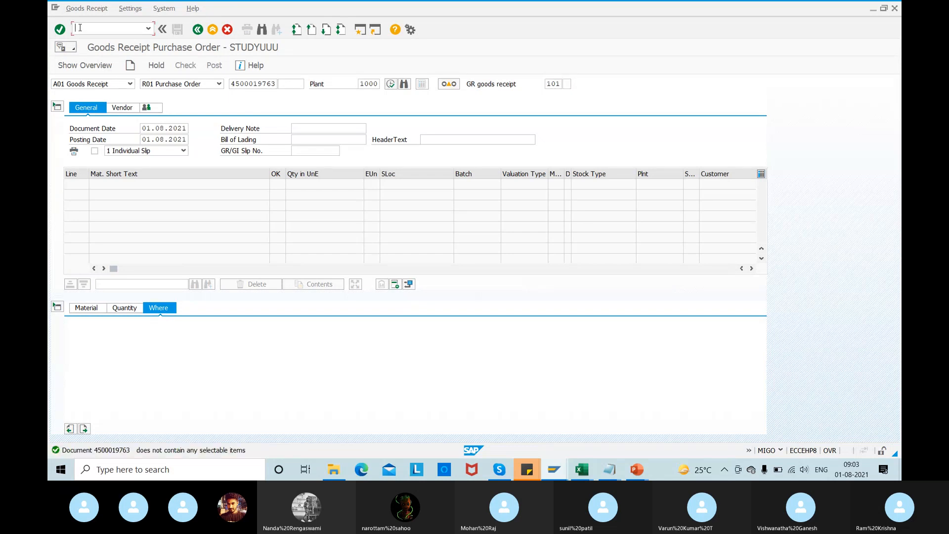
pyautogui.write('/nmigo')
pyautogui.press('Return')
pyautogui.click(266, 83)
pyautogui.click(264, 89)
pyautogui.press('Return')
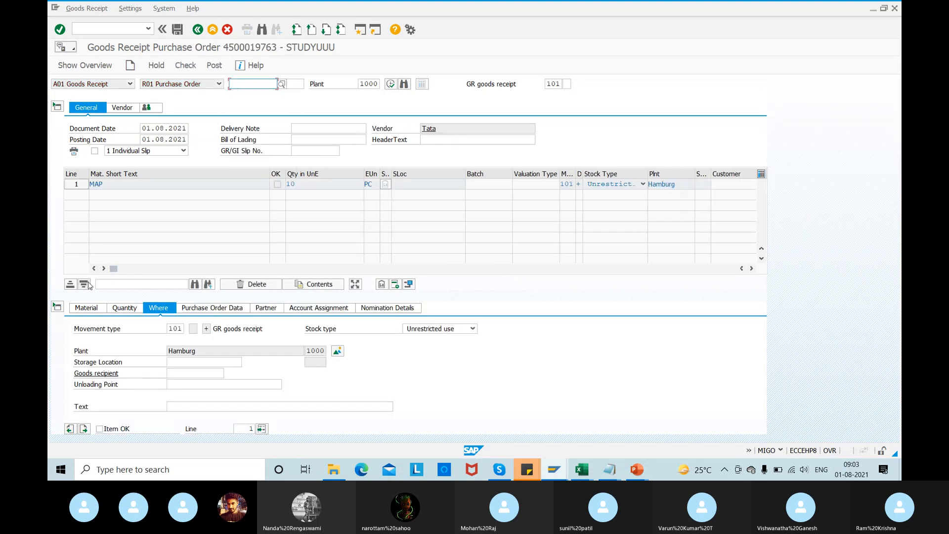
# - Assign storage location 0001 to the MAP item of the goods receipt
pyautogui.click(179, 361)
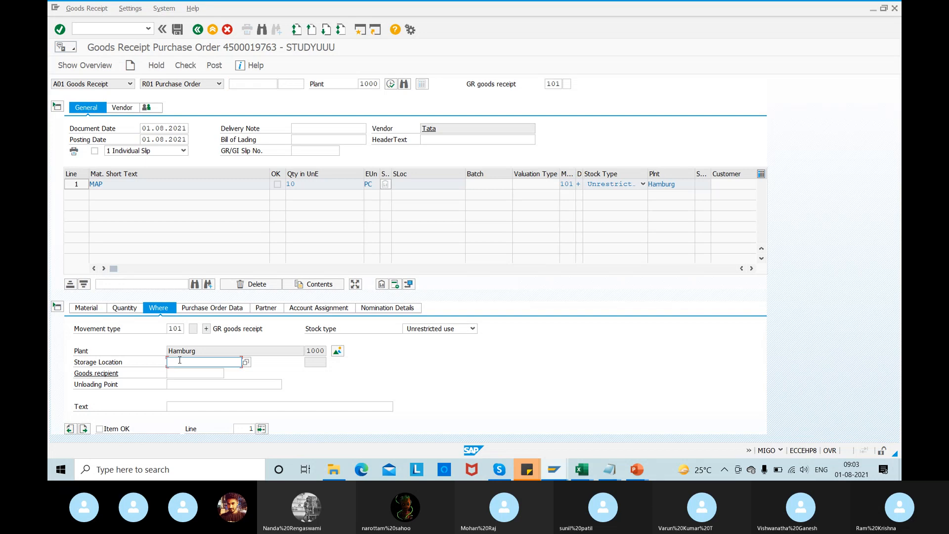
pyautogui.write('0001')
pyautogui.press('Return')
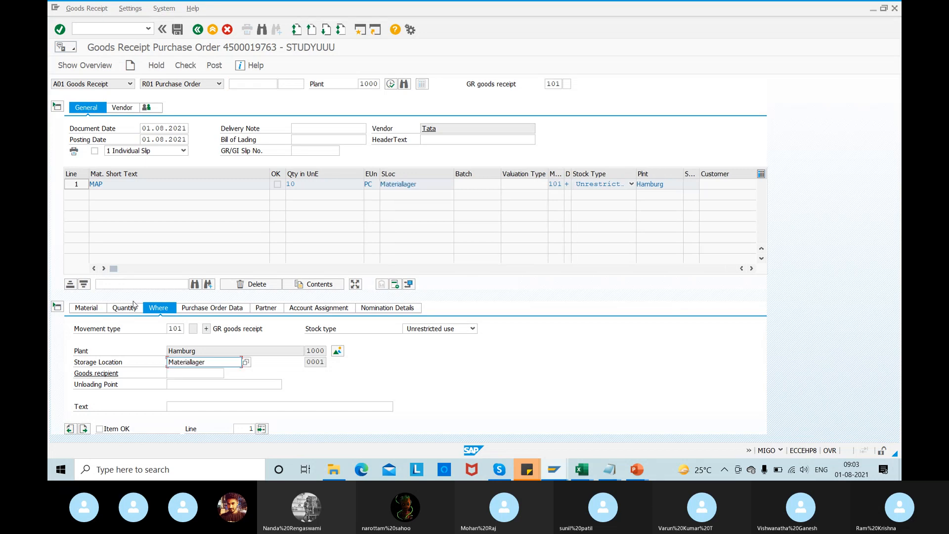
# - Review the MAP item's quantity, mark the item as OK, and post the goods receipt with movement type 101
pyautogui.click(130, 310)
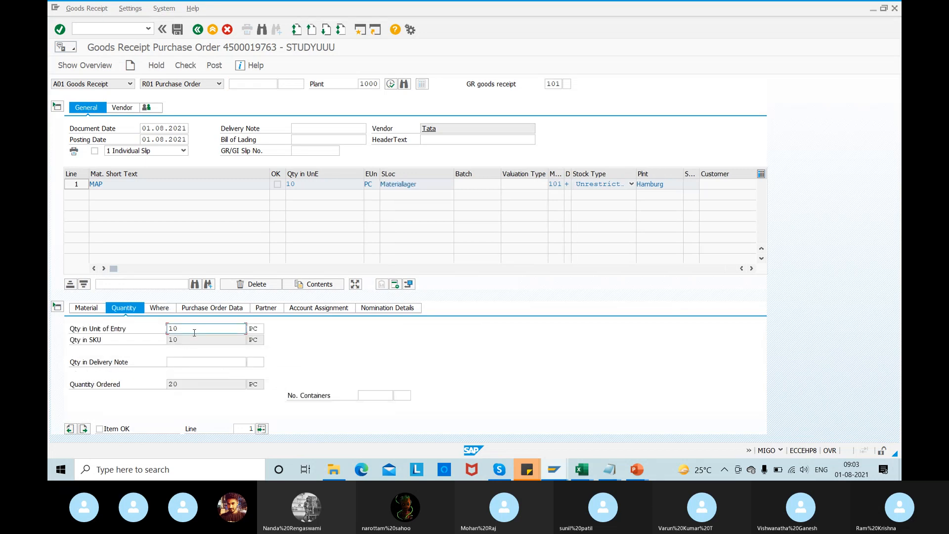
pyautogui.click(100, 429)
pyautogui.click(100, 429)
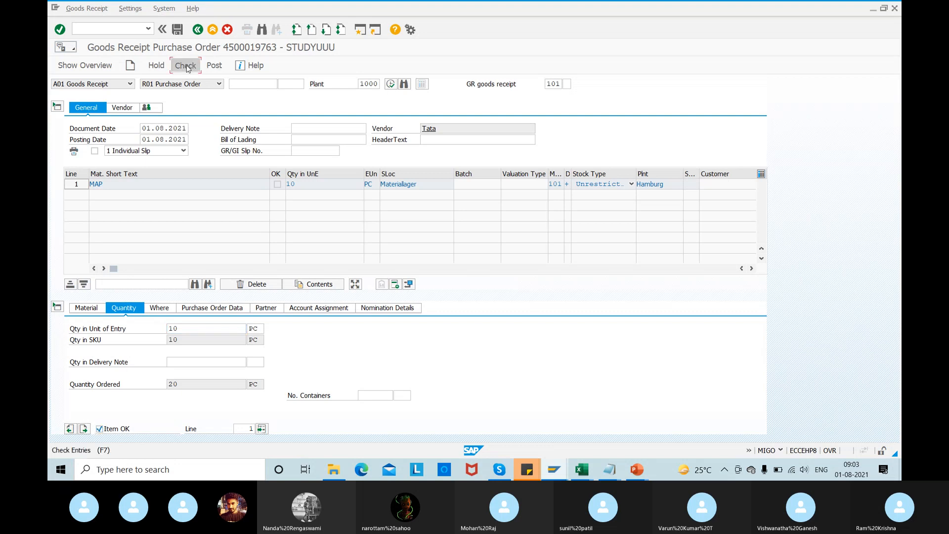
pyautogui.click(210, 66)
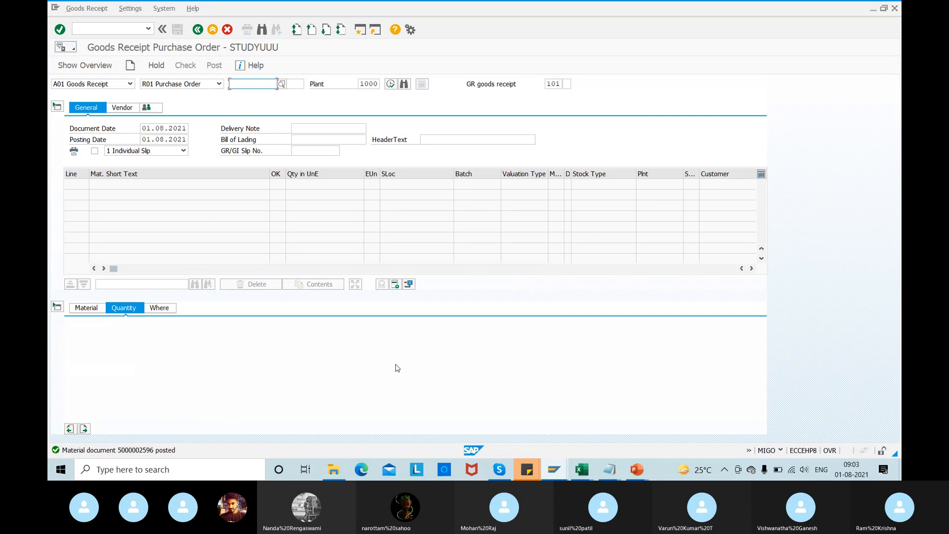
# - Return to the purchase order session, reload the order, and examine the 101 and 103 entries in its purchase order history
pyautogui.hotkey('alt', 'Tab')
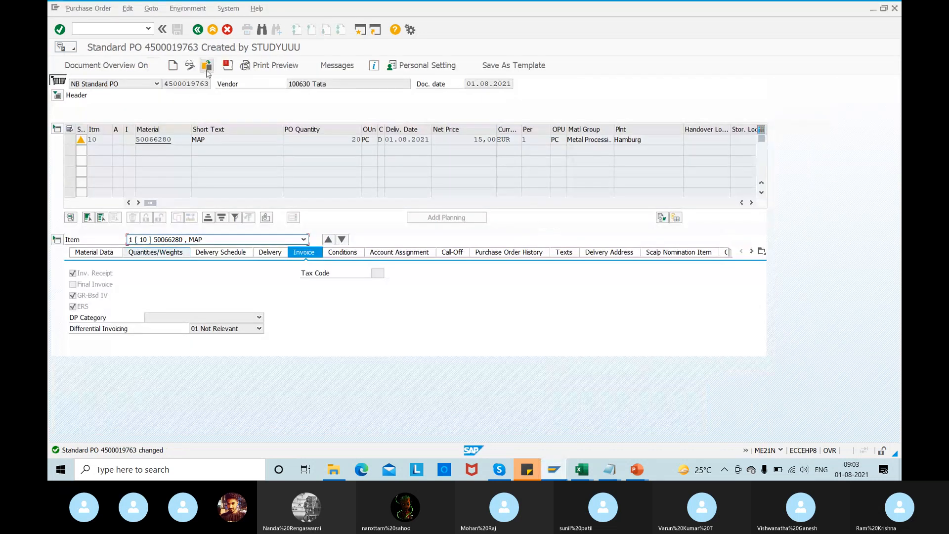
pyautogui.click(207, 69)
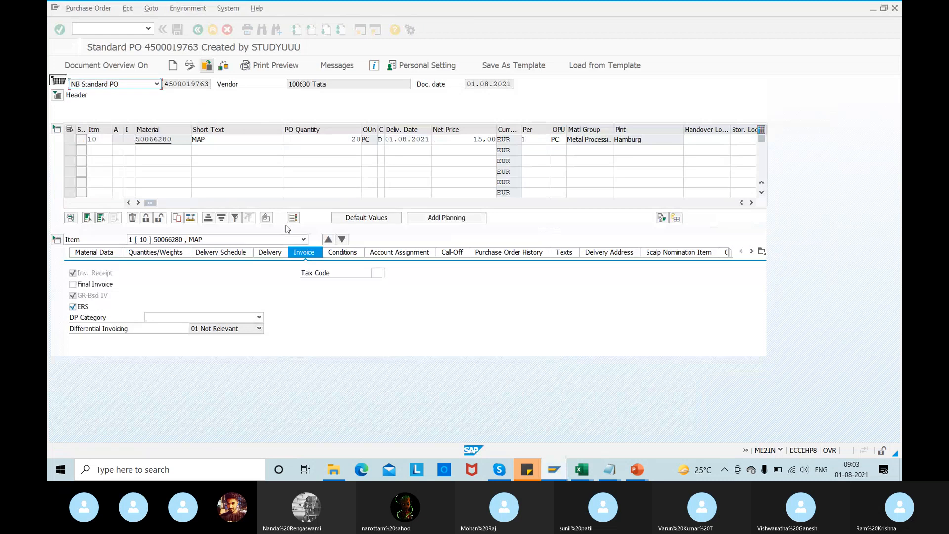
pyautogui.click(533, 253)
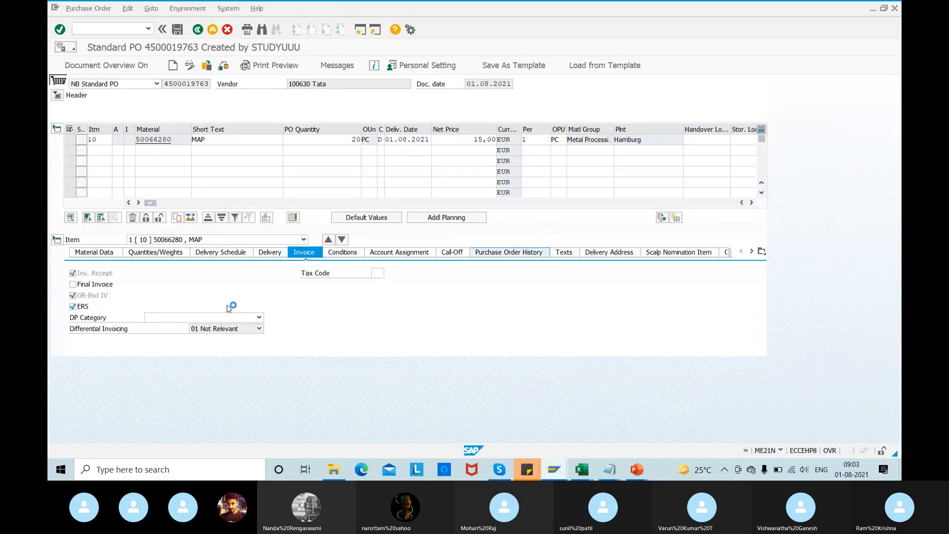
pyautogui.click(250, 297)
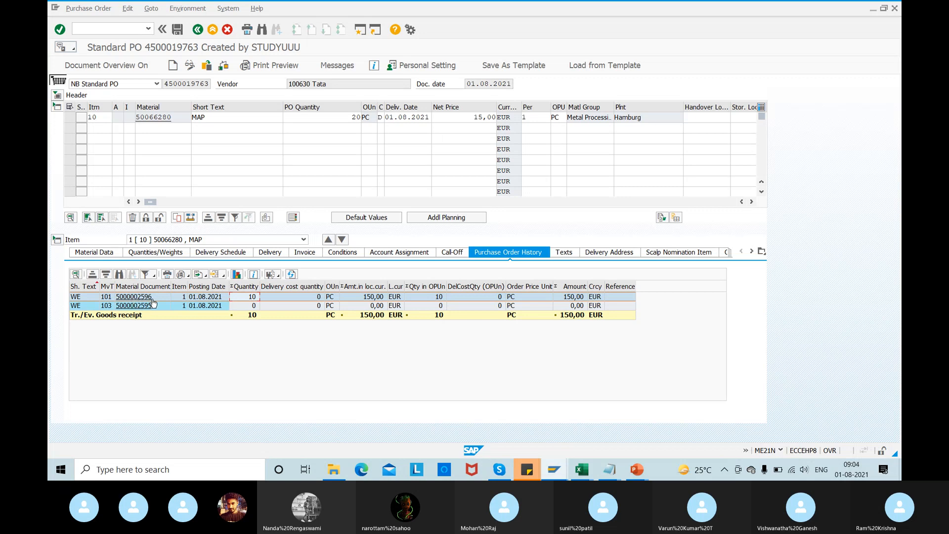
pyautogui.hotkey('alt', 'Tab')
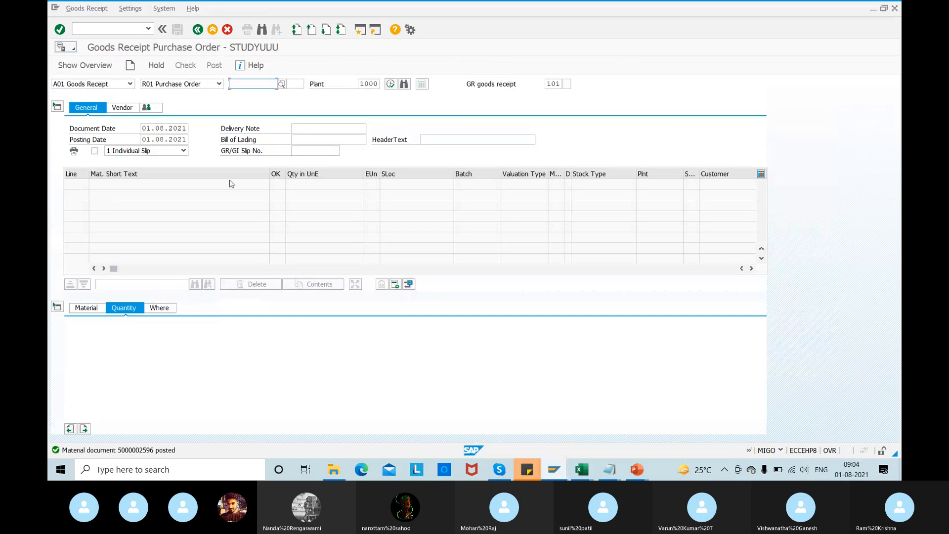
pyautogui.click(89, 85)
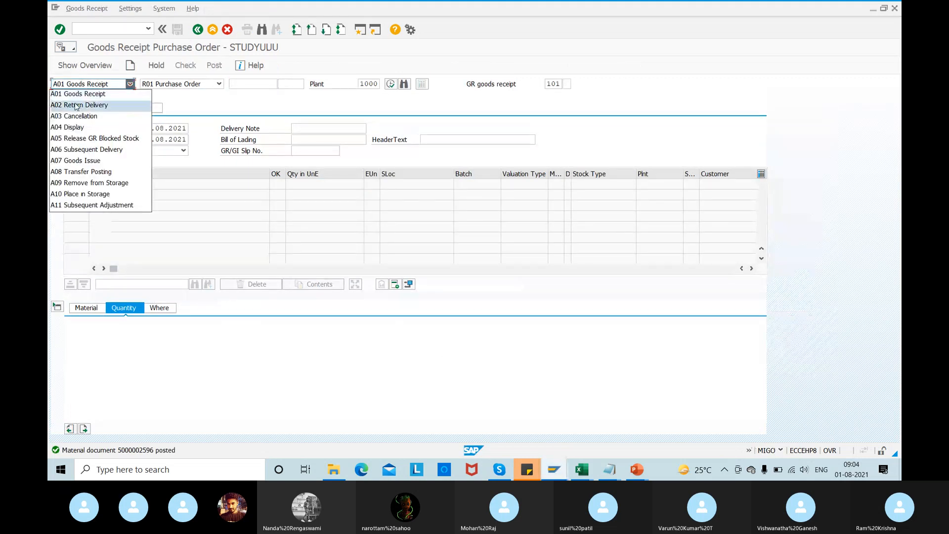
pyautogui.click(80, 105)
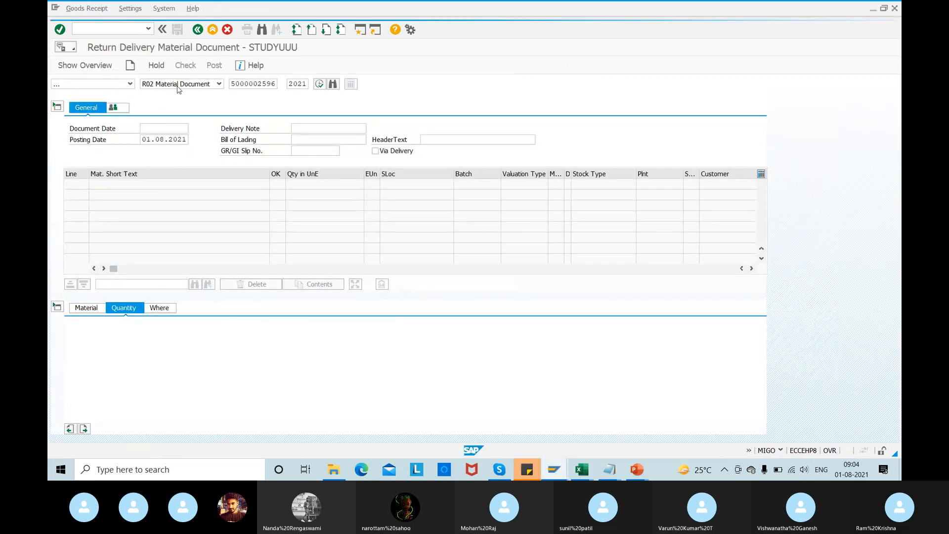
pyautogui.hotkey('alt', 'Tab')
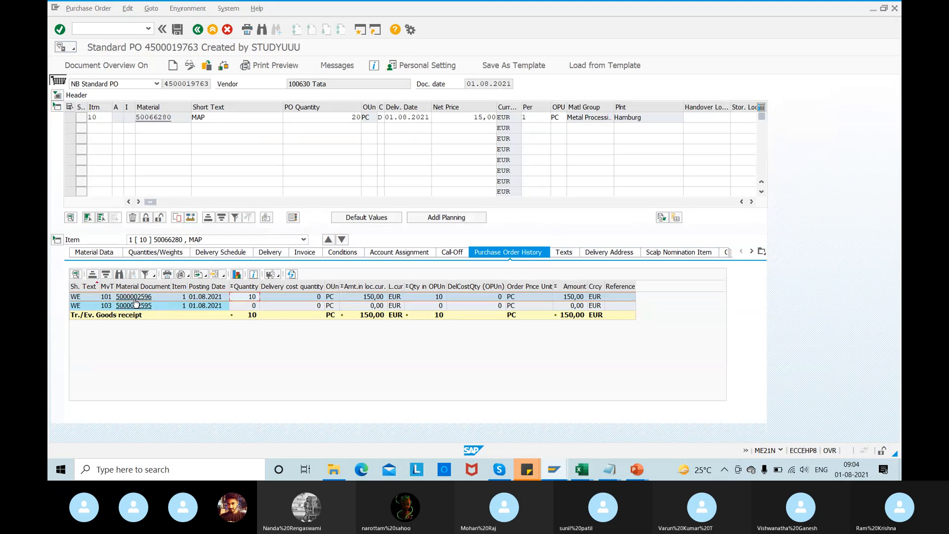
pyautogui.hotkey('alt', 'Tab')
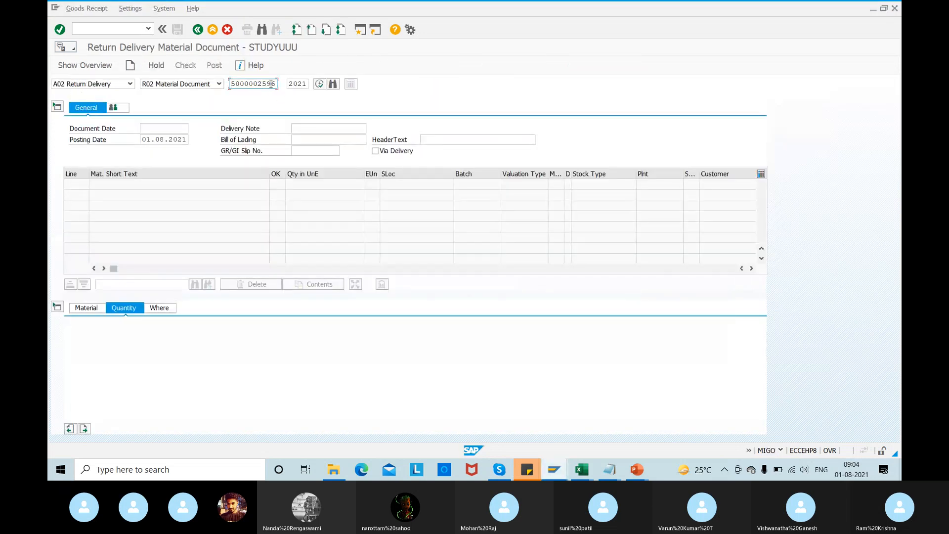
pyautogui.click(319, 84)
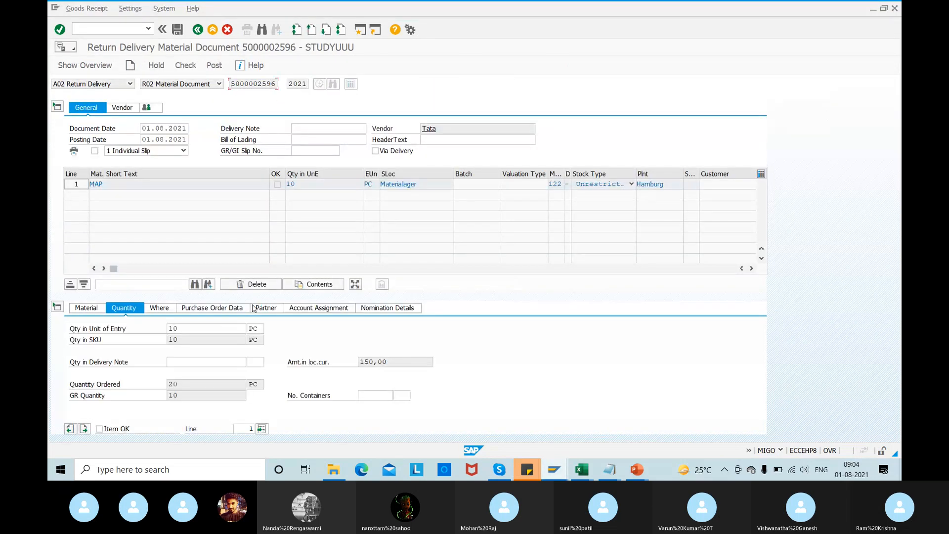
# - Set reason for movement 0001 on the 122 return item, mark it as OK, and check the return delivery
pyautogui.click(163, 312)
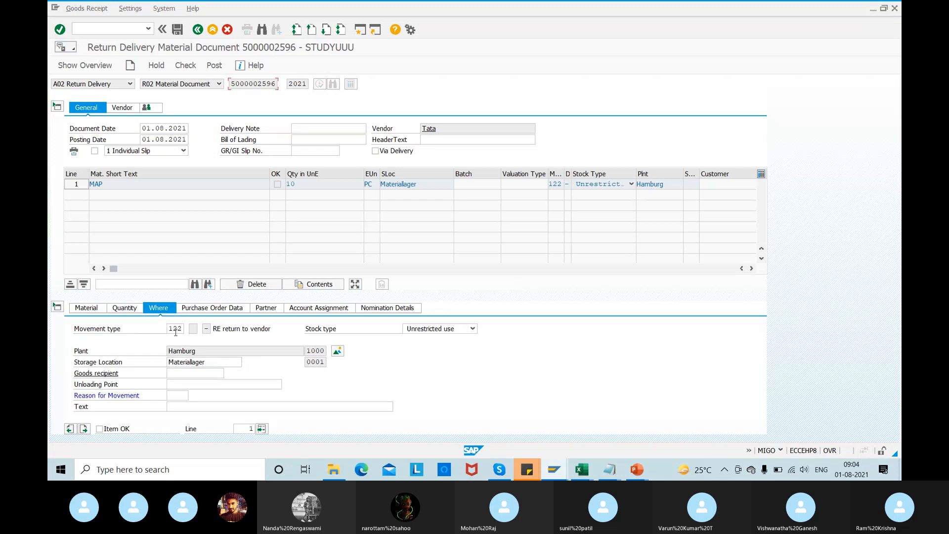
pyautogui.doubleClick(175, 328)
pyautogui.click(178, 395)
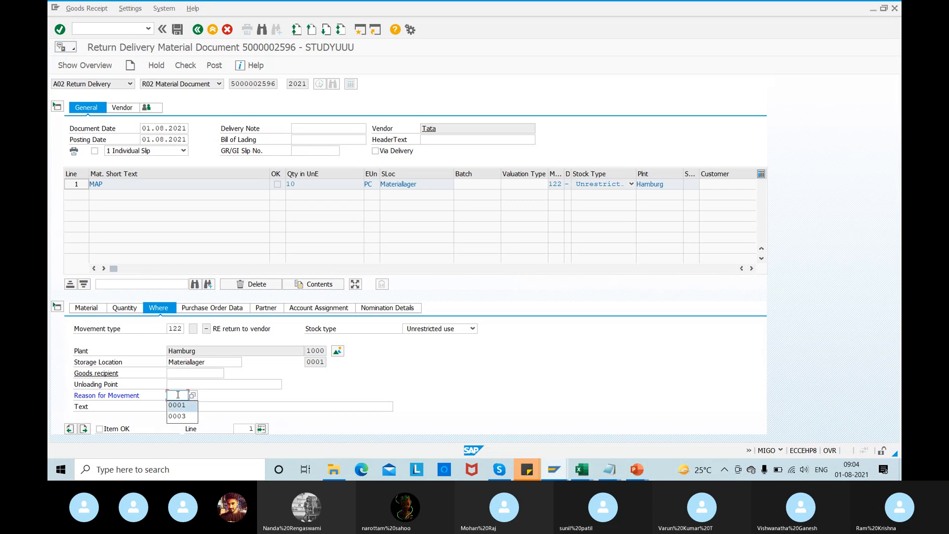
pyautogui.click(177, 405)
pyautogui.click(100, 428)
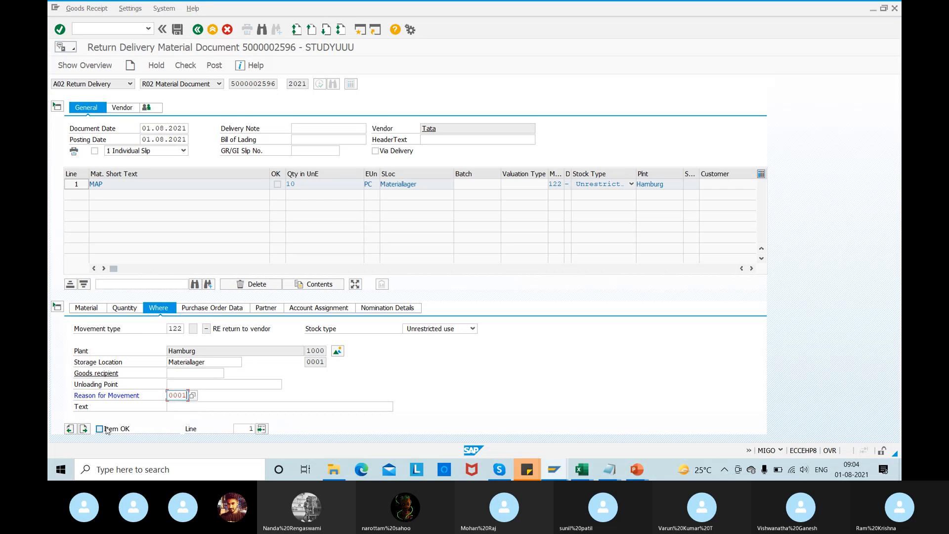
pyautogui.click(186, 66)
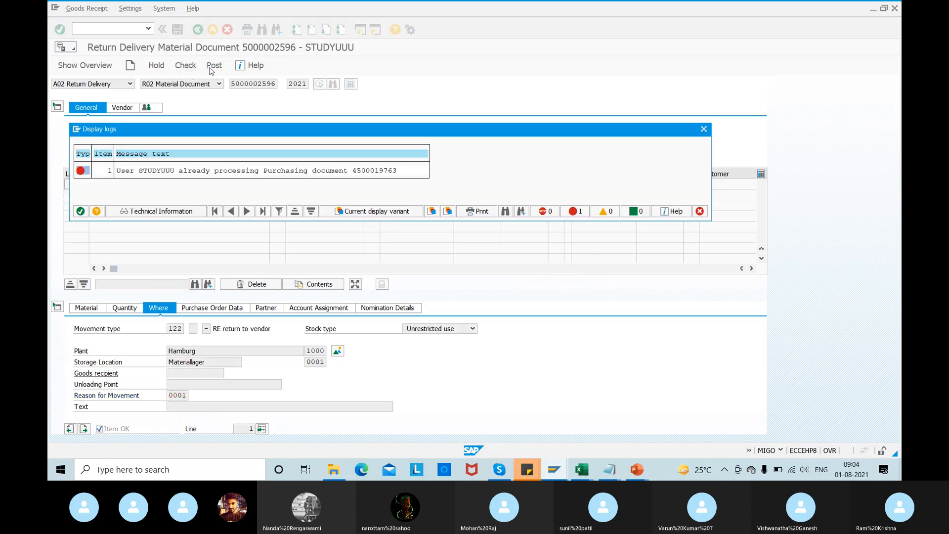
# - Close the error log, release the purchase order lock in its own session, and check and post the 122 return delivery
pyautogui.click(80, 211)
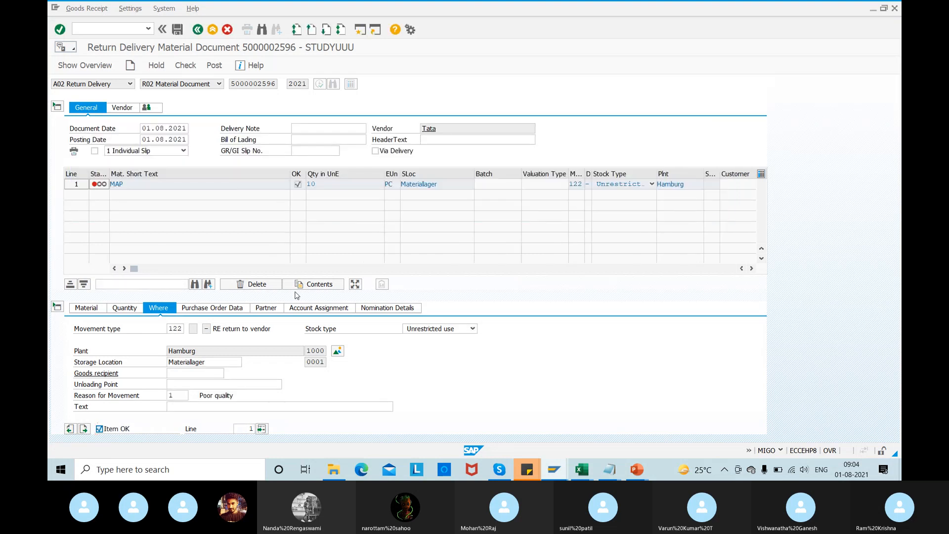
pyautogui.hotkey('alt', 'Tab')
pyautogui.click(190, 65)
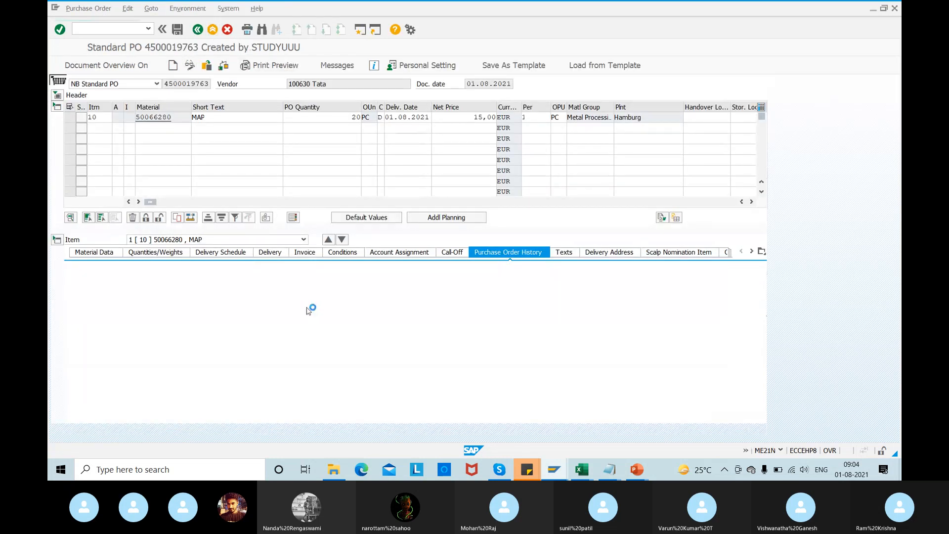
pyautogui.hotkey('alt', 'Tab')
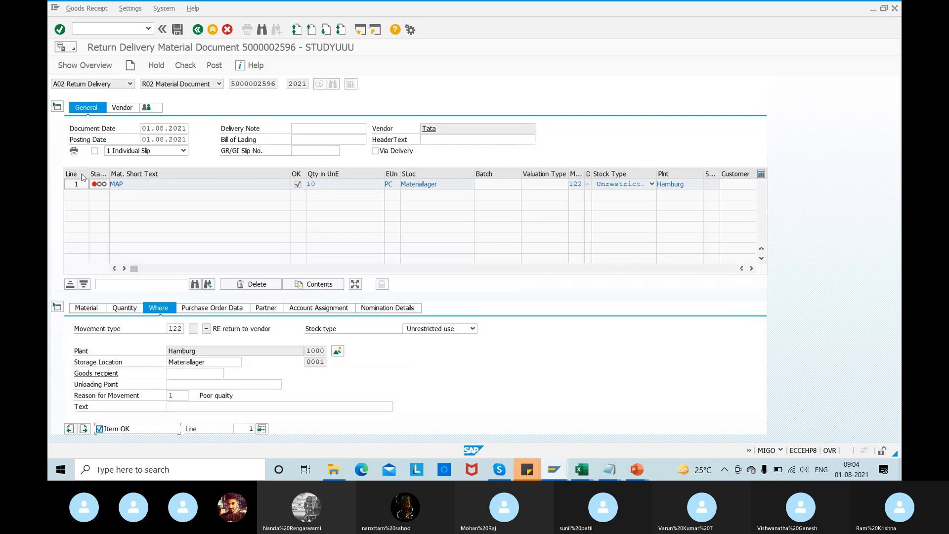
pyautogui.click(185, 66)
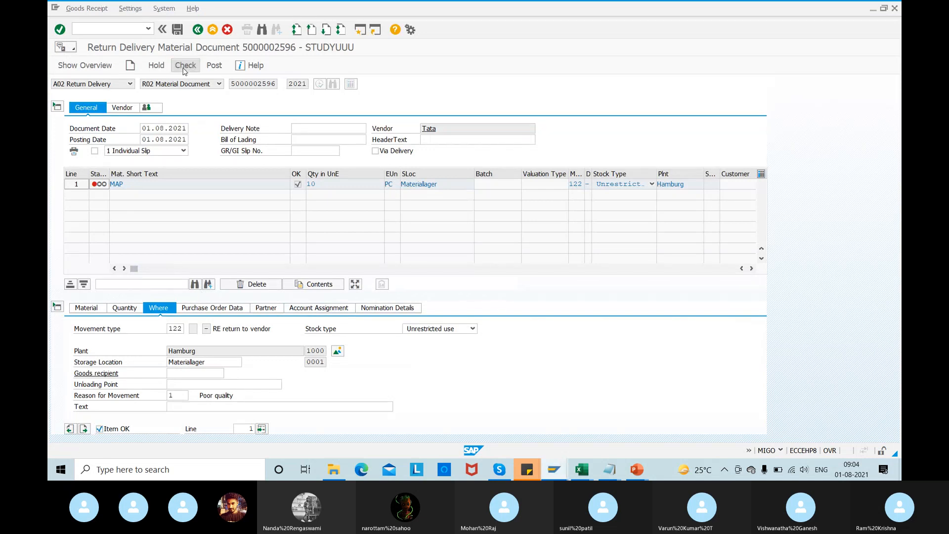
pyautogui.click(214, 69)
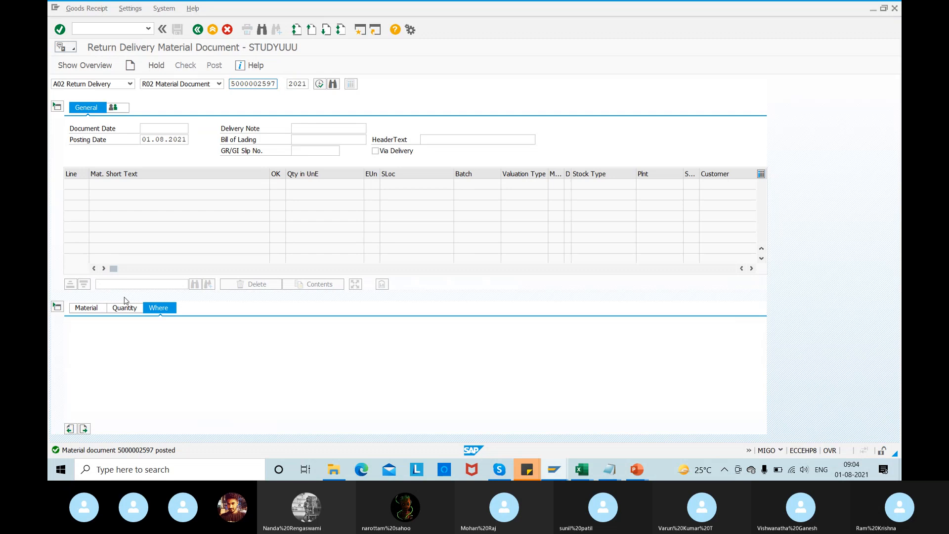
# - Reload the received purchase order in its session and examine the 122, 101 and 103 entries in its purchase order history
pyautogui.hotkey('alt', 'Tab')
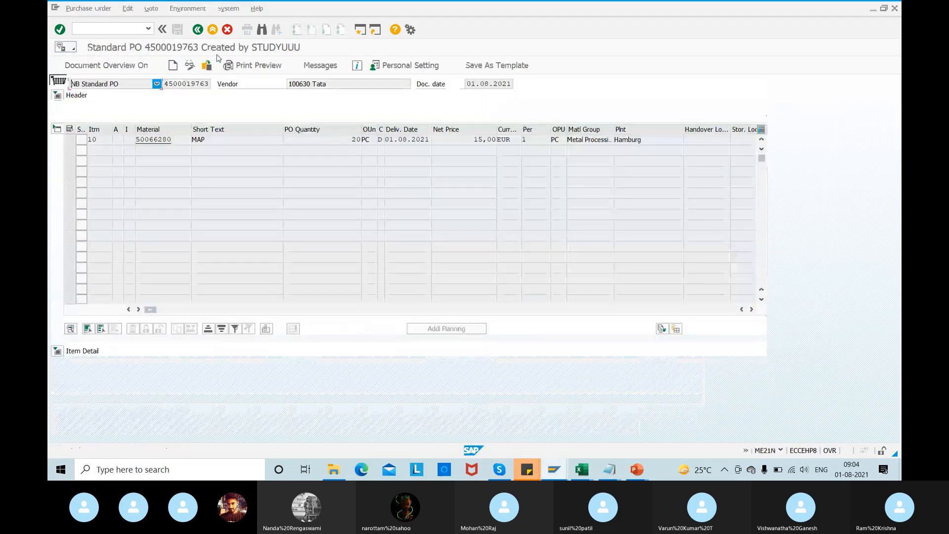
pyautogui.click(207, 66)
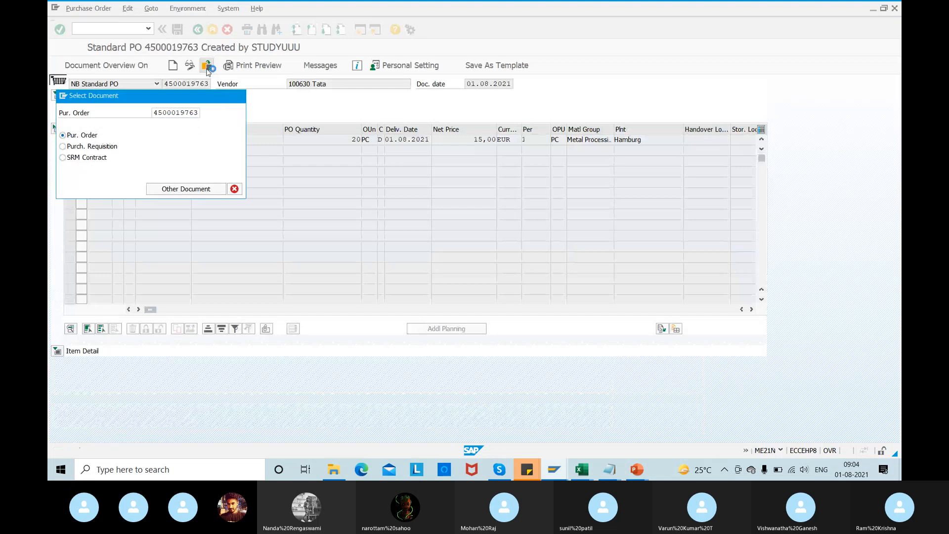
pyautogui.press('Return')
pyautogui.click(57, 351)
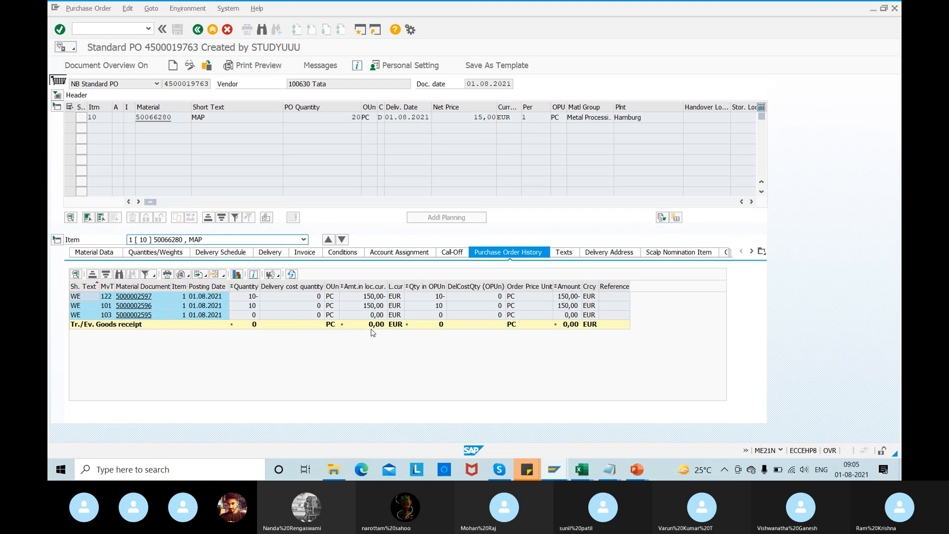
# - Review the Return PO slide on movement types 122, 124 and 161 in PowerPoint and return to the SAP purchase order session
pyautogui.hotkey('alt', 'Tab')
pyautogui.hotkey('alt', 'Tab')
pyautogui.hotkey('alt', 'Tab')
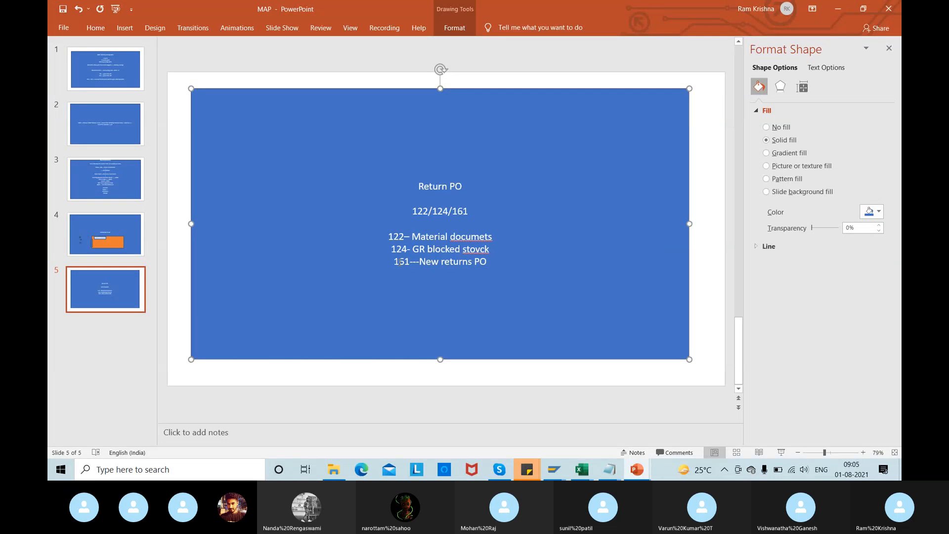
pyautogui.hotkey('alt', 'Tab')
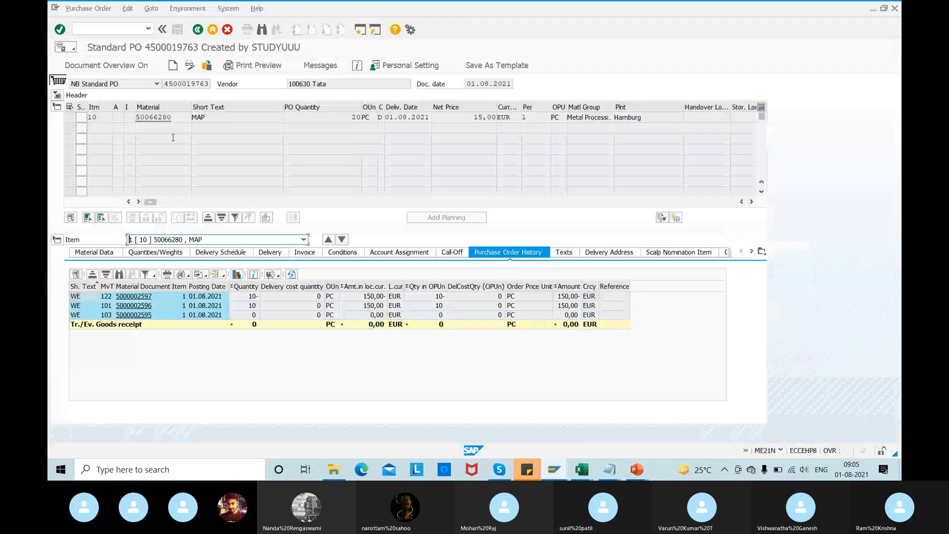
# - Run the MMBE stock overview for material 50066280 in plant 1000, storage location 0001, and examine its stock
pyautogui.click(90, 30)
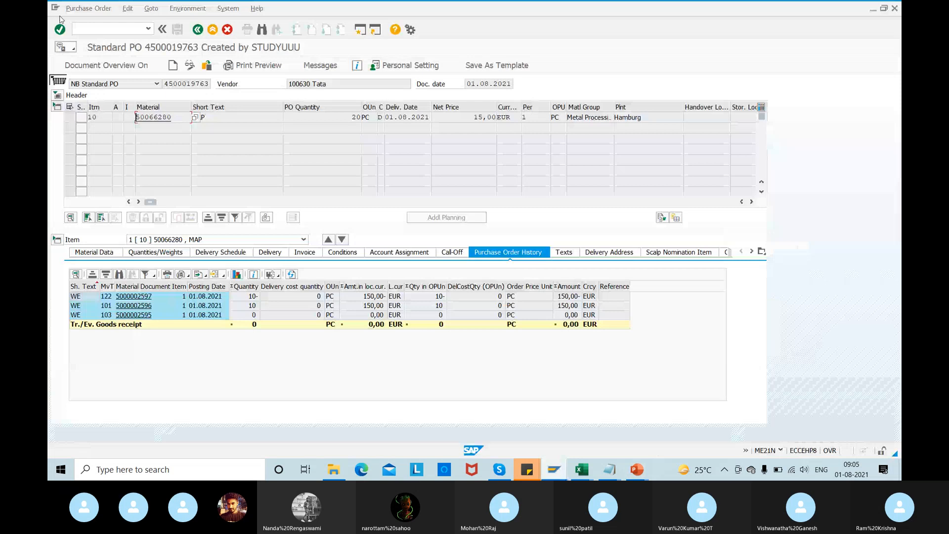
pyautogui.write('/nmigo')
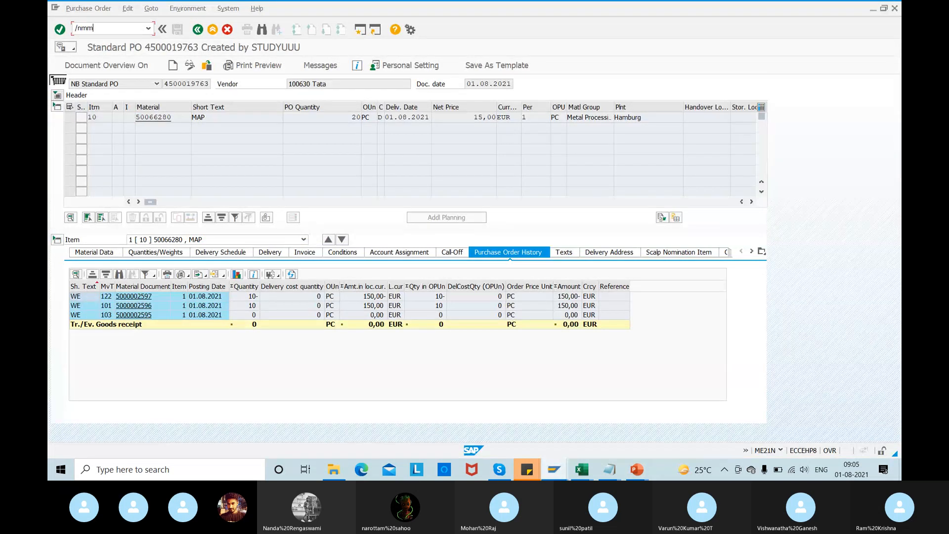
pyautogui.press('Return')
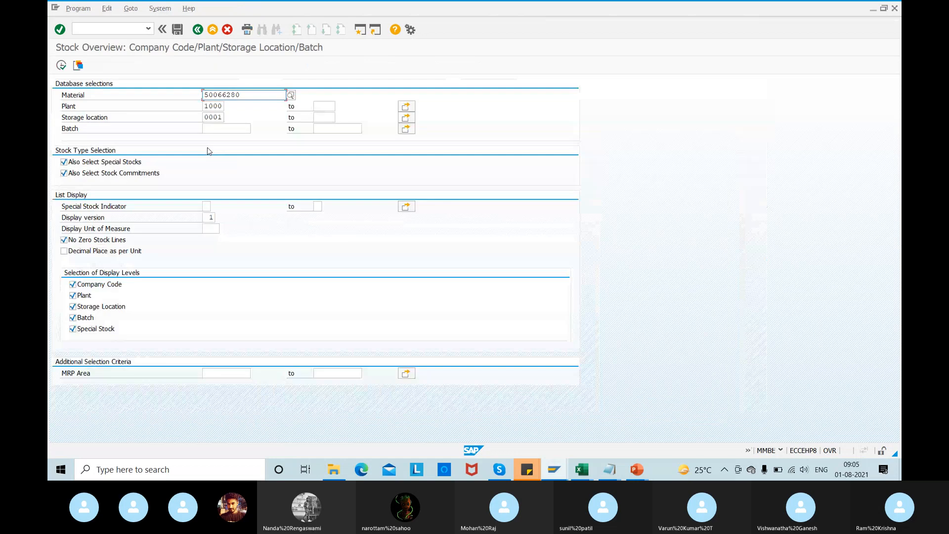
pyautogui.click(61, 65)
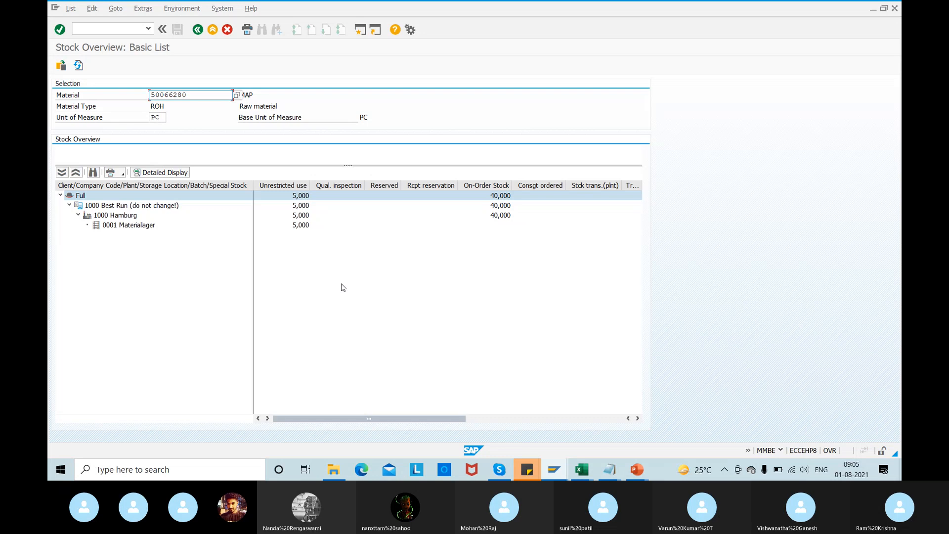
# - Open ME21N in a new session and enter material 50066280, copied from the stock overview, with plant 1000 on the first item
pyautogui.click(93, 28)
pyautogui.write('/ome21n')
pyautogui.press('Return')
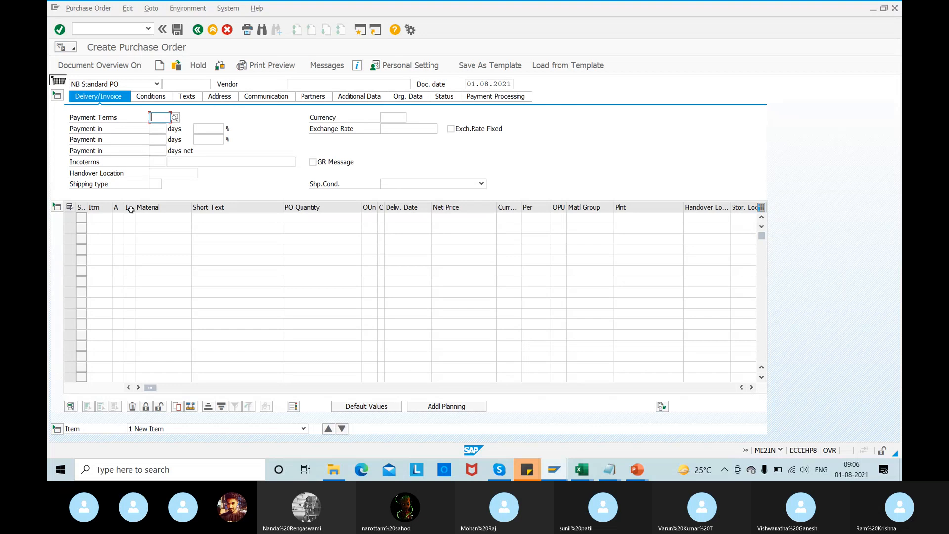
pyautogui.click(146, 217)
pyautogui.hotkey('alt', 'Tab')
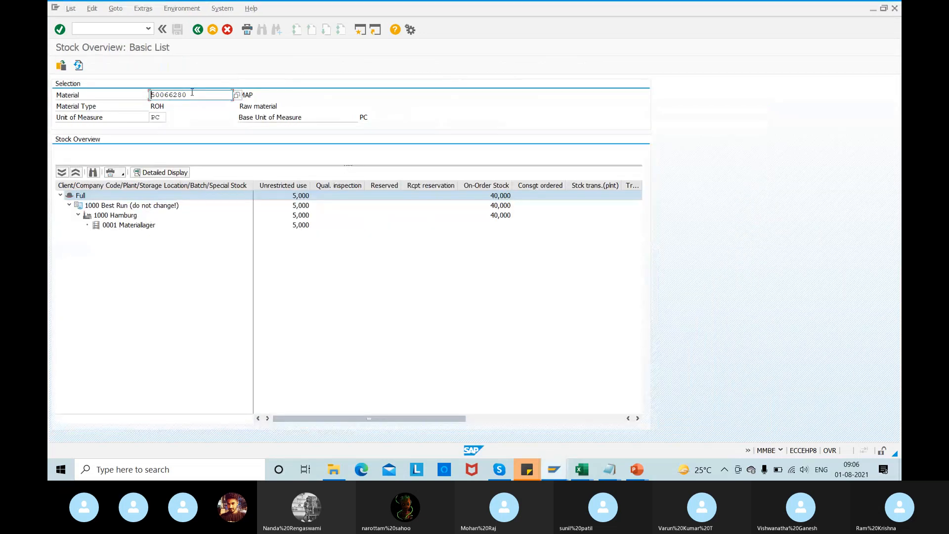
pyautogui.moveTo(191, 93); pyautogui.dragTo(48, 86)
pyautogui.hotkey('ctrl', 'c')
pyautogui.hotkey('ctrl', 'v')
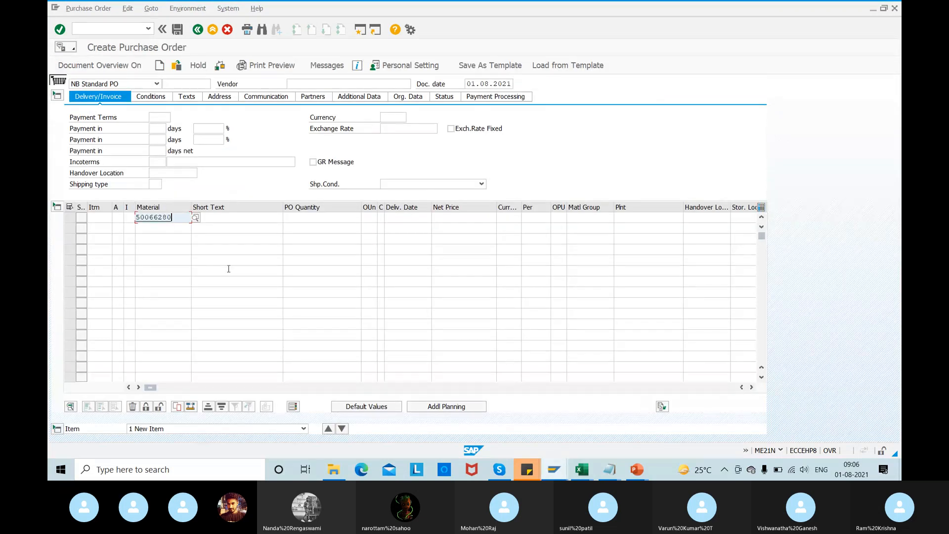
pyautogui.click(622, 217)
pyautogui.write('1000')
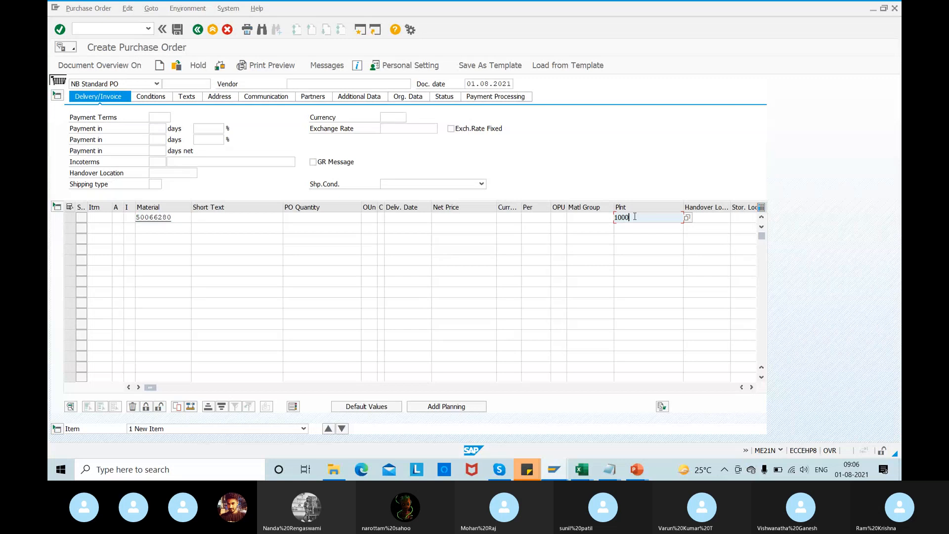
# - Choose vendor 100630 for the new purchase order and set the item's PO quantity to 5
pyautogui.click(310, 82)
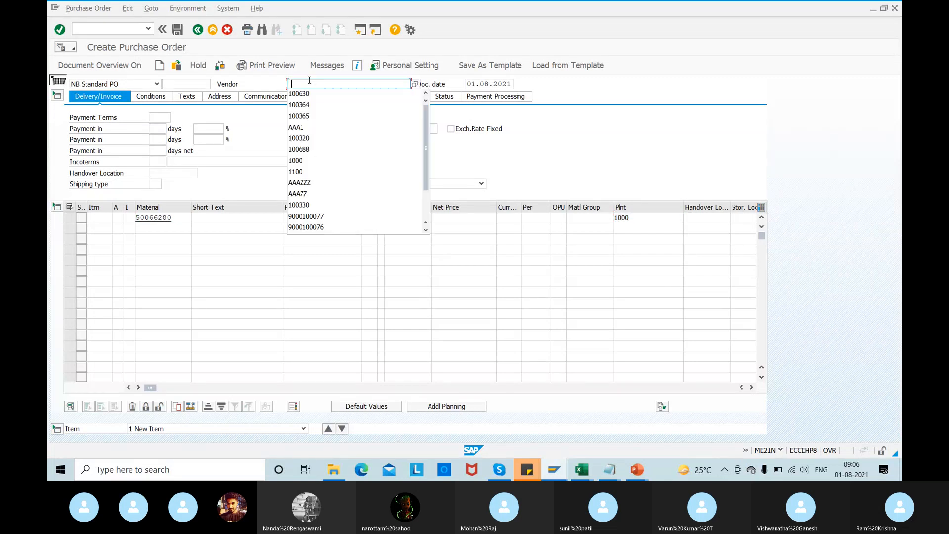
pyautogui.click(304, 93)
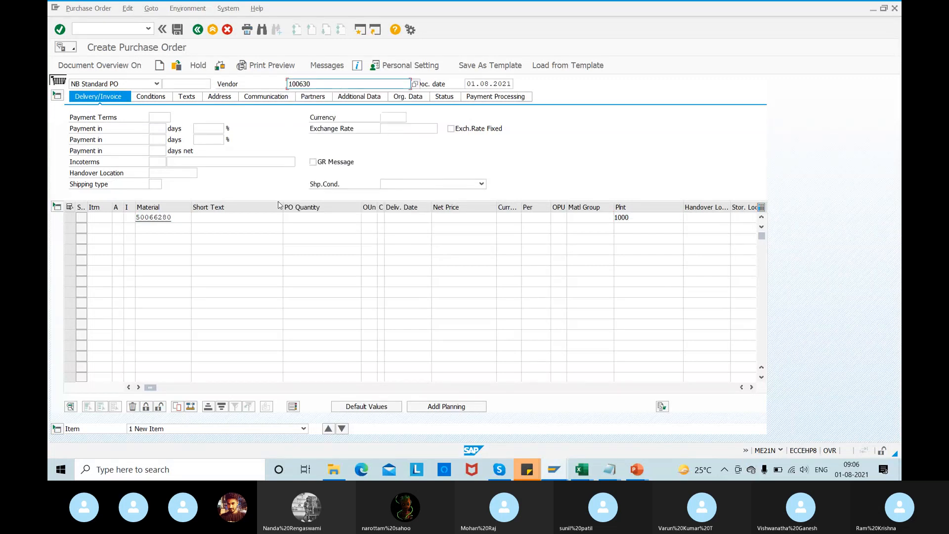
pyautogui.click(345, 218)
pyautogui.write('5')
pyautogui.press('Return')
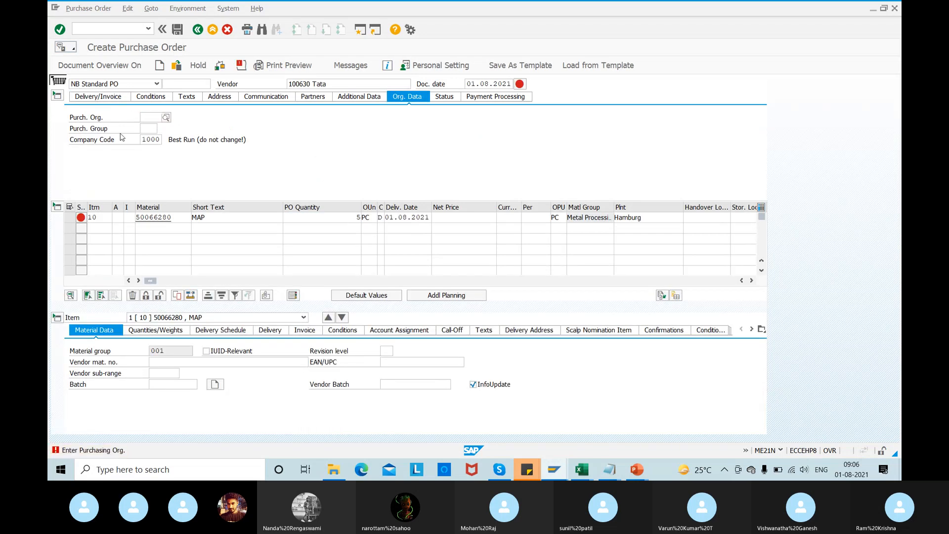
# - Assign purchasing organization 1000 and purchasing group 001 to the new purchase order
pyautogui.write('1000')
pyautogui.press('Tab')
pyautogui.write('001')
pyautogui.press('Return')
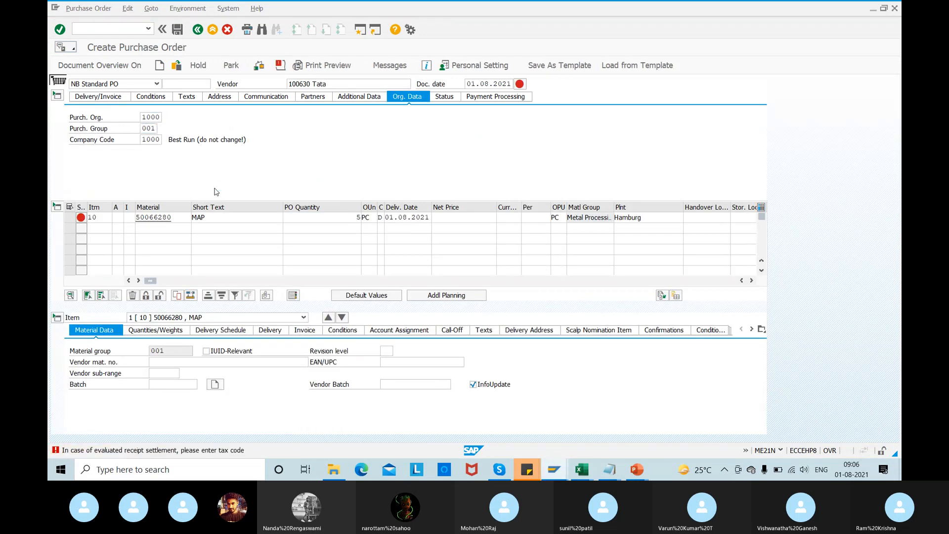
# - Mark item 10 of the new purchase order as a returns item and save the order
pyautogui.moveTo(330, 281); pyautogui.dragTo(360, 283)
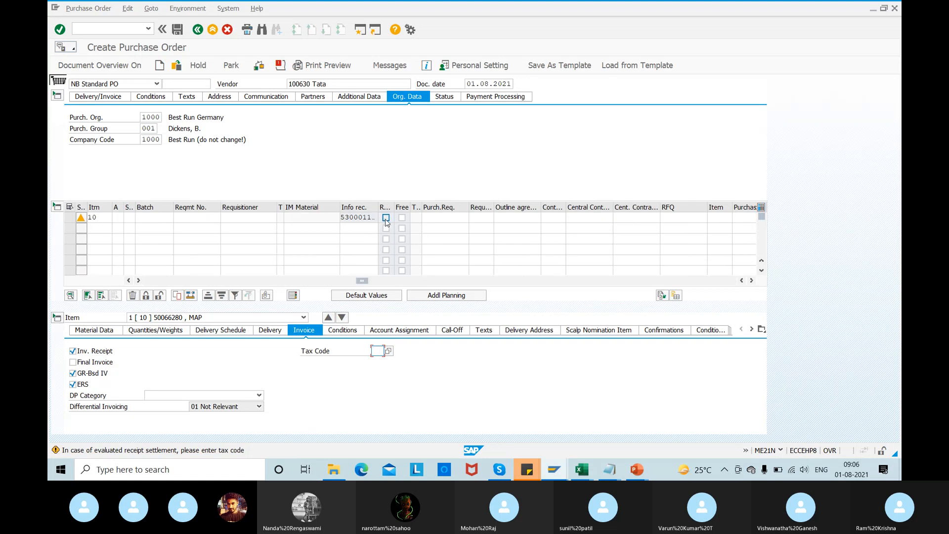
pyautogui.click(386, 218)
pyautogui.moveTo(362, 280); pyautogui.dragTo(82, 292)
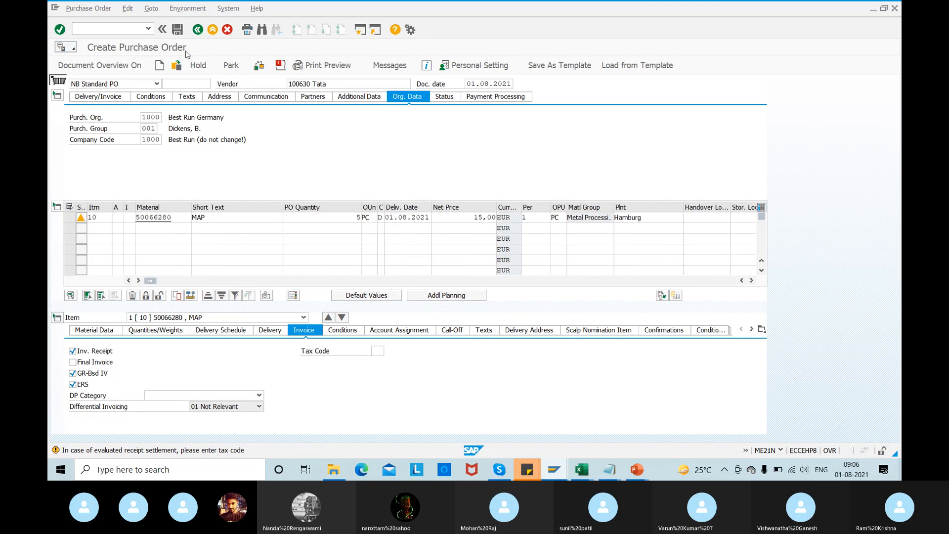
pyautogui.click(192, 63)
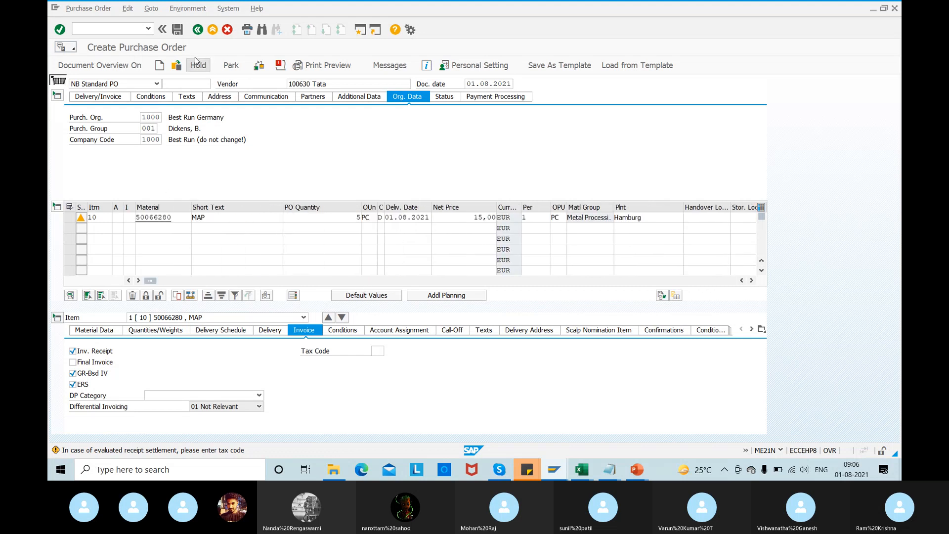
pyautogui.click(179, 31)
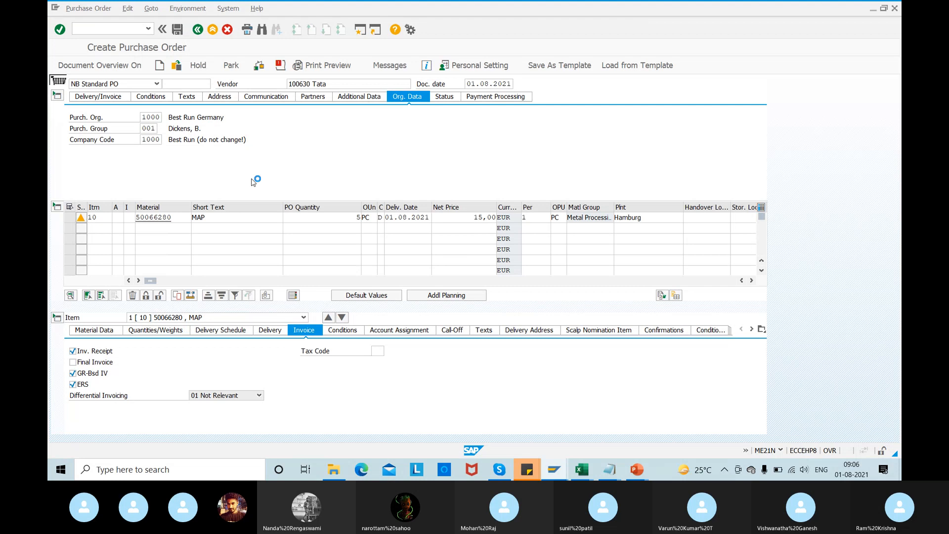
# - Open the saved returns purchase order and examine item 10's returns indicator and the ordered quantity and value in its status
pyautogui.click(176, 65)
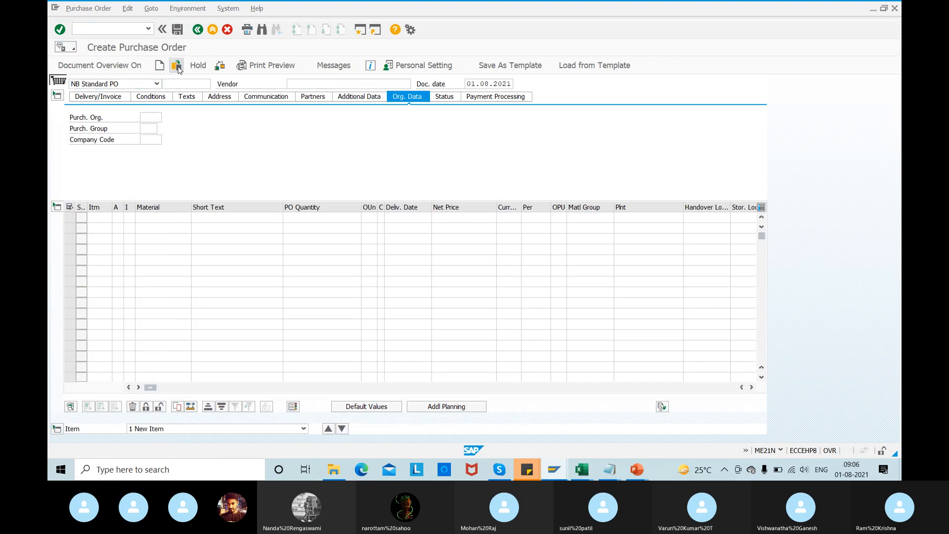
pyautogui.press('Return')
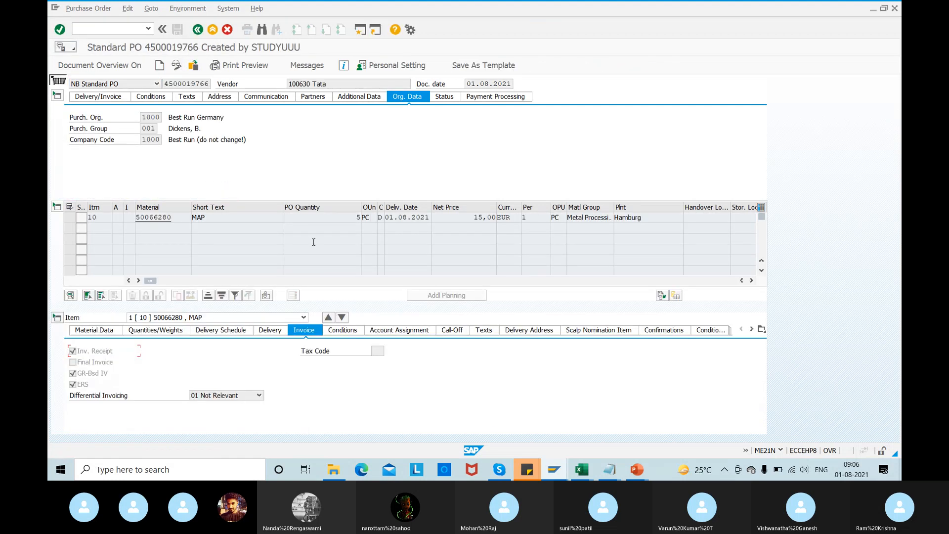
pyautogui.click(395, 280)
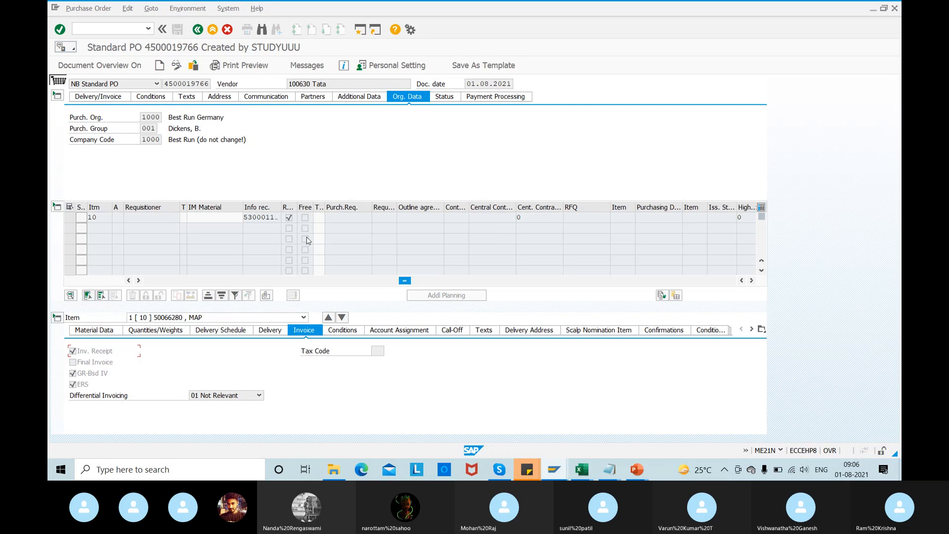
pyautogui.click(441, 97)
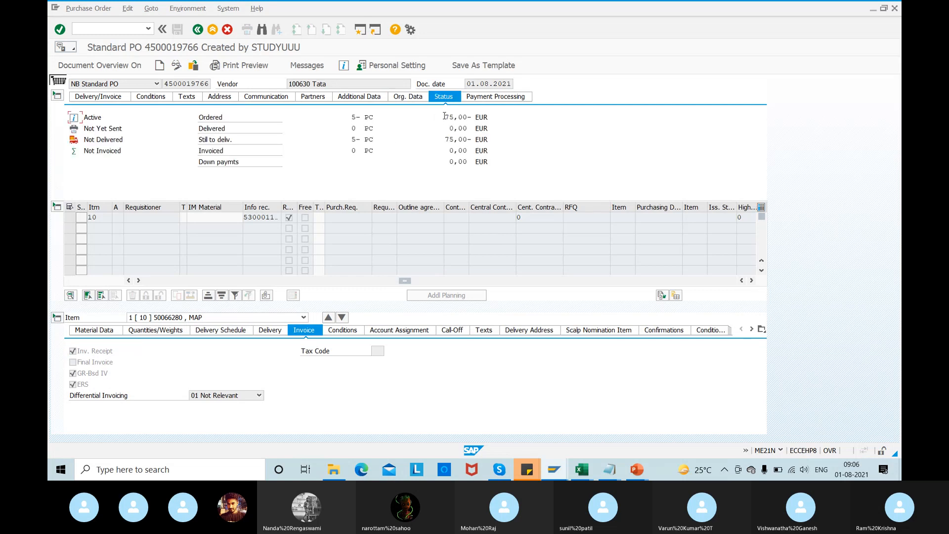
pyautogui.click(468, 117)
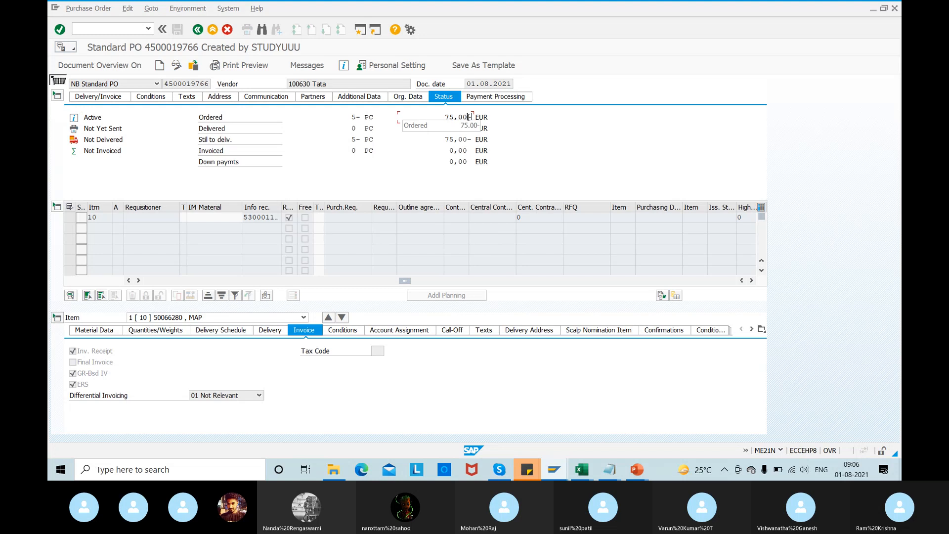
pyautogui.click(357, 118)
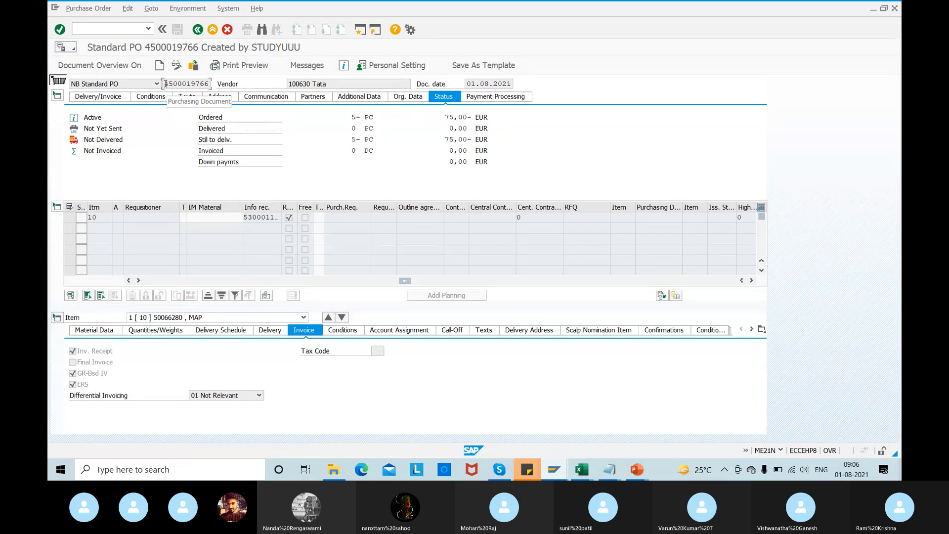
# - Copy the returns purchase order's number and start the MIGO transaction in the stock overview session
pyautogui.doubleClick(187, 83)
pyautogui.hotkey('ctrl', 'c')
pyautogui.hotkey('alt', 'Tab')
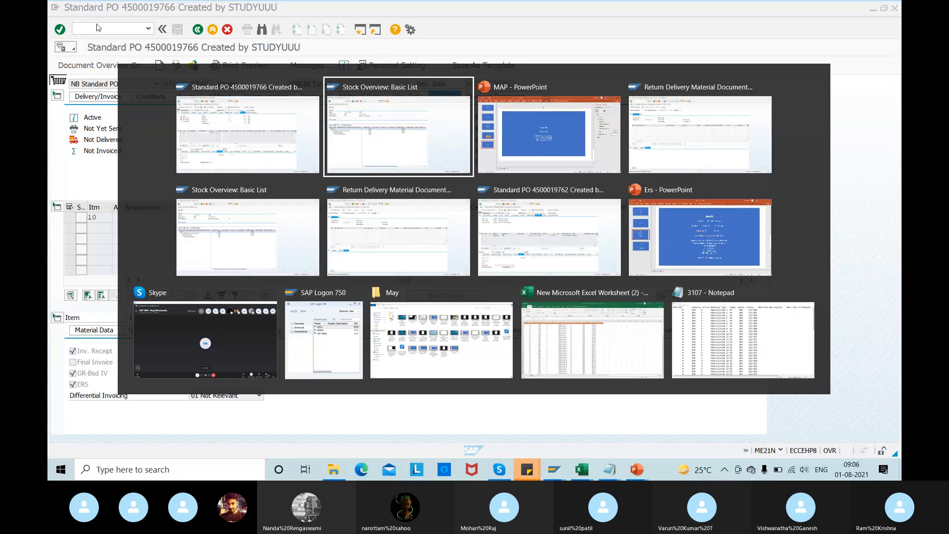
pyautogui.write('/')
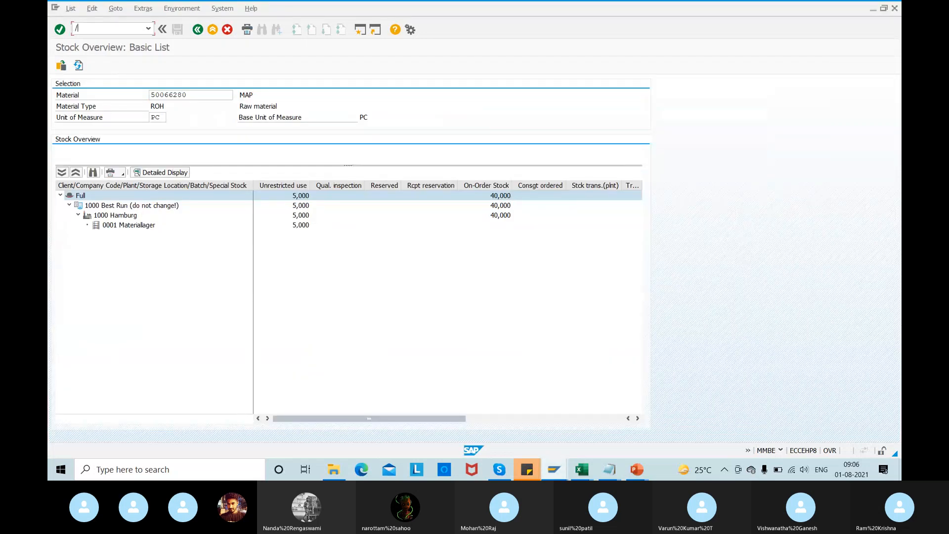
pyautogui.write('nmigo')
pyautogui.press('Return')
# - Set MIGO to Goods Receipt for Purchase Order, load the copied returns order and examine its movement type against the order
pyautogui.click(130, 83)
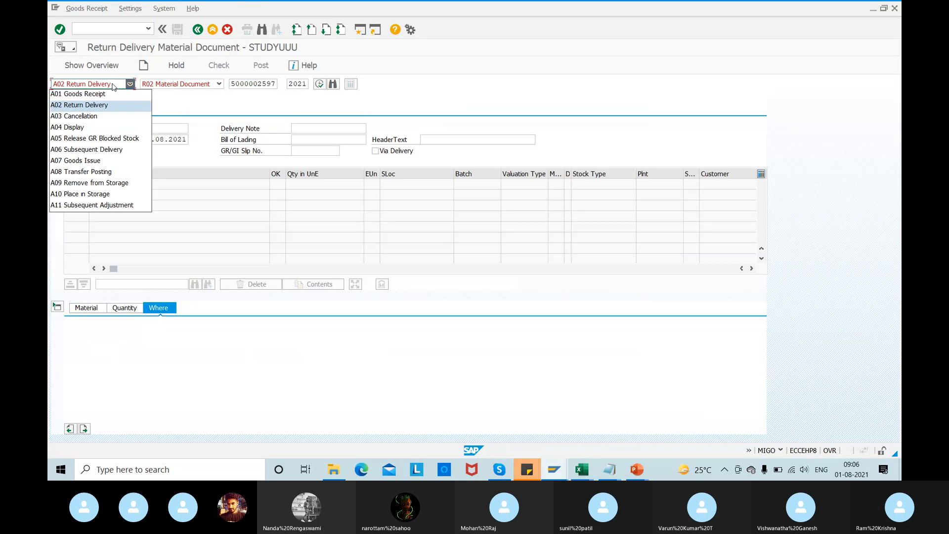
pyautogui.click(91, 92)
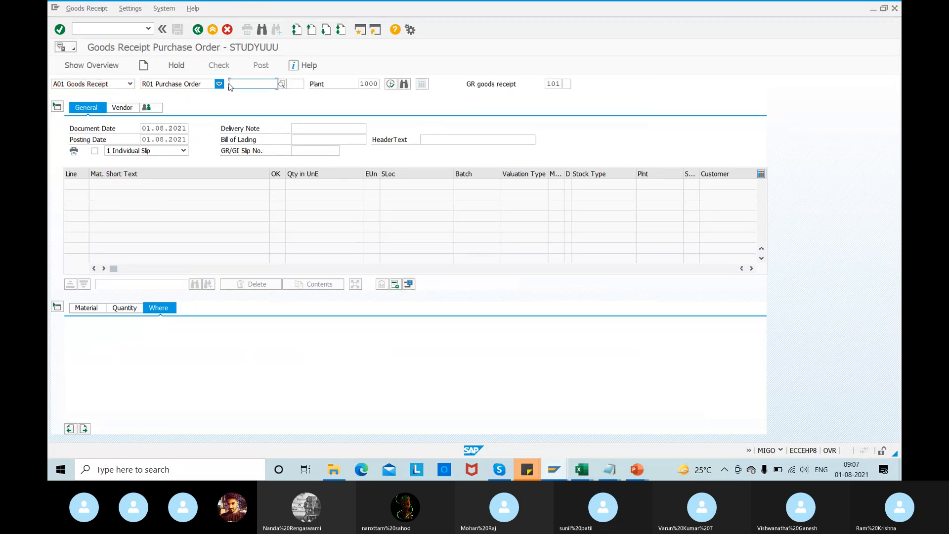
pyautogui.click(264, 83)
pyautogui.hotkey('ctrl', 'v')
pyautogui.click(390, 84)
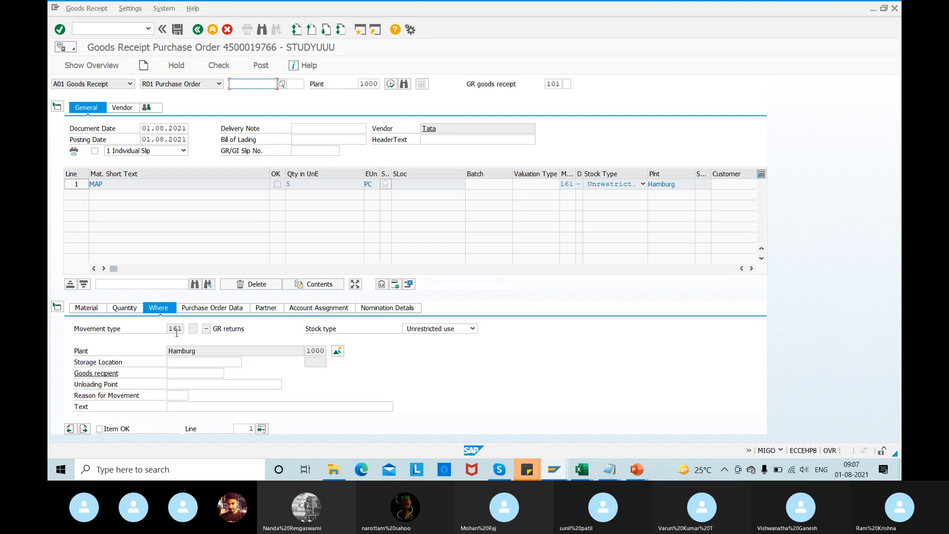
pyautogui.moveTo(169, 330); pyautogui.dragTo(204, 330)
pyautogui.hotkey('alt', 'Tab')
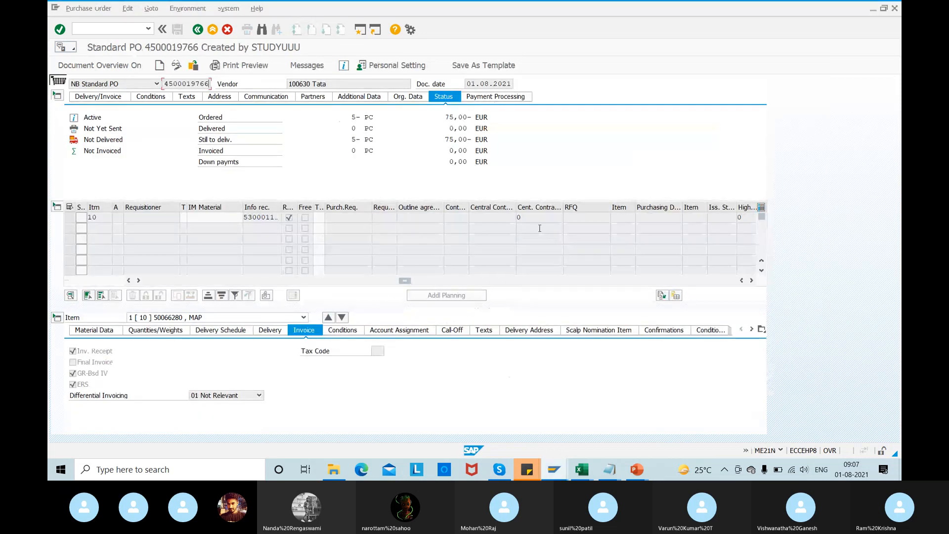
pyautogui.hotkey('alt', 'Tab')
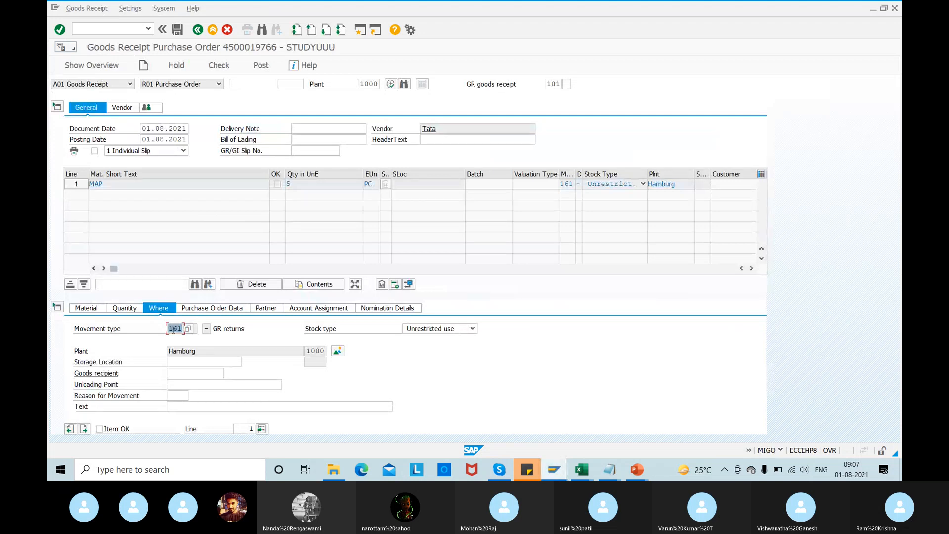
# - Assign storage location 0001 to the return item, mark it as OK and post the goods movement
pyautogui.click(170, 363)
pyautogui.write('0001')
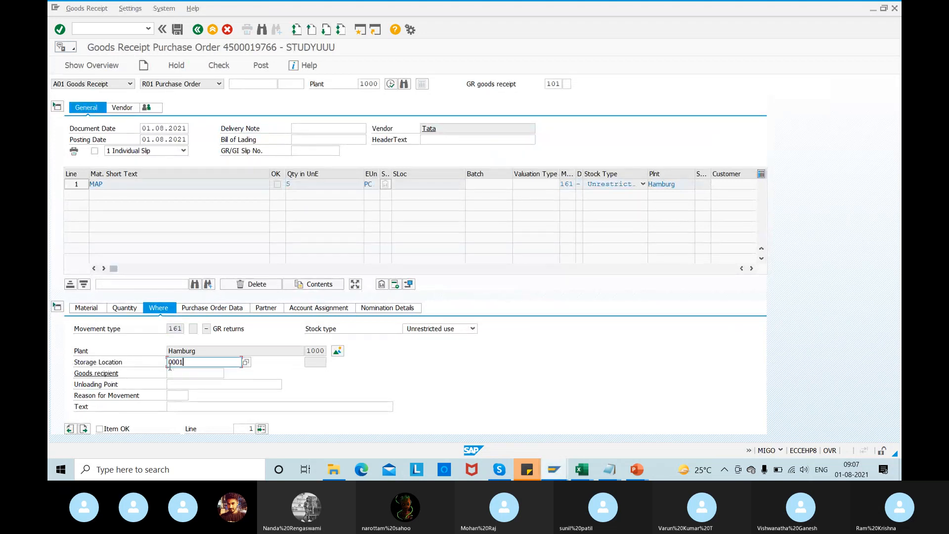
pyautogui.press('Return')
pyautogui.click(113, 431)
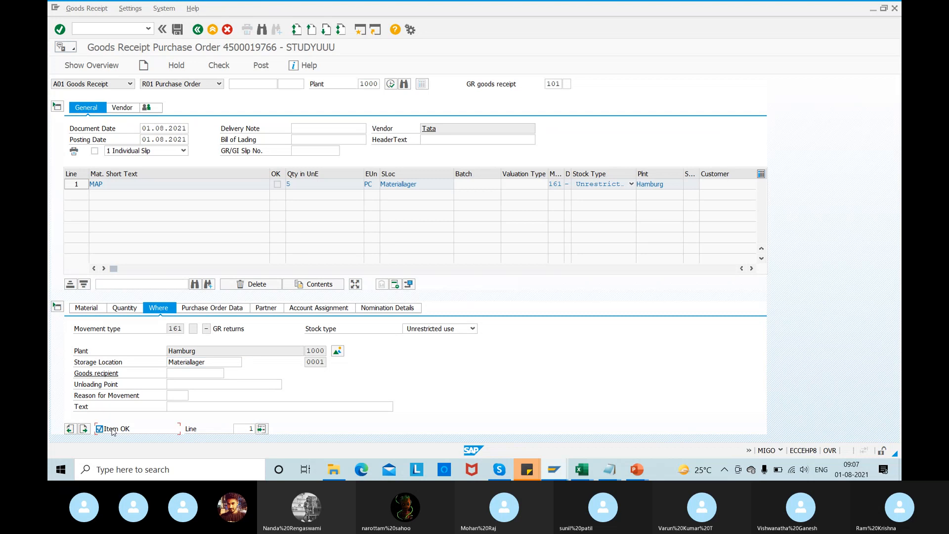
pyautogui.click(234, 67)
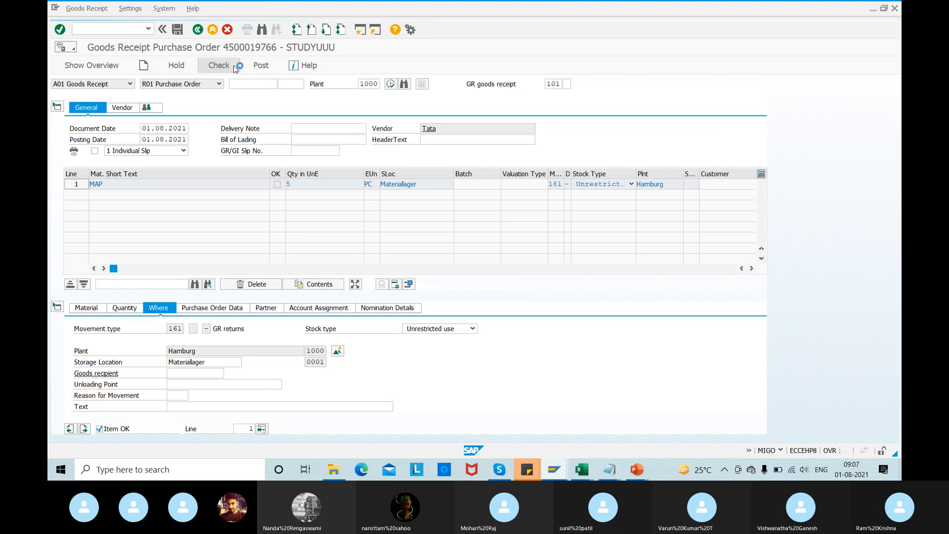
pyautogui.click(261, 66)
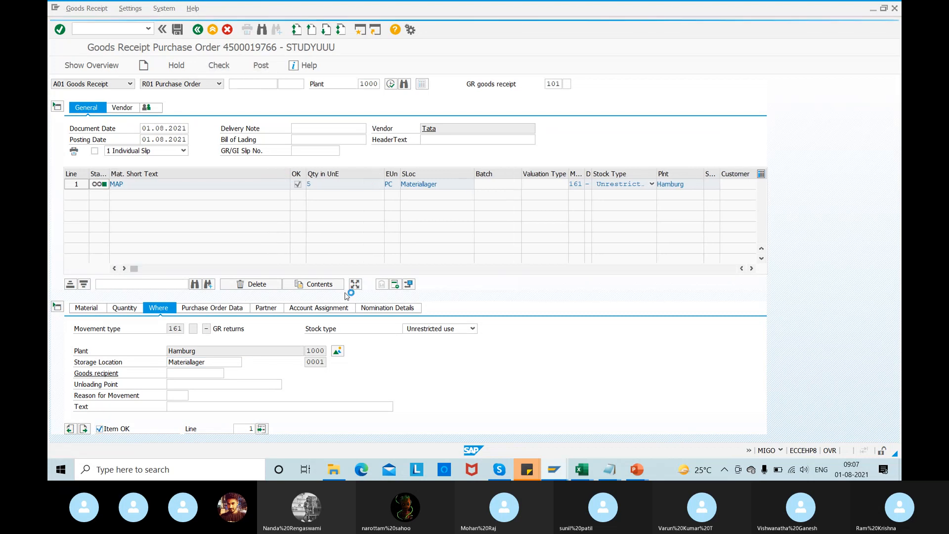
# - Switch to the stock overview of material 50066280 and refresh it to review the stock
pyautogui.hotkey('alt', 'Tab')
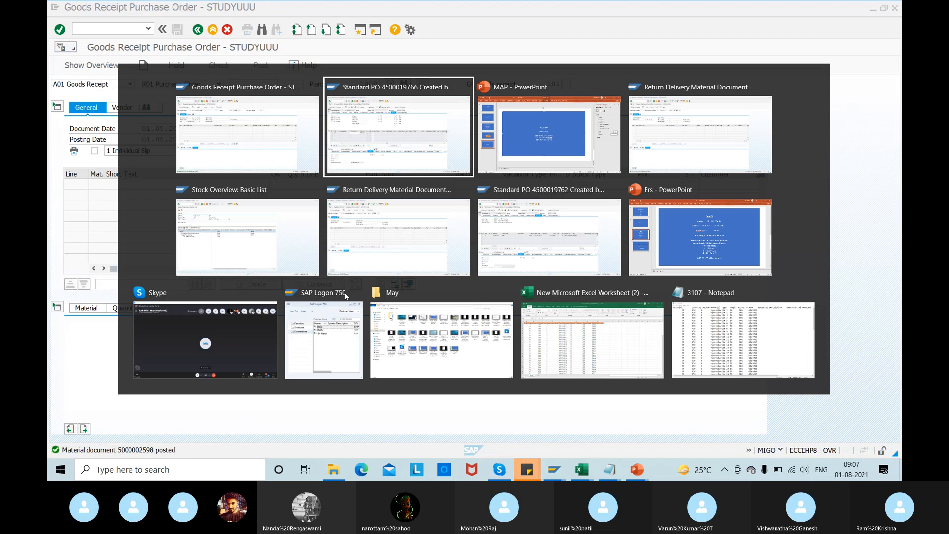
pyautogui.hotkey('alt', 'Tab')
pyautogui.hotkey('alt', 'Tab')
pyautogui.hotkey('alt', 'Tab')
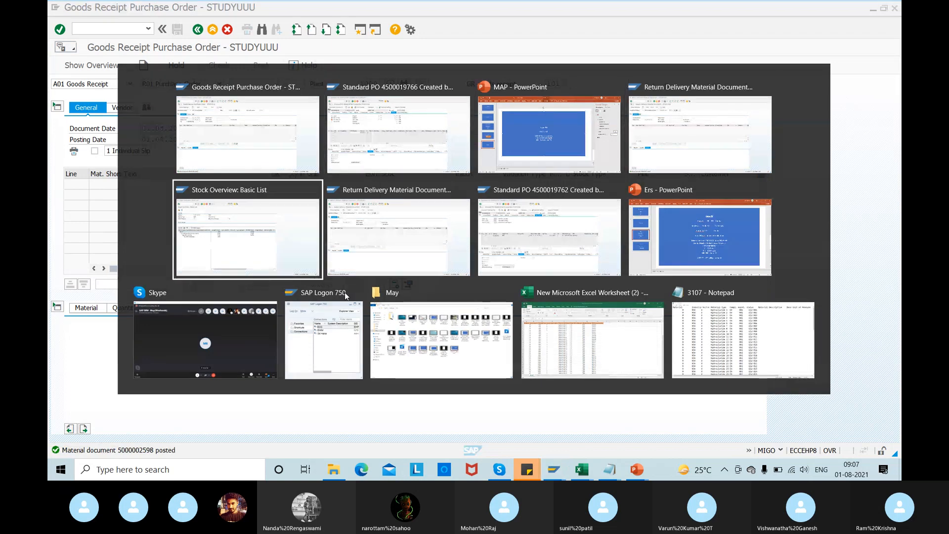
pyautogui.click(79, 65)
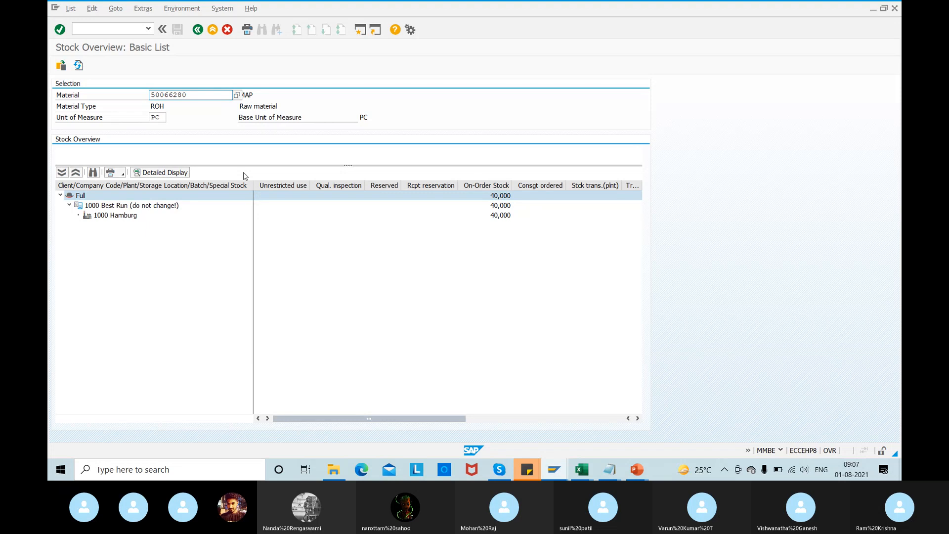
# - Copy the returns purchase order's number again and start the MIRO transaction in the stock overview session
pyautogui.hotkey('alt', 'Tab')
pyautogui.hotkey('alt', 'Tab')
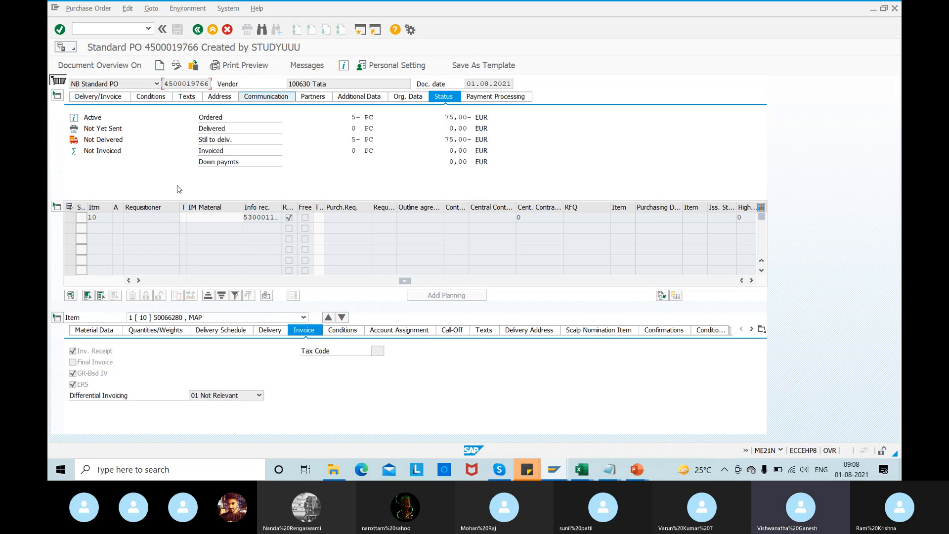
pyautogui.moveTo(164, 83); pyautogui.dragTo(252, 86)
pyautogui.hotkey('ctrl', 'c')
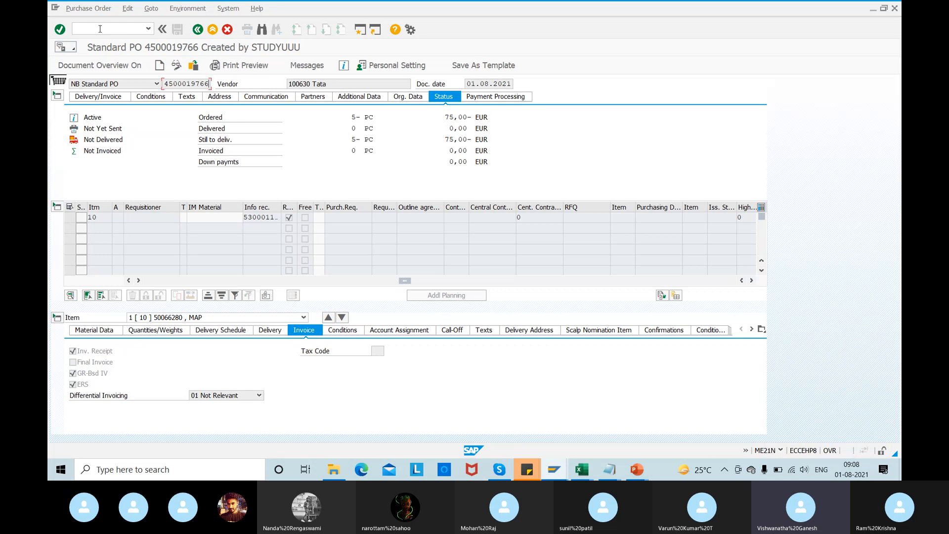
pyautogui.hotkey('alt', 'Tab')
pyautogui.write('/')
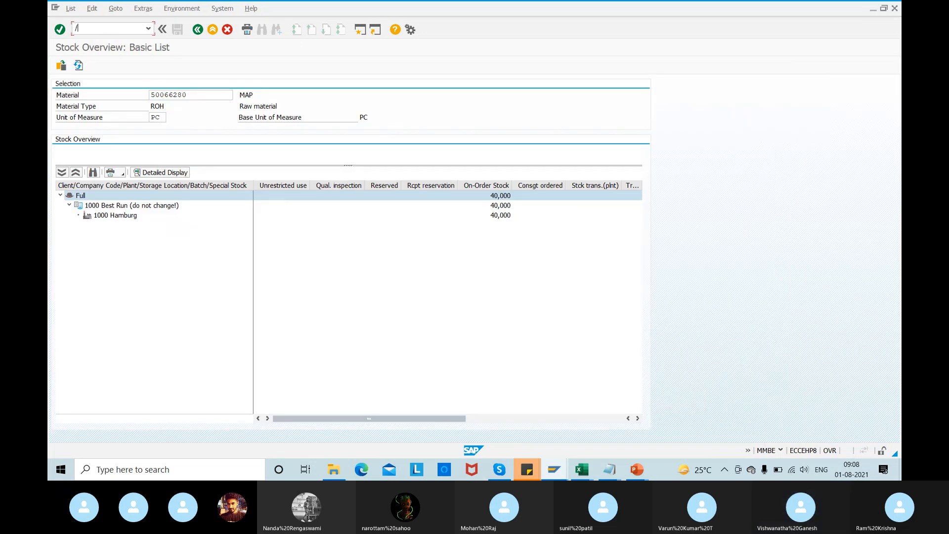
pyautogui.write('nmmbe')
pyautogui.press('Return')
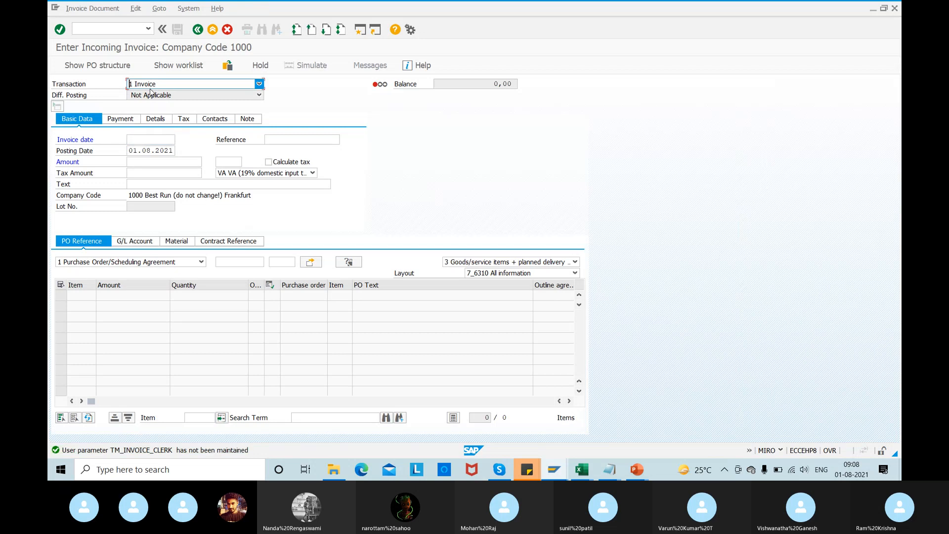
# - Set up a Credit Memo with document date 31.05.2021 and load the returns purchase order as its reference
pyautogui.click(150, 88)
pyautogui.click(154, 103)
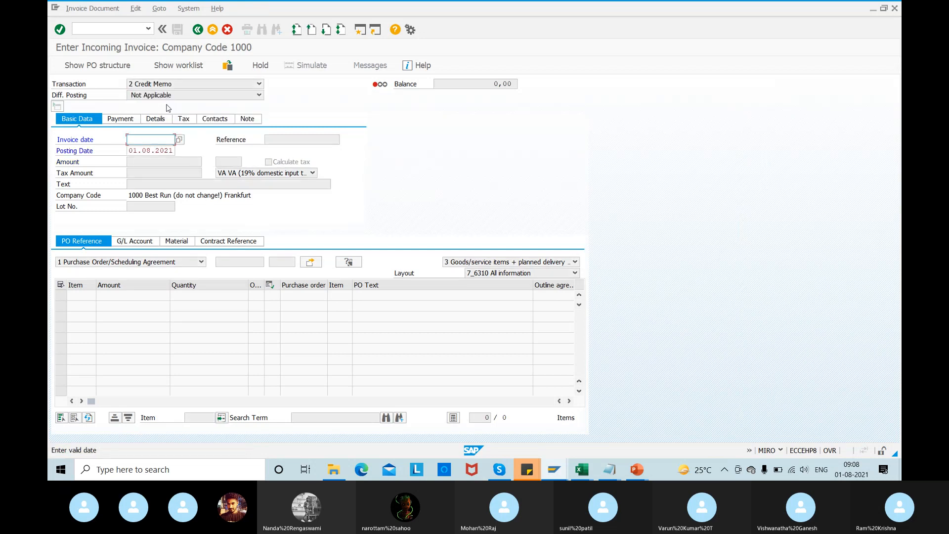
pyautogui.write('31.05.2021')
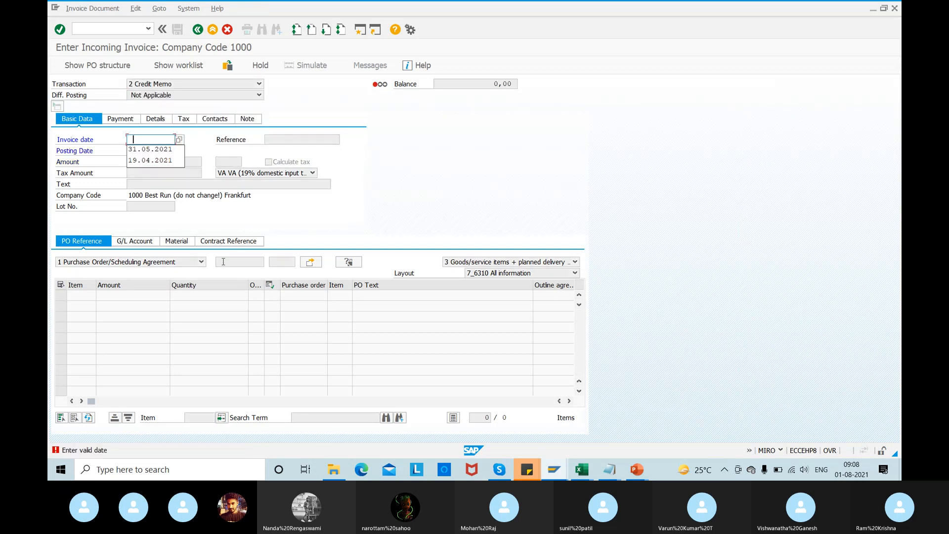
pyautogui.press('Return')
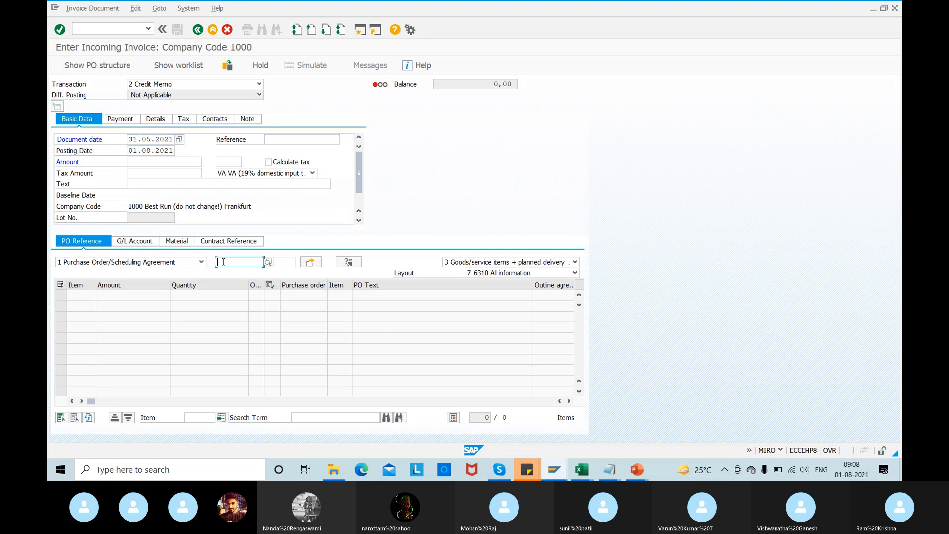
pyautogui.click(223, 261)
pyautogui.write('4500019766')
pyautogui.press('Return')
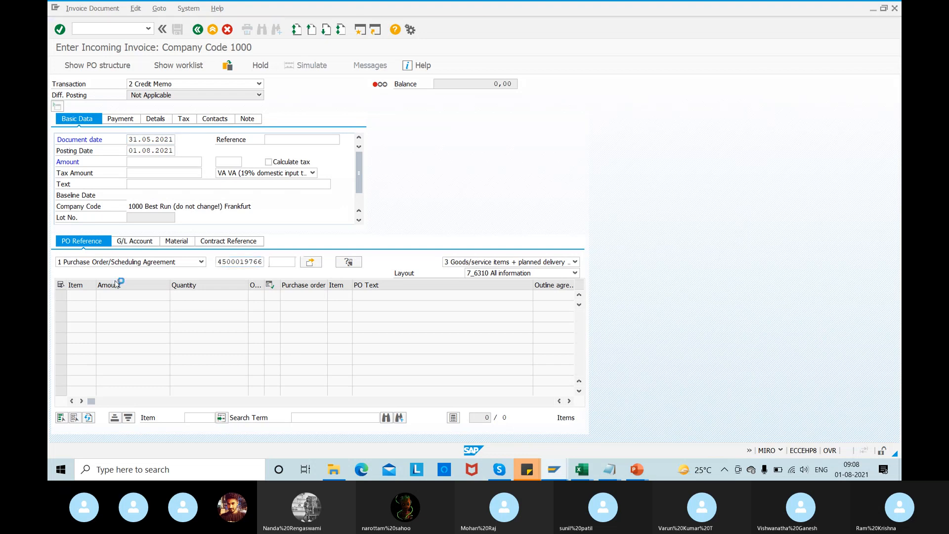
# - Set the credit memo amount to 75 EUR and post it
pyautogui.click(133, 162)
pyautogui.write('75')
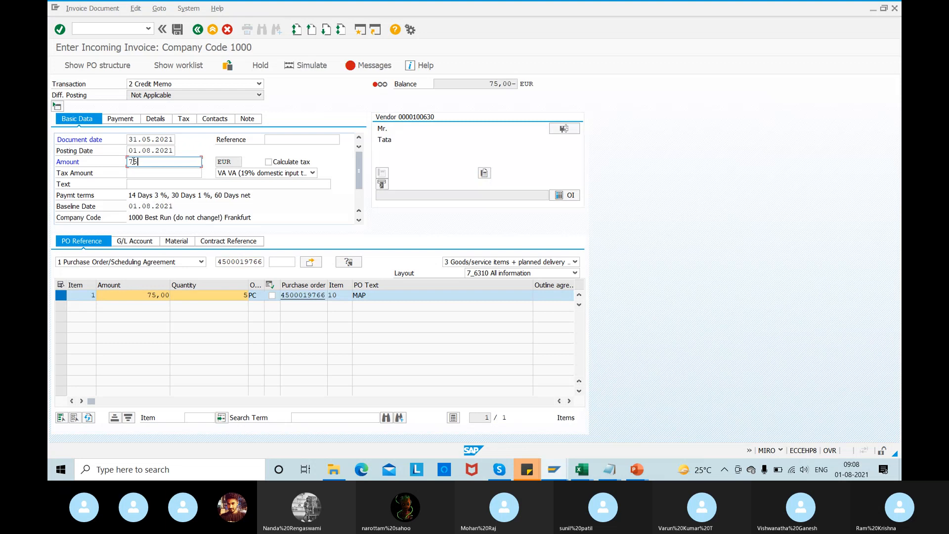
pyautogui.press('Return')
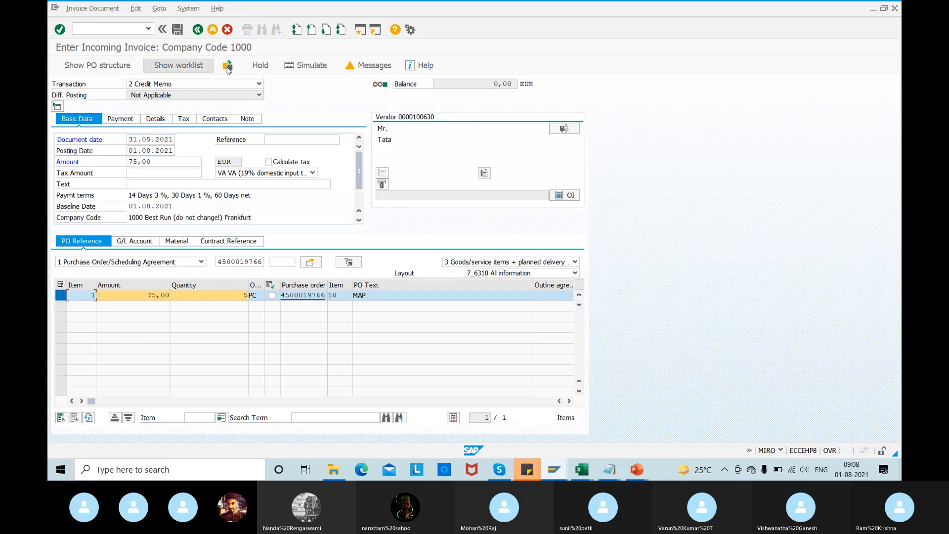
pyautogui.click(176, 30)
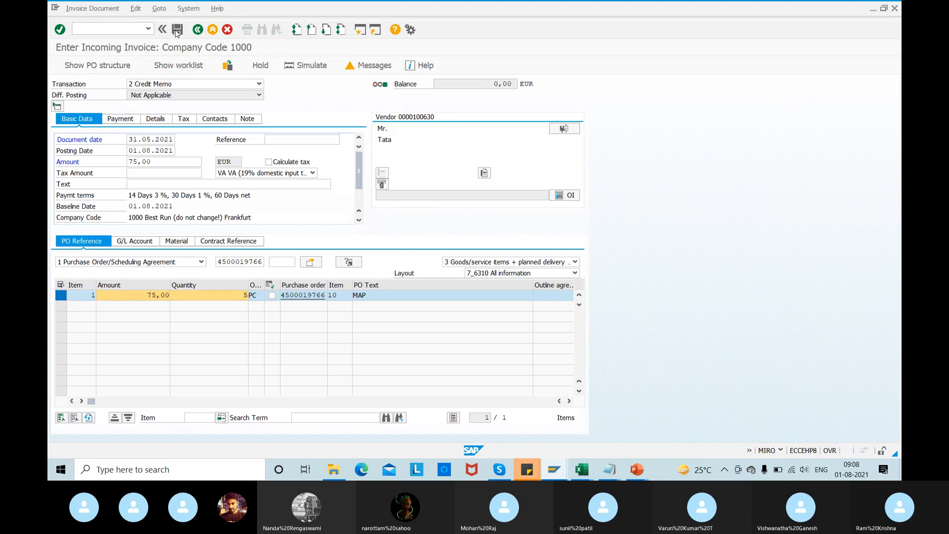
pyautogui.press('Return')
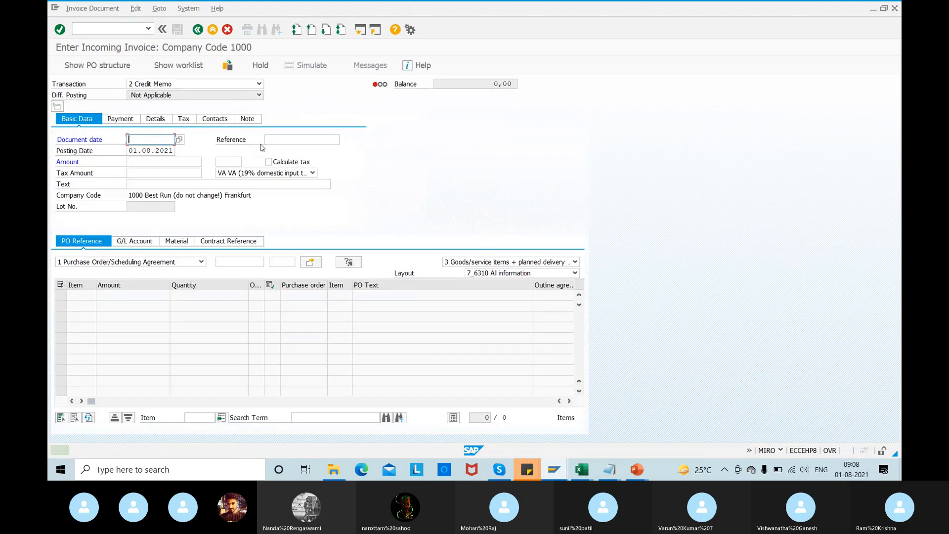
# - Reload the returns purchase order and examine its status and item 10's purchase order history
pyautogui.hotkey('alt', 'Tab')
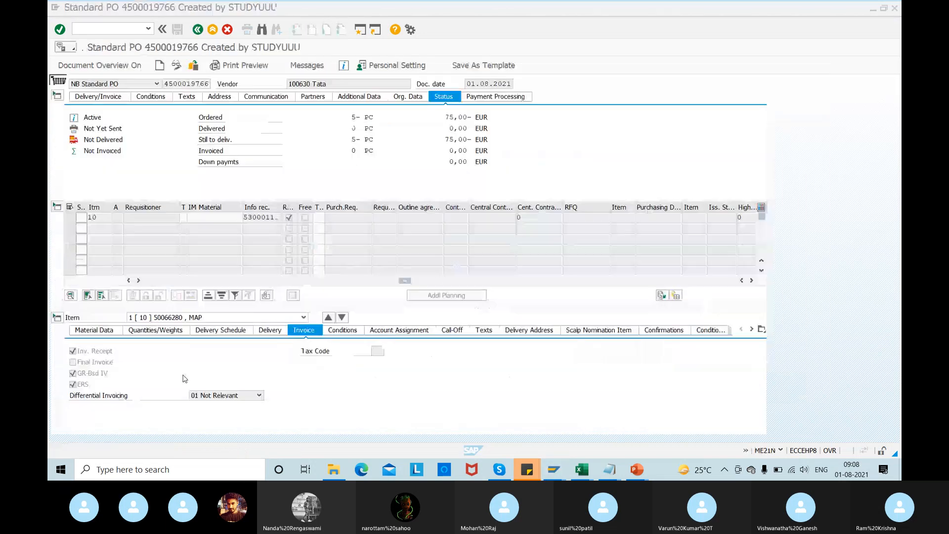
pyautogui.click(177, 67)
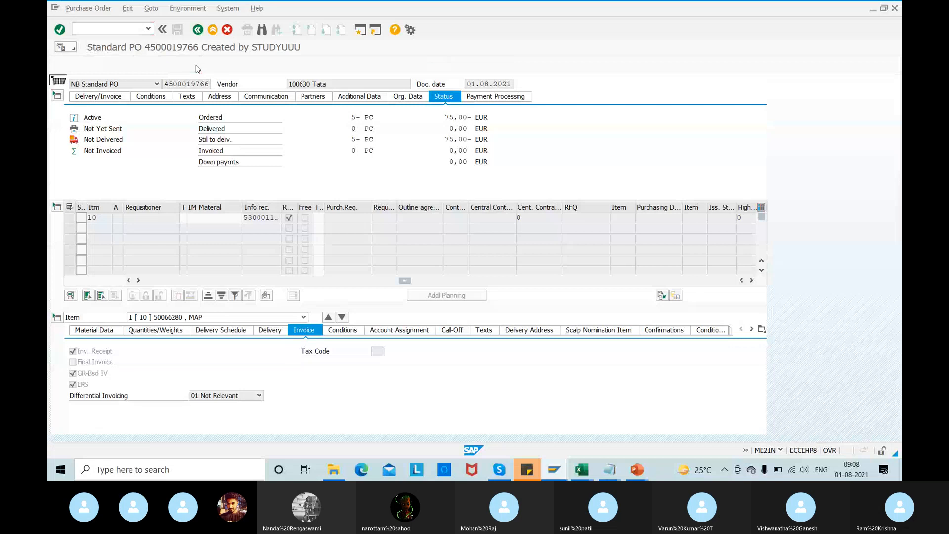
pyautogui.press('Return')
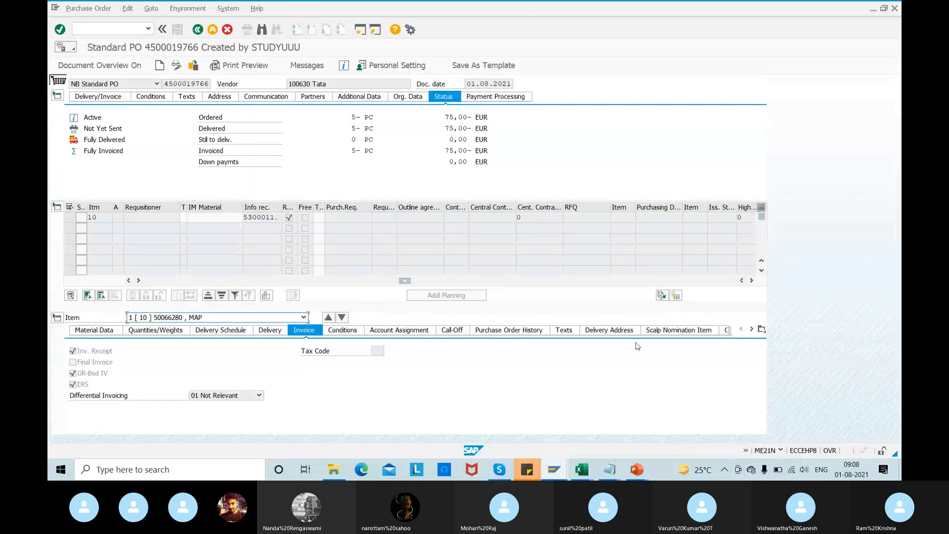
pyautogui.click(499, 329)
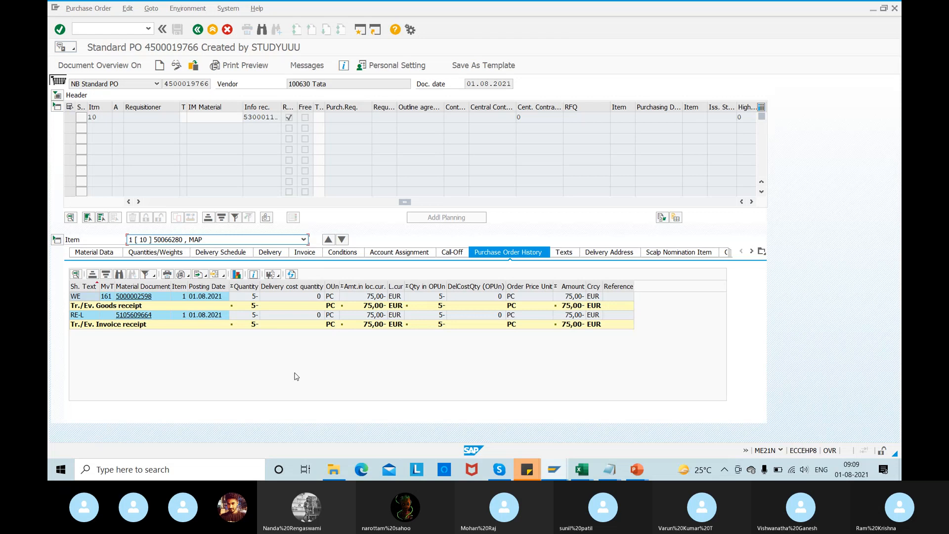
pyautogui.click(498, 469)
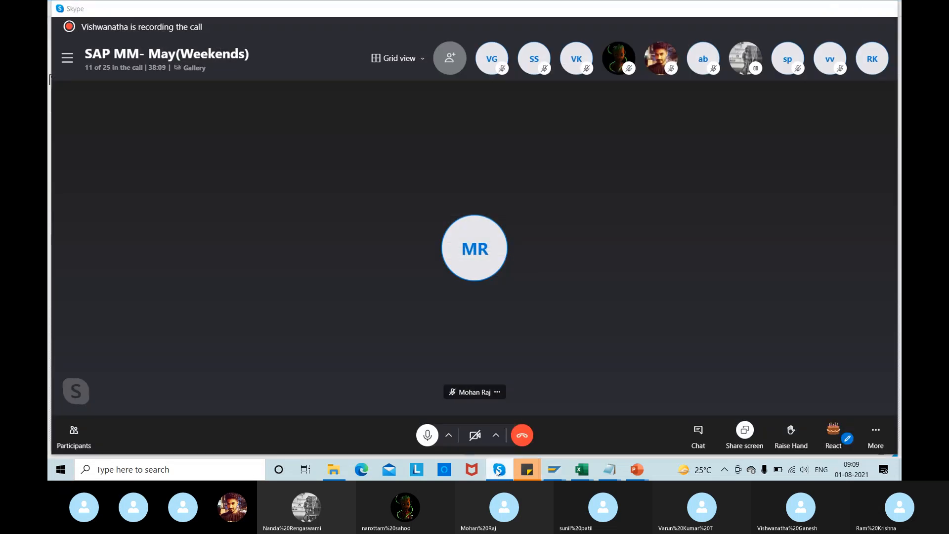
pyautogui.click(498, 471)
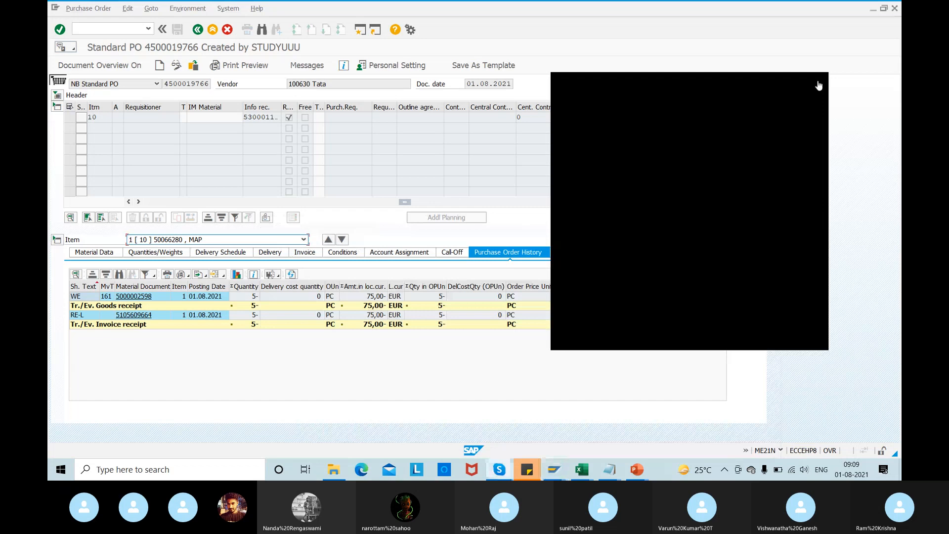
# - Switch to the MAP presentation in PowerPoint, add a new slide 6 and draw a rectangle covering most of it
pyautogui.moveTo(636, 468)
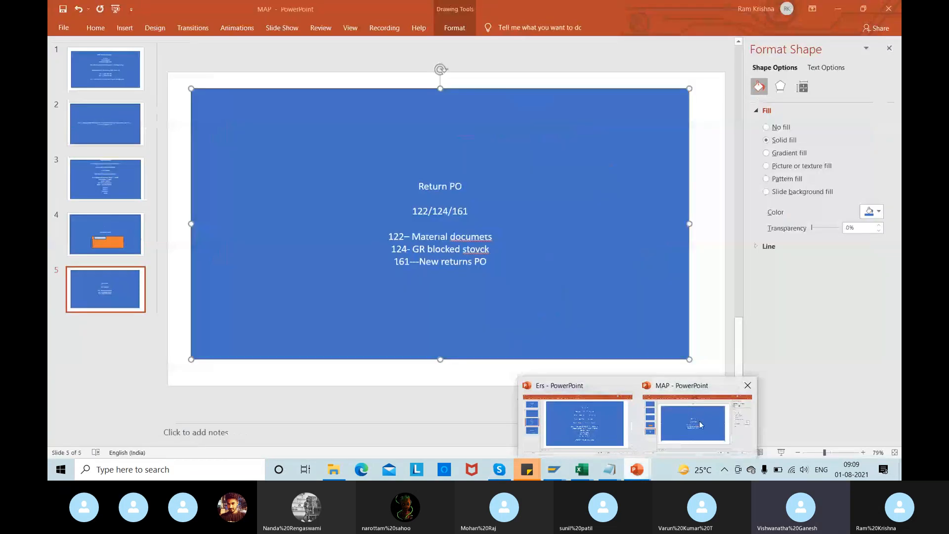
pyautogui.click(700, 424)
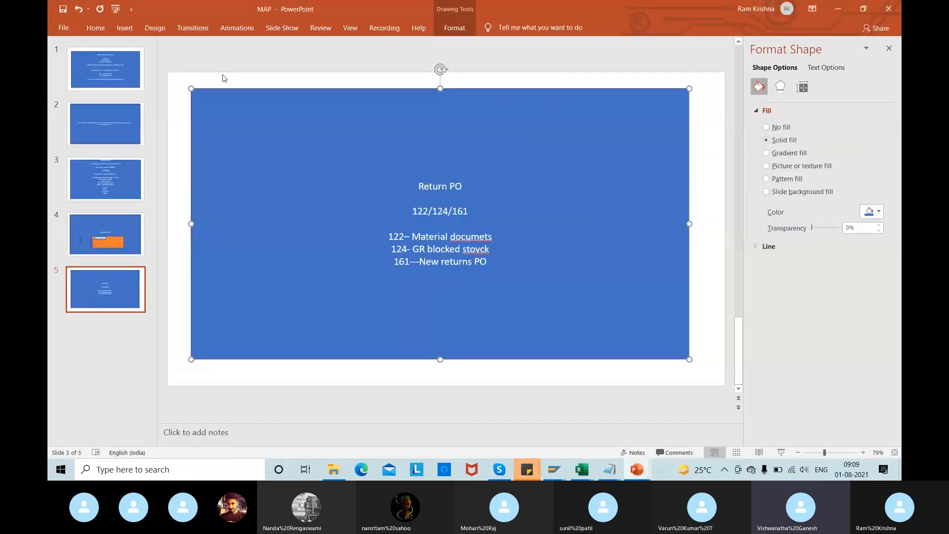
pyautogui.click(96, 28)
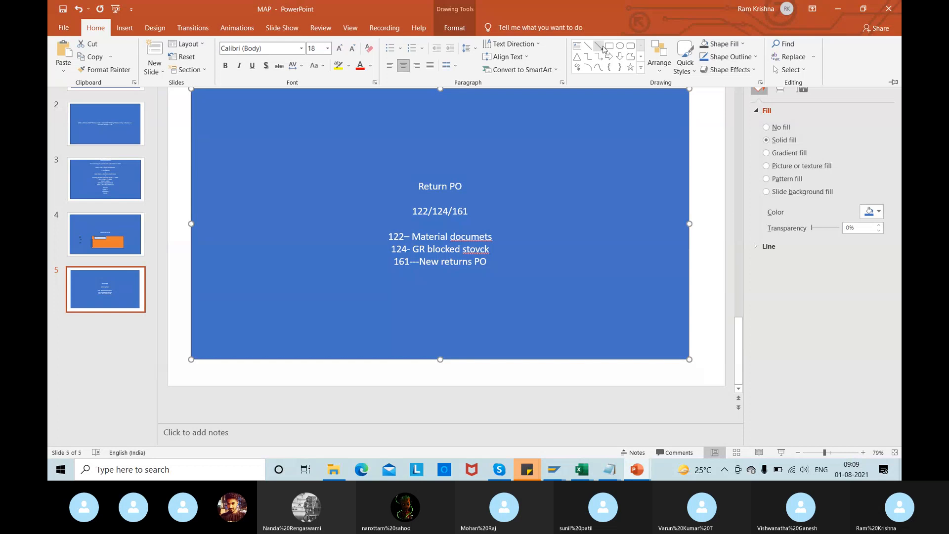
pyautogui.click(152, 51)
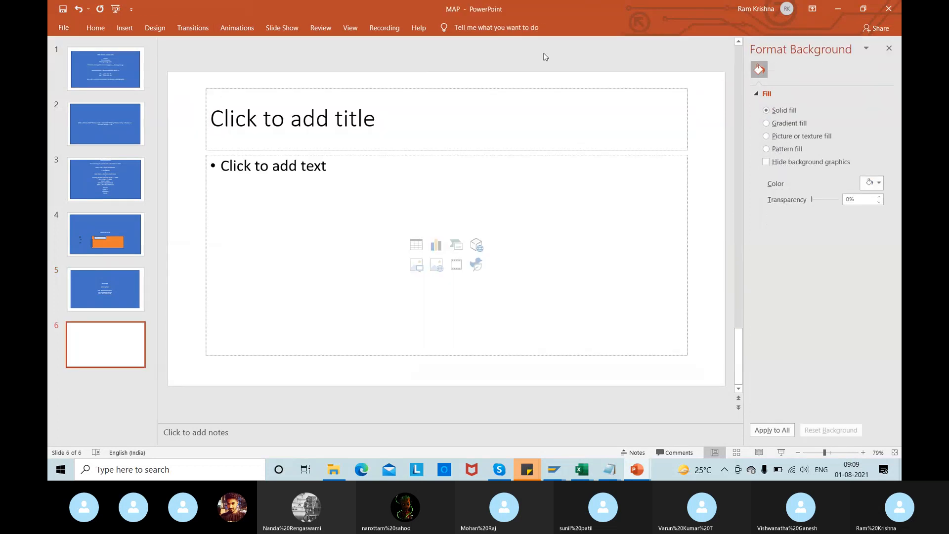
pyautogui.click(95, 27)
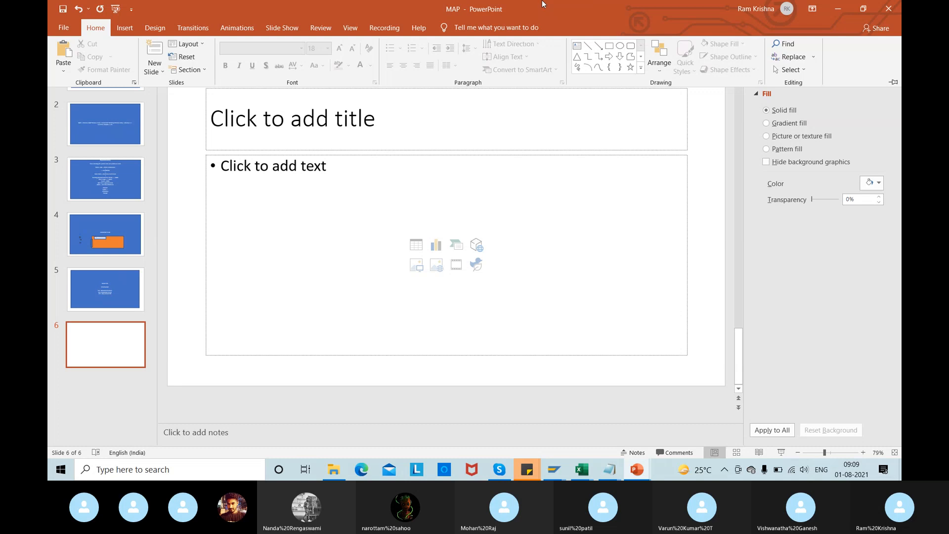
pyautogui.click(610, 45)
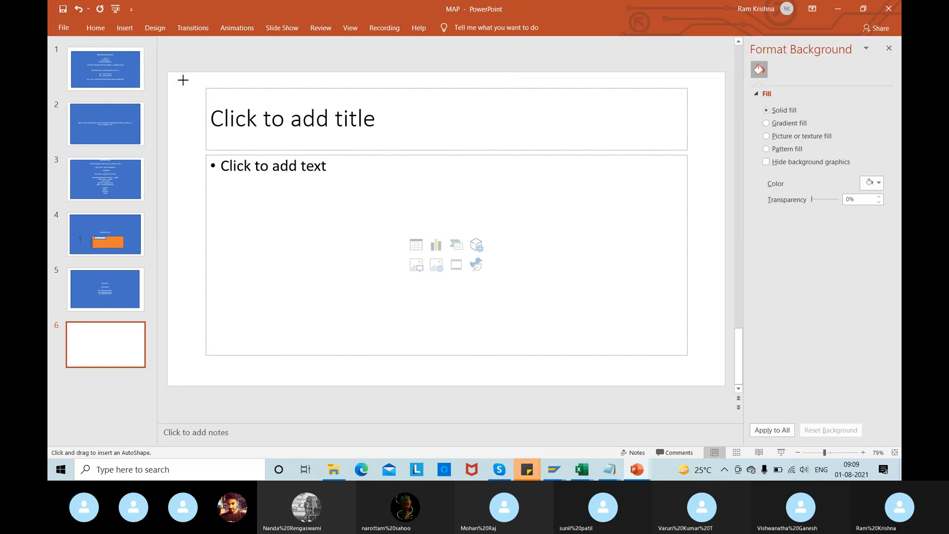
pyautogui.moveTo(183, 79)
pyautogui.mouseDown()
pyautogui.moveTo(723, 362)
pyautogui.moveTo(710, 369)
pyautogui.mouseUp()
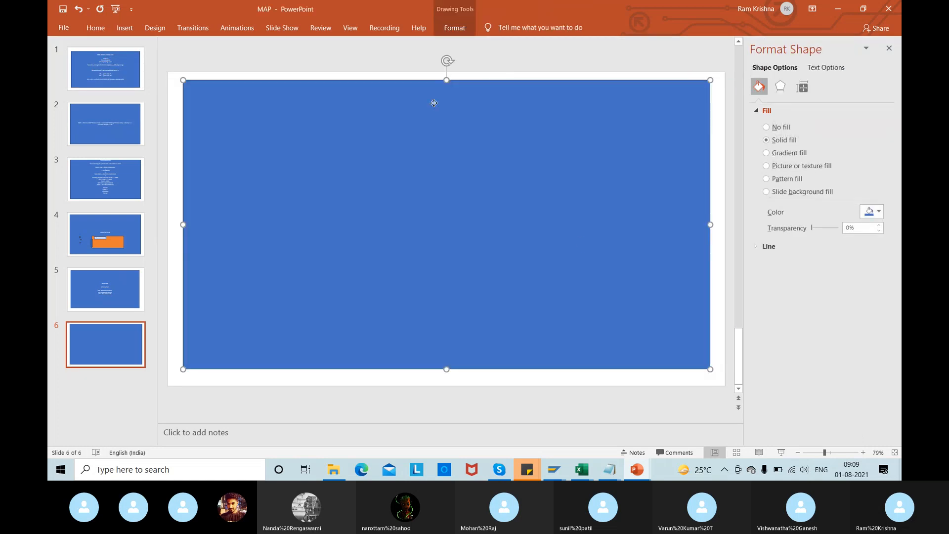
# - Write the heading "One time vendor" in the rectangle, with "CPD/CPDL----one time vendor" on a separate line below it
pyautogui.write('Onr t')
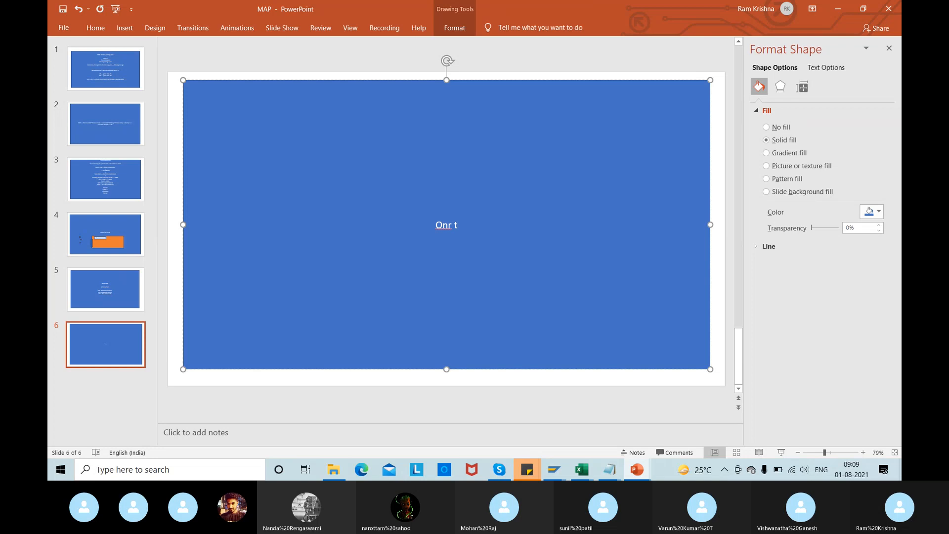
pyautogui.press('BackSpace')
pyautogui.write('e time vendor')
pyautogui.press('Return')
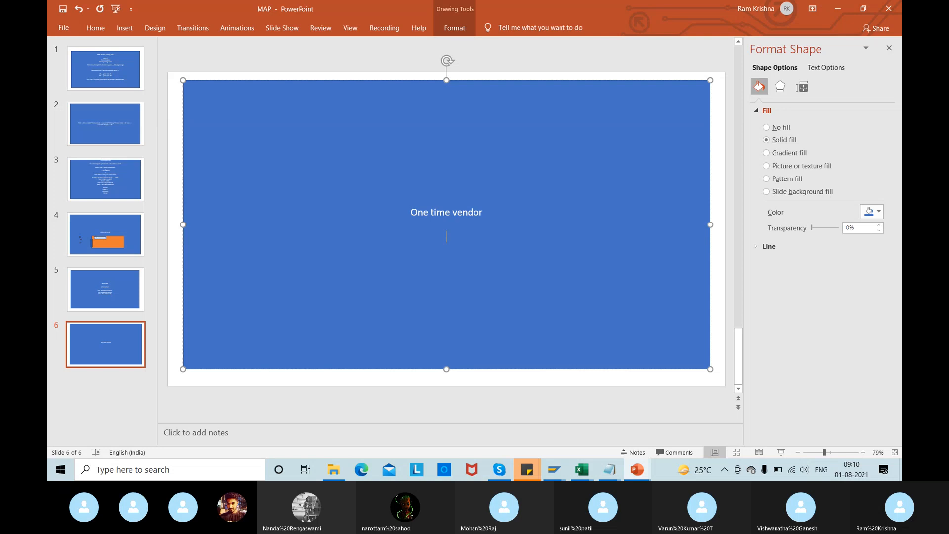
pyautogui.write('CPD/CPDL----one time vendor a')
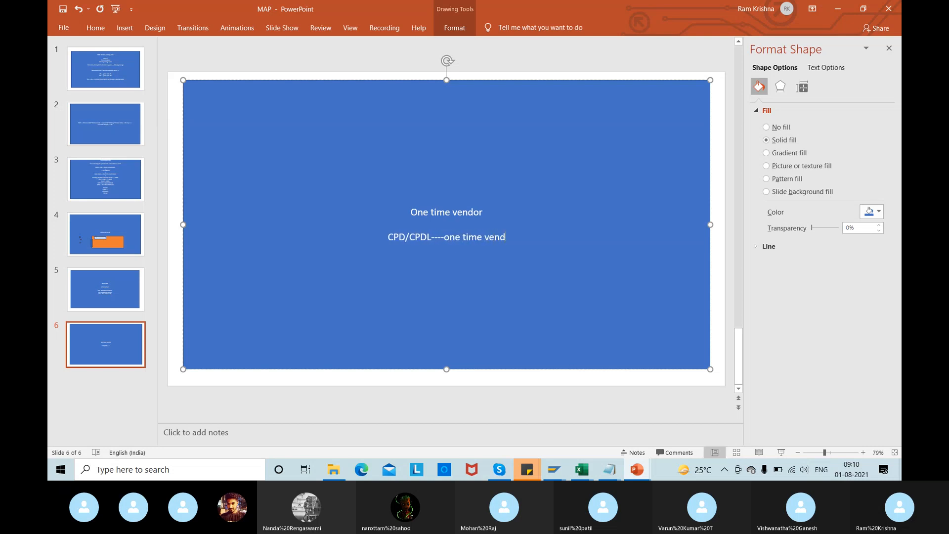
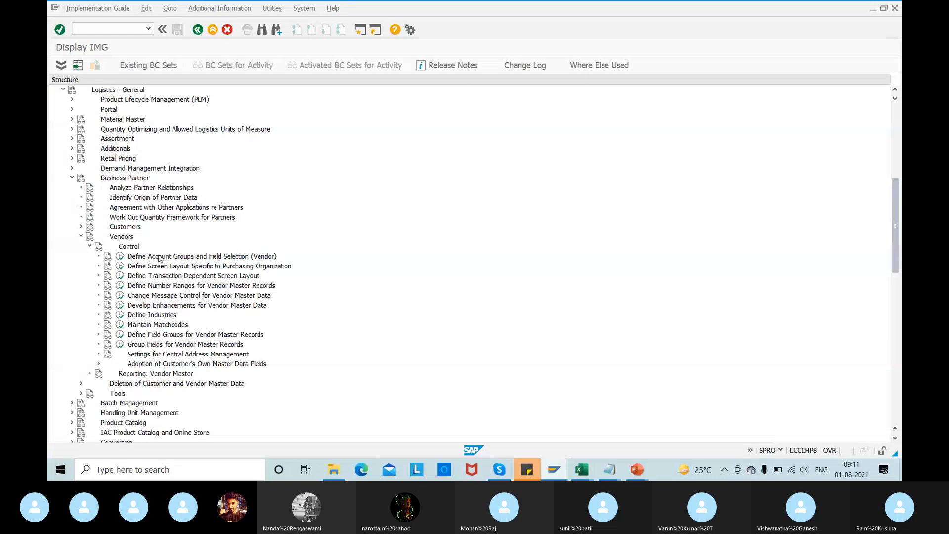
# - Open the vendor account group definitions, copy one-time group CPD as ZONE, and save it under the proposed customizing request
pyautogui.click(118, 258)
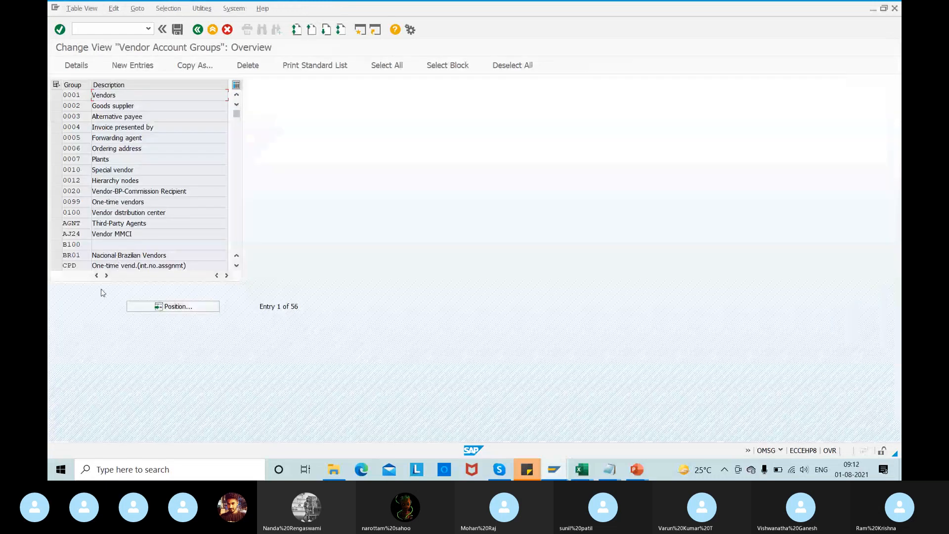
pyautogui.click(56, 266)
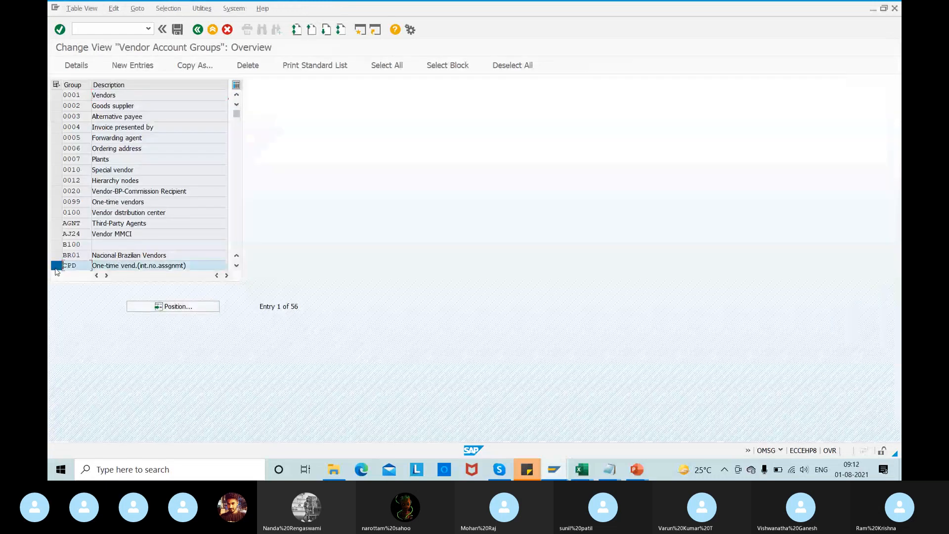
pyautogui.click(237, 266)
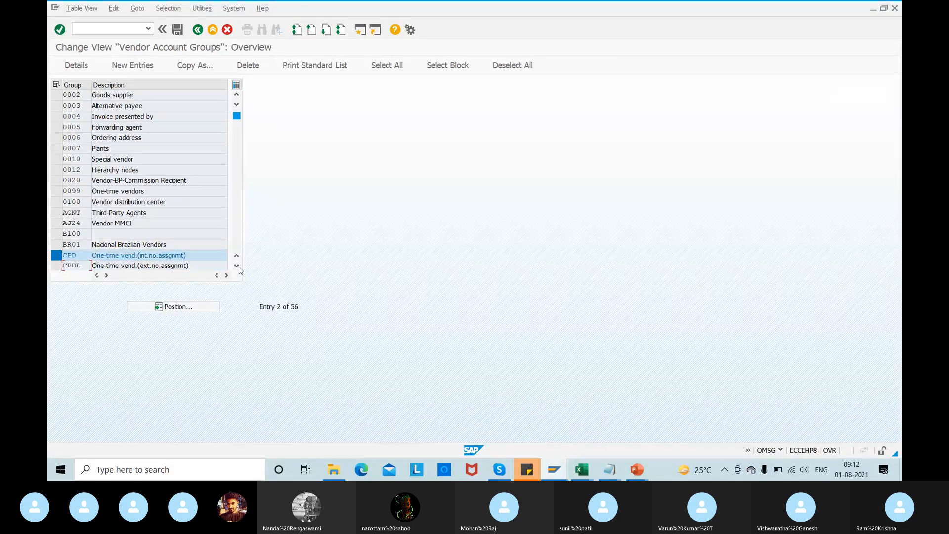
pyautogui.click(191, 68)
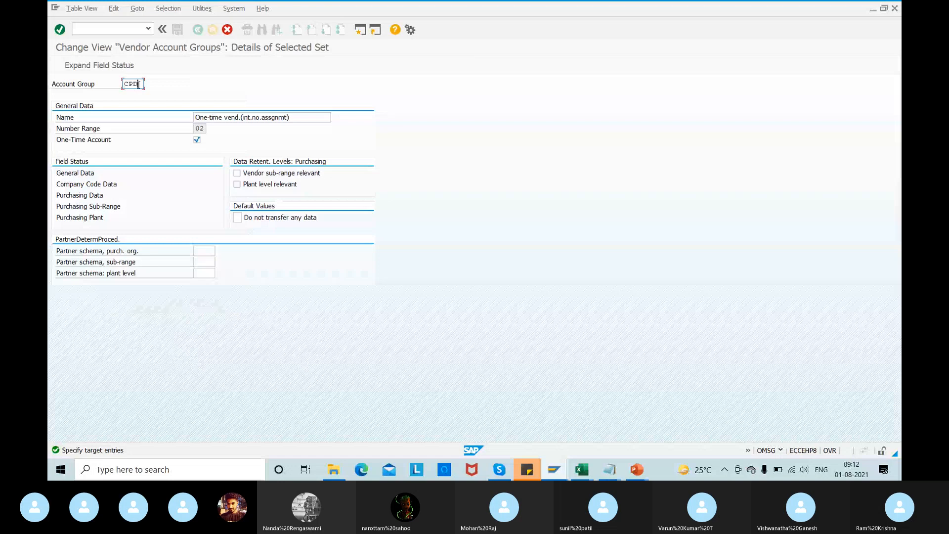
pyautogui.moveTo(139, 84); pyautogui.dragTo(77, 89)
pyautogui.write('ZONE')
pyautogui.click(196, 140)
pyautogui.press('Return')
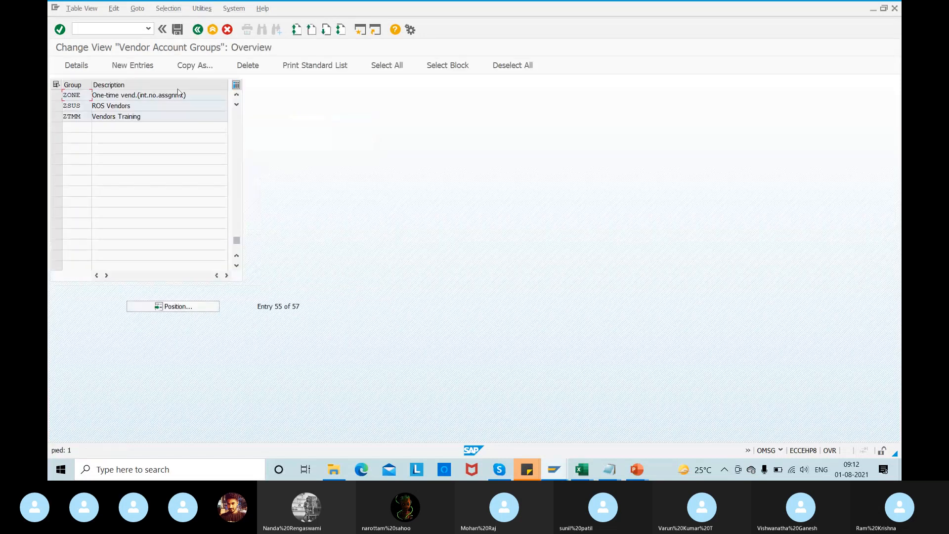
pyautogui.click(177, 31)
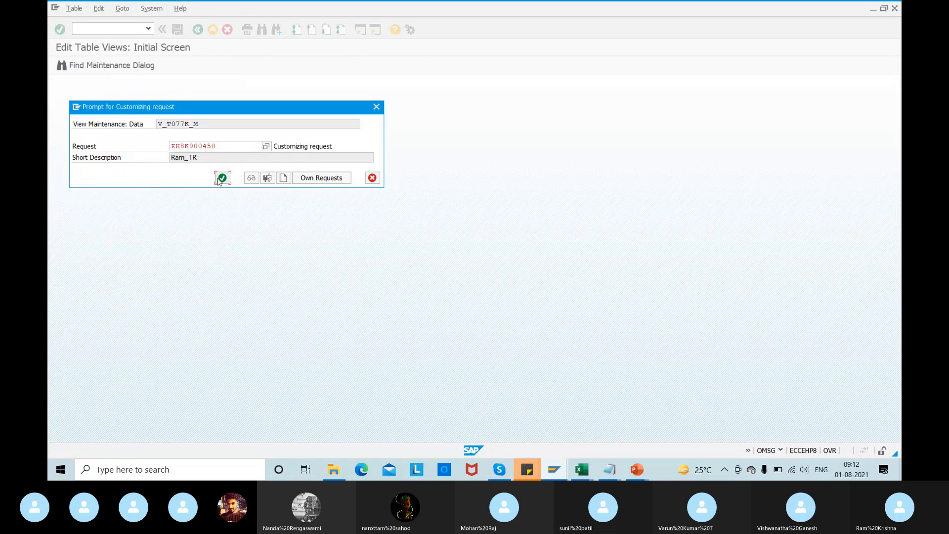
pyautogui.click(219, 178)
pyautogui.moveTo(83, 95); pyautogui.dragTo(50, 100)
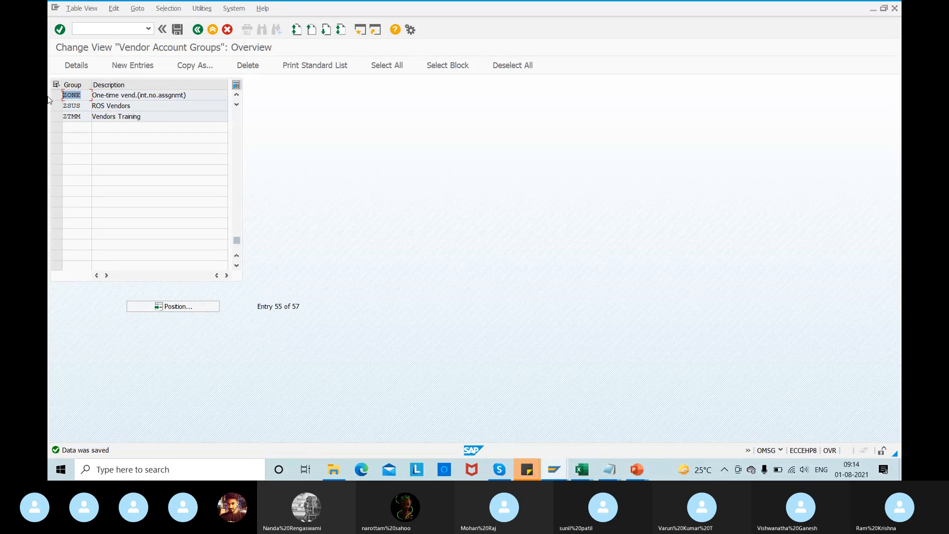
# - Try to open the vendor line item display FBL1N in a new session
pyautogui.click(93, 31)
pyautogui.write('/ofbl1n')
pyautogui.press('Return')
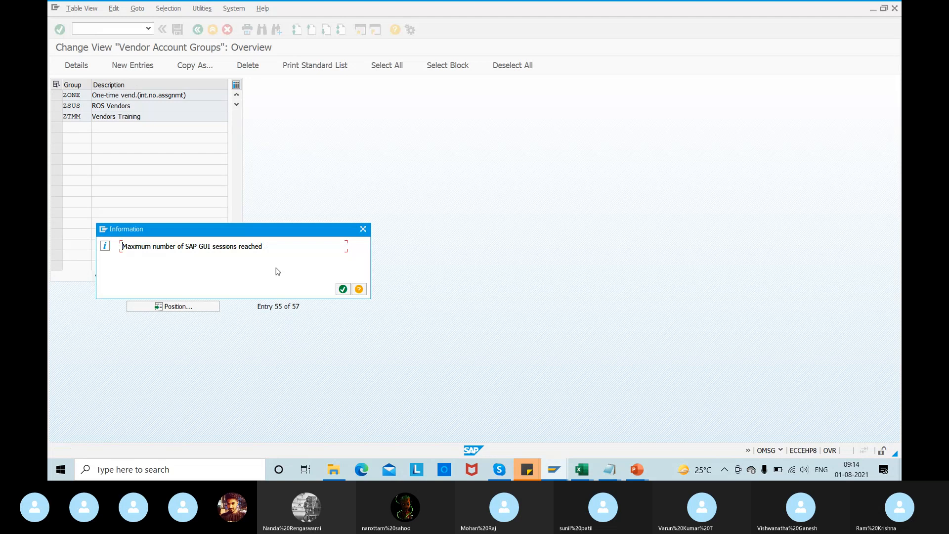
pyautogui.click(341, 289)
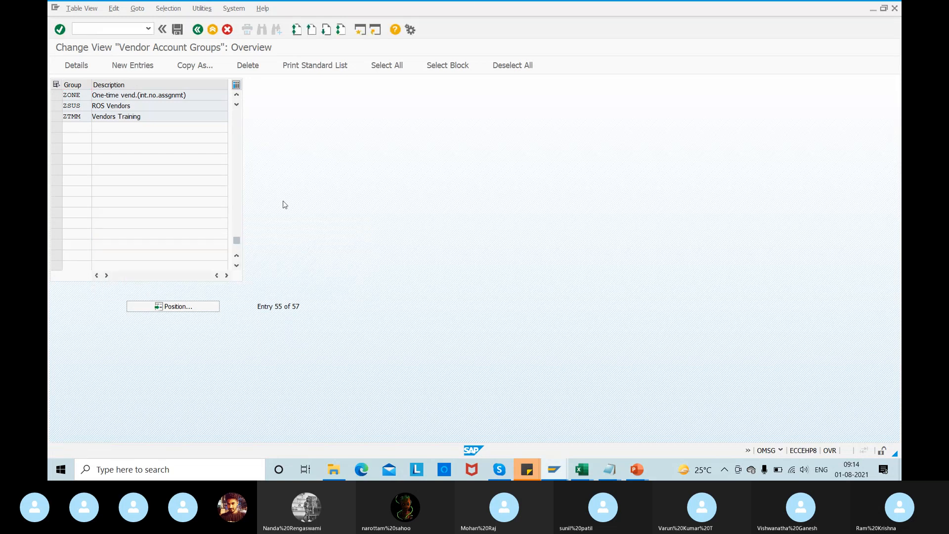
# - Start FBL1N in the incoming invoice session and examine vendor Tata's open line items for company code 1000
pyautogui.hotkey('alt', 'Tab')
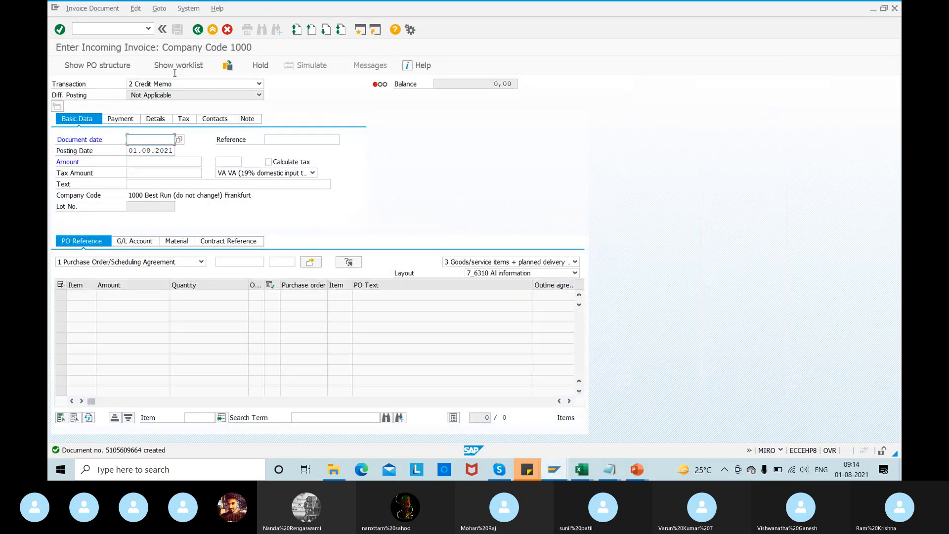
pyautogui.click(85, 30)
pyautogui.write('/n')
pyautogui.write('miro')
pyautogui.press('Return')
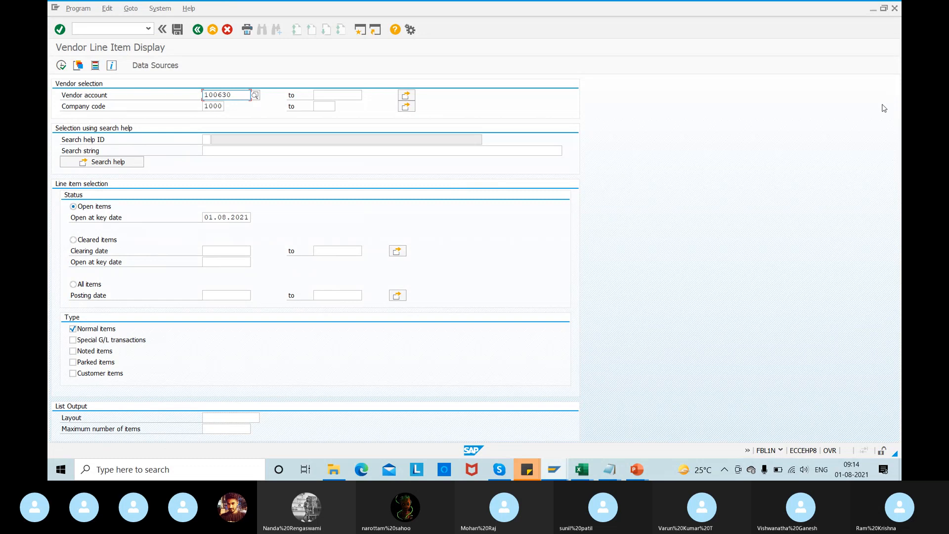
pyautogui.click(60, 64)
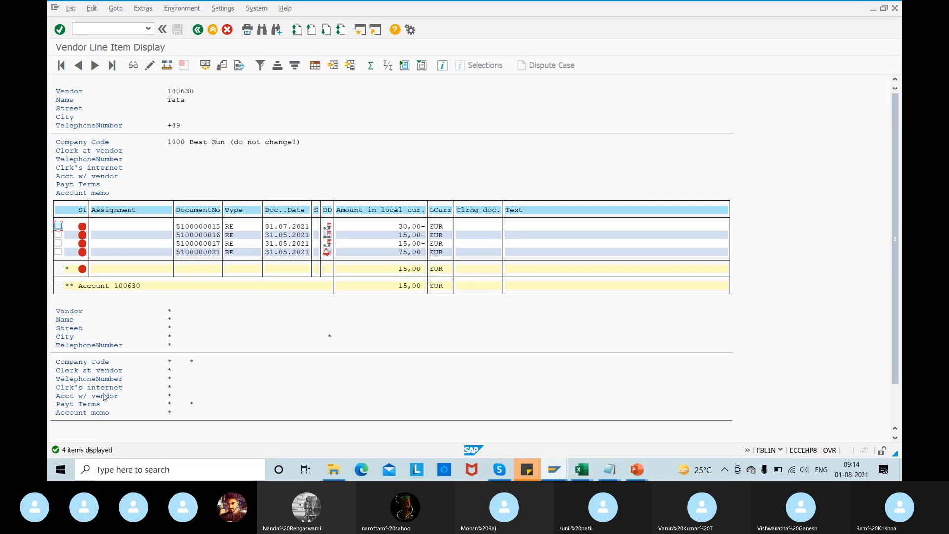
pyautogui.moveTo(896, 306); pyautogui.dragTo(895, 212)
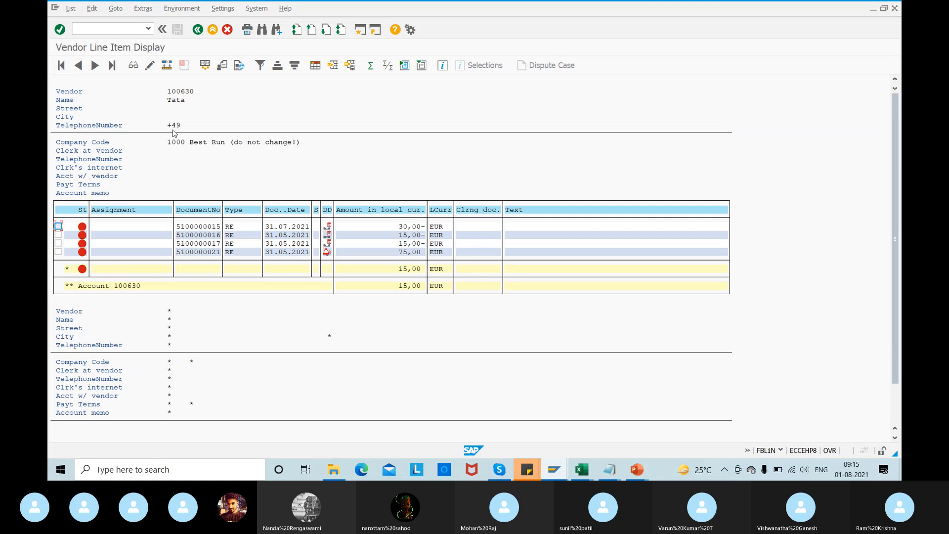
pyautogui.click(197, 31)
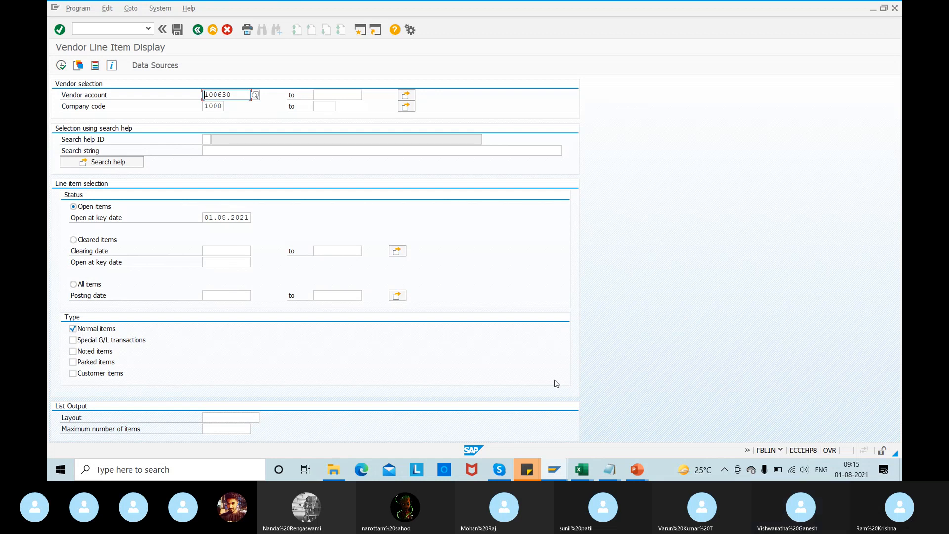
pyautogui.click(646, 477)
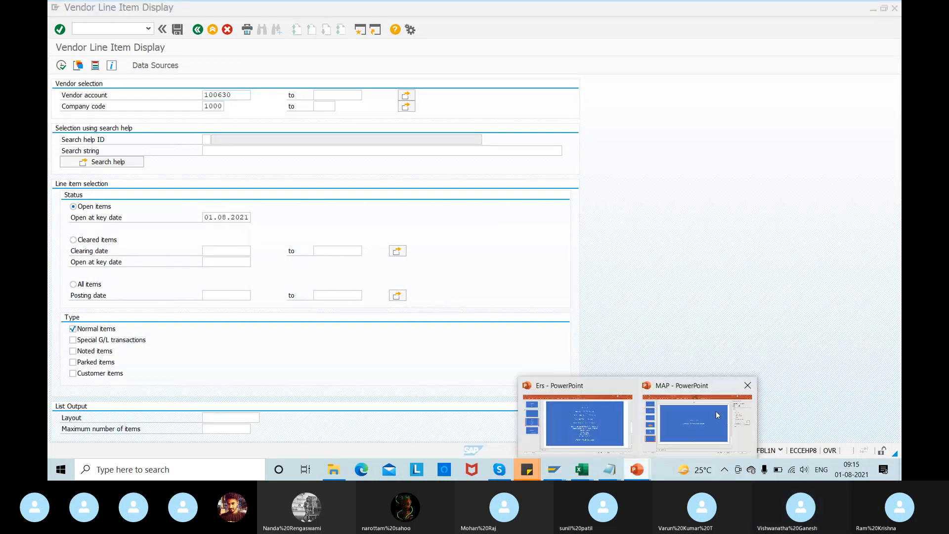
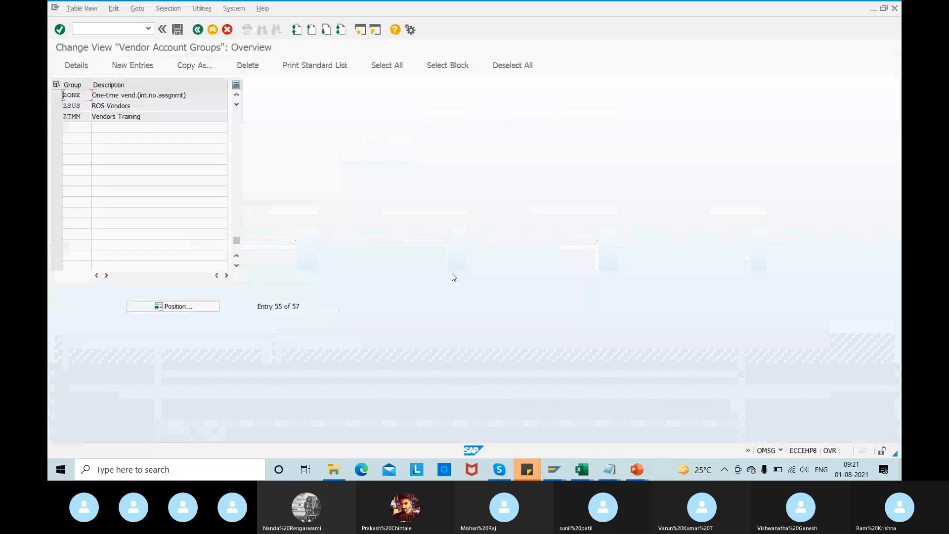
# - Enable vendor sub-range relevant and plant level relevant for vendor account group KRED, and save the change
pyautogui.click(235, 148)
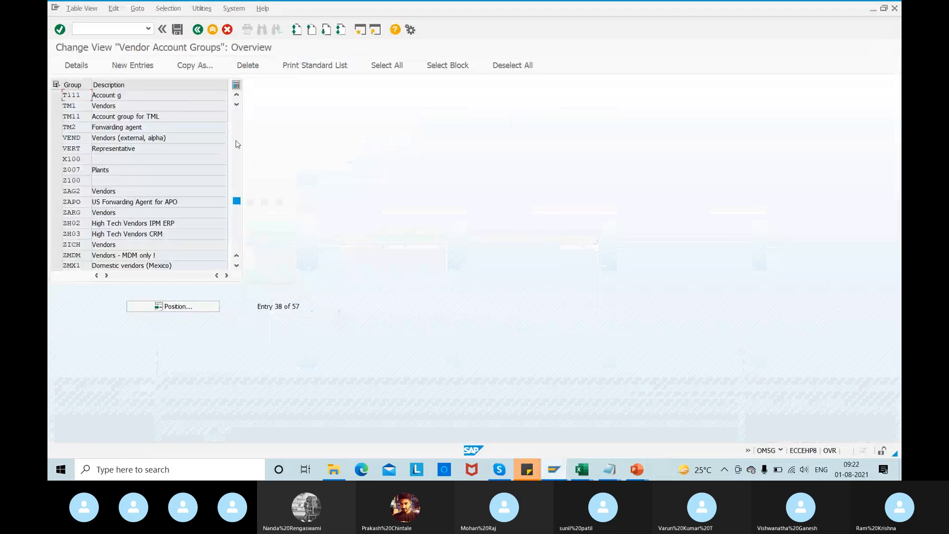
pyautogui.click(236, 144)
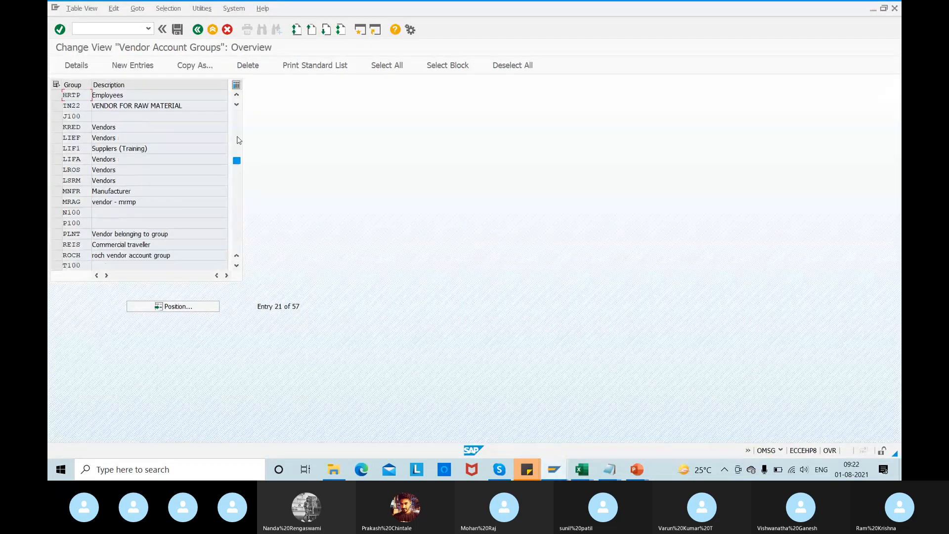
pyautogui.click(56, 127)
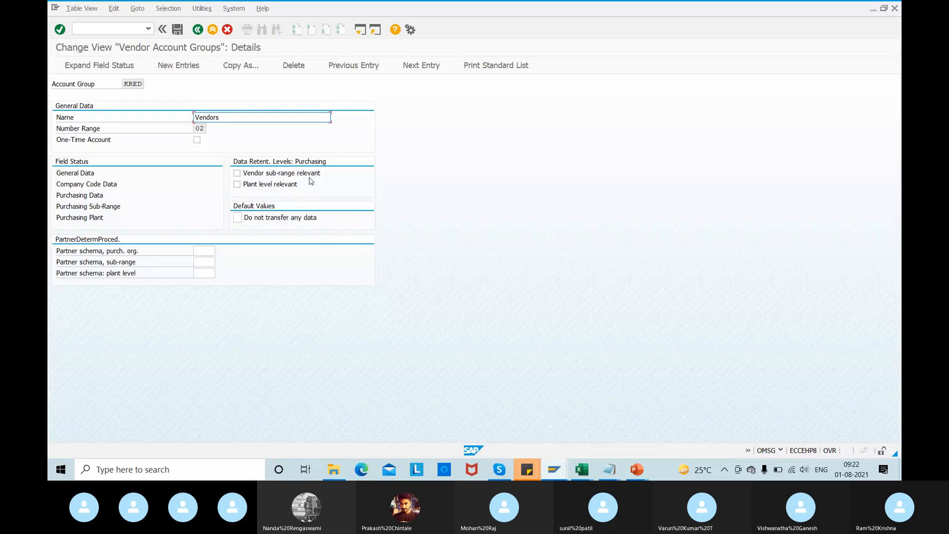
pyautogui.click(236, 173)
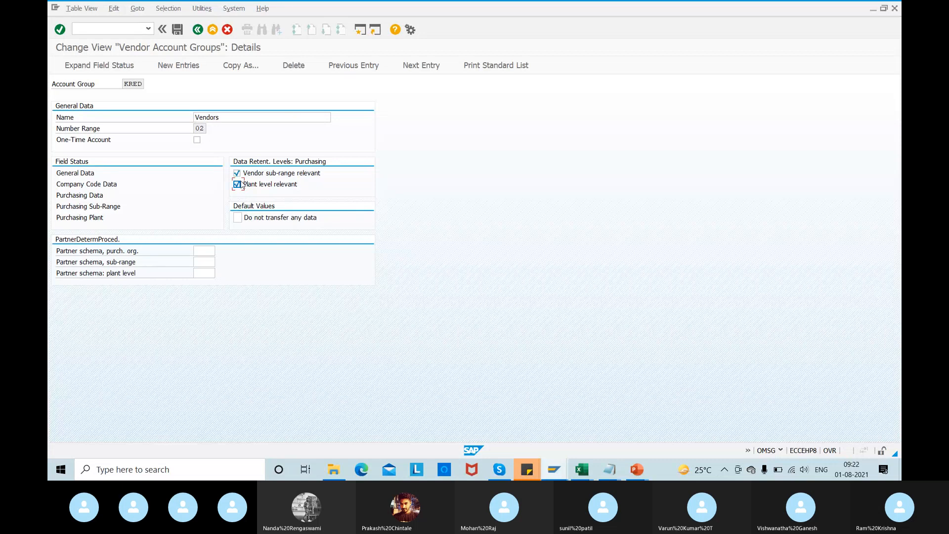
pyautogui.click(177, 30)
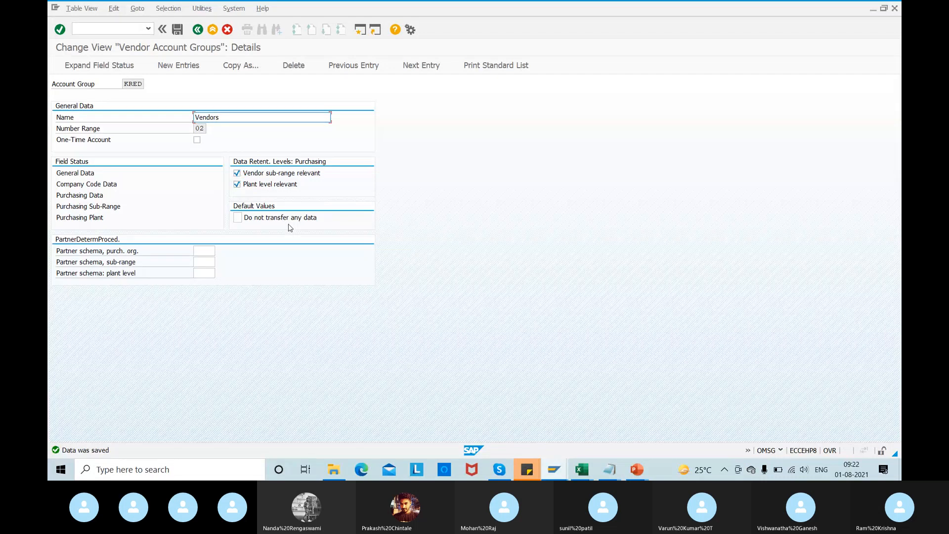
# - In the vendor line item session, start vendor creation XK01 for company code 1000, purchasing organization 1000 and account group KRED
pyautogui.hotkey('alt', 'Tab')
pyautogui.hotkey('alt', 'Tab')
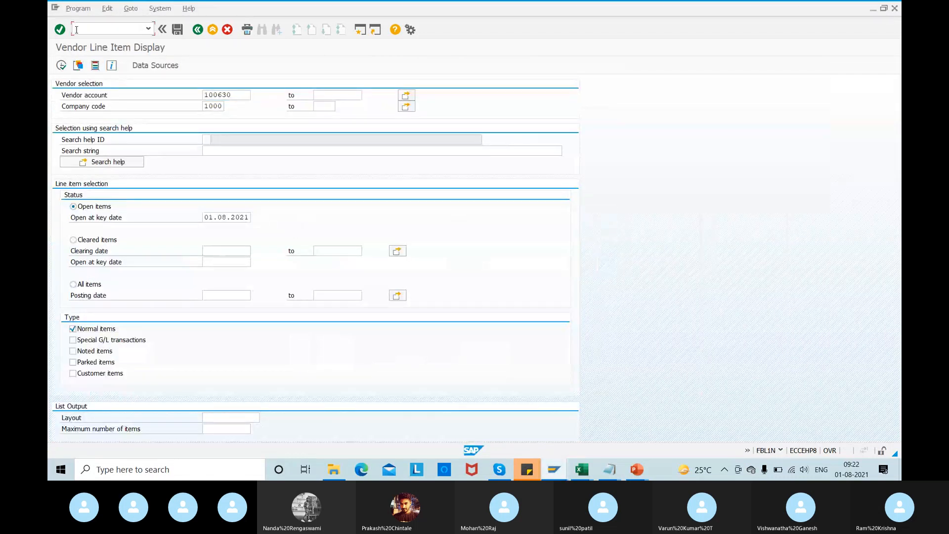
pyautogui.write('/nxk01')
pyautogui.press('Return')
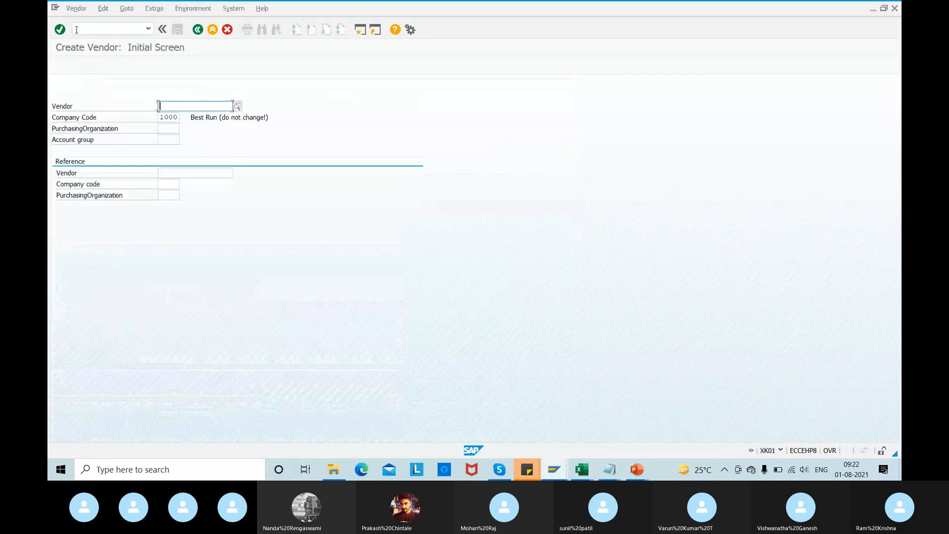
pyautogui.press('Tab')
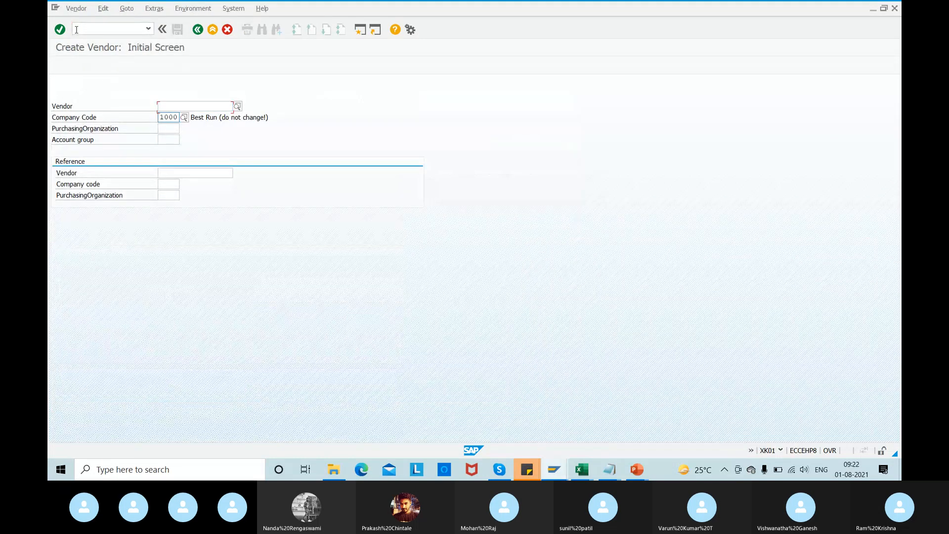
pyautogui.press('Tab')
pyautogui.write('1000')
pyautogui.press('Tab')
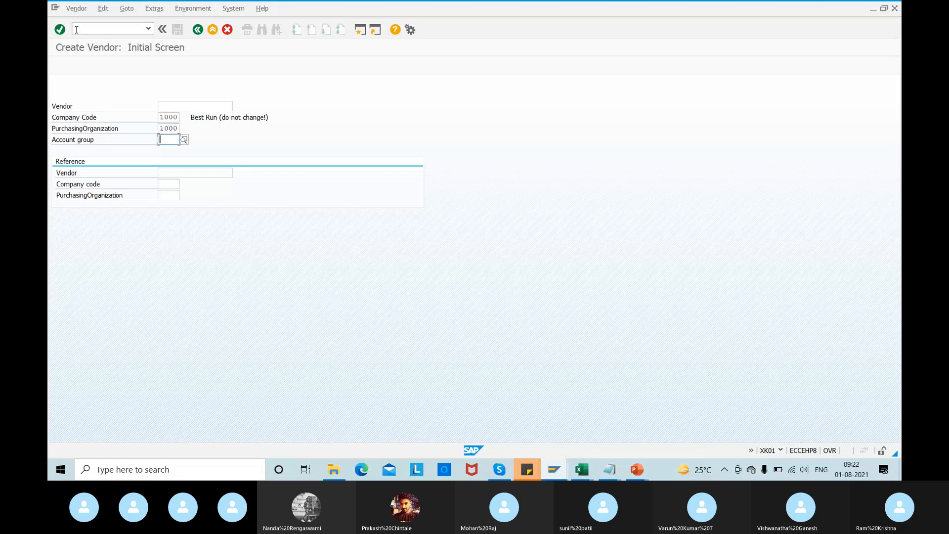
pyautogui.write('kred')
pyautogui.press('Return')
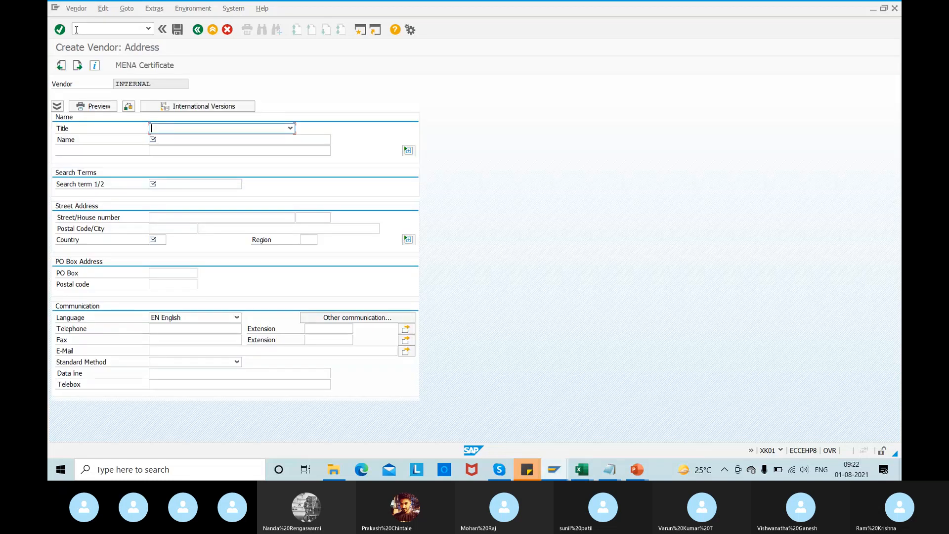
# - Enter title Mr., name tata motors123, search term Tata and country IN for the vendor, and continue to the accounting information
pyautogui.press('m')
pyautogui.press('Tab')
pyautogui.write('tata')
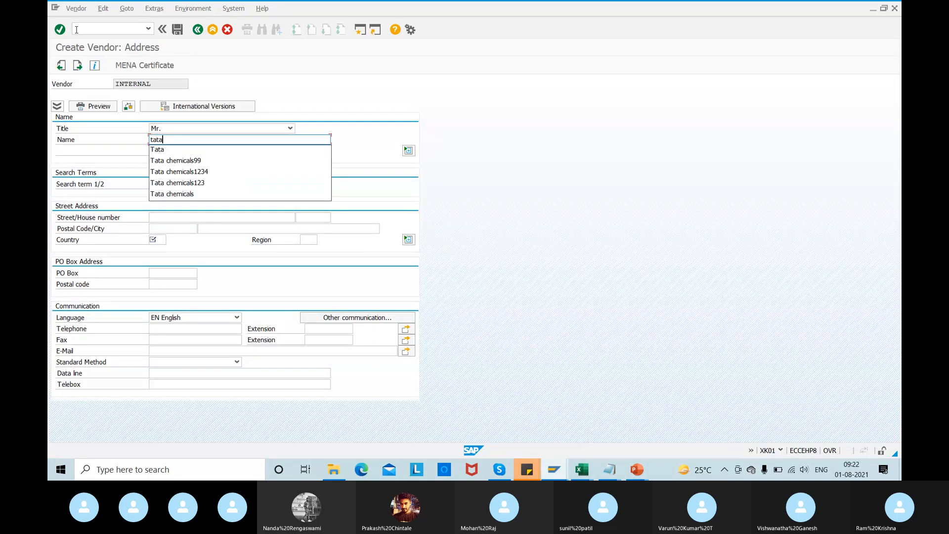
pyautogui.write(' motors123')
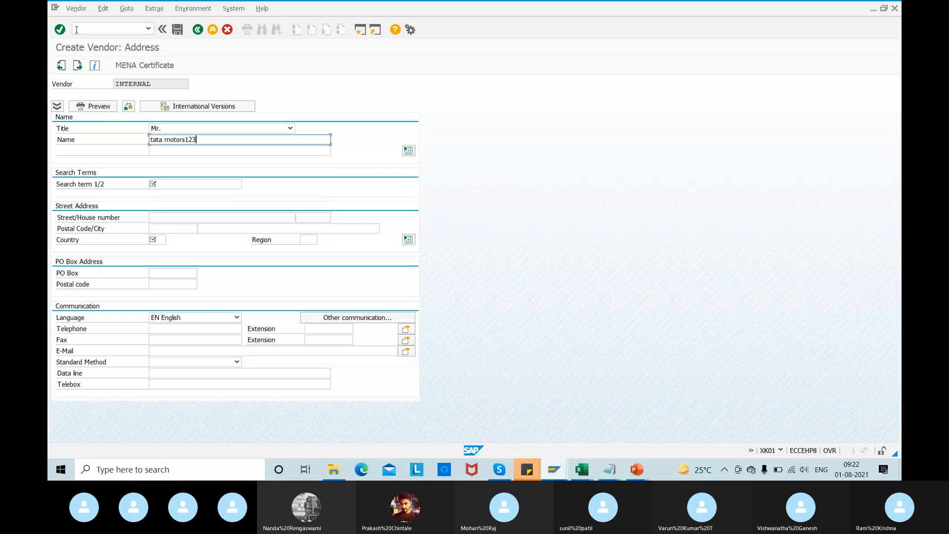
pyautogui.press('Tab')
pyautogui.press('Return')
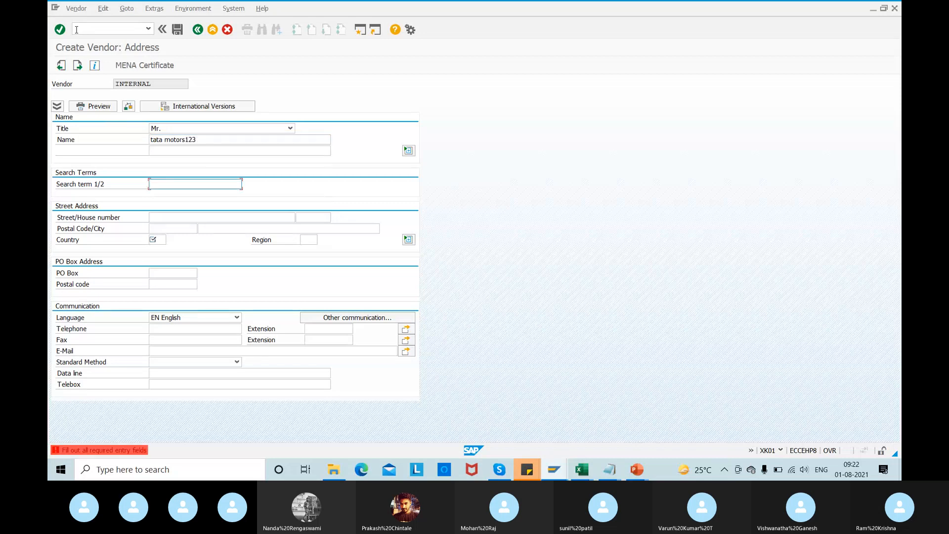
pyautogui.write('Tata')
pyautogui.press('Return')
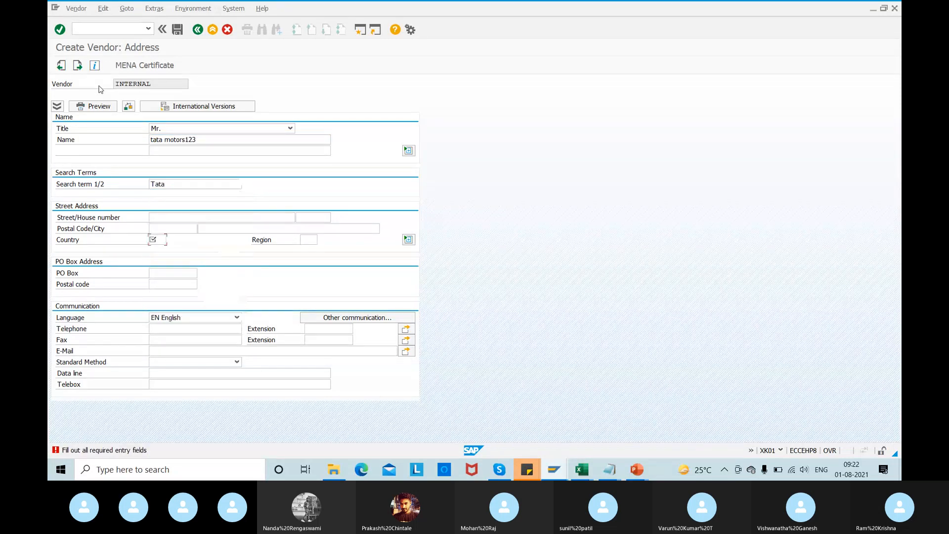
pyautogui.write('IN')
pyautogui.press('Return')
pyautogui.press('Return')
pyautogui.press('Return')
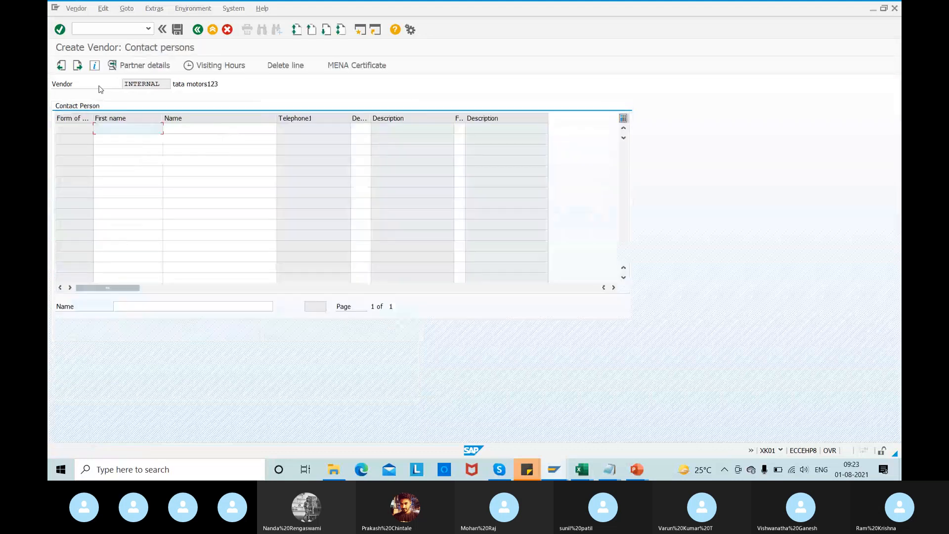
pyautogui.press('Return')
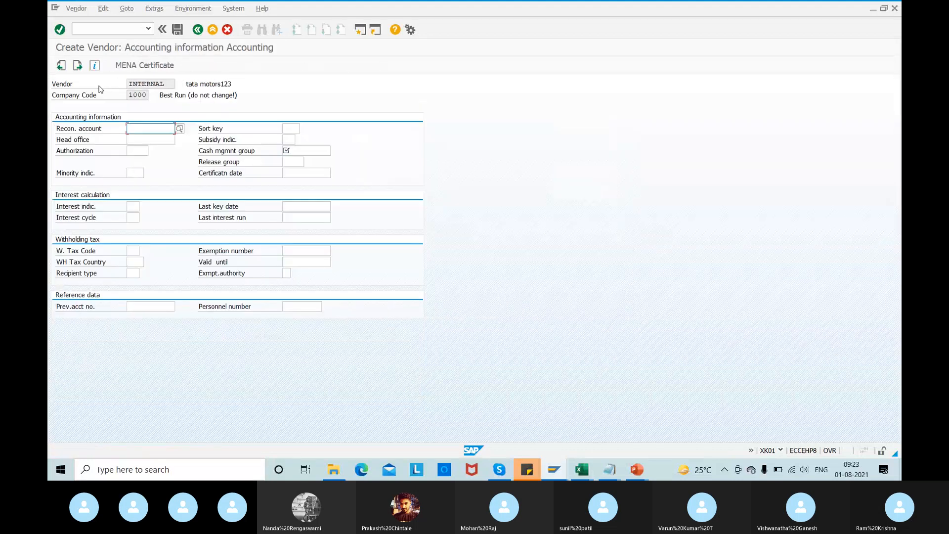
# - Set the vendor's reconciliation account to 160000, fill in the cash management group, and continue to the purchasing data
pyautogui.write('160000')
pyautogui.press('Tab')
pyautogui.press('Tab')
pyautogui.press('Tab')
pyautogui.press('Tab')
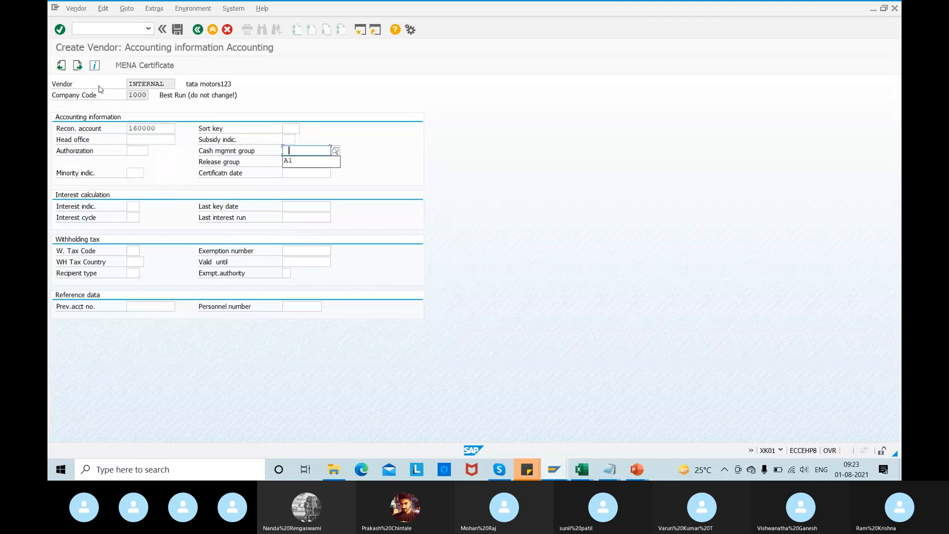
pyautogui.press('Return')
pyautogui.press('Return')
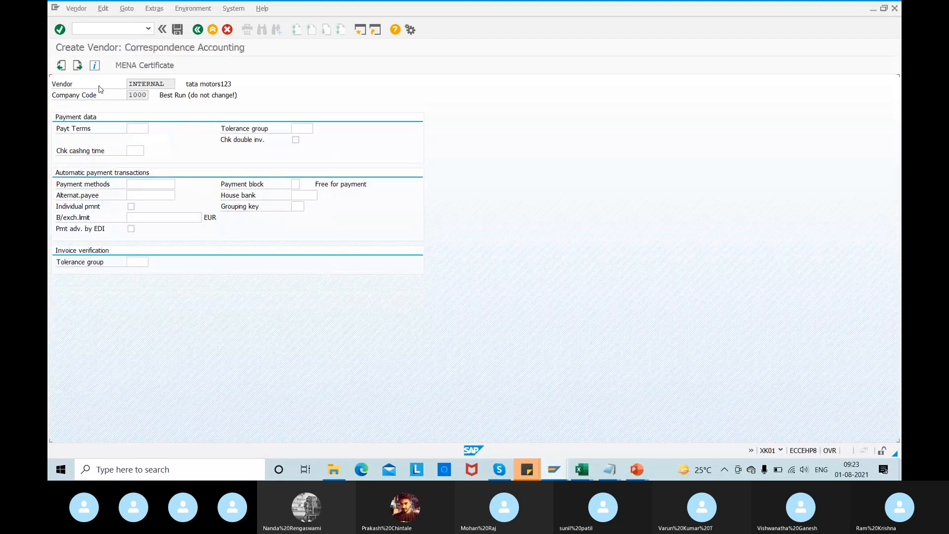
pyautogui.press('Return')
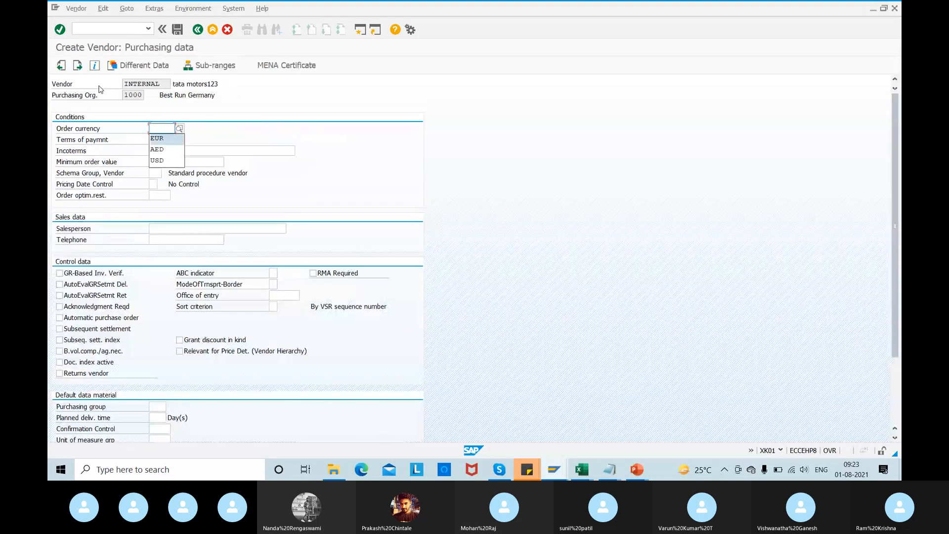
# - Set the vendor's order currency to INR, leave the partner functions empty, and save the vendor
pyautogui.write('INR')
pyautogui.press('Return')
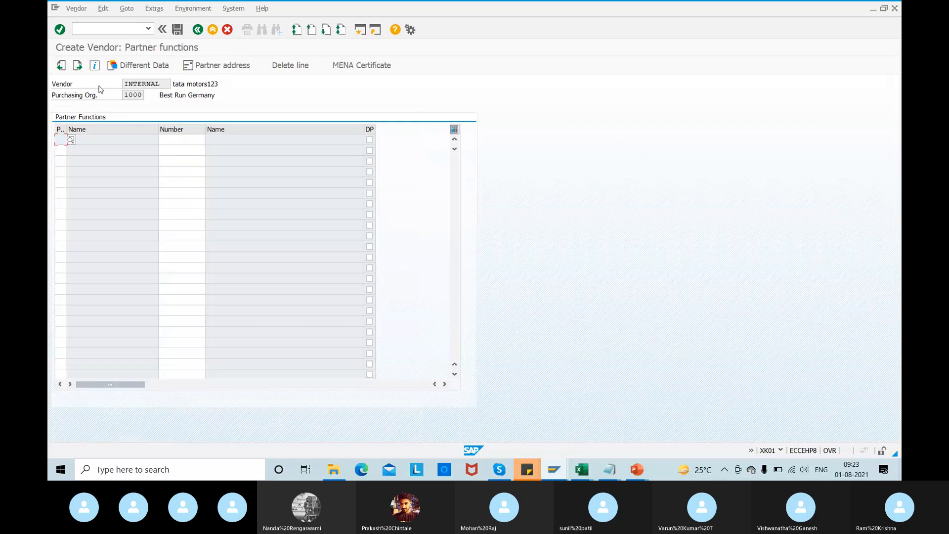
pyautogui.press('Return')
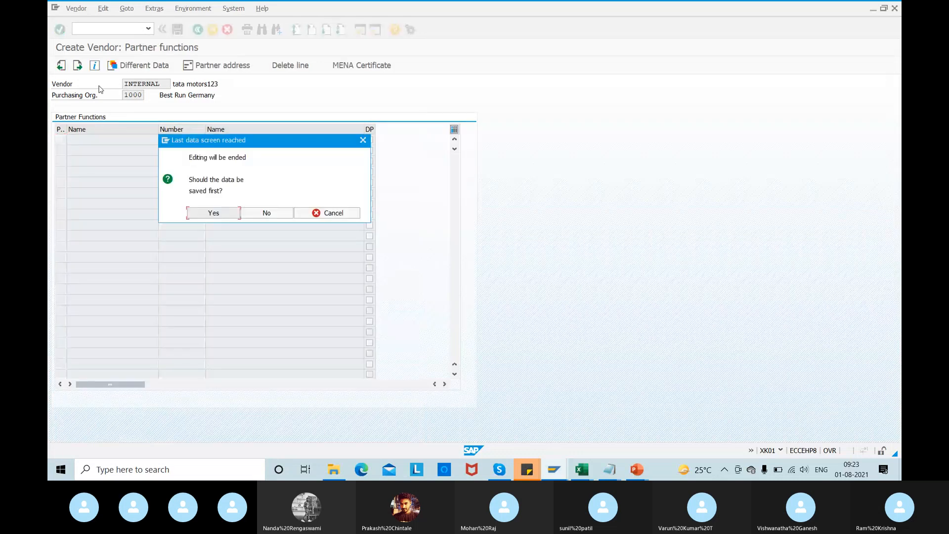
pyautogui.click(217, 219)
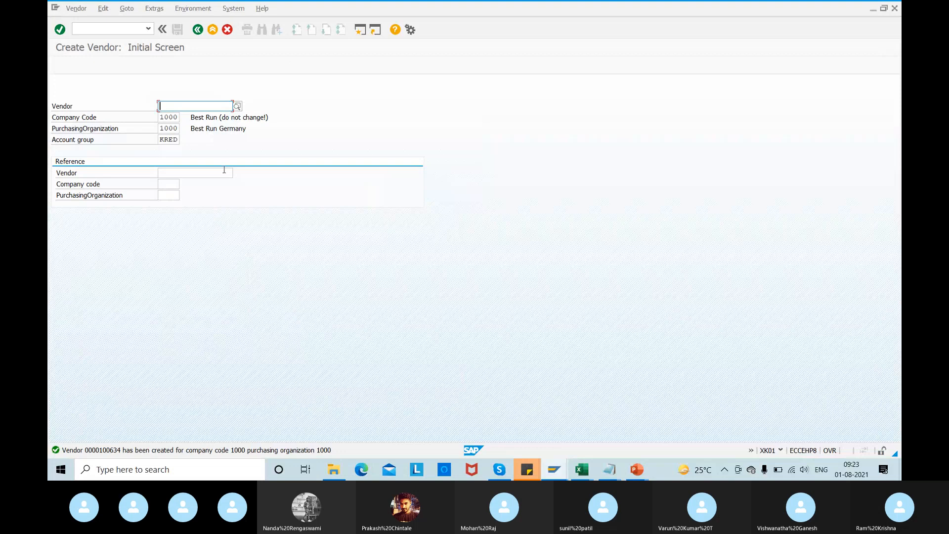
# - Start vendor change XK02 and open the purchasing data of vendor tata motors123
pyautogui.click(109, 32)
pyautogui.write('/nxk02')
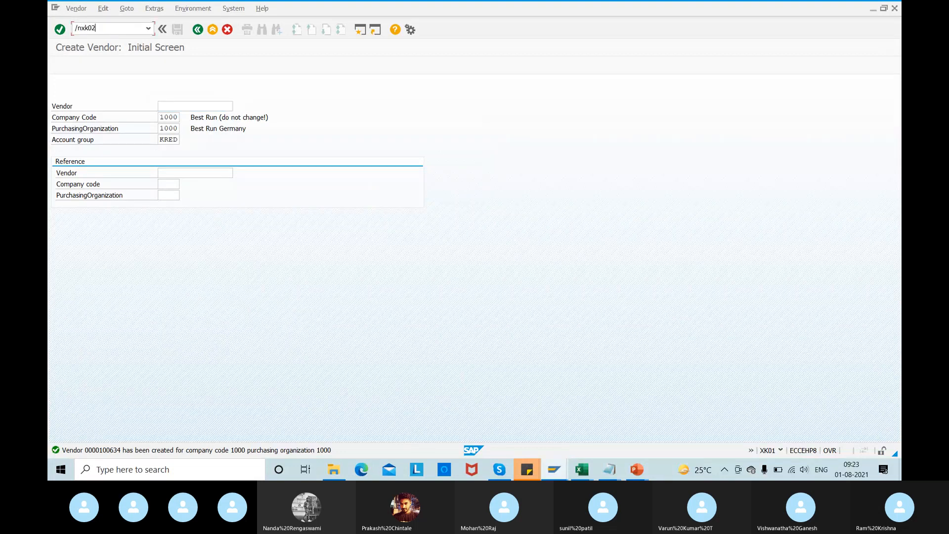
pyautogui.press('Return')
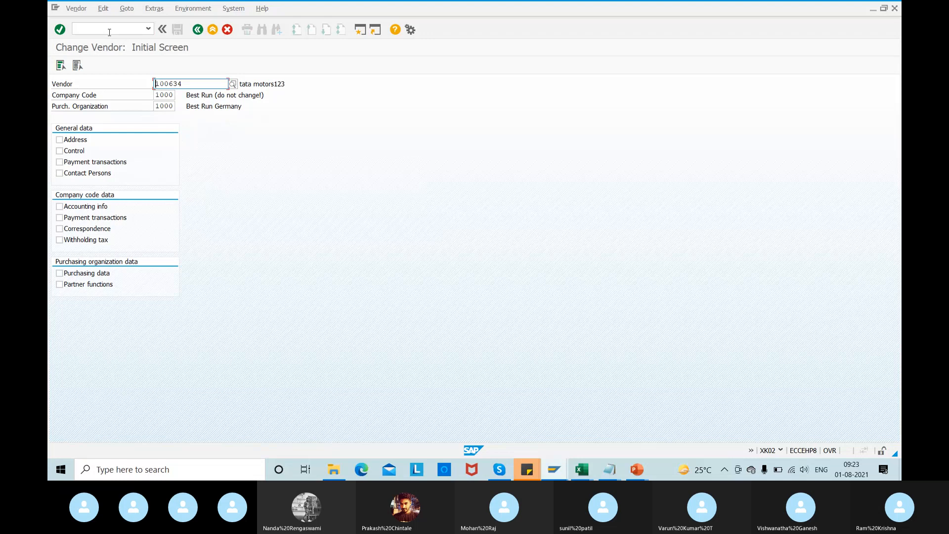
pyautogui.click(72, 273)
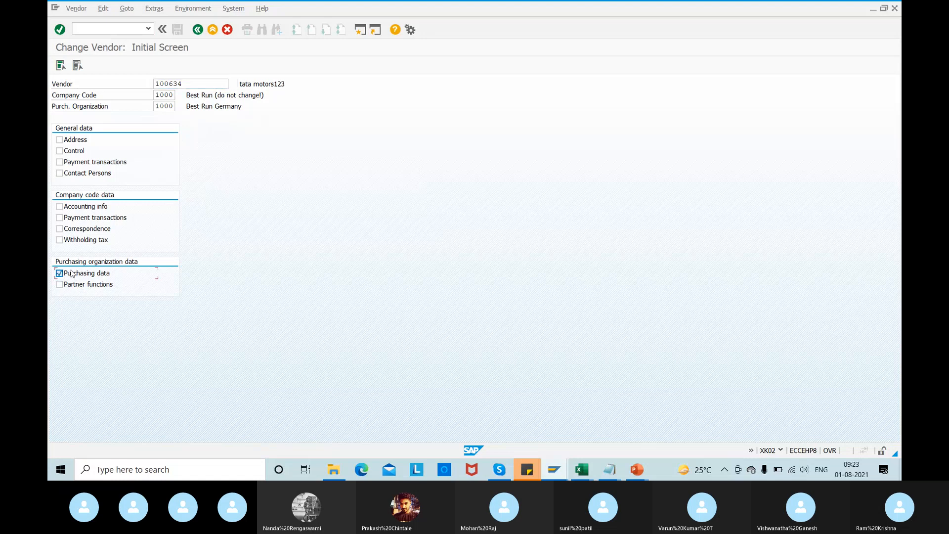
pyautogui.click(201, 83)
pyautogui.moveTo(201, 83); pyautogui.dragTo(111, 92)
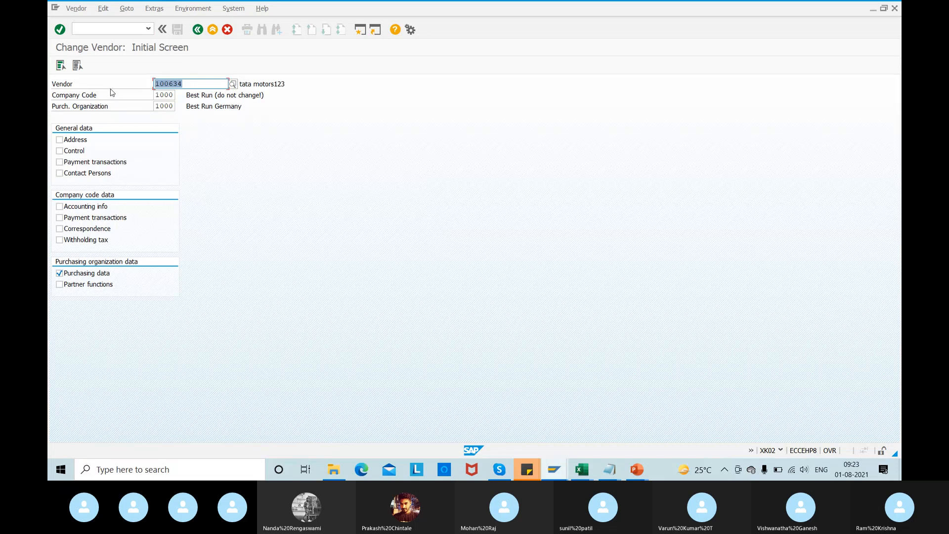
pyautogui.hotkey('alt', 'Tab')
pyautogui.hotkey('alt', 'Tab')
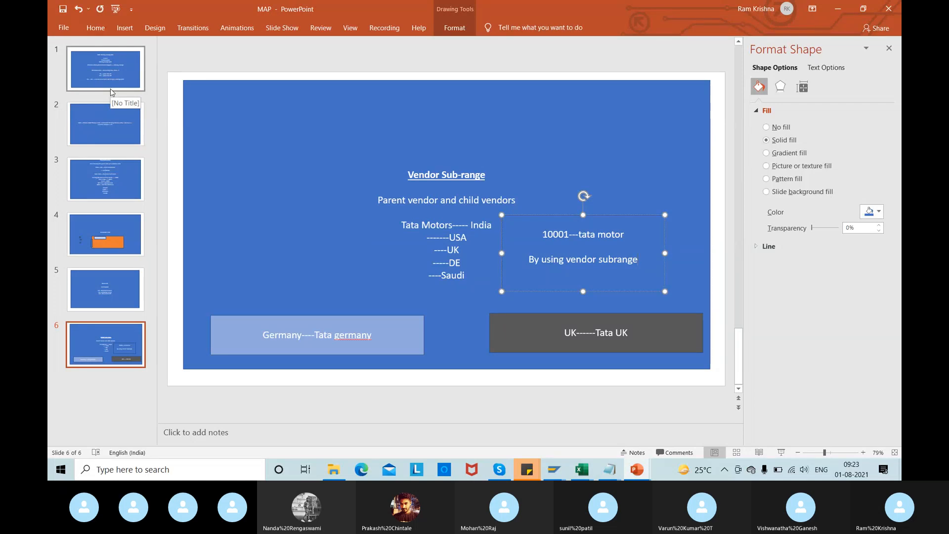
pyautogui.hotkey('alt', 'Tab')
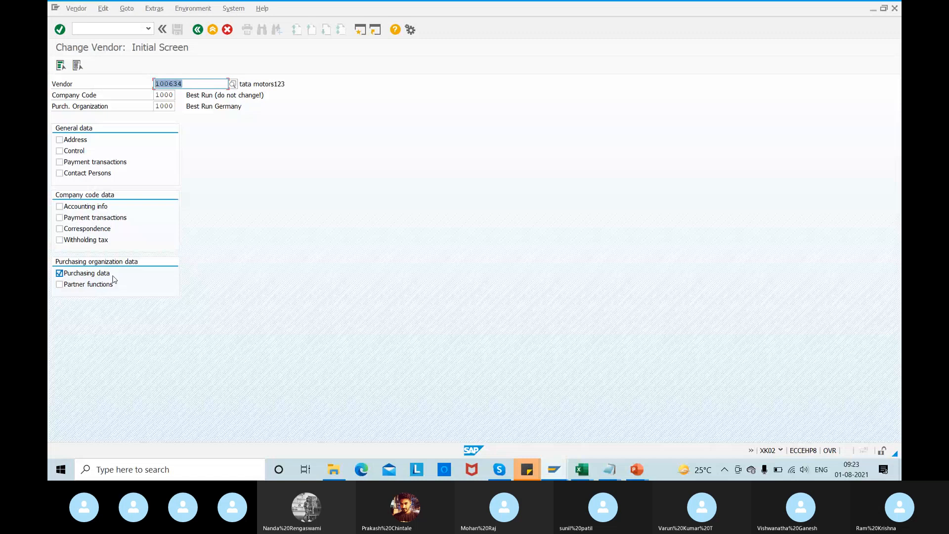
pyautogui.press('Return')
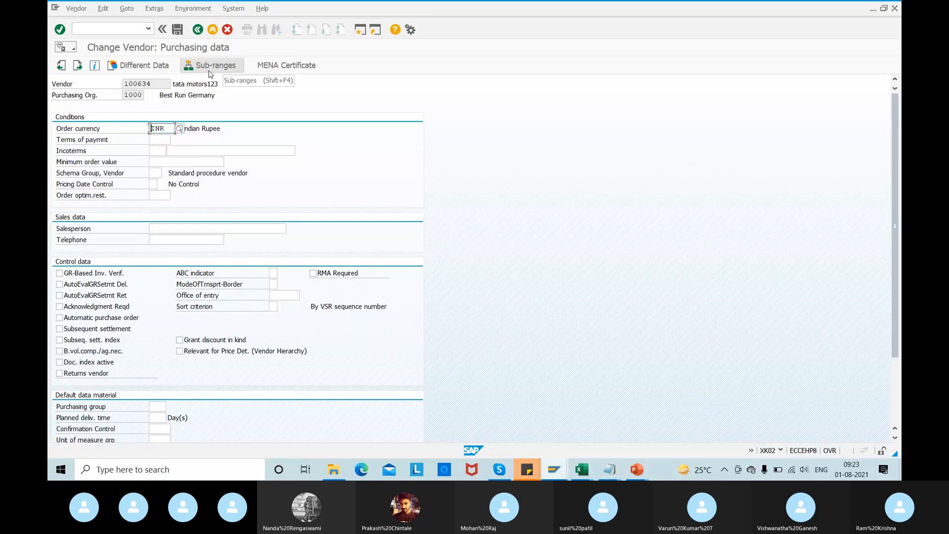
# - Create different purchasing data for vendor sub-range Ta-USA with the description USA TATA, without specifying a plant
pyautogui.click(133, 69)
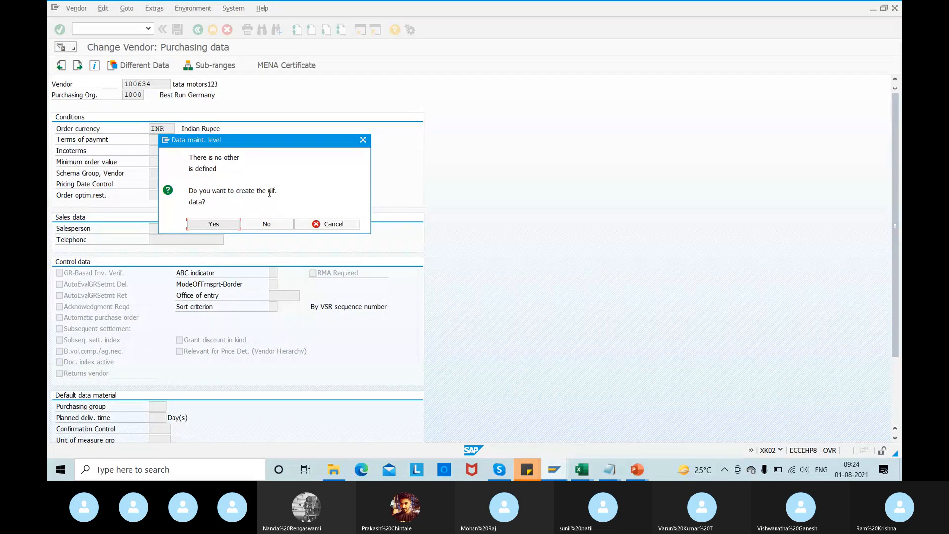
pyautogui.click(215, 225)
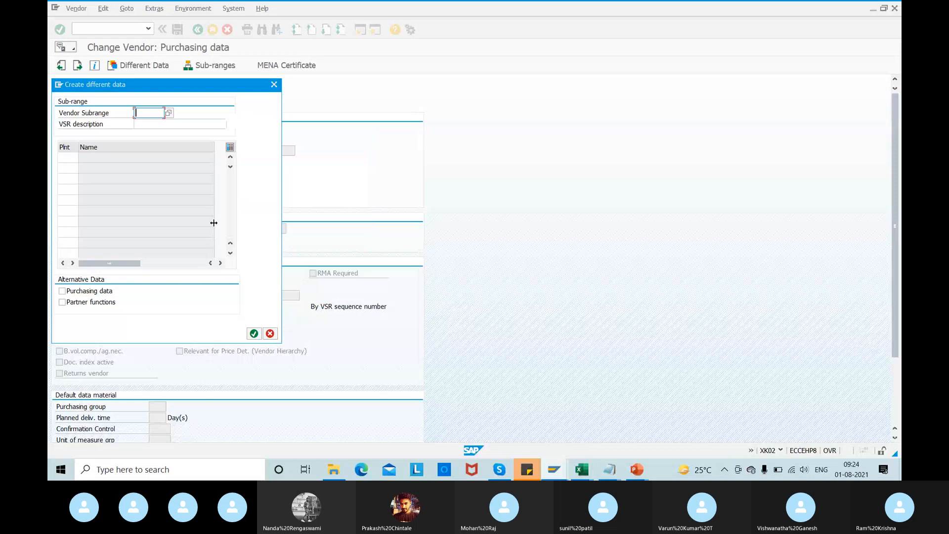
pyautogui.hotkey('alt', 'Tab')
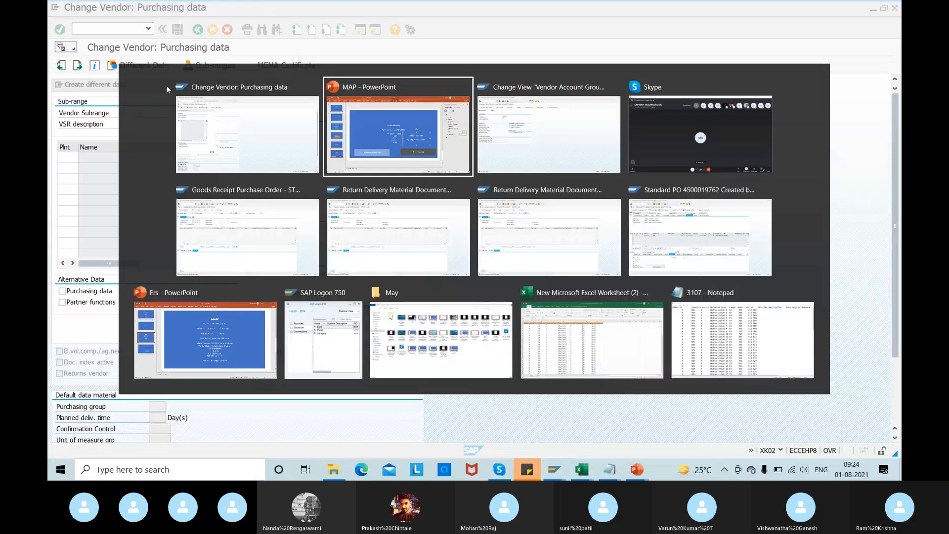
pyautogui.hotkey('alt', 'Tab')
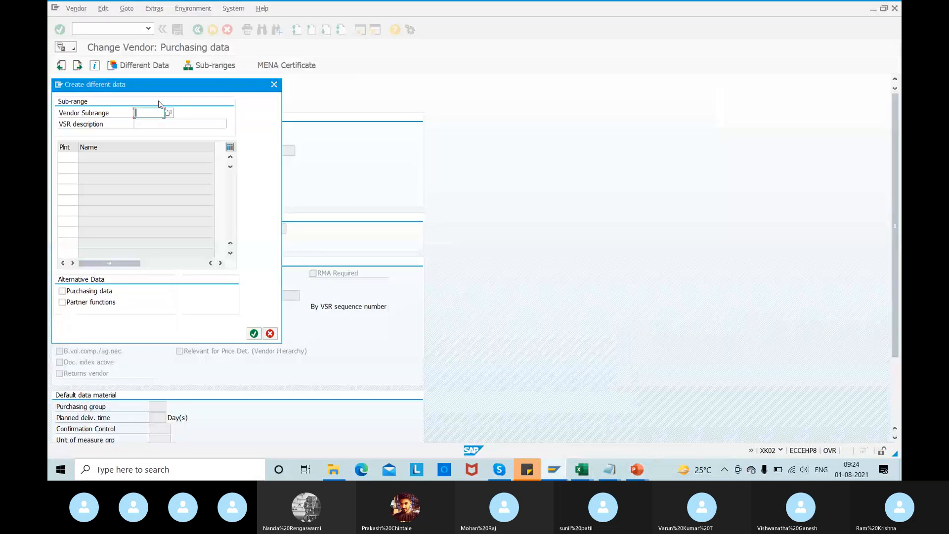
pyautogui.write('Ta-USA')
pyautogui.click(146, 123)
pyautogui.write('USA T')
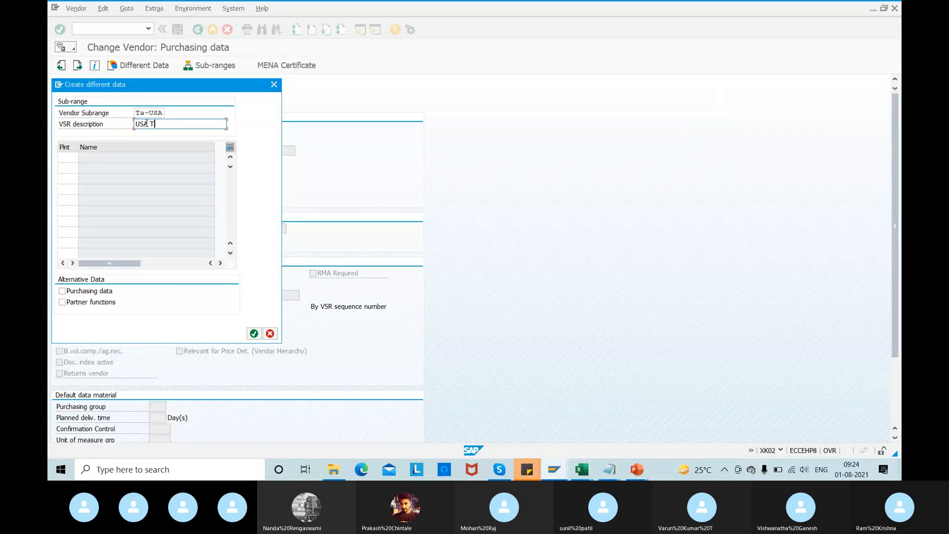
pyautogui.write('ATA')
pyautogui.click(69, 156)
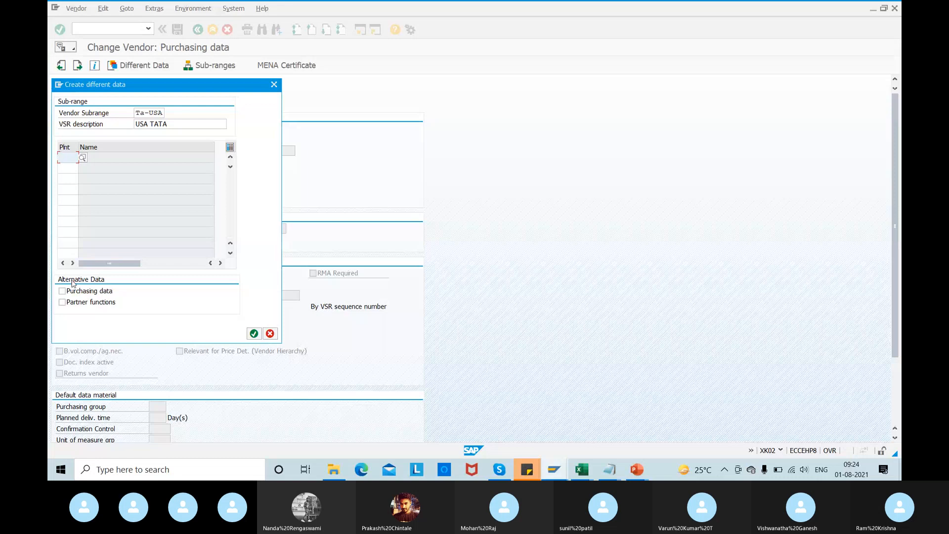
pyautogui.click(62, 291)
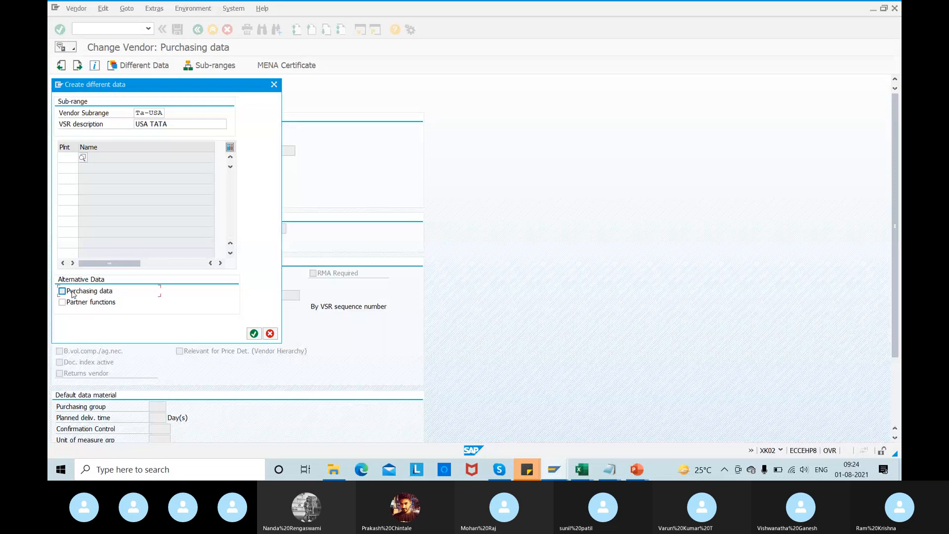
pyautogui.click(253, 333)
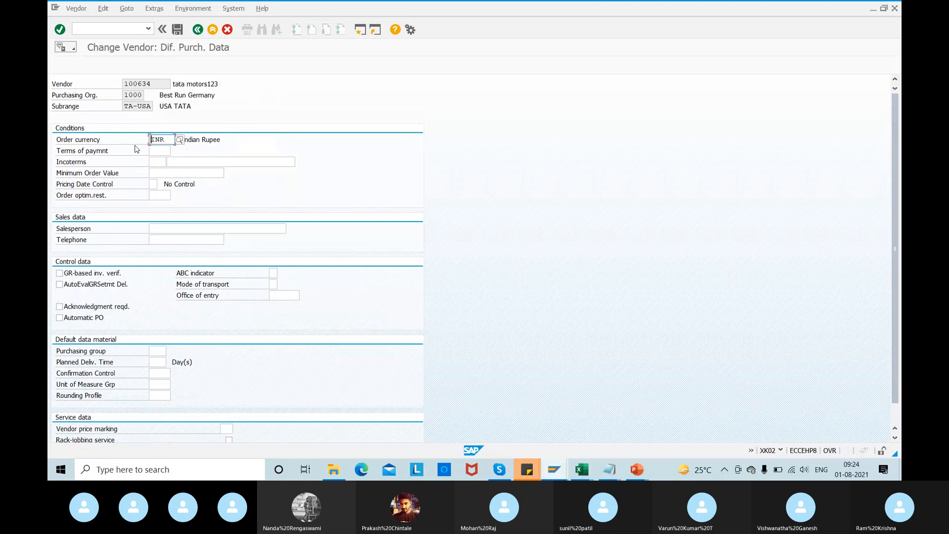
# - Set the order currency of sub-range TA-USA to USD and confirm its purchasing data
pyautogui.moveTo(171, 140); pyautogui.dragTo(90, 142)
pyautogui.write('USD')
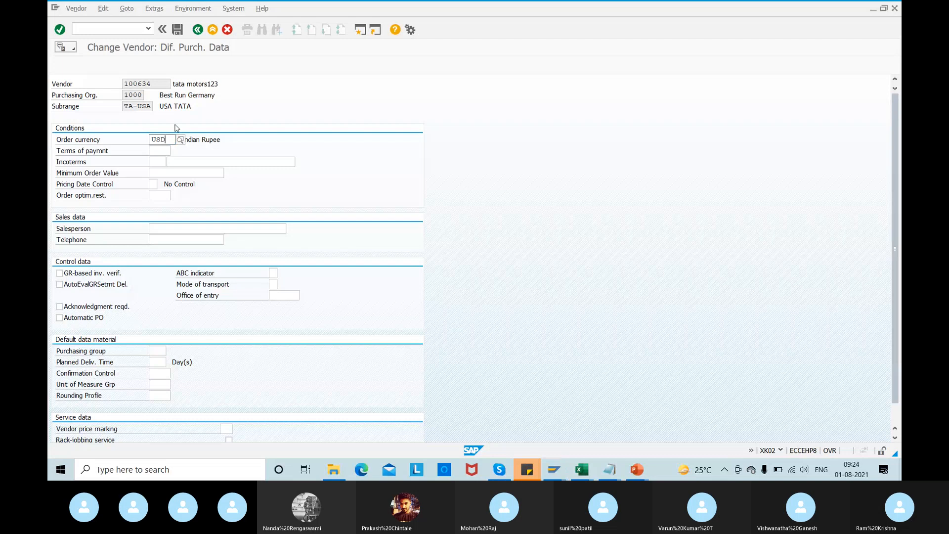
pyautogui.click(162, 161)
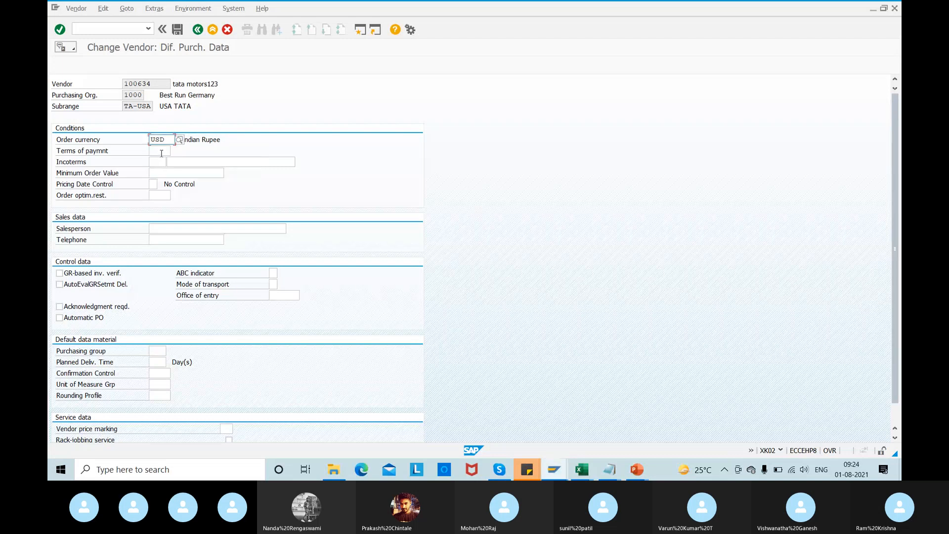
pyautogui.click(162, 154)
pyautogui.press('Return')
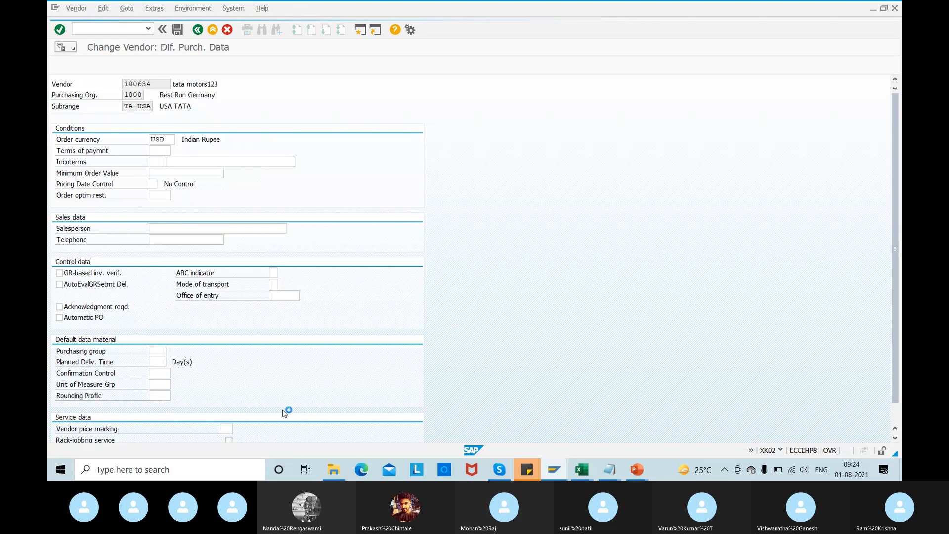
# - Set the payment terms of sub-range TA-USA to 0003 and save the vendor
pyautogui.doubleClick(259, 107)
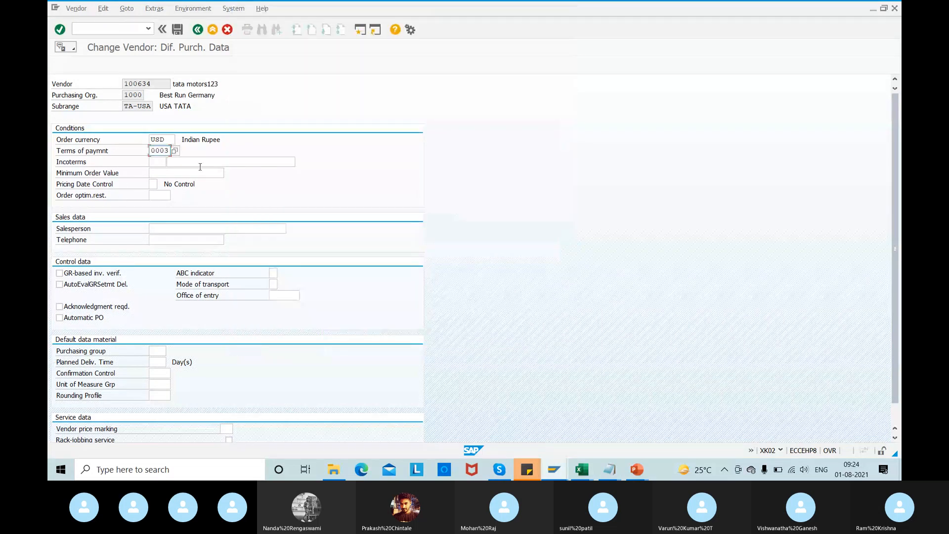
pyautogui.click(178, 29)
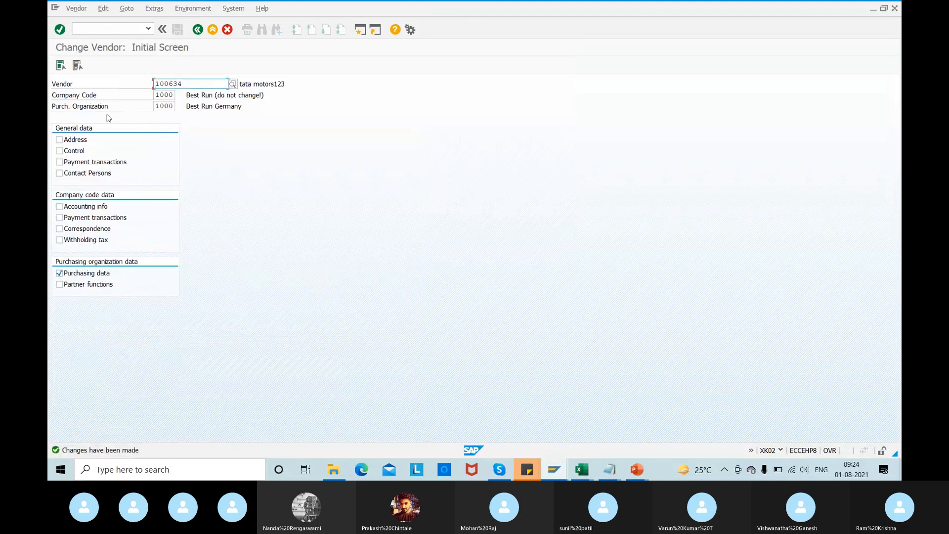
# - Reopen the vendor's different data and check the purchasing data of the USA TATA sub-range
pyautogui.press('Return')
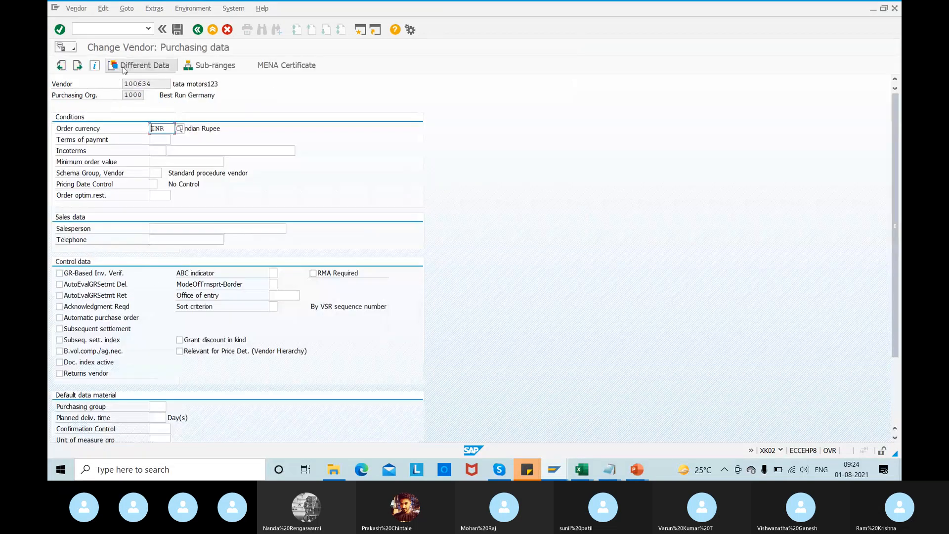
pyautogui.click(123, 71)
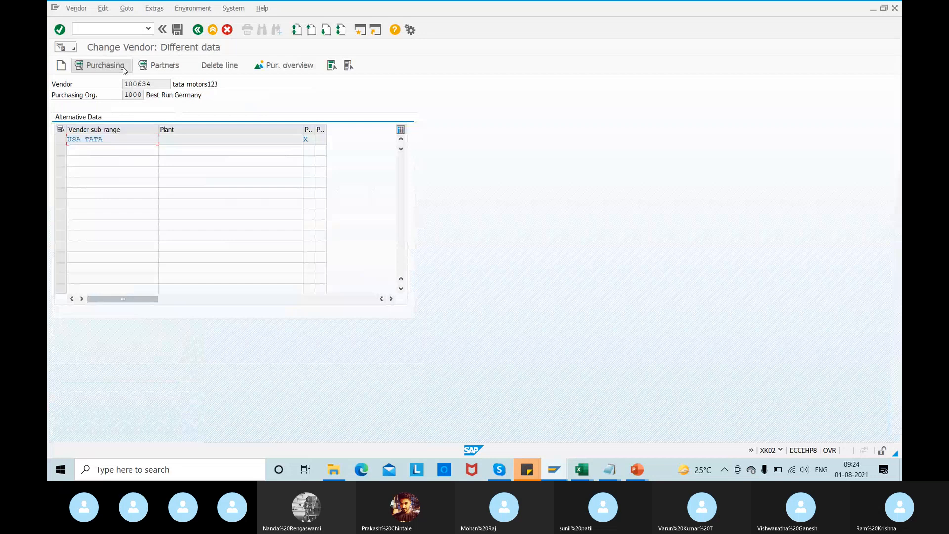
pyautogui.click(102, 68)
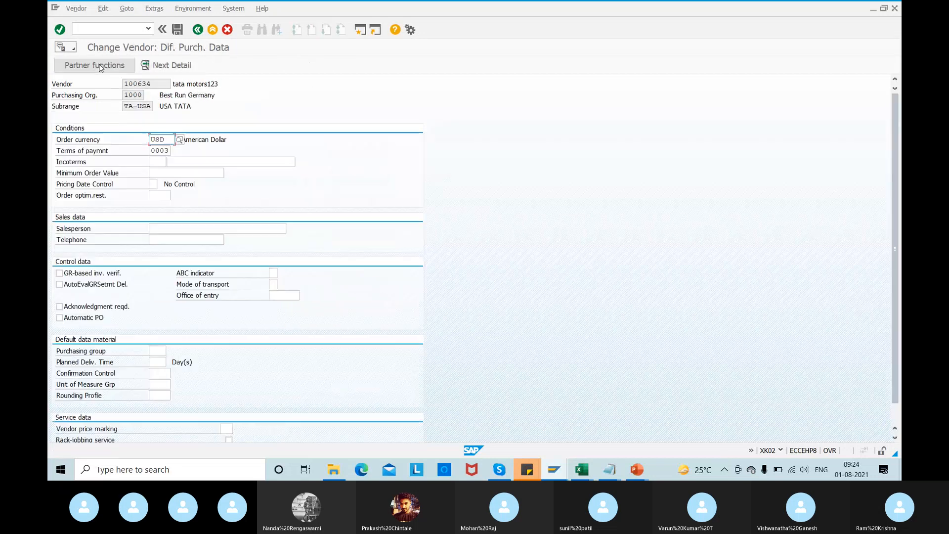
pyautogui.click(198, 31)
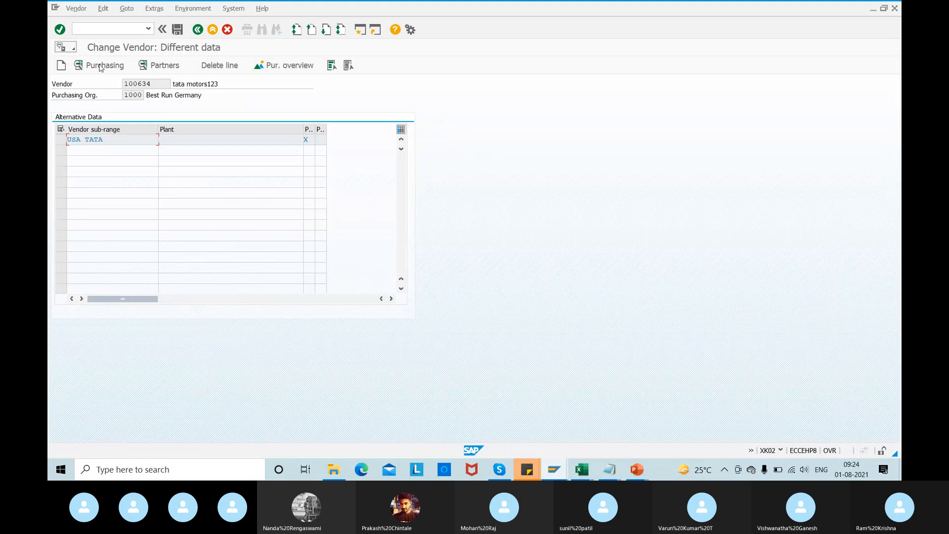
# - Create different purchasing data for vendor sub-range TA-UK with the description Uk TATA, without specifying a plant
pyautogui.click(60, 65)
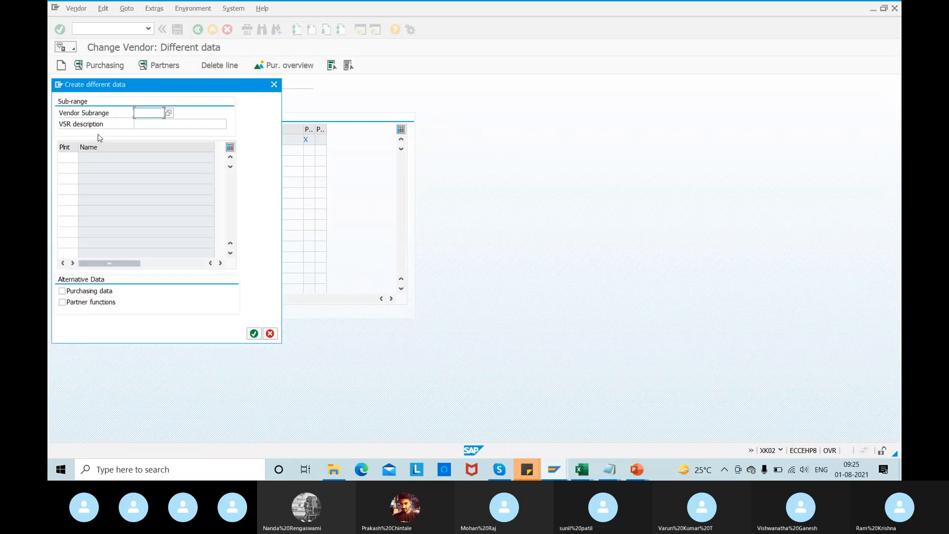
pyautogui.write('TA-UK')
pyautogui.click(78, 291)
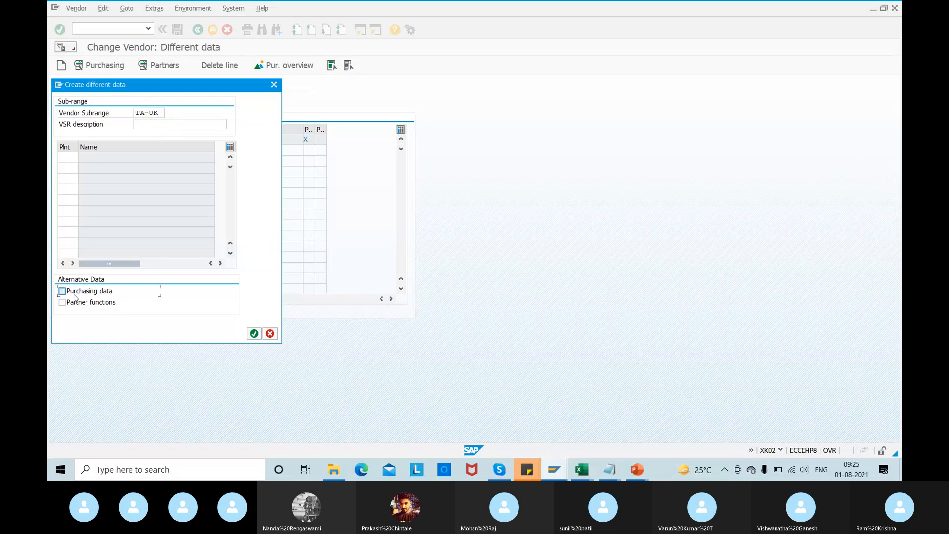
pyautogui.click(254, 334)
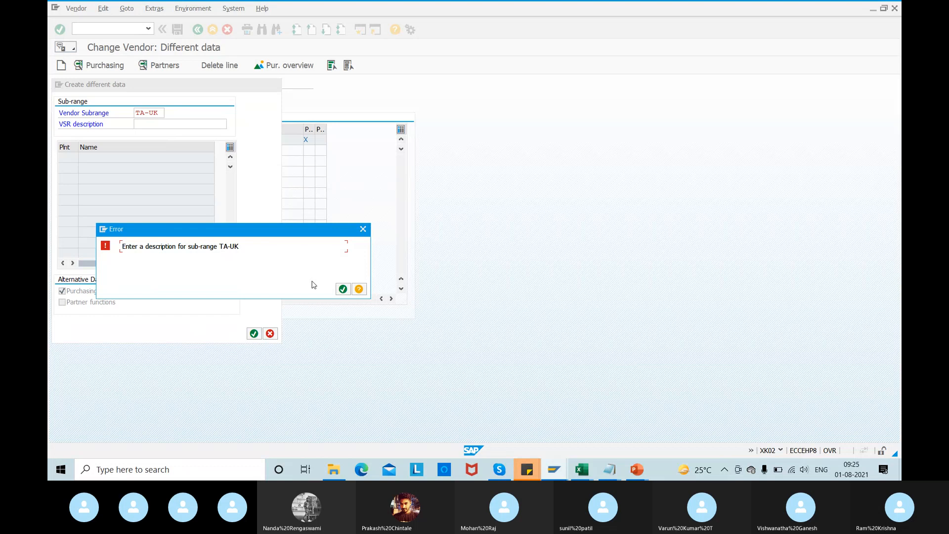
pyautogui.click(342, 288)
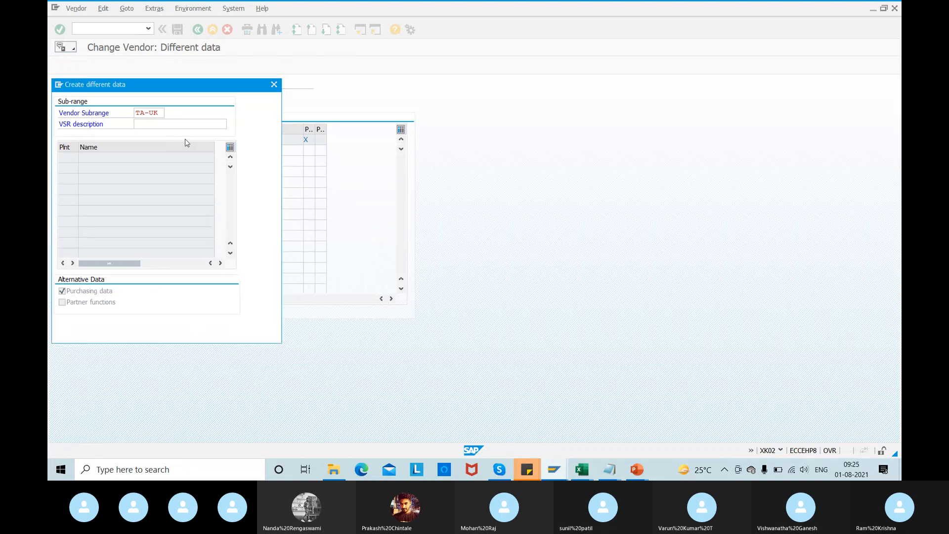
pyautogui.click(162, 124)
pyautogui.press('Down')
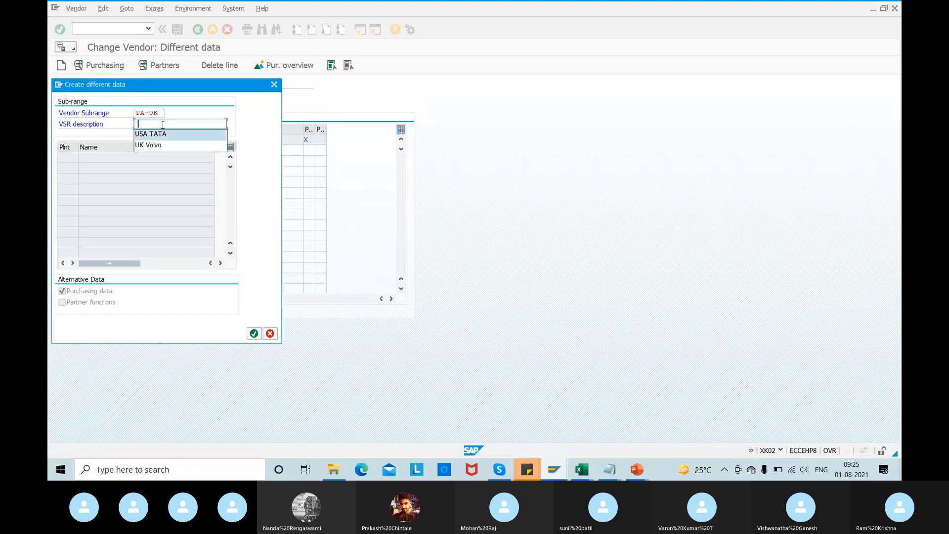
pyautogui.press('Return')
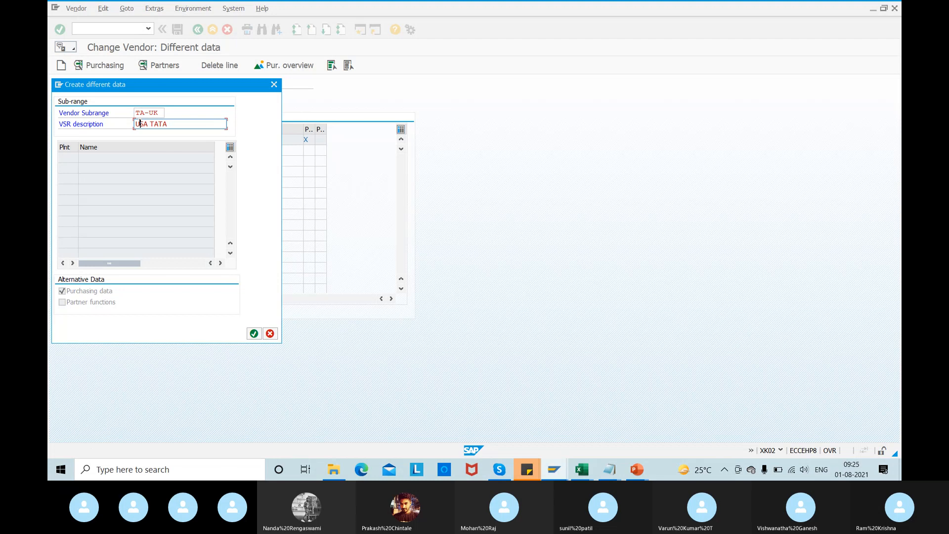
pyautogui.click(140, 123)
pyautogui.write('k')
pyautogui.press('Delete')
pyautogui.press('Return')
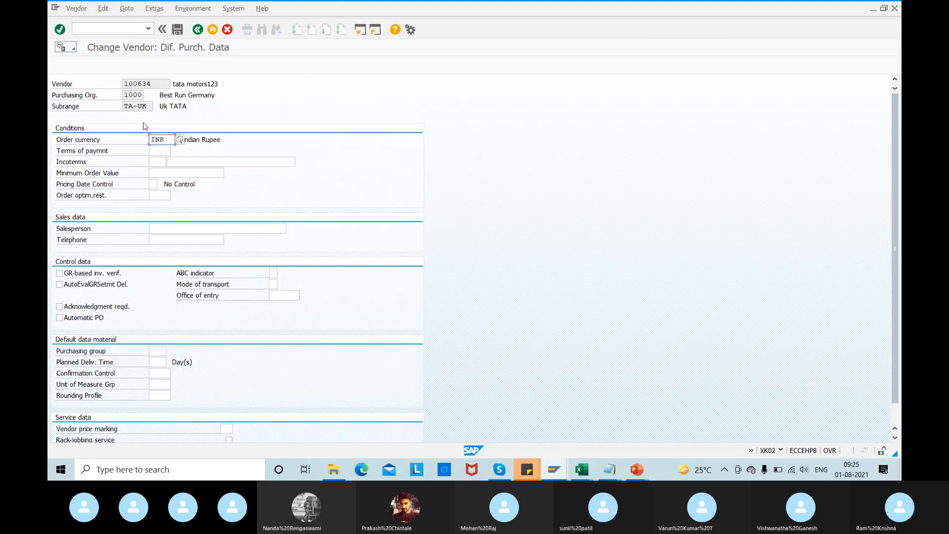
# - Set the order currency of sub-range TA-UK to GBP and its payment terms to 0003, and save the vendor
pyautogui.doubleClick(164, 139)
pyautogui.write('GBP')
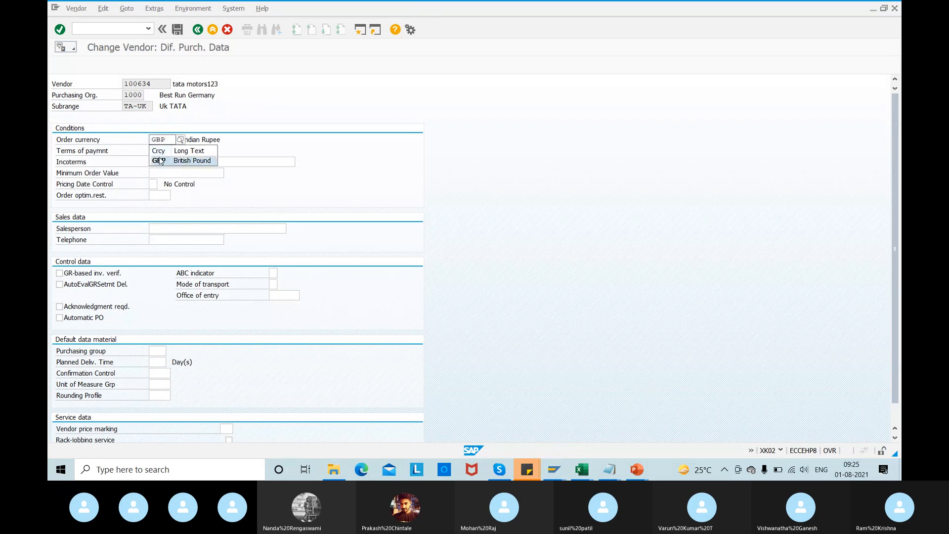
pyautogui.click(160, 161)
pyautogui.click(161, 150)
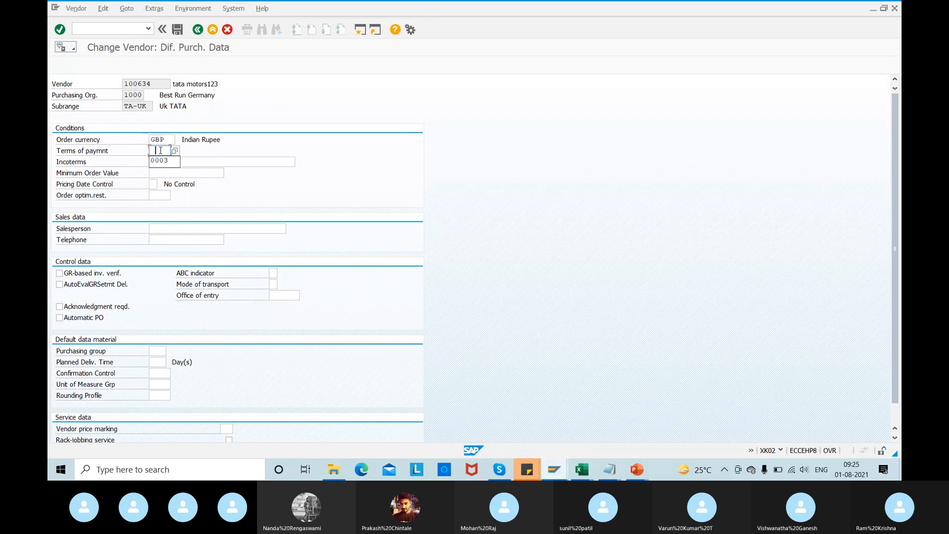
pyautogui.click(160, 160)
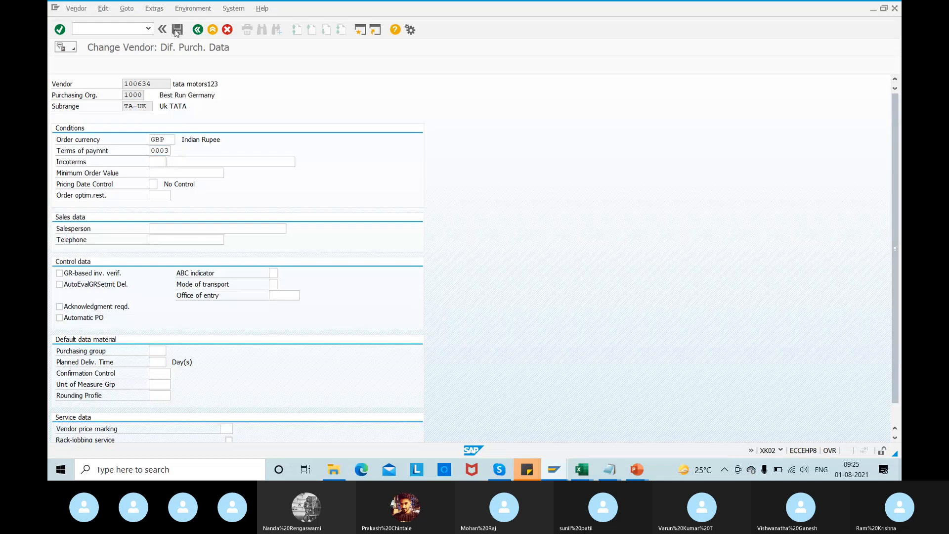
pyautogui.click(177, 31)
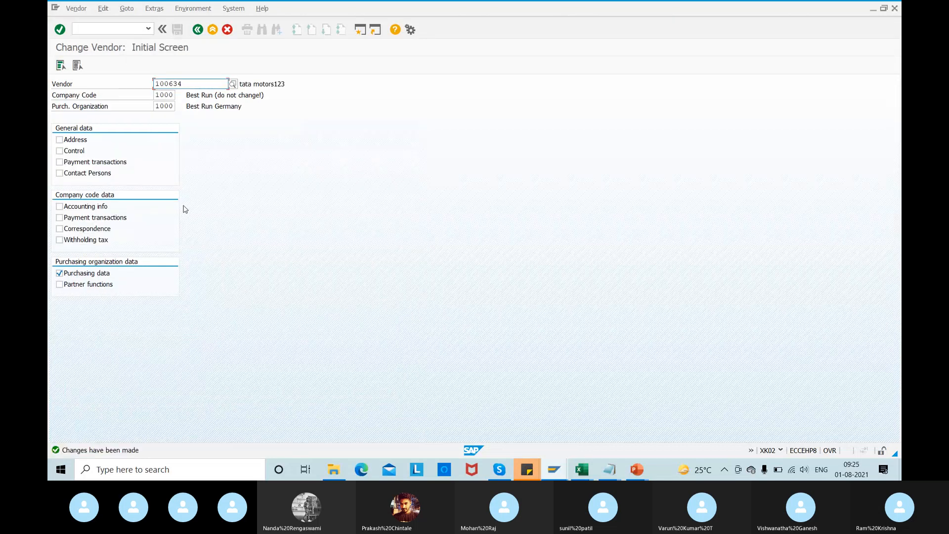
# - Reopen the vendor's purchasing data and review its list of sub-ranges
pyautogui.hotkey('alt', 'Tab')
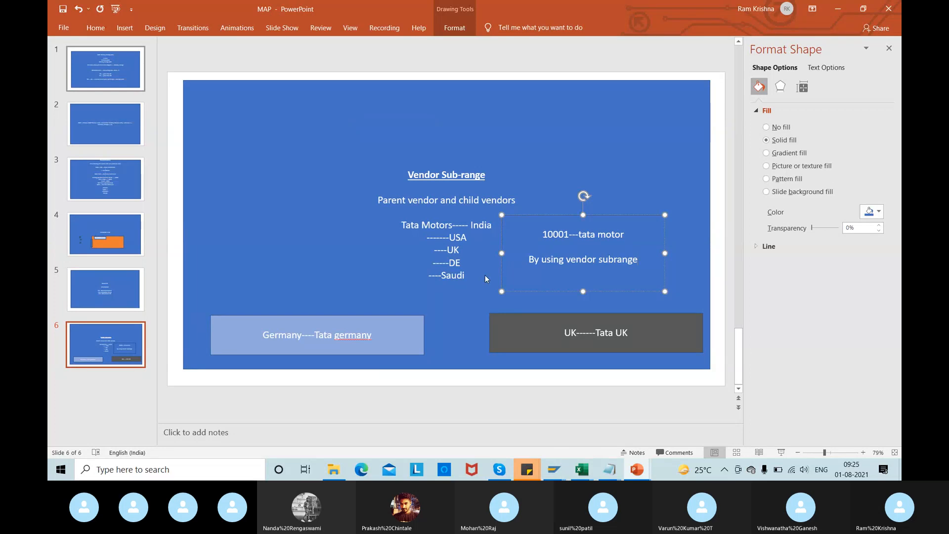
pyautogui.hotkey('alt', 'Tab')
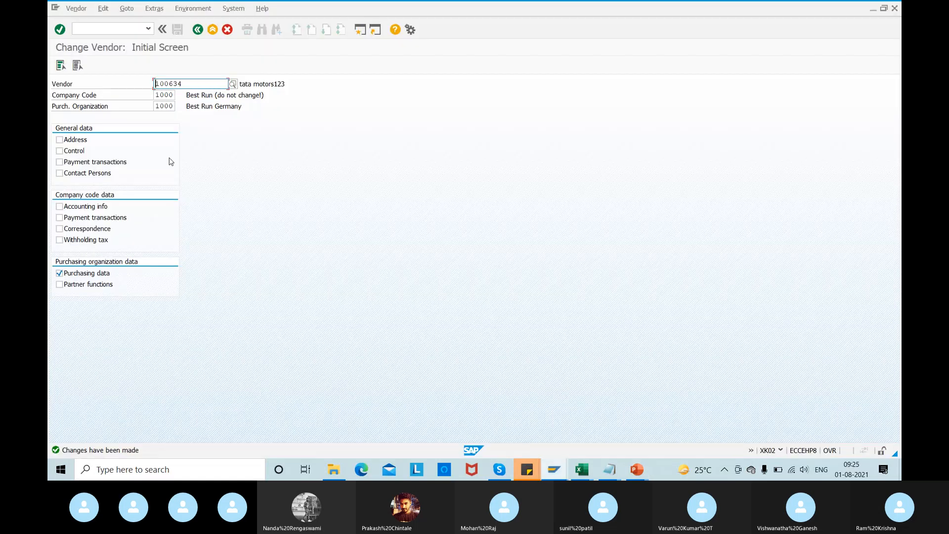
pyautogui.press('Return')
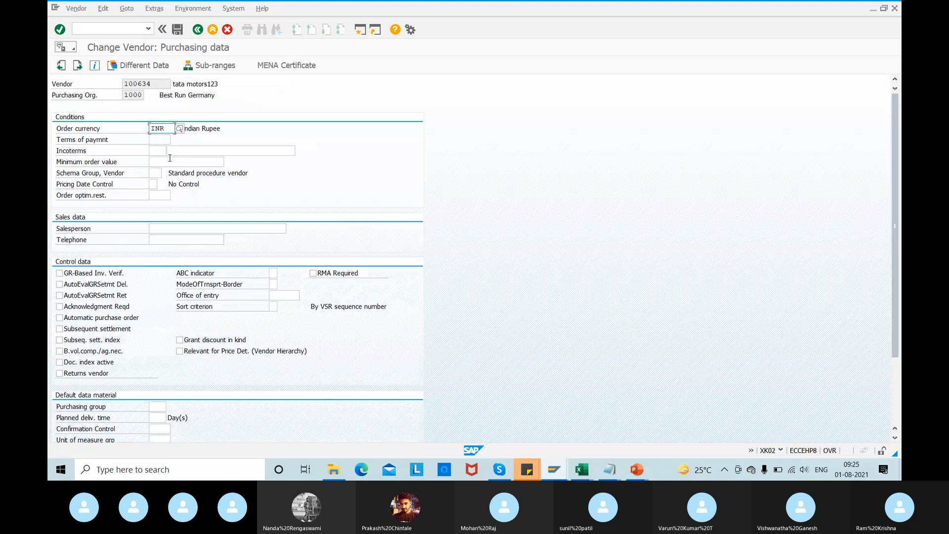
pyautogui.click(201, 69)
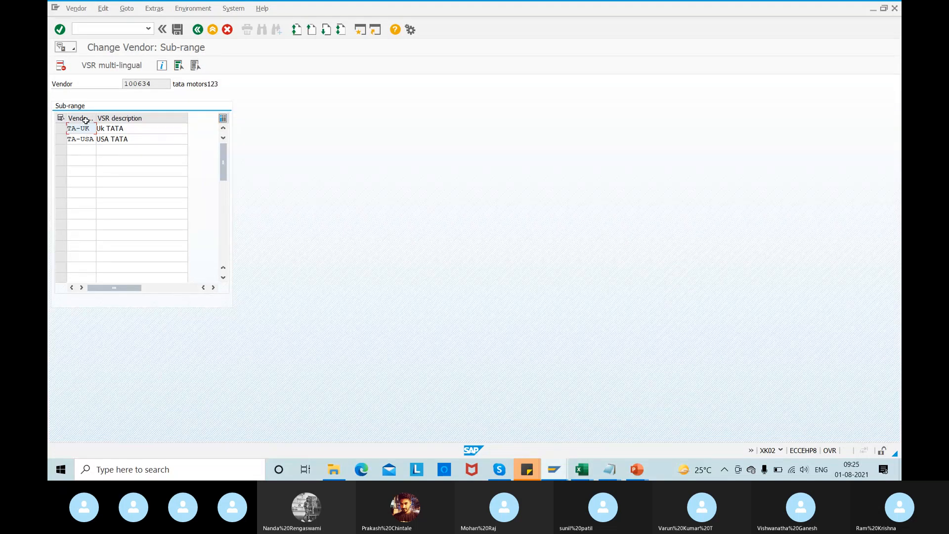
pyautogui.click(198, 29)
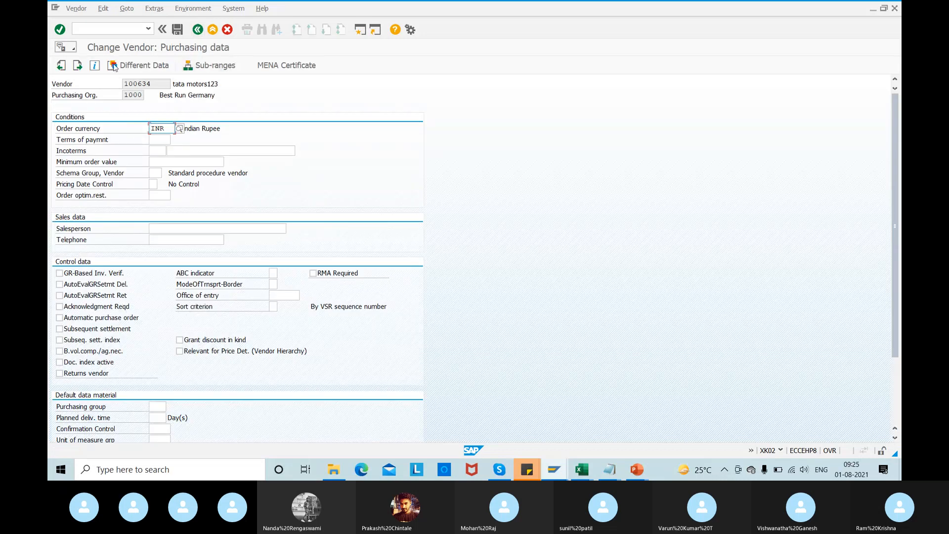
# - Select the vendor number and try to start purchase order creation ME21N in an additional session
pyautogui.click(169, 129)
pyautogui.moveTo(169, 129); pyautogui.dragTo(92, 138)
pyautogui.moveTo(173, 83); pyautogui.dragTo(64, 83)
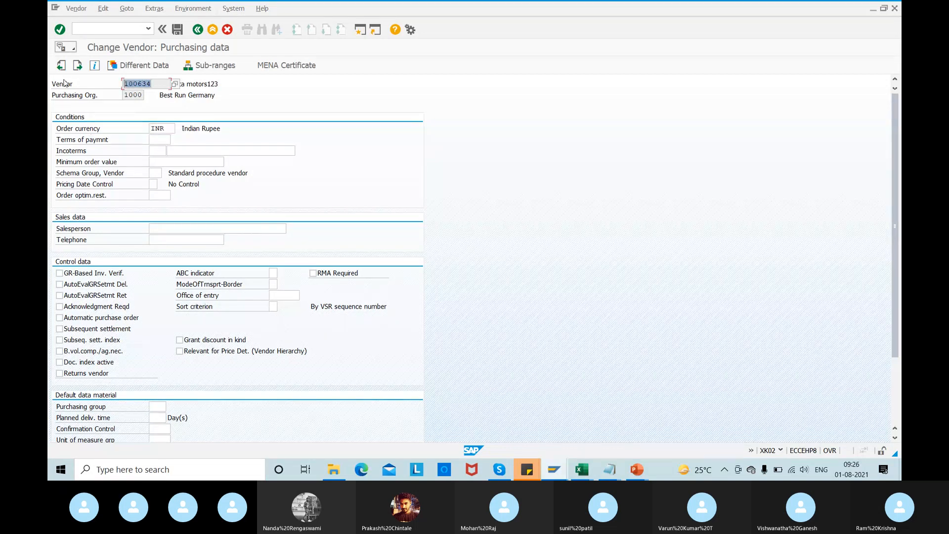
pyautogui.click(105, 33)
pyautogui.write('/nme21n')
pyautogui.press('Return')
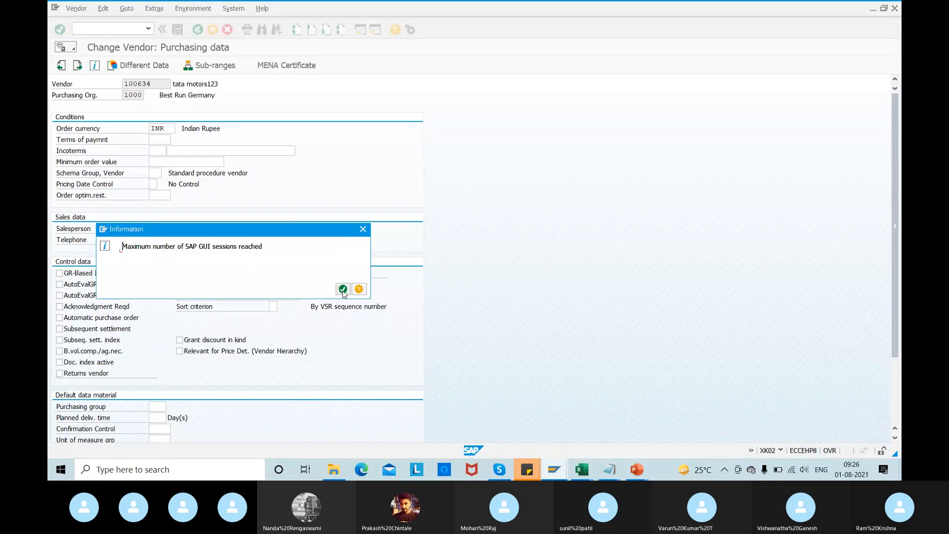
# - Switch to the session with the vendor account group details and start purchase order creation ME21N there
pyautogui.hotkey('alt', 'Tab')
pyautogui.press('Tab')
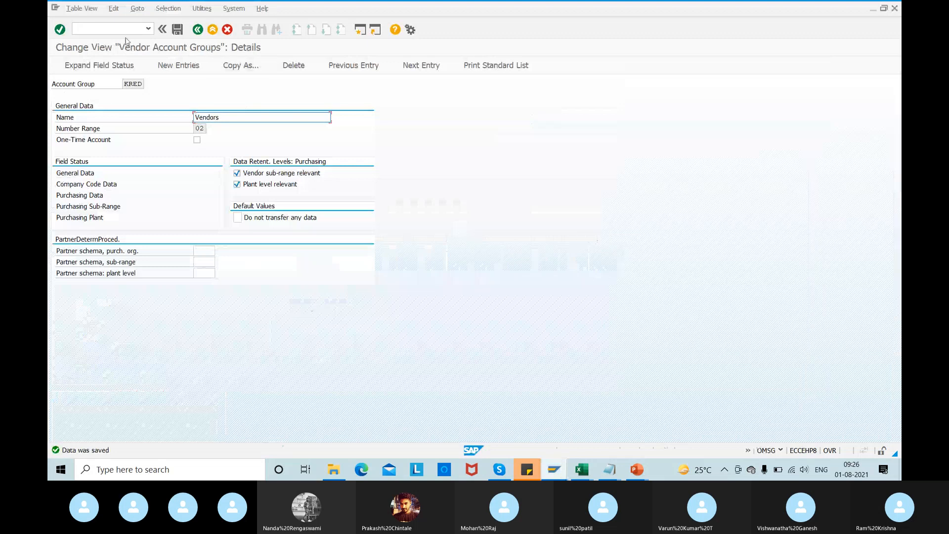
pyautogui.click(107, 31)
pyautogui.write('/nmk01')
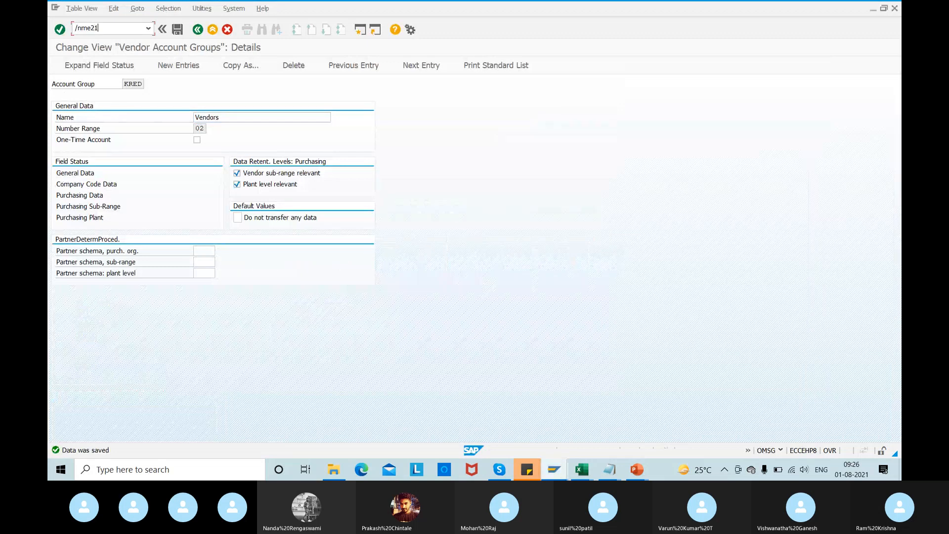
pyautogui.press('Return')
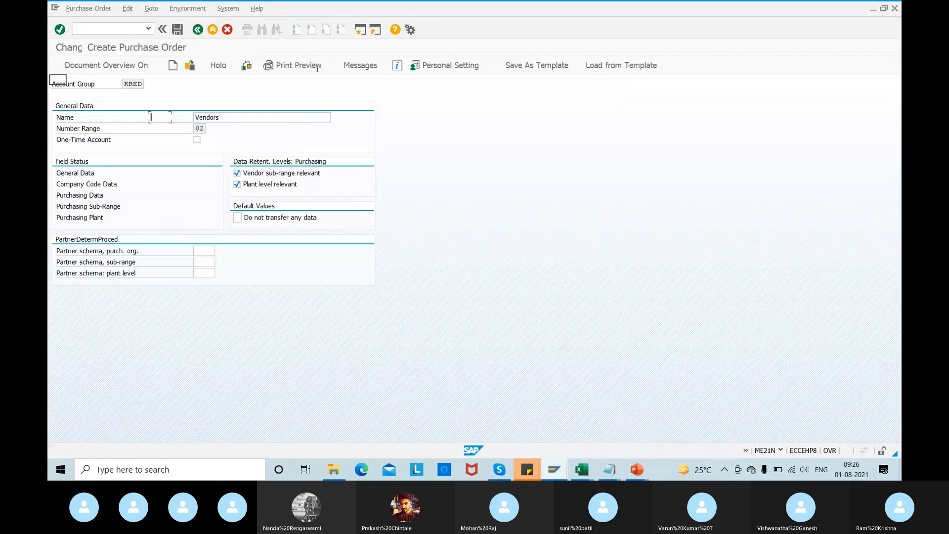
# - Enter the vendor number in the header of the new standard purchase order
pyautogui.click(295, 84)
pyautogui.press('space')
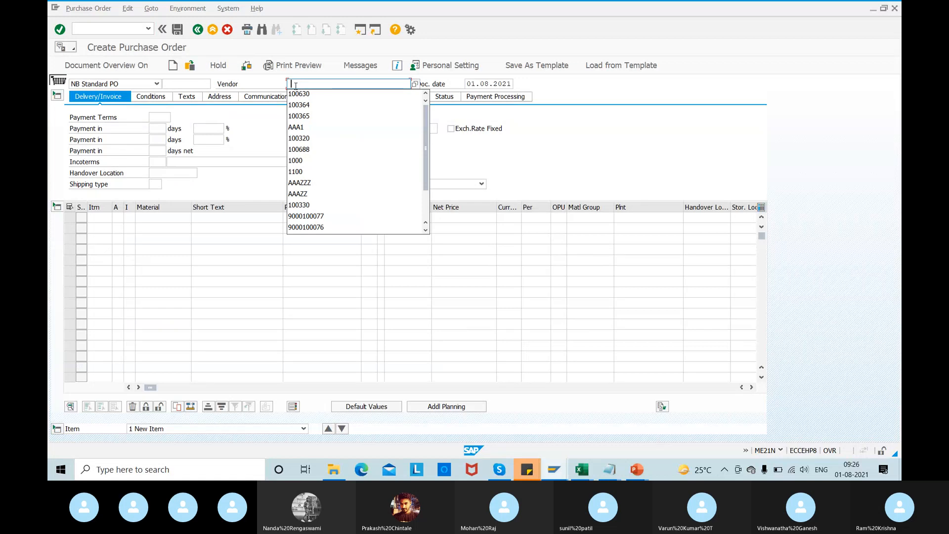
pyautogui.write('1')
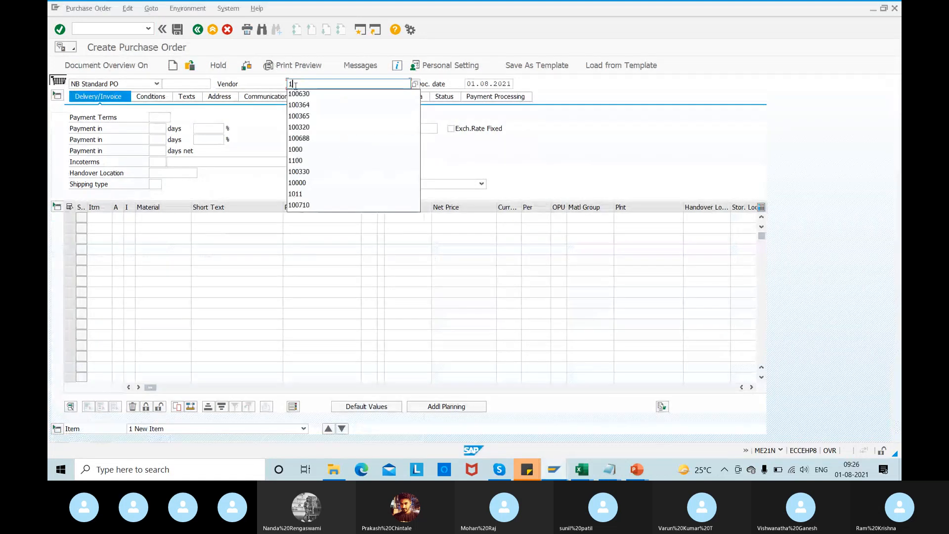
pyautogui.write('006')
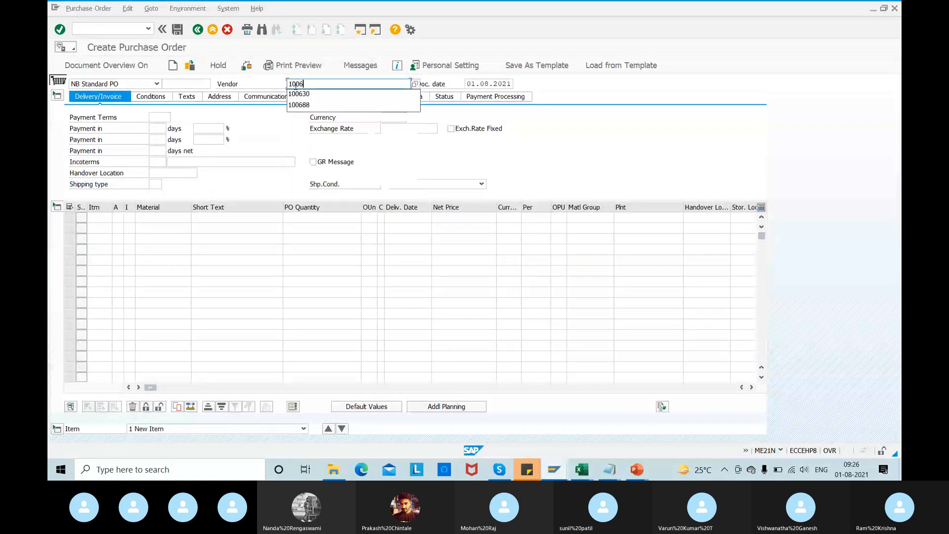
# - Enter the vendor number for tata motors123 and add an item with material 50066280, plant 1000 and PO quantity 10
pyautogui.write('34')
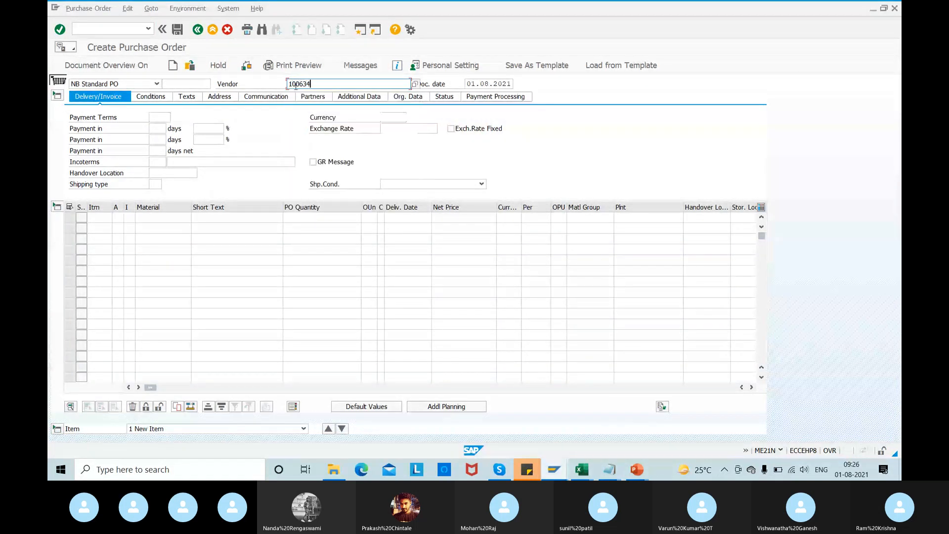
pyautogui.click(149, 218)
pyautogui.click(162, 226)
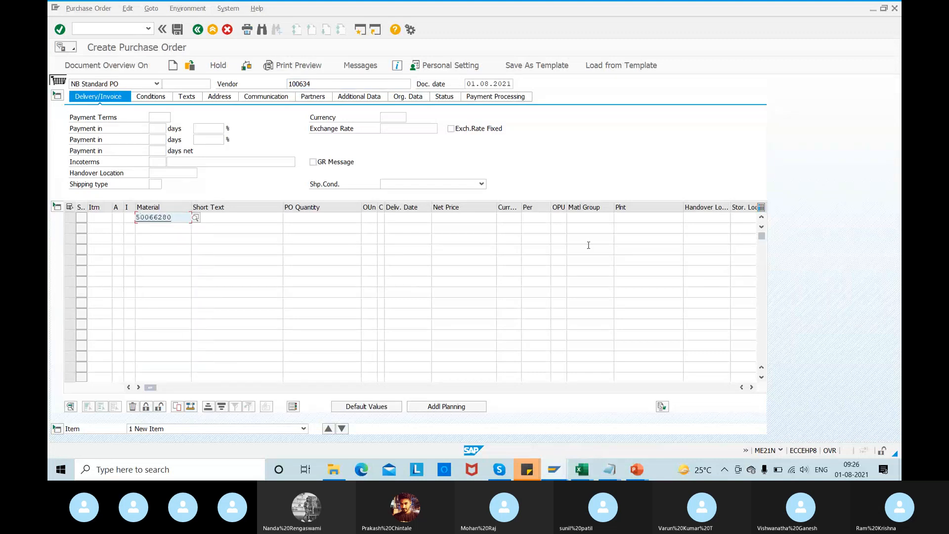
pyautogui.click(650, 217)
pyautogui.write('1000')
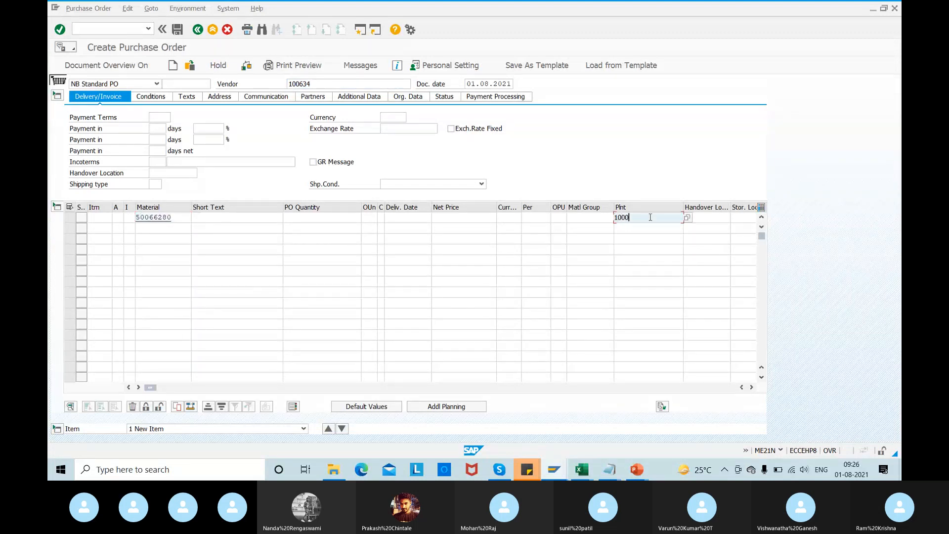
pyautogui.click(314, 217)
pyautogui.write('10')
pyautogui.press('Return')
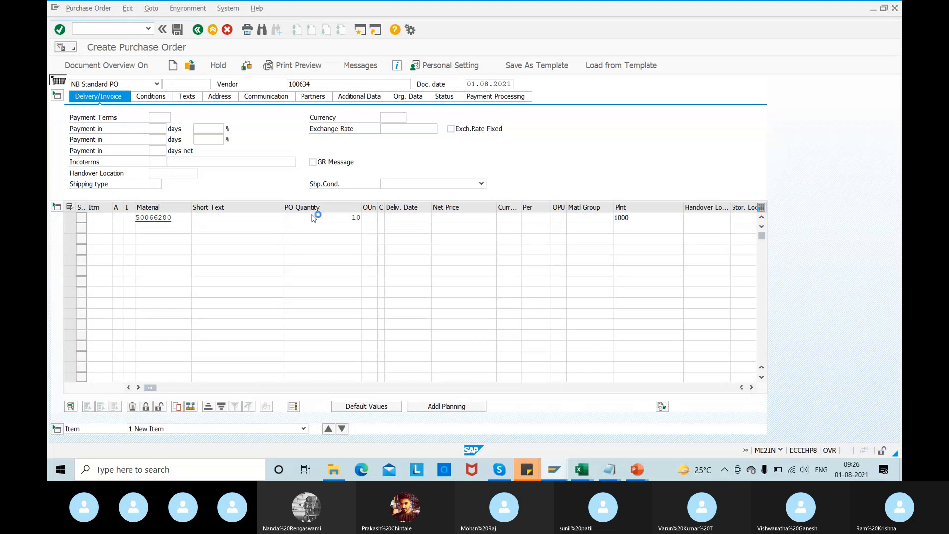
# - Set the purchasing organization to 1000 and the purchasing group to 100 in the order's organizational data
pyautogui.write('1')
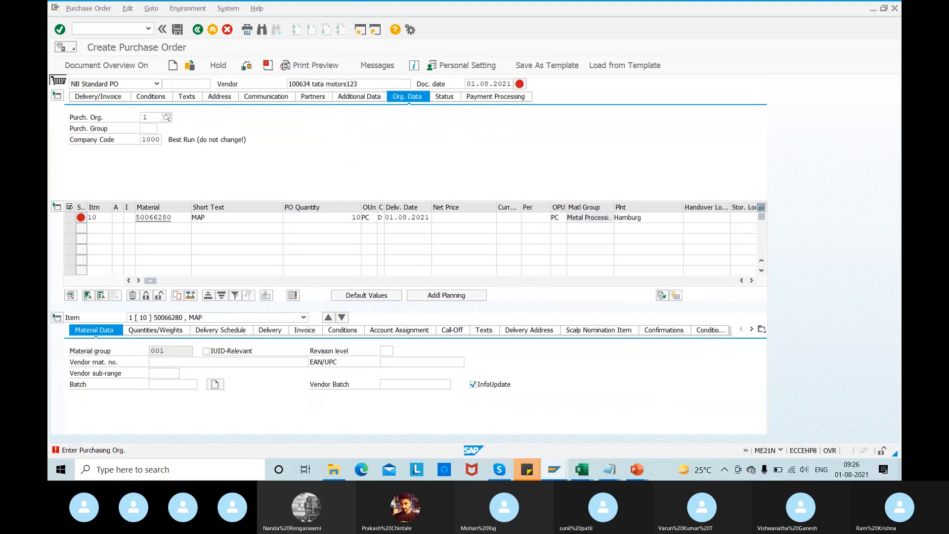
pyautogui.write('000')
pyautogui.press('Tab')
pyautogui.write('100')
pyautogui.press('Return')
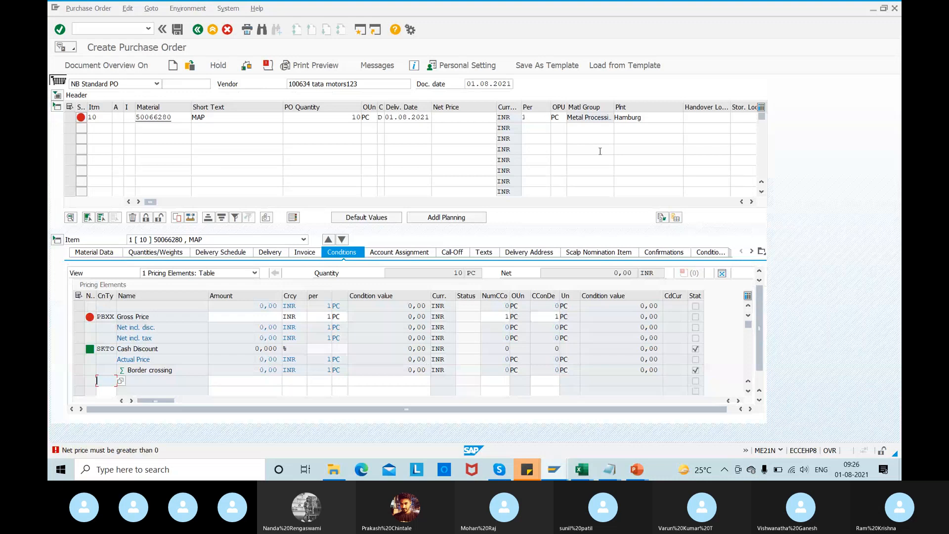
# - Set the net price of item 10 to 10 and select its currency
pyautogui.click(466, 119)
pyautogui.write('10')
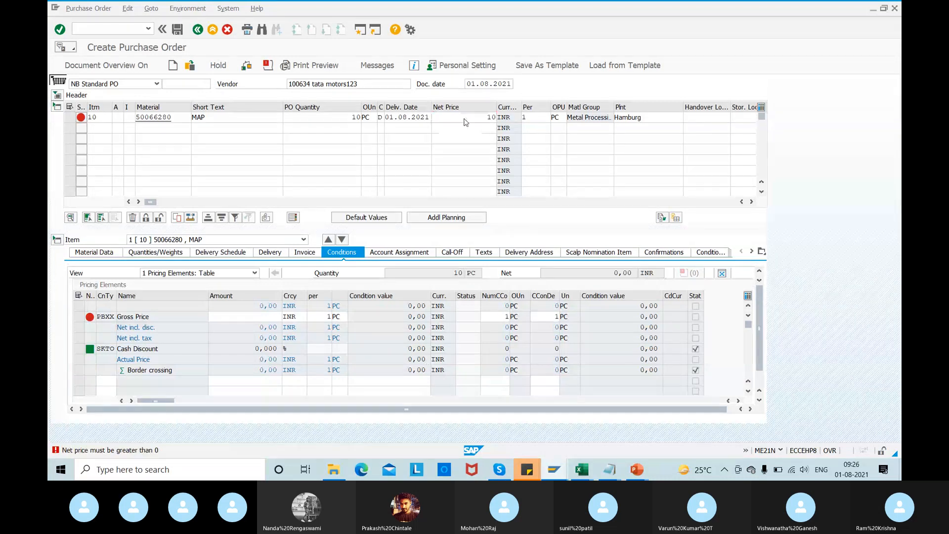
pyautogui.press('Return')
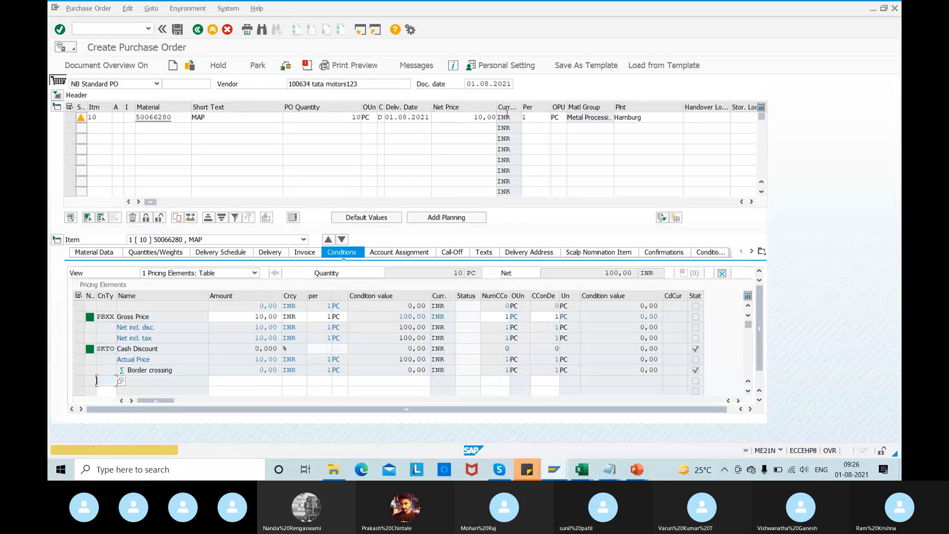
pyautogui.click(507, 117)
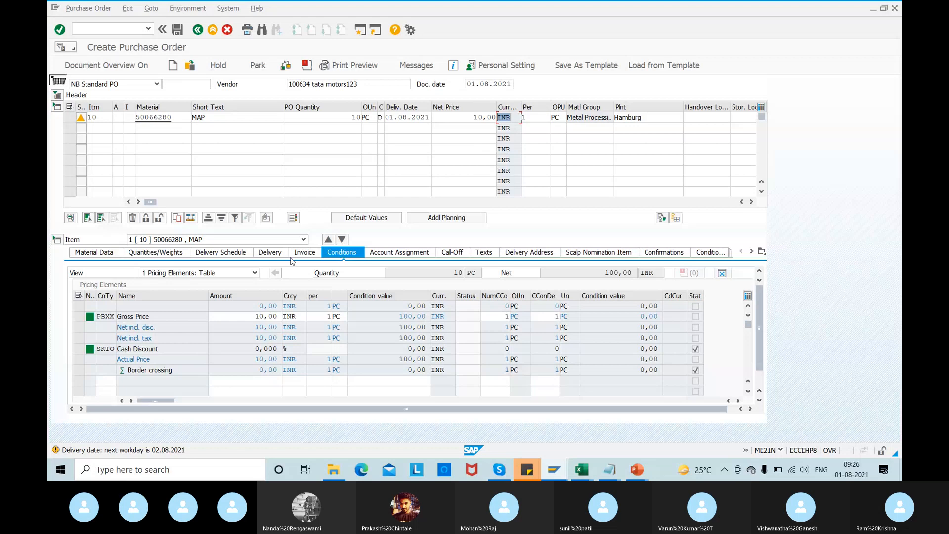
# - Copy sub-range TA-UK from the vendor's sub-range list into the vendor sub-range of item 10's material data
pyautogui.click(273, 254)
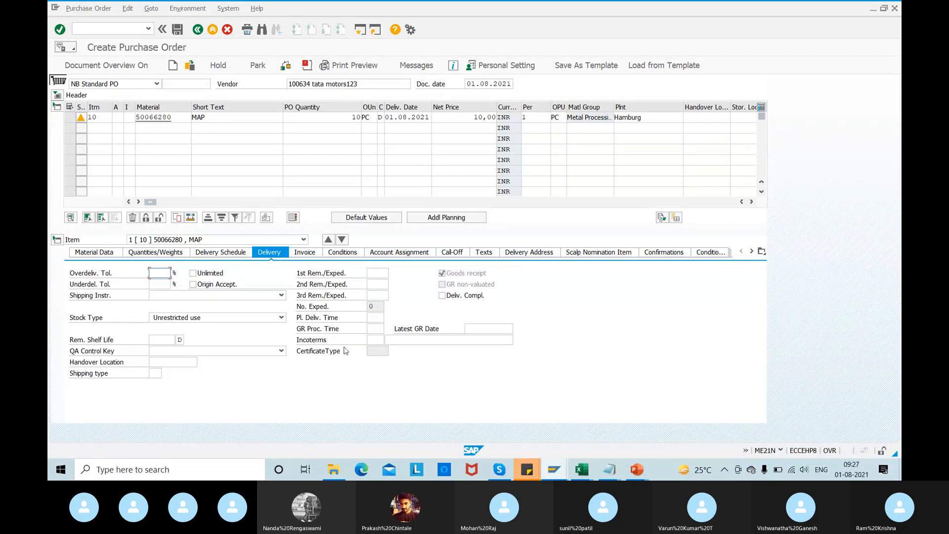
pyautogui.click(94, 252)
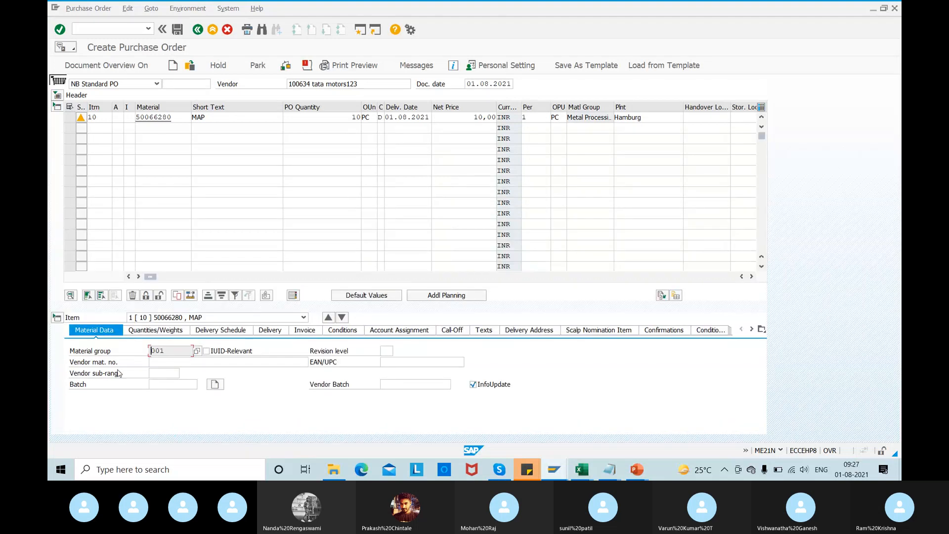
pyautogui.click(154, 376)
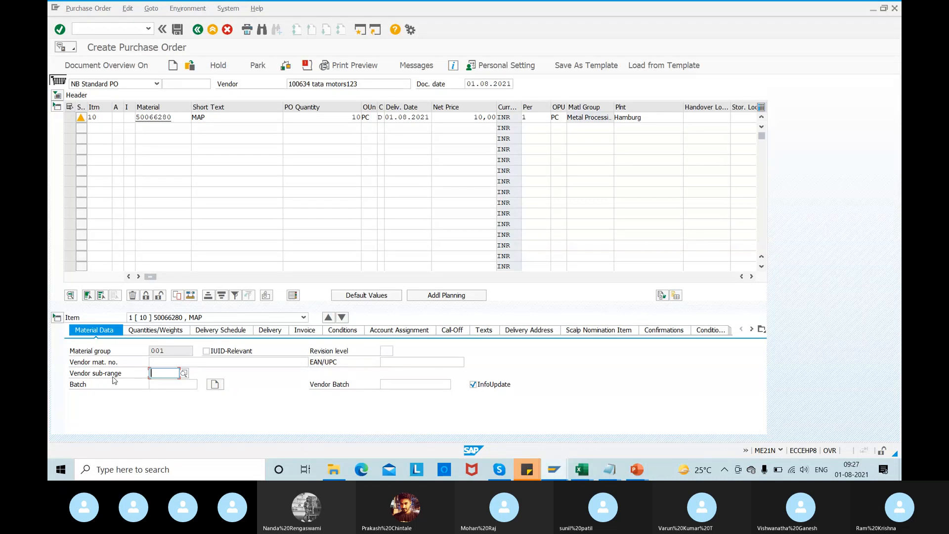
pyautogui.hotkey('alt', 'Tab')
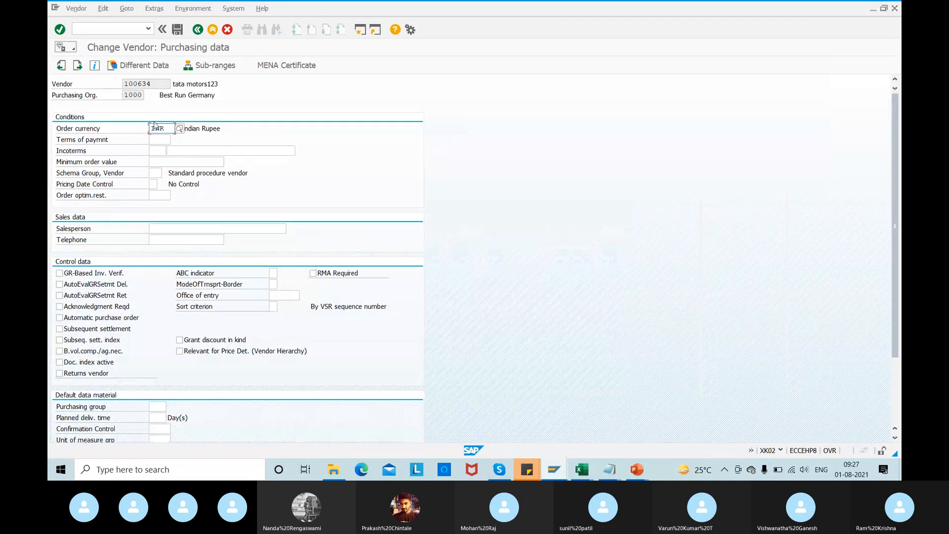
pyautogui.click(203, 66)
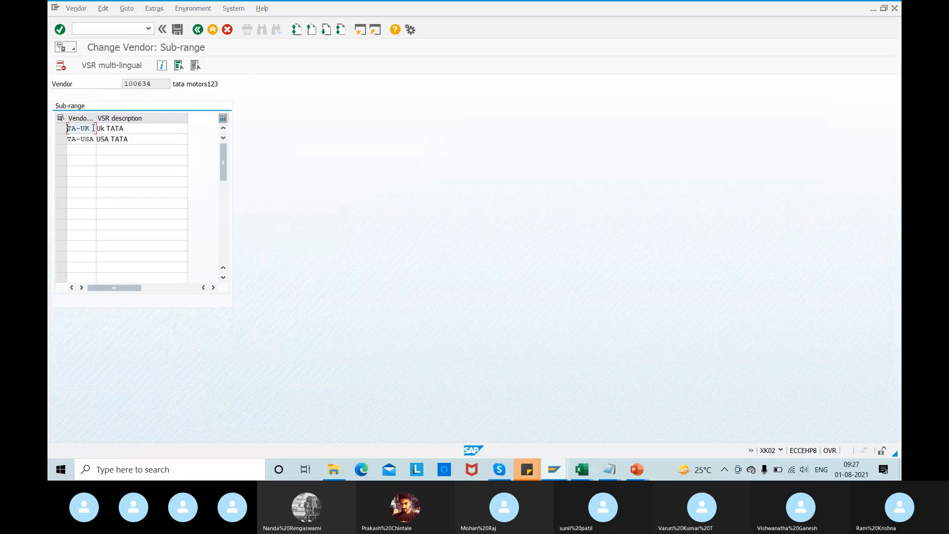
pyautogui.doubleClick(93, 128)
pyautogui.hotkey('ctrl', 'c')
pyautogui.hotkey('alt', 'Tab')
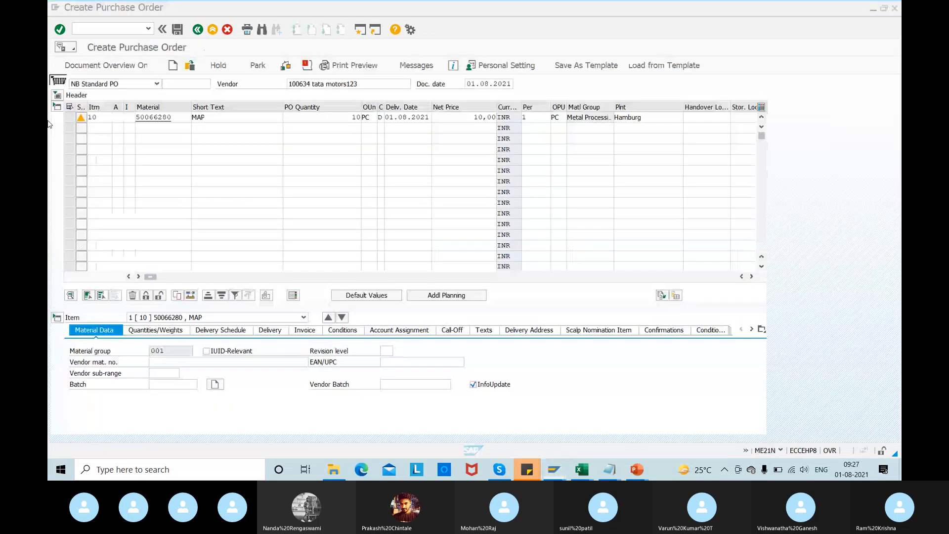
pyautogui.hotkey('ctrl', 'v')
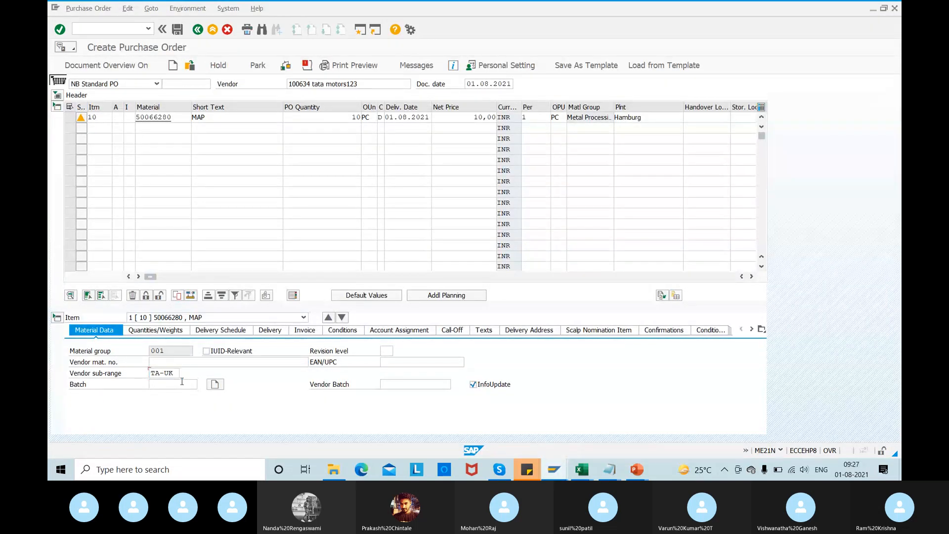
pyautogui.press('Return')
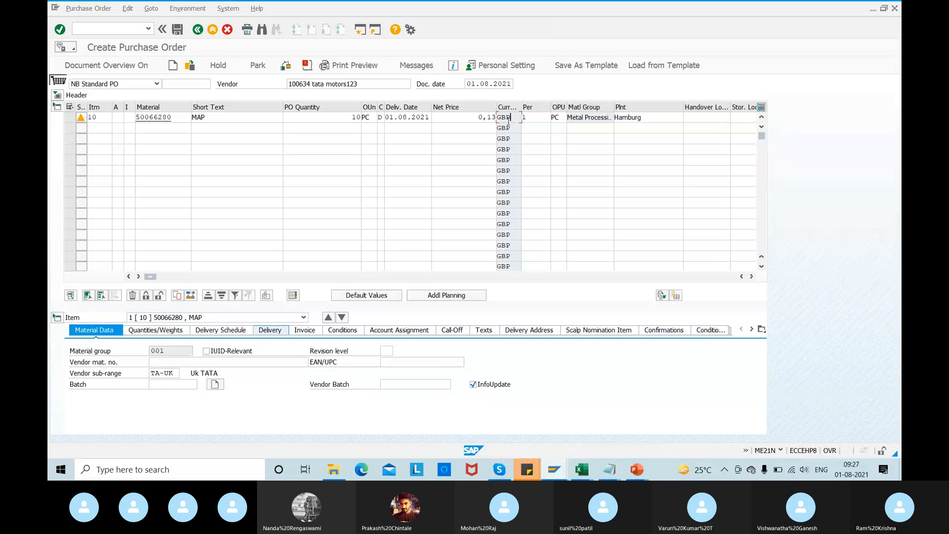
# - Replace the item's vendor sub-range with TA-USA, copied from the vendor's sub-range list
pyautogui.hotkey('alt', 'Tab')
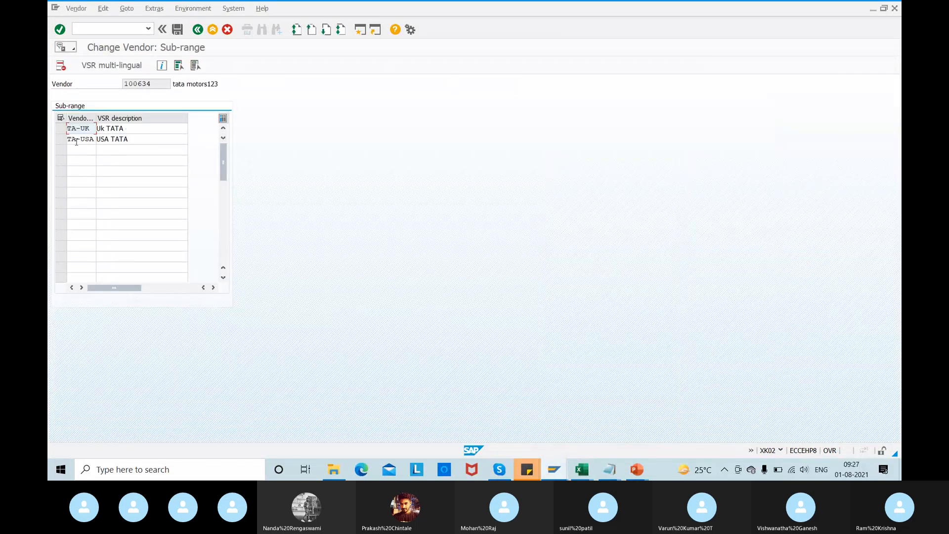
pyautogui.doubleClick(73, 140)
pyautogui.hotkey('ctrl', 'c')
pyautogui.hotkey('alt', 'Tab')
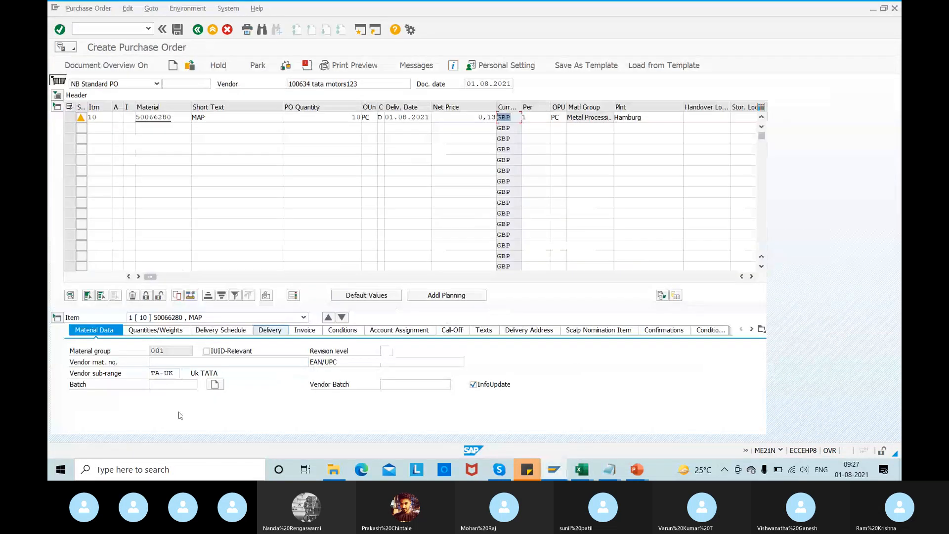
pyautogui.moveTo(174, 373); pyautogui.dragTo(69, 380)
pyautogui.hotkey('ctrl', 'v')
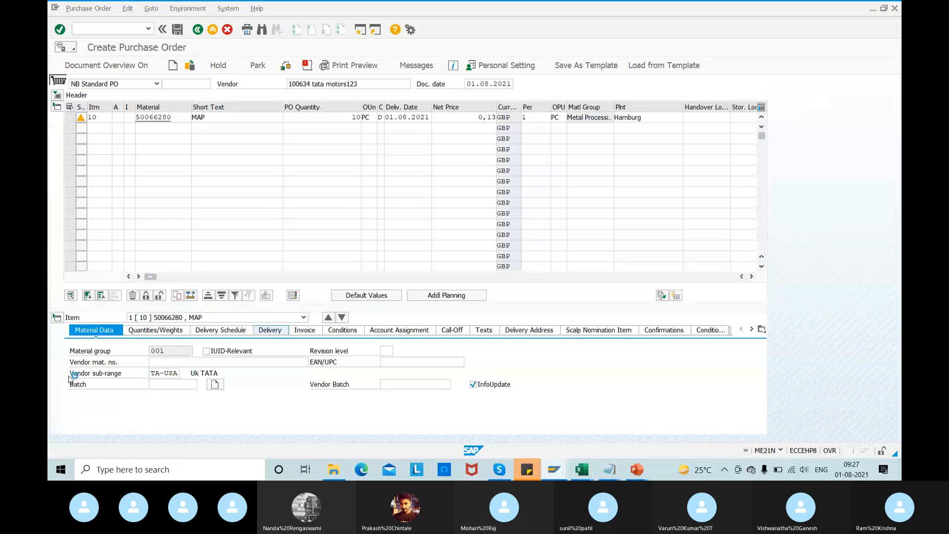
pyautogui.press('Return')
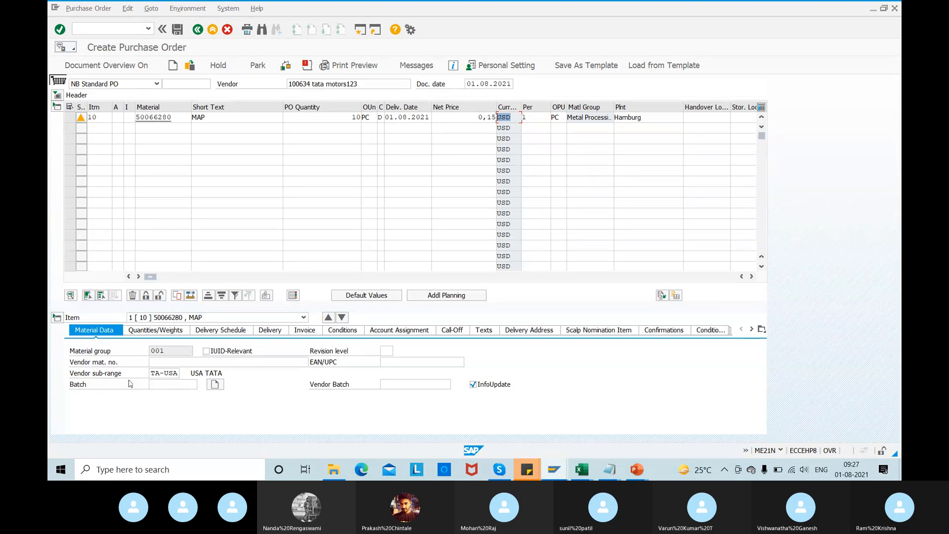
pyautogui.moveTo(151, 373); pyautogui.dragTo(228, 377)
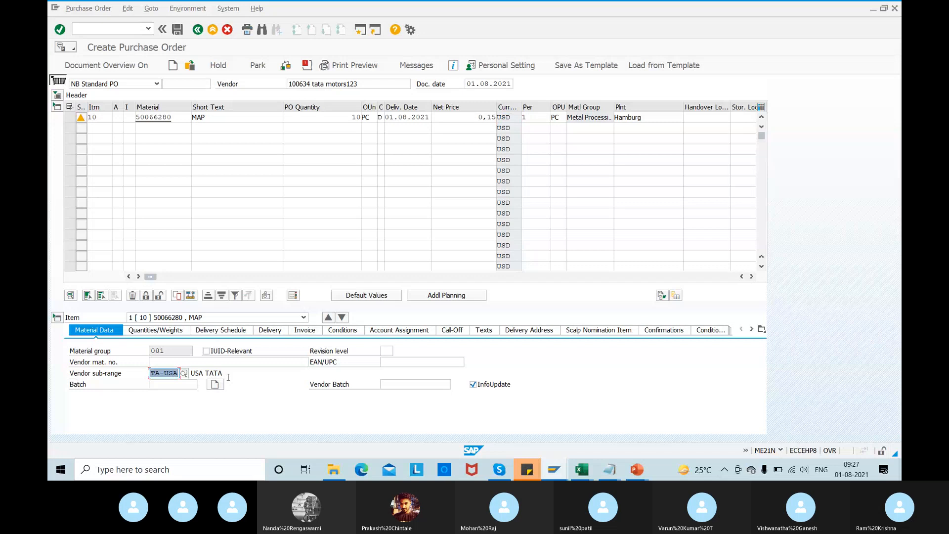
# - Switch to the Vendor Sub-range slide in PowerPoint and place the cursor after its heading
pyautogui.hotkey('alt', 'Tab')
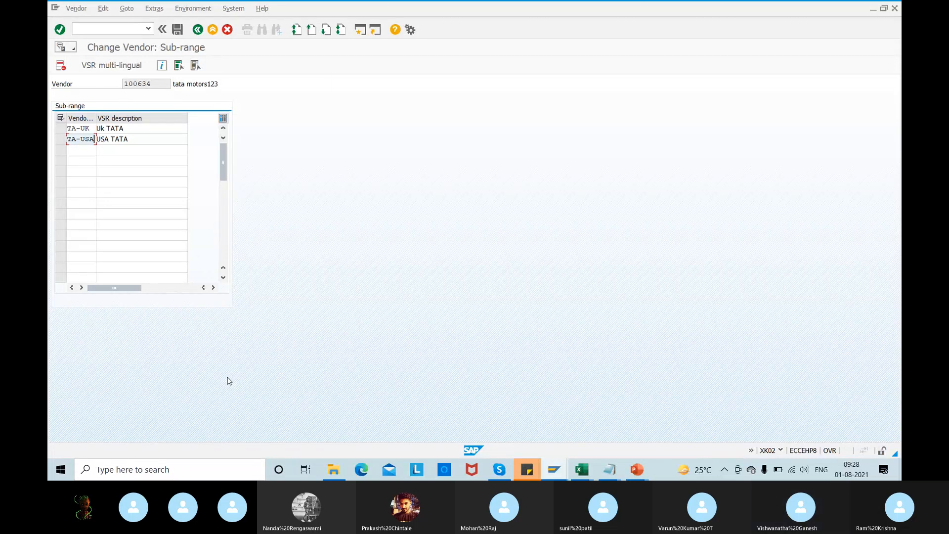
pyautogui.hotkey('alt', 'Tab')
pyautogui.hotkey('alt', 'Tab')
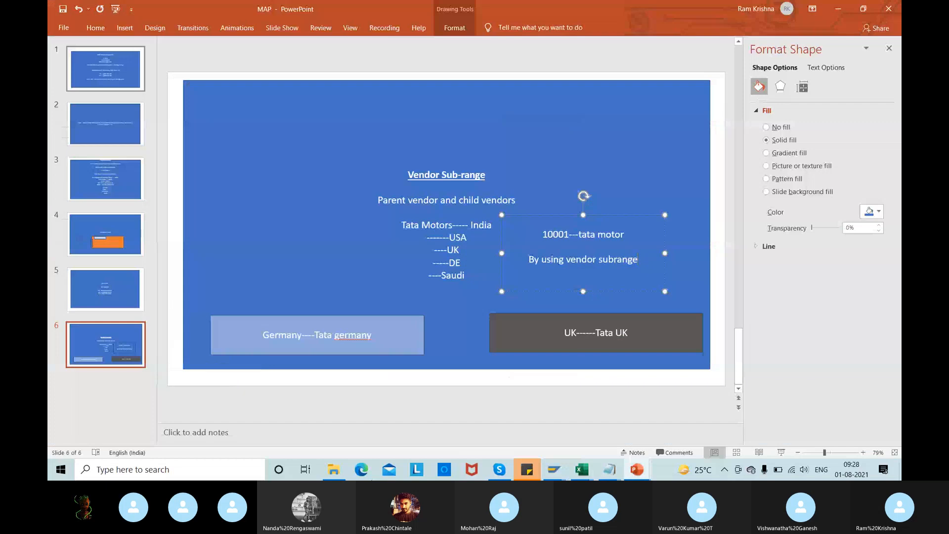
pyautogui.click(493, 174)
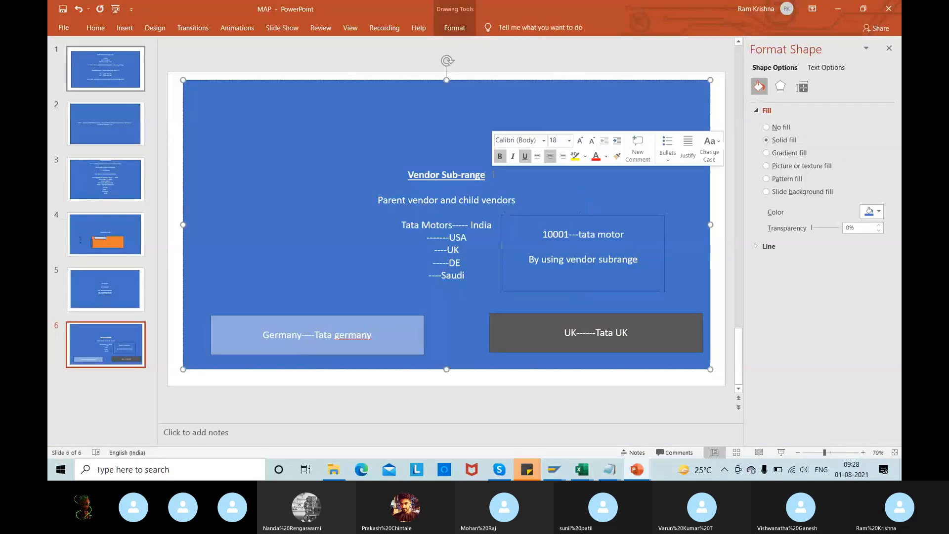
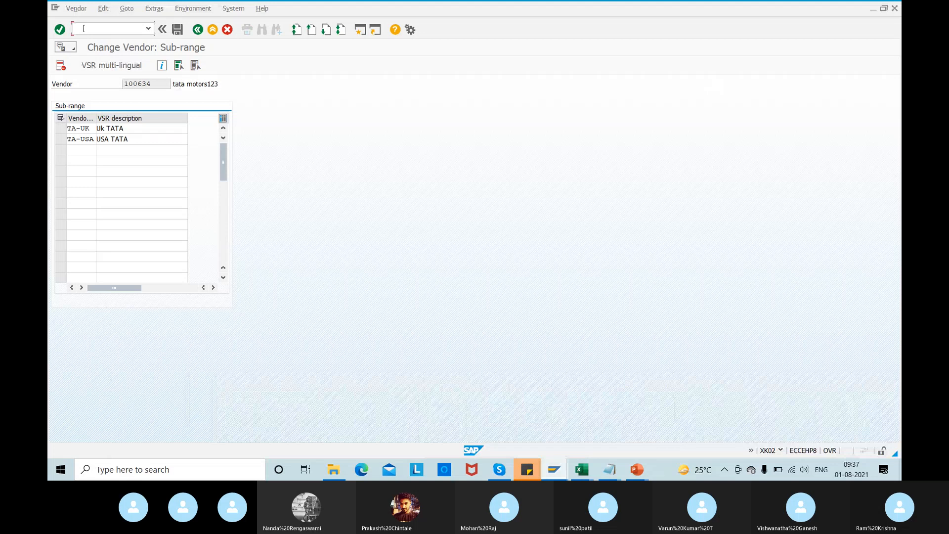
# - Open the purchasing implementation guide in SAP and run Define Partner Roles under Partner Determination, Partner Roles
pyautogui.write('/')
pyautogui.write('nspro')
pyautogui.press('Return')
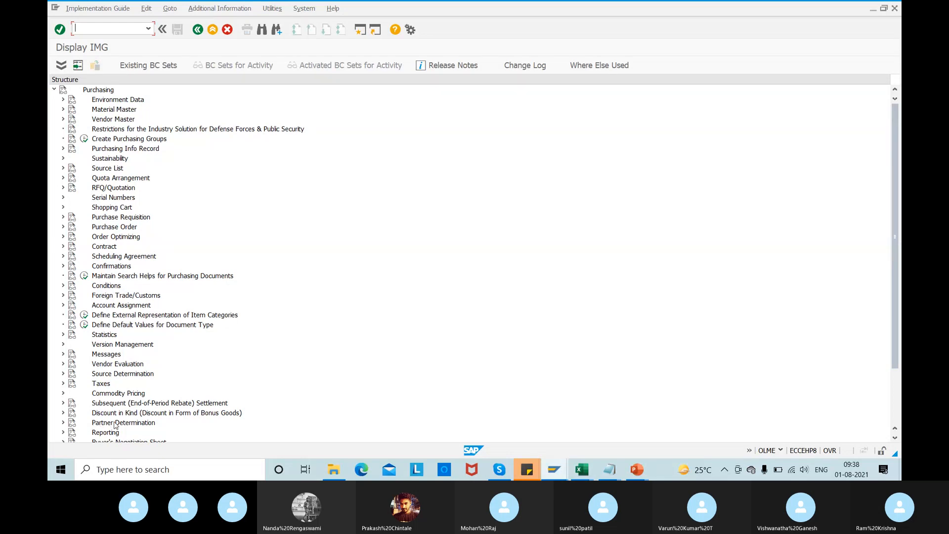
pyautogui.click(62, 422)
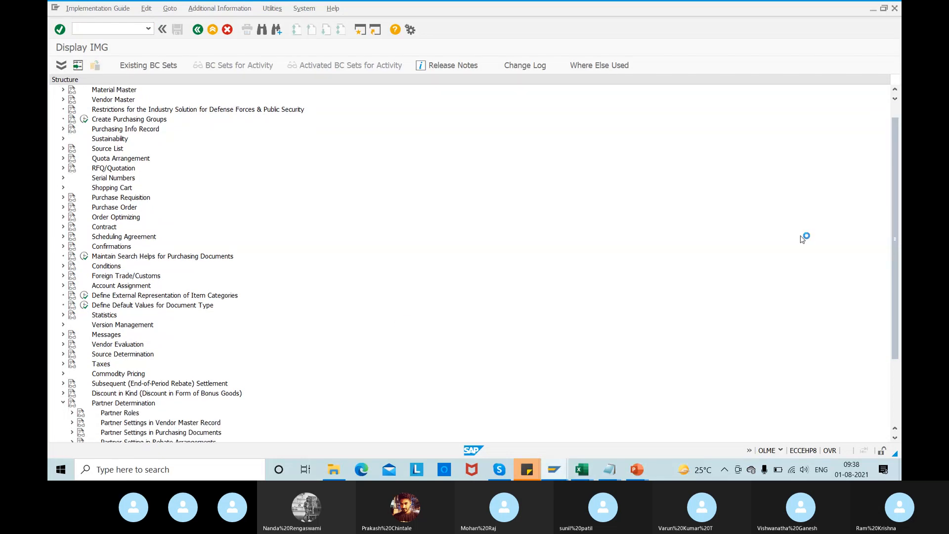
pyautogui.moveTo(896, 200); pyautogui.dragTo(891, 297)
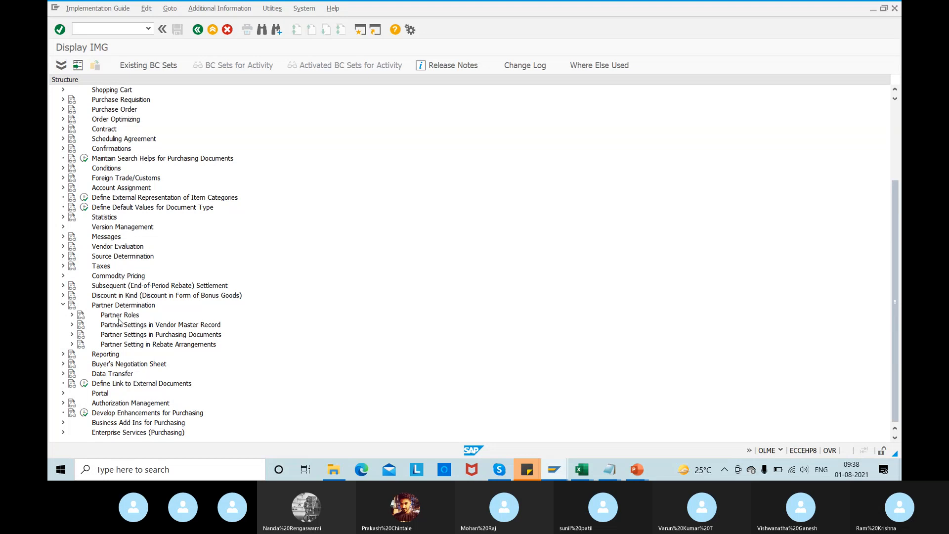
pyautogui.click(72, 315)
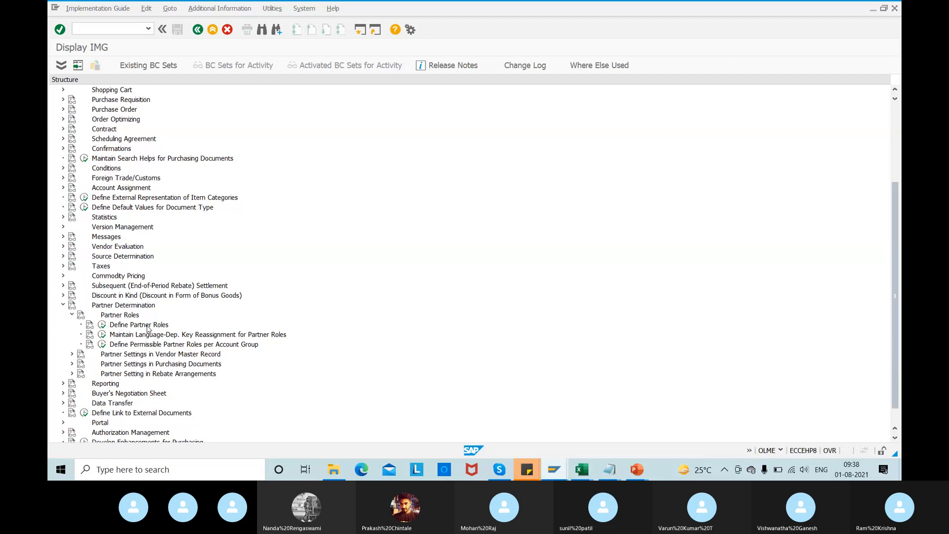
pyautogui.click(101, 324)
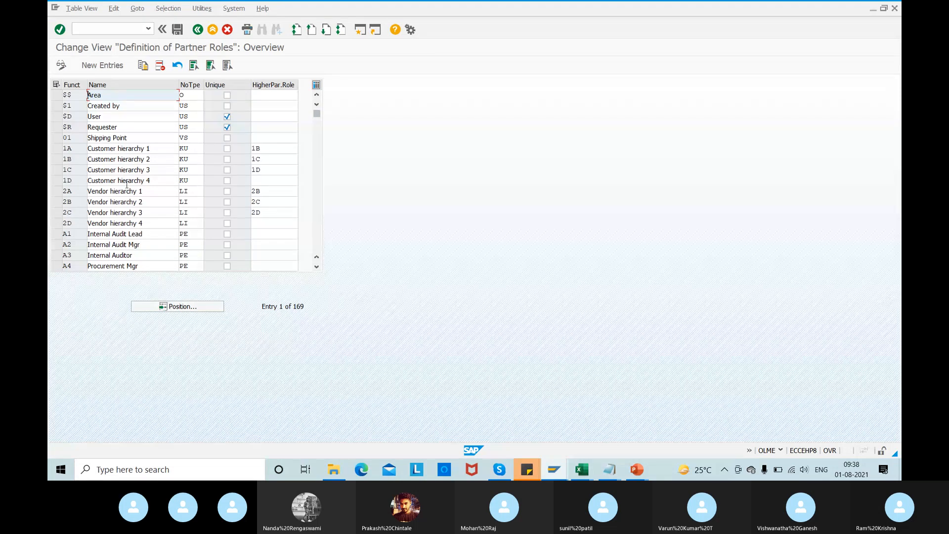
# - Switch to the Vendor partner functions slide in PowerPoint and add the prefix "IV--" to the Invoice party line
pyautogui.hotkey('alt', 'Tab')
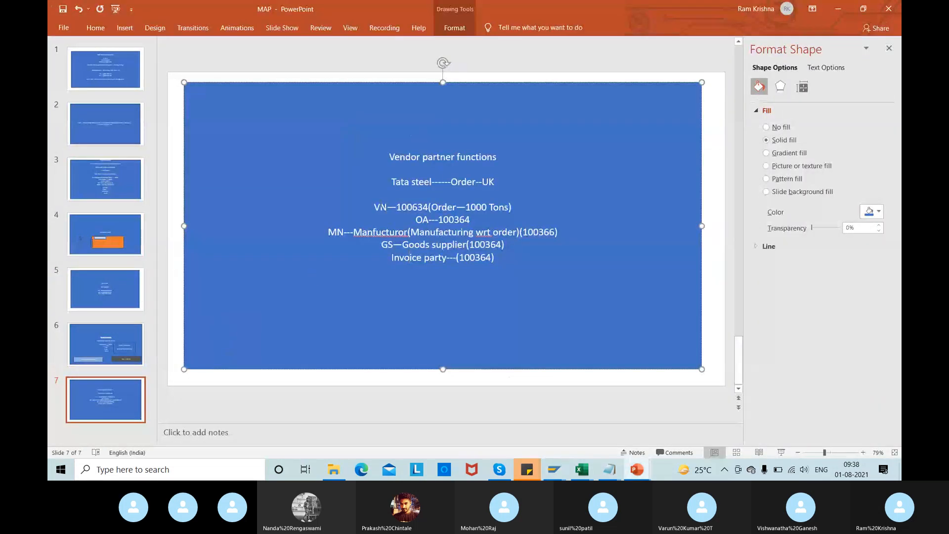
pyautogui.click(328, 232)
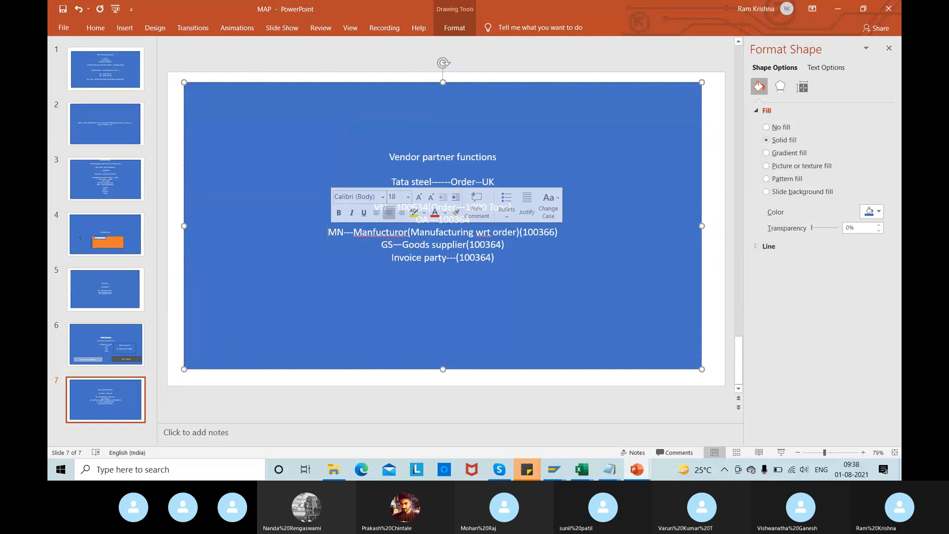
pyautogui.click(390, 257)
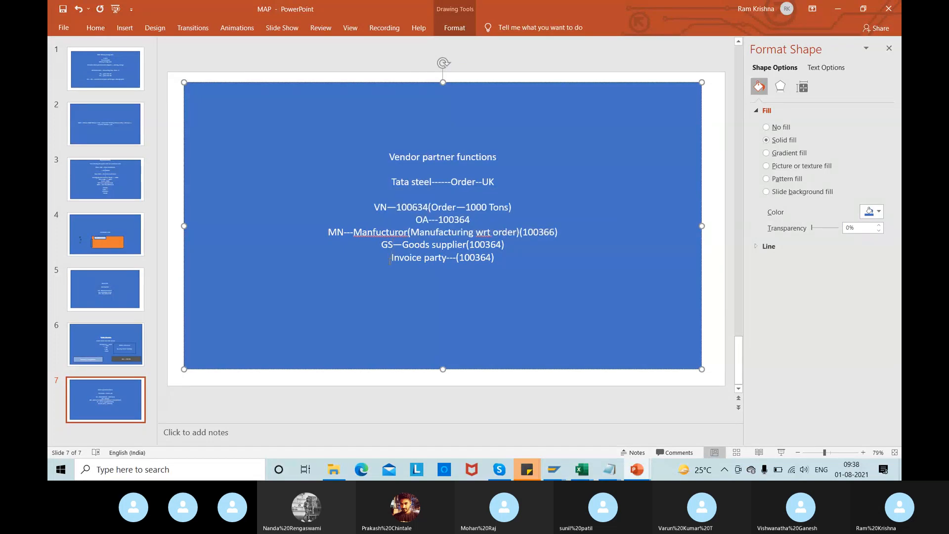
pyautogui.write('IV--')
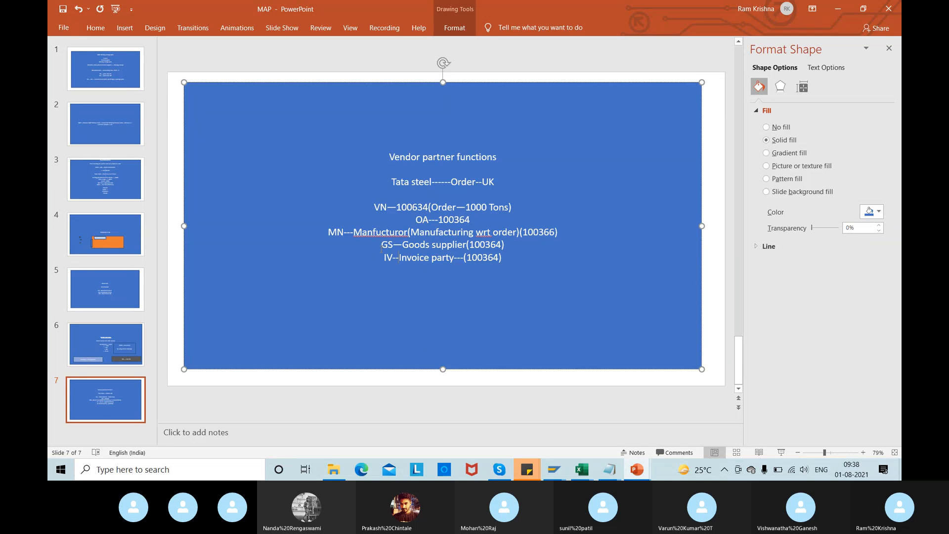
# - Switch to the partner role definitions in SAP and look up the partner functions OA and VN
pyautogui.click(387, 245)
pyautogui.hotkey('alt', 'Tab')
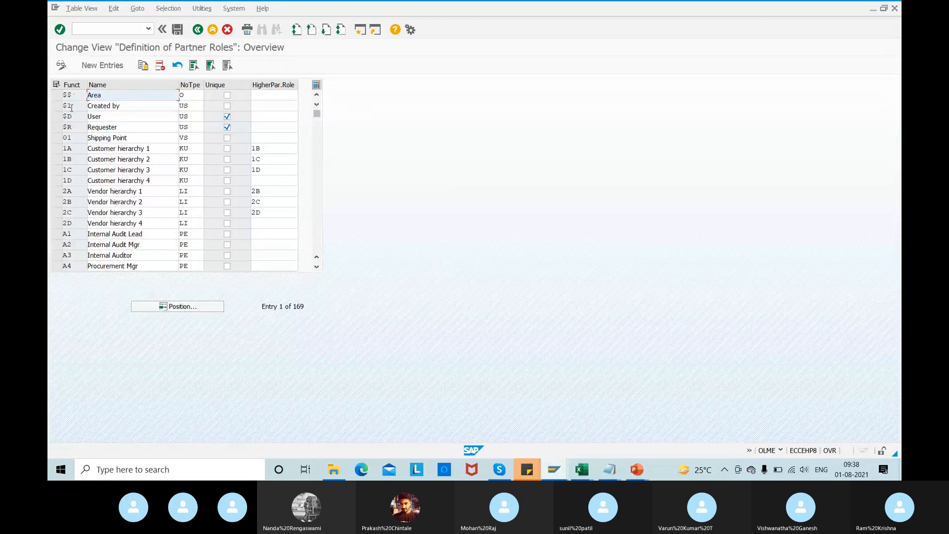
pyautogui.click(182, 307)
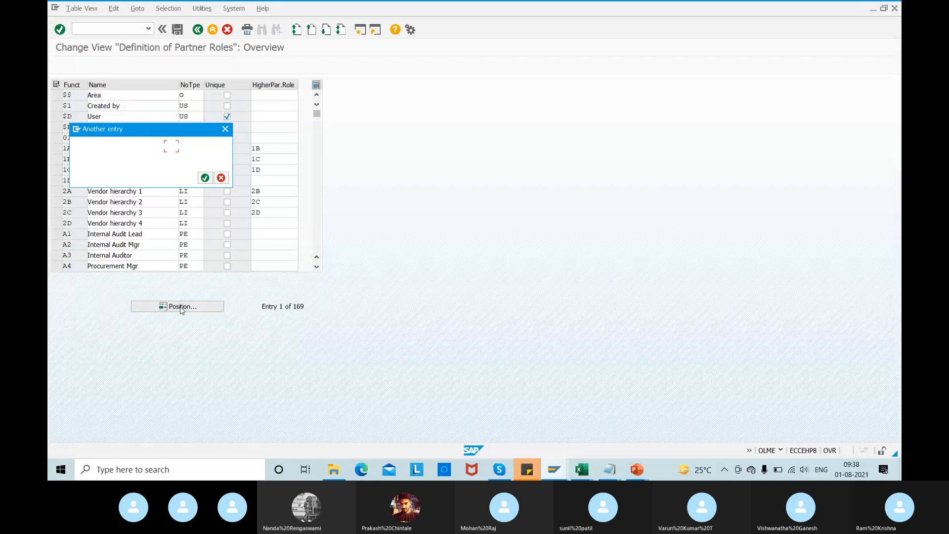
pyautogui.write('OA')
pyautogui.press('Return')
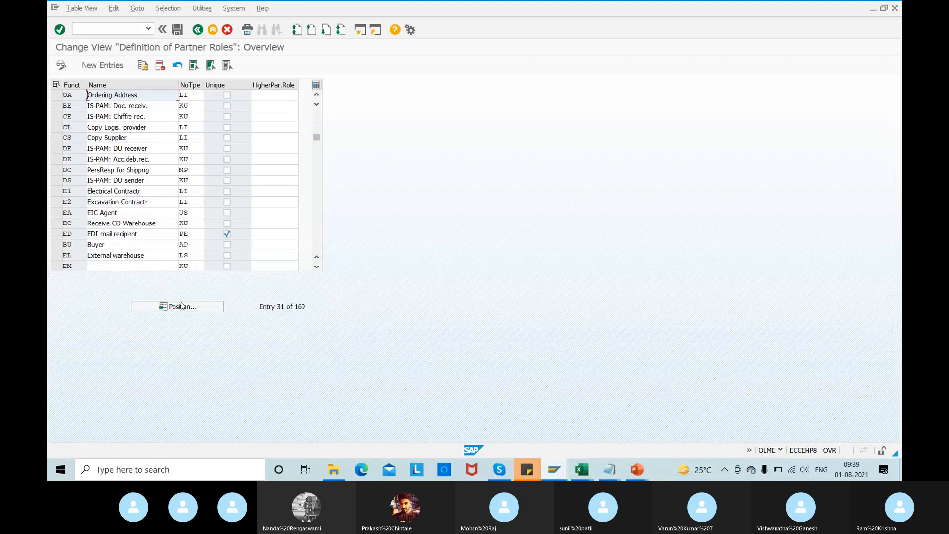
pyautogui.click(182, 306)
pyautogui.write('PM')
pyautogui.press('Return')
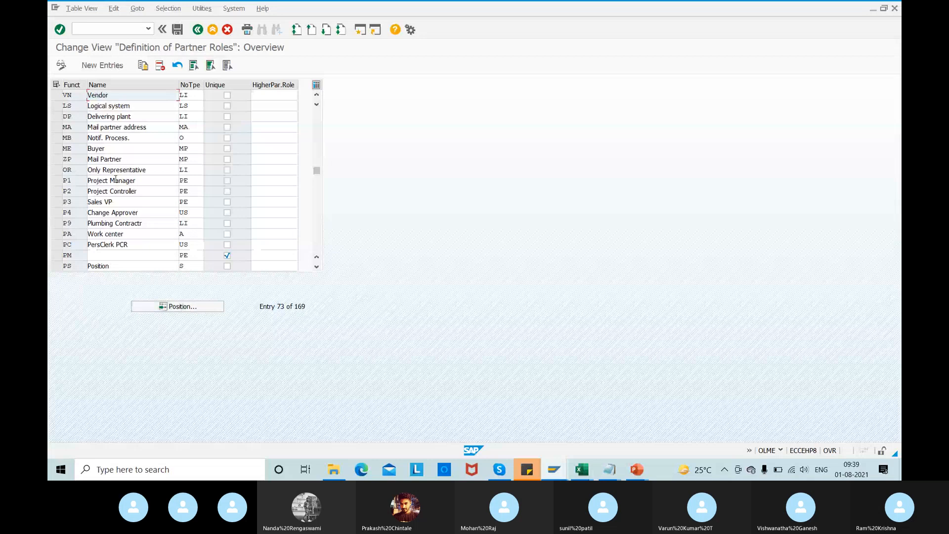
pyautogui.click(185, 307)
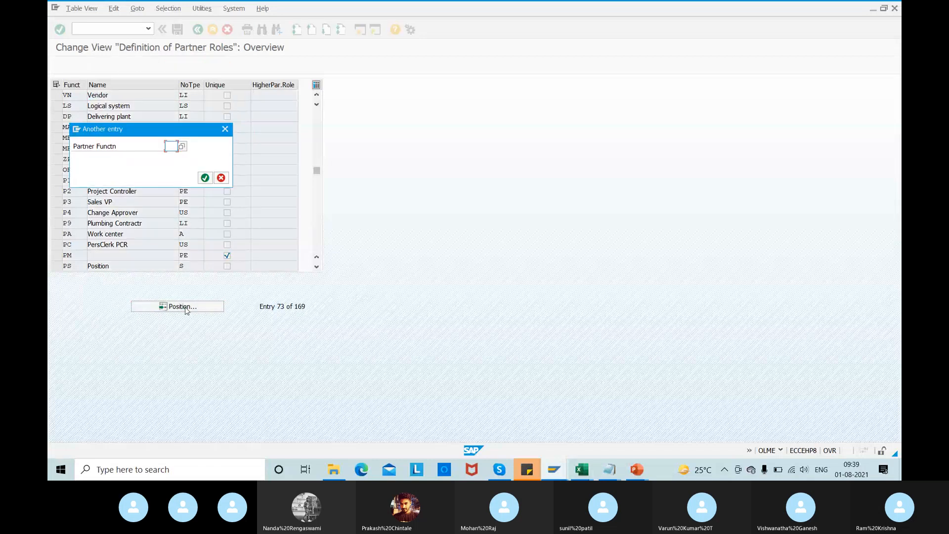
pyautogui.write('ZP')
pyautogui.press('Return')
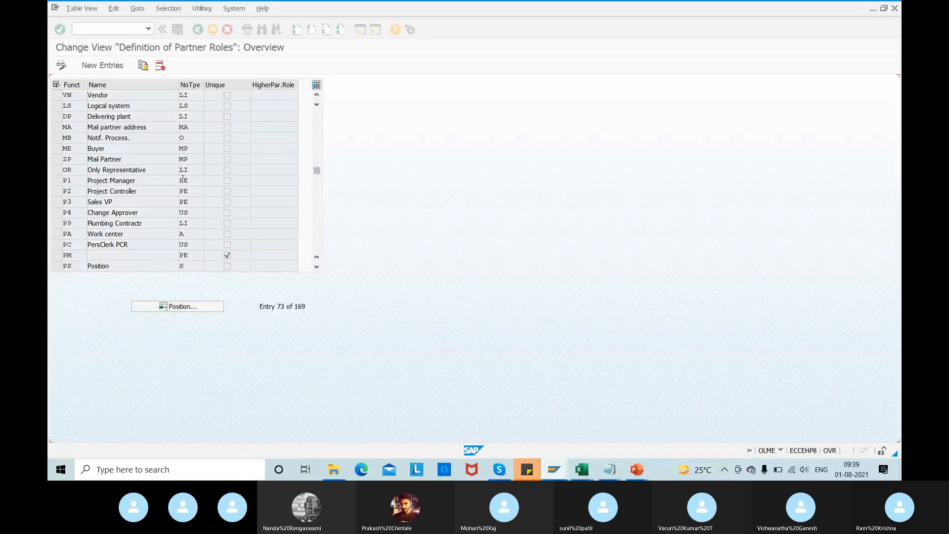
# - Add a new partner role entry with function MN and the name Manufacturere
pyautogui.click(99, 65)
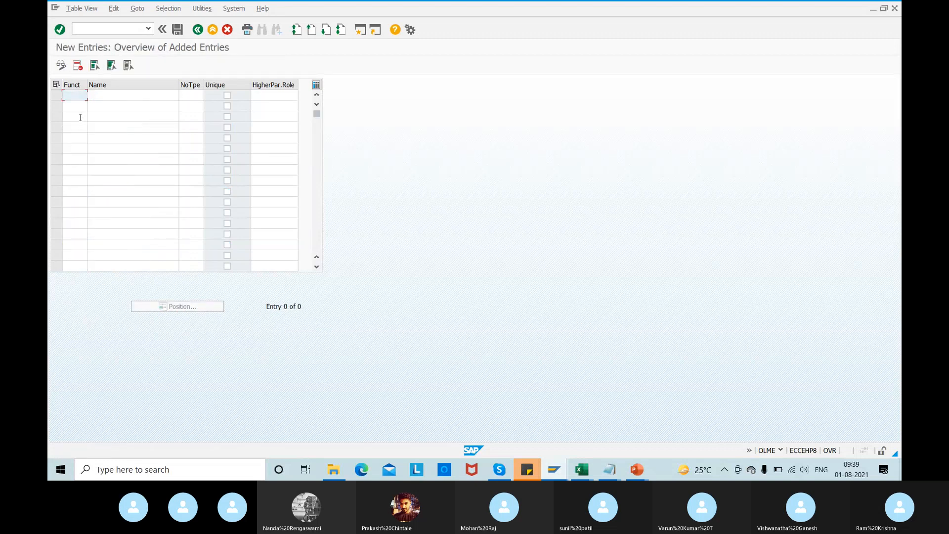
pyautogui.write('MN')
pyautogui.press('Tab')
pyautogui.write('M')
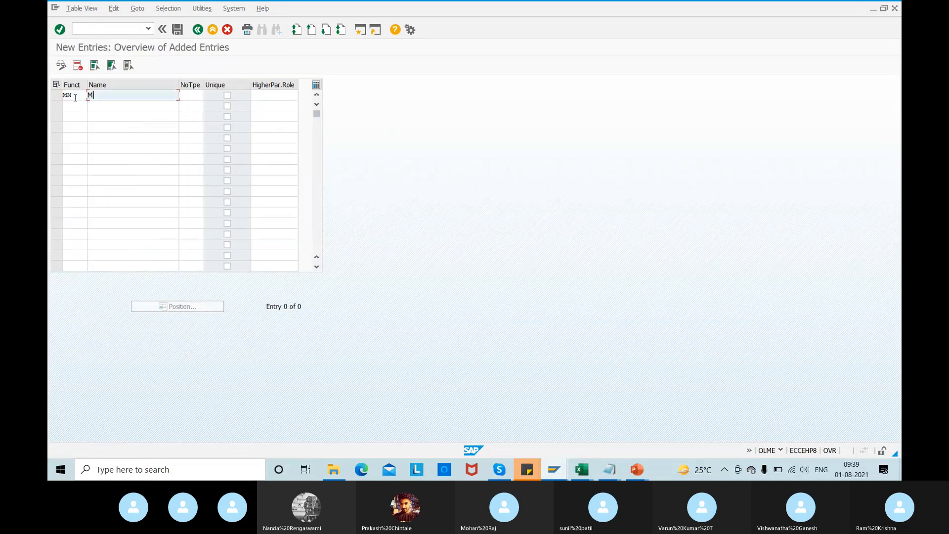
pyautogui.write('anufacturere')
pyautogui.press('Tab')
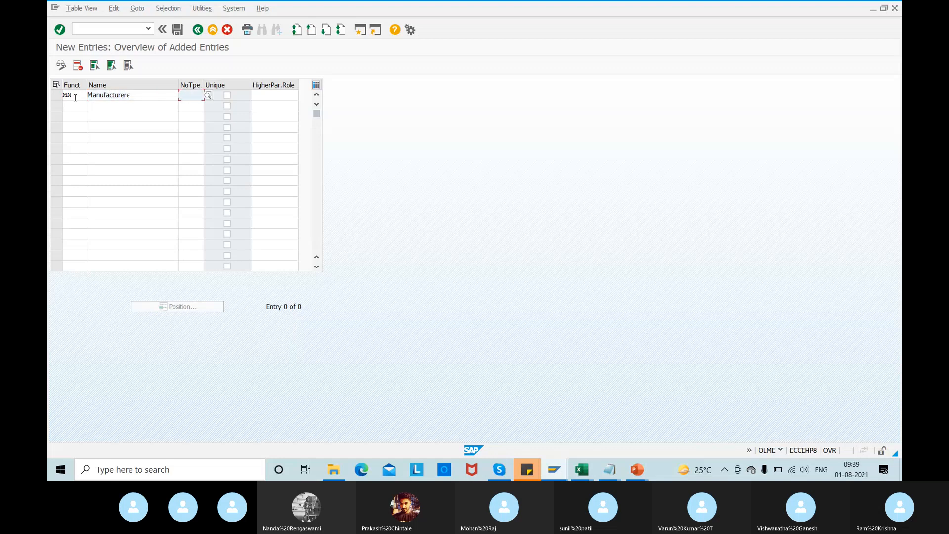
# - Assign partner number type LI (Vendor) to the MN role, save it with the customizing request and return to the overview
pyautogui.click(79, 95)
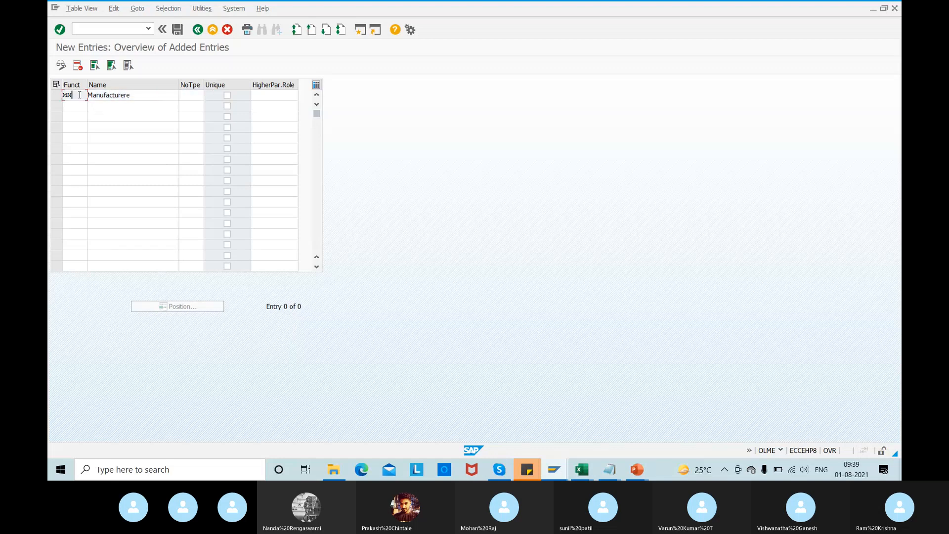
pyautogui.click(193, 96)
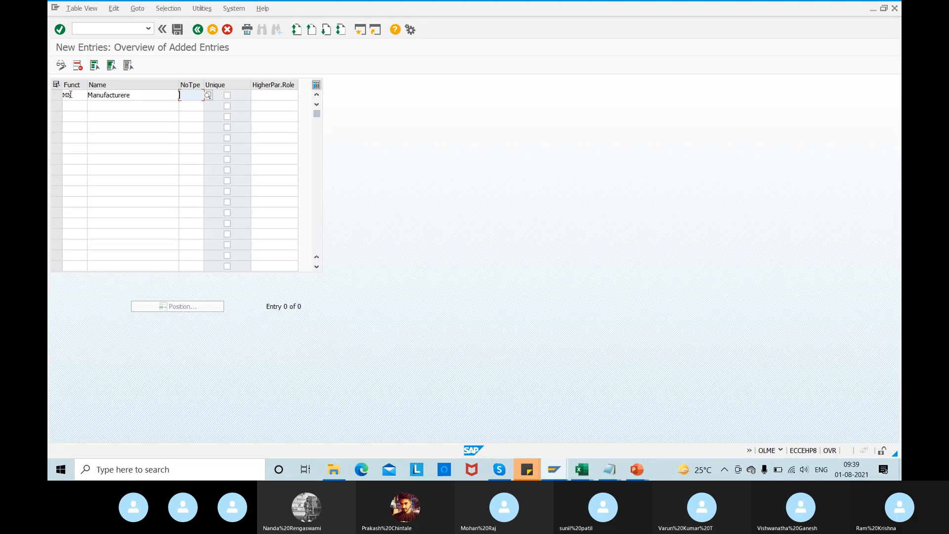
pyautogui.click(81, 94)
pyautogui.click(191, 95)
pyautogui.click(212, 96)
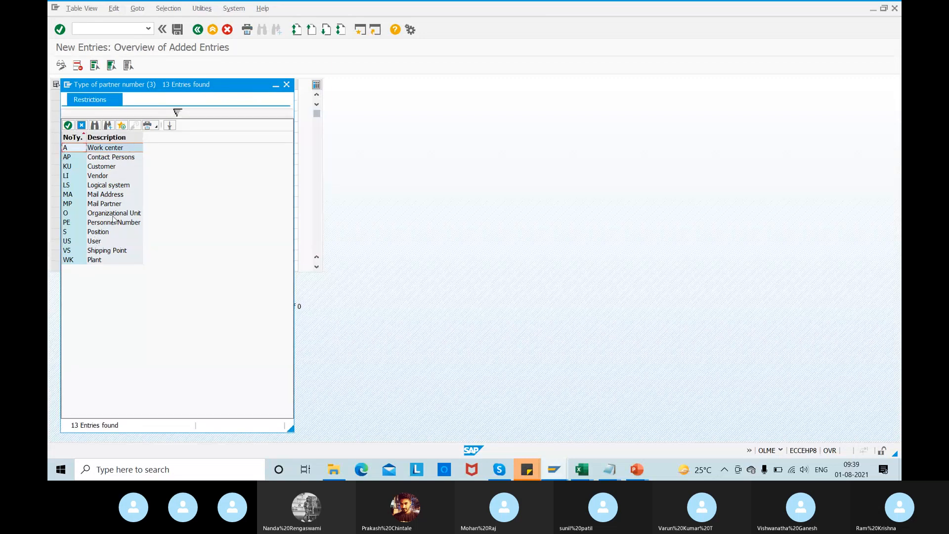
pyautogui.doubleClick(92, 176)
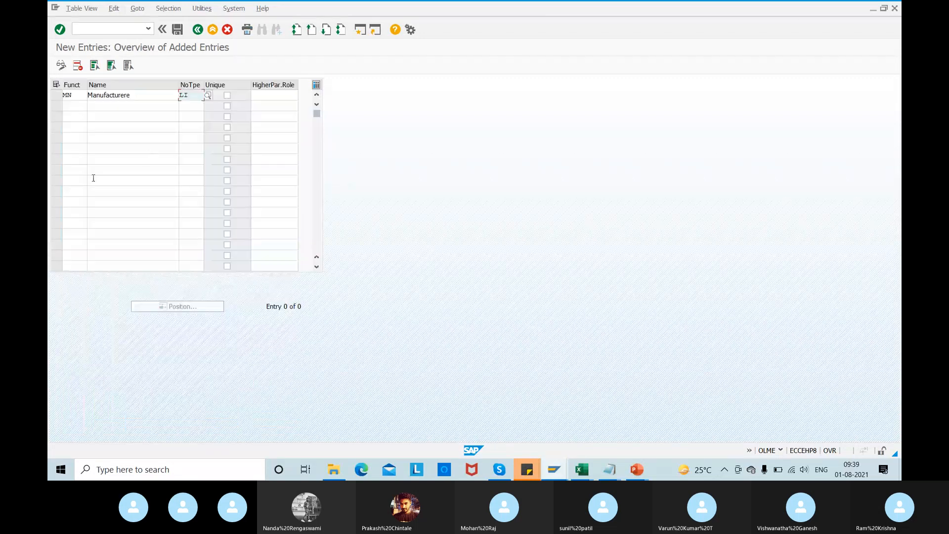
pyautogui.click(177, 31)
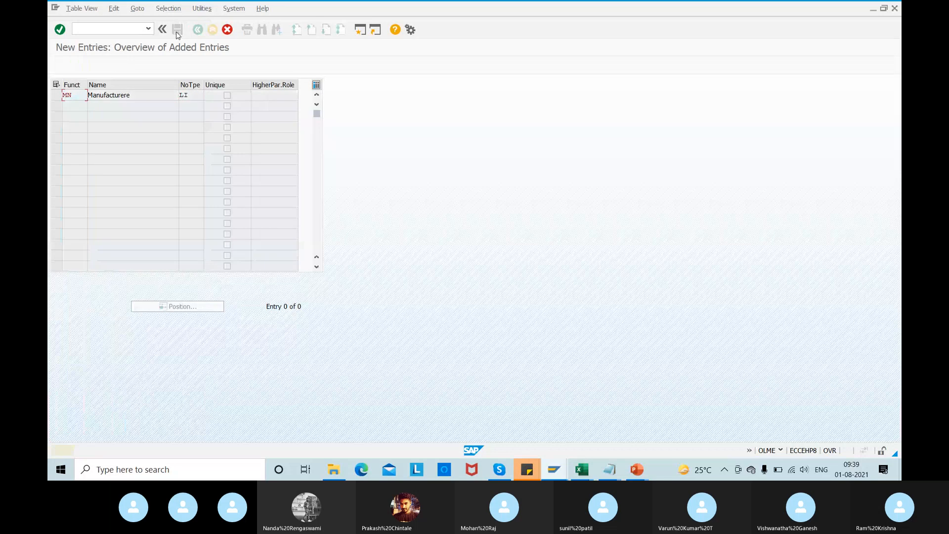
pyautogui.press('Return')
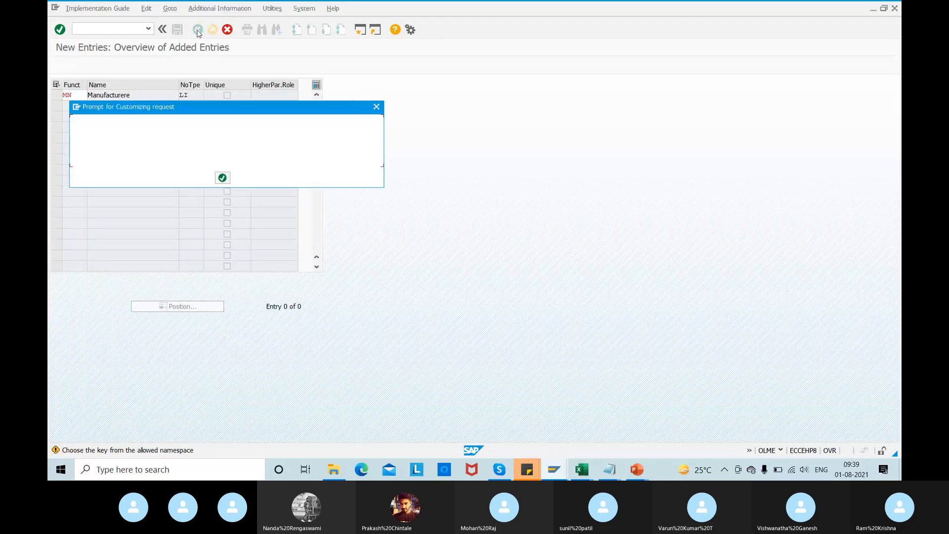
pyautogui.click(224, 182)
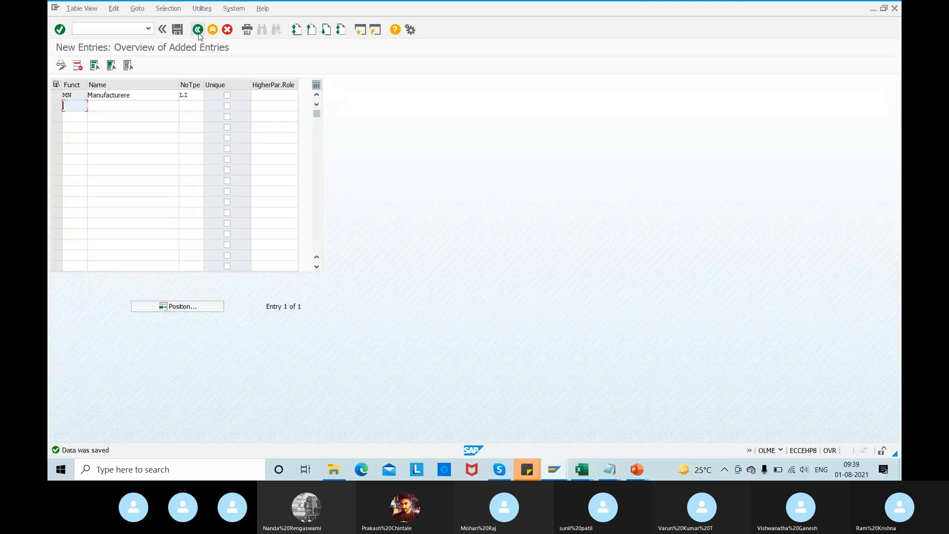
pyautogui.click(198, 33)
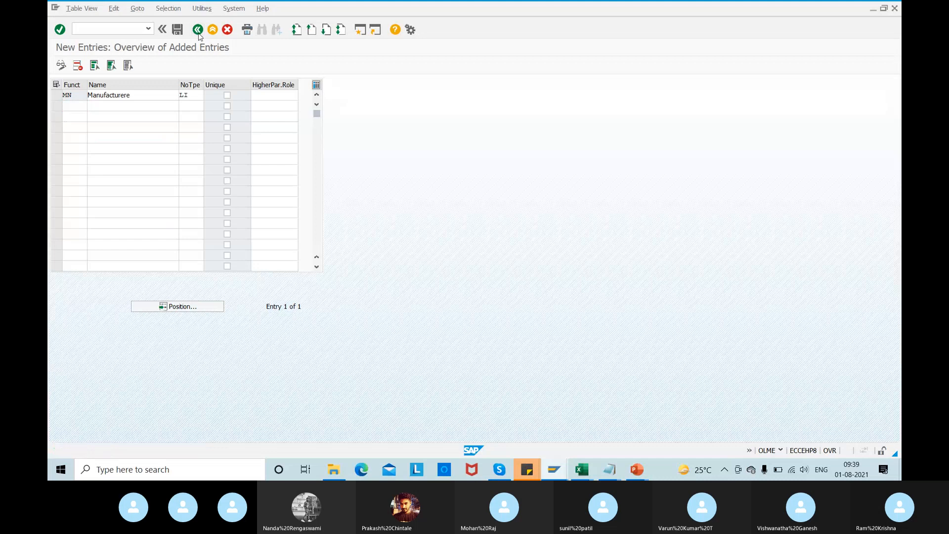
# - Check the partner functions slide in PowerPoint, then look up the functions GS and IV in SAP's partner role list
pyautogui.hotkey('alt', 'Tab')
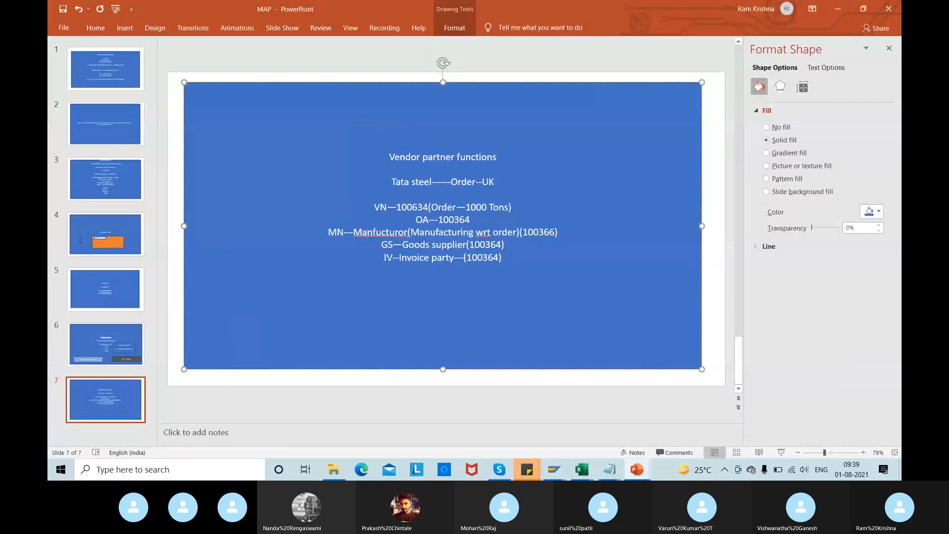
pyautogui.hotkey('alt', 'Tab')
pyautogui.click(186, 305)
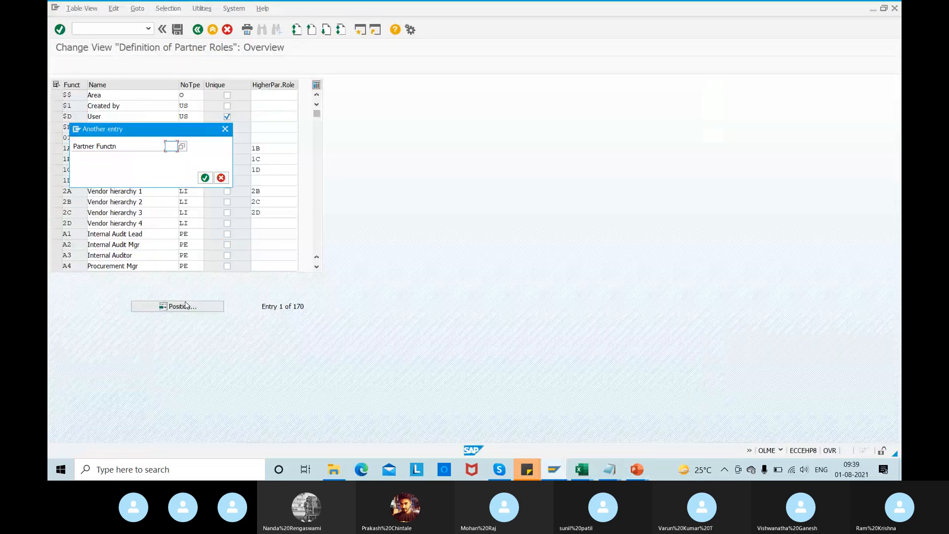
pyautogui.write('GS')
pyautogui.press('Return')
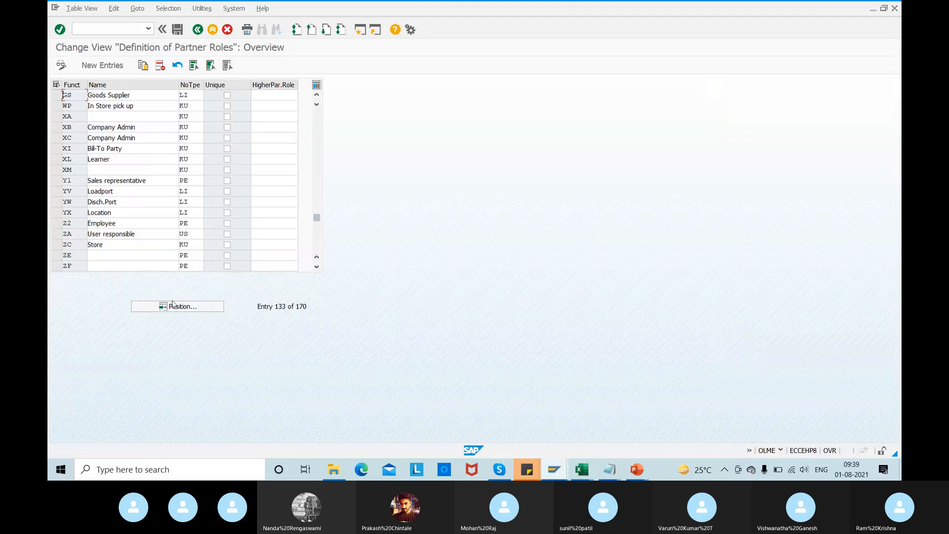
pyautogui.click(180, 307)
pyautogui.write('KB')
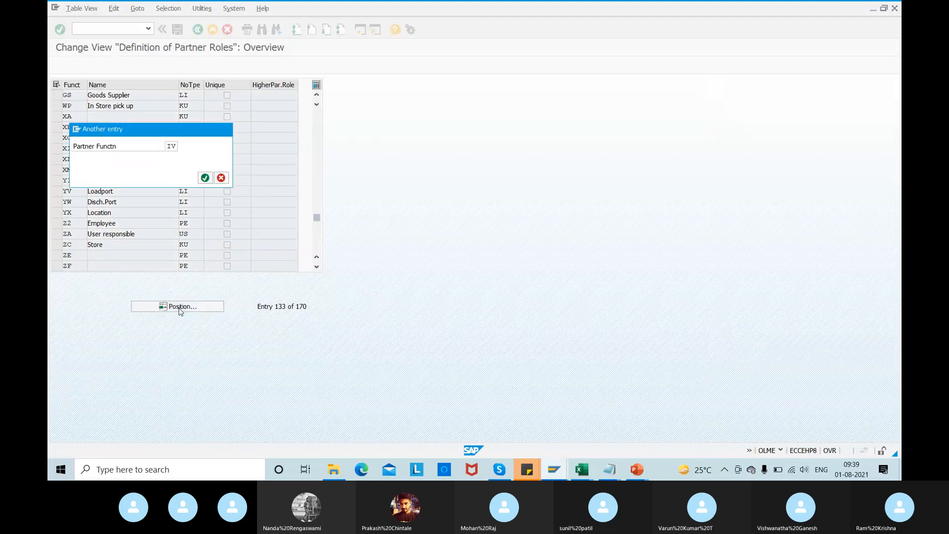
pyautogui.press('Return')
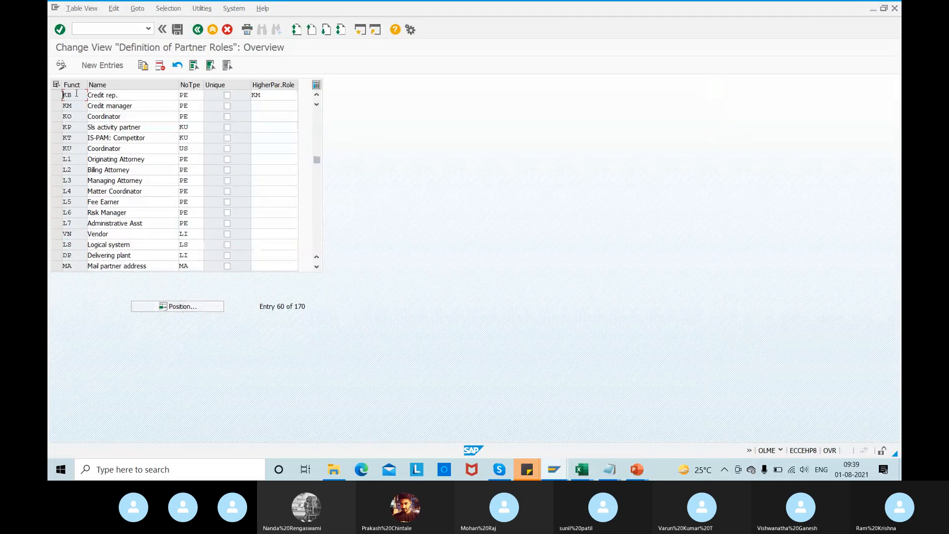
# - Create and save a new partner role IV named Invoice payer with number type LI, and return to the overview
pyautogui.click(101, 65)
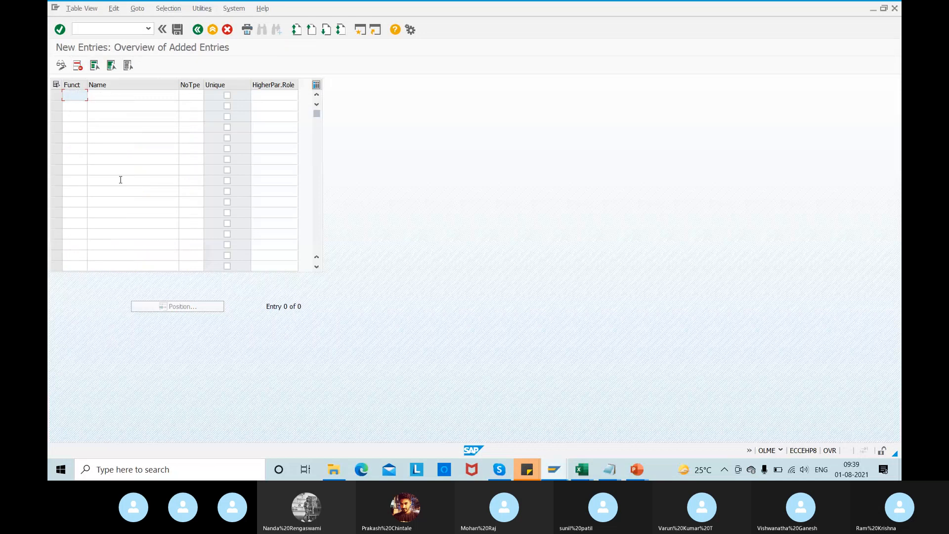
pyautogui.write('IV')
pyautogui.press('Tab')
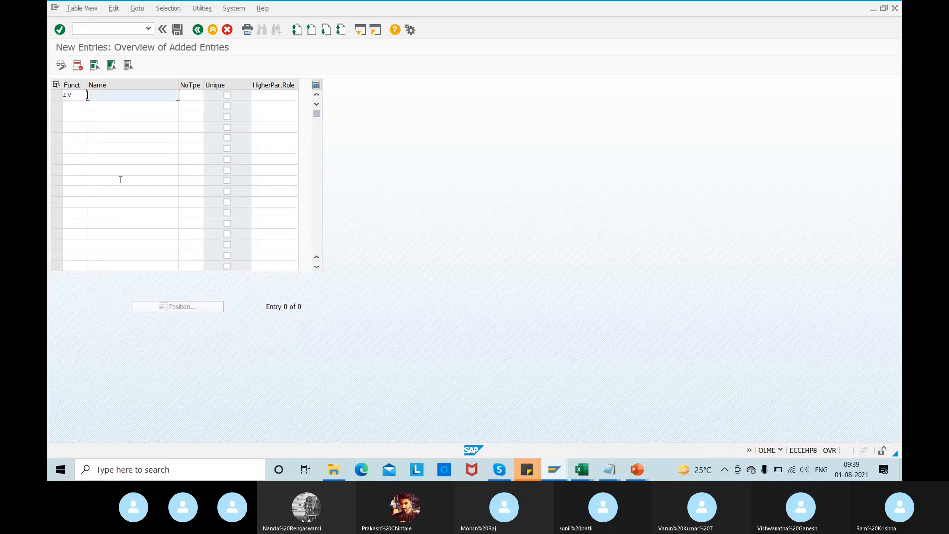
pyautogui.write('Invo')
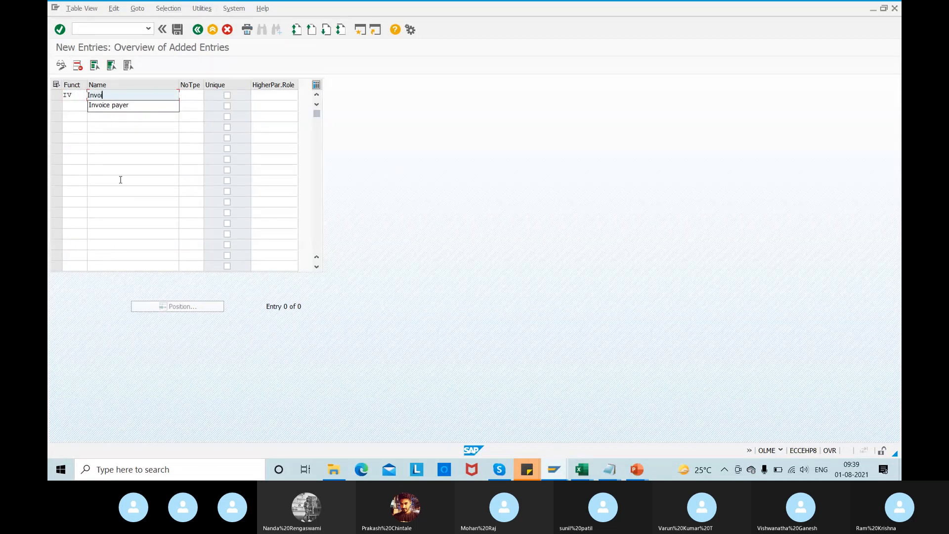
pyautogui.write('i')
pyautogui.press('Down')
pyautogui.press('Return')
pyautogui.press('Tab')
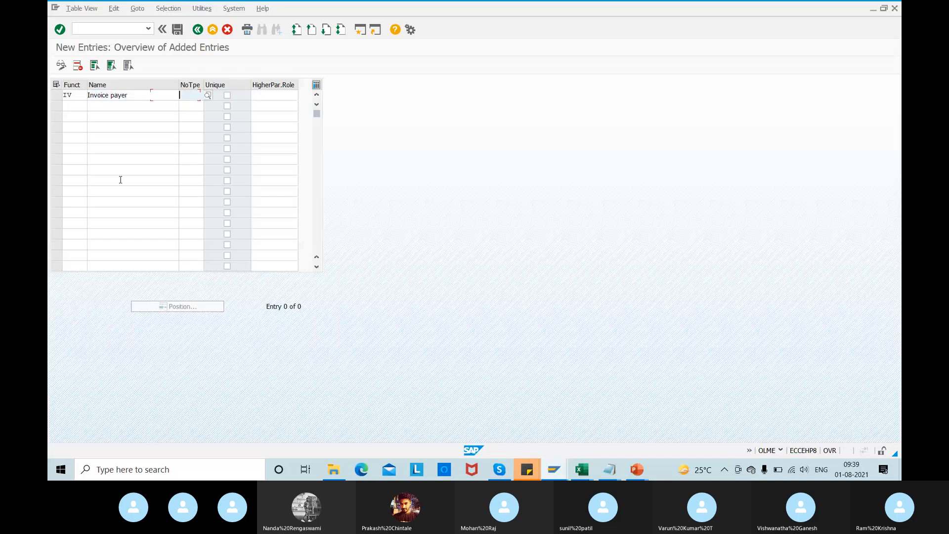
pyautogui.write('LI')
pyautogui.press('Return')
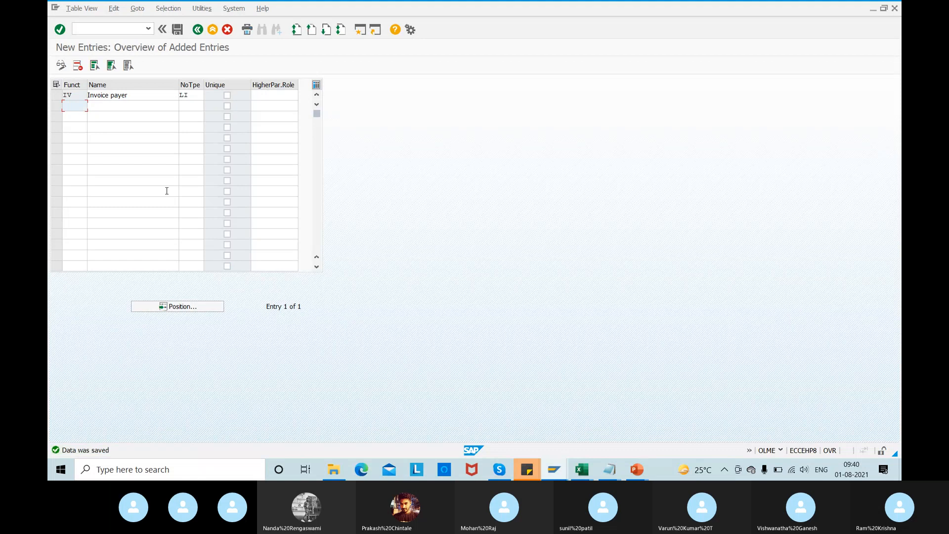
pyautogui.click(196, 31)
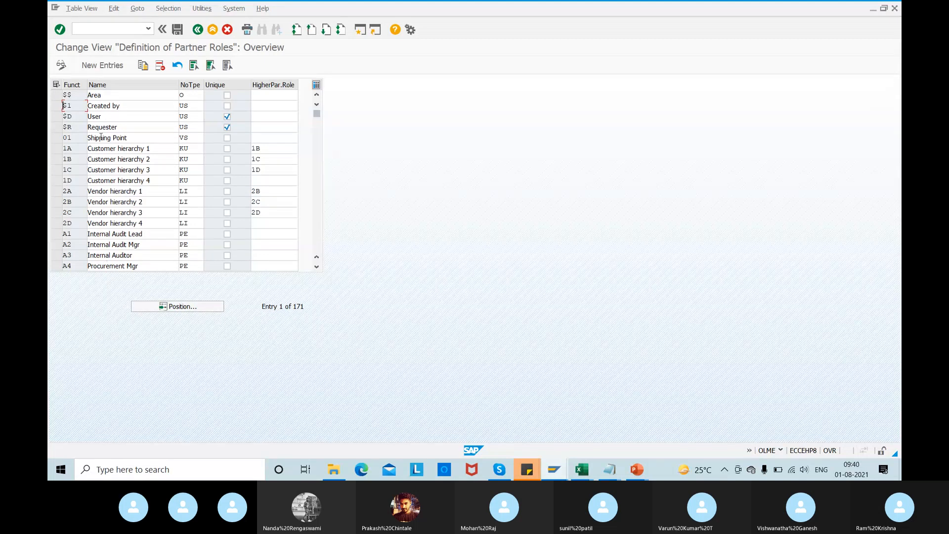
# - Check the slide in PowerPoint again, then review the available partner number types from a blank new role entry in SAP
pyautogui.hotkey('alt', 'Tab')
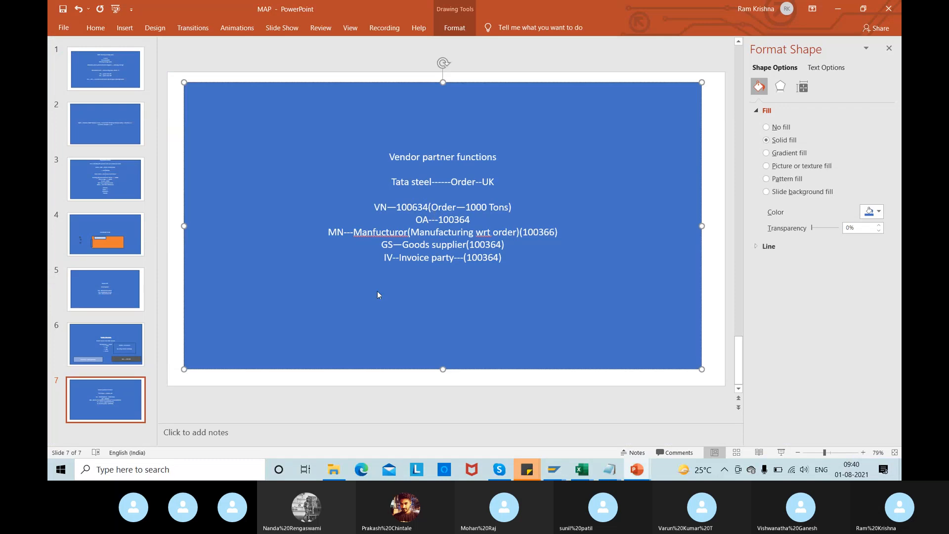
pyautogui.hotkey('alt', 'Tab')
pyautogui.click(187, 107)
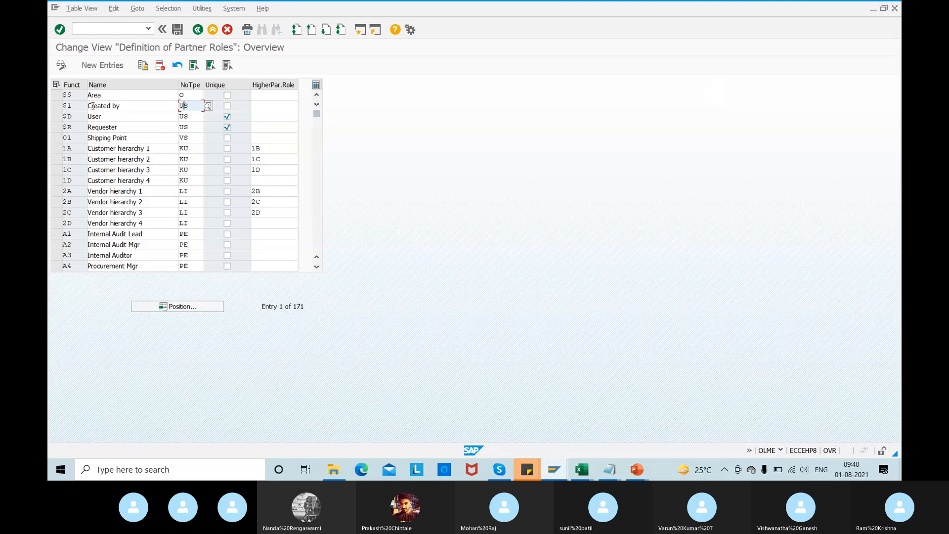
pyautogui.click(102, 65)
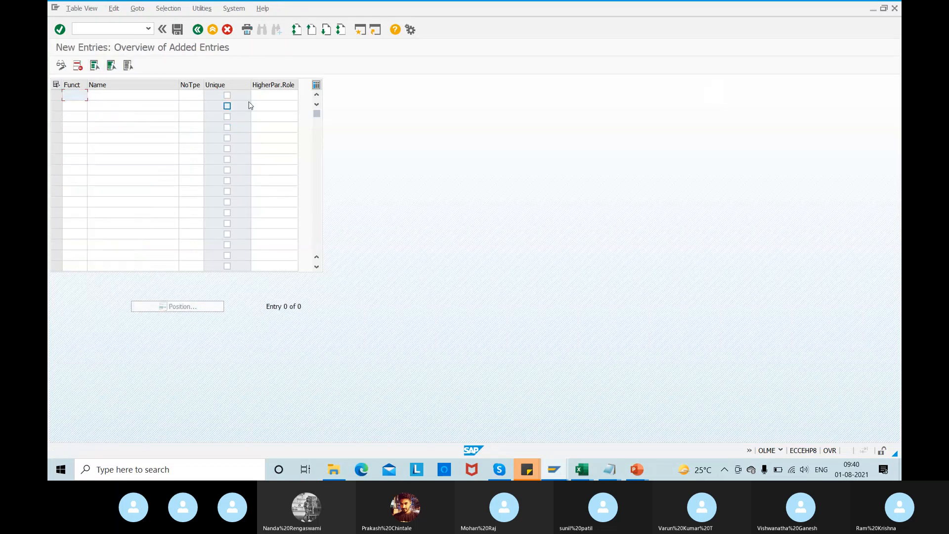
pyautogui.click(196, 95)
pyautogui.click(208, 96)
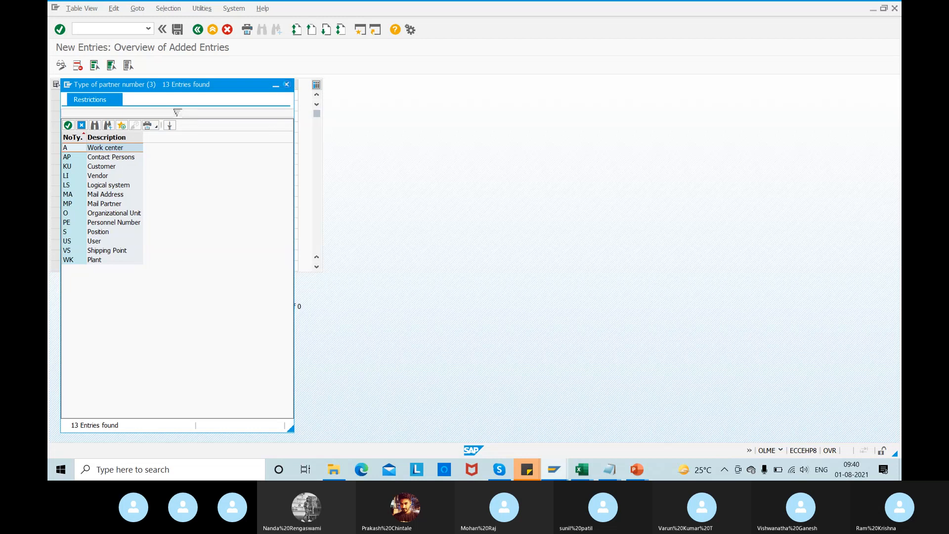
pyautogui.click(287, 85)
# - Return to the implementation guide and run Define Permissible Partner Roles per Account Group
pyautogui.click(198, 30)
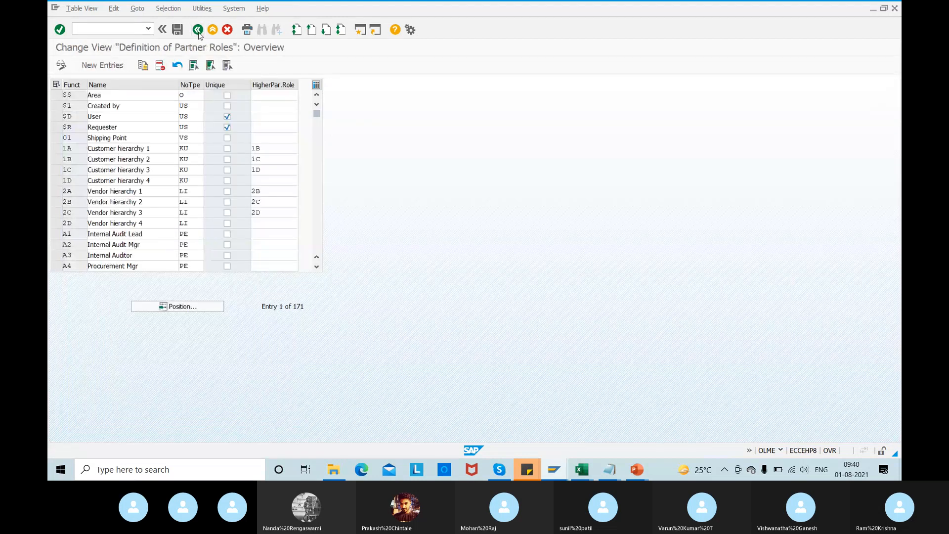
pyautogui.click(198, 30)
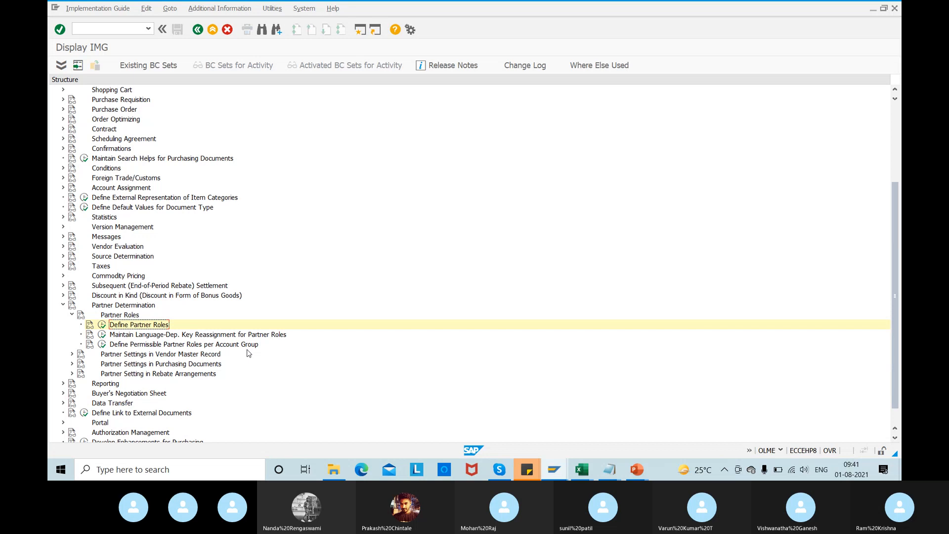
pyautogui.click(102, 344)
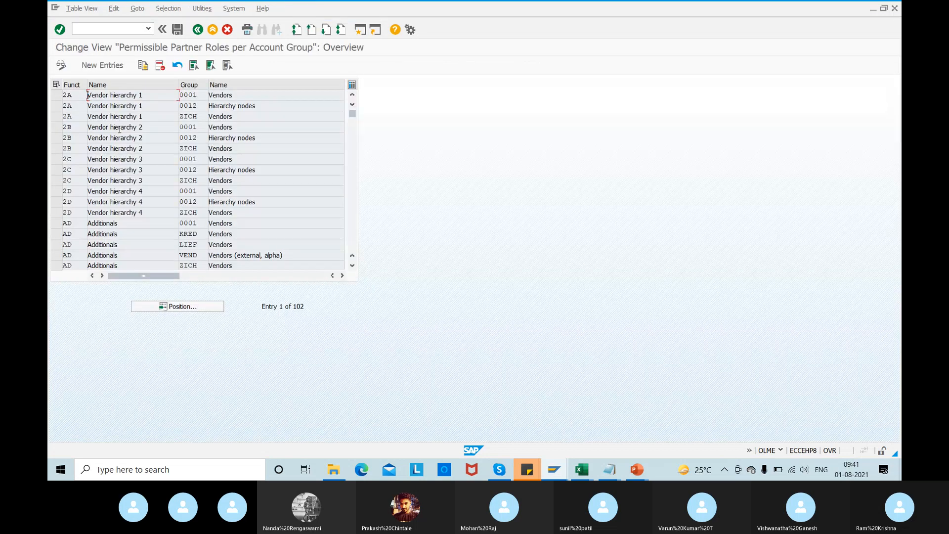
# - Look up the partner functions VN and MN for account group KRED in the permissible roles list
pyautogui.click(171, 303)
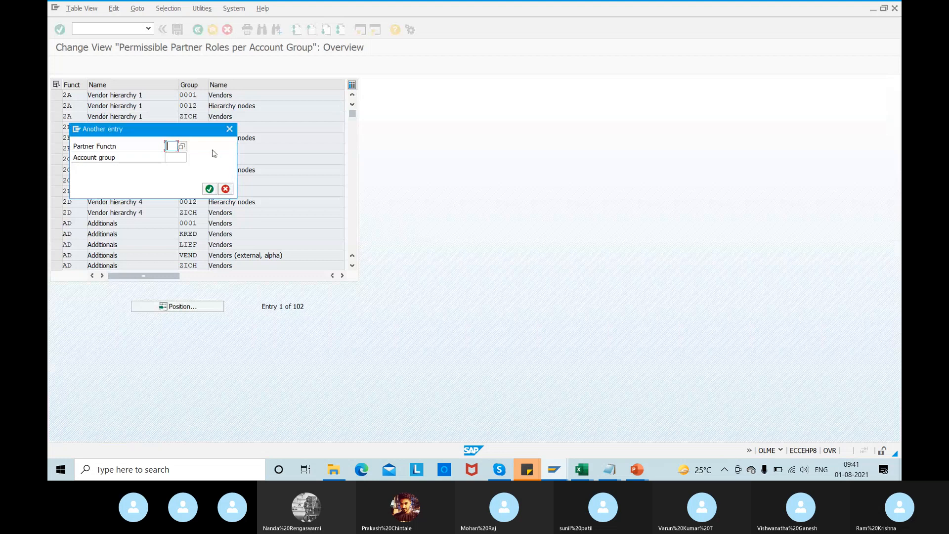
pyautogui.press('Tab')
pyautogui.write('KRED')
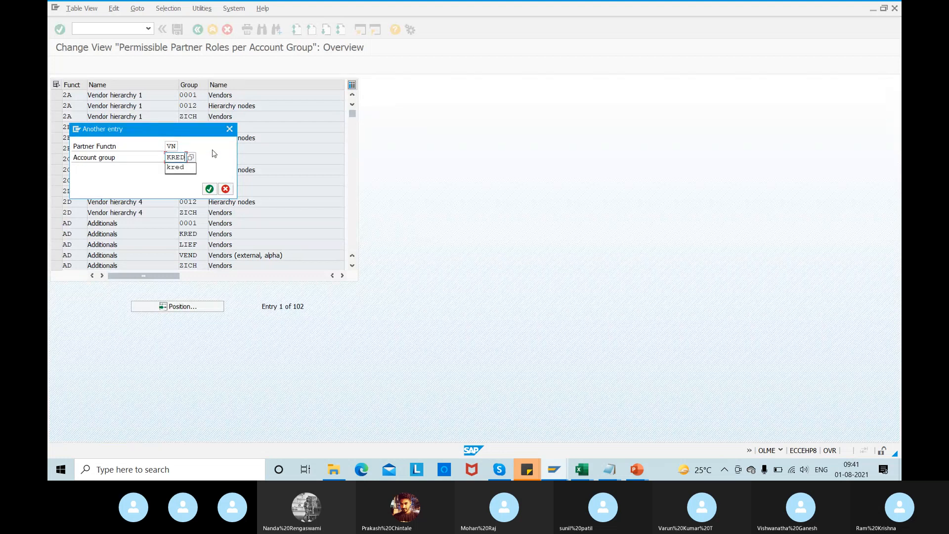
pyautogui.press('Return')
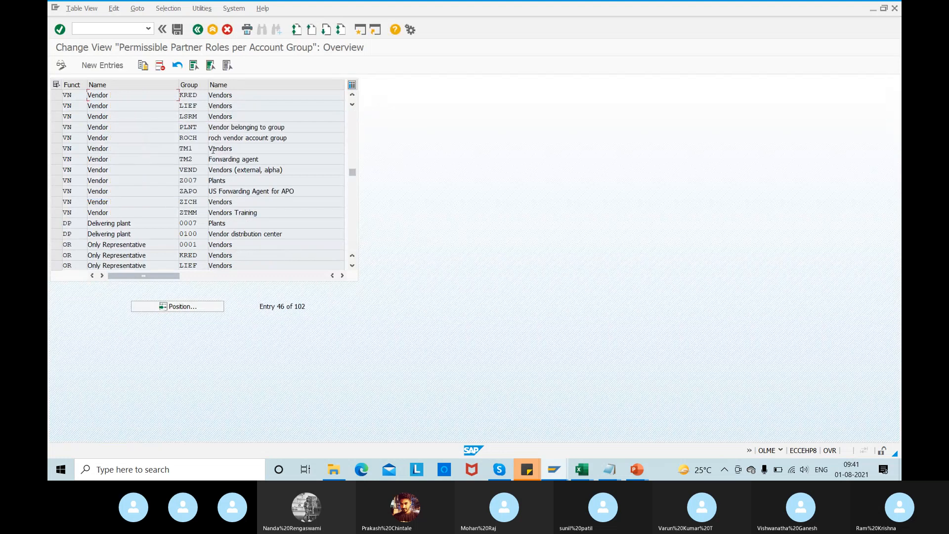
pyautogui.click(163, 305)
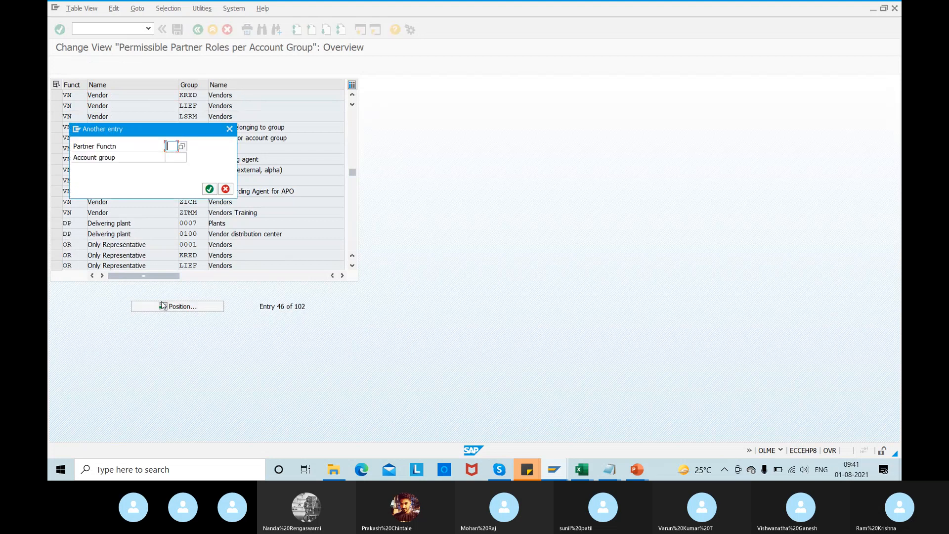
pyautogui.write('VN')
pyautogui.press('Tab')
pyautogui.write('KRED')
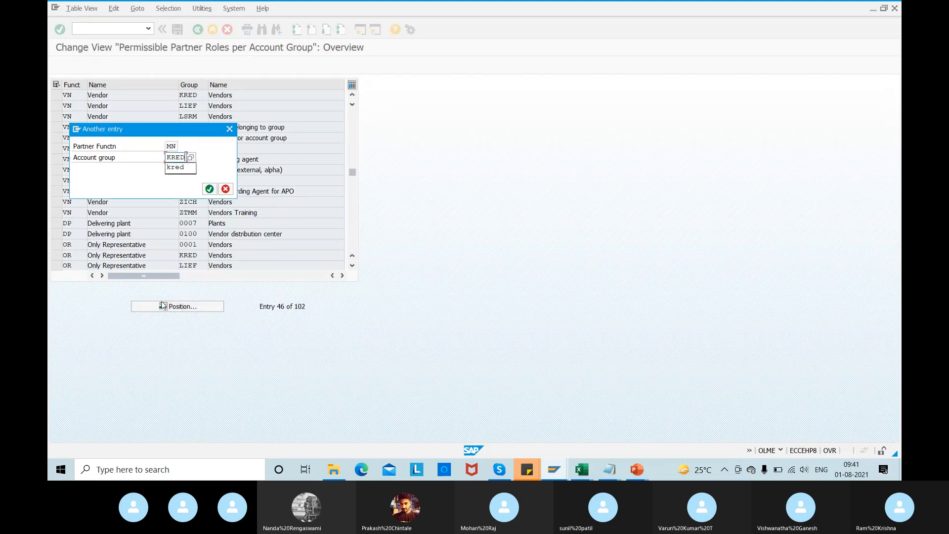
pyautogui.press('Return')
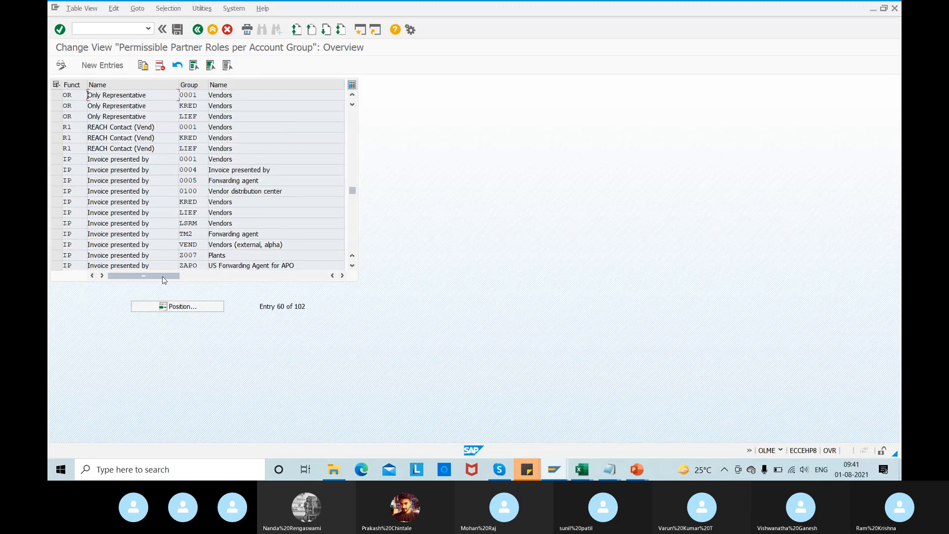
# - Add partner function MN for account group KRED, save it to the proposed customizing request, and return to the overview
pyautogui.click(95, 65)
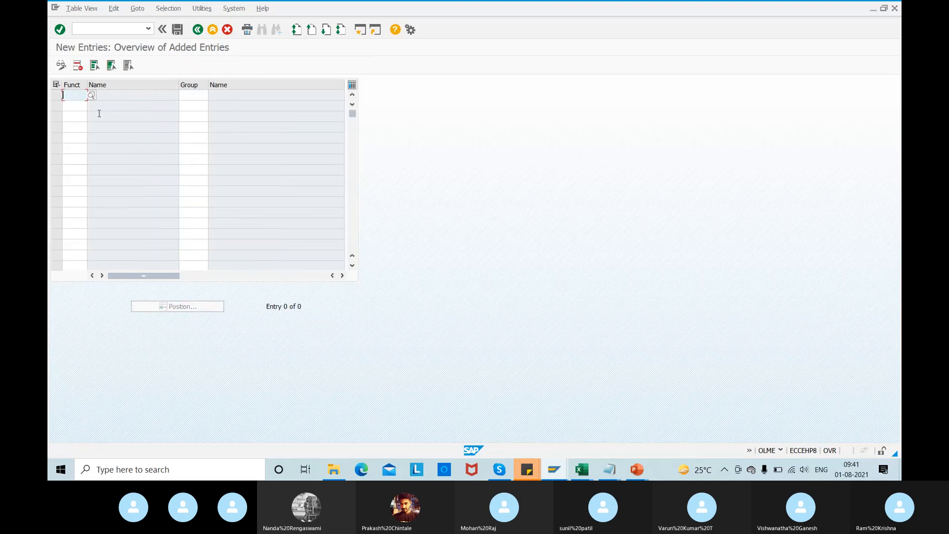
pyautogui.write('MN')
pyautogui.press('Tab')
pyautogui.write('KRED')
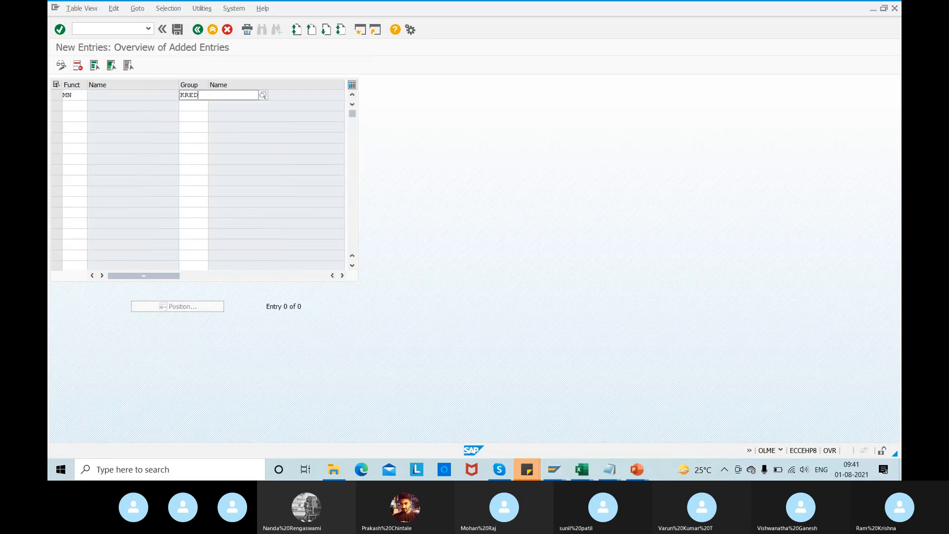
pyautogui.press('Return')
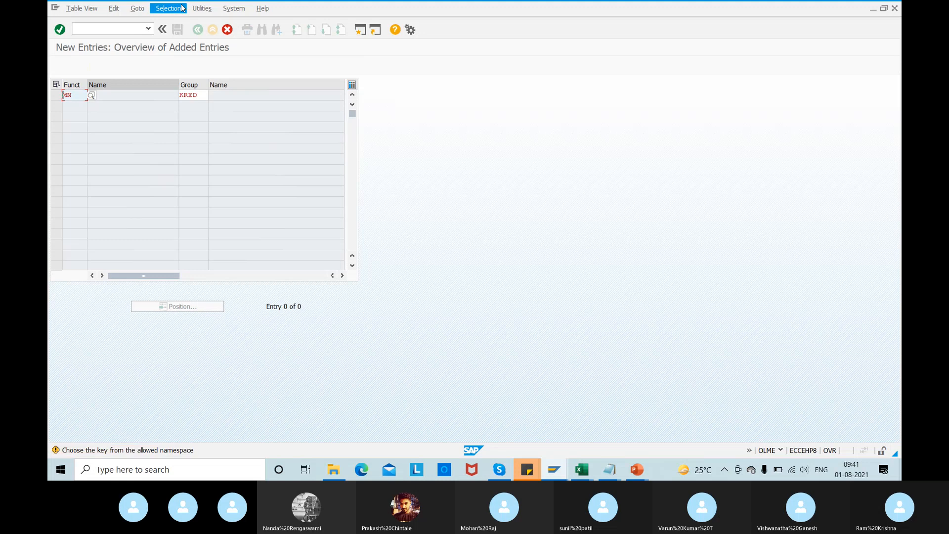
pyautogui.press('Return')
pyautogui.click(179, 30)
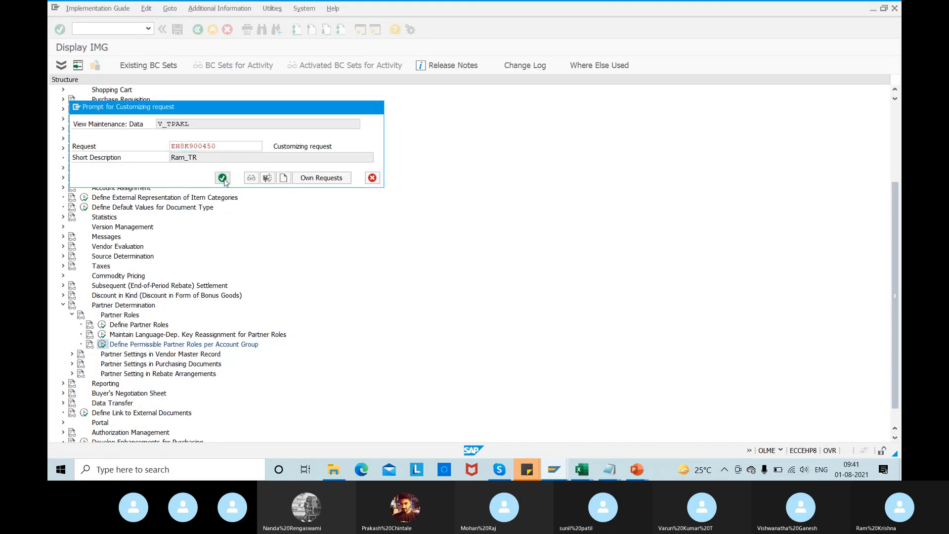
pyautogui.click(222, 178)
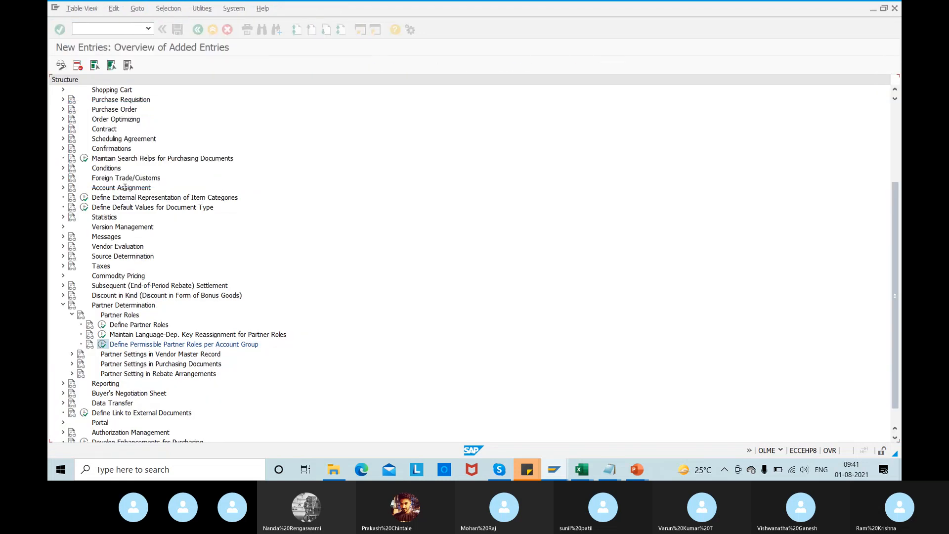
pyautogui.click(198, 29)
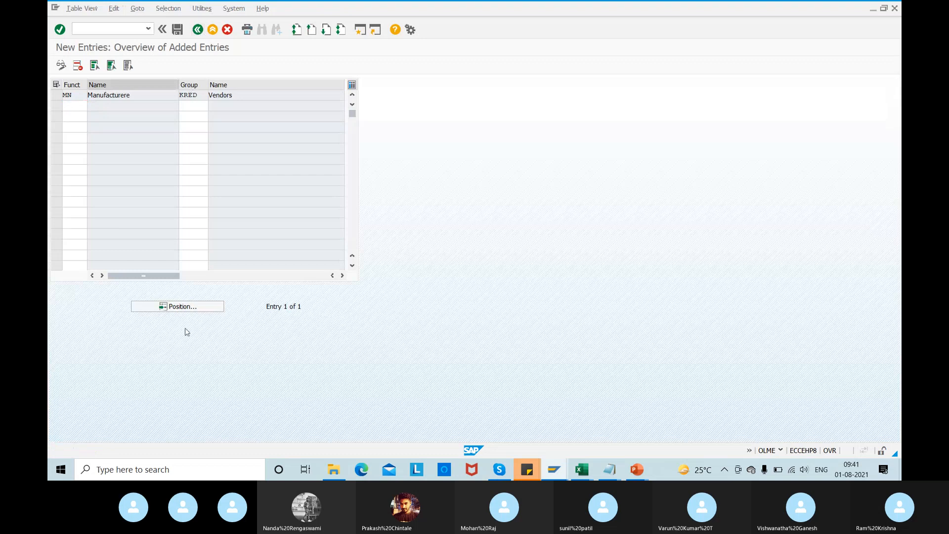
# - Look up the partner functions OA and GS for account group KRED in the permissible roles list
pyautogui.click(166, 307)
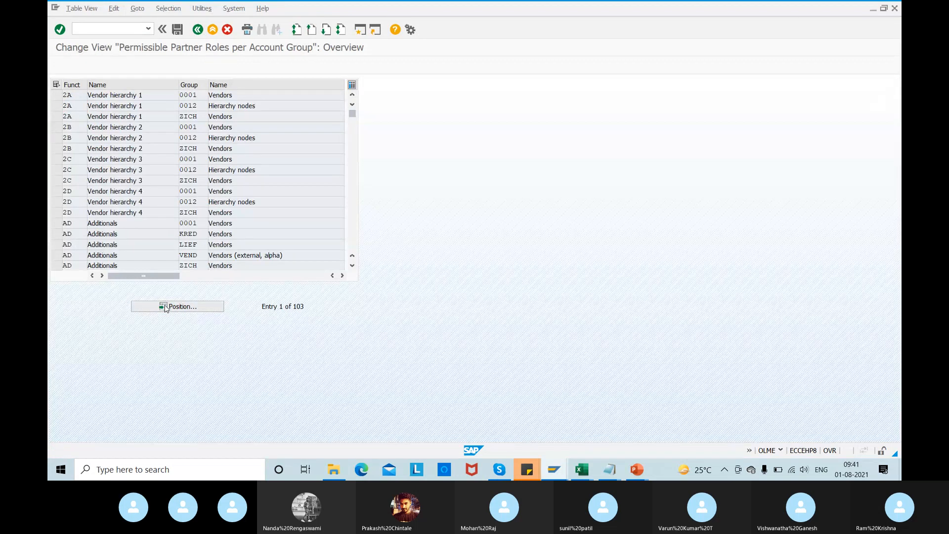
pyautogui.write('OA')
pyautogui.press('Tab')
pyautogui.write('KR')
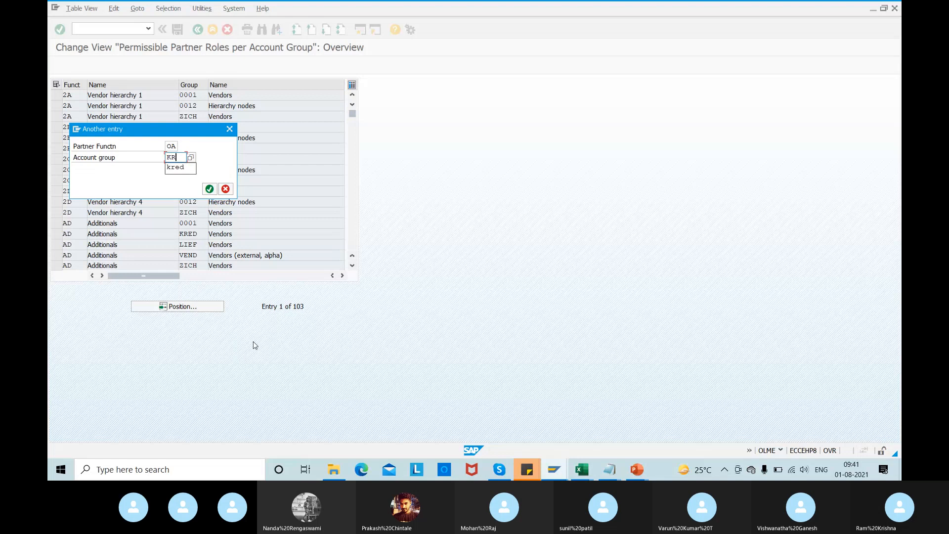
pyautogui.write('ED')
pyautogui.press('Return')
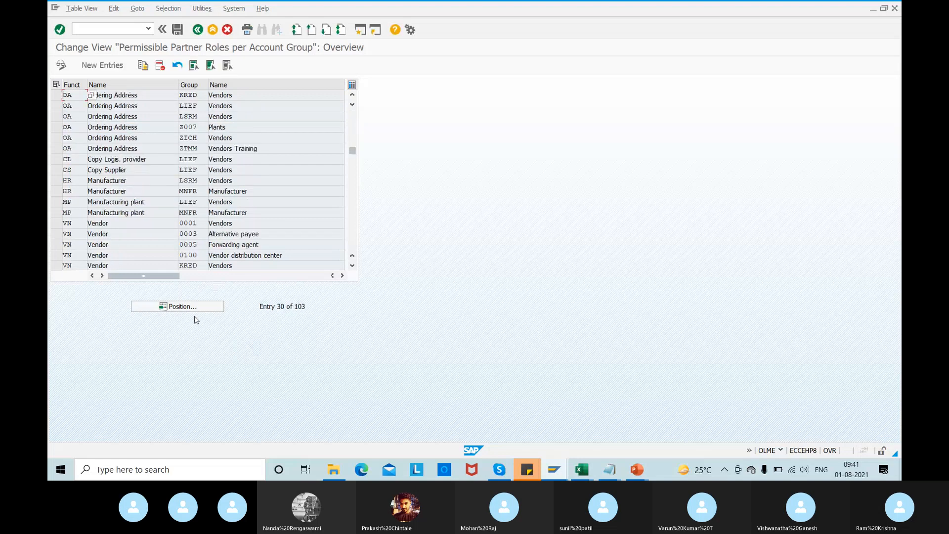
pyautogui.click(181, 306)
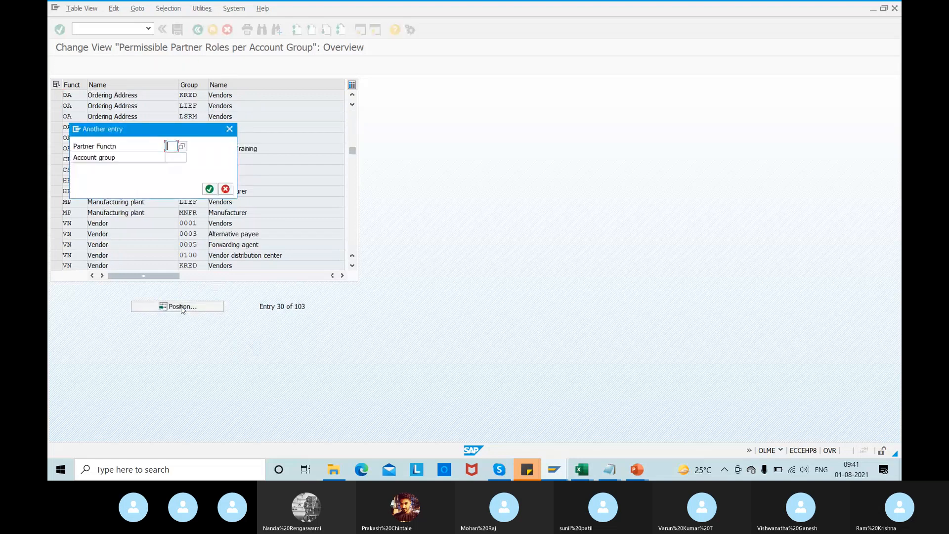
pyautogui.write('GS')
pyautogui.press('Tab')
pyautogui.write('KRED')
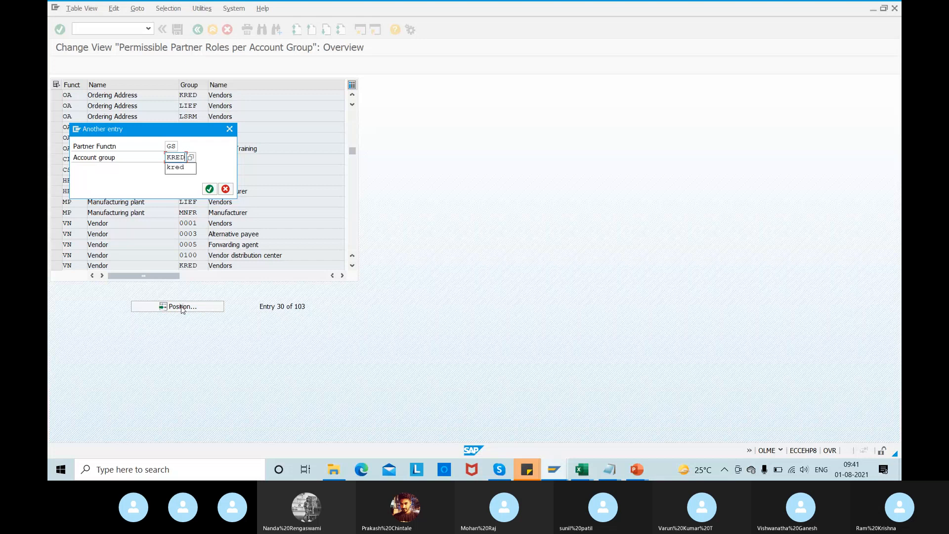
pyautogui.press('Return')
# - Look up the partner function IV for account group KRED in the permissible roles list
pyautogui.click(179, 309)
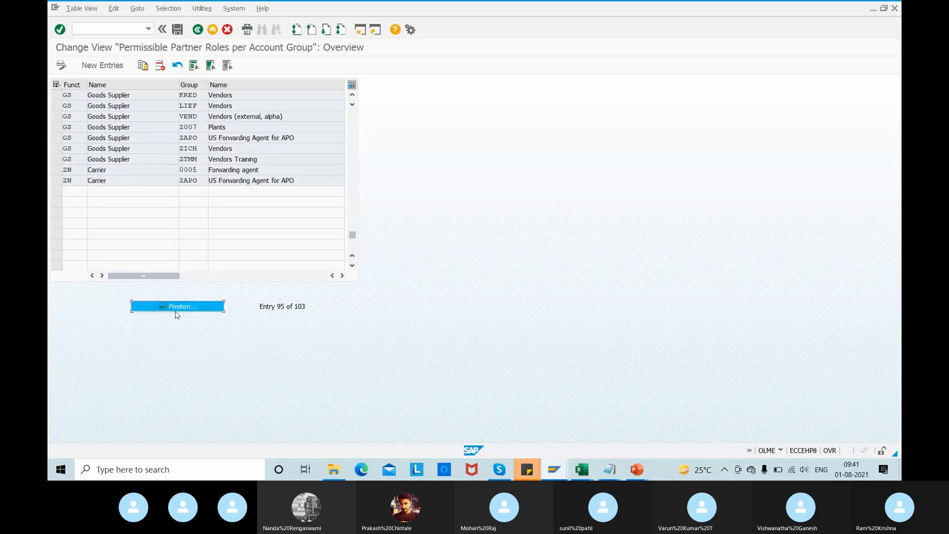
pyautogui.write('I')
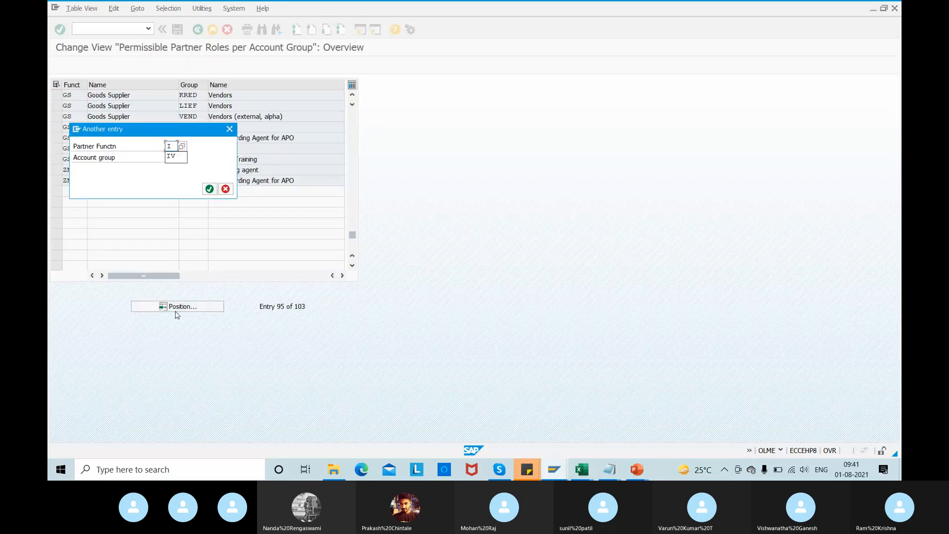
pyautogui.write('V')
pyautogui.press('Tab')
pyautogui.write('KRED')
pyautogui.press('Return')
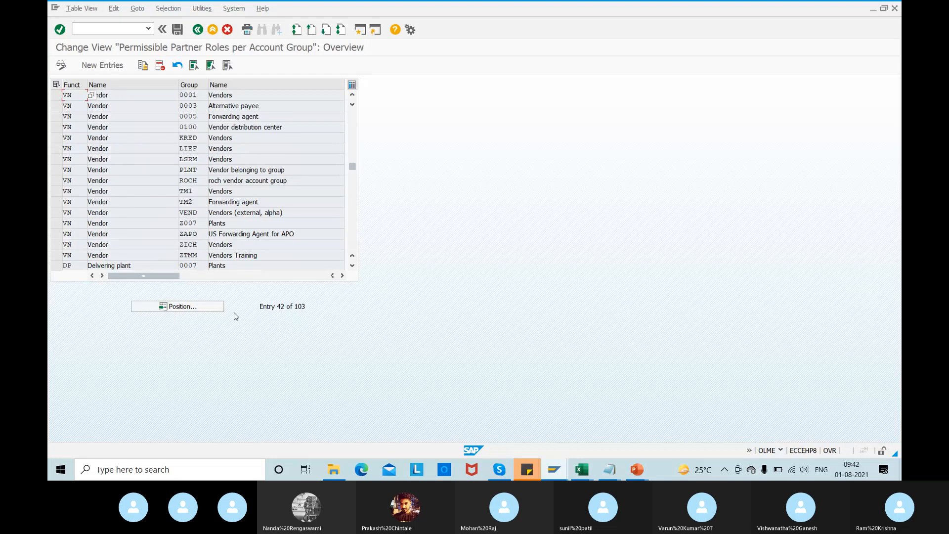
# - Add partner function IV for account group KRED, save the entry, and return to the implementation guide
pyautogui.click(107, 67)
pyautogui.write('I')
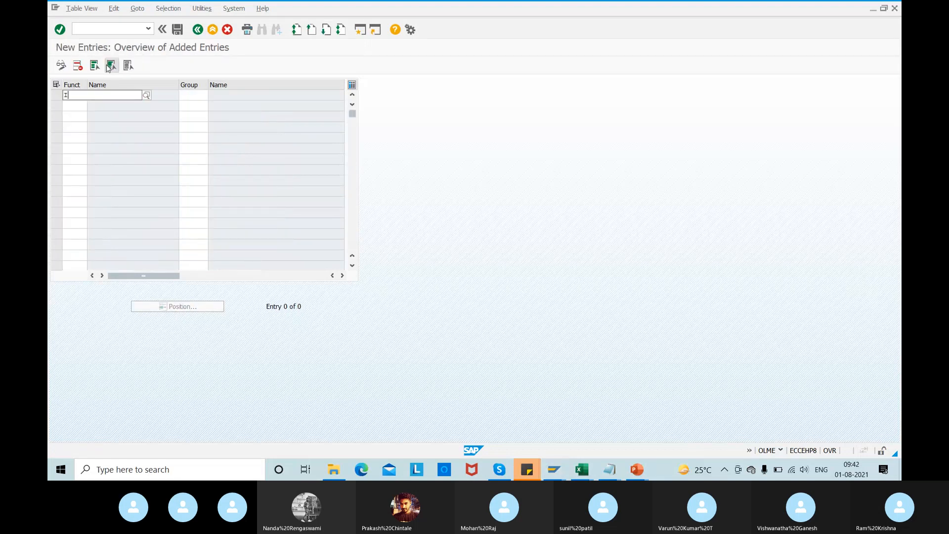
pyautogui.write('V')
pyautogui.press('Tab')
pyautogui.write('KRED')
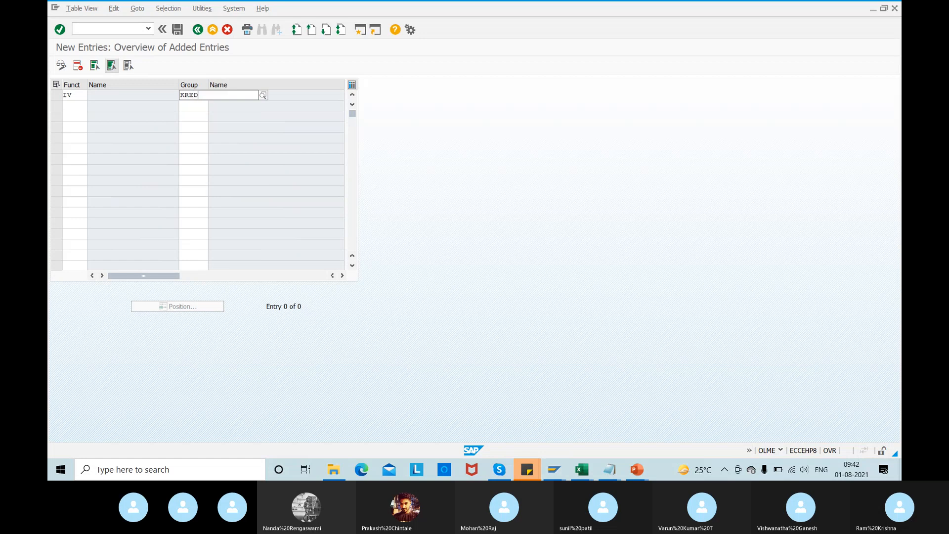
pyautogui.press('Return')
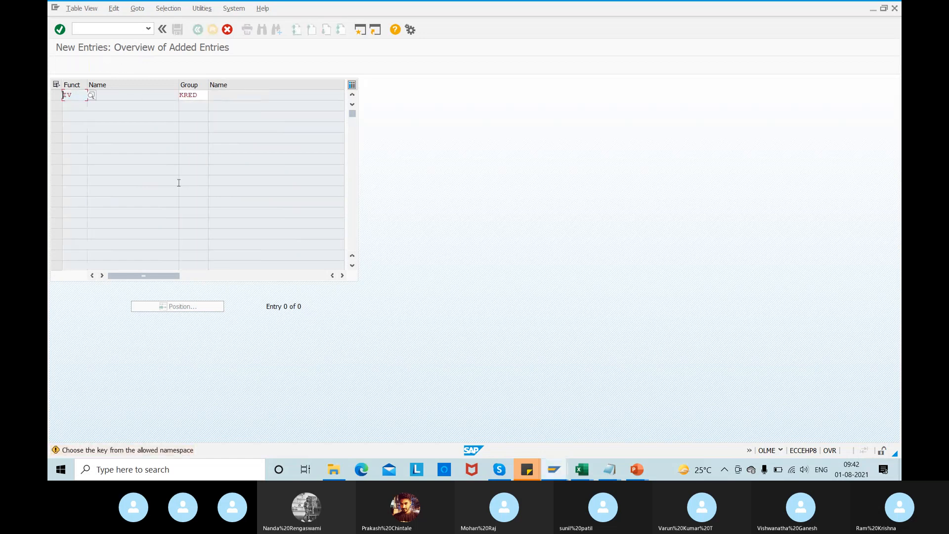
pyautogui.doubleClick(204, 96)
pyautogui.click(177, 29)
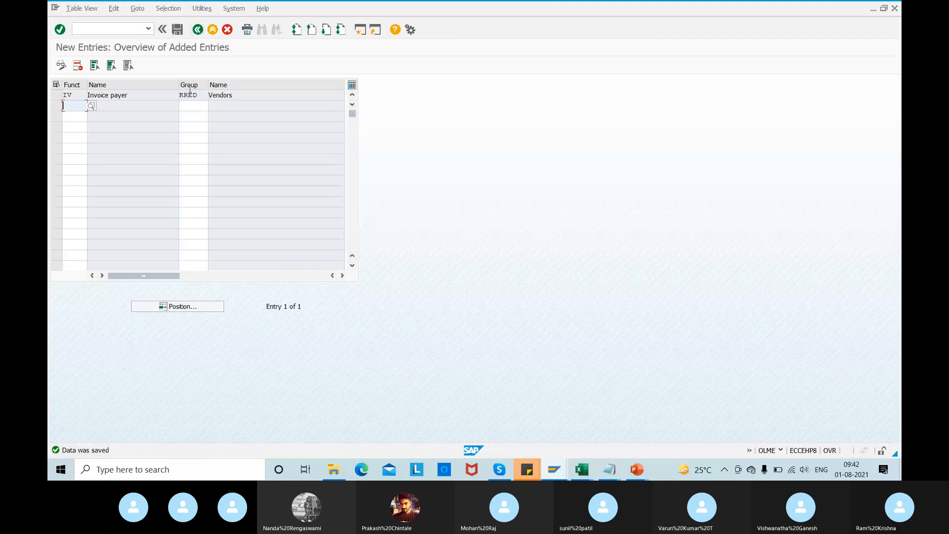
pyautogui.click(197, 29)
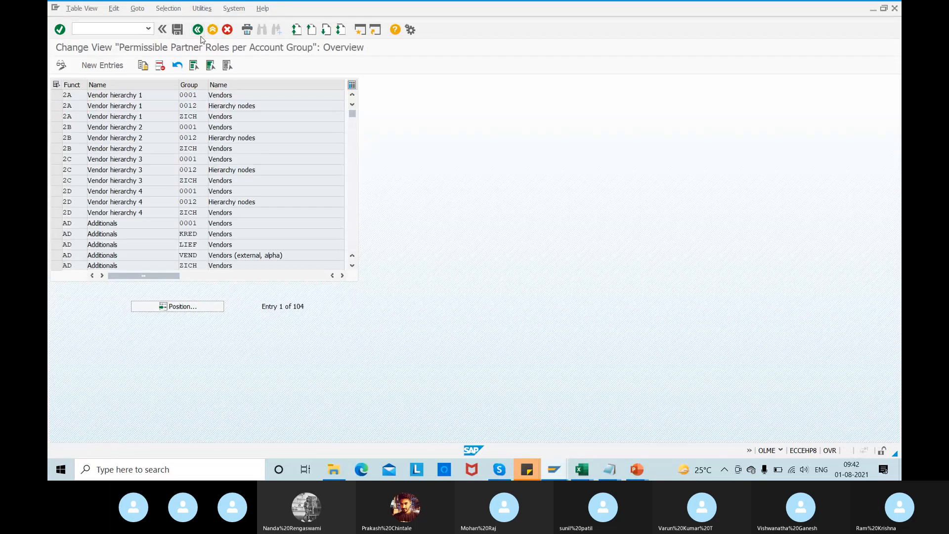
pyautogui.click(198, 31)
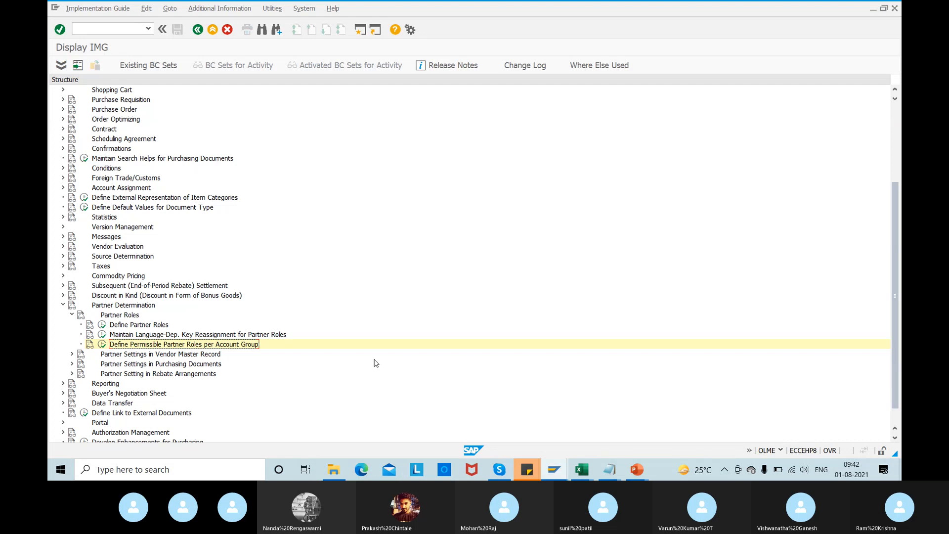
# - Switch to the other SAP session with the Create Purchase Order screen
pyautogui.hotkey('alt', 'Tab')
pyautogui.hotkey('alt', 'Tab')
pyautogui.hotkey('alt', 'Tab')
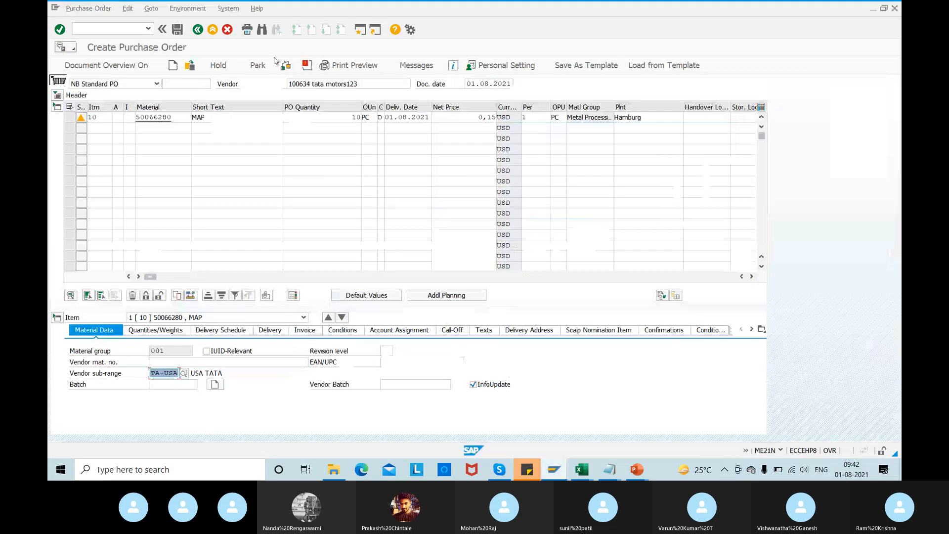
pyautogui.click(108, 27)
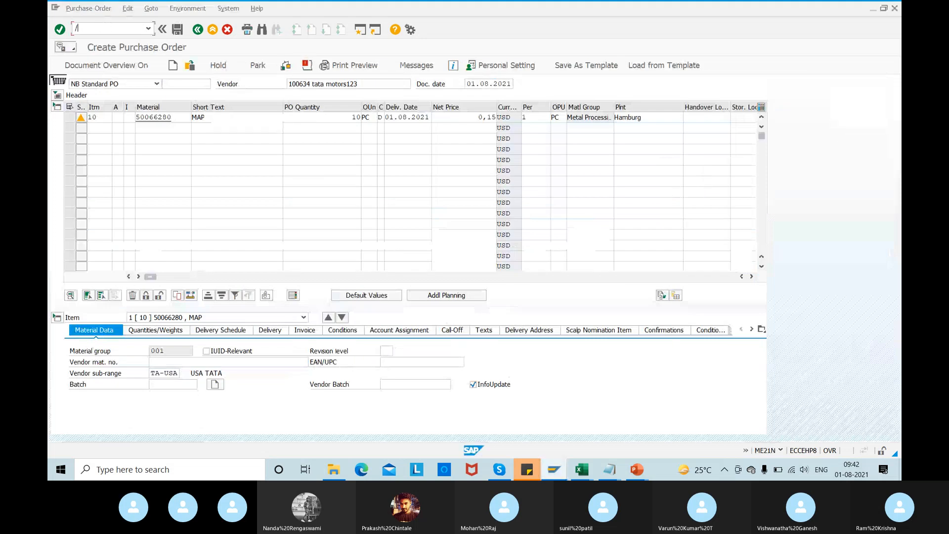
pyautogui.write('/nxk01')
pyautogui.press('Return')
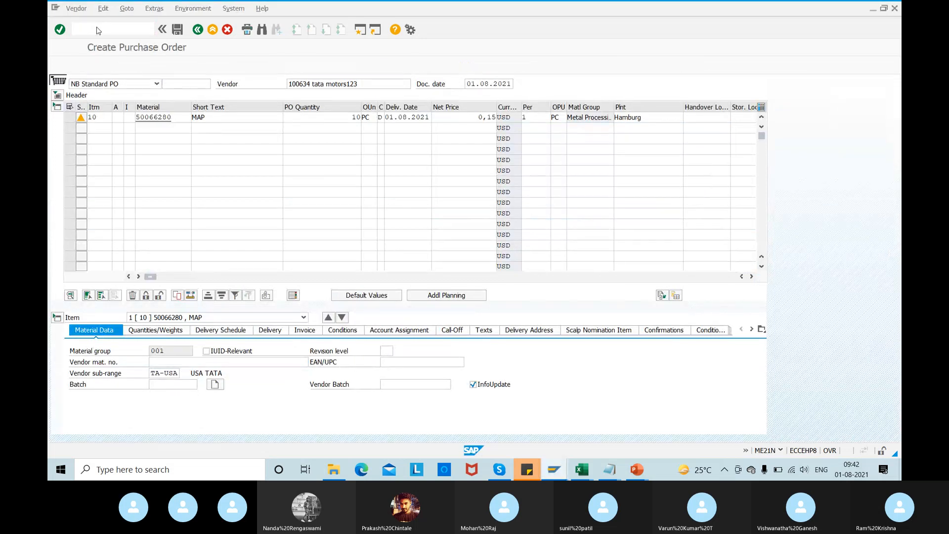
pyautogui.press('Return')
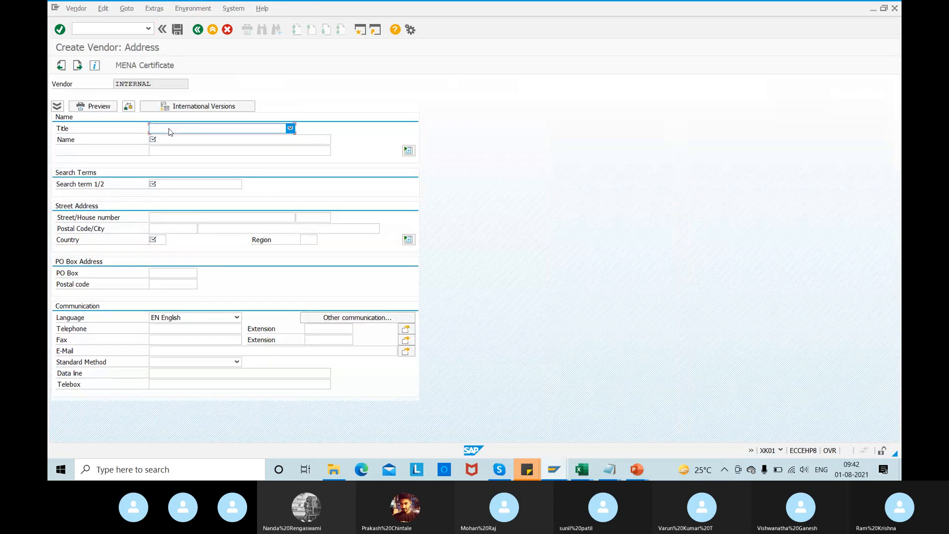
# - Run transaction XK02 and open the first suggested vendor from the entry history, with Partner functions selected alongside Purchasing data
pyautogui.click(104, 29)
pyautogui.write('/n')
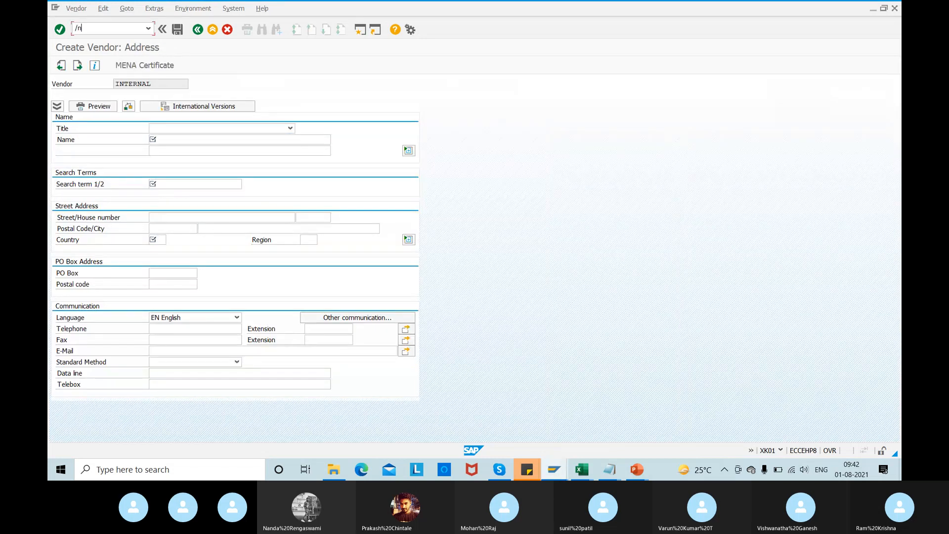
pyautogui.write('xk02')
pyautogui.press('Return')
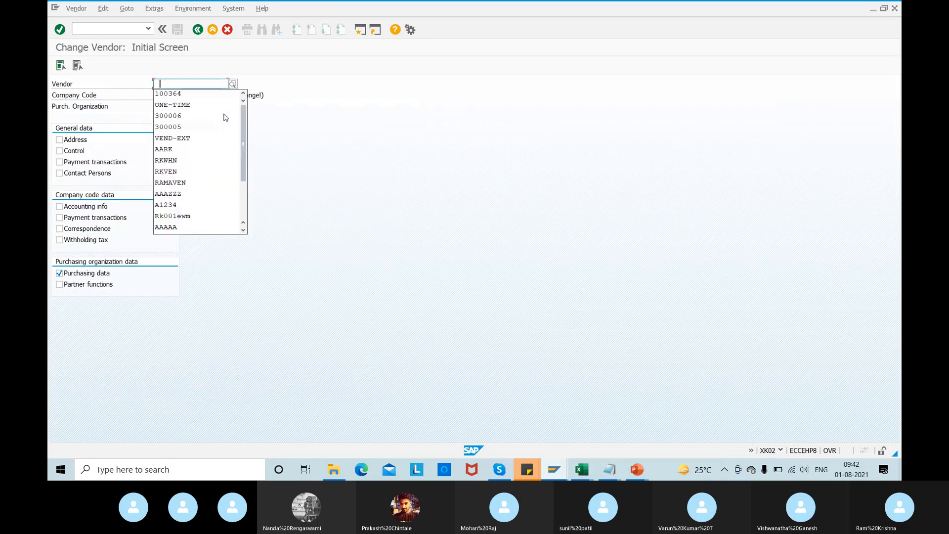
pyautogui.press('Down')
pyautogui.press('Return')
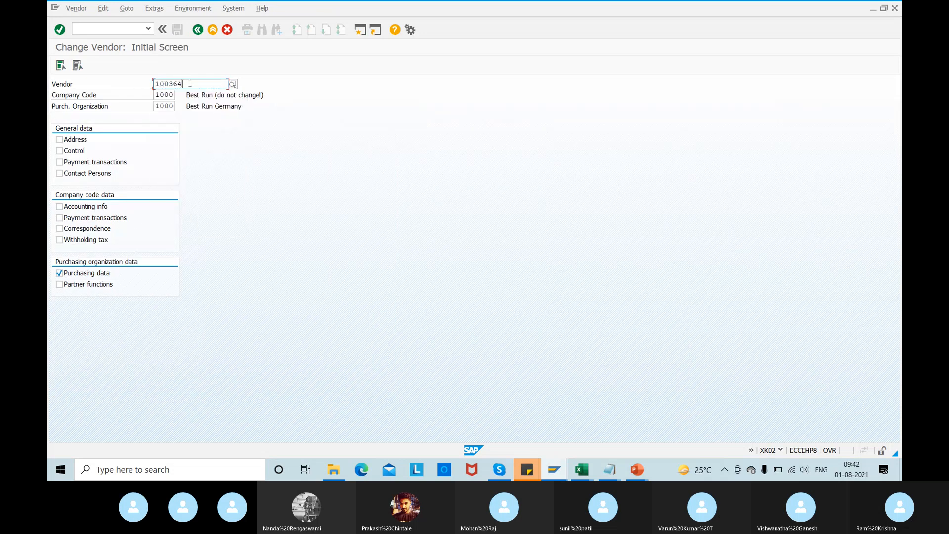
pyautogui.click(59, 285)
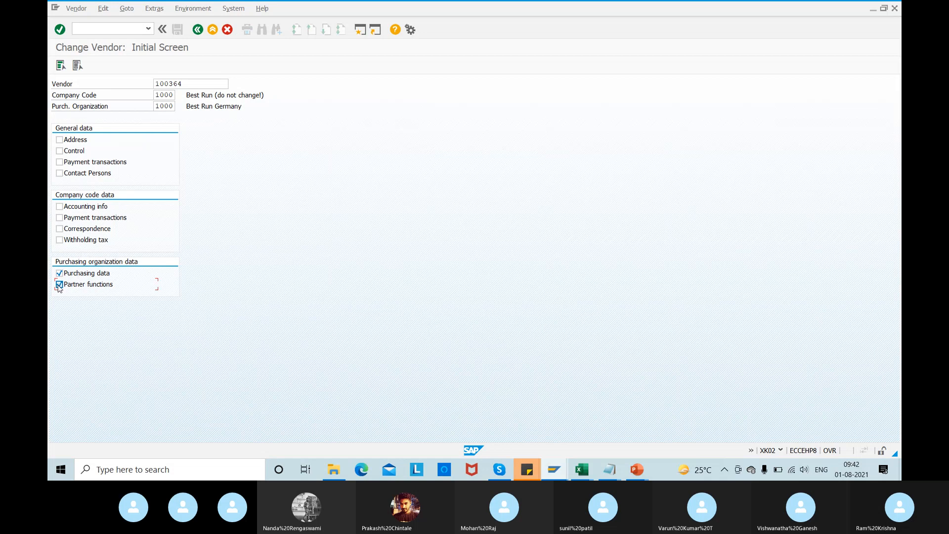
pyautogui.press('Return')
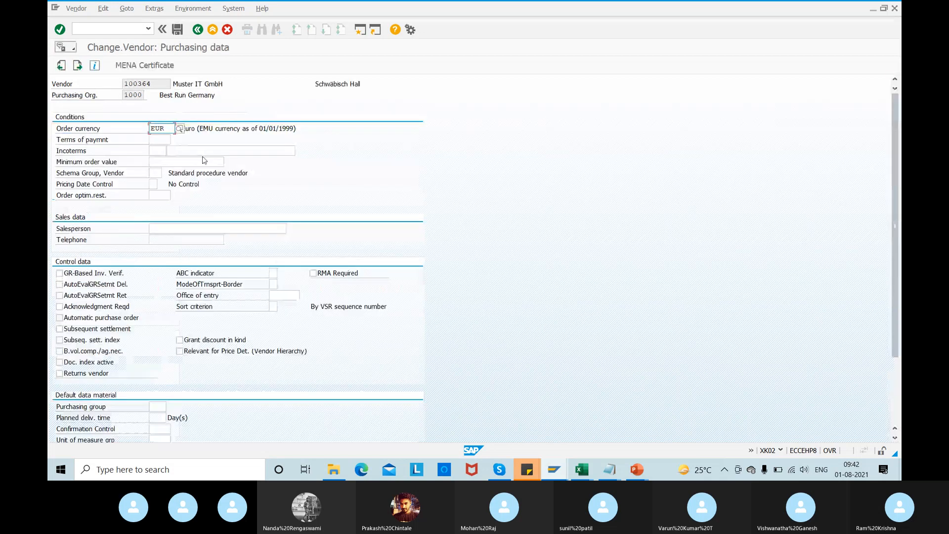
# - Check the vendor's Partner functions screen, leave the vendor record, and switch back to the implementation guide session
pyautogui.press('Return')
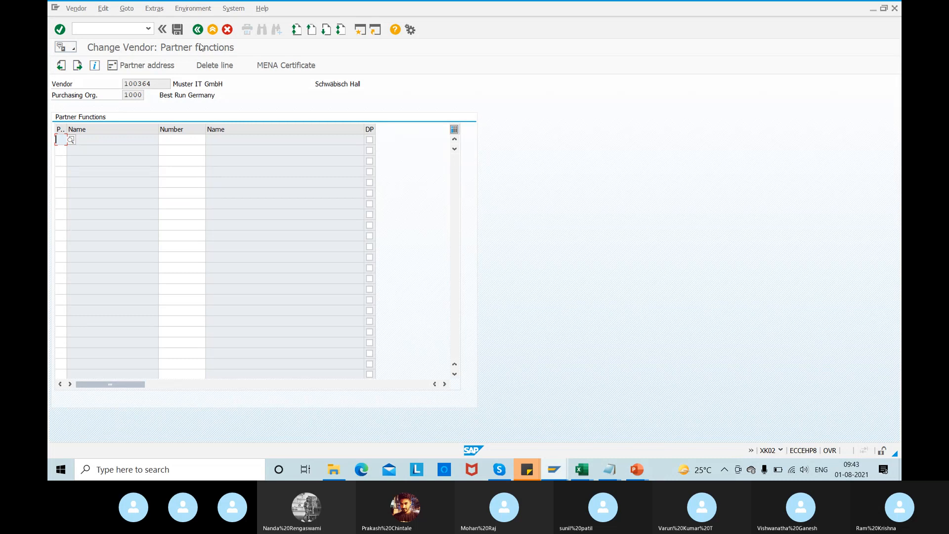
pyautogui.click(226, 31)
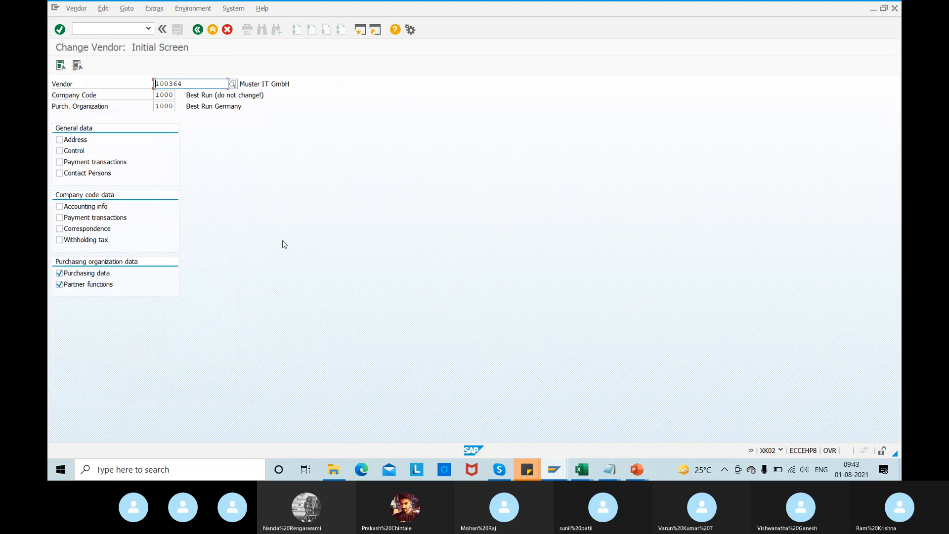
pyautogui.hotkey('alt', 'Tab')
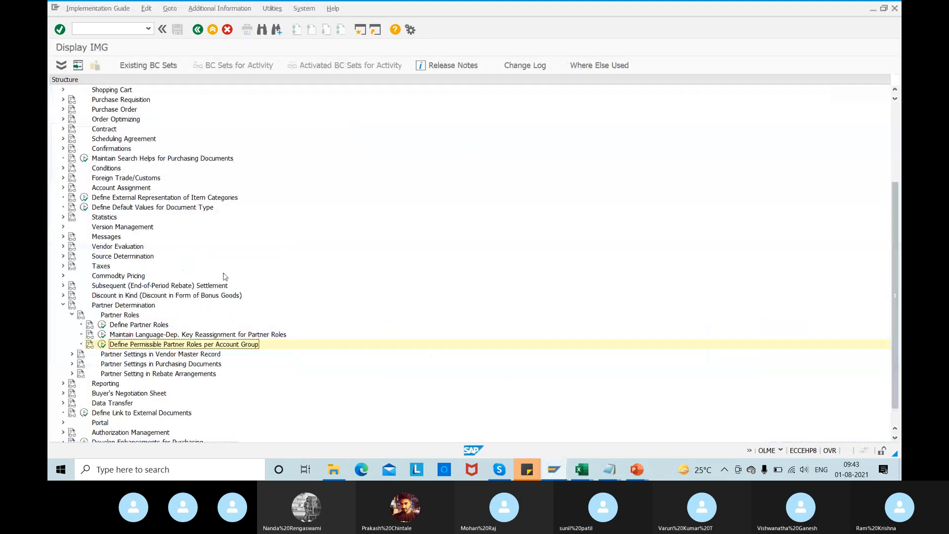
# - Open Define Partner Schemas under Partner Settings in Vendor Master Record
pyautogui.click(71, 316)
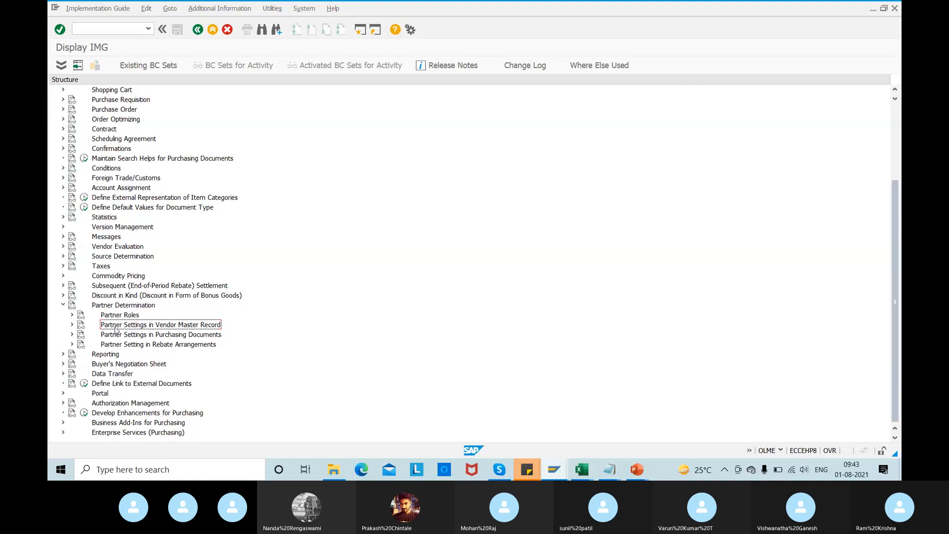
pyautogui.click(72, 326)
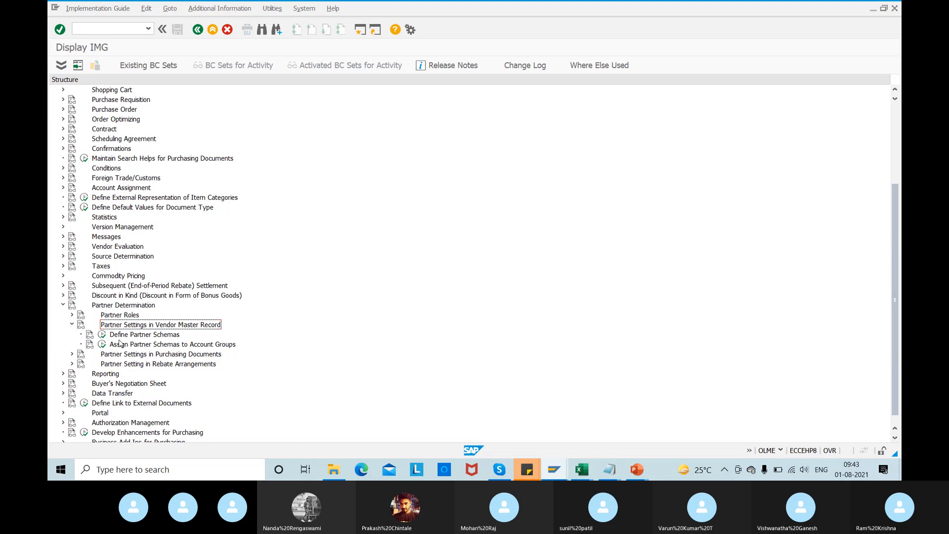
pyautogui.click(103, 335)
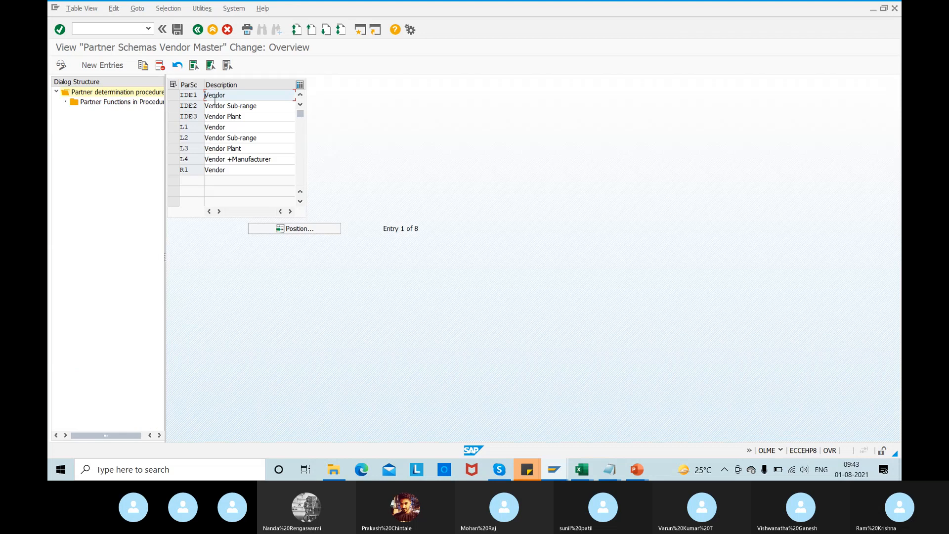
# - Create partner schema RK01 with the description "TATA vendros" and save it to the proposed customizing request
pyautogui.click(95, 66)
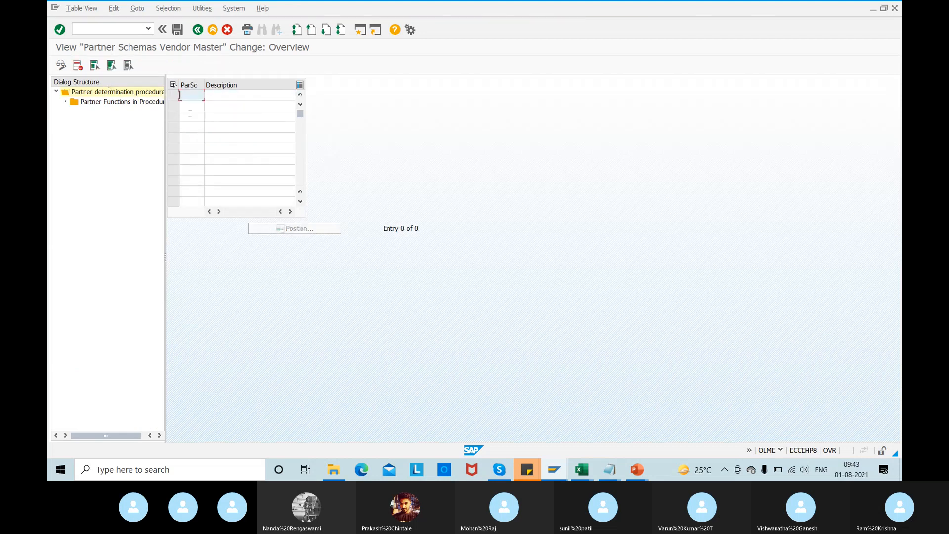
pyautogui.write('RK01')
pyautogui.press('Return')
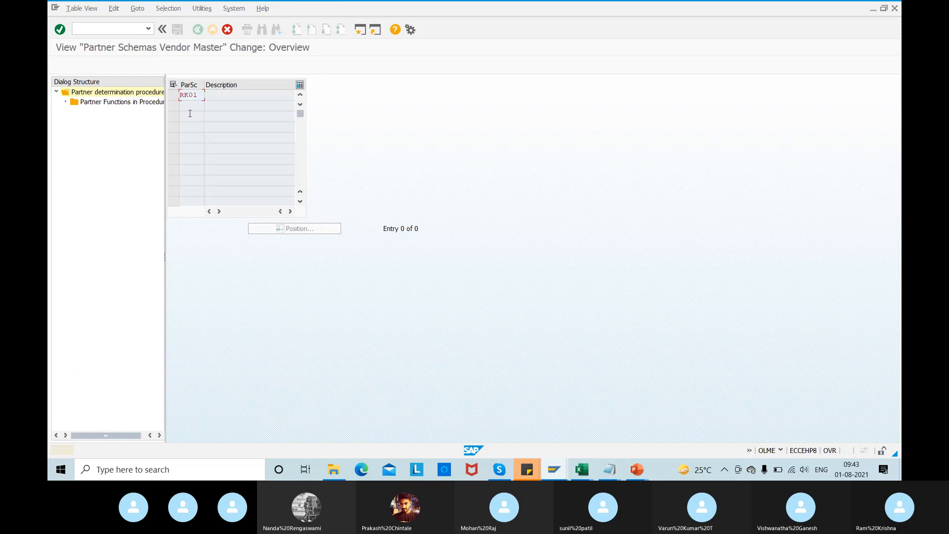
pyautogui.click(234, 96)
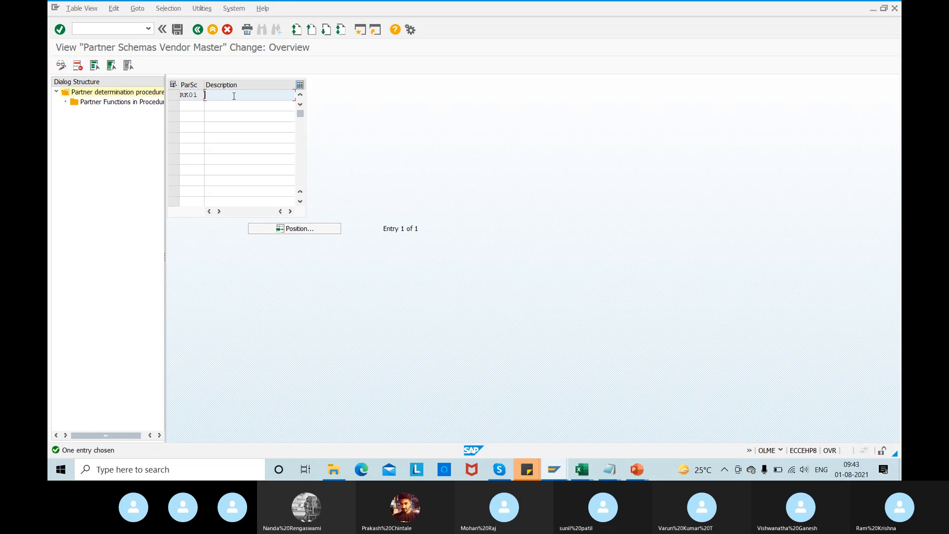
pyautogui.write('TATA vendros')
pyautogui.press('Return')
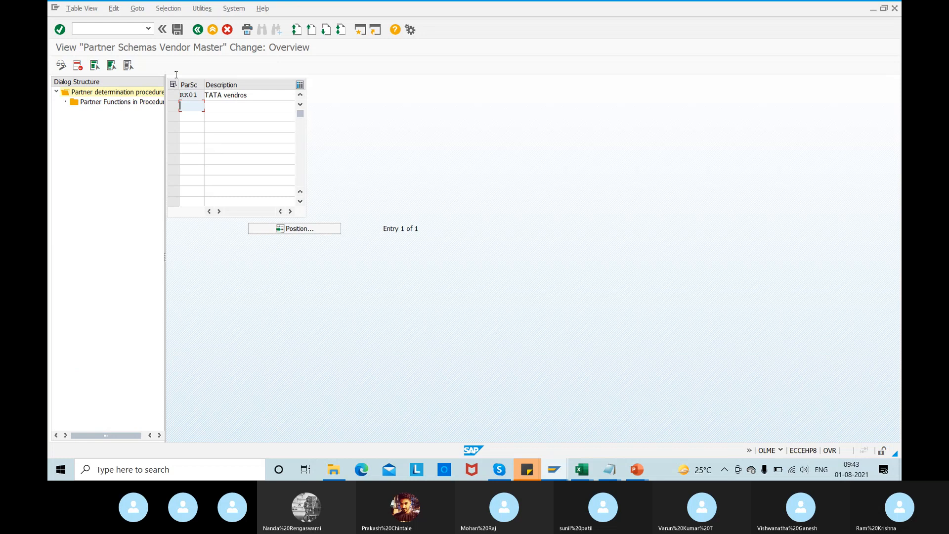
pyautogui.click(177, 29)
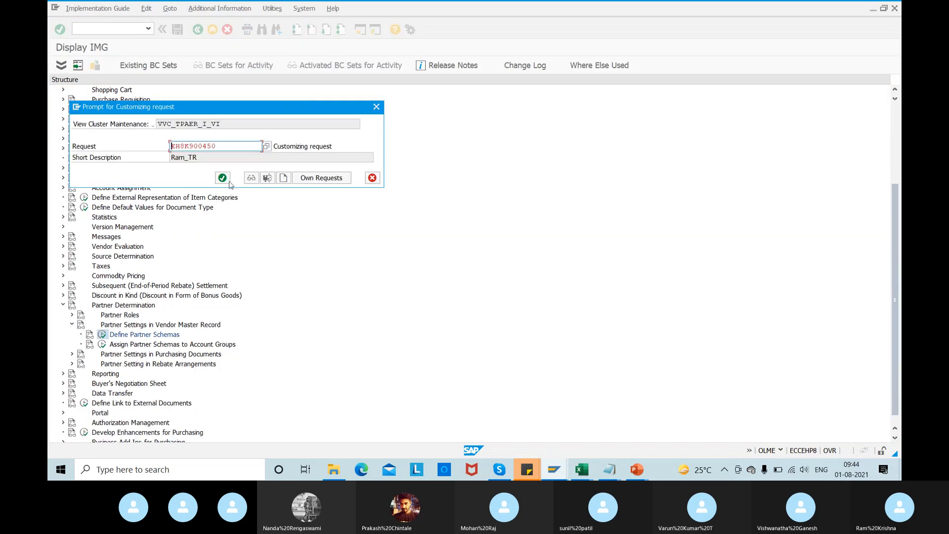
pyautogui.click(222, 177)
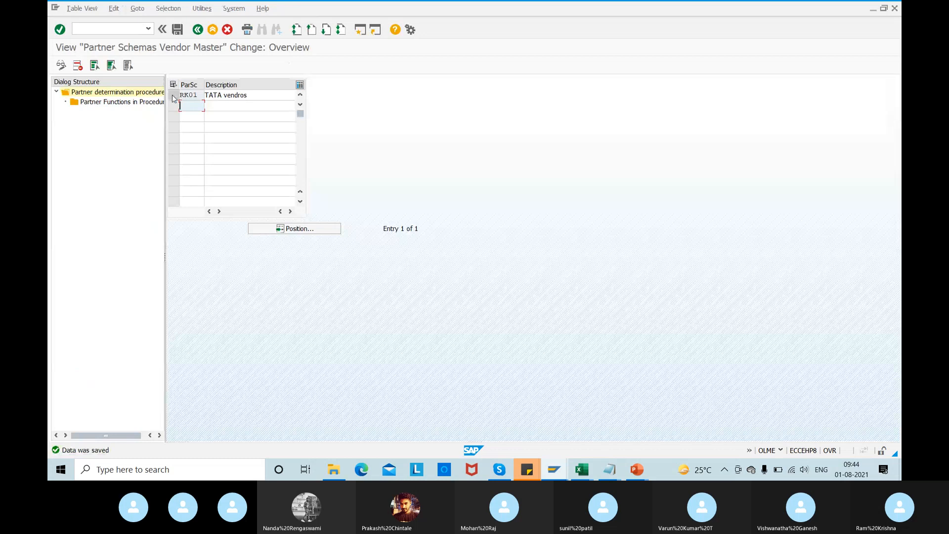
# - Open the partner functions of schema RK01 and enter OA and VN as new entries
pyautogui.click(173, 96)
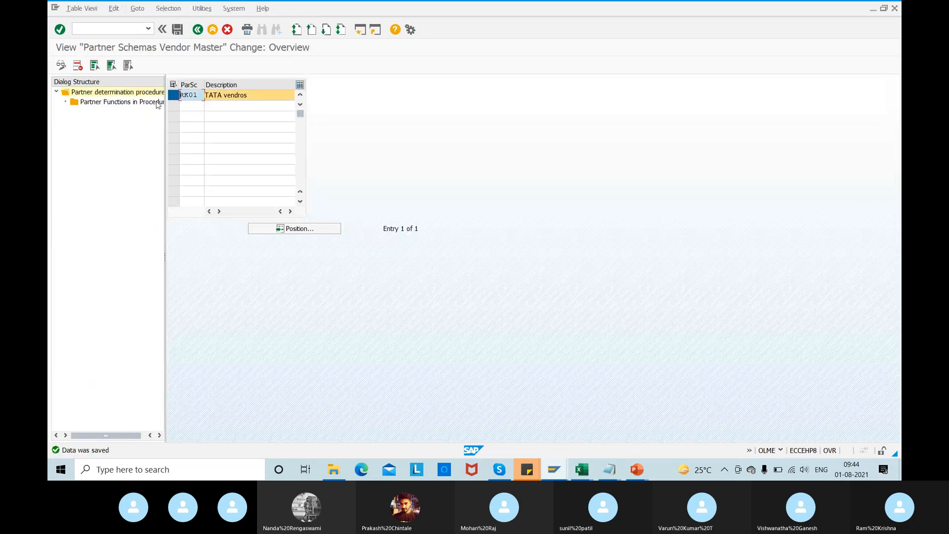
pyautogui.doubleClick(95, 103)
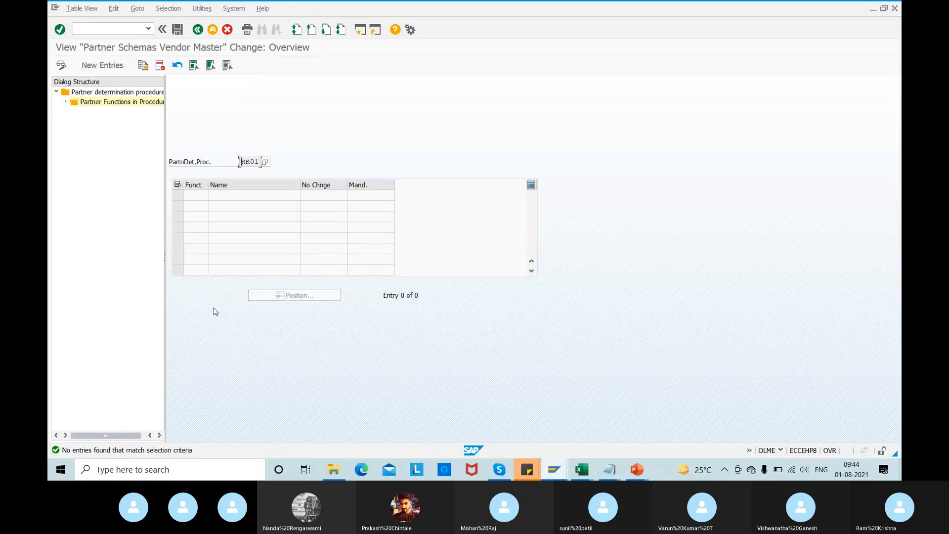
pyautogui.click(103, 65)
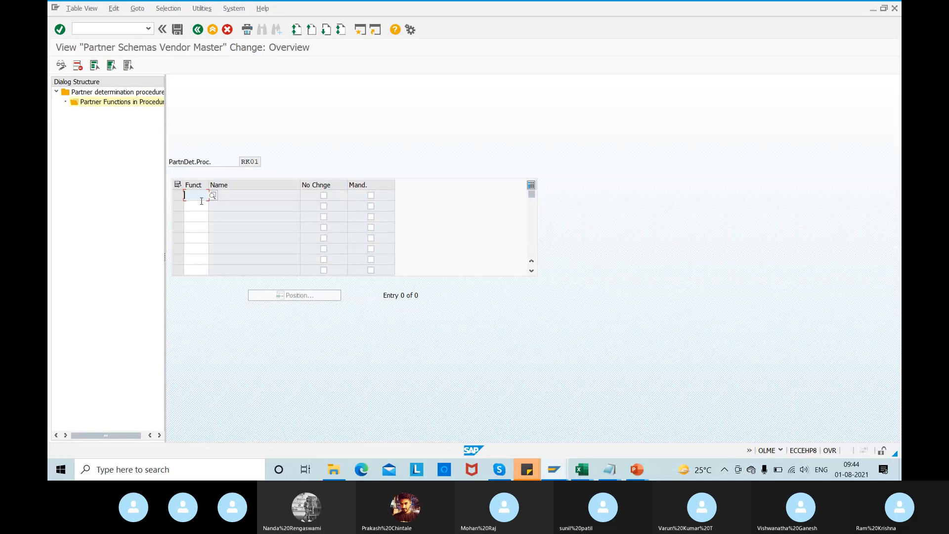
pyautogui.write('OA')
pyautogui.press('Tab')
pyautogui.press('Tab')
pyautogui.click(195, 206)
pyautogui.write('VN')
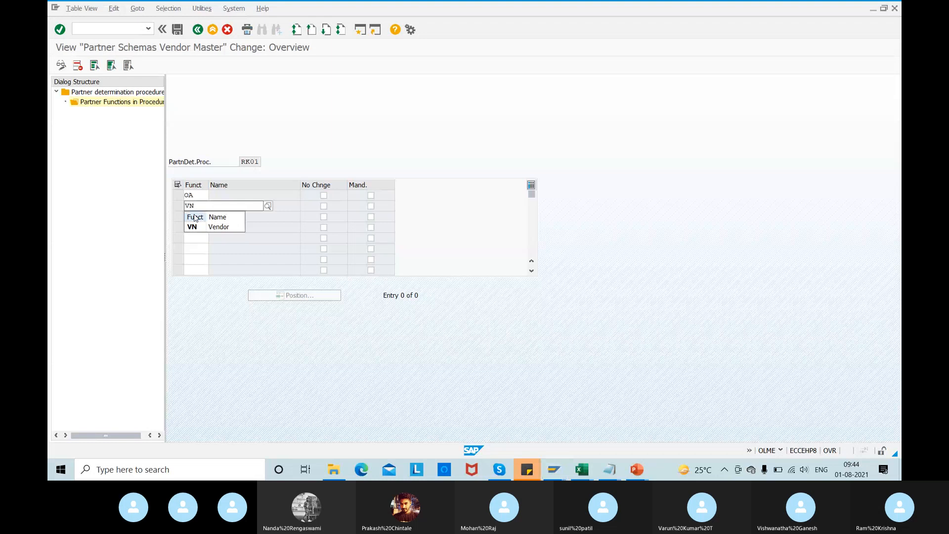
pyautogui.click(195, 228)
# - Add partner functions GS, MN and IV to schema RK01
pyautogui.click(194, 217)
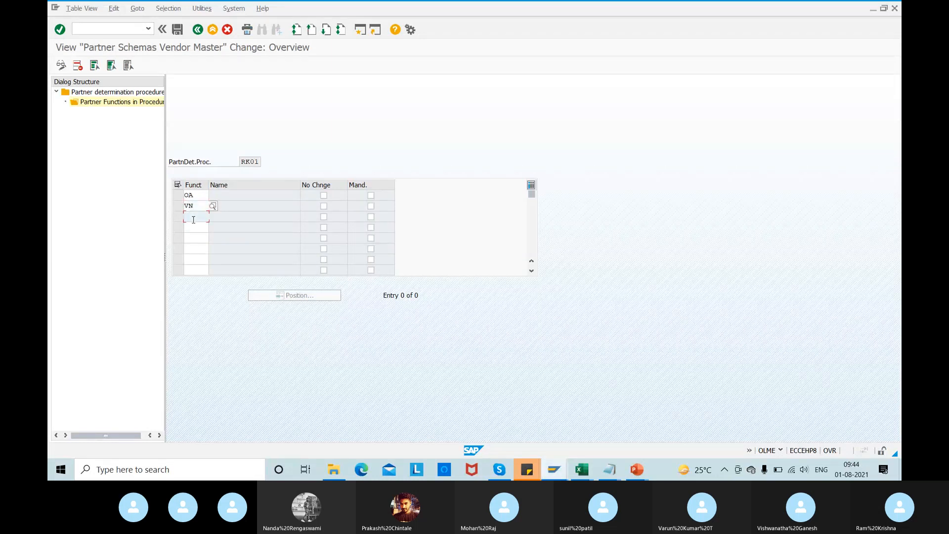
pyautogui.write('GS')
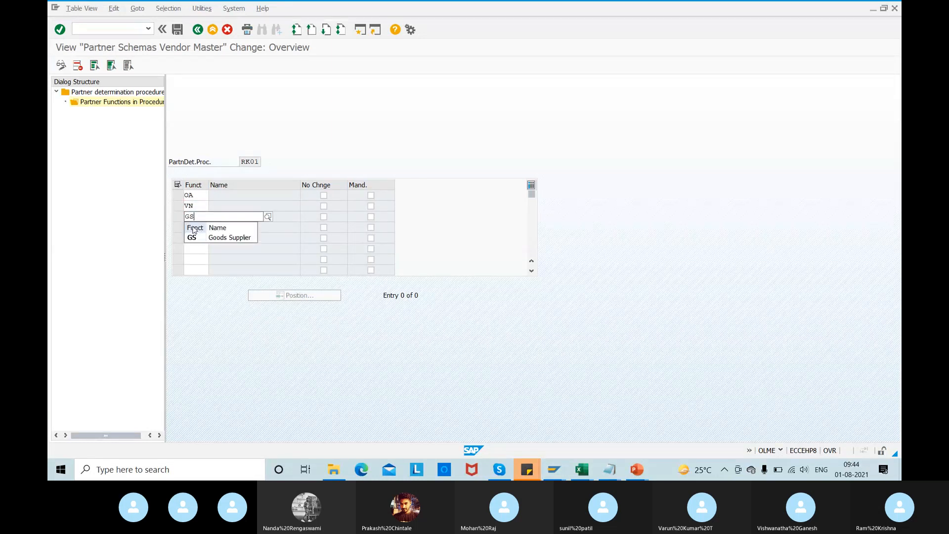
pyautogui.click(194, 235)
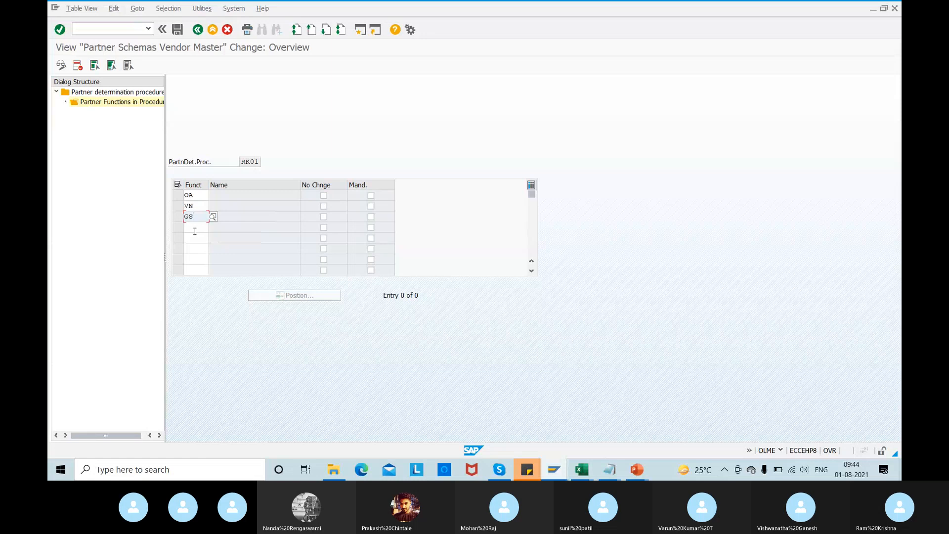
pyautogui.click(194, 228)
pyautogui.write('MN')
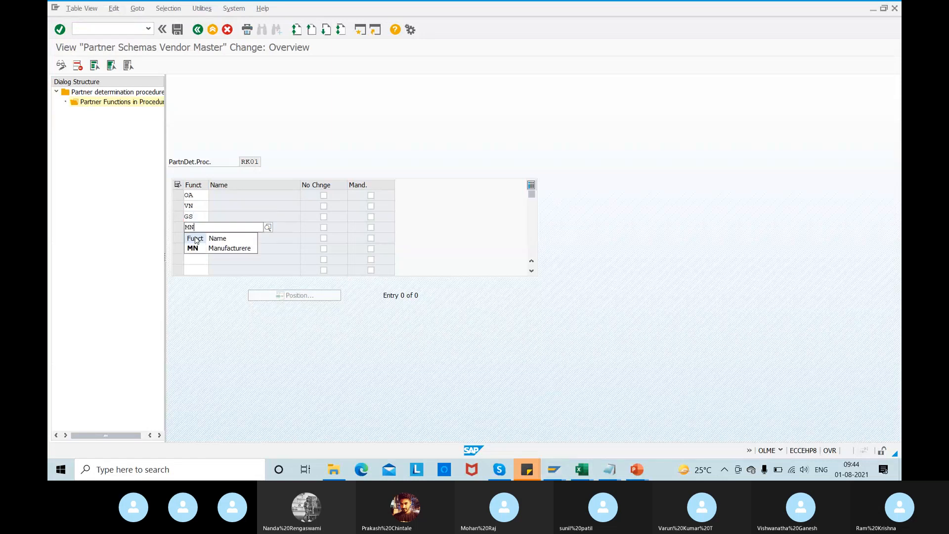
pyautogui.click(195, 248)
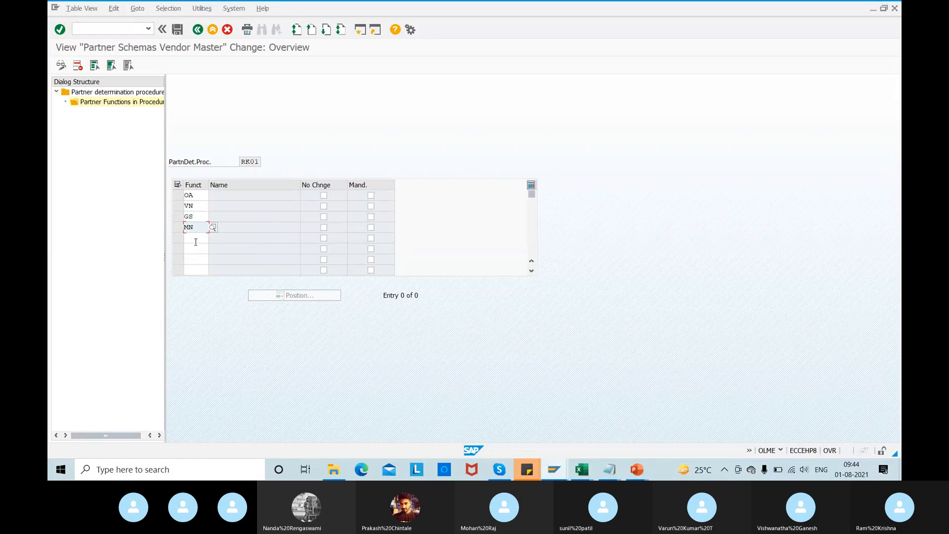
pyautogui.click(195, 240)
pyautogui.write('IV')
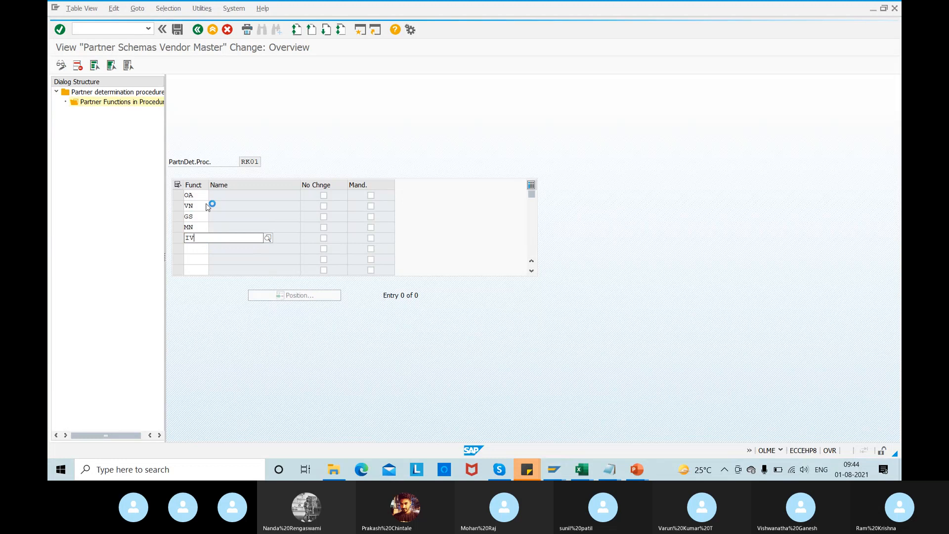
pyautogui.click(191, 259)
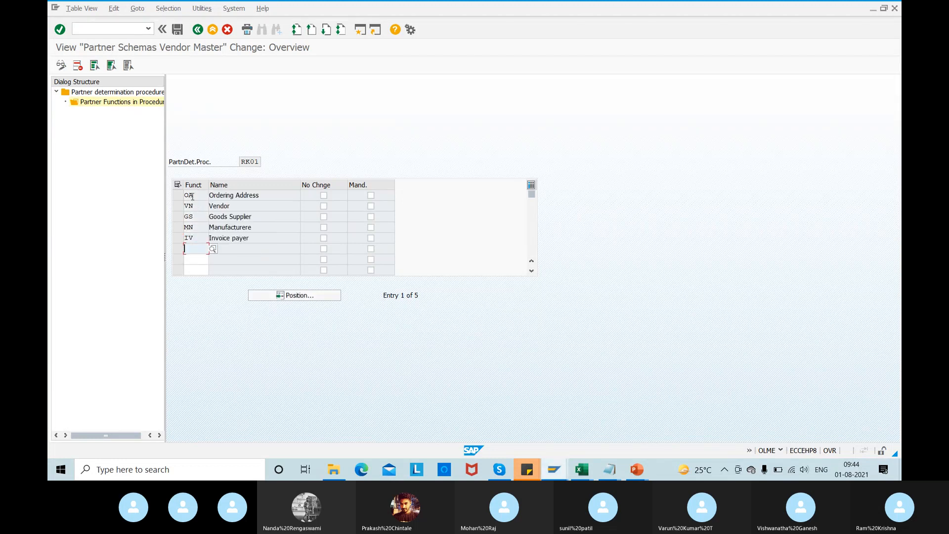
# - Check the entered partner functions against the Vendor partner functions slide in PowerPoint and return to SAP
pyautogui.hotkey('alt', 'Tab')
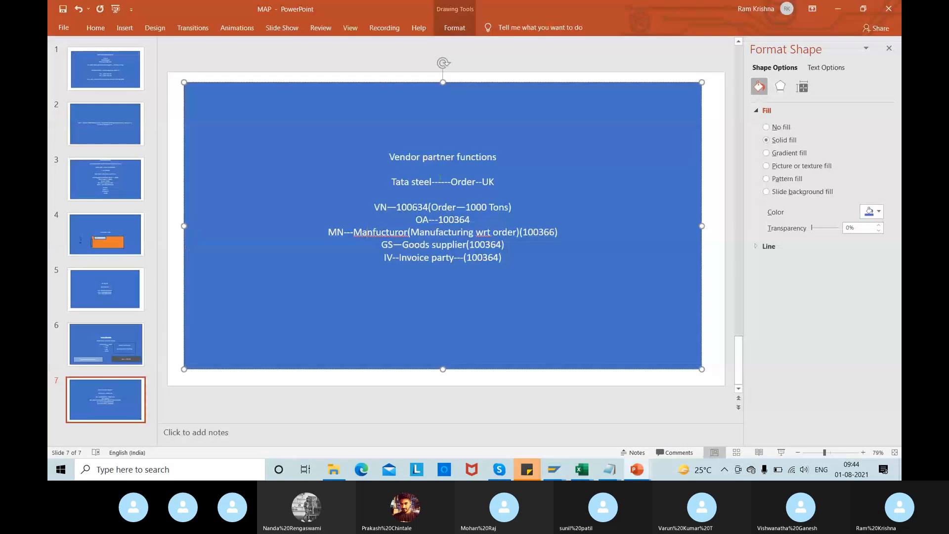
pyautogui.hotkey('alt', 'Tab')
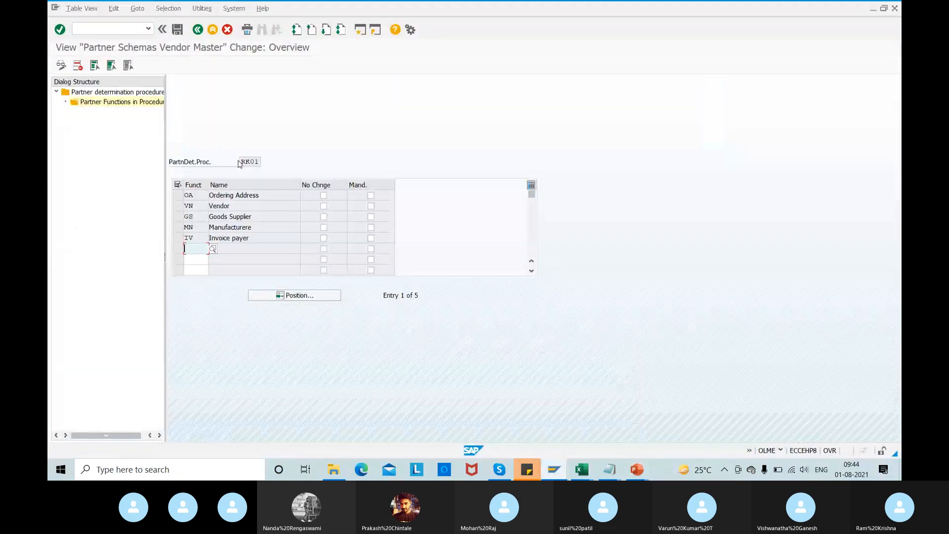
# - Save the partner functions of schema RK01 and return to the implementation guide
pyautogui.click(243, 161)
pyautogui.click(177, 30)
pyautogui.click(197, 29)
pyautogui.click(197, 29)
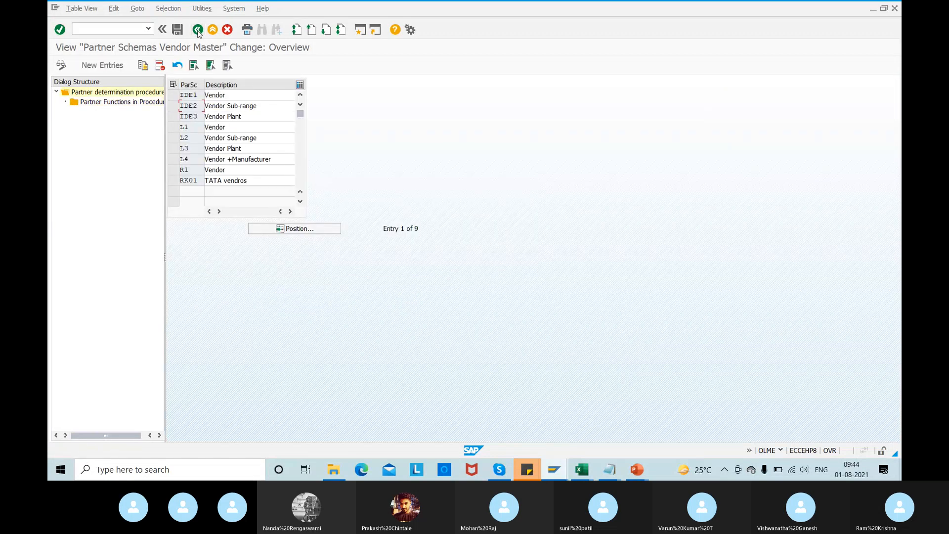
pyautogui.click(198, 30)
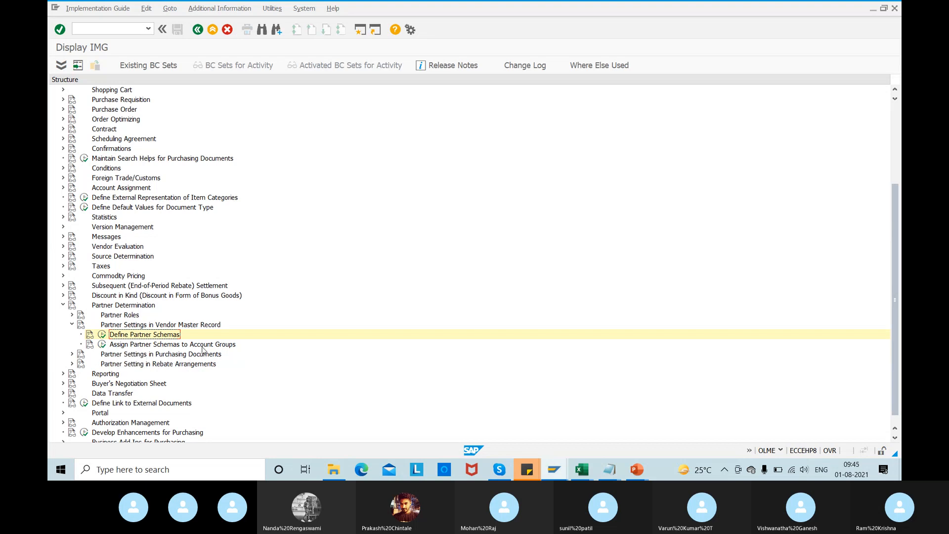
# - Open Assign Partner Schemas to Account Groups and select account group KRED
pyautogui.click(102, 344)
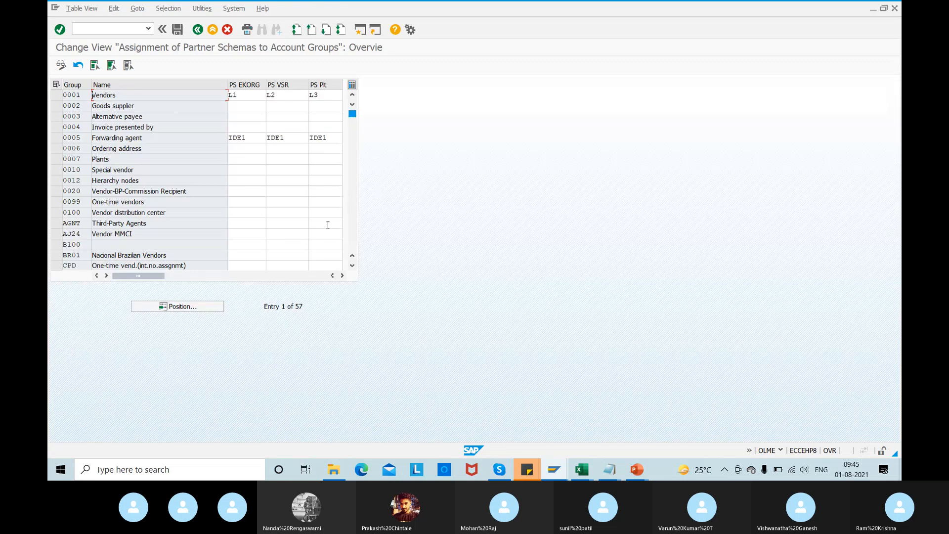
pyautogui.click(172, 308)
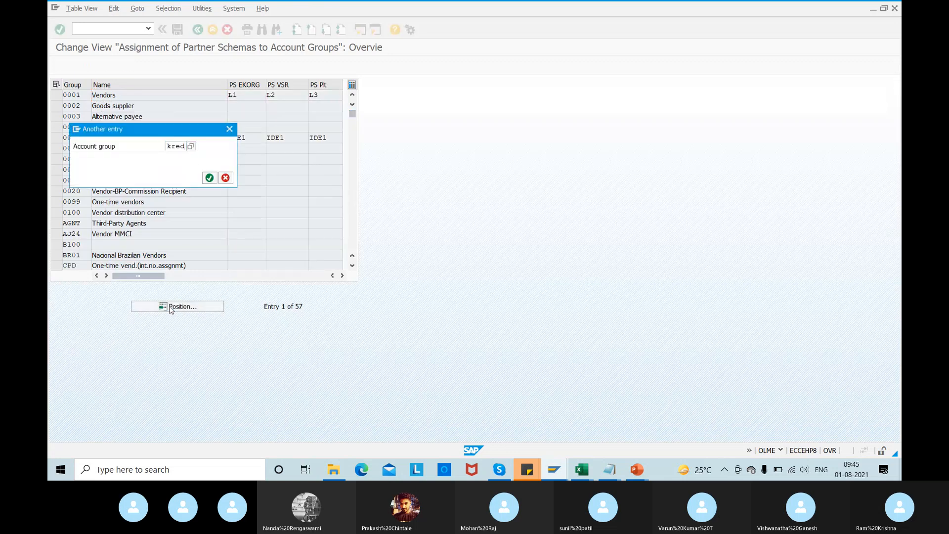
pyautogui.press('Return')
pyautogui.click(55, 96)
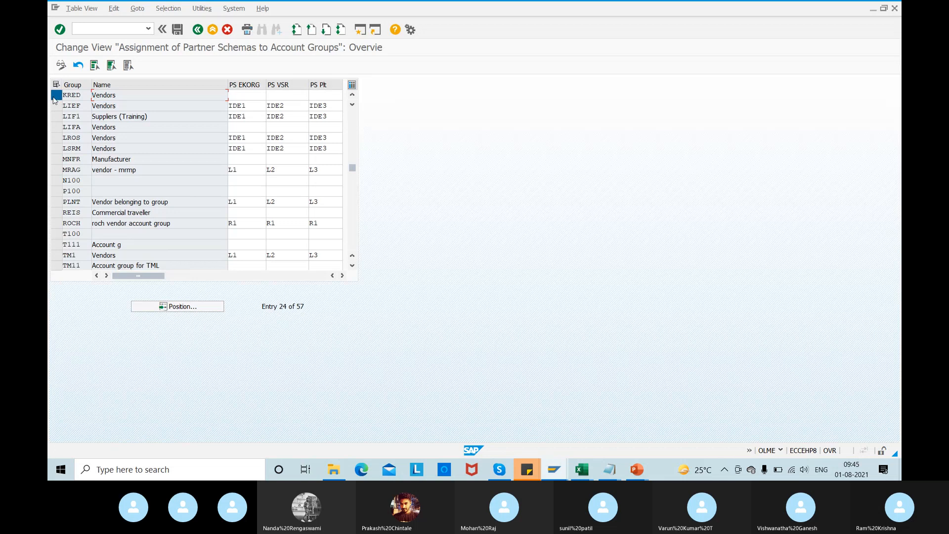
# - Assign partner schema RK01 to account group KRED for PS EKORG, PS VSR and PS Plt
pyautogui.click(238, 94)
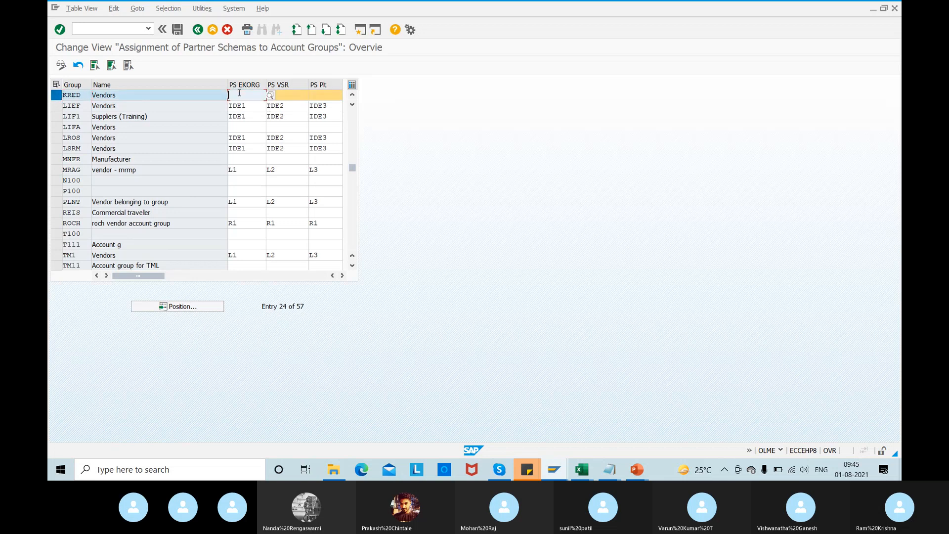
pyautogui.write('RK01')
pyautogui.press('Tab')
pyautogui.write('R')
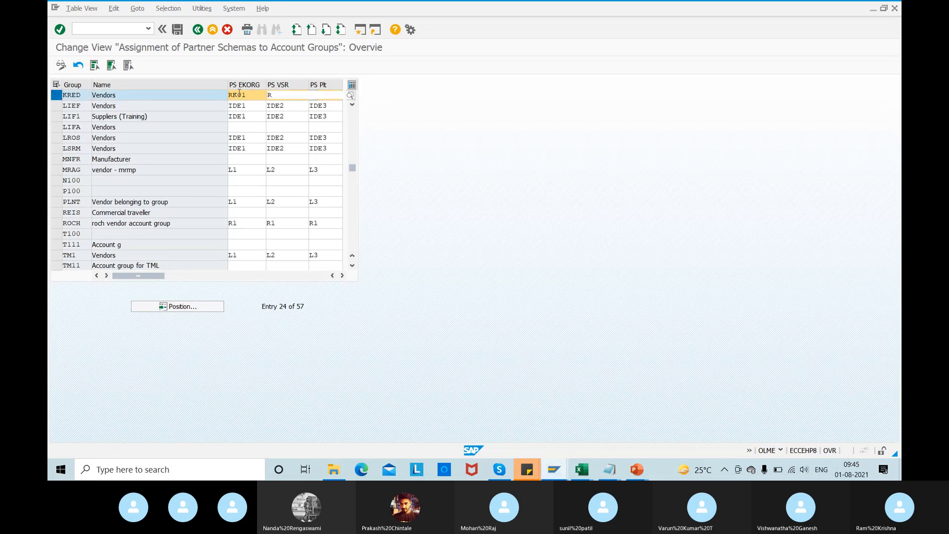
pyautogui.write('K01')
pyautogui.press('Tab')
pyautogui.write('RK')
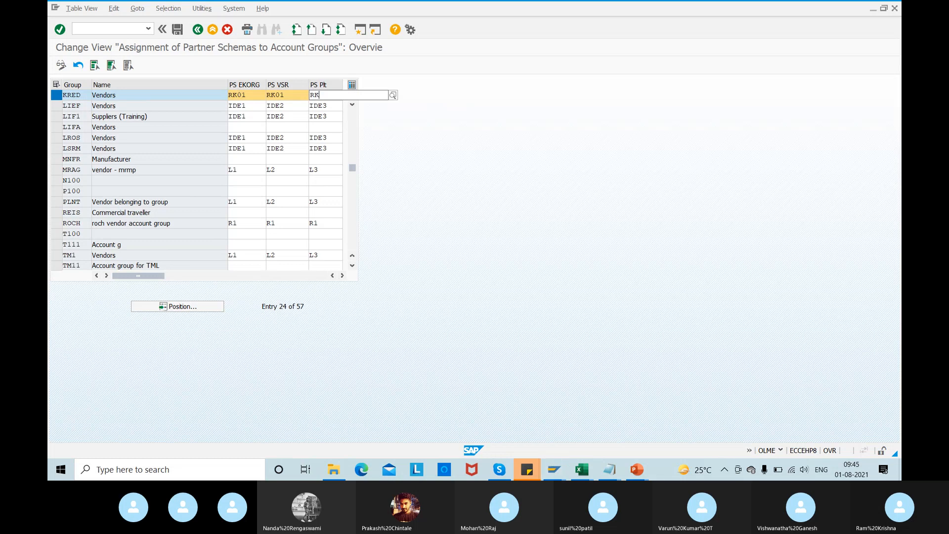
pyautogui.write('01')
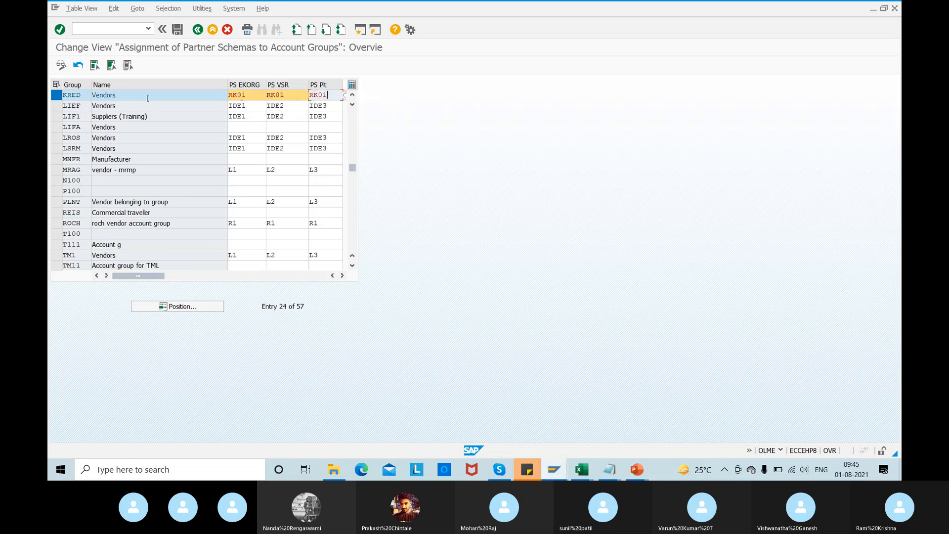
pyautogui.doubleClick(255, 94)
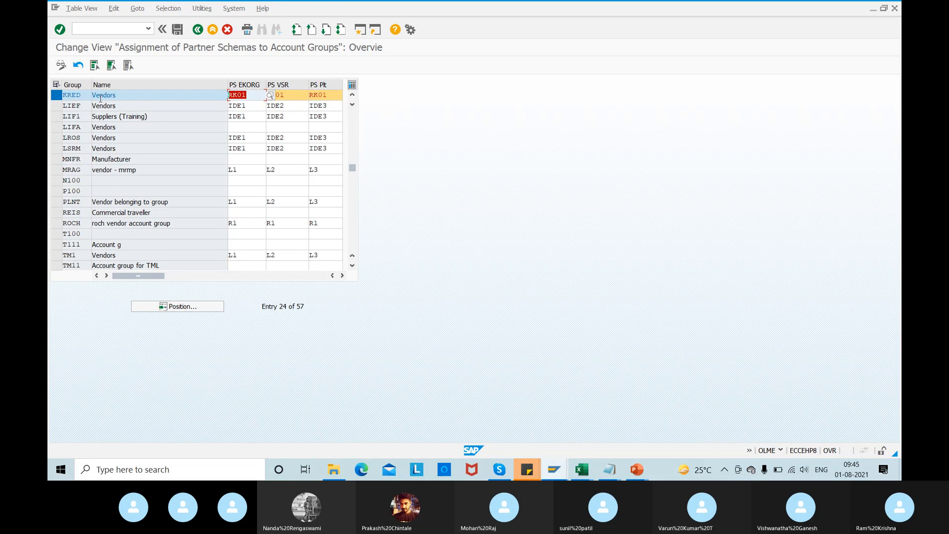
# - Save the partner schema assignment for account group KRED with the proposed customizing request and return to the implementation guide
pyautogui.click(257, 94)
pyautogui.click(312, 95)
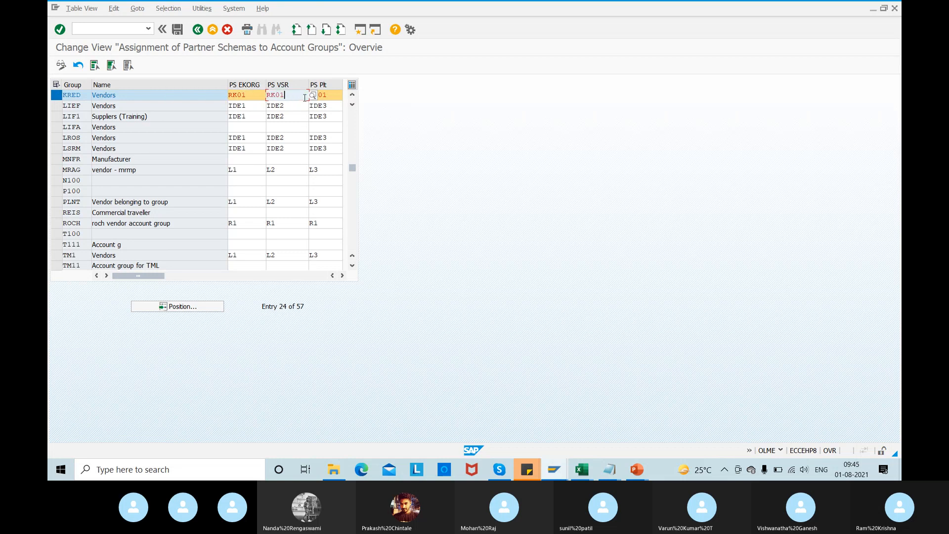
pyautogui.click(178, 30)
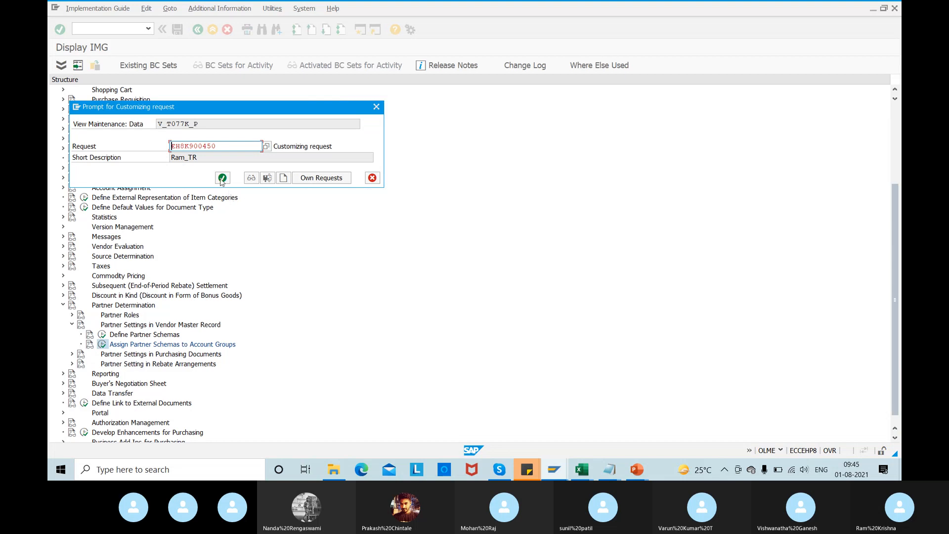
pyautogui.click(220, 178)
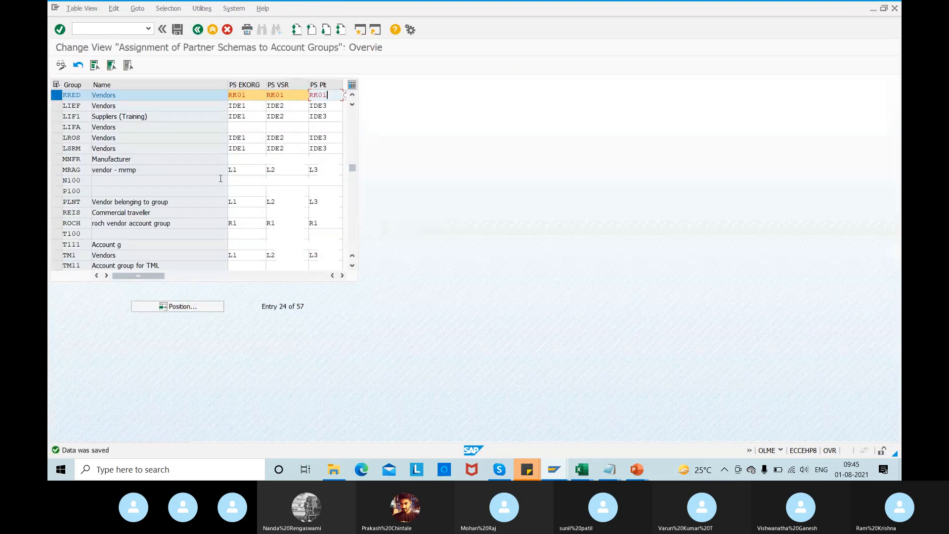
pyautogui.click(197, 30)
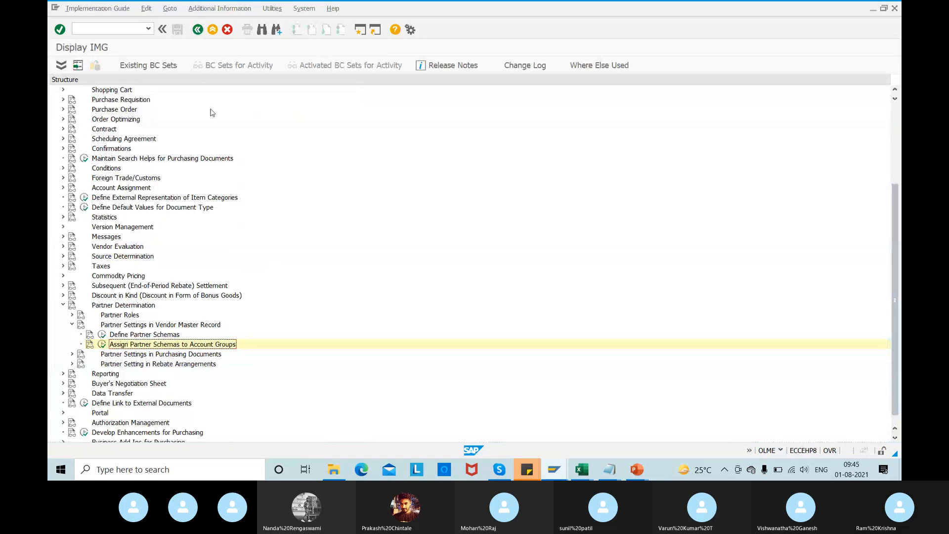
# - Switch to the Change Vendor session and open the partner functions of vendor Muster IT GmbH for purchasing organization 1000
pyautogui.hotkey('alt', 'Tab')
pyautogui.hotkey('alt', 'Tab')
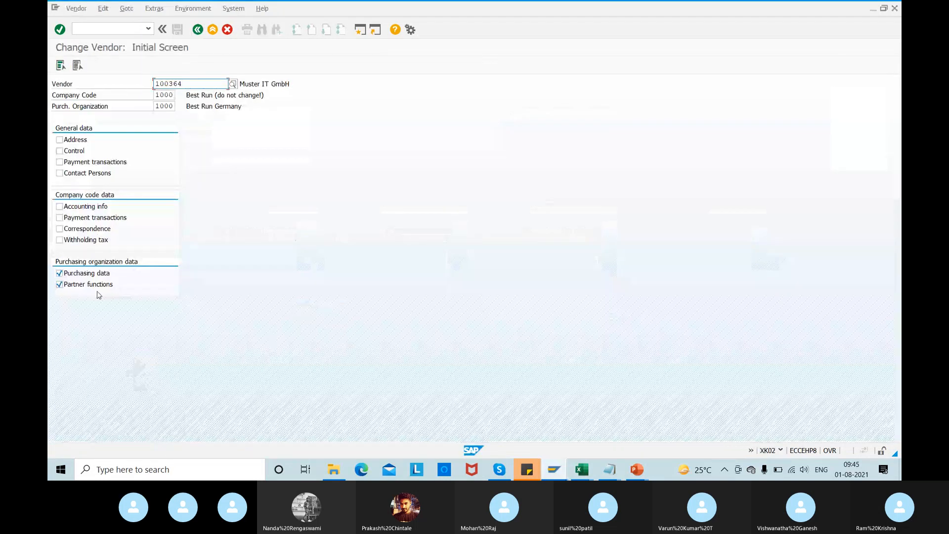
pyautogui.press('Return')
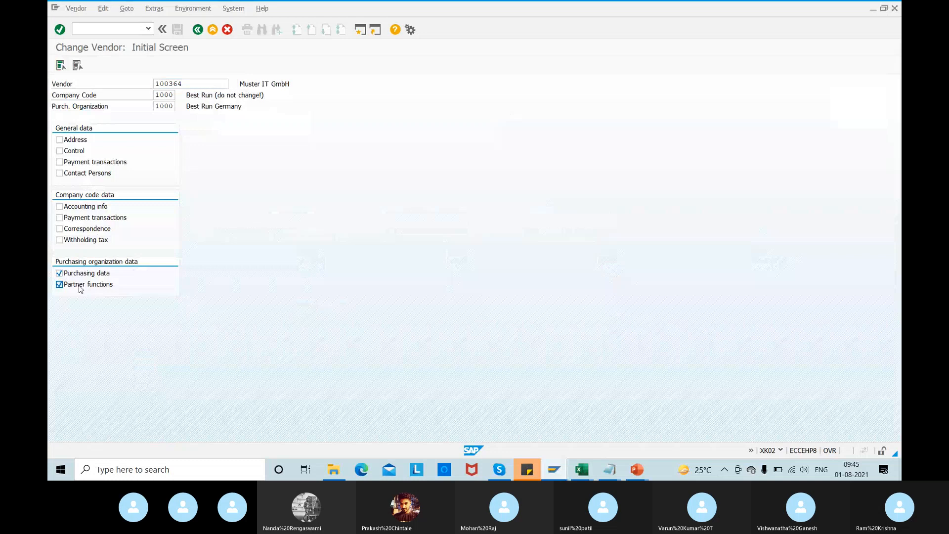
pyautogui.press('Return')
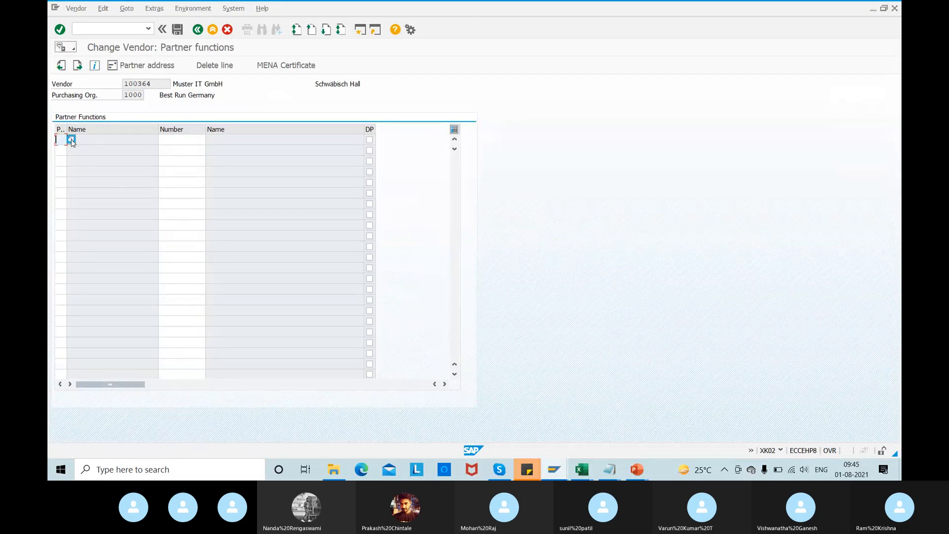
# - Add partner function VN with Muster IT GmbH's own vendor number
pyautogui.click(70, 139)
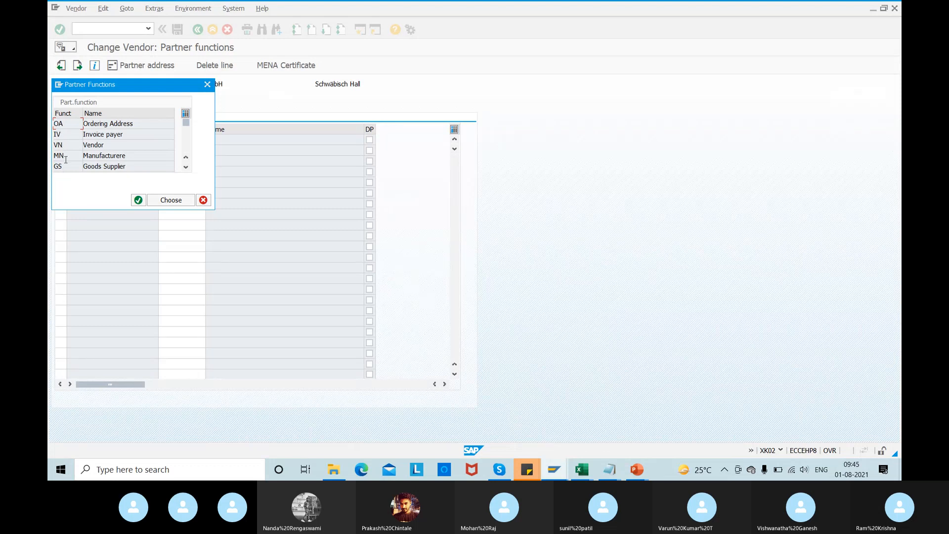
pyautogui.doubleClick(69, 141)
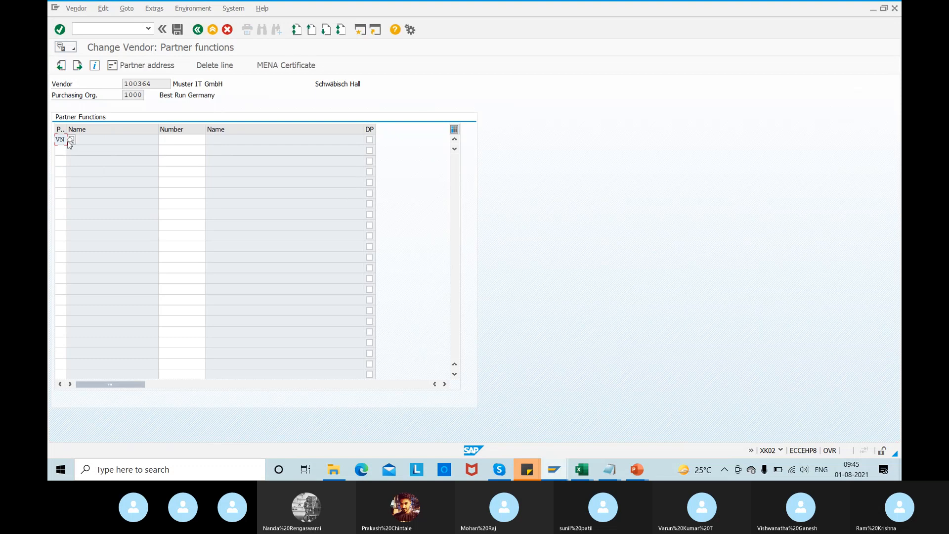
pyautogui.click(174, 140)
pyautogui.write('10')
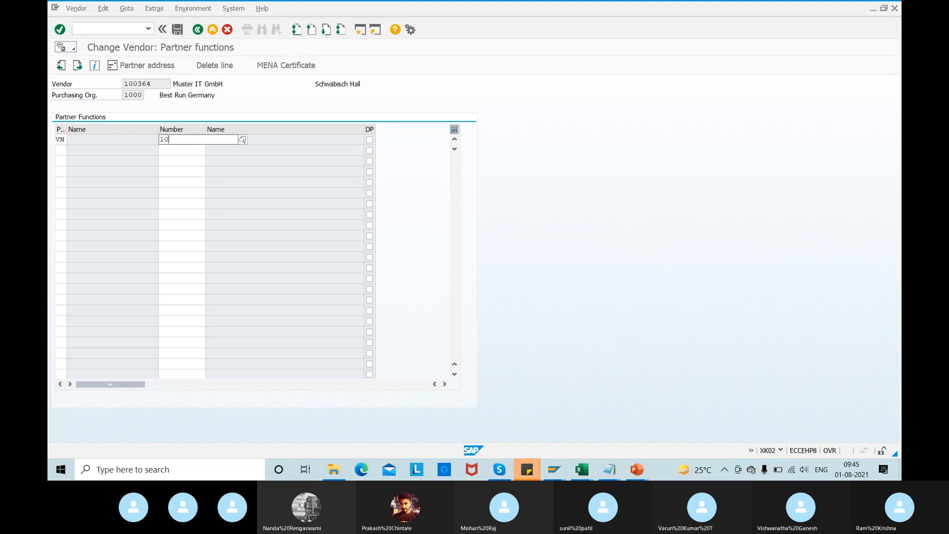
pyautogui.write('0364')
pyautogui.press('Return')
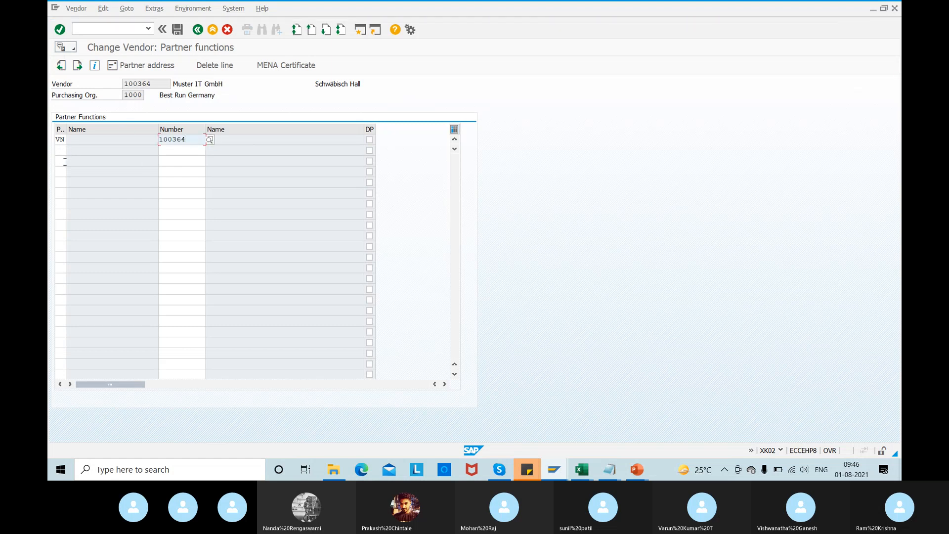
# - Add the partner functions OA, GS, MN and IV in the rows below VN
pyautogui.click(57, 151)
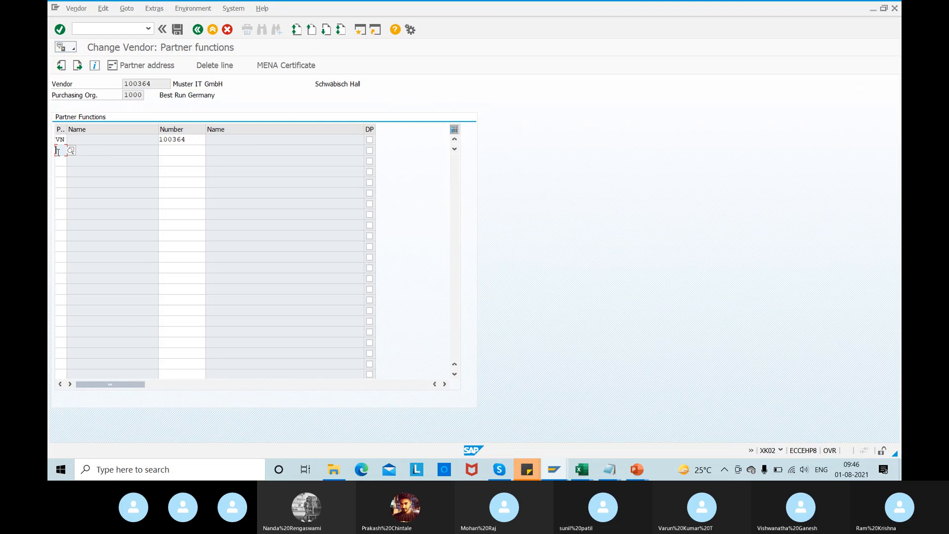
pyautogui.write('OA')
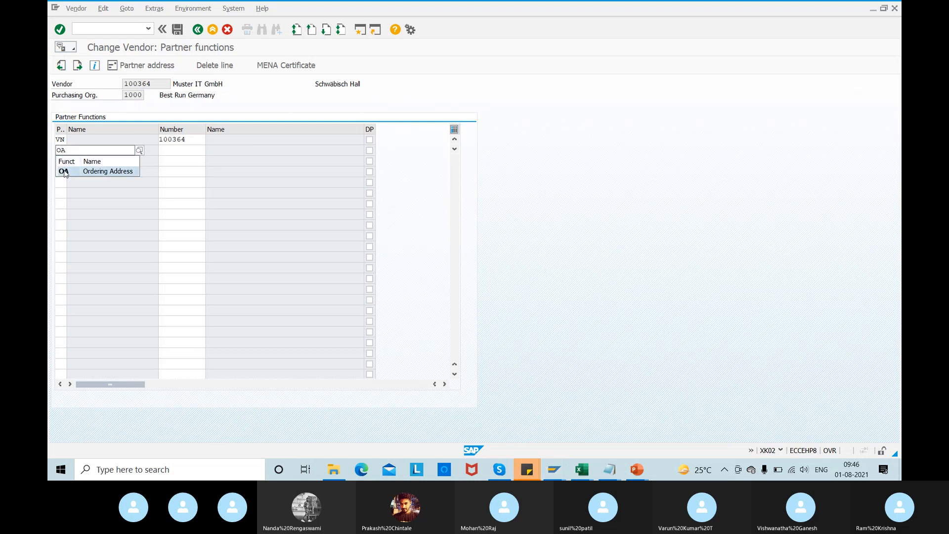
pyautogui.click(65, 170)
pyautogui.click(65, 162)
pyautogui.write('GS')
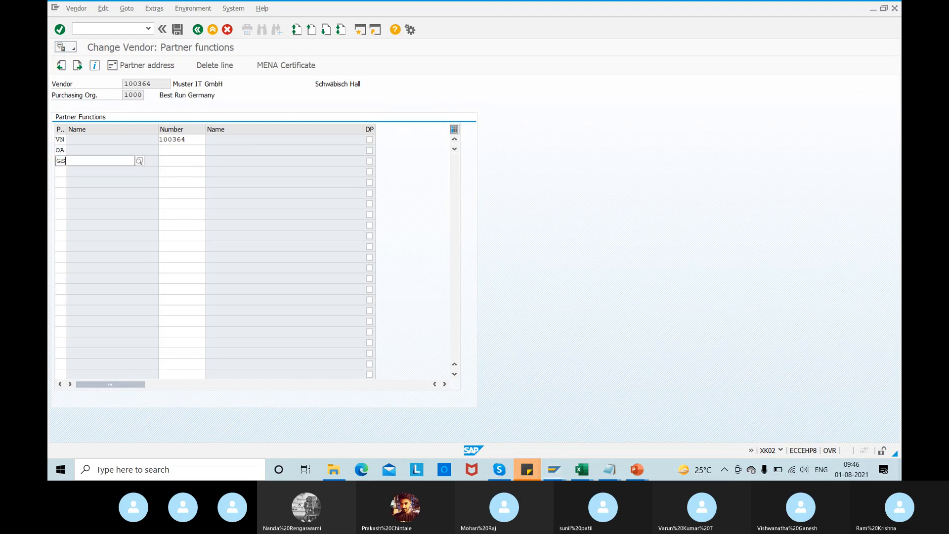
pyautogui.click(64, 181)
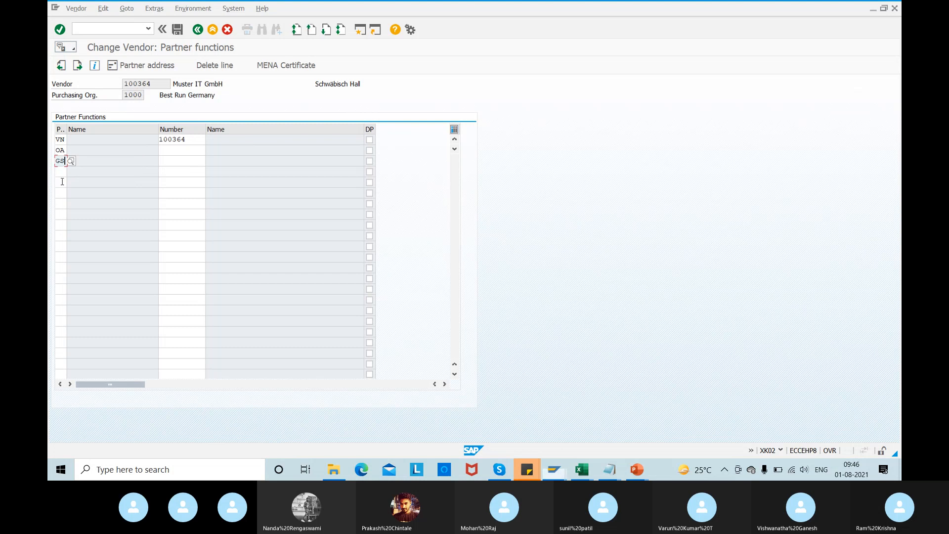
pyautogui.click(63, 174)
pyautogui.write('MN')
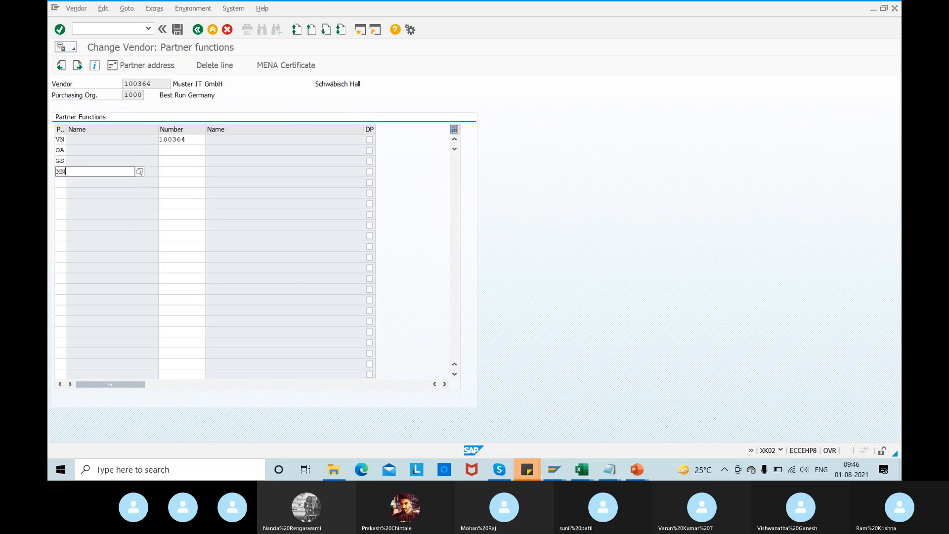
pyautogui.click(63, 189)
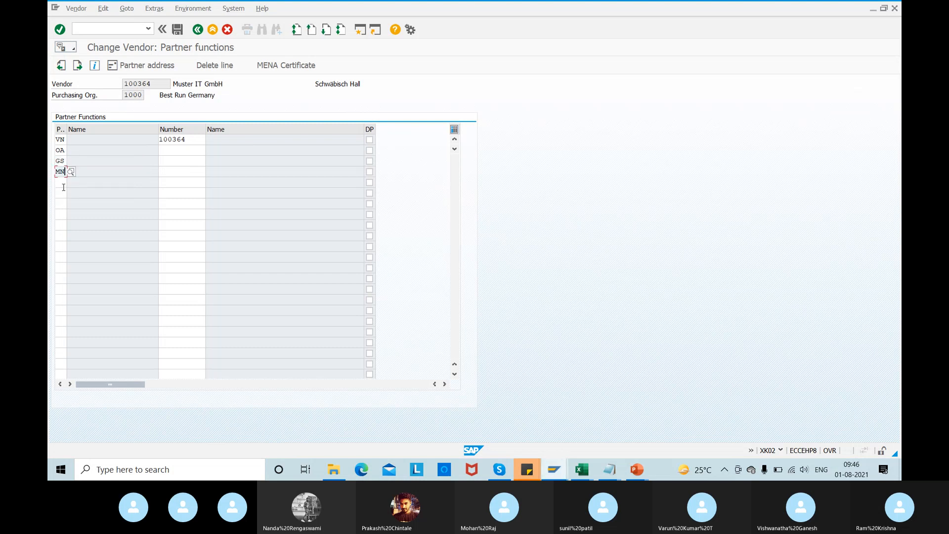
pyautogui.click(63, 182)
pyautogui.write('IV')
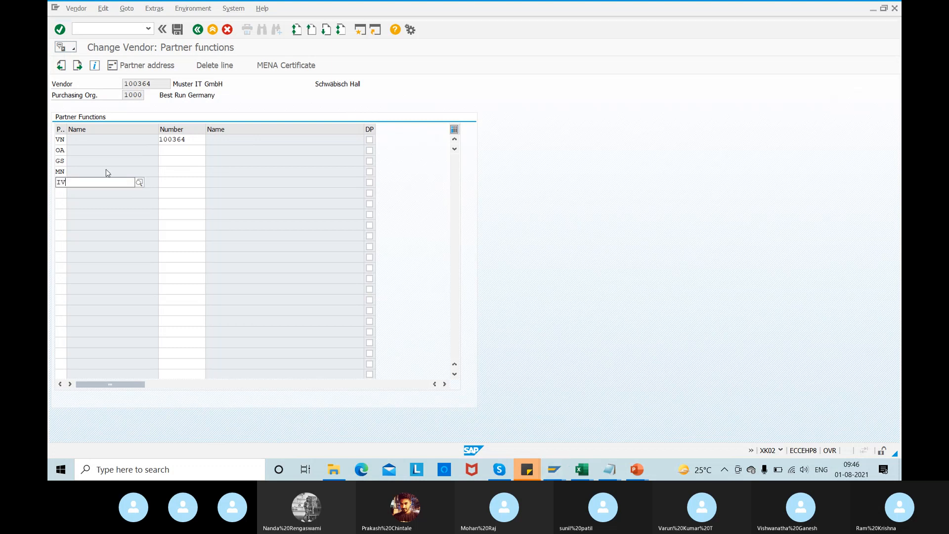
# - Copy the vendor number from VN to the partner functions OA, GS and MN
pyautogui.press('Return')
pyautogui.hotkey('ctrl', 'c')
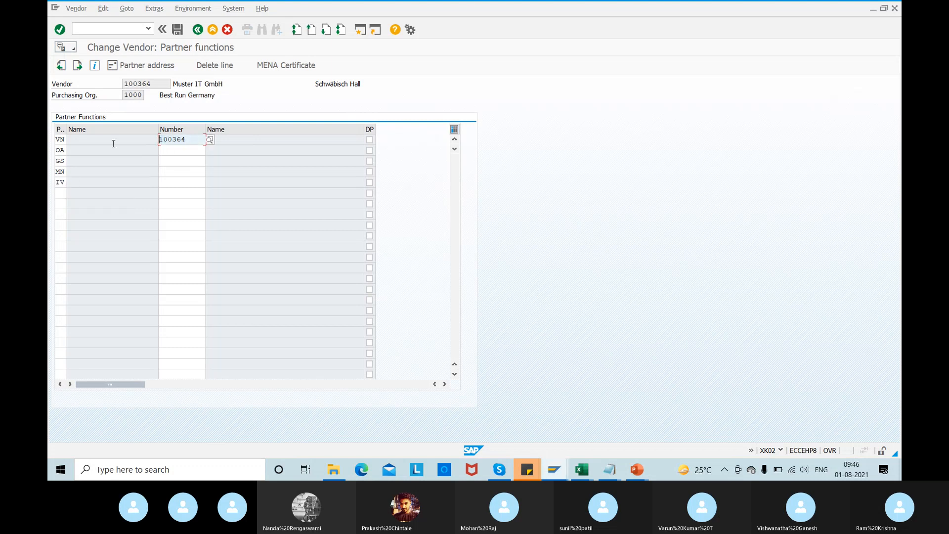
pyautogui.click(175, 150)
pyautogui.hotkey('ctrl', 'v')
pyautogui.click(169, 160)
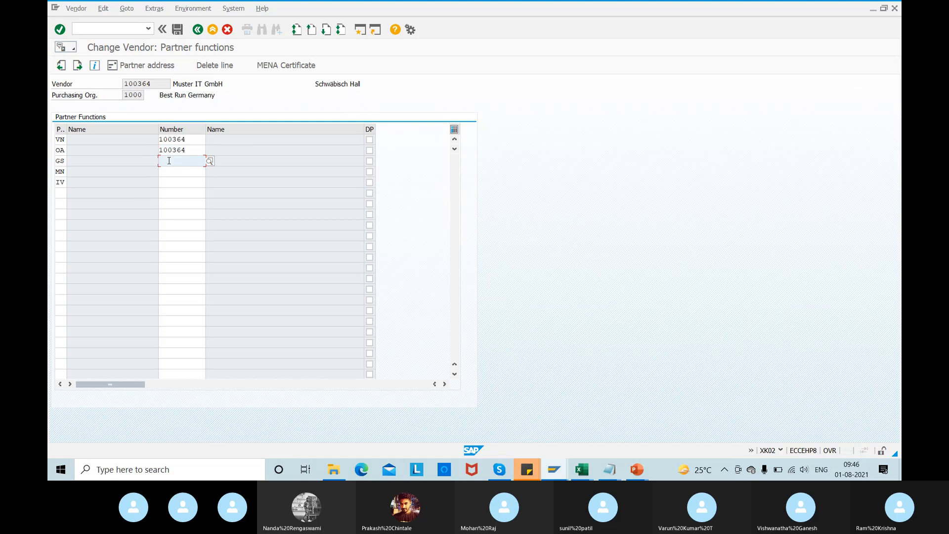
pyautogui.hotkey('ctrl', 'v')
pyautogui.click(171, 172)
pyautogui.hotkey('ctrl', 'v')
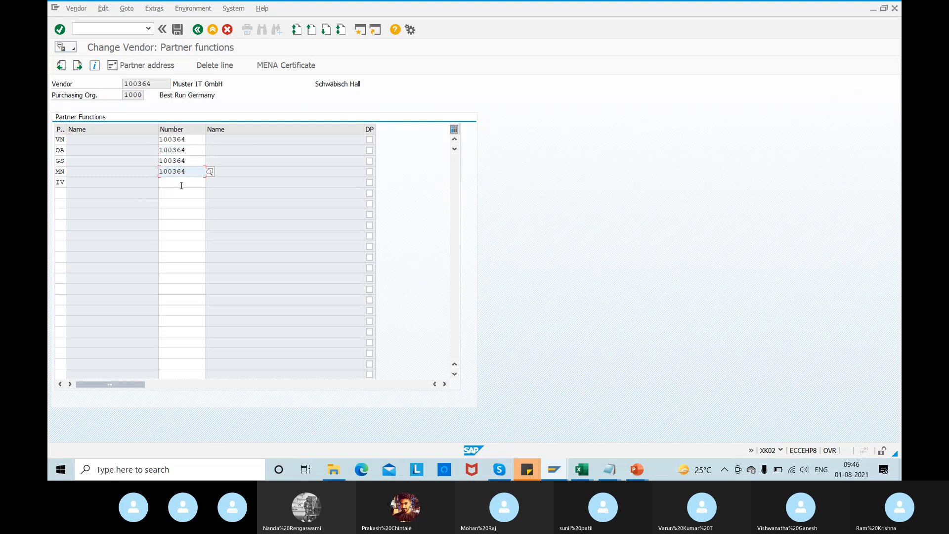
# - Assign Med Supply Inc.'s vendor number to the invoice payer function IV
pyautogui.click(181, 183)
pyautogui.write('1003')
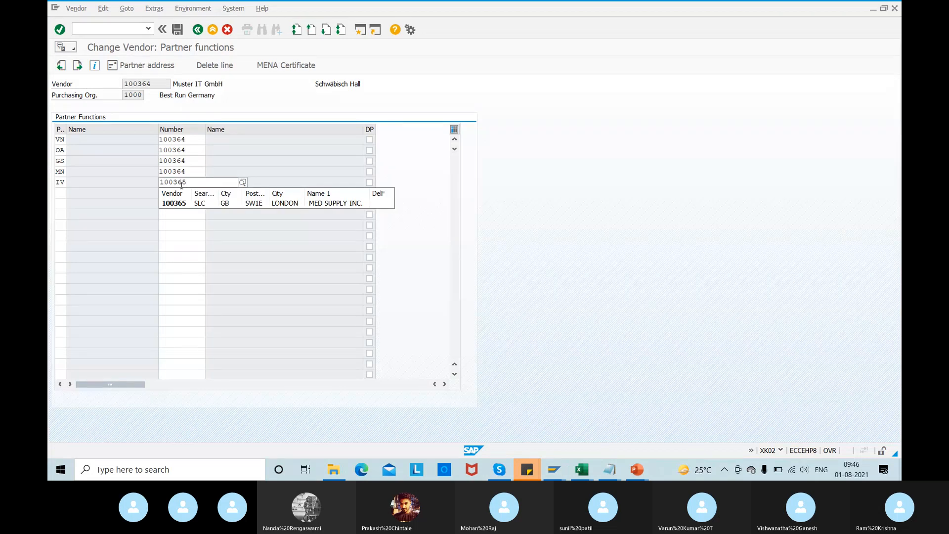
pyautogui.write('65')
pyautogui.click(179, 202)
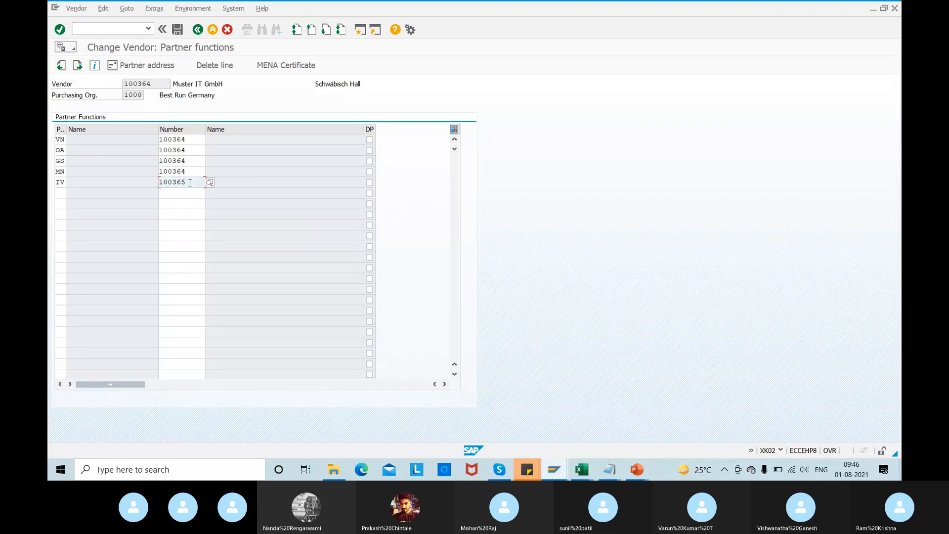
pyautogui.click(100, 186)
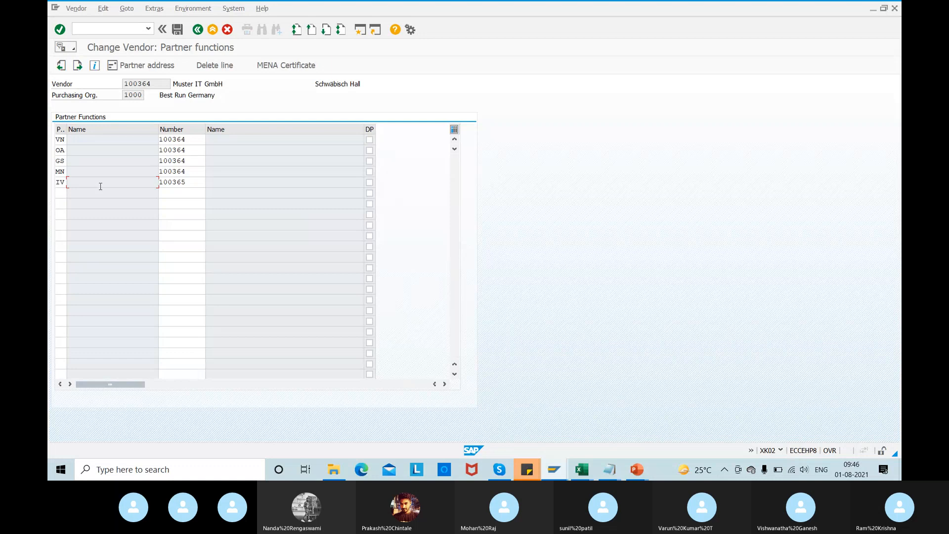
# - Try to assign IT Ware Ltd.'s vendor number to the manufacturer function MN and validate the entries
pyautogui.doubleClick(185, 169)
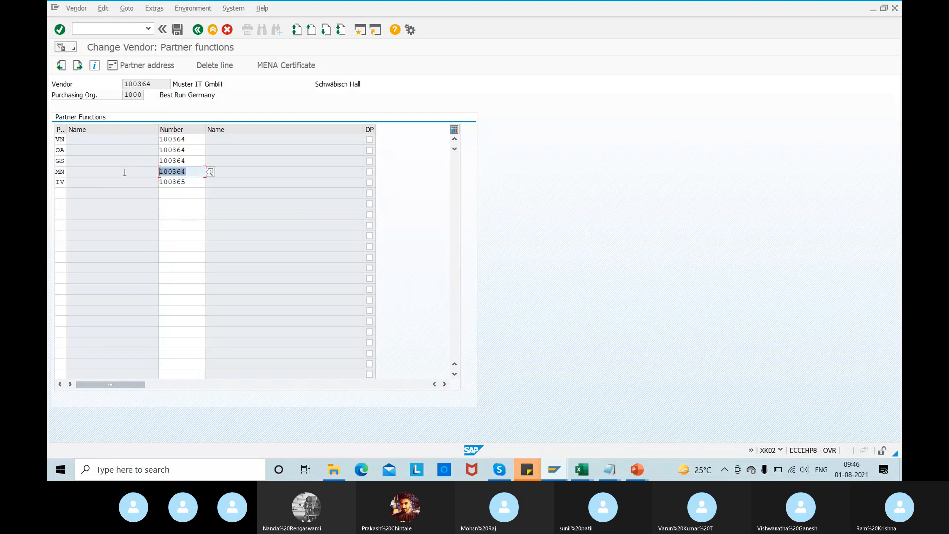
pyautogui.click(187, 172)
pyautogui.press('BackSpace')
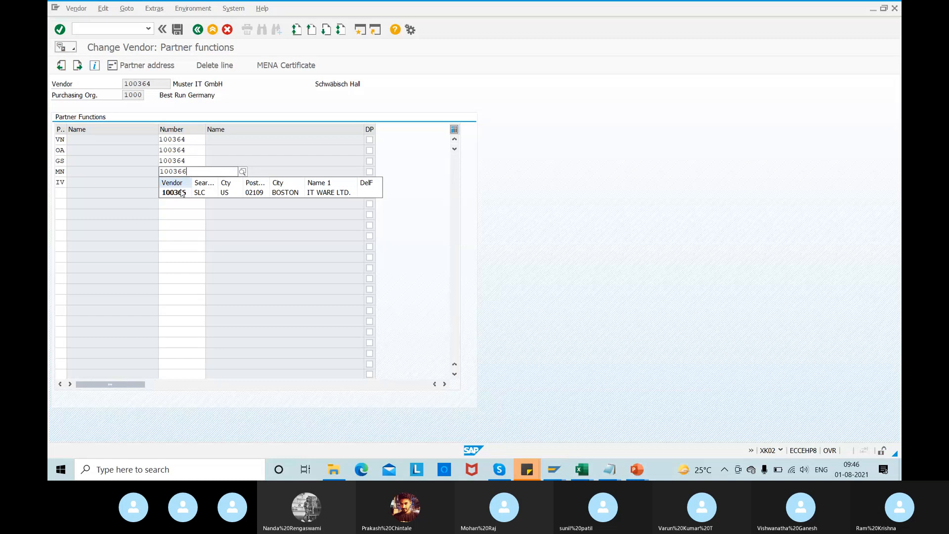
pyautogui.click(181, 192)
pyautogui.click(193, 161)
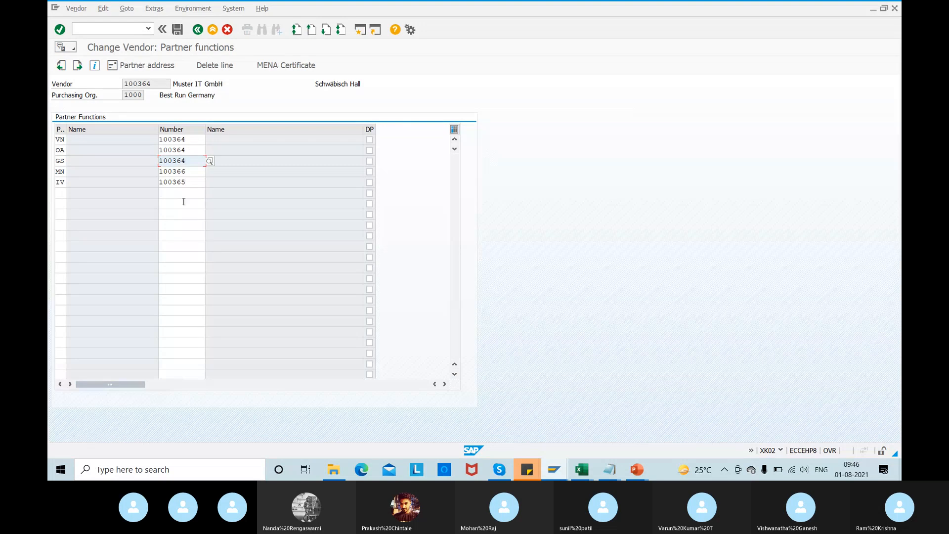
pyautogui.press('Return')
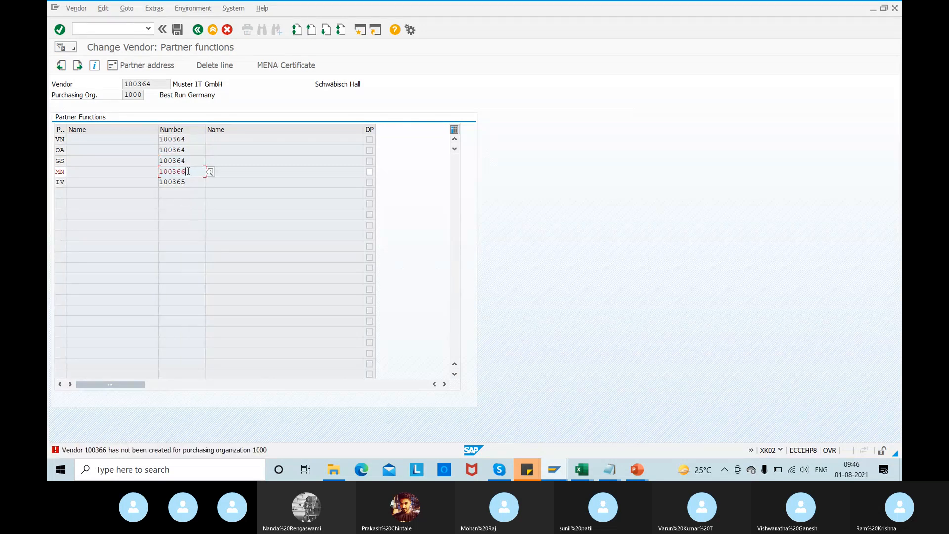
# - Assign Med Supply Inc.'s vendor number to partner function MN and save the vendor's partner functions
pyautogui.press('BackSpace')
pyautogui.write('5')
pyautogui.press('Return')
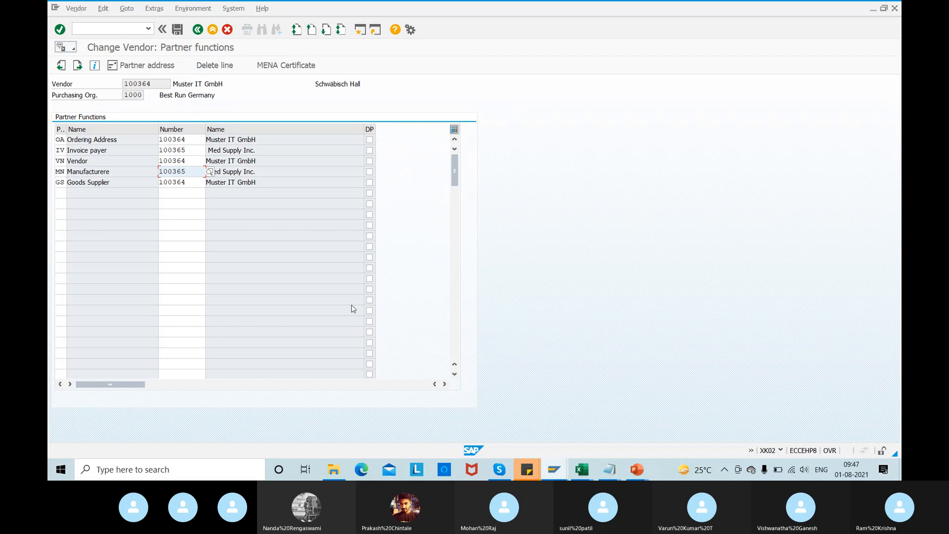
pyautogui.click(177, 29)
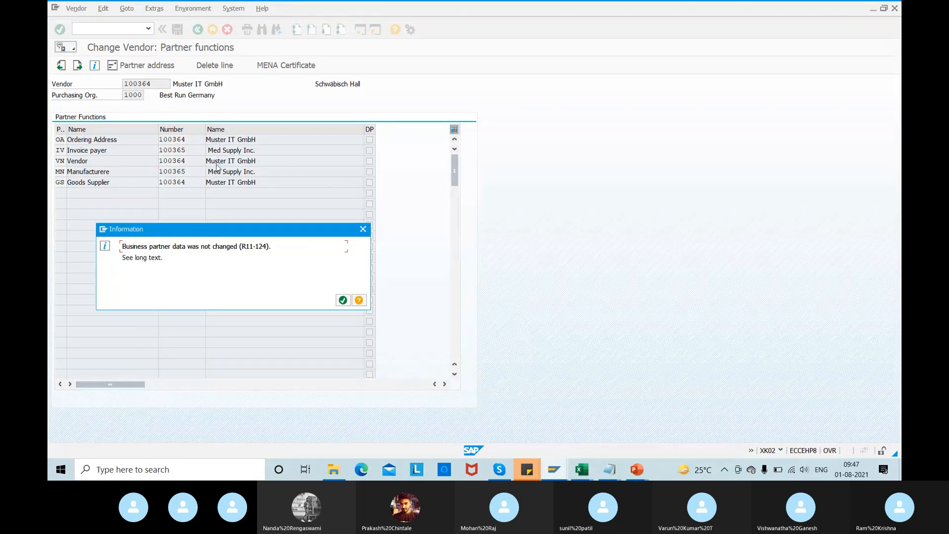
pyautogui.click(343, 300)
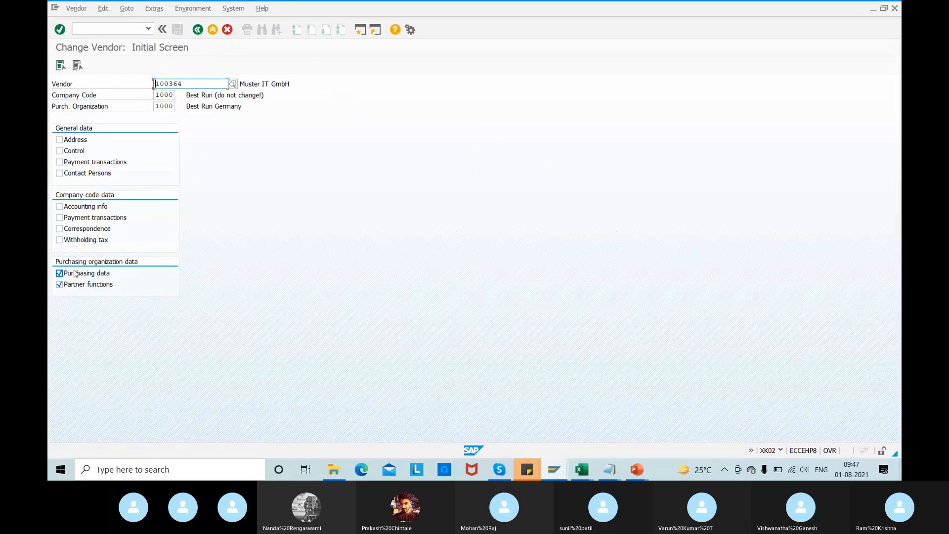
# - Try to assign plant 1000 to vendor Muster IT GmbH in the additional purchasing data, allowing data retention at VSR level
pyautogui.press('Return')
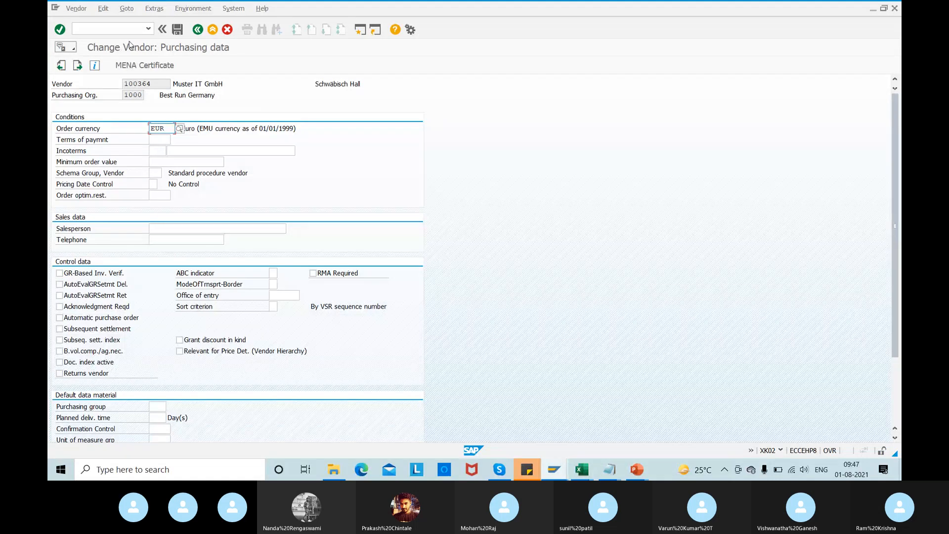
pyautogui.click(146, 10)
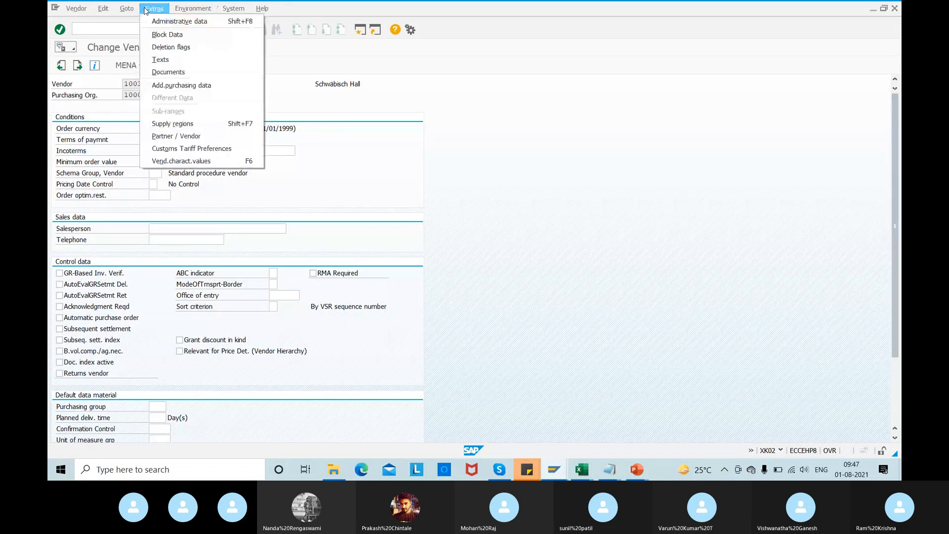
pyautogui.click(180, 85)
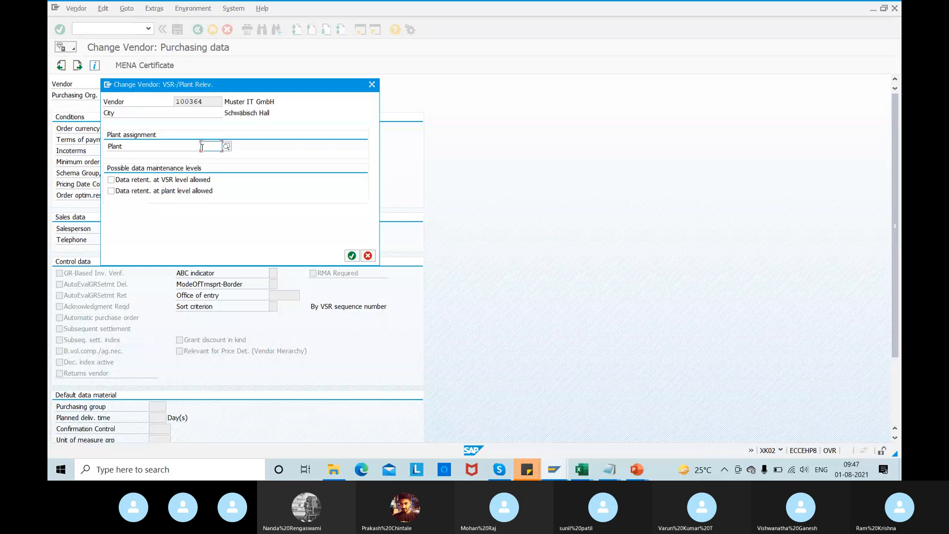
pyautogui.write('1000')
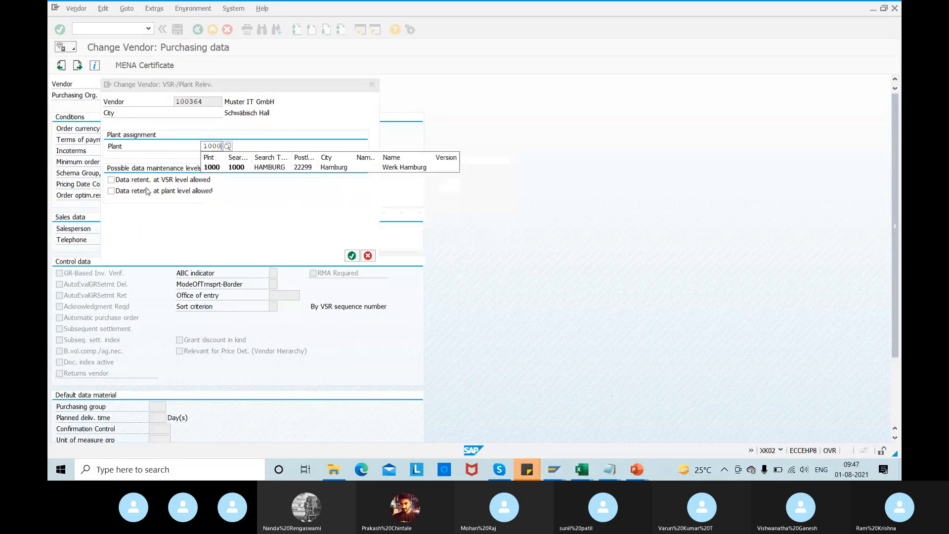
pyautogui.click(111, 180)
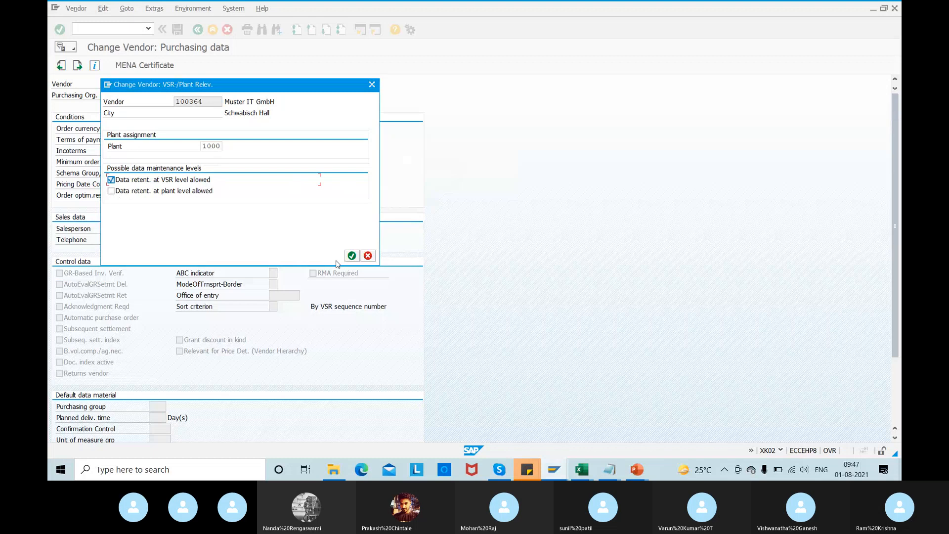
pyautogui.click(352, 255)
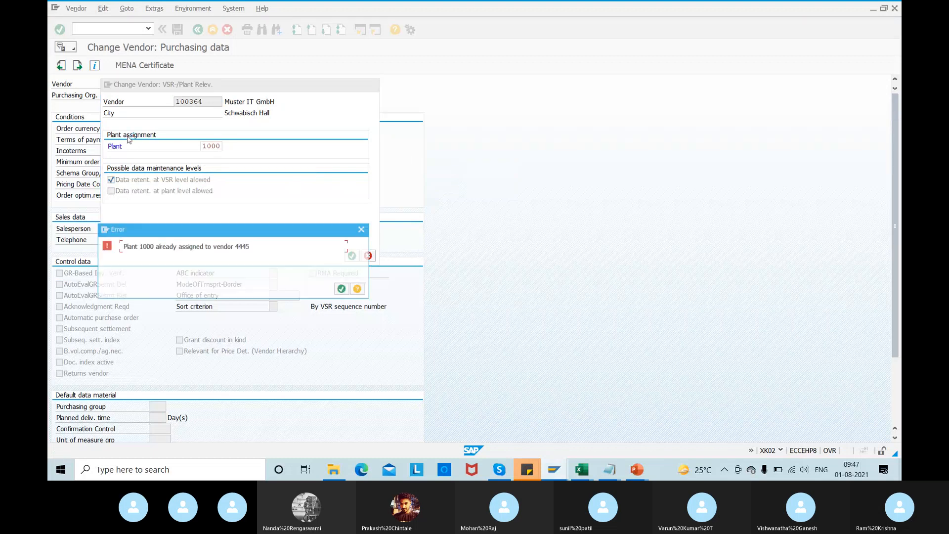
pyautogui.click(343, 289)
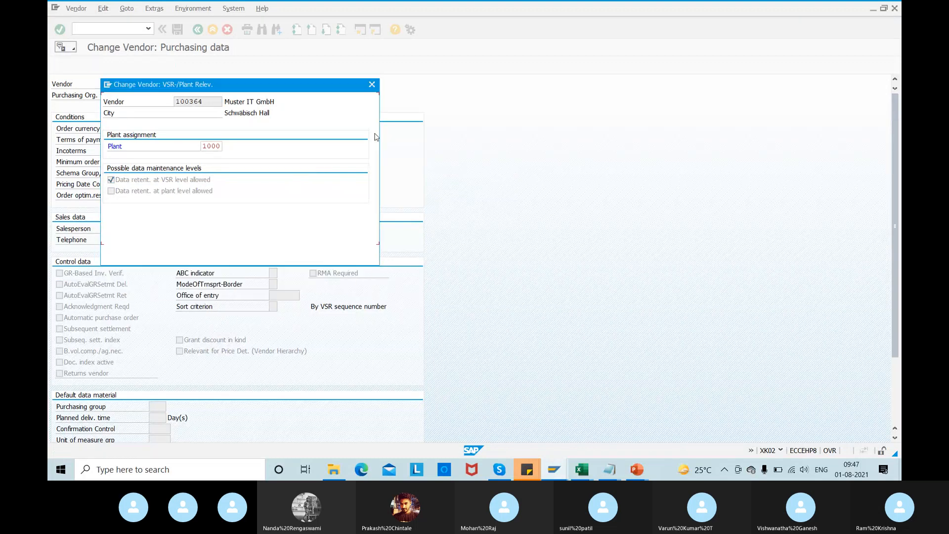
pyautogui.click(371, 84)
pyautogui.hotkey('alt', 'Tab')
pyautogui.press('Tab')
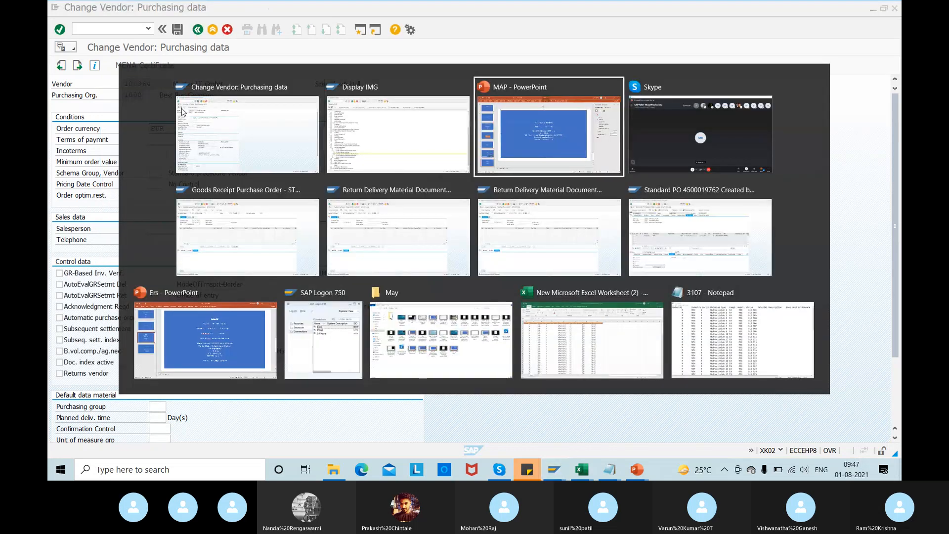
pyautogui.hotkey('alt', 'Tab')
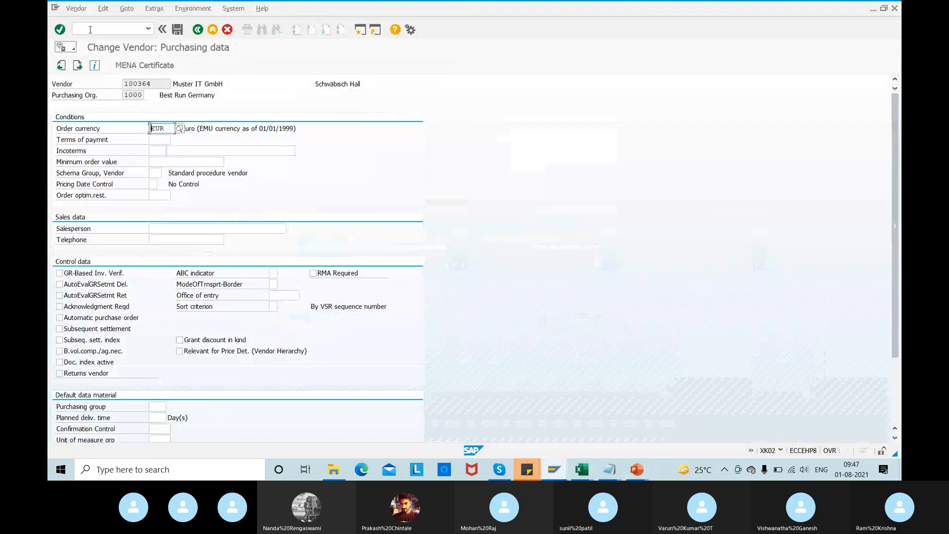
pyautogui.hotkey('alt', 'Tab')
pyautogui.press('Tab')
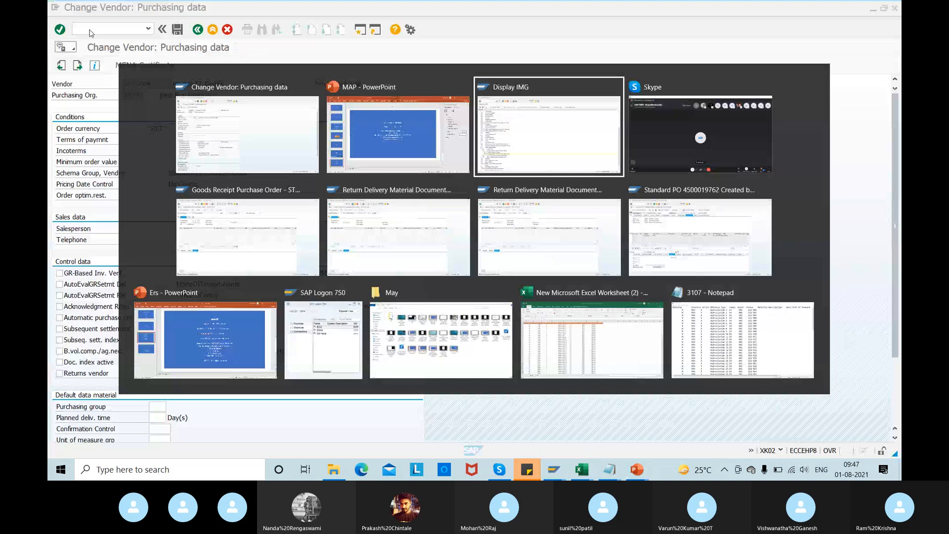
pyautogui.press('Escape')
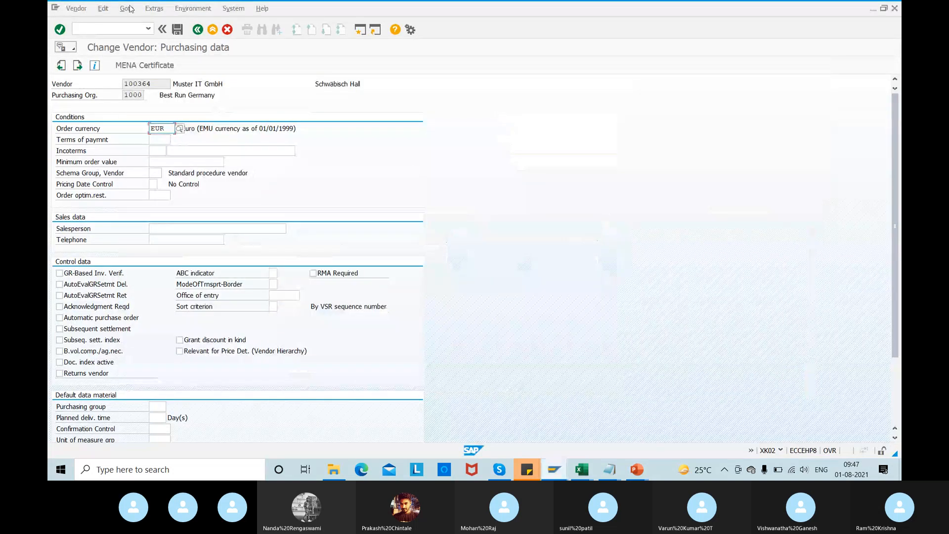
# - Display Muster IT GmbH's purchasing data and partner functions in transaction XK03
pyautogui.write('/')
pyautogui.write('nd')
pyautogui.write('k03')
pyautogui.press('Return')
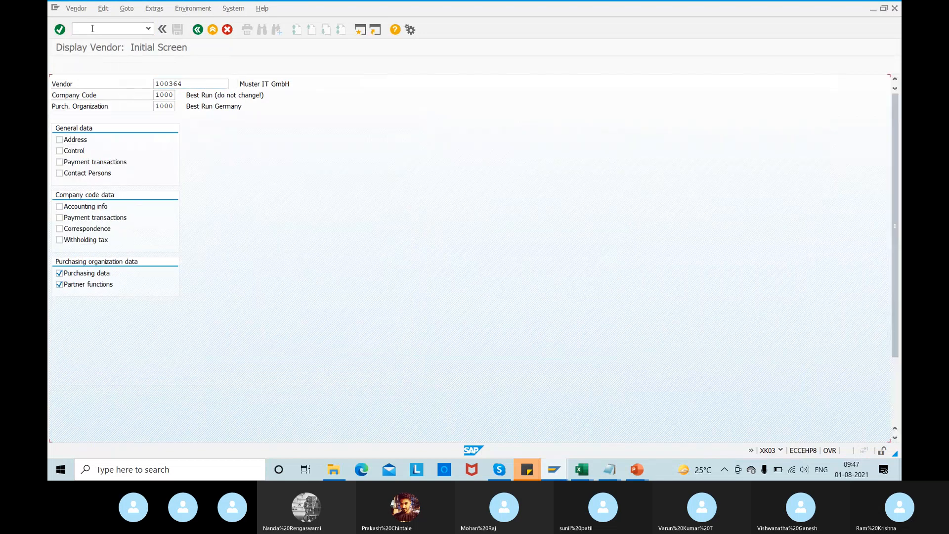
pyautogui.press('Return')
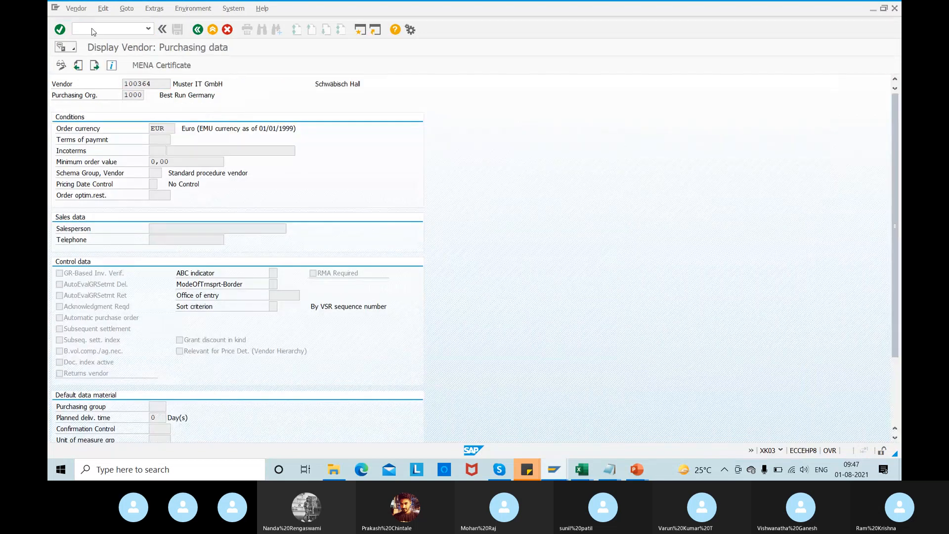
pyautogui.press('Return')
# - Restart XK03 and display the purchasing data of vendor Med Supply Inc
pyautogui.click(99, 29)
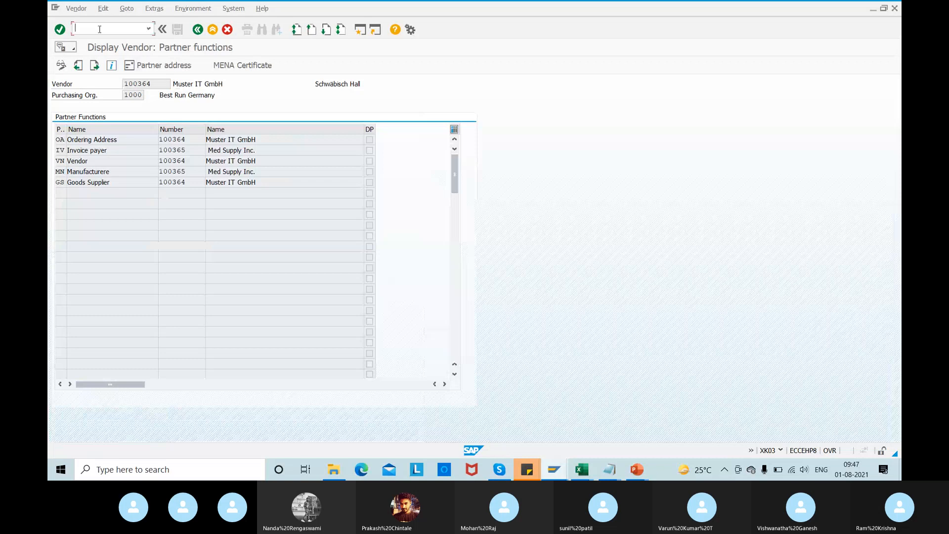
pyautogui.write('/nxk03')
pyautogui.press('Return')
pyautogui.click(197, 83)
pyautogui.press('BackSpace')
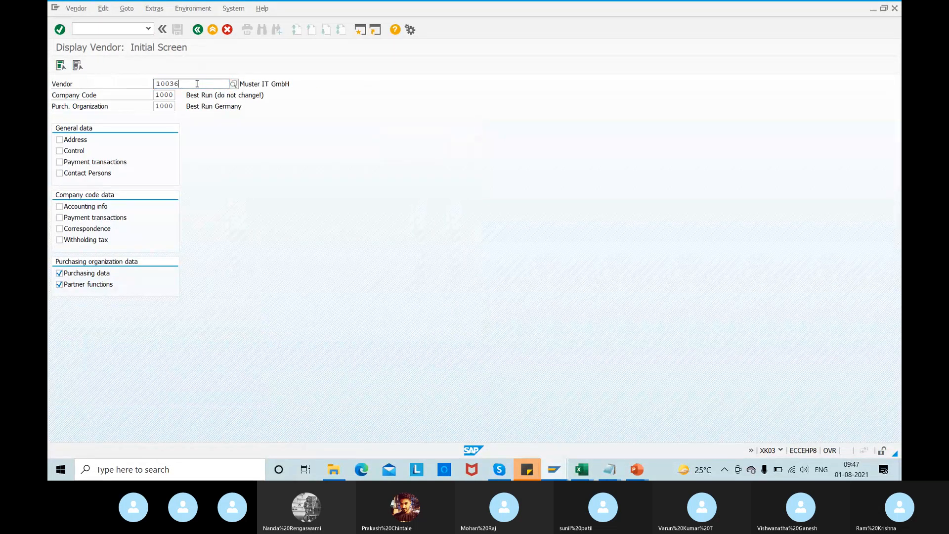
pyautogui.write('5')
pyautogui.press('Return')
pyautogui.press('Return')
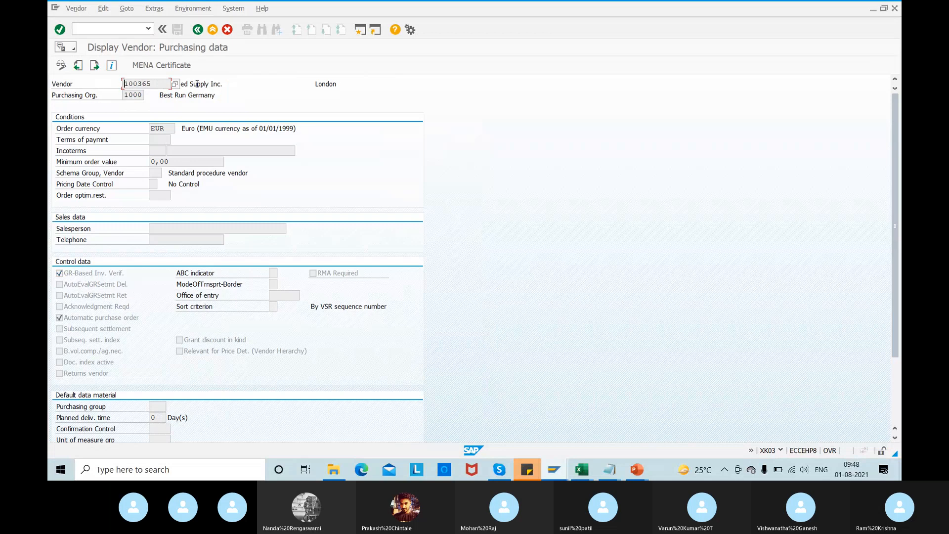
# - Open Muster IT GmbH for changes in XK02 and review its purchasing data and partner functions
pyautogui.click(97, 28)
pyautogui.write('/nxk02')
pyautogui.press('Return')
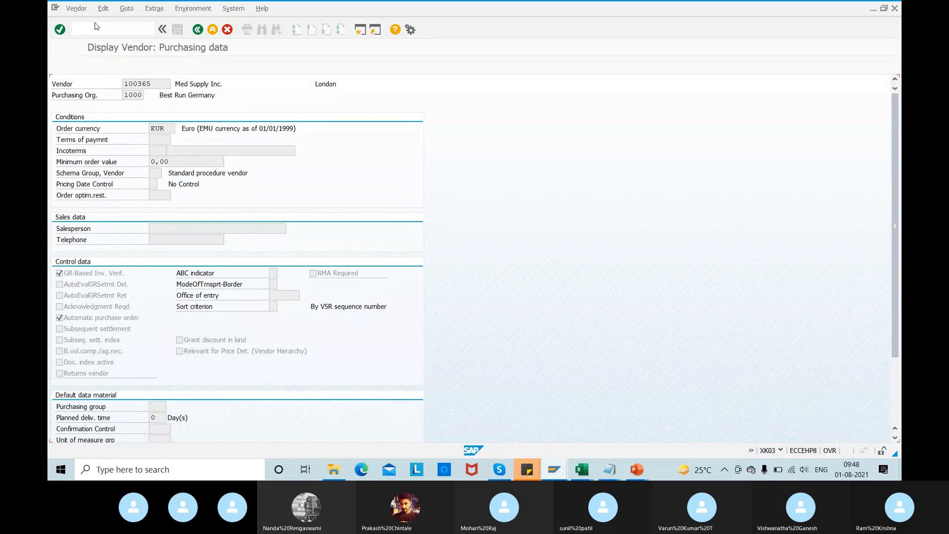
pyautogui.click(188, 89)
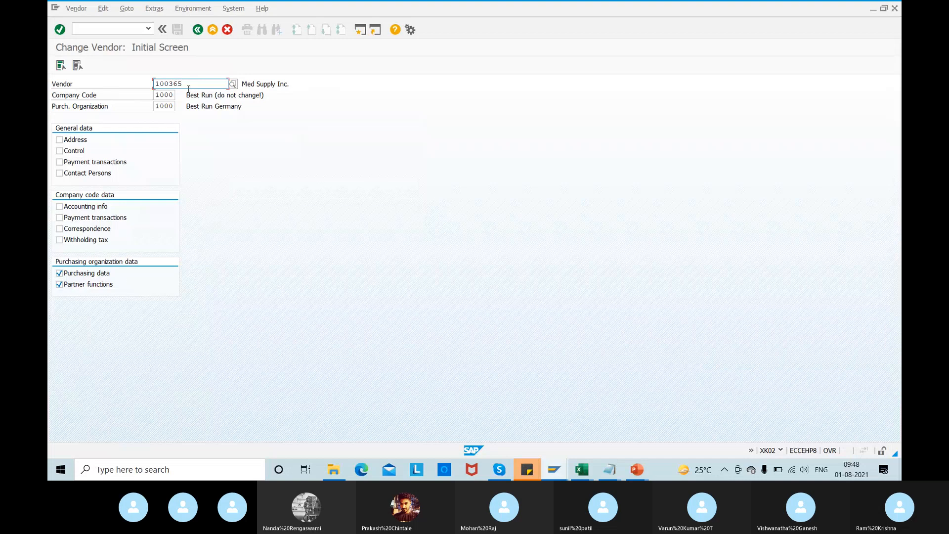
pyautogui.click(638, 470)
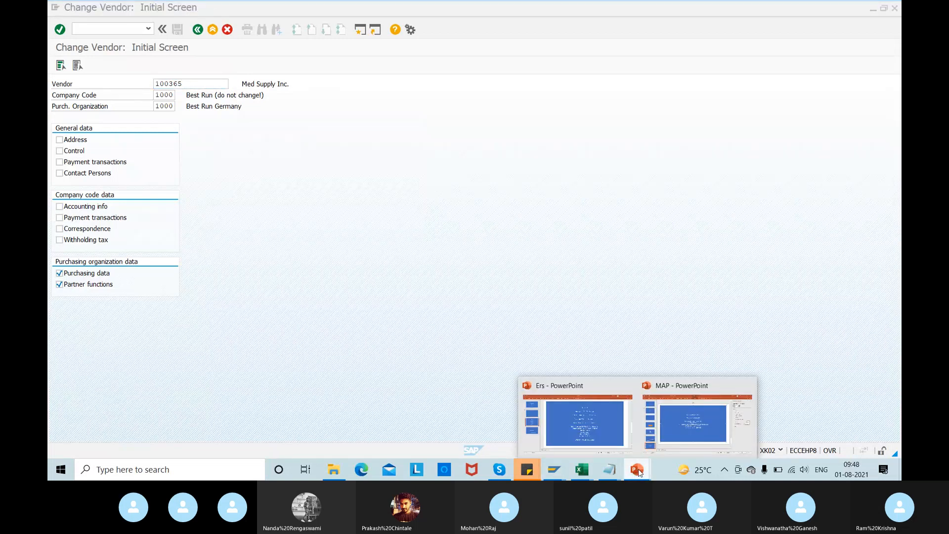
pyautogui.click(193, 82)
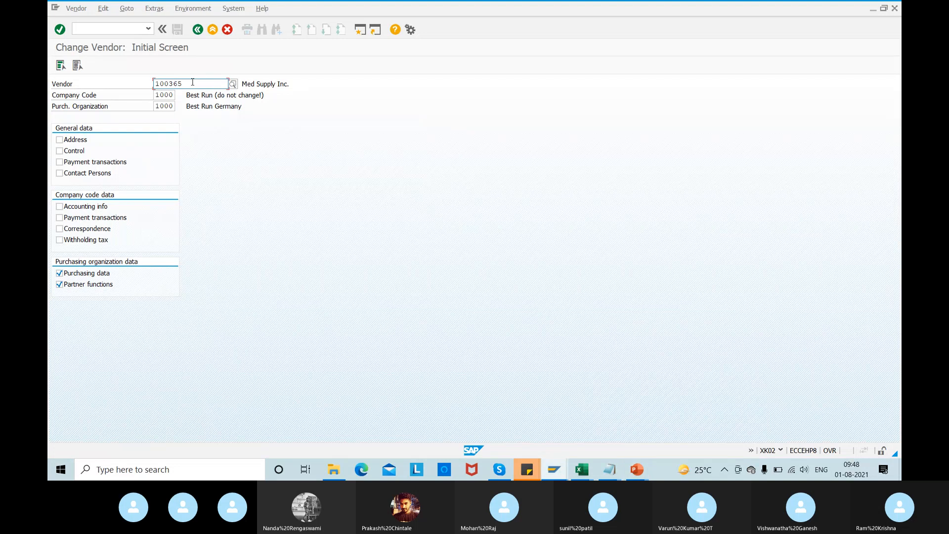
pyautogui.press('BackSpace')
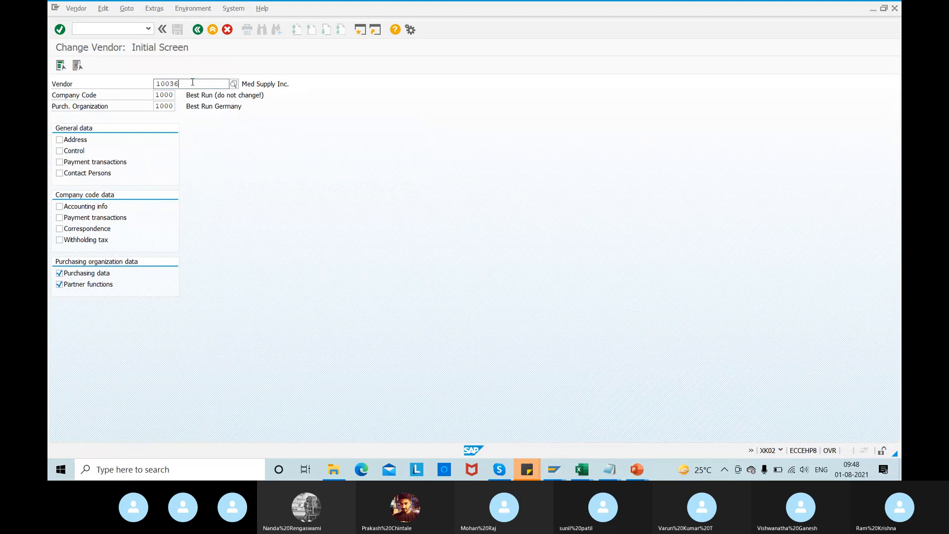
pyautogui.write('5')
pyautogui.press('Return')
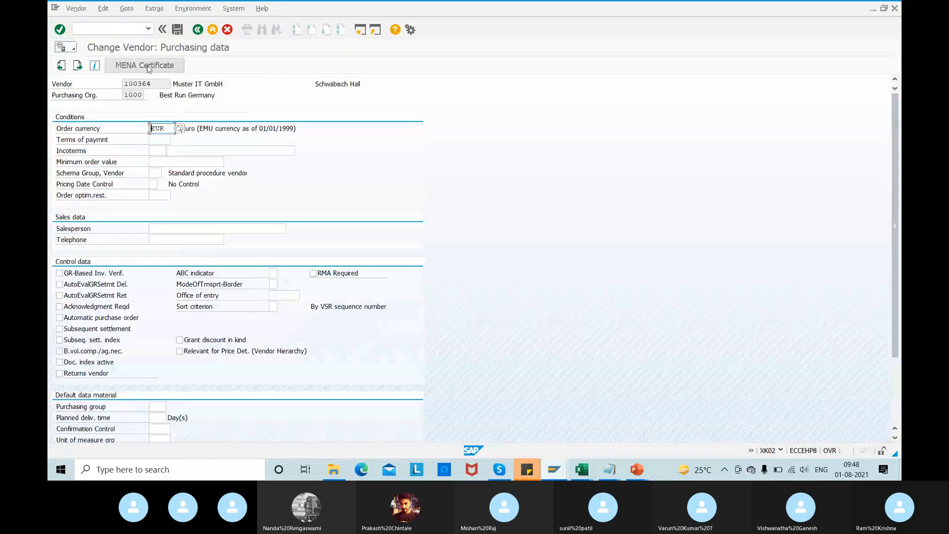
pyautogui.click(77, 66)
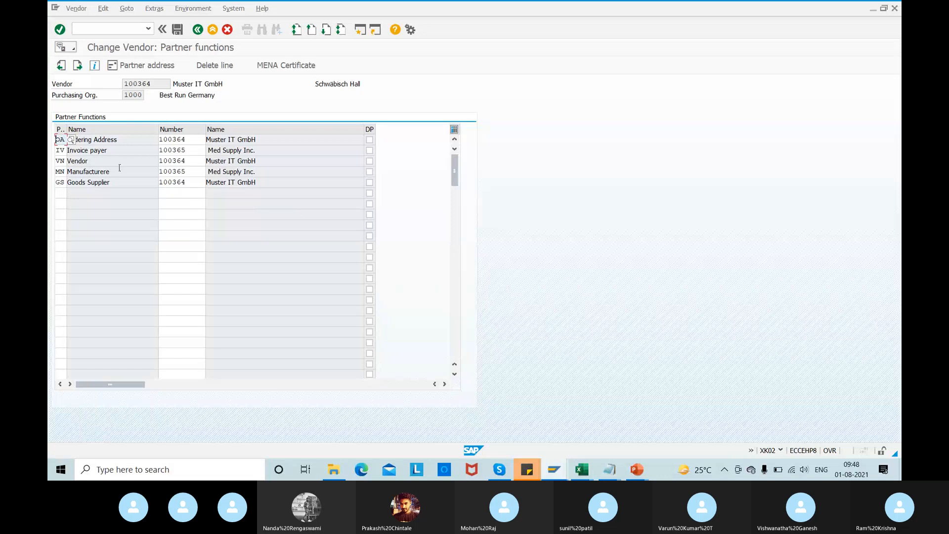
pyautogui.click(146, 11)
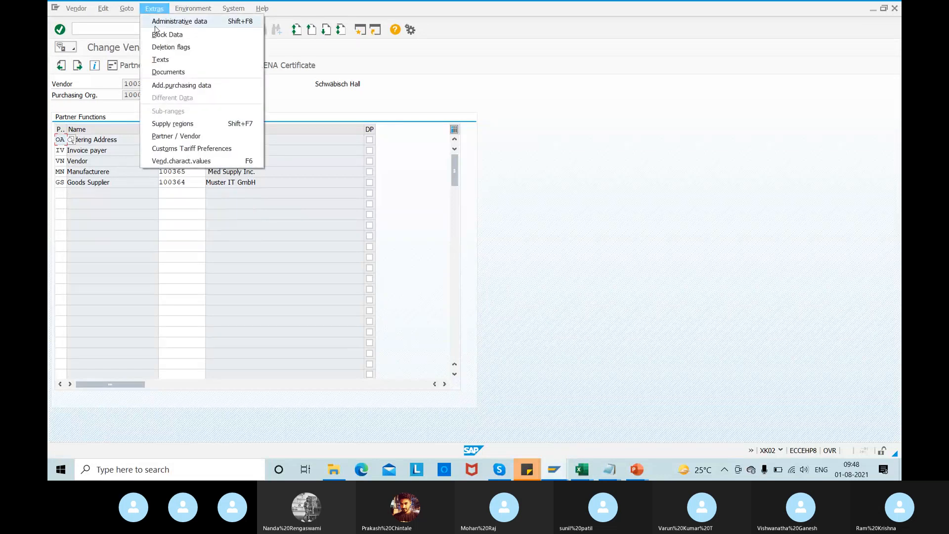
pyautogui.click(270, 84)
pyautogui.click(91, 29)
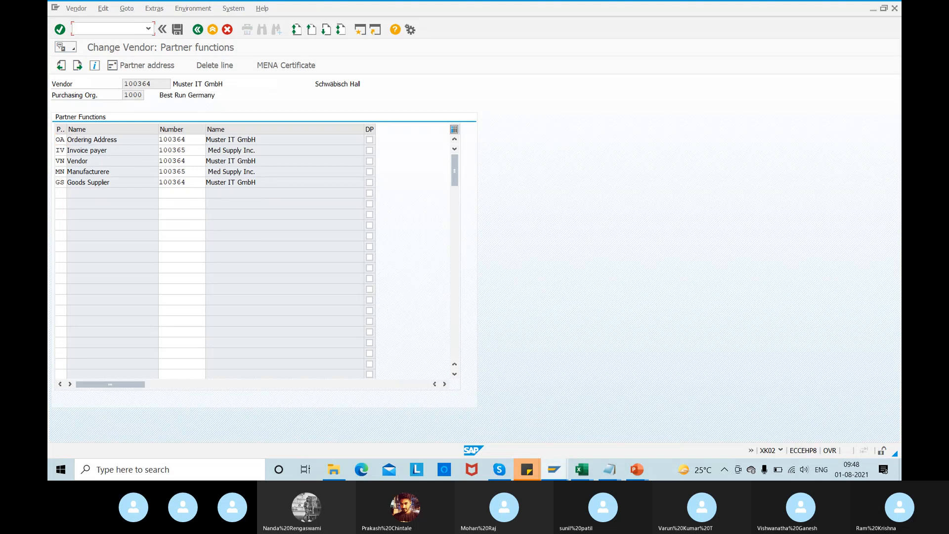
pyautogui.write('/nxk02')
pyautogui.press('Return')
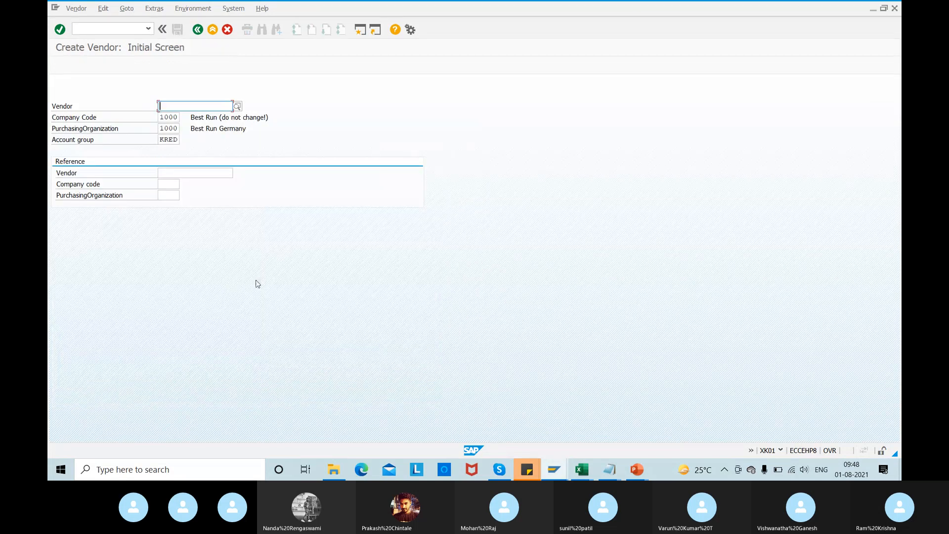
# - Open the purchase order display with transaction ME23N
pyautogui.click(83, 27)
pyautogui.write('/nme23n')
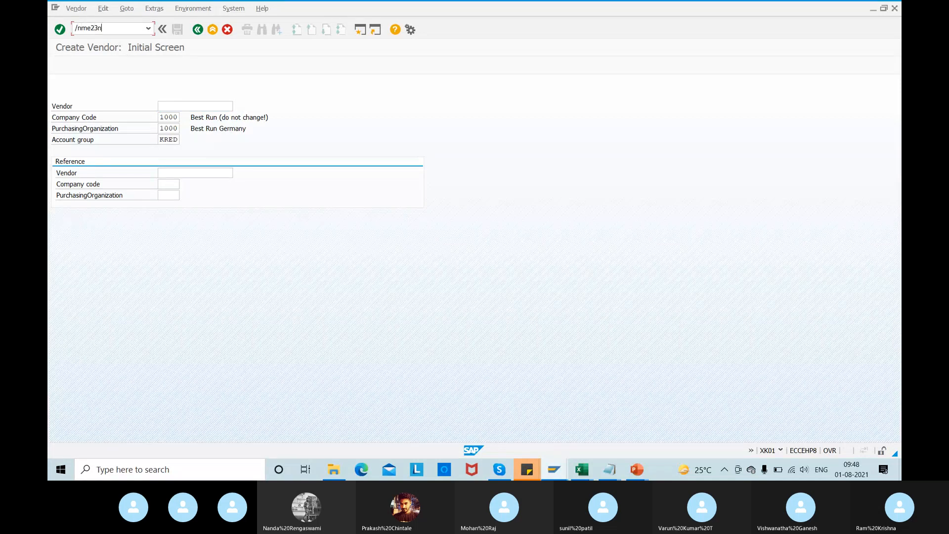
pyautogui.press('Return')
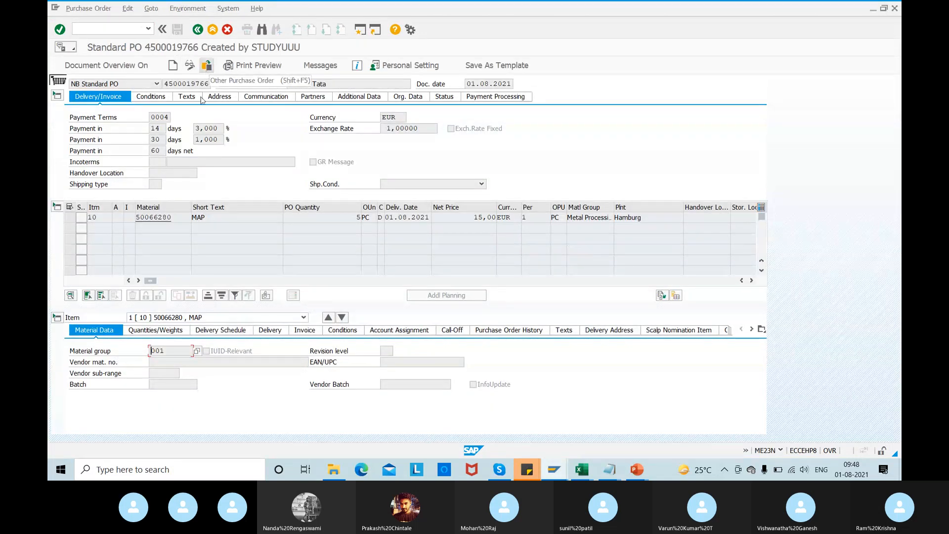
# - Try to display another purchase order by choosing a previously entered order number in the document selection
pyautogui.click(207, 67)
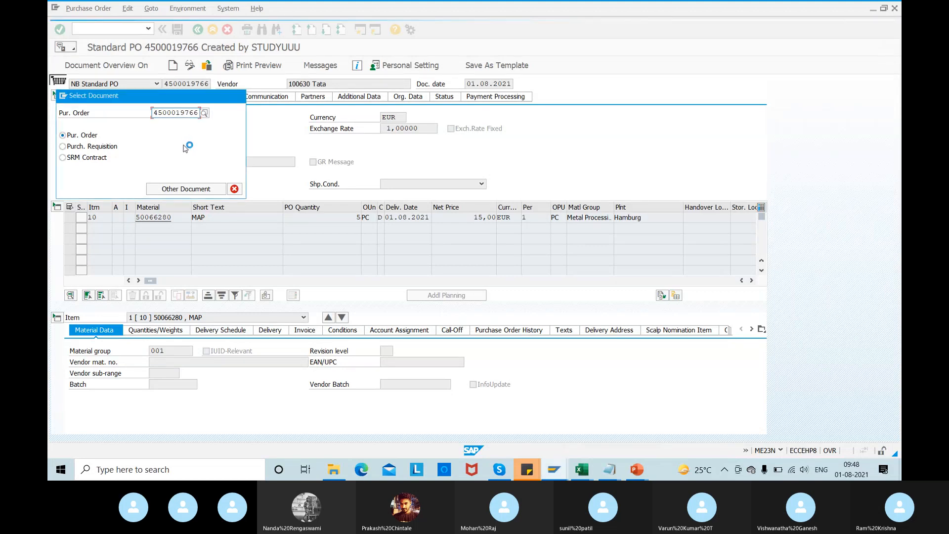
pyautogui.press('Delete')
pyautogui.press('Delete')
pyautogui.press('Delete')
pyautogui.press('Delete')
pyautogui.press('Delete')
pyautogui.press('Delete')
pyautogui.press('Delete')
pyautogui.press('Delete')
pyautogui.press('Delete')
pyautogui.press('Delete')
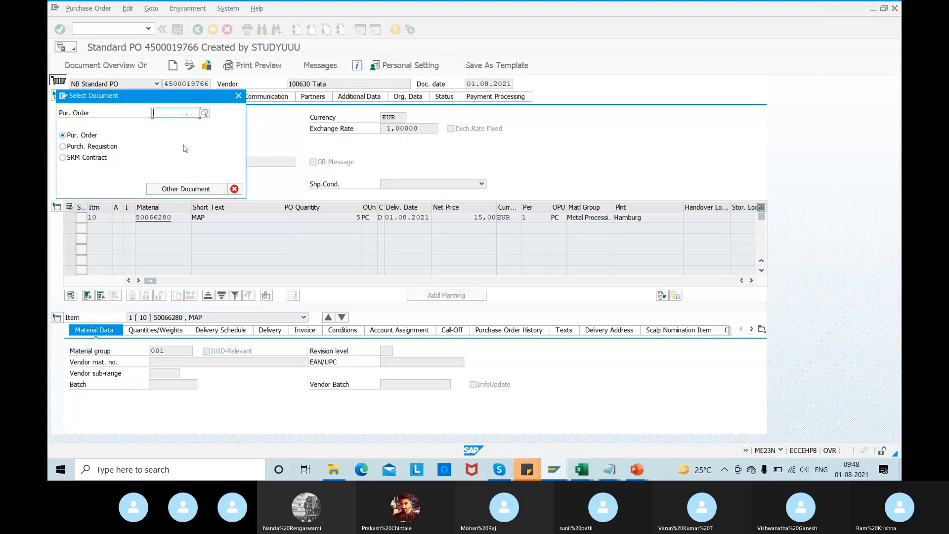
pyautogui.write('4')
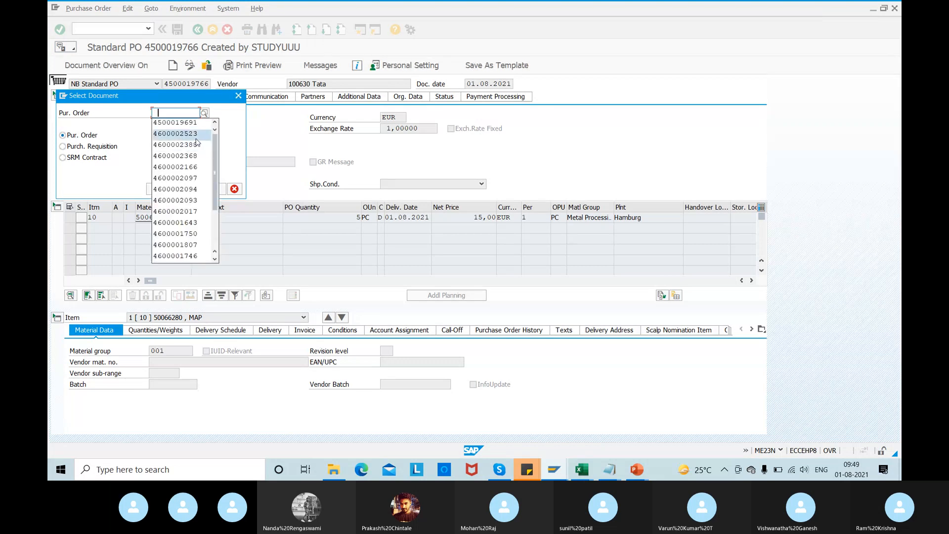
pyautogui.click(198, 142)
pyautogui.press('Return')
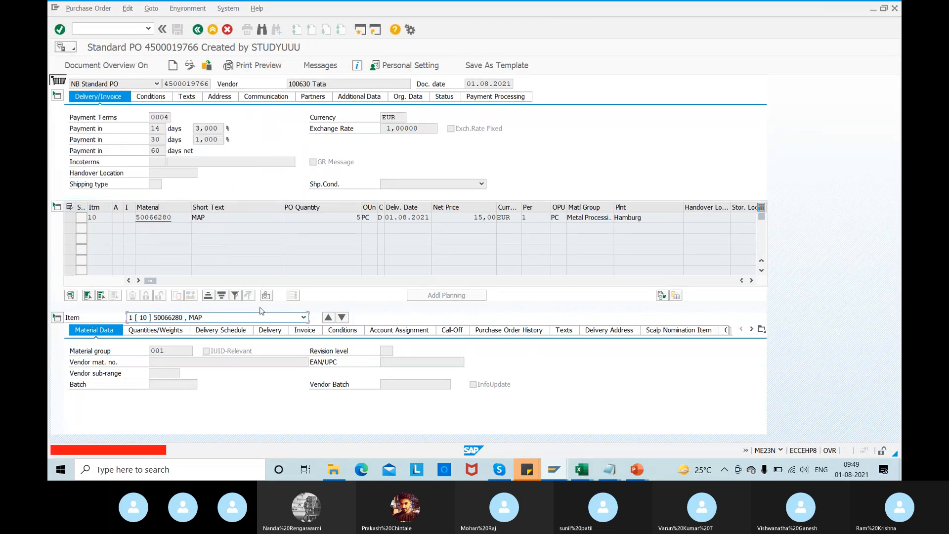
# - Review the vendor partner functions slide in the MAP PowerPoint presentation and return to the purchase order in SAP
pyautogui.hotkey('alt', 'Tab')
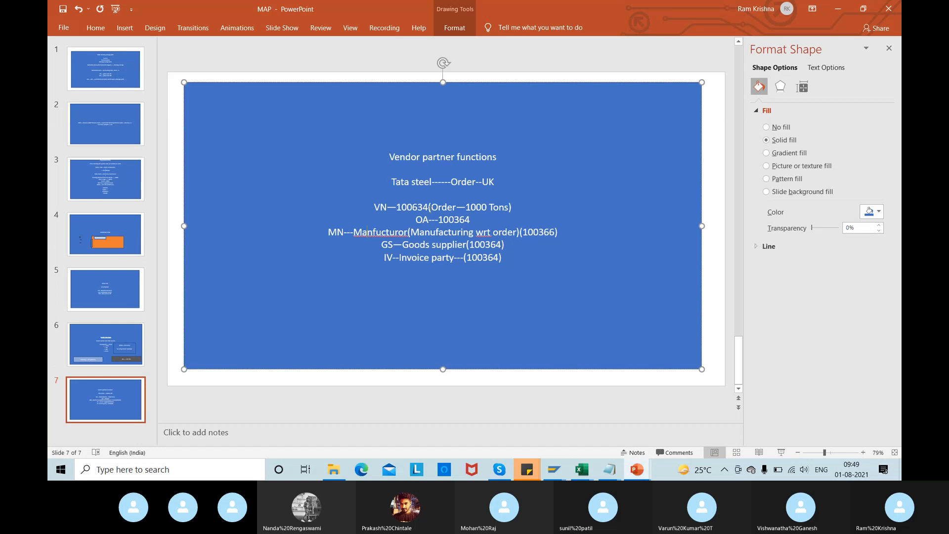
pyautogui.hotkey('alt', 'Tab')
pyautogui.hotkey('alt', 'Tab')
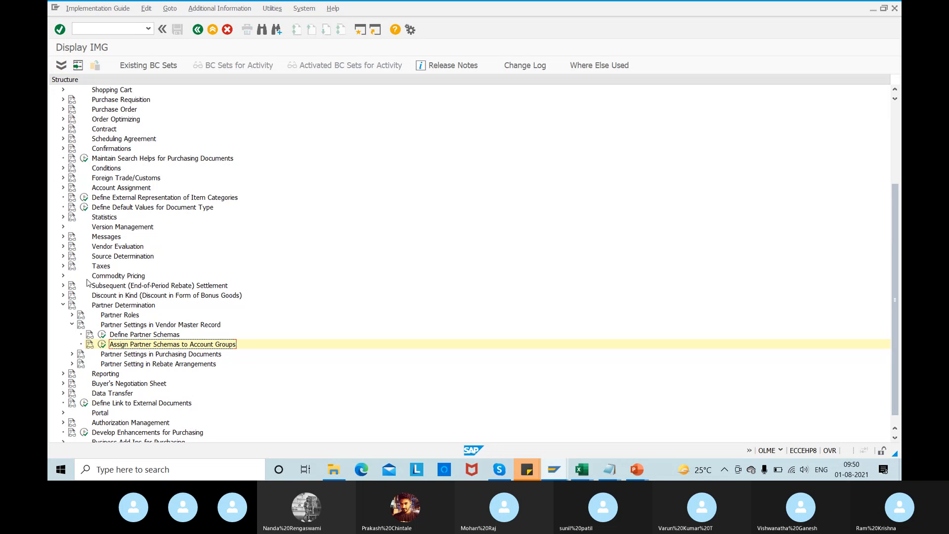
pyautogui.hotkey('alt', 'Tab')
pyautogui.hotkey('alt', 'Tab')
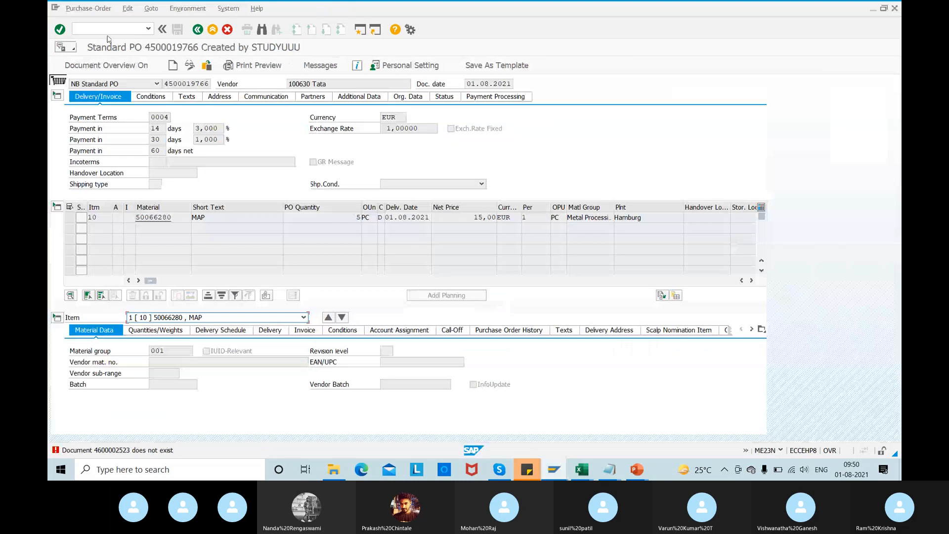
# - Switch from the purchase order to changing vendor Muster IT GmbH in XK02, and review its purchasing data and partner functions
pyautogui.click(109, 28)
pyautogui.write('/nme21n')
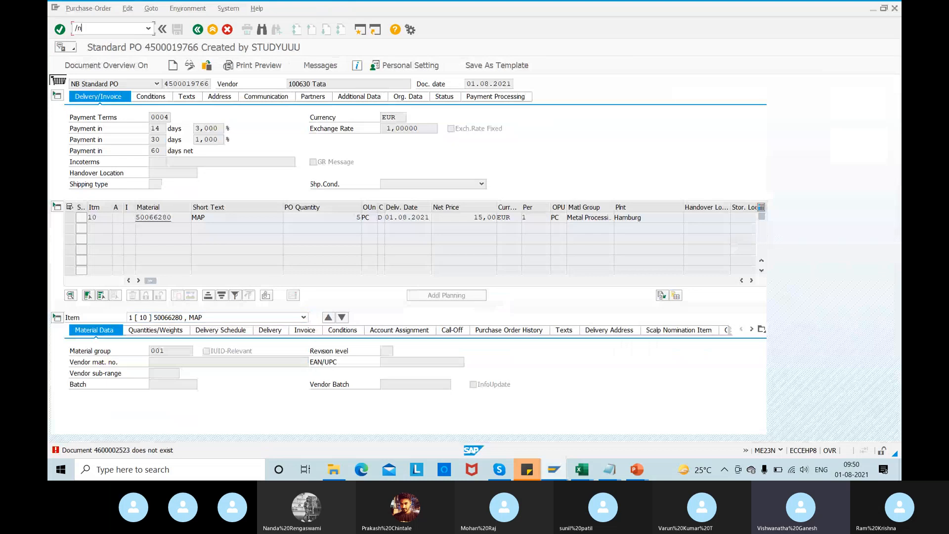
pyautogui.press('Return')
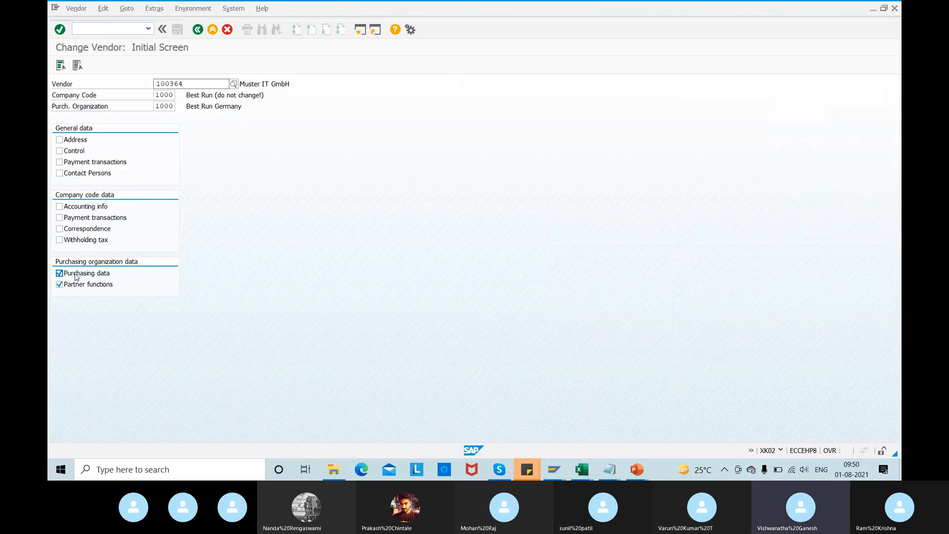
pyautogui.press('Return')
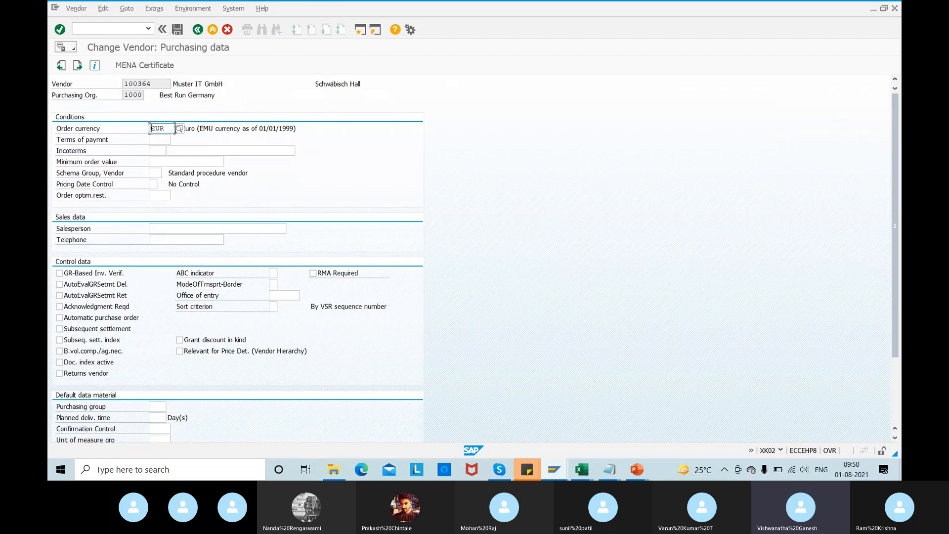
pyautogui.moveTo(172, 128); pyautogui.dragTo(111, 128)
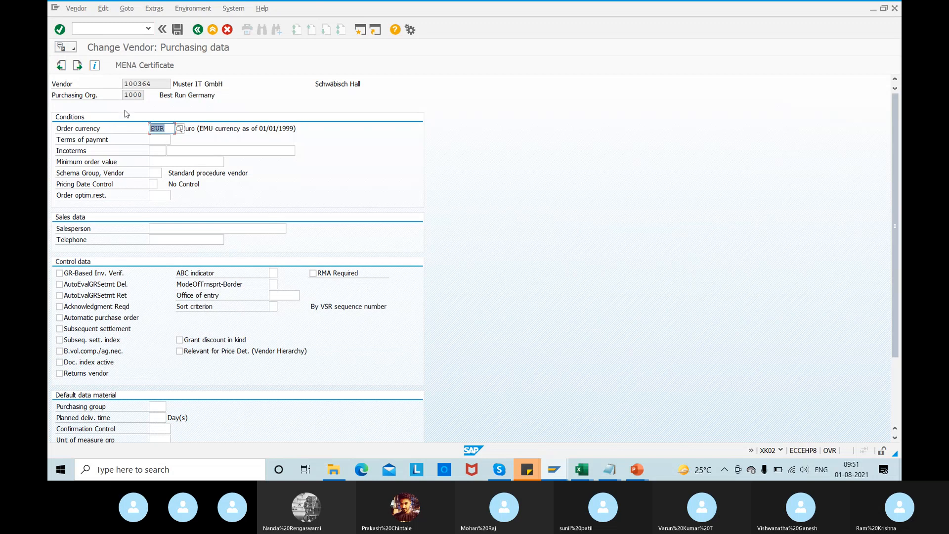
pyautogui.moveTo(169, 84); pyautogui.dragTo(82, 80)
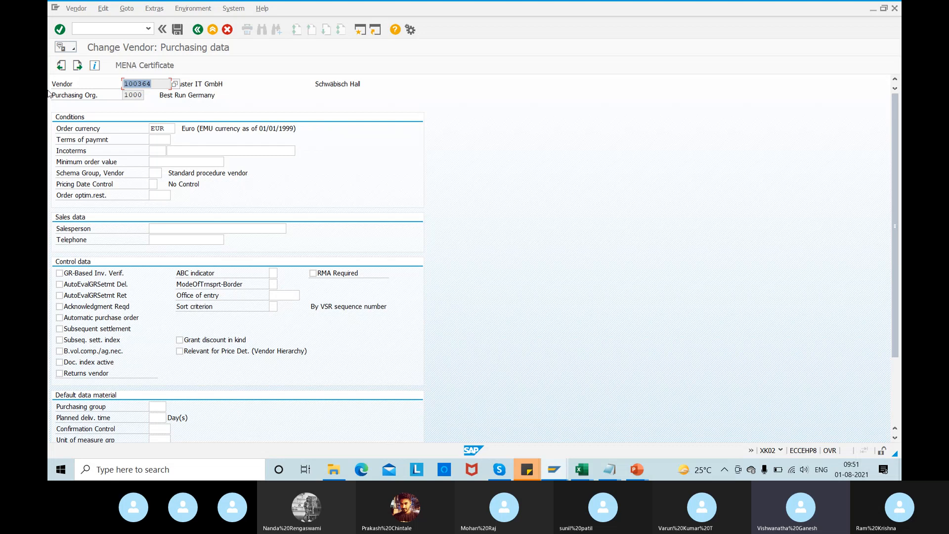
pyautogui.click(77, 65)
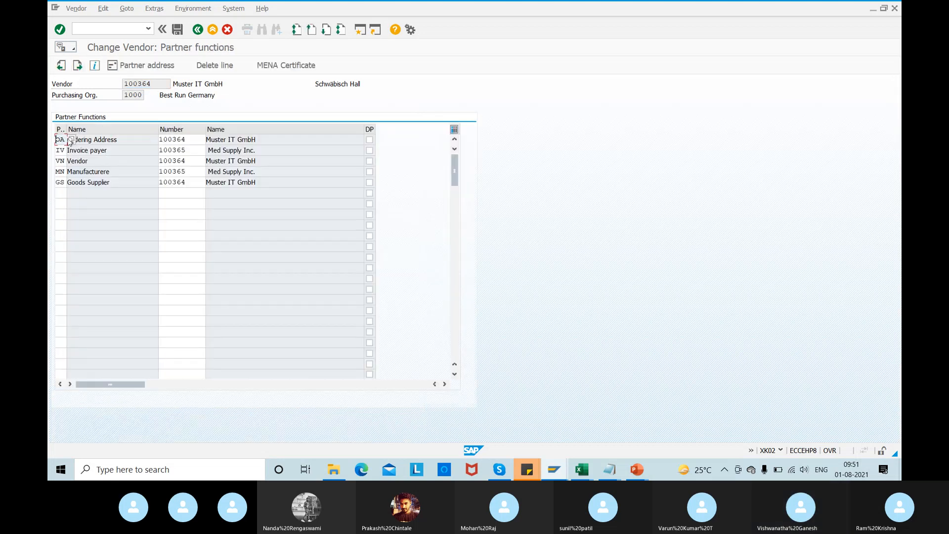
pyautogui.click(197, 29)
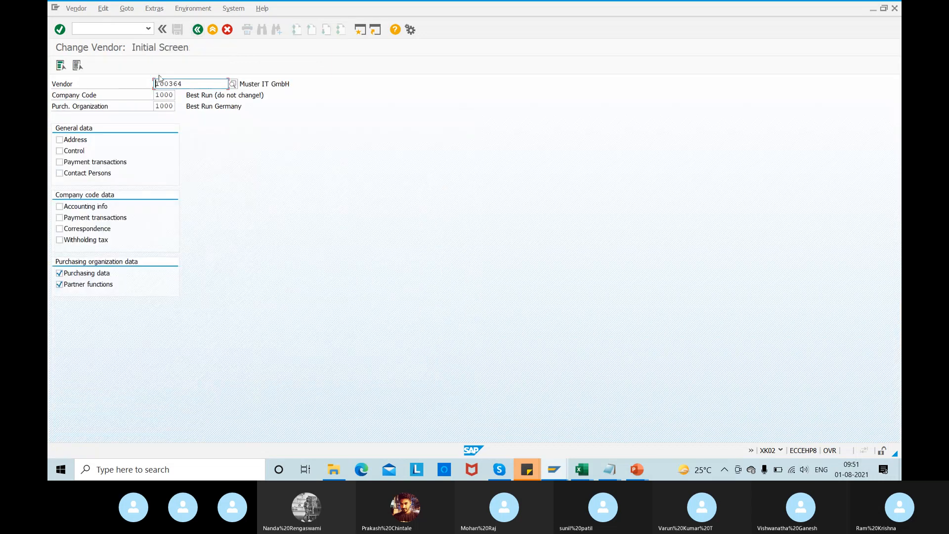
# - Check the MENA certificate details of Muster IT GmbH, confirm saving on exit, and return to its purchasing data
pyautogui.press('Return')
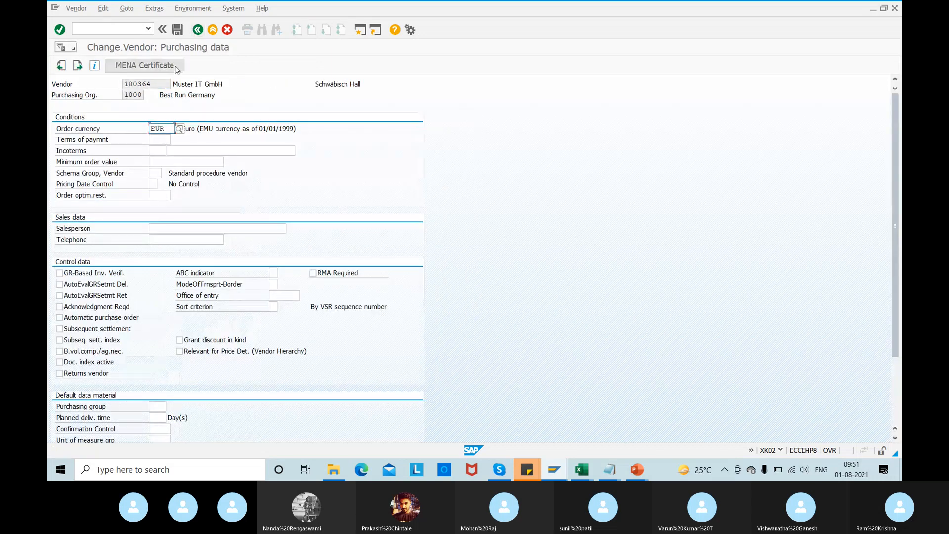
pyautogui.click(179, 68)
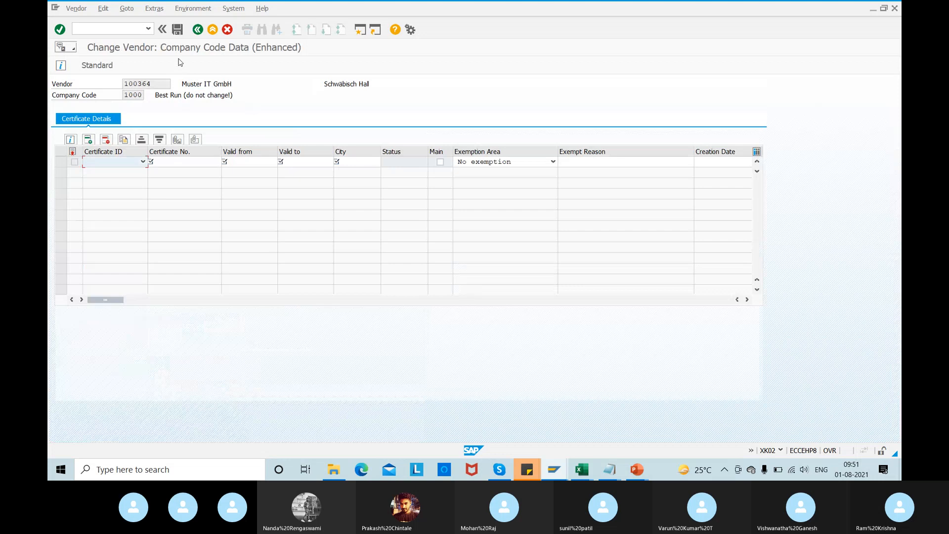
pyautogui.click(198, 32)
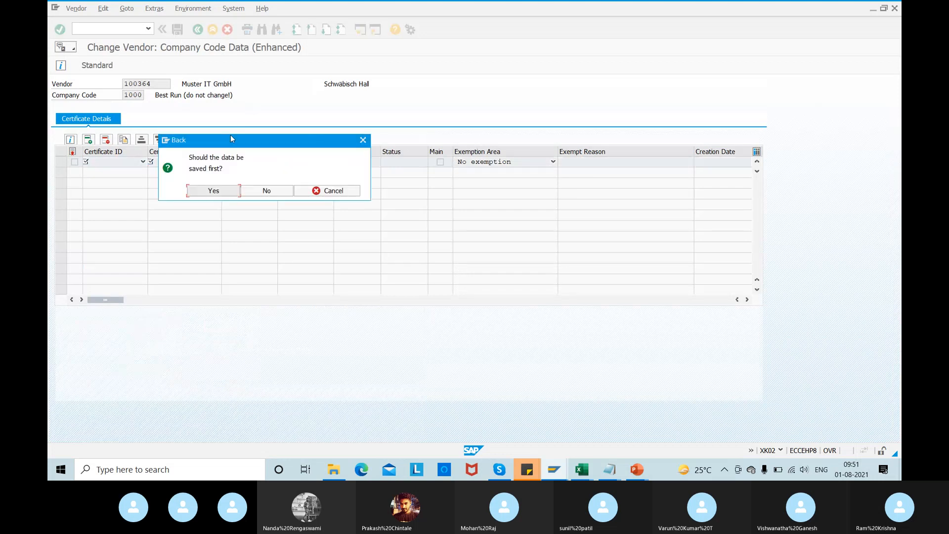
pyautogui.click(218, 193)
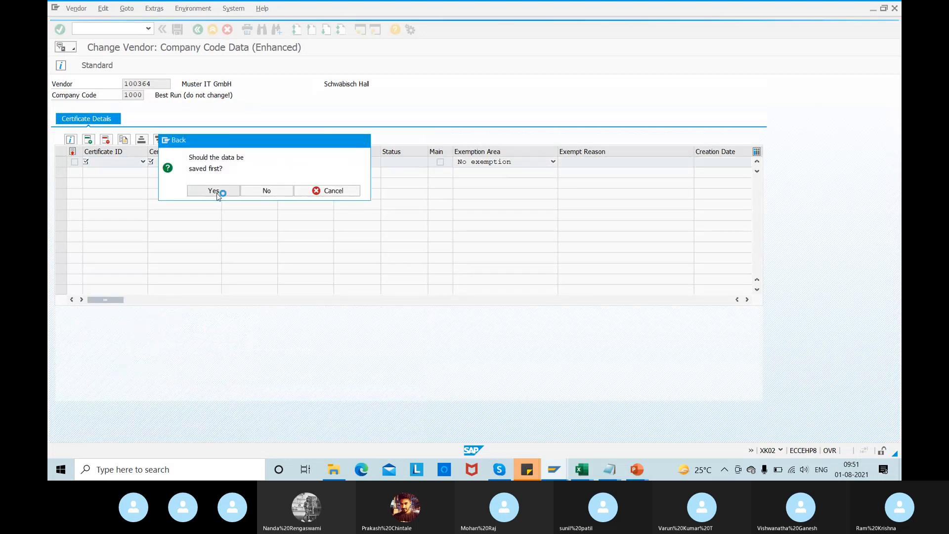
pyautogui.click(343, 300)
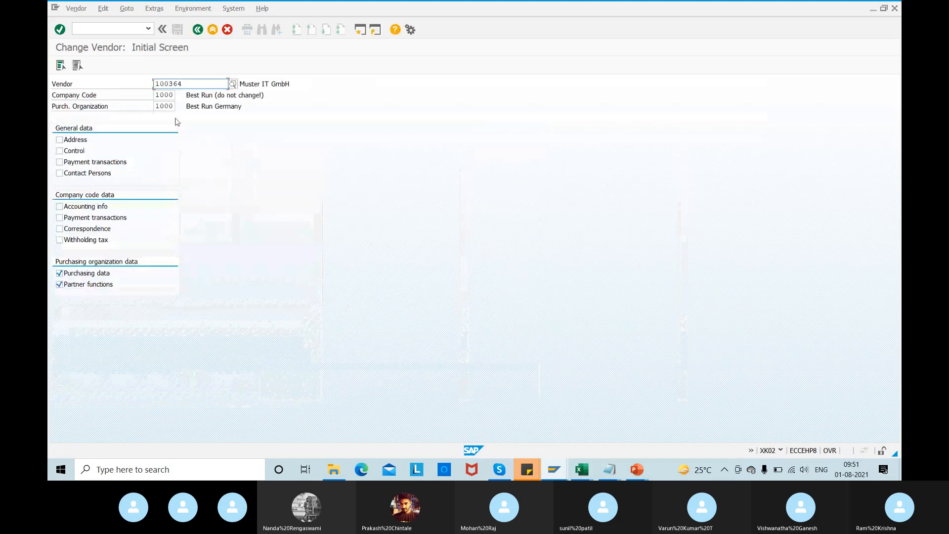
pyautogui.press('Return')
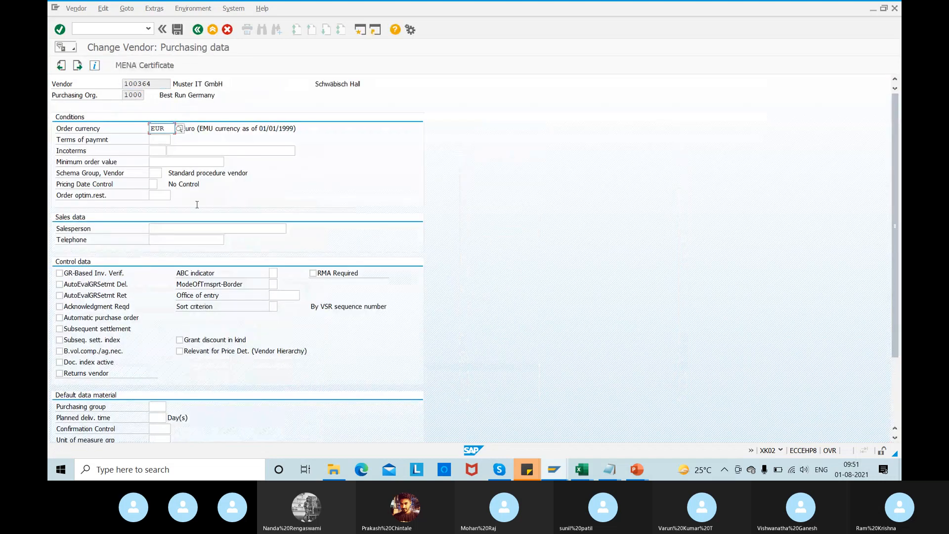
# - Start creating a vendor in XK01 with company code 1000, purchasing organization 1000 and account group KRED
pyautogui.click(88, 28)
pyautogui.write('/nxk02')
pyautogui.press('Return')
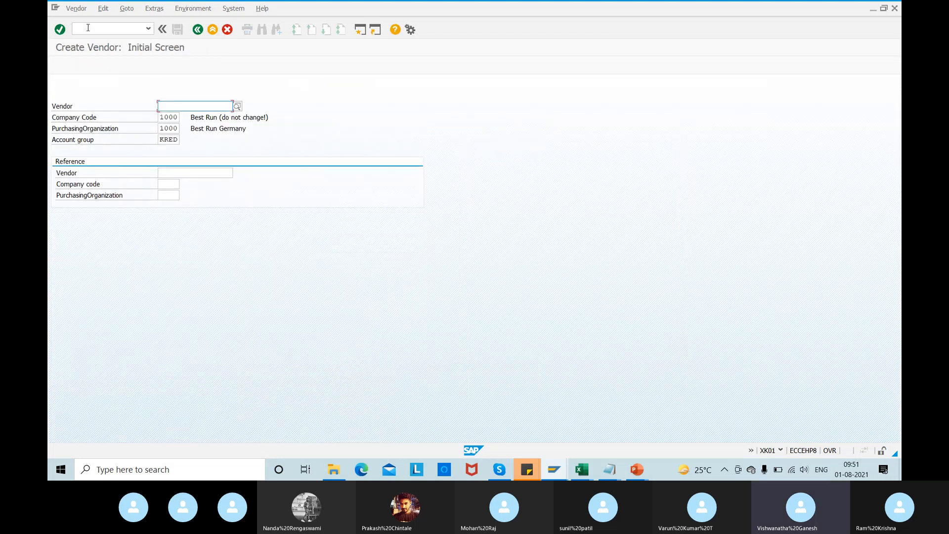
pyautogui.press('Return')
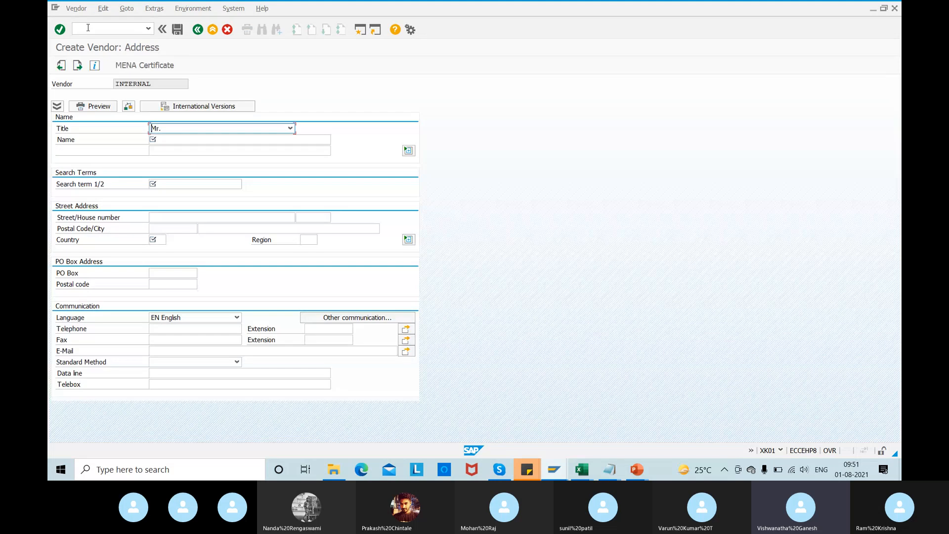
# - Enter tata motors1234 as the new vendor's name and Tata as its search term
pyautogui.press('BackSpace')
pyautogui.press('Down')
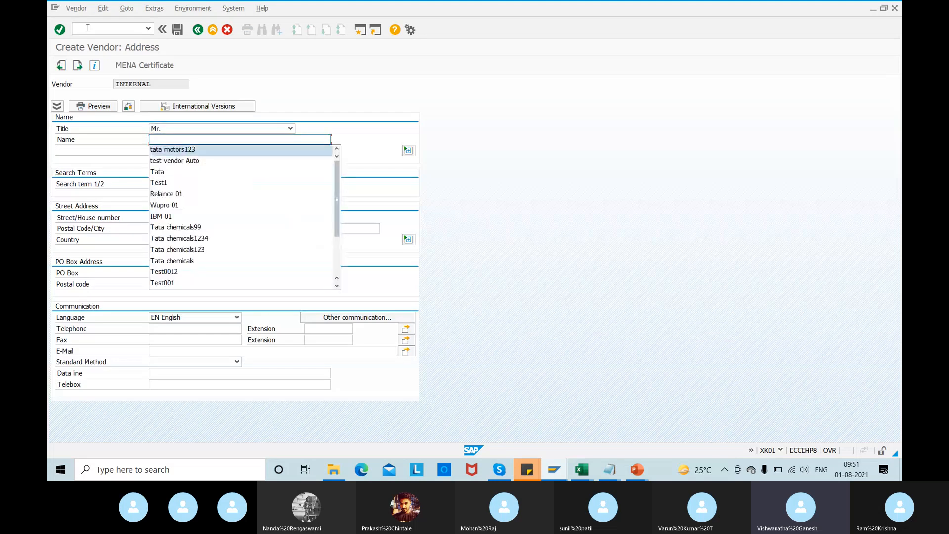
pyautogui.press('Return')
pyautogui.write('4')
pyautogui.press('Tab')
pyautogui.press('Tab')
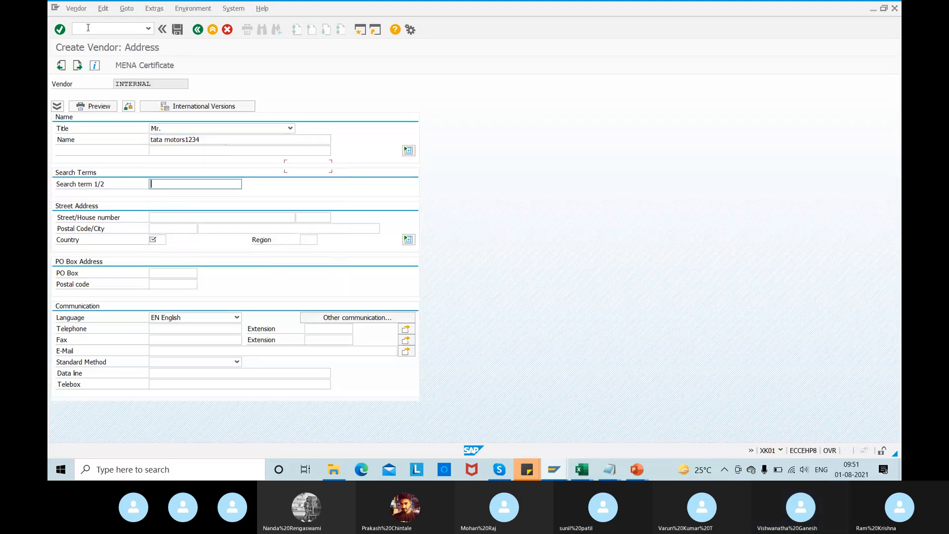
pyautogui.press('BackSpace')
pyautogui.press('Return')
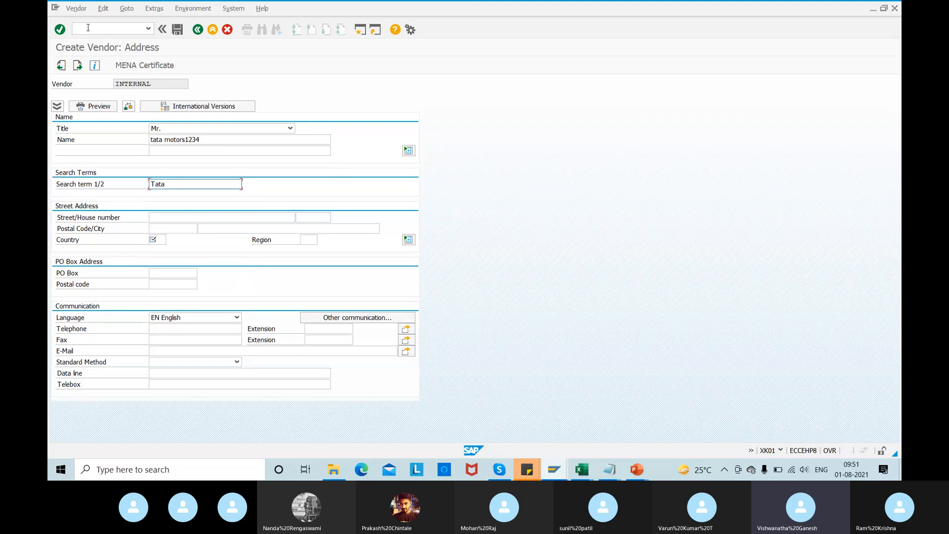
# - Set the vendor's country to IN and continue to the accounting information
pyautogui.rightClick(157, 241)
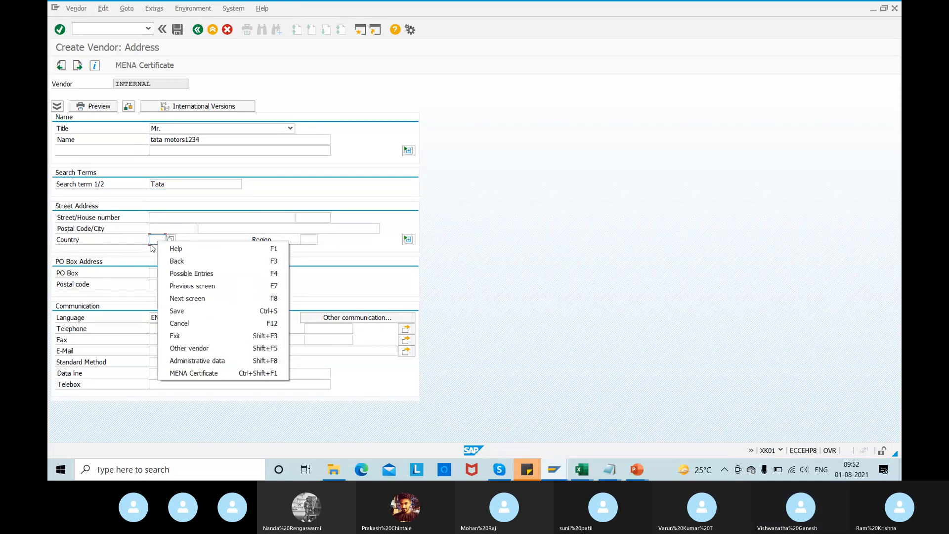
pyautogui.click(155, 240)
pyautogui.press('Down')
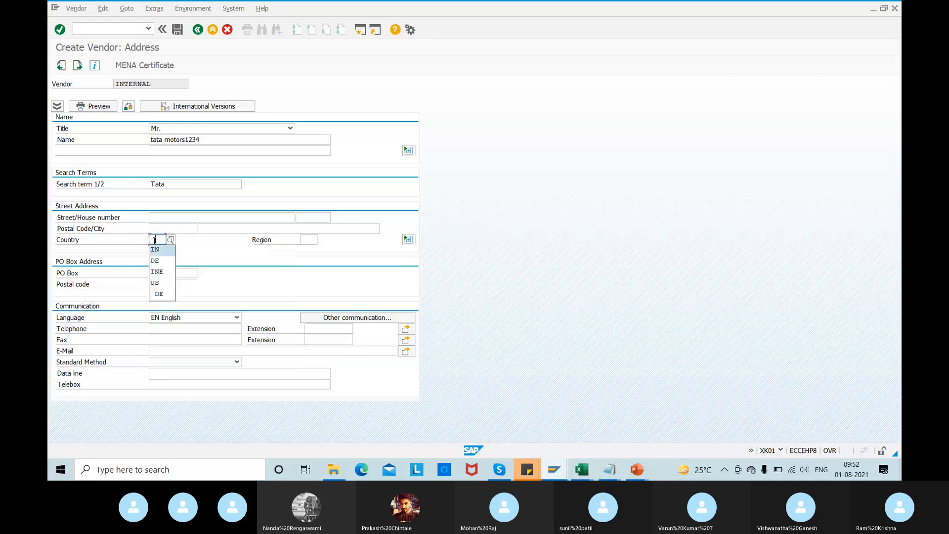
pyautogui.press('Return')
pyautogui.press('Return')
pyautogui.press('Return')
pyautogui.press('Return')
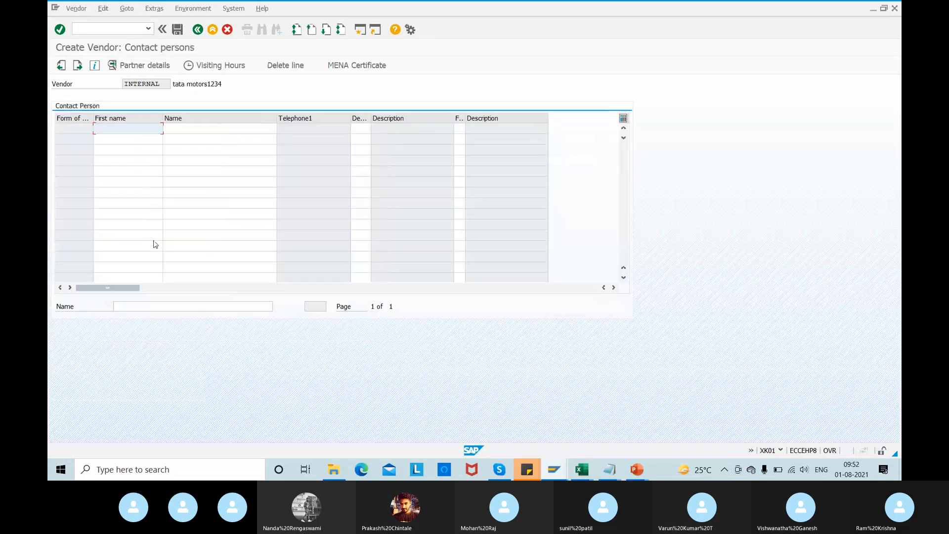
pyautogui.press('Return')
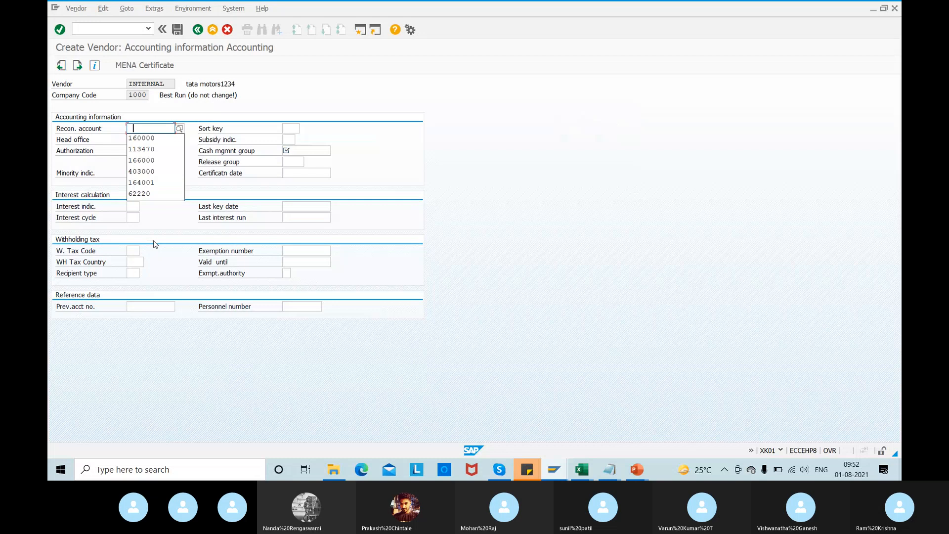
# - Set the vendor's reconciliation account to 160000 and its cash management group to A1
pyautogui.press('Down')
pyautogui.press('Return')
pyautogui.press('Tab')
pyautogui.press('Tab')
pyautogui.press('Tab')
pyautogui.press('Tab')
pyautogui.press('Tab')
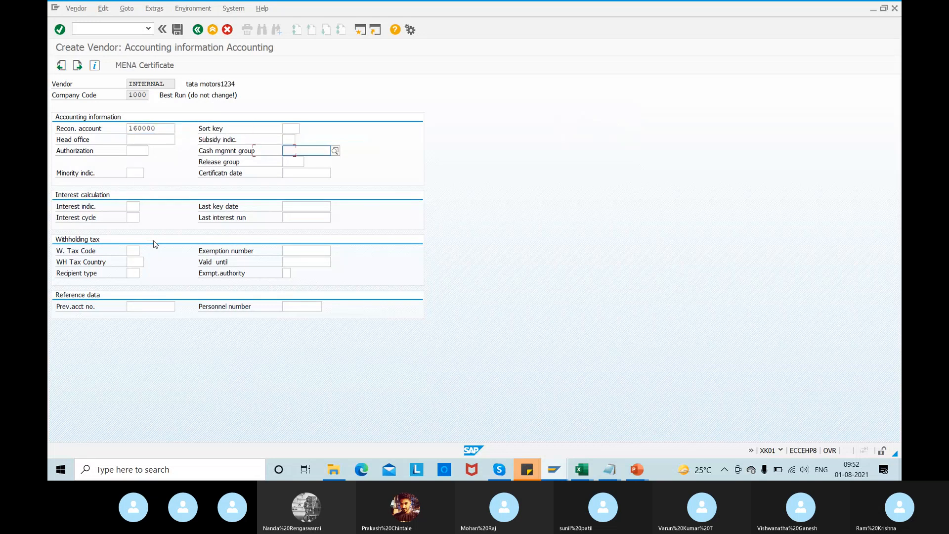
pyautogui.write('A1')
pyautogui.press('Return')
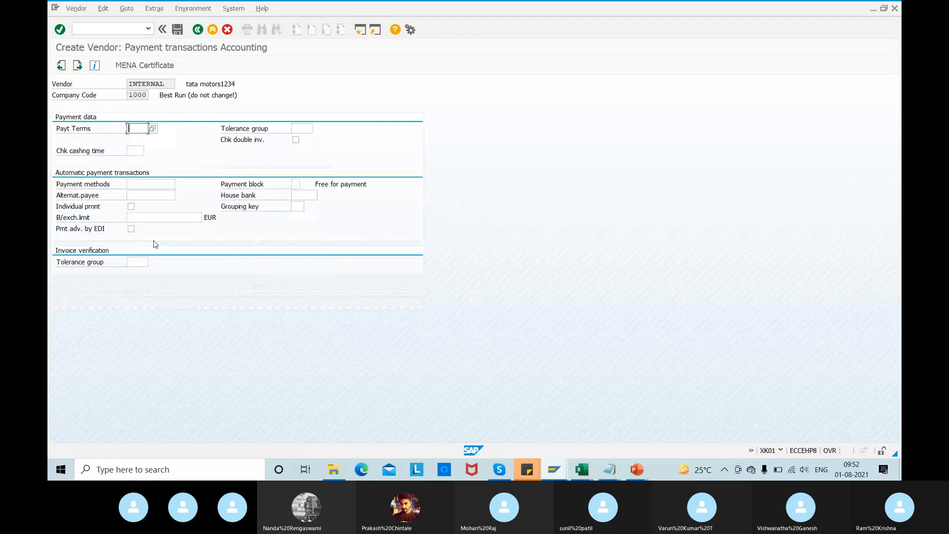
# - Continue to the vendor's purchasing data and set the order currency to INR
pyautogui.press('Return')
pyautogui.press('Return')
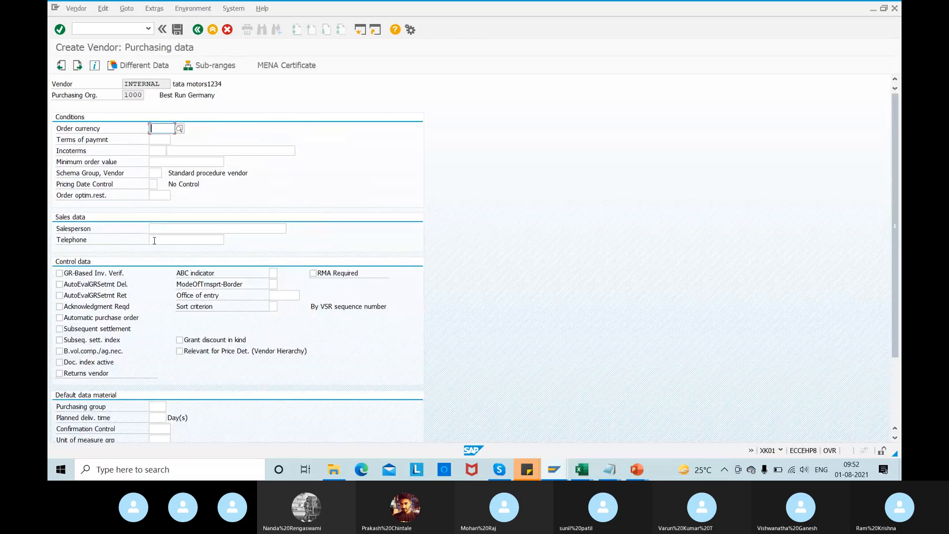
pyautogui.write('INR')
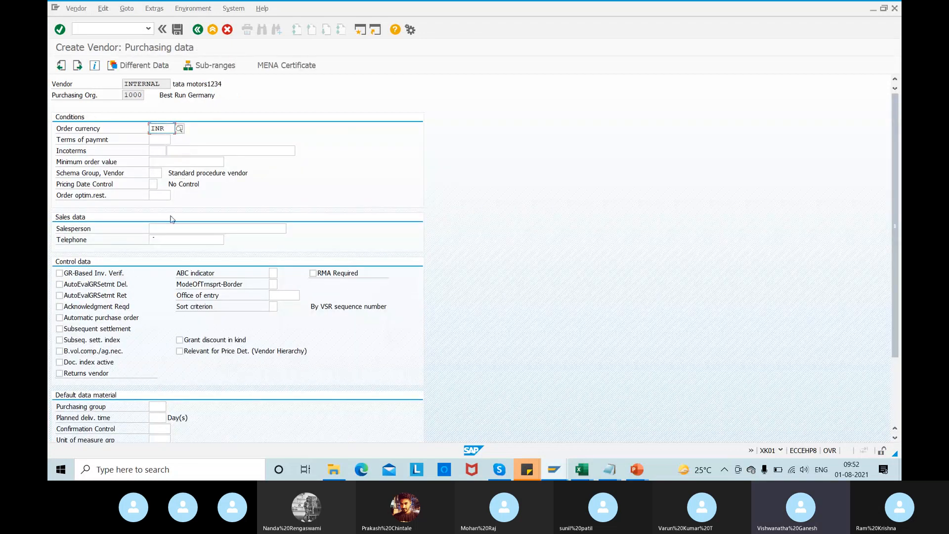
# - Create different purchasing data for vendor subrange USA with the description USA TATA
pyautogui.click(146, 67)
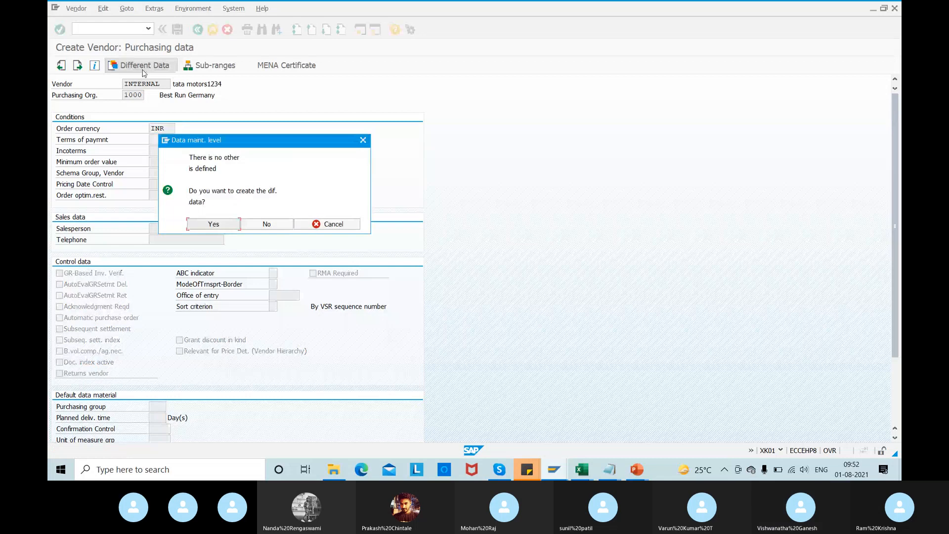
pyautogui.click(217, 226)
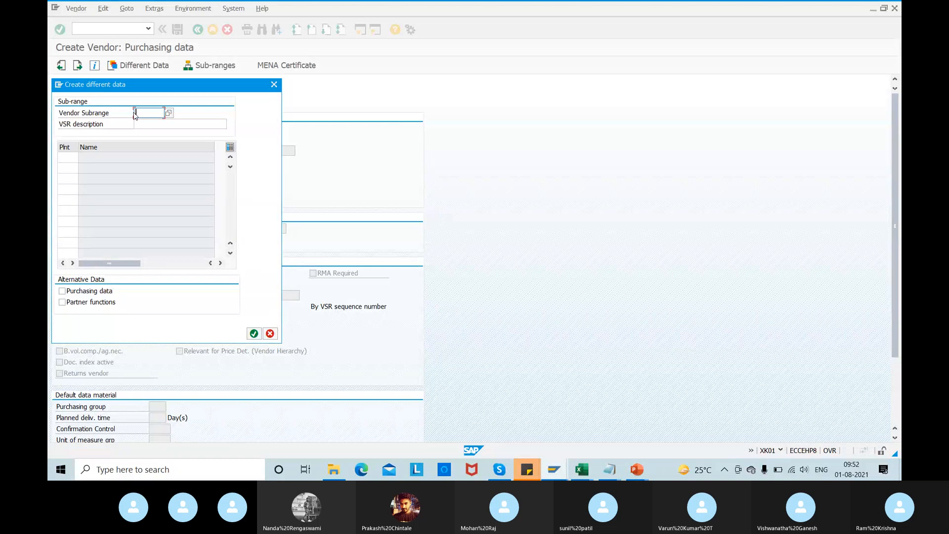
pyautogui.write('Indi')
pyautogui.press('BackSpace')
pyautogui.press('BackSpace')
pyautogui.press('BackSpace')
pyautogui.press('BackSpace')
pyautogui.write('USA')
pyautogui.press('Tab')
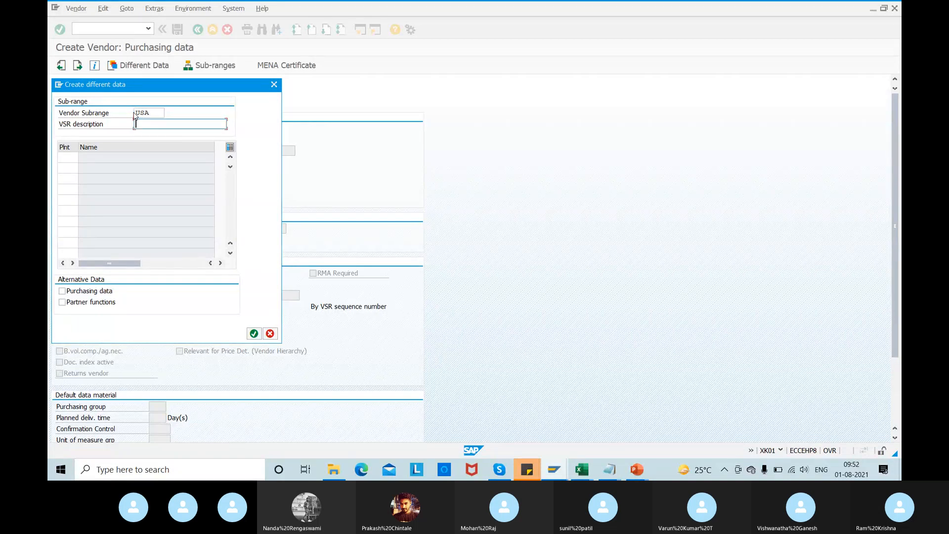
pyautogui.write('USA')
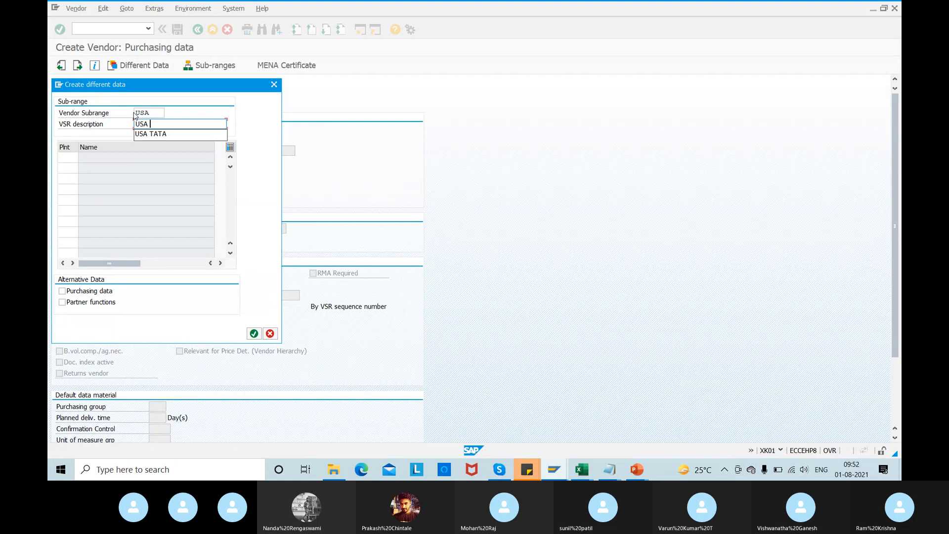
pyautogui.press('Down')
pyautogui.press('Return')
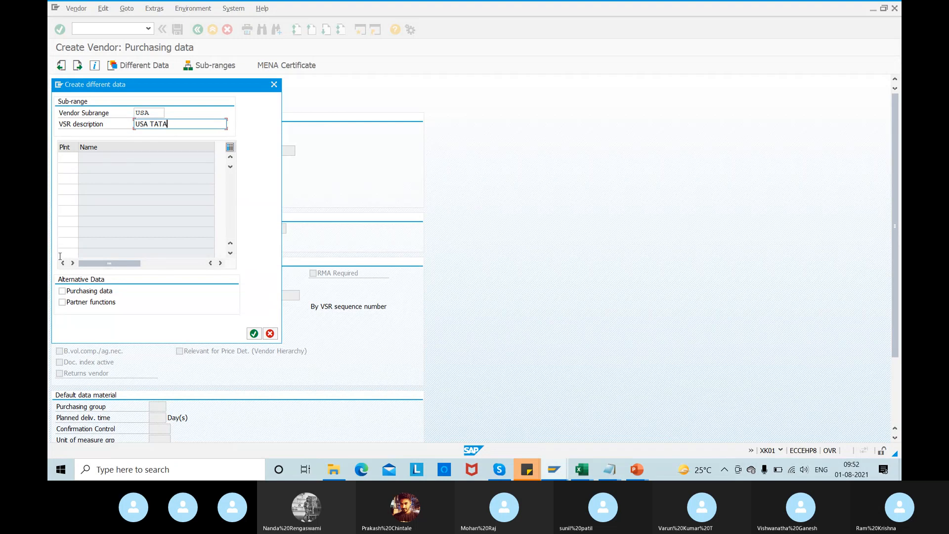
# - Enable alternative purchasing data and partner functions for the USA subrange and confirm the settings
pyautogui.click(75, 295)
pyautogui.click(72, 302)
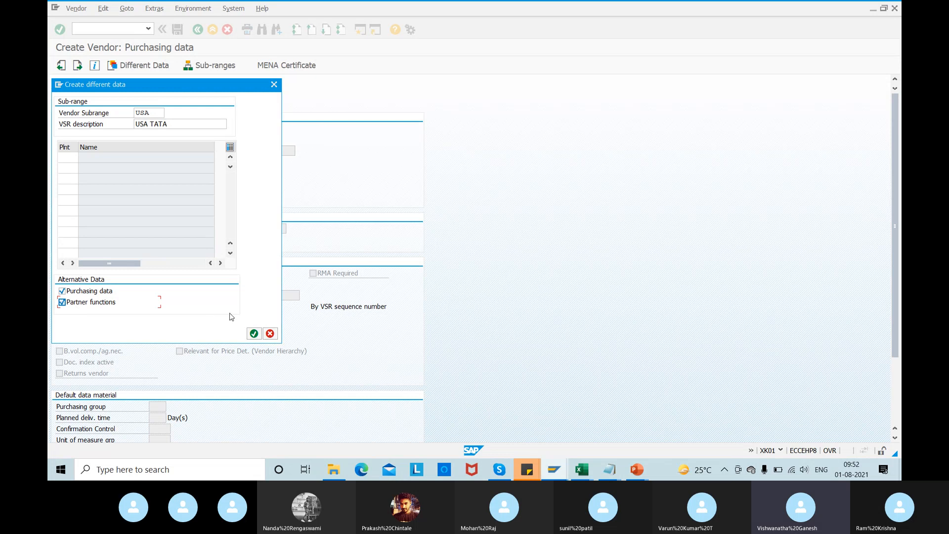
pyautogui.click(254, 333)
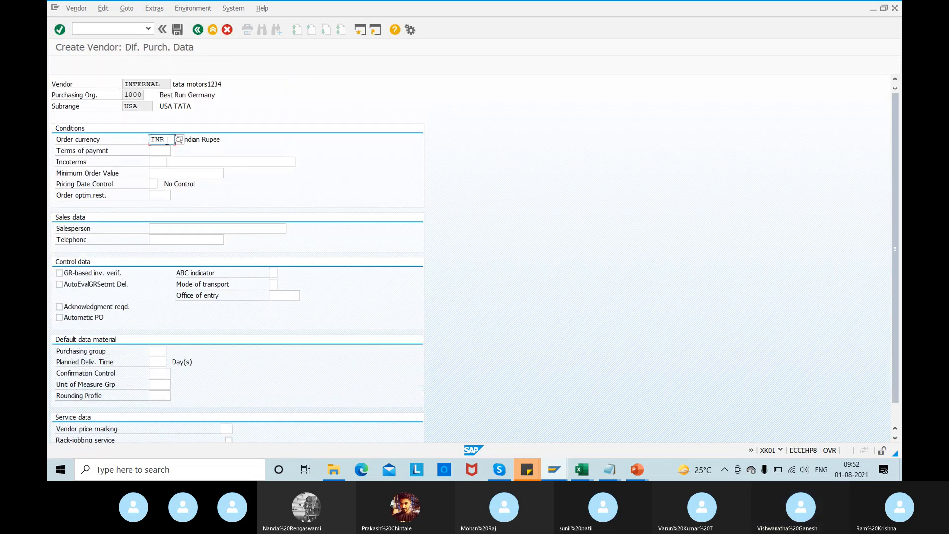
# - Continue to the USA subrange's partner functions and add the functions OA (Ordering Address), IV (Invoice payer) and VN (Vendor)
pyautogui.press('Return')
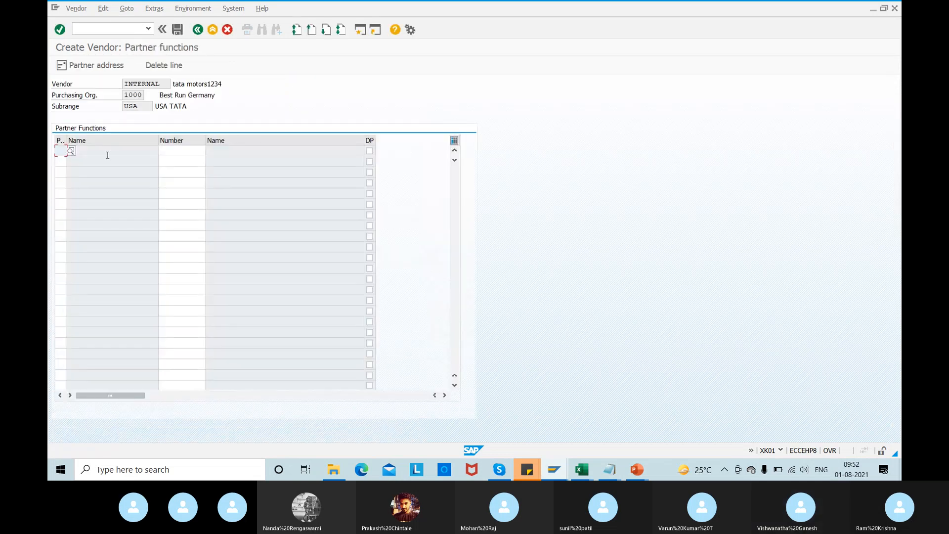
pyautogui.click(70, 152)
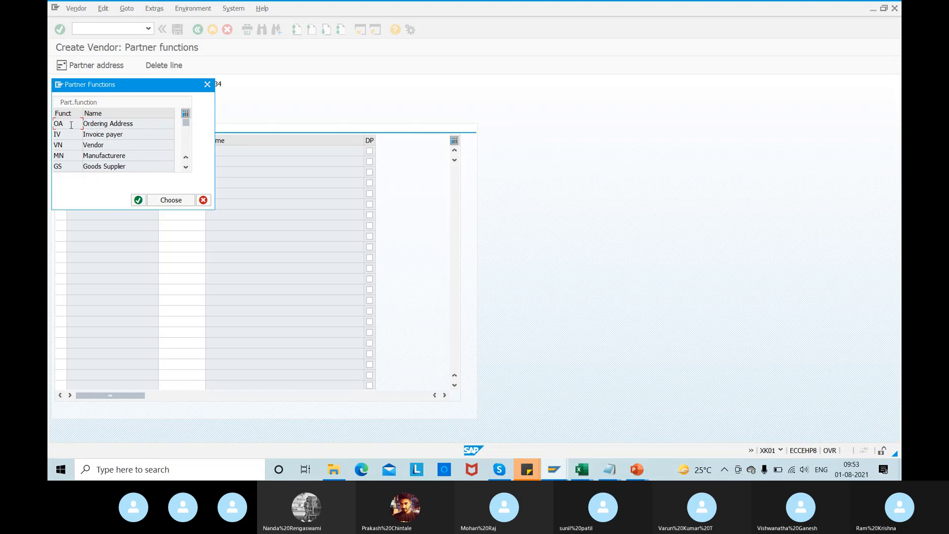
pyautogui.doubleClick(71, 125)
pyautogui.click(66, 160)
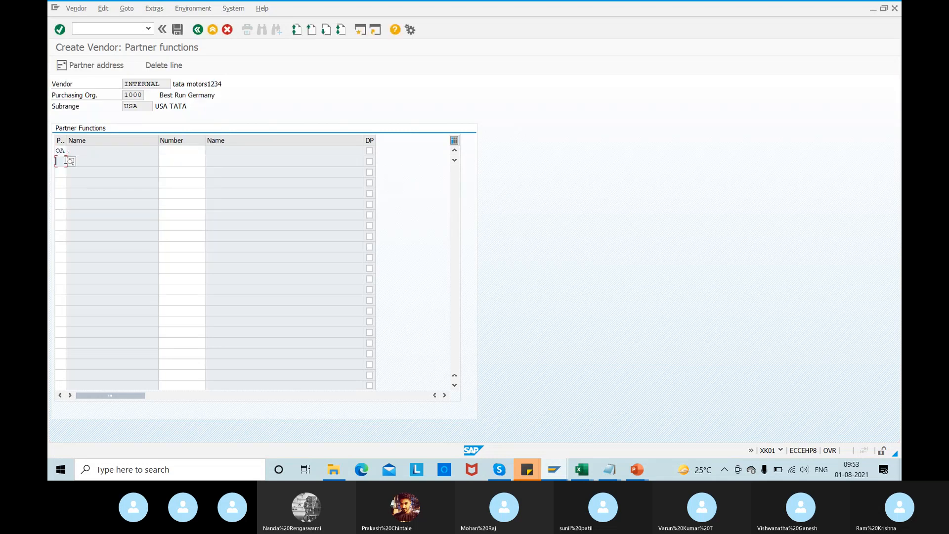
pyautogui.click(71, 161)
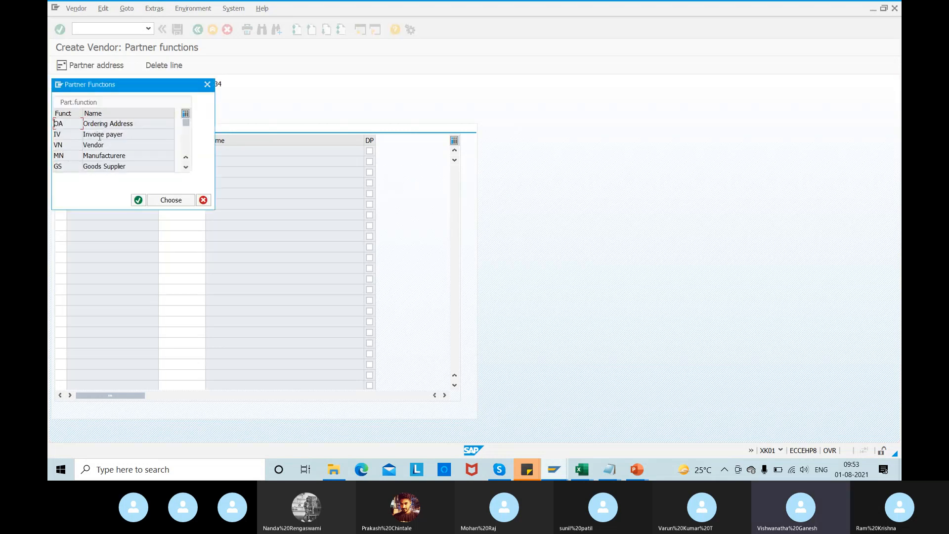
pyautogui.doubleClick(100, 137)
pyautogui.click(64, 172)
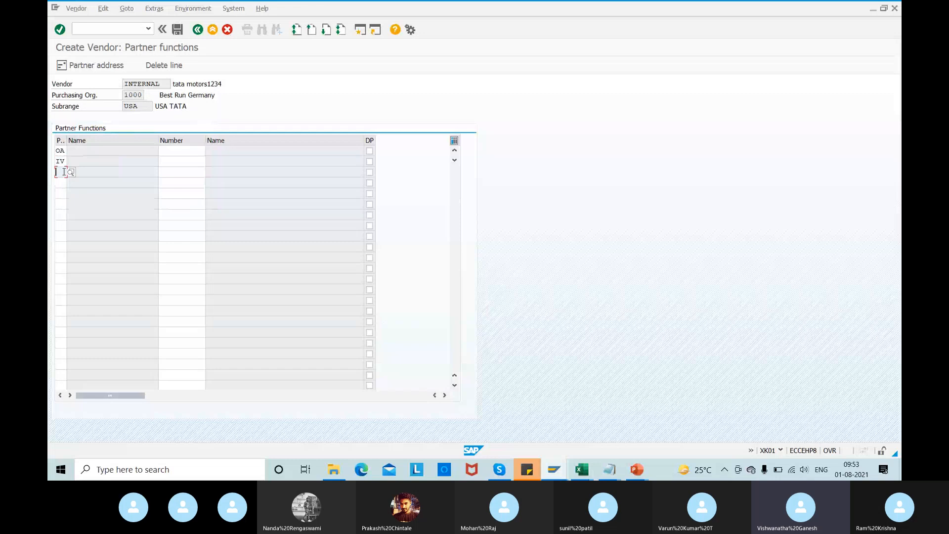
pyautogui.click(70, 173)
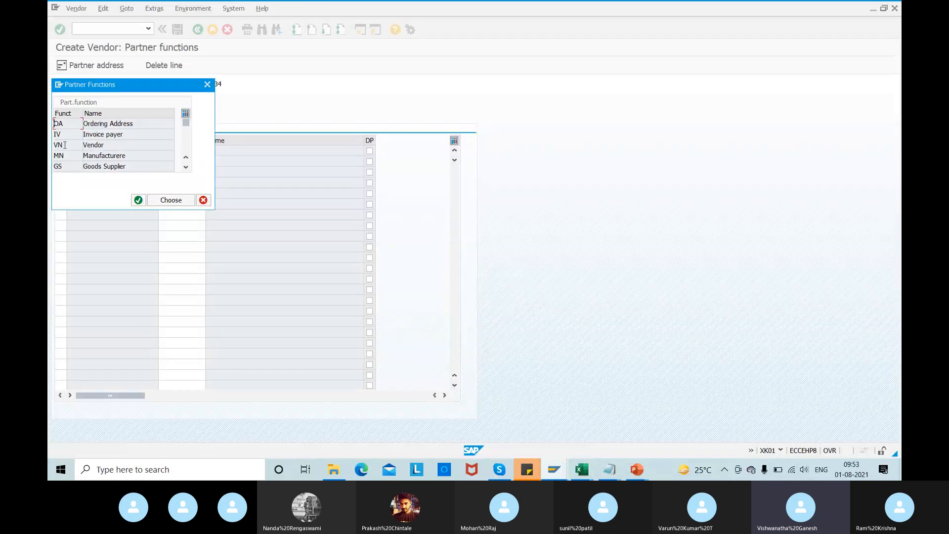
pyautogui.doubleClick(65, 145)
# - Add the partner functions MN (Manufacturer) and GS (Goods Supplier) to the USA subrange
pyautogui.click(62, 184)
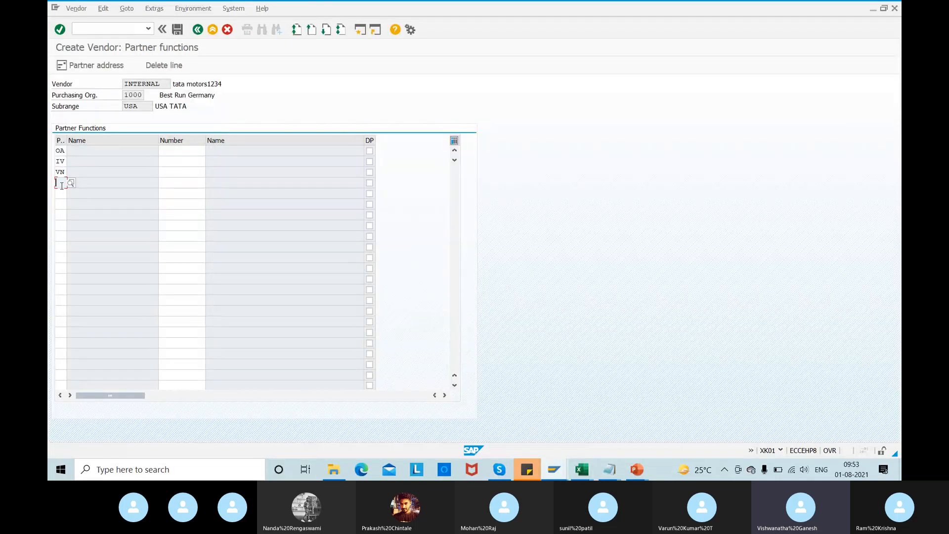
pyautogui.click(71, 183)
pyautogui.doubleClick(59, 155)
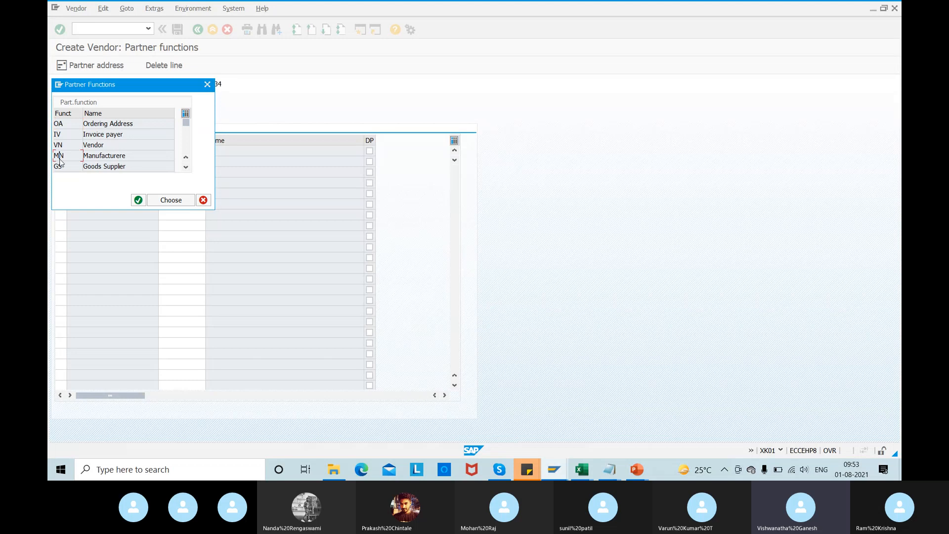
pyautogui.click(60, 195)
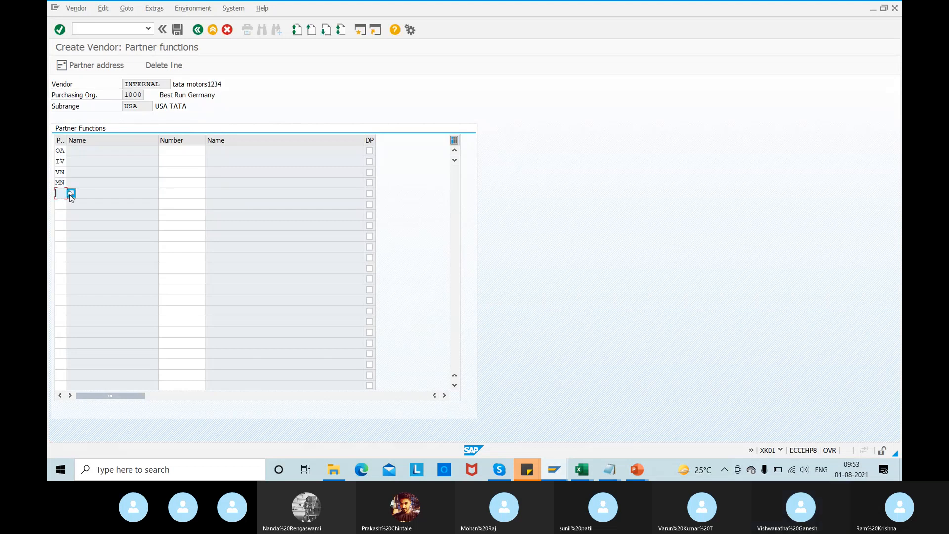
pyautogui.click(71, 193)
pyautogui.doubleClick(66, 163)
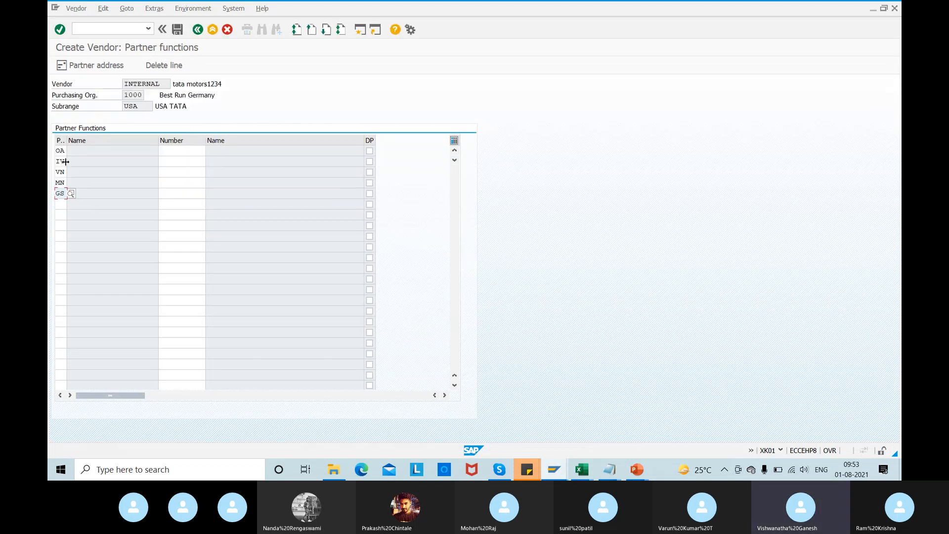
pyautogui.click(177, 150)
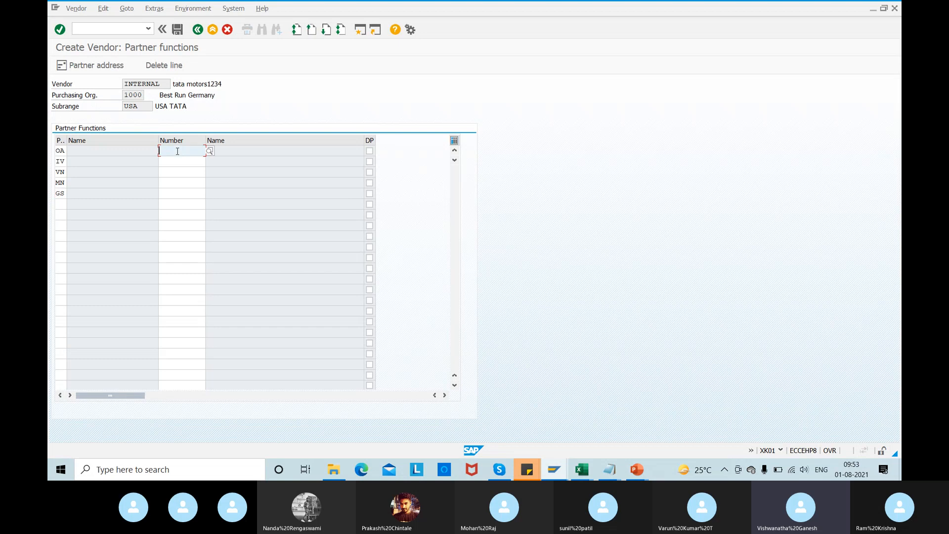
pyautogui.click(174, 164)
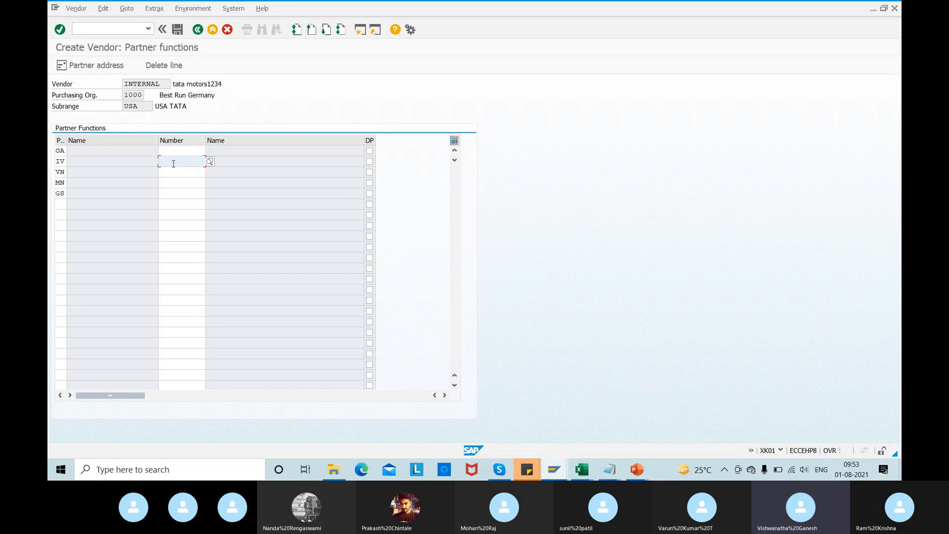
pyautogui.click(64, 161)
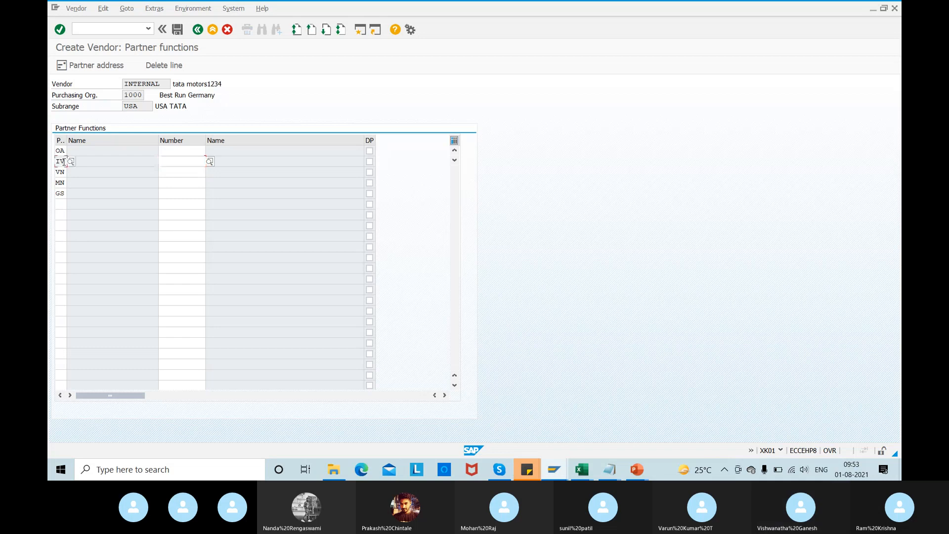
pyautogui.doubleClick(61, 162)
pyautogui.click(189, 164)
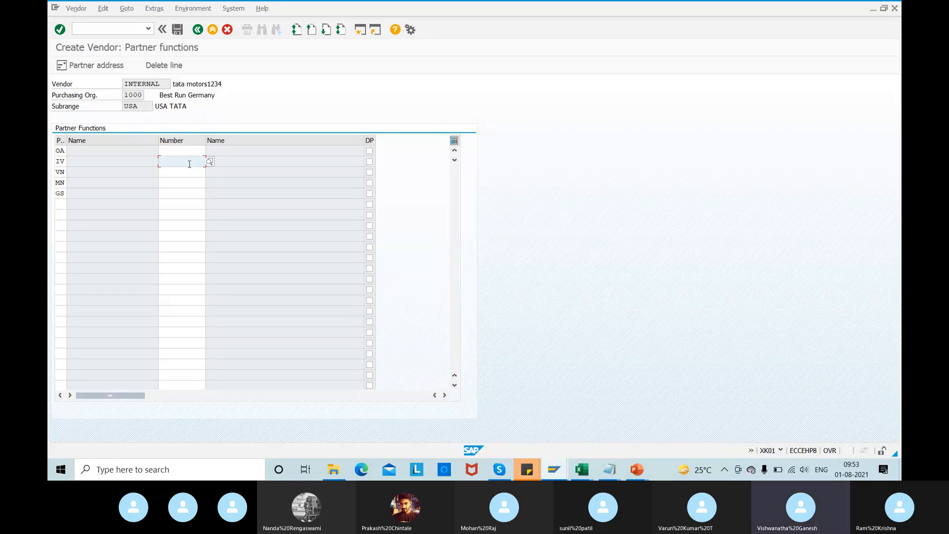
# - Try to open transaction FK03 in a new session from the partner functions screen
pyautogui.click(112, 29)
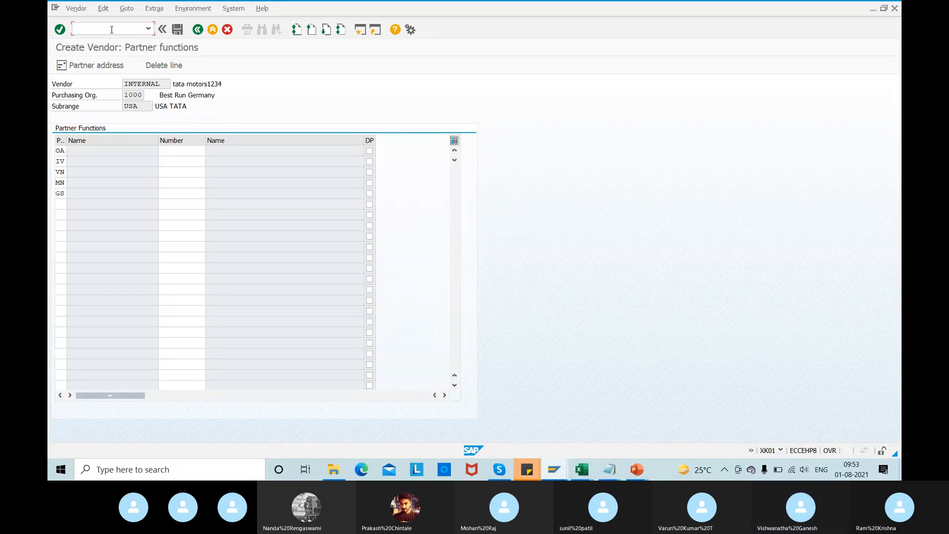
pyautogui.write('/ofk03')
pyautogui.press('Return')
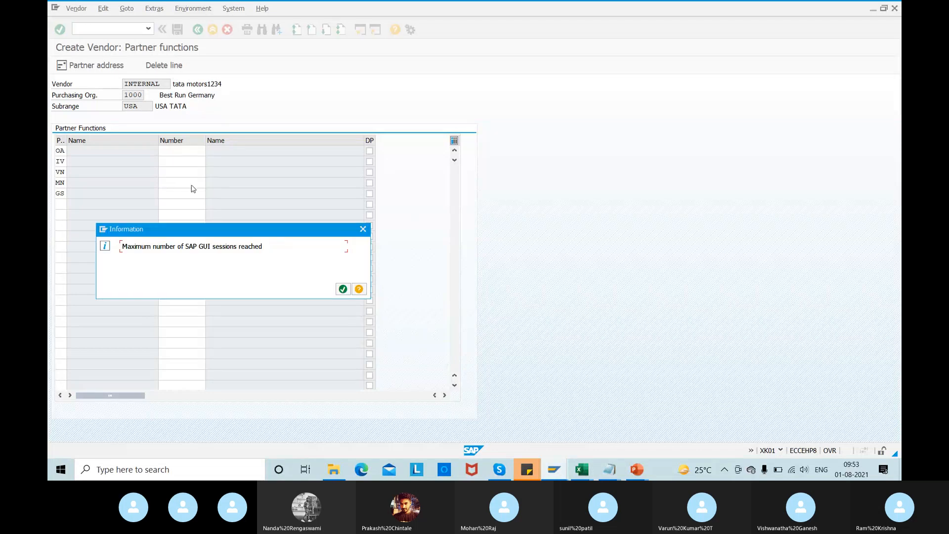
pyautogui.click(342, 289)
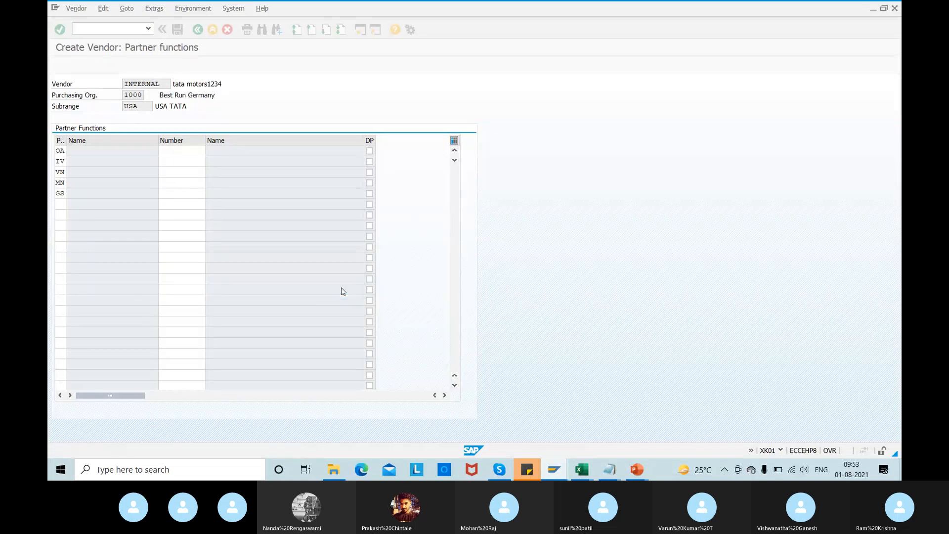
# - Switch to the Implementation Guide session and try to open transaction MK01 in a new session from there
pyautogui.hotkey('alt', 'Tab')
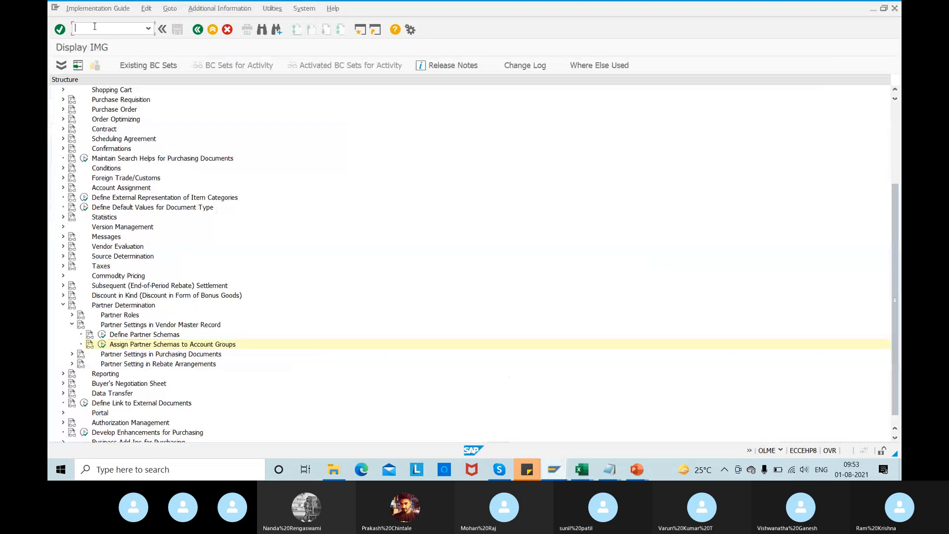
pyautogui.write('/o')
pyautogui.write('mk01')
pyautogui.press('Return')
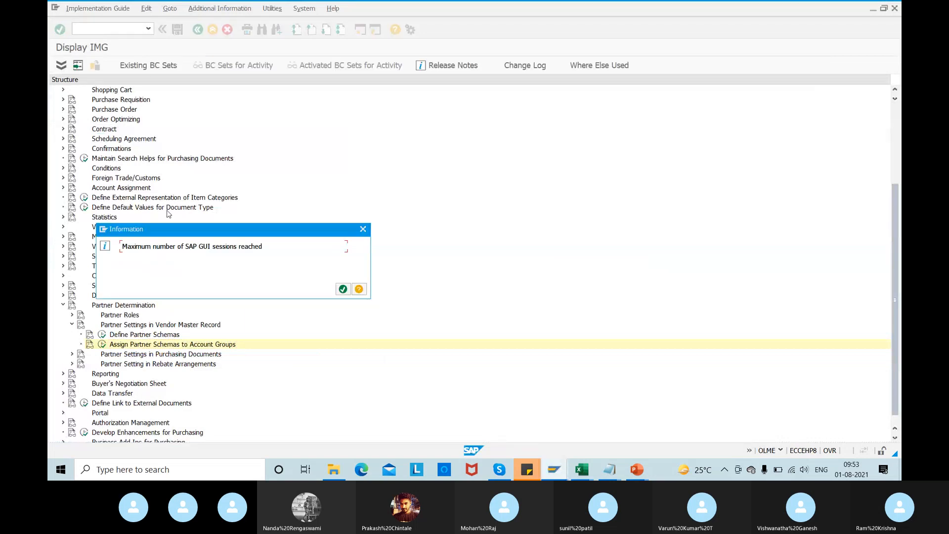
pyautogui.click(345, 291)
pyautogui.click(343, 289)
# - Open transaction FK01 in place of the Implementation Guide and continue to the address data for company code 1000 and account group KRED
pyautogui.write('/nf')
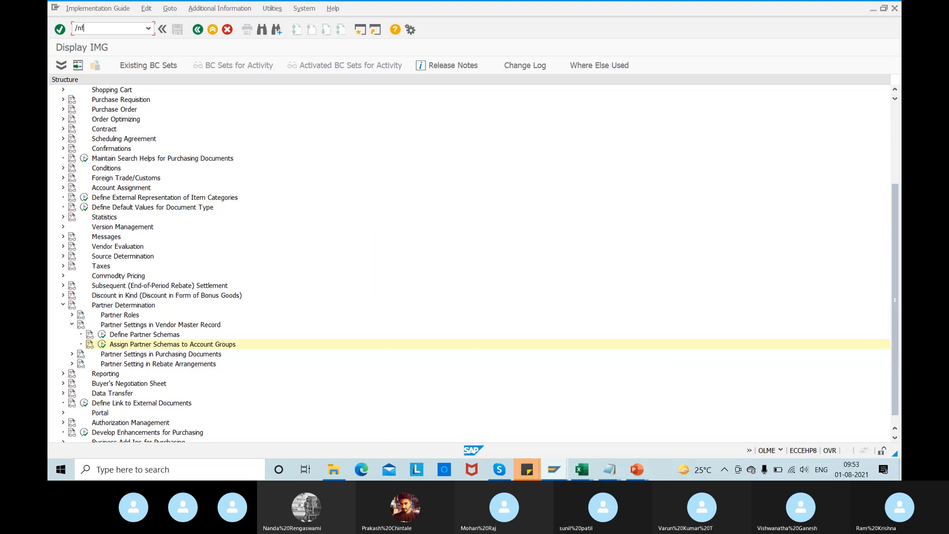
pyautogui.write('k01')
pyautogui.press('Return')
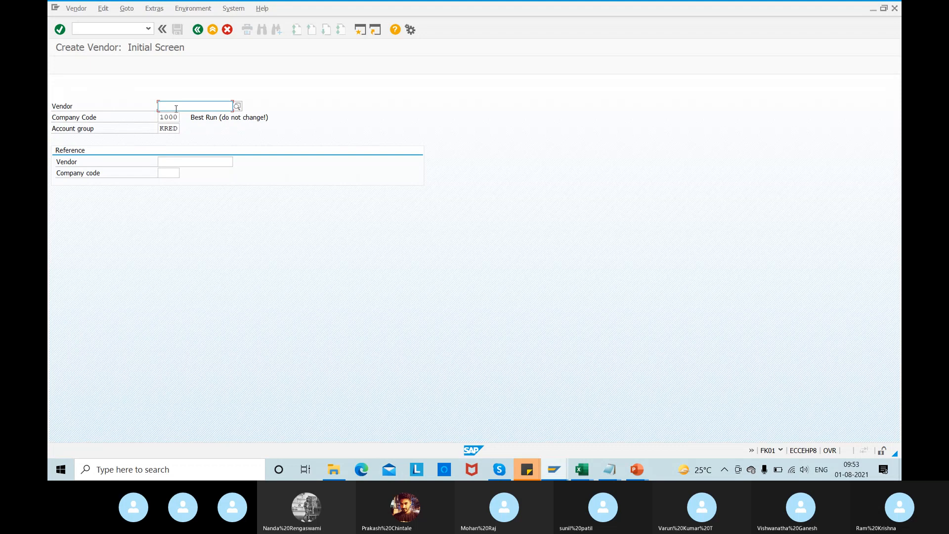
pyautogui.press('Return')
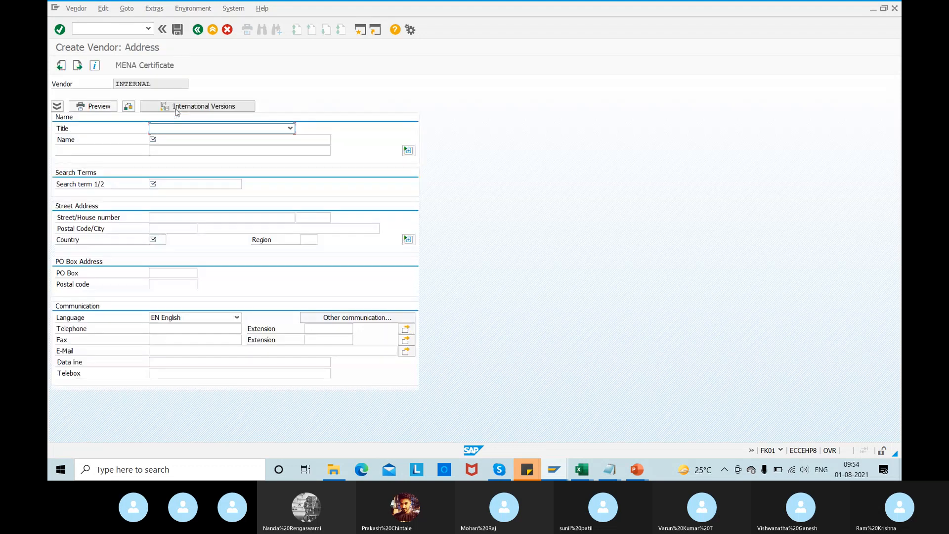
# - Enter the vendor's title Mr., name and search term tata steel, and country IN, and accept the possible duplicate
pyautogui.write('Mr.')
pyautogui.press('Tab')
pyautogui.write('t')
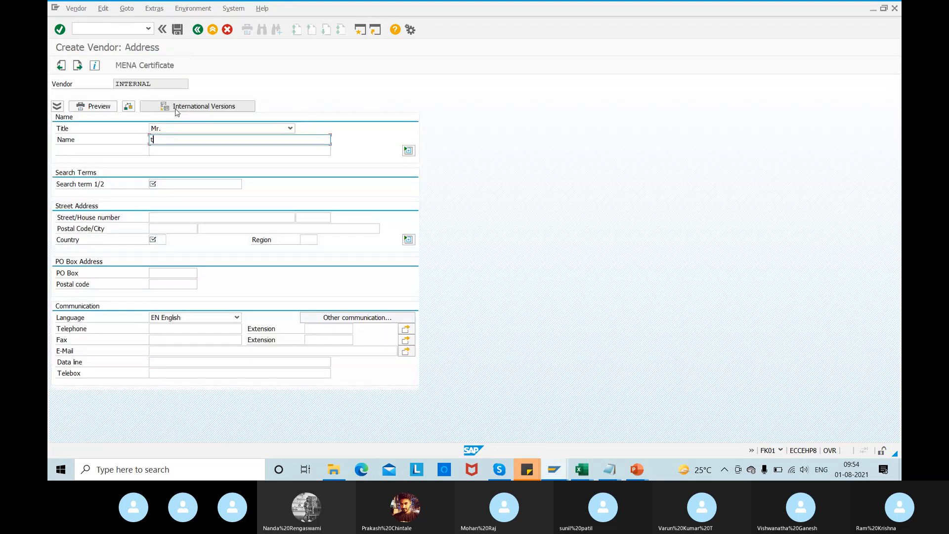
pyautogui.write('ata steel')
pyautogui.press('Tab')
pyautogui.write('tata steel')
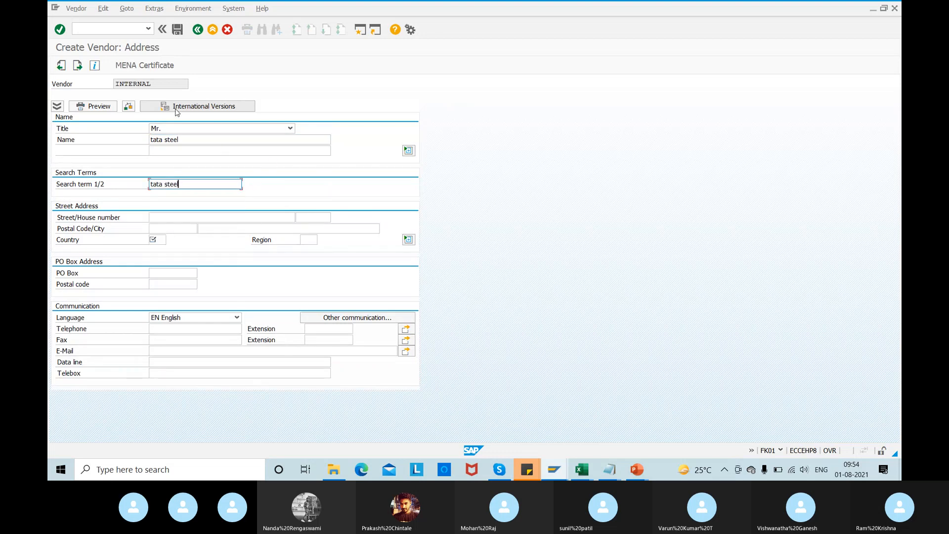
pyautogui.press('Return')
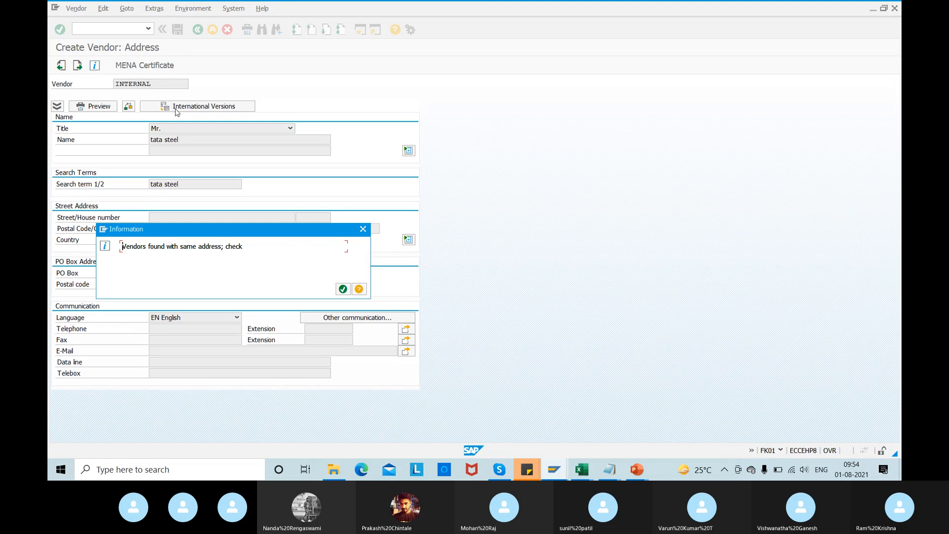
pyautogui.press('Return')
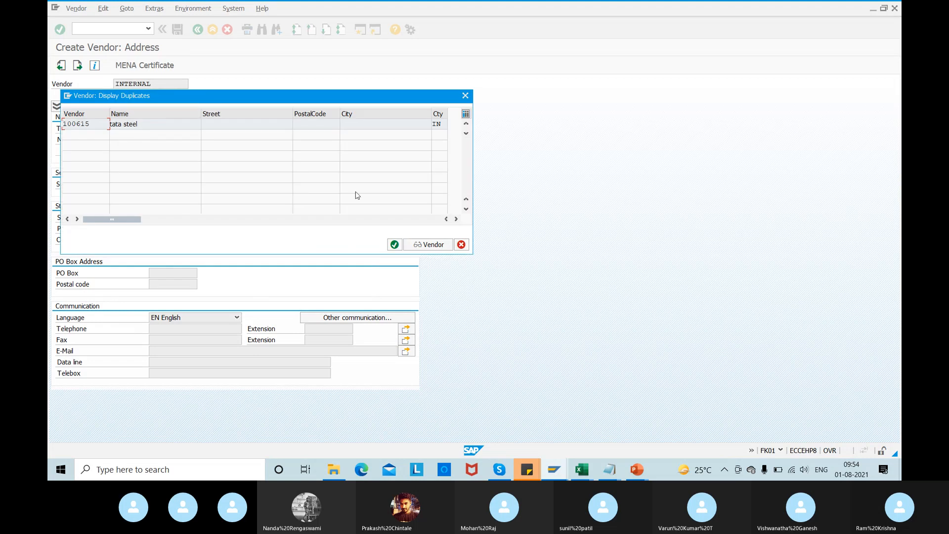
pyautogui.click(393, 247)
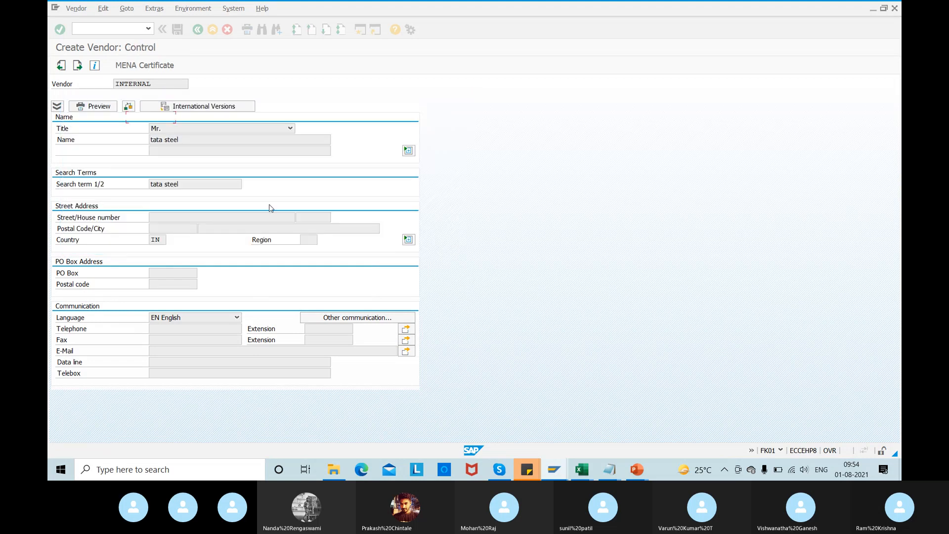
# - Continue past the control, payment transaction and contact person data to the vendor's accounting information
pyautogui.press('Return')
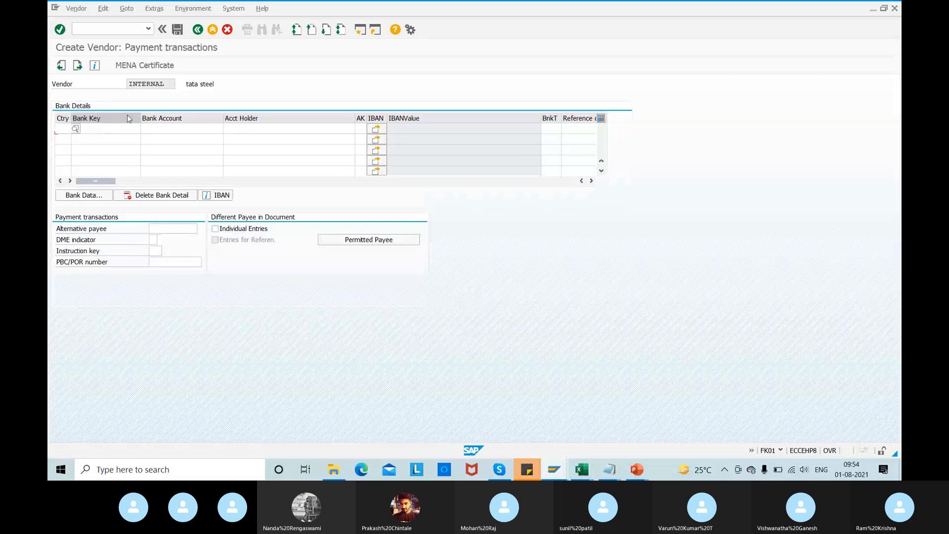
pyautogui.press('Return')
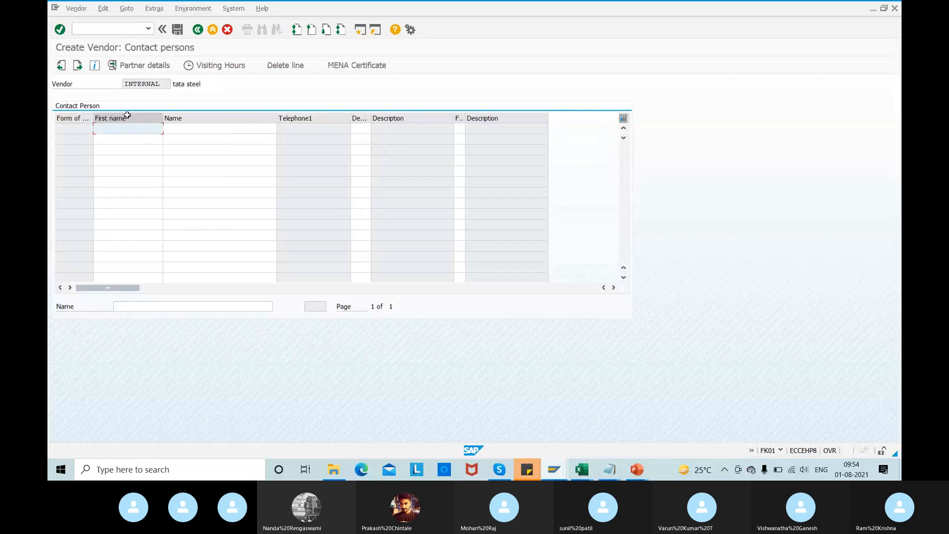
pyautogui.click(64, 64)
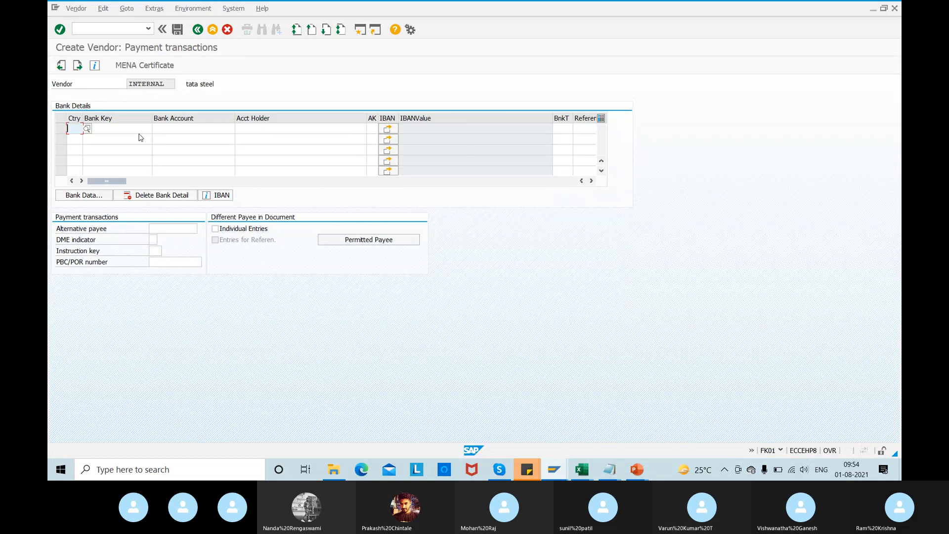
pyautogui.press('Return')
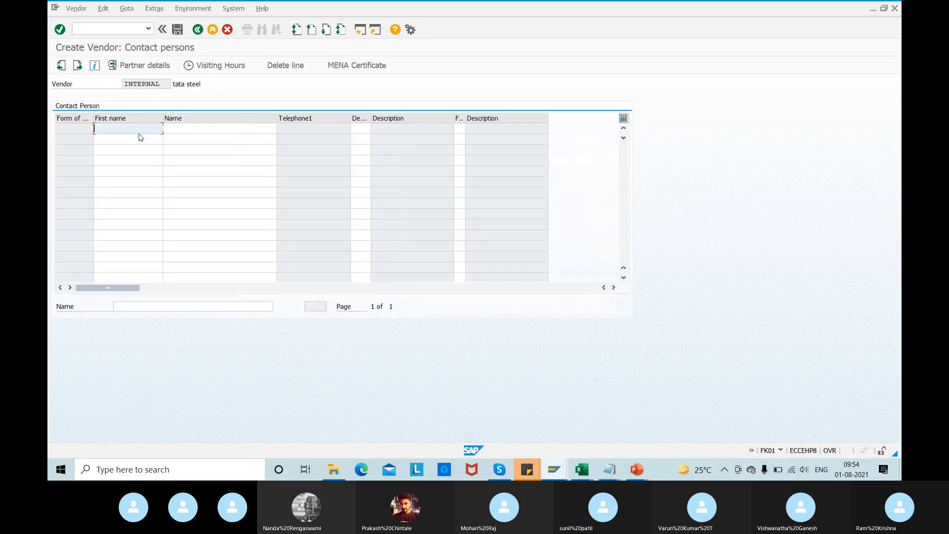
pyautogui.press('Return')
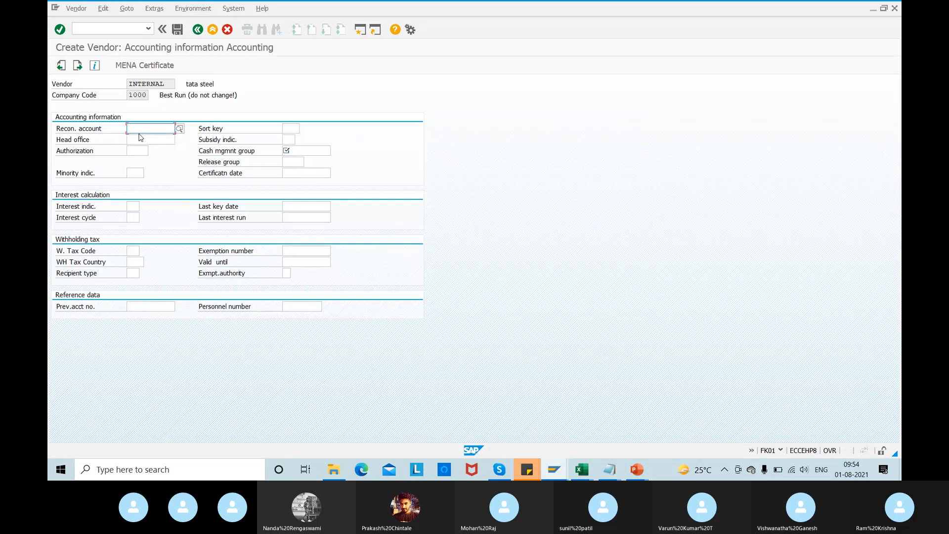
# - Set the reconciliation account to 160000, fill in the cash management group, and continue through the remaining accounting data to save the vendor
pyautogui.write('160000')
pyautogui.press('Down')
pyautogui.press('Return')
pyautogui.press('Tab')
pyautogui.press('Tab')
pyautogui.press('Tab')
pyautogui.press('Tab')
pyautogui.press('Tab')
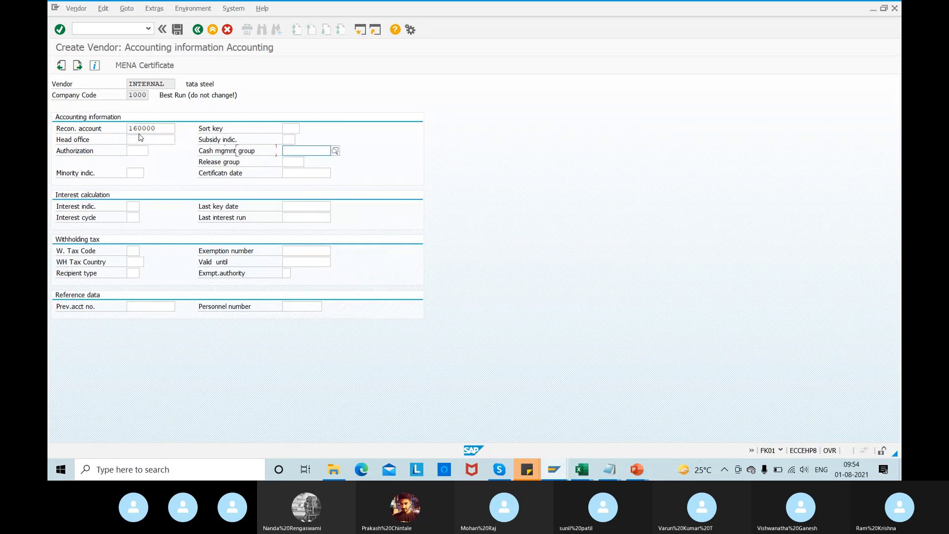
pyautogui.press('Return')
pyautogui.press('Return')
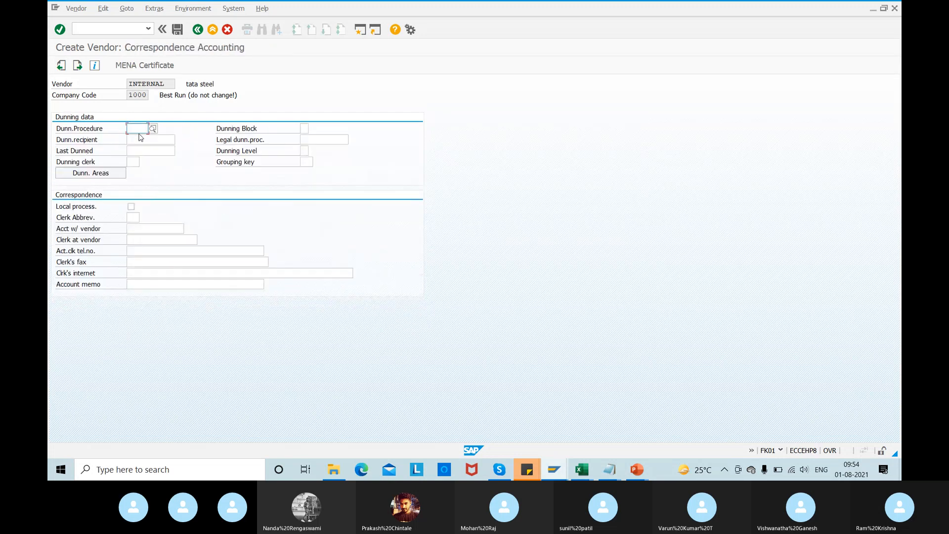
pyautogui.press('Return')
pyautogui.press('Return')
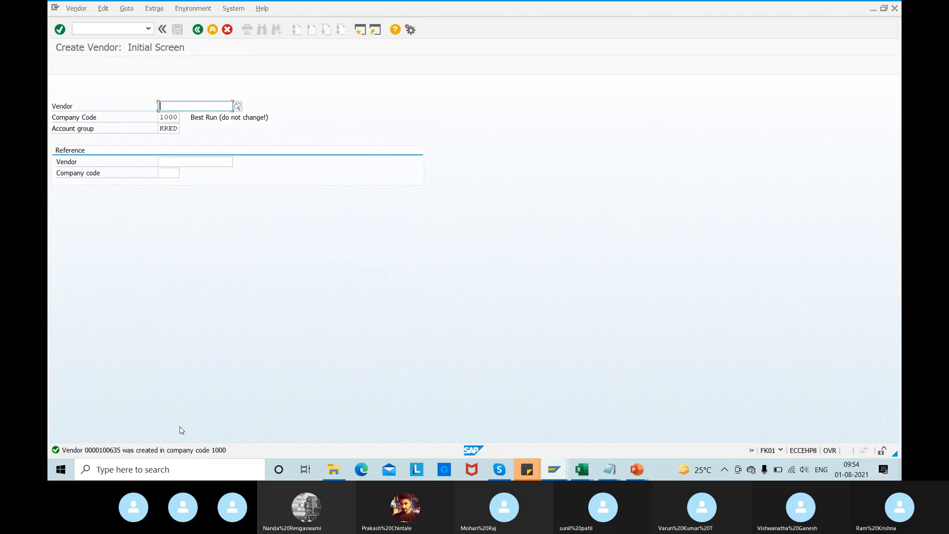
# - Return to the XK01 vendor's partner functions for subrange USA and enter the invoicing partner's vendor number for function IV
pyautogui.hotkey('alt', 'Tab')
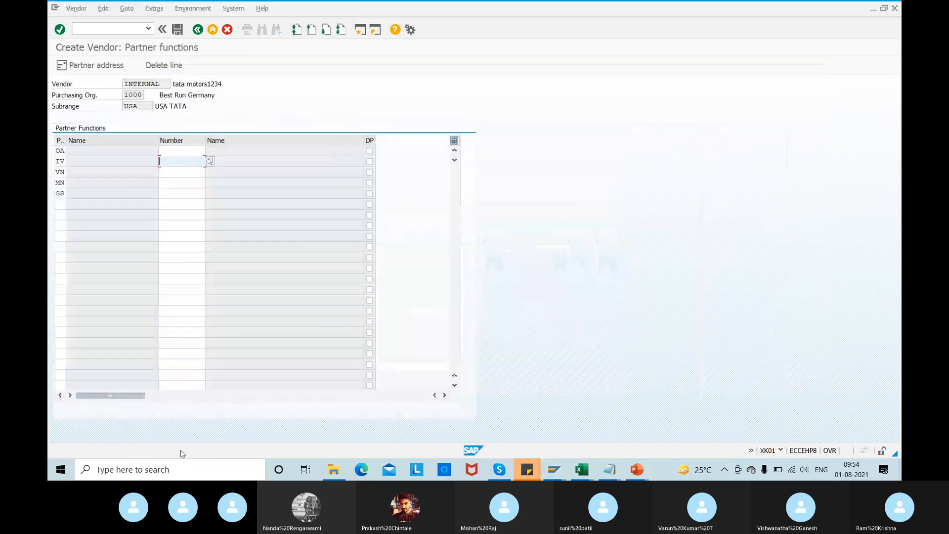
pyautogui.click(166, 162)
pyautogui.write('100365')
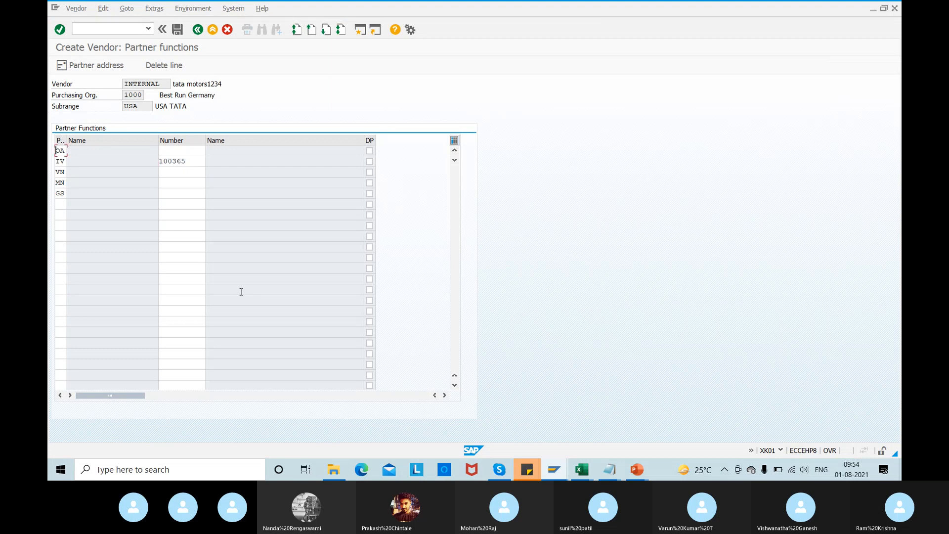
pyautogui.press('Return')
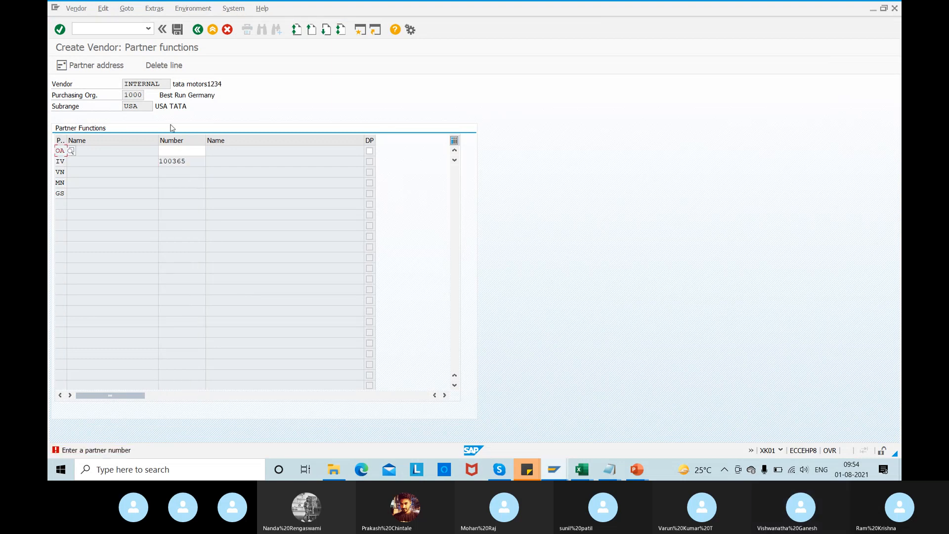
pyautogui.click(171, 149)
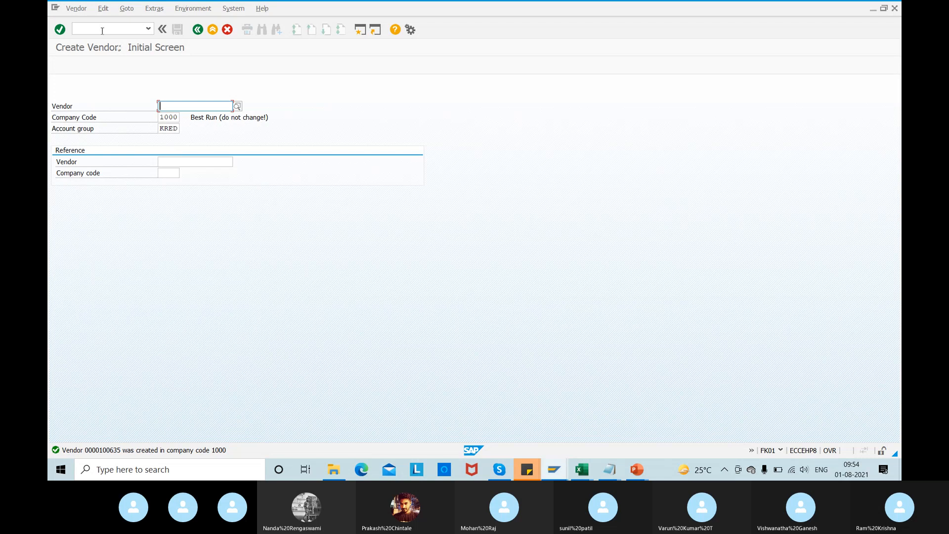
# - Open transaction MK01 in place of FK01 and continue to the address data for purchasing organization 1000 and account group KRED
pyautogui.click(99, 29)
pyautogui.write('/nmk01')
pyautogui.press('Return')
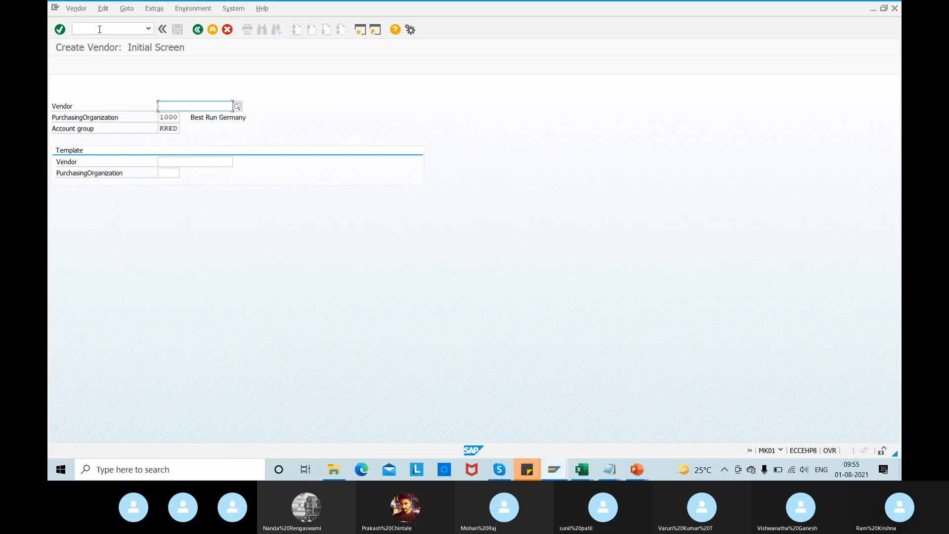
pyautogui.press('Return')
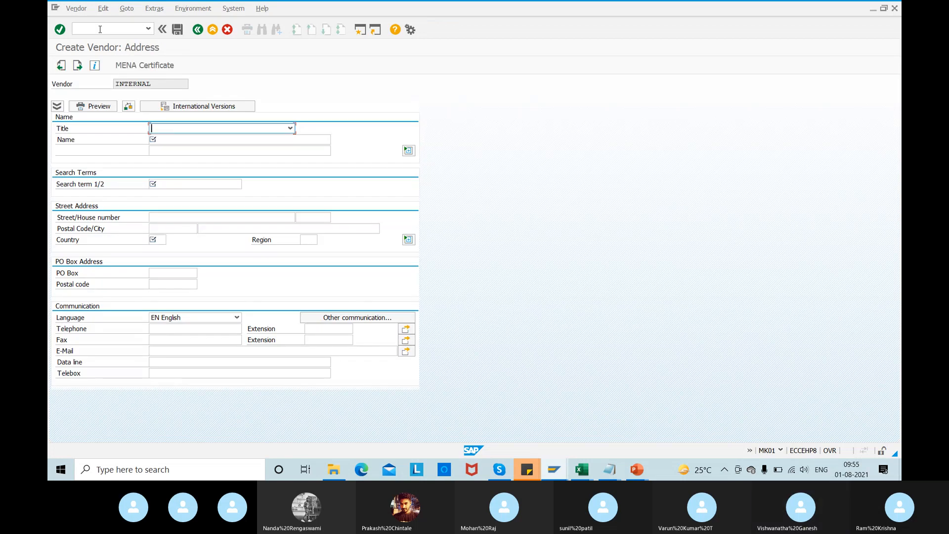
# - Enter the new vendor's title Mr., name and search term Tata USA, and country US, and confirm the address
pyautogui.press('m')
pyautogui.press('Tab')
pyautogui.write('Ta')
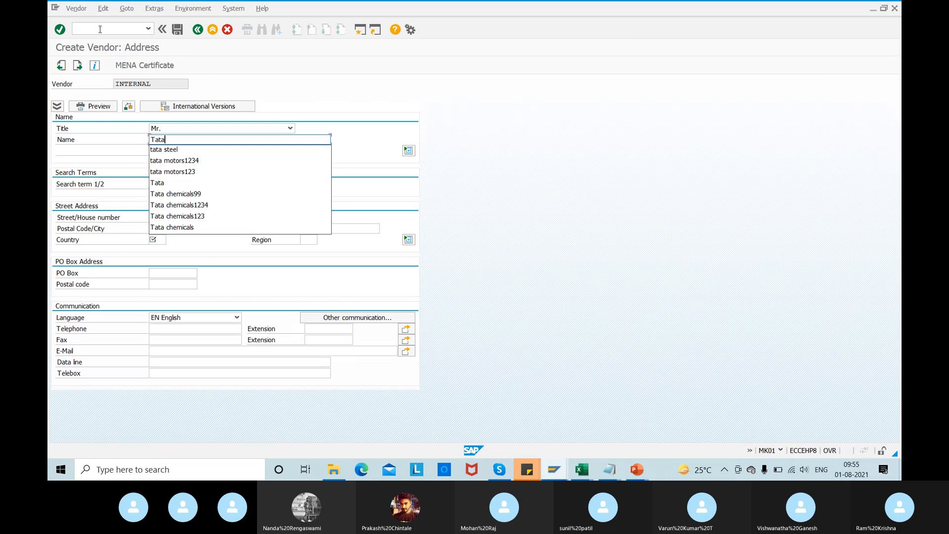
pyautogui.write('ta USA')
pyautogui.press('Tab')
pyautogui.press('Tab')
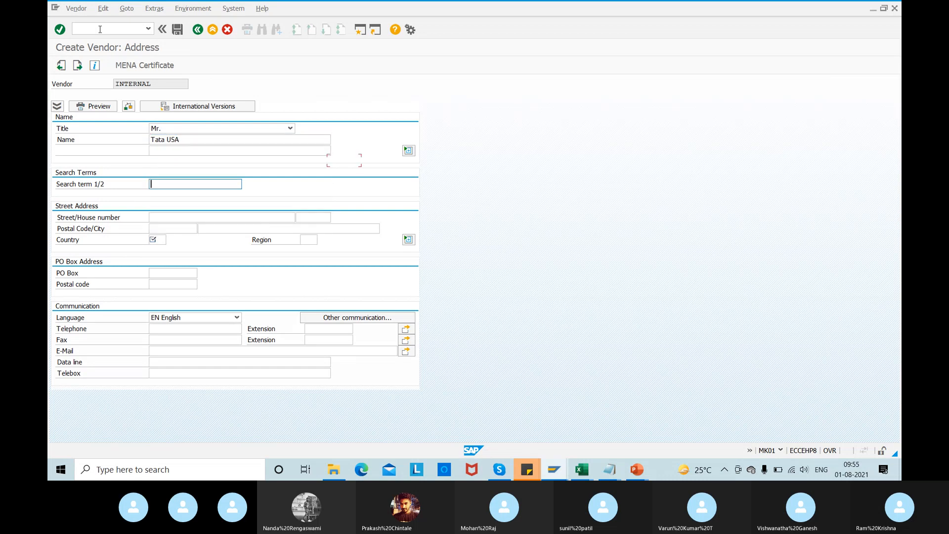
pyautogui.write('Tata USA')
pyautogui.press('Return')
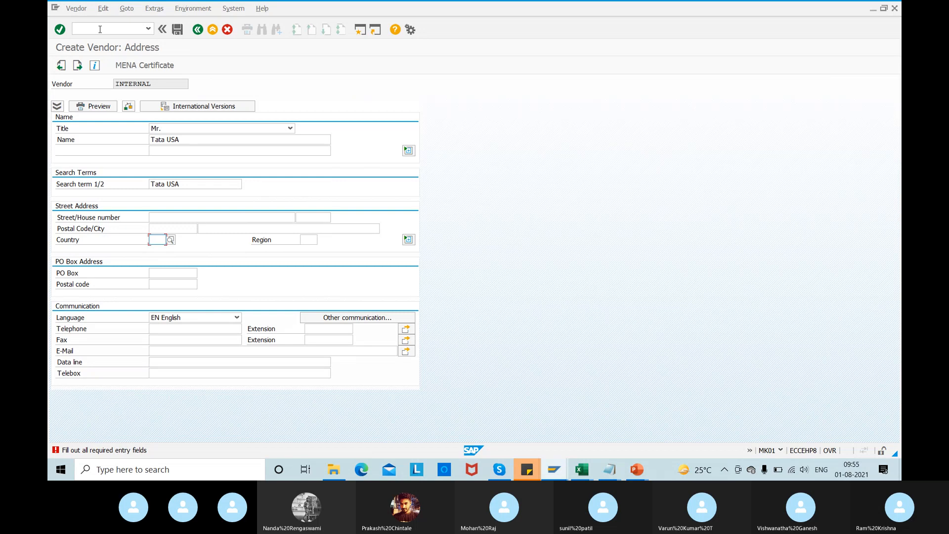
pyautogui.write('US')
pyautogui.press('Return')
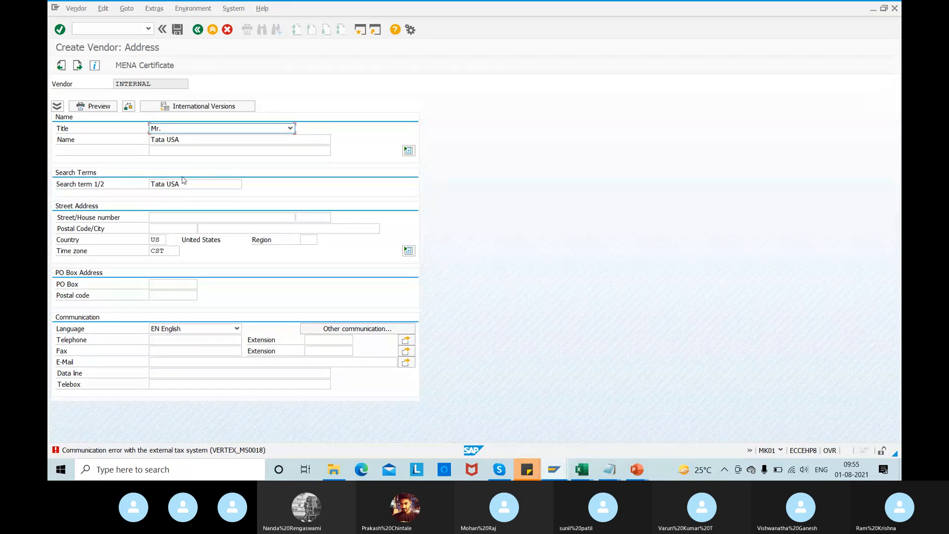
# - Change the vendor's country to DE and continue past the address and control data to the purchasing data
pyautogui.doubleClick(170, 250)
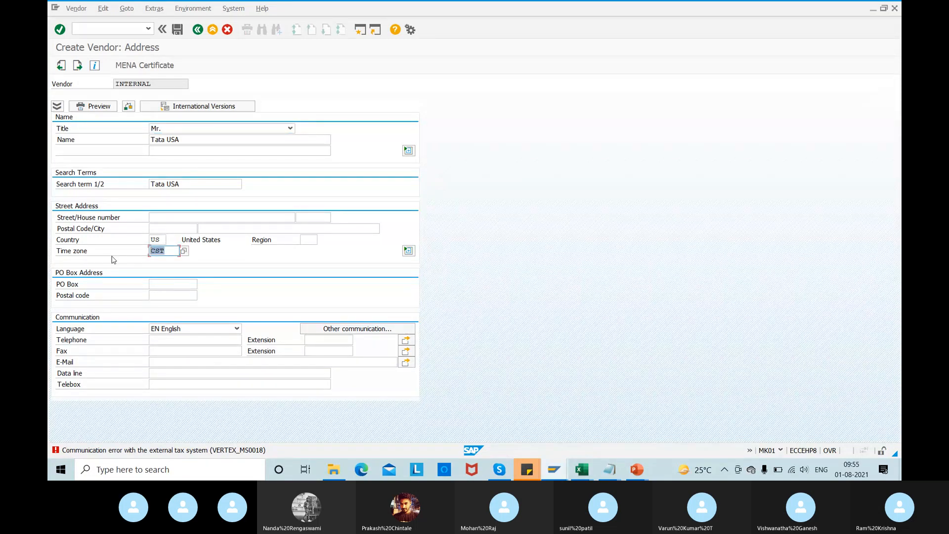
pyautogui.doubleClick(163, 239)
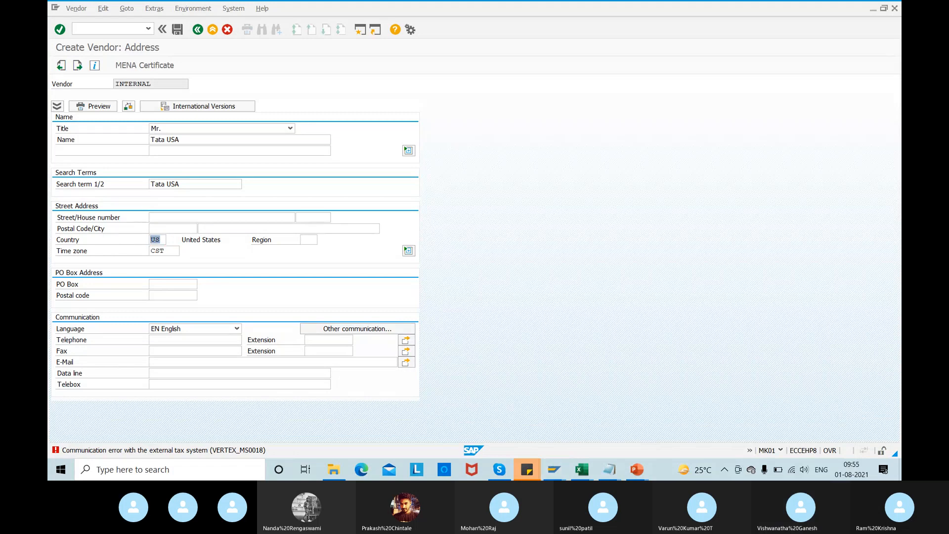
pyautogui.write('DES')
pyautogui.press('Return')
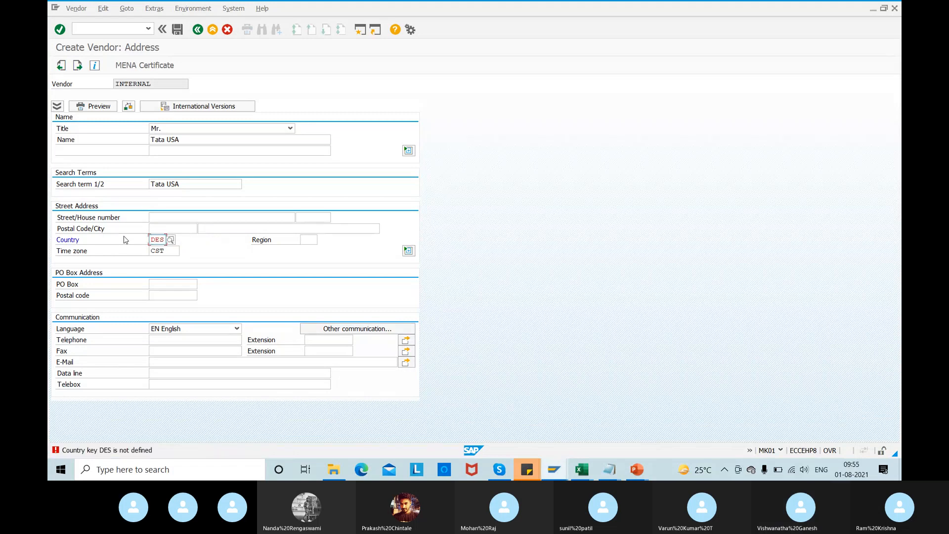
pyautogui.press('BackSpace')
pyautogui.press('BackSpace')
pyautogui.press('BackSpace')
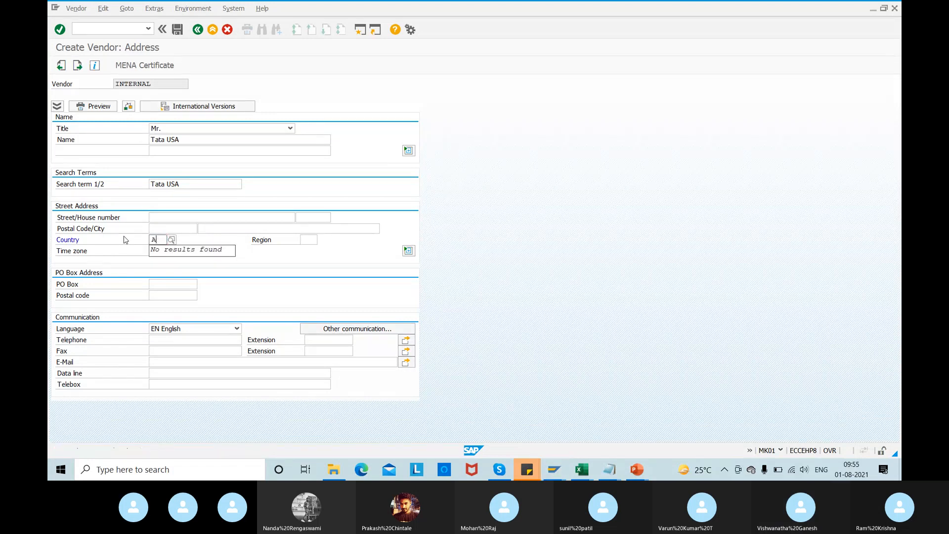
pyautogui.write('US')
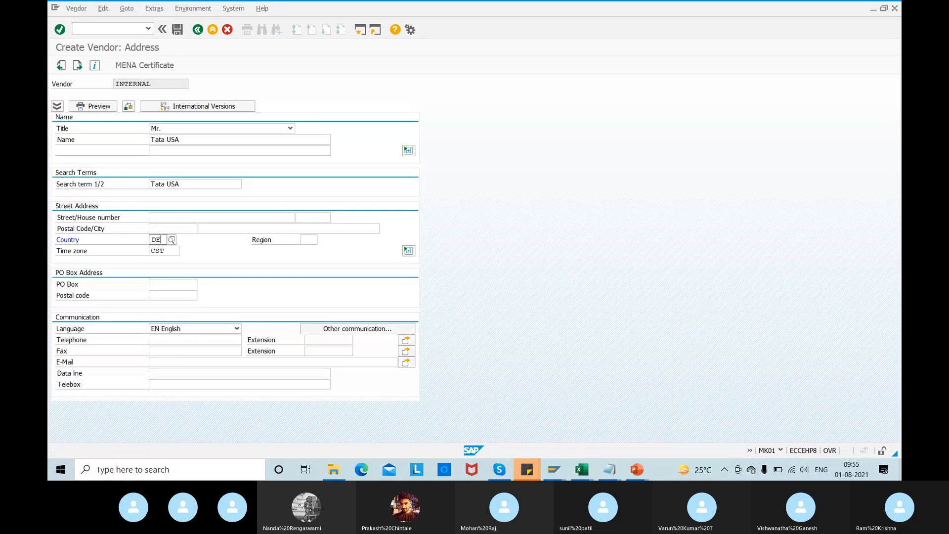
pyautogui.press('Return')
pyautogui.press('Return')
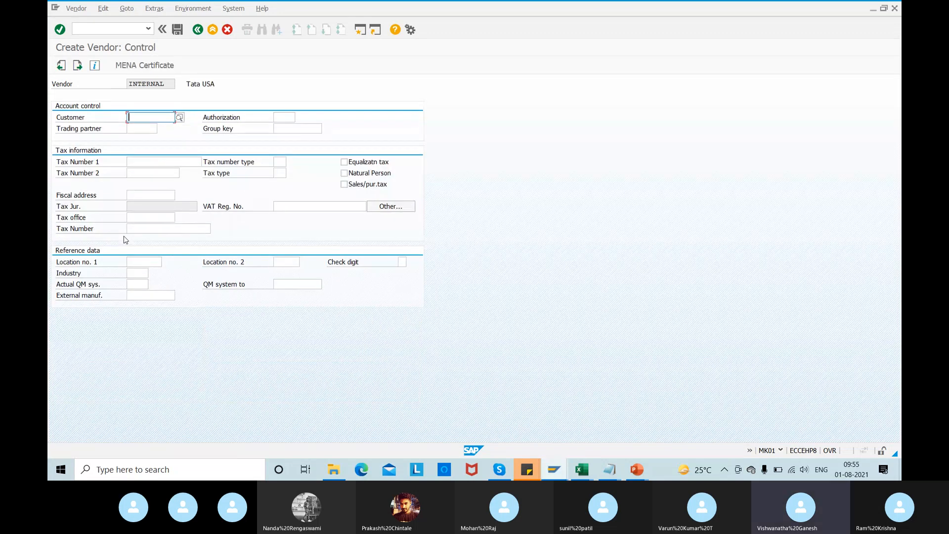
pyautogui.press('Return')
pyautogui.press('Return')
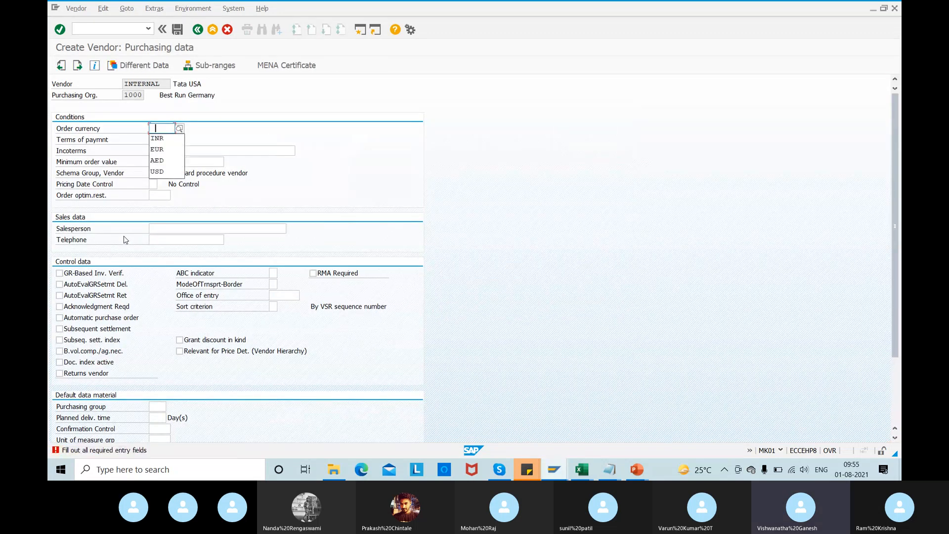
# - Try to set the vendor's order currency to USA and save
pyautogui.press('Down')
pyautogui.press('Return')
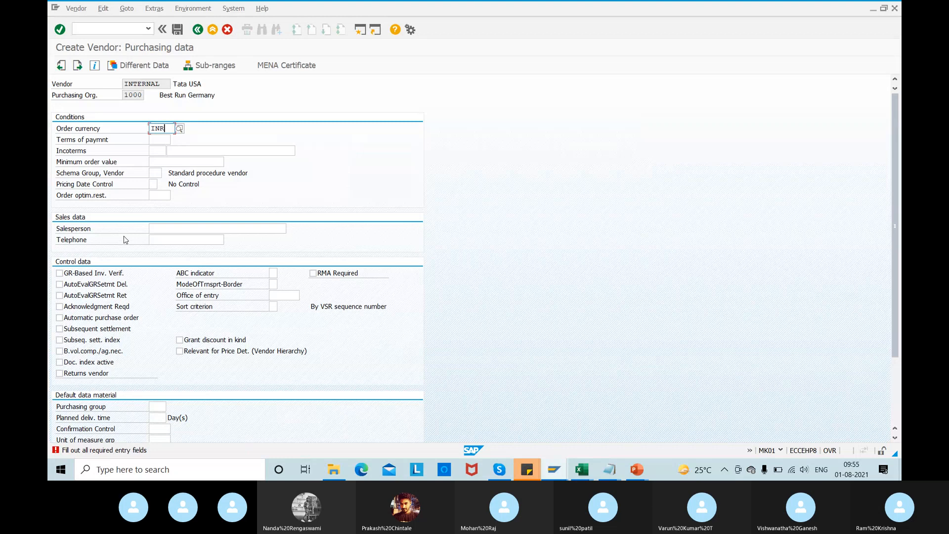
pyautogui.press('BackSpace')
pyautogui.press('BackSpace')
pyautogui.press('BackSpace')
pyautogui.write('USA')
pyautogui.press('Return')
pyautogui.click(177, 33)
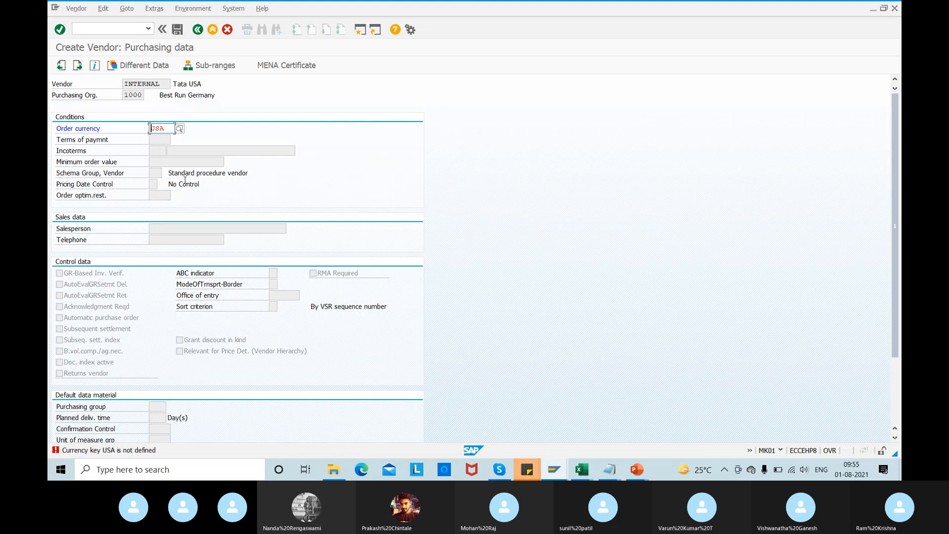
# - Set the vendor's order currency to USD and confirm the purchasing data
pyautogui.press('Delete')
pyautogui.press('Delete')
pyautogui.press('Delete')
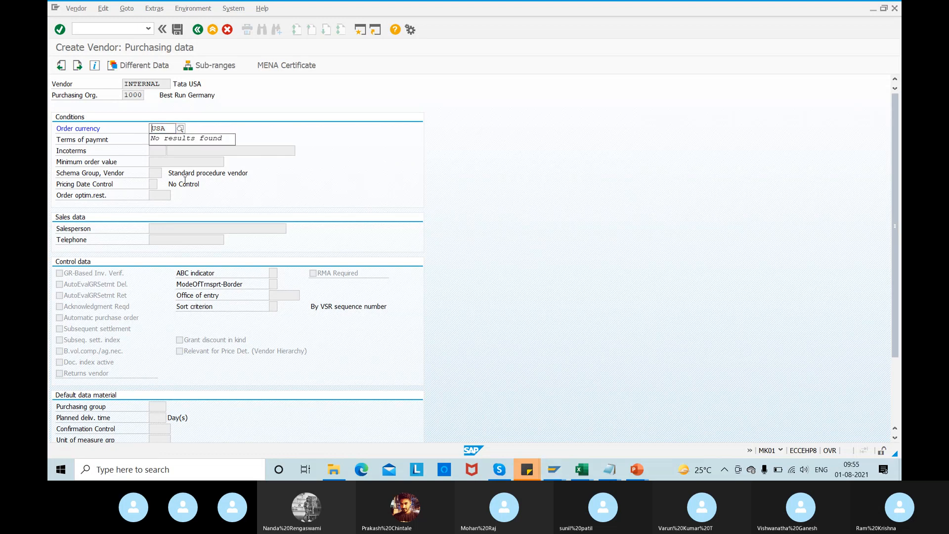
pyautogui.write('USD')
pyautogui.press('Return')
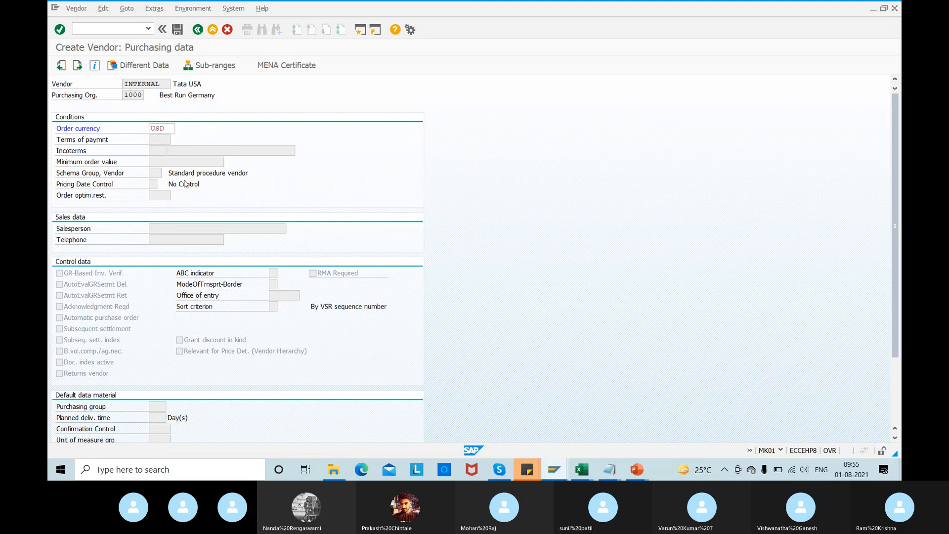